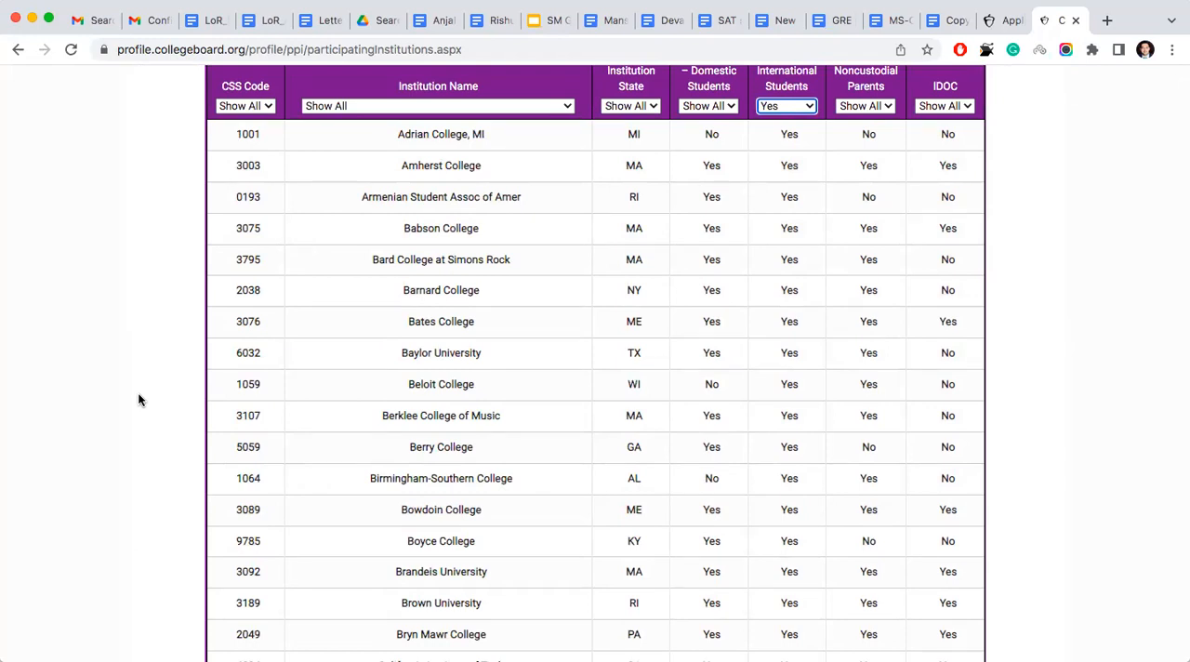
# - Look through the participating institutions that use CSS Profile for international students
pyautogui.scroll(-10, 138, 400)
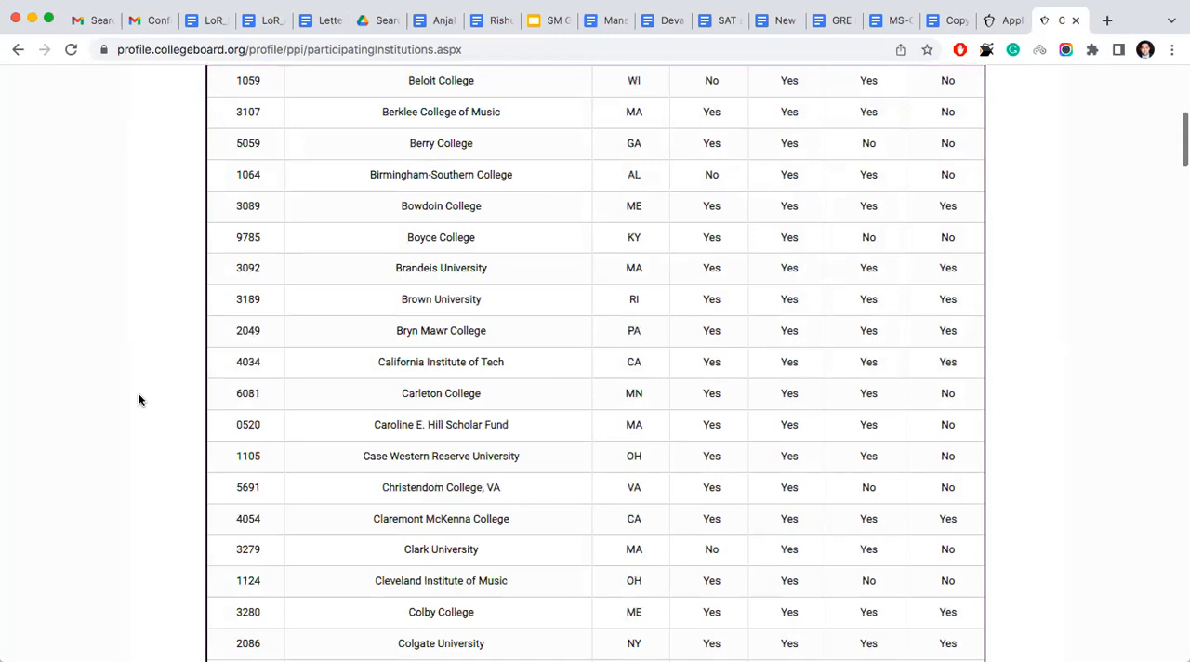
pyautogui.scroll(-15, 138, 399)
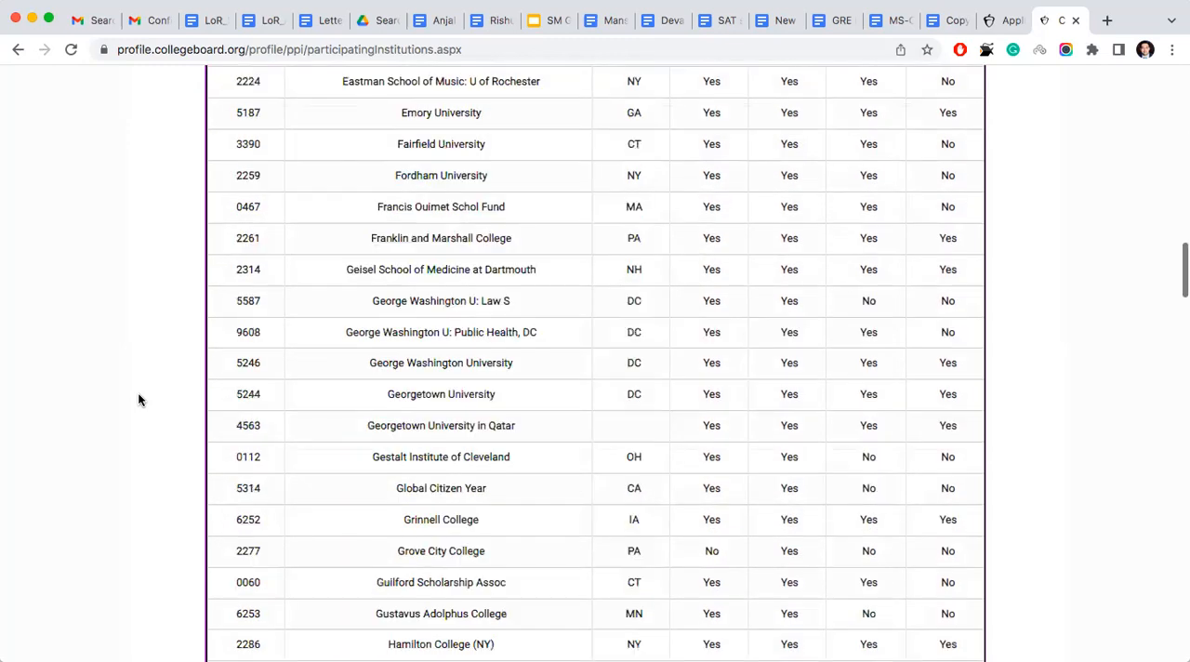
pyautogui.scroll(-1, 137, 400)
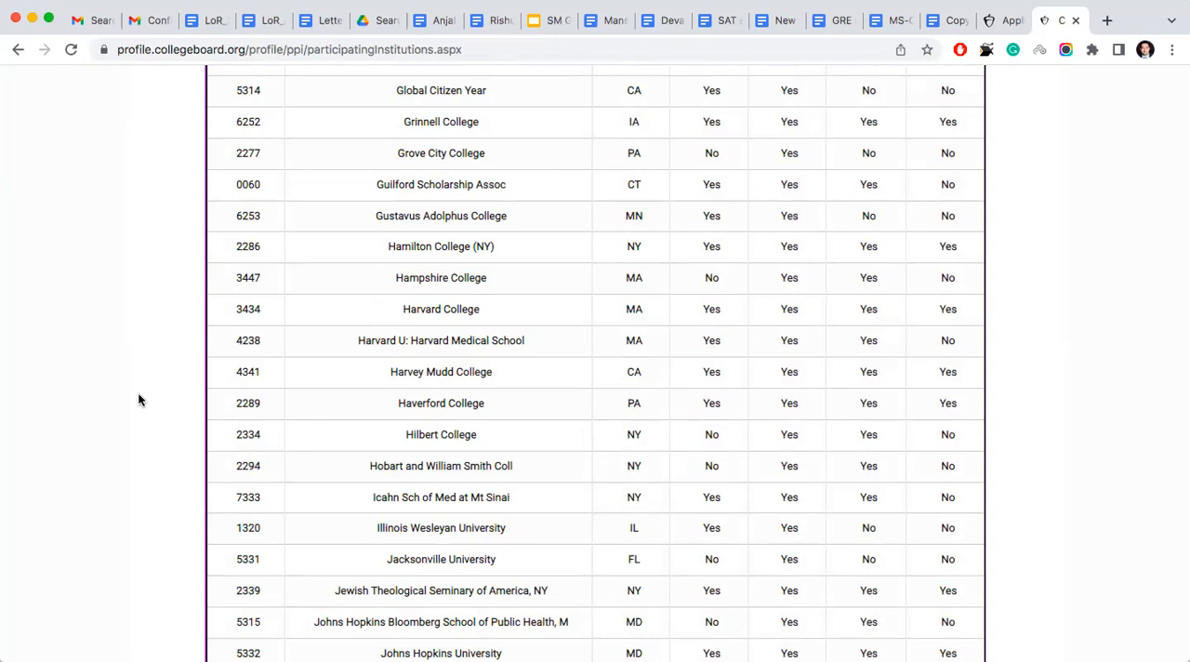
pyautogui.scroll(-3, 371, 388)
pyautogui.scroll(-1, 371, 383)
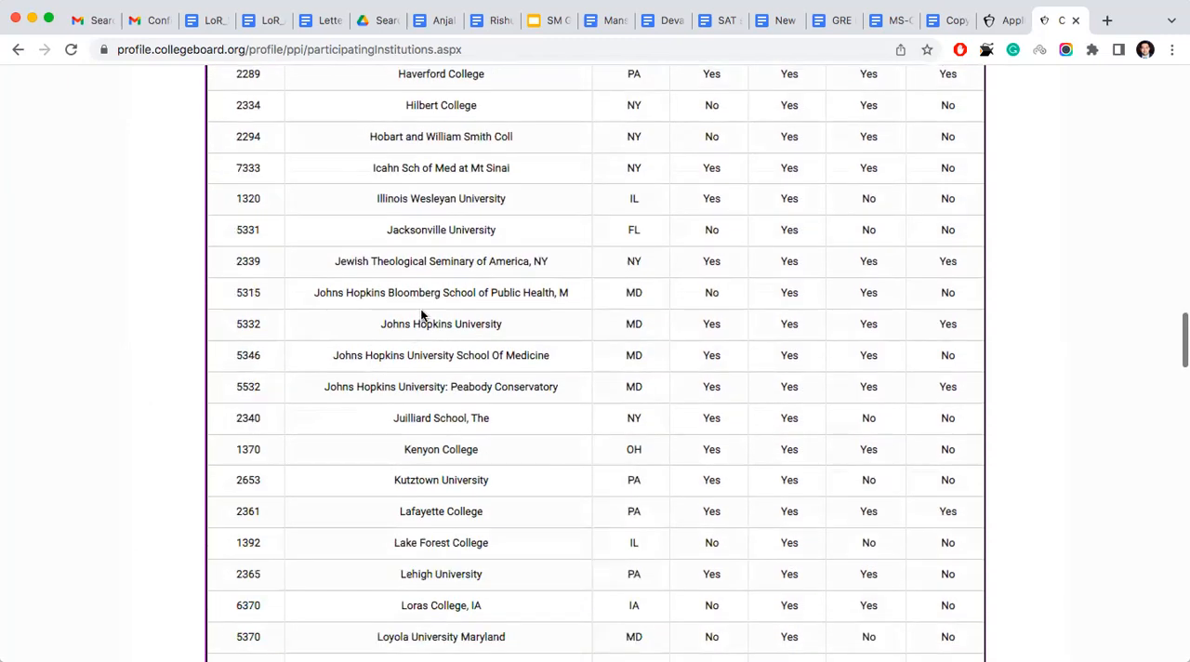
pyautogui.scroll(1, 471, 307)
pyautogui.scroll(-4, 470, 305)
pyautogui.scroll(-2, 471, 302)
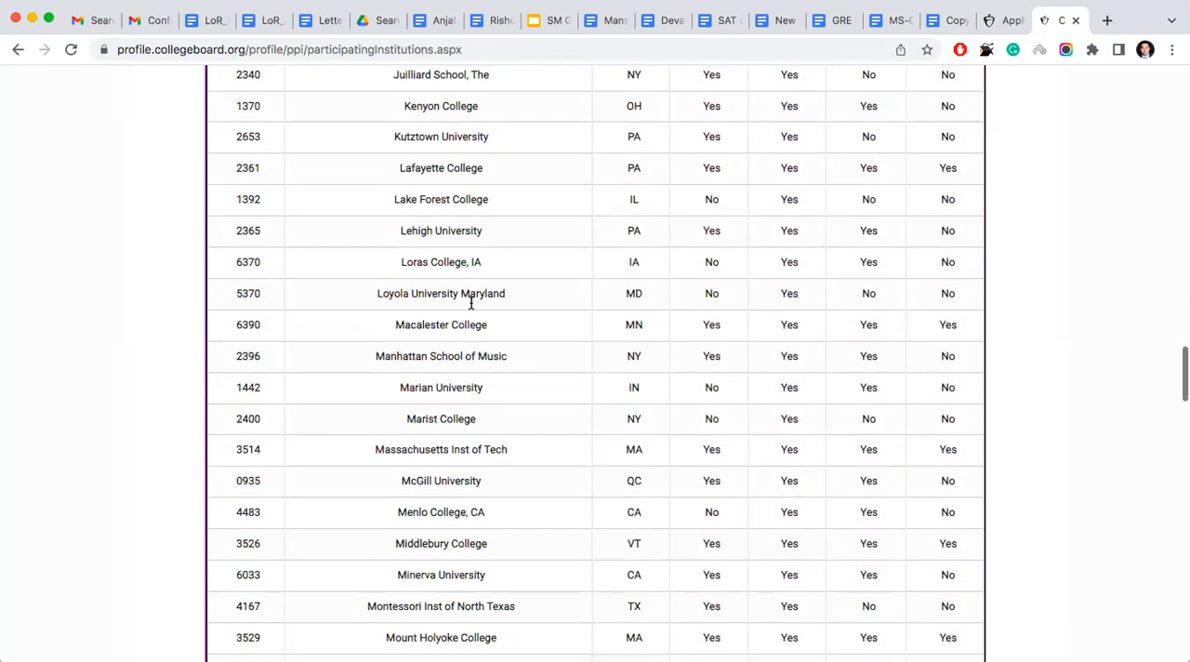
pyautogui.scroll(-3, 446, 369)
pyautogui.scroll(-5, 442, 369)
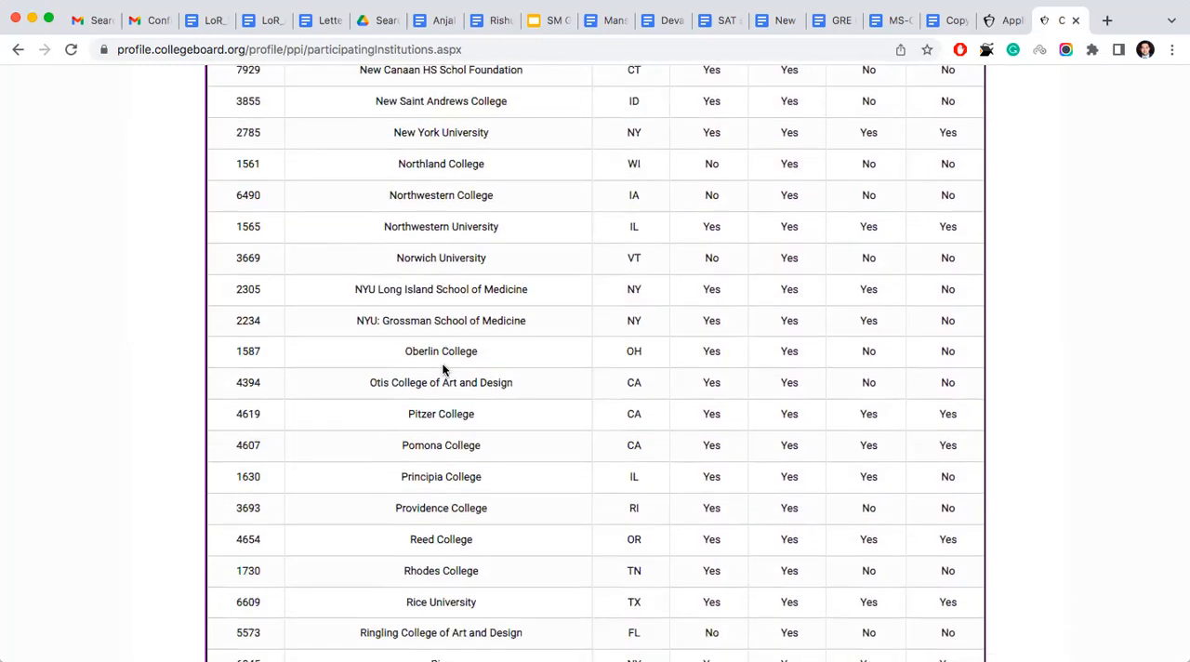
pyautogui.scroll(20, 443, 370)
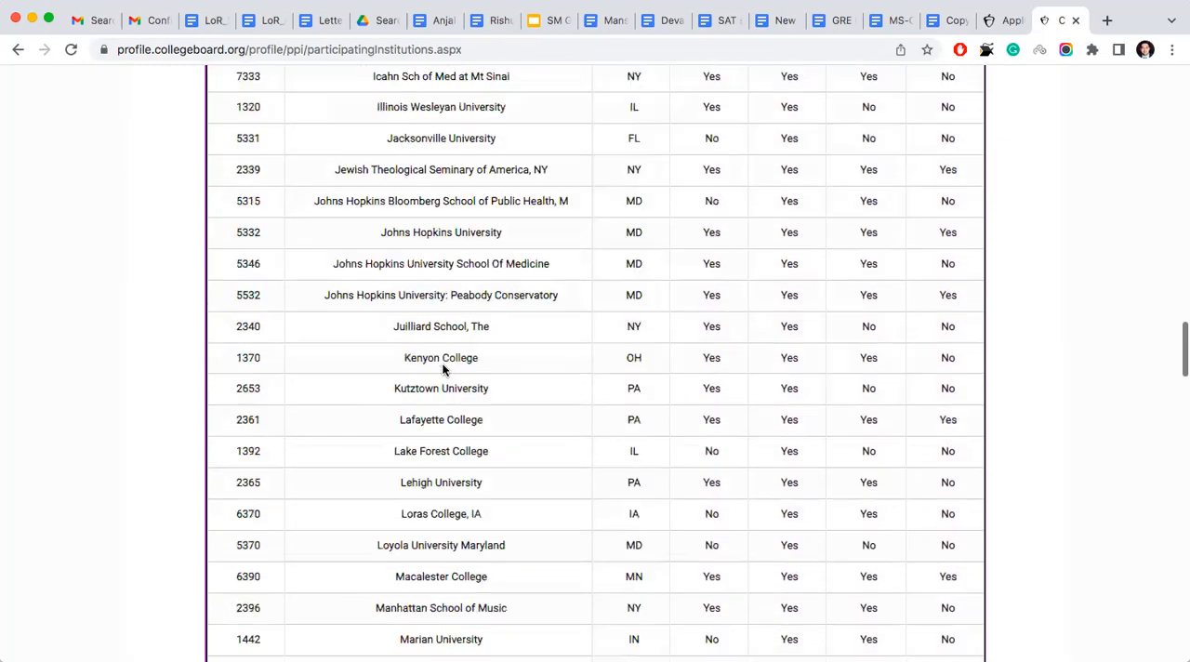
pyautogui.scroll(20, 443, 367)
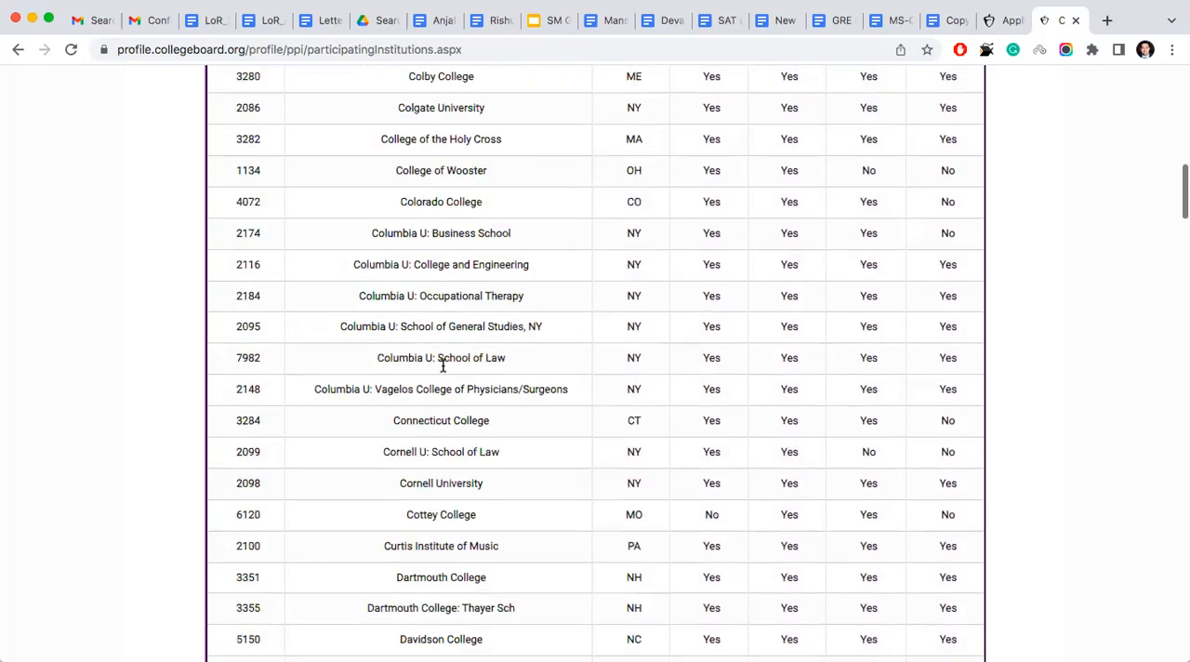
pyautogui.scroll(1, 443, 366)
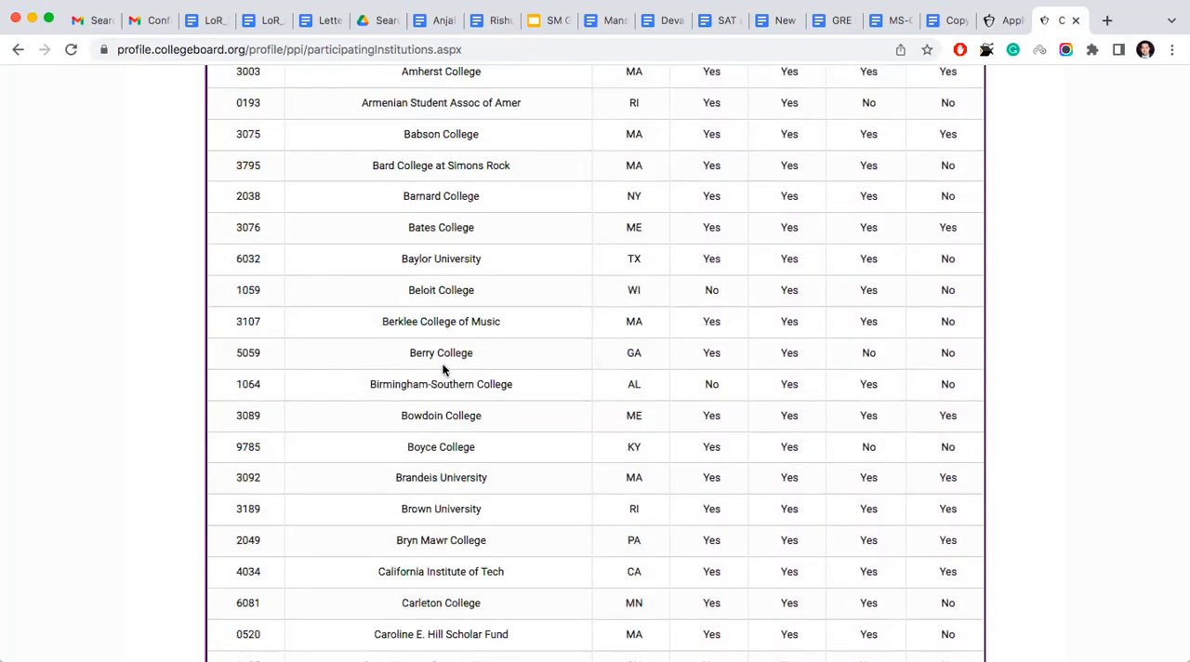
pyautogui.scroll(5, 442, 369)
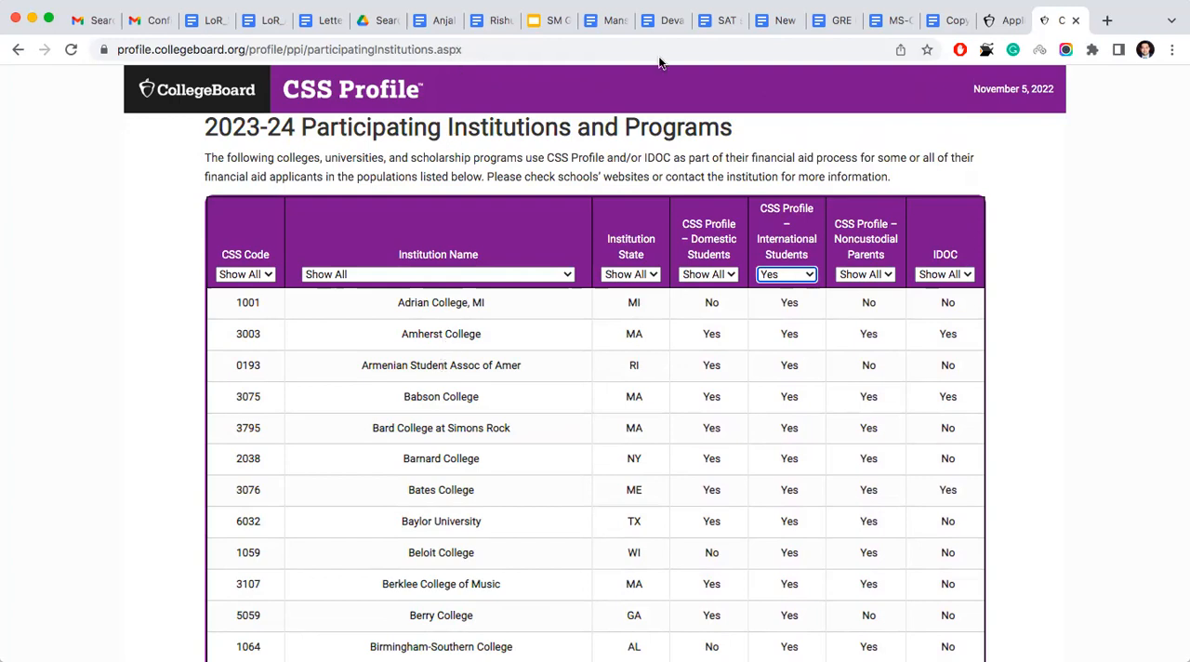
pyautogui.click(693, 48)
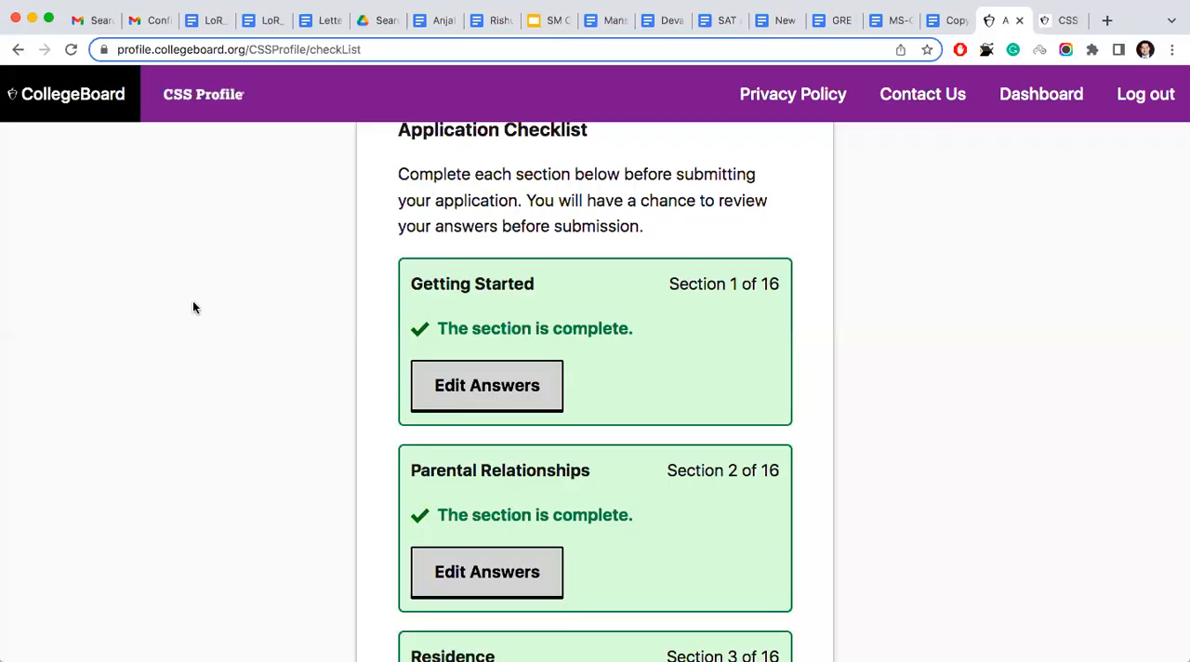
pyautogui.scroll(3, 193, 307)
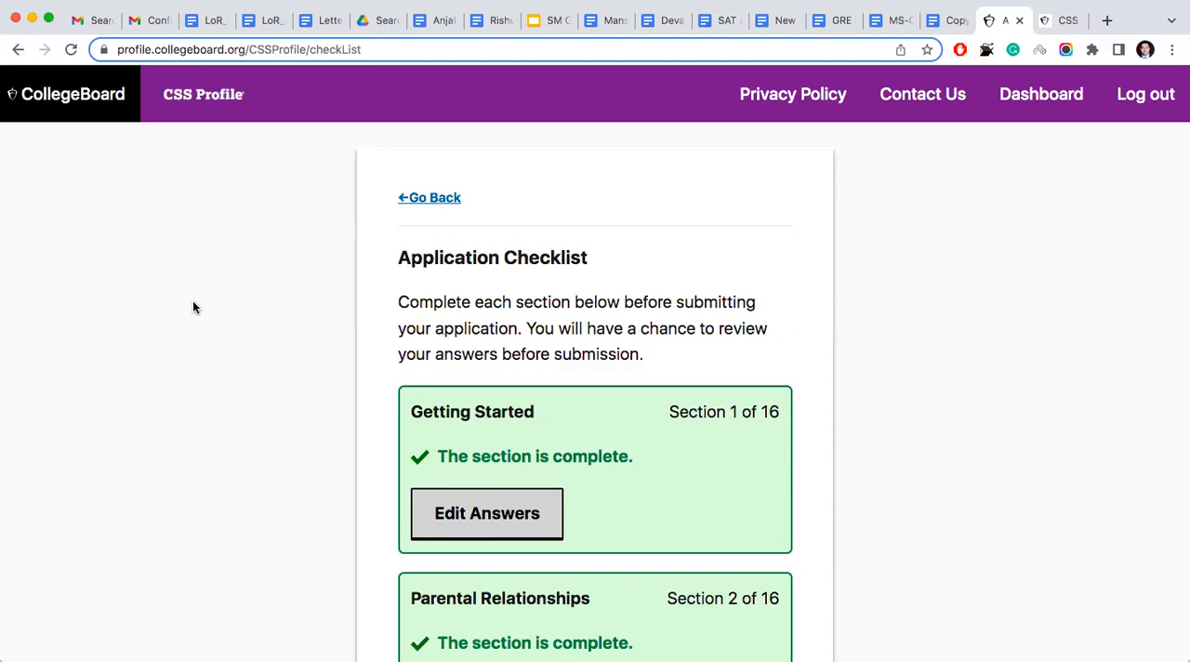
# - Look over the sections of the application checklist and open the Getting Started answers for editing
pyautogui.scroll(-4, 194, 306)
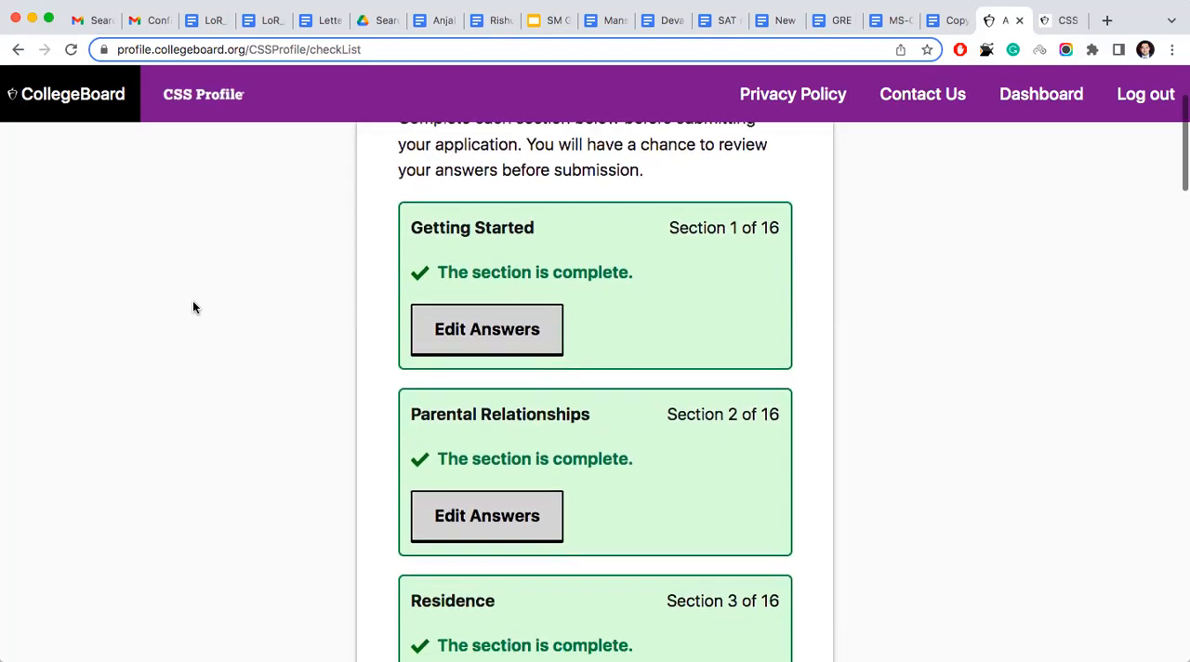
pyautogui.scroll(-15, 193, 307)
pyautogui.scroll(-10, 193, 307)
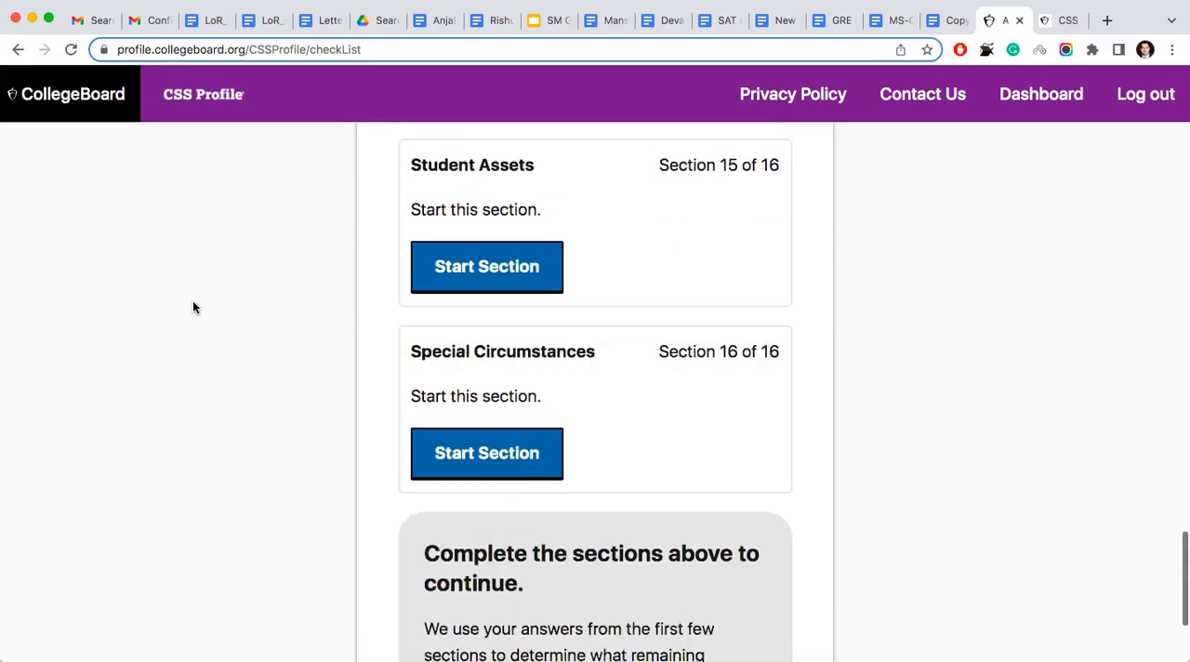
pyautogui.scroll(20, 193, 307)
pyautogui.scroll(-4, 193, 307)
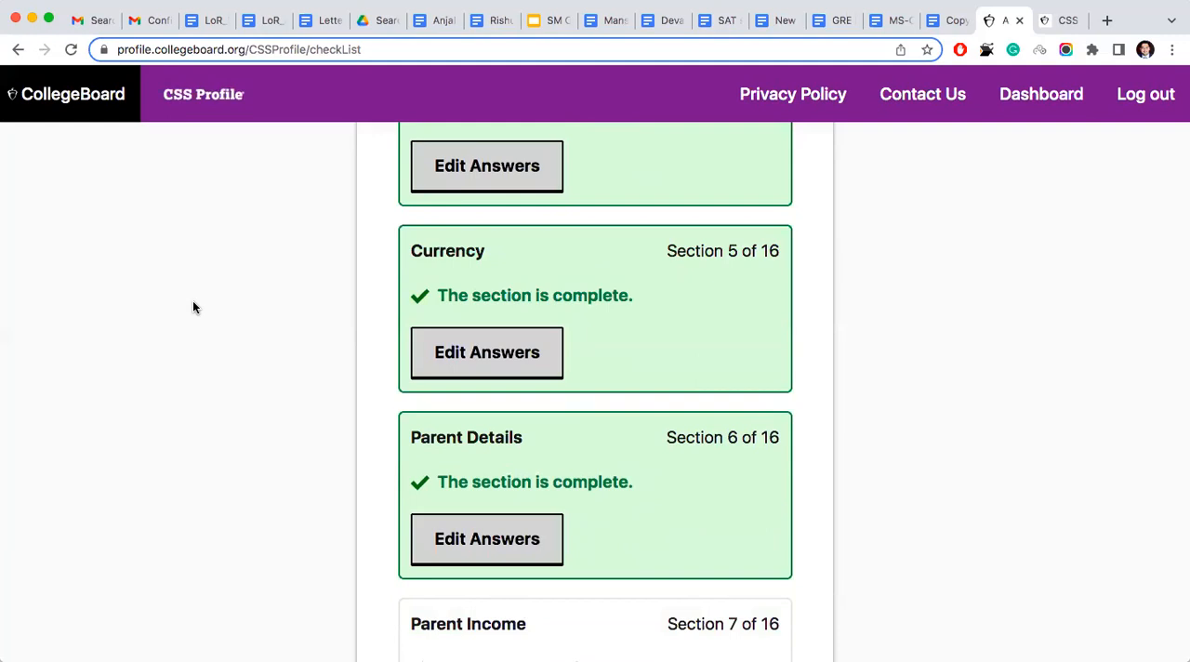
pyautogui.scroll(10, 193, 307)
pyautogui.scroll(-3, 194, 307)
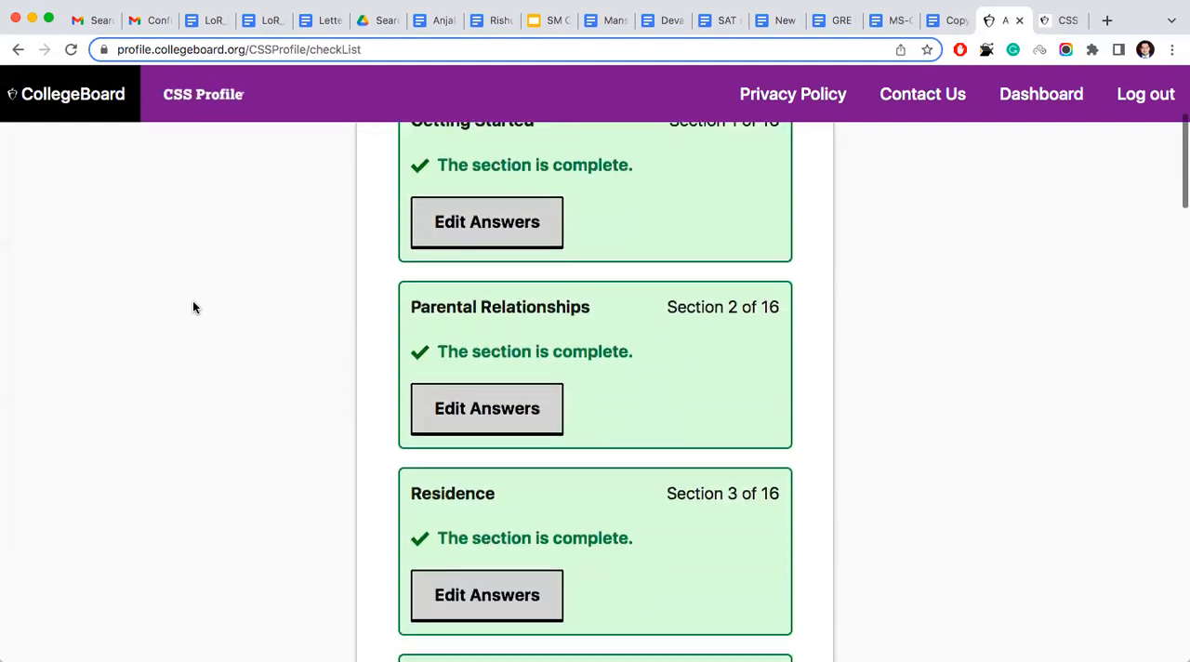
pyautogui.click(440, 218)
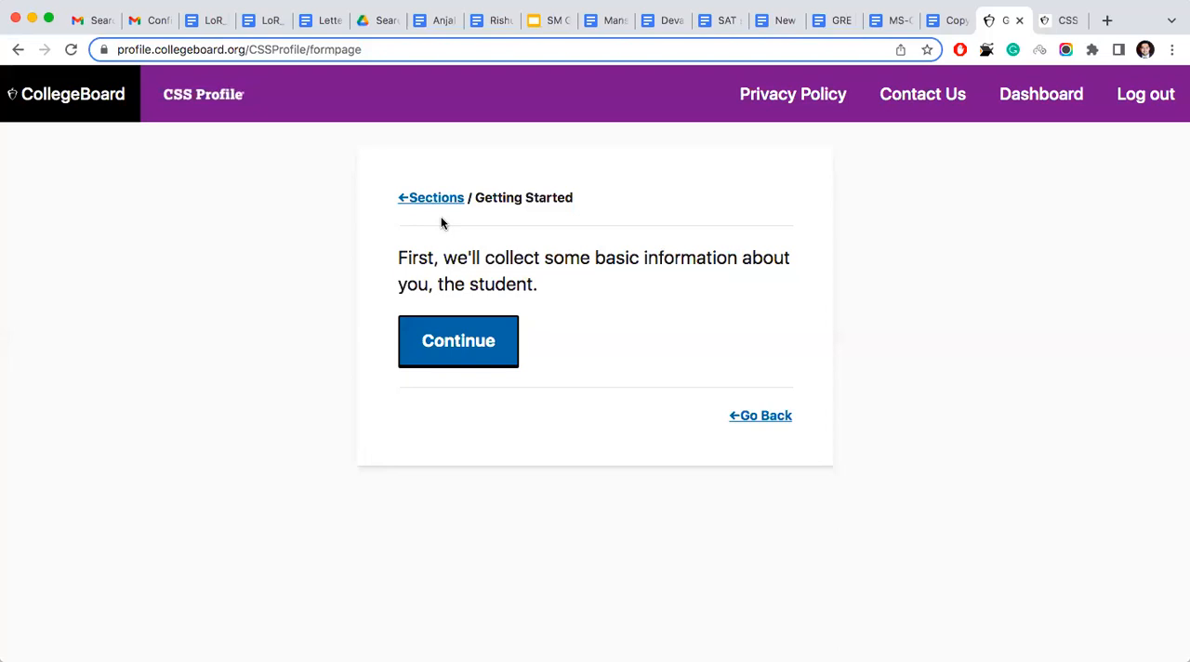
pyautogui.click(473, 335)
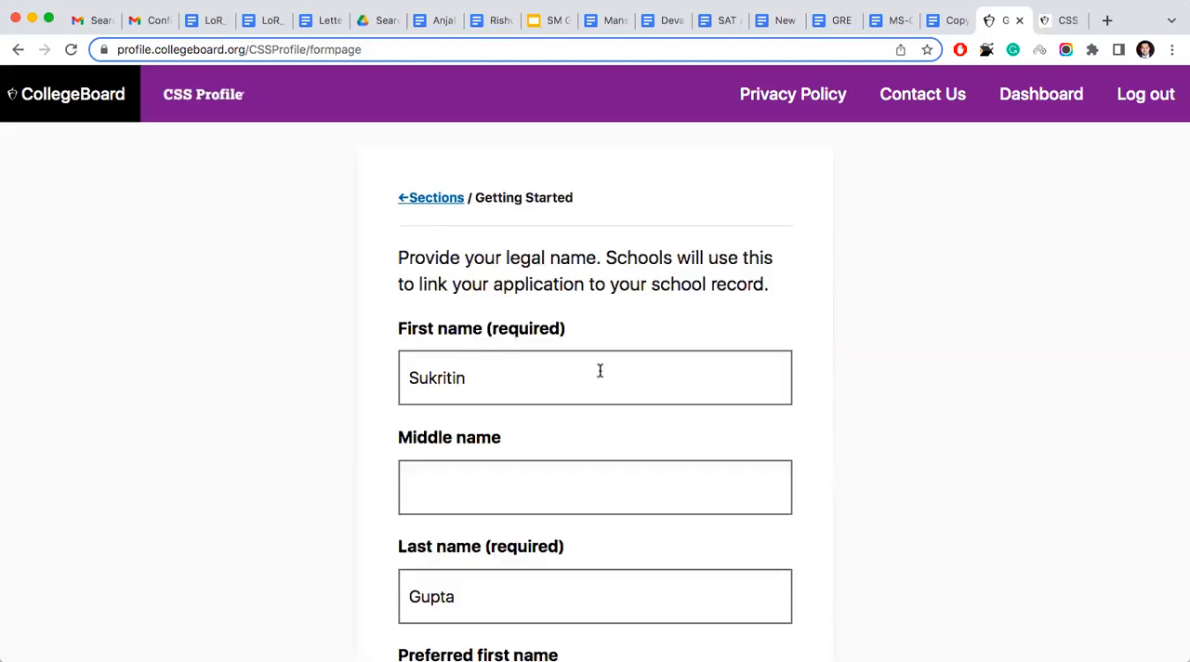
# - Review the student's legal name in Getting Started, leave the preferred first name blank, and save the page
pyautogui.scroll(-3, 599, 371)
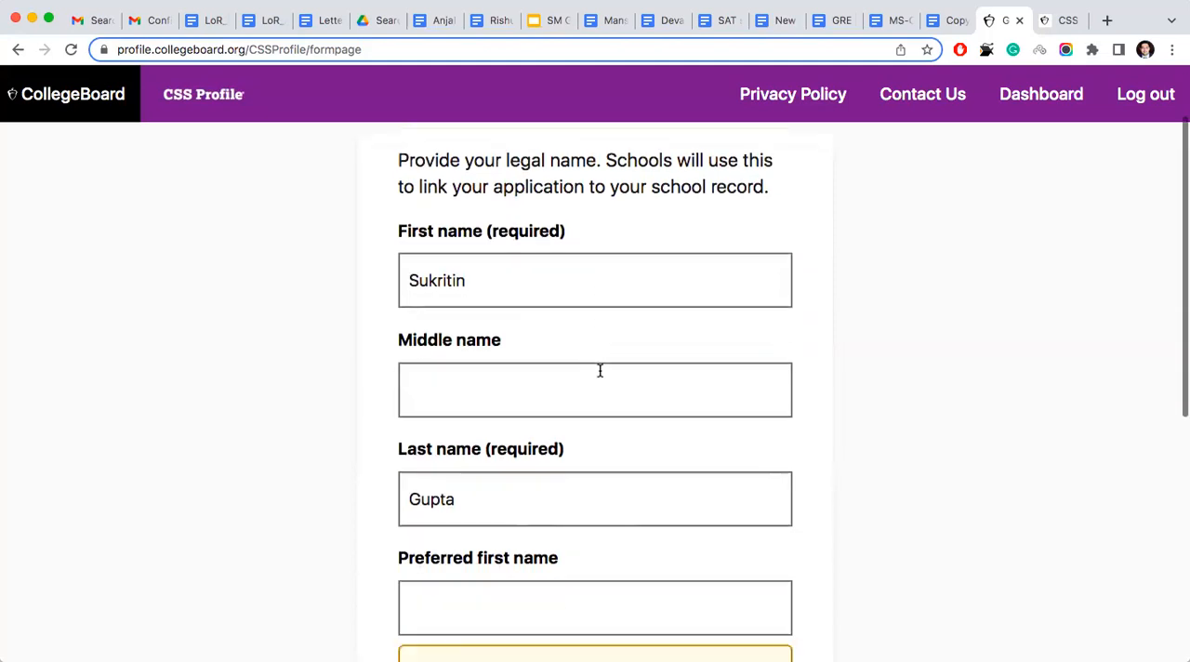
pyautogui.scroll(2, 601, 369)
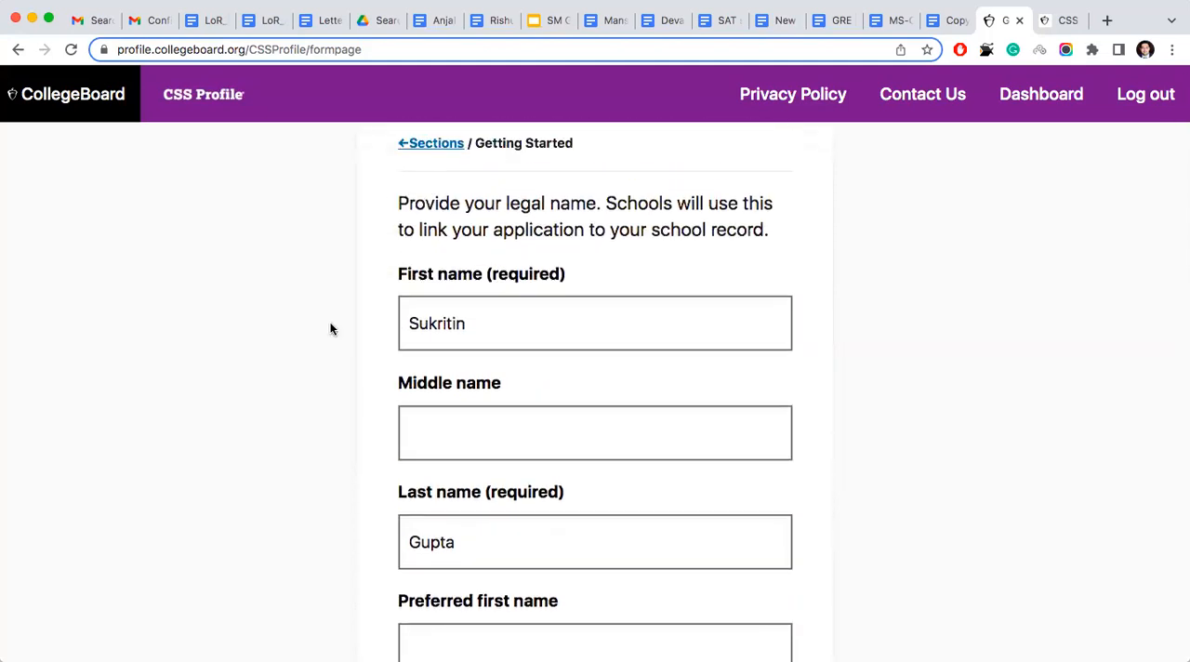
pyautogui.scroll(-1, 331, 329)
pyautogui.scroll(-5, 331, 328)
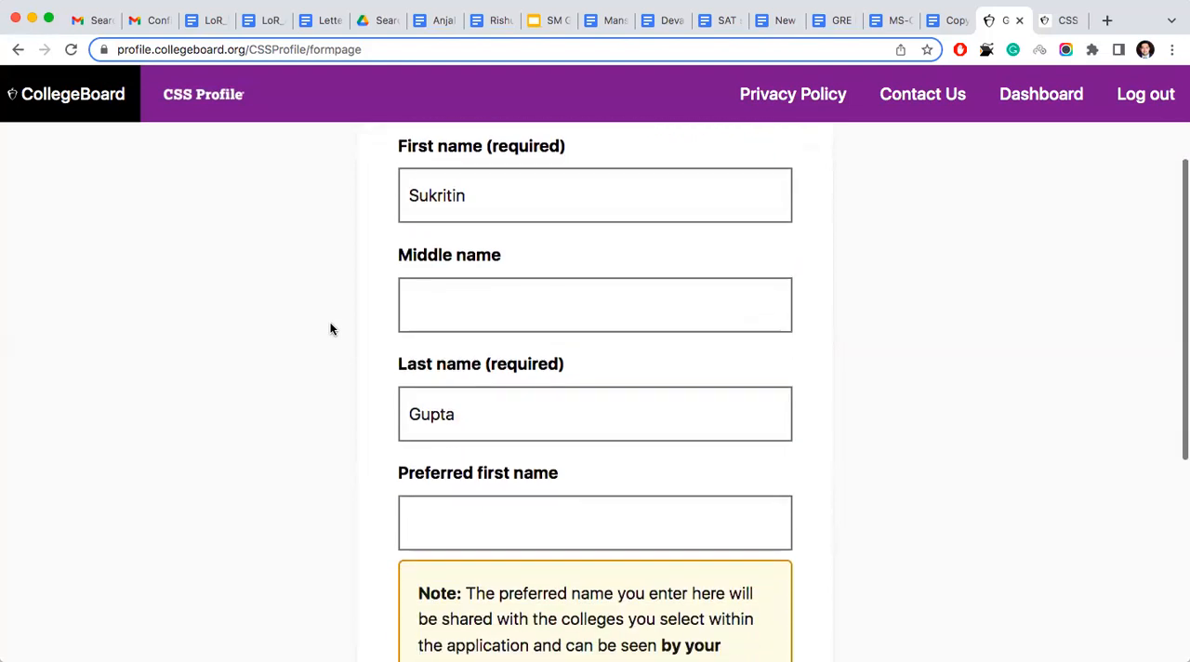
pyautogui.click(584, 486)
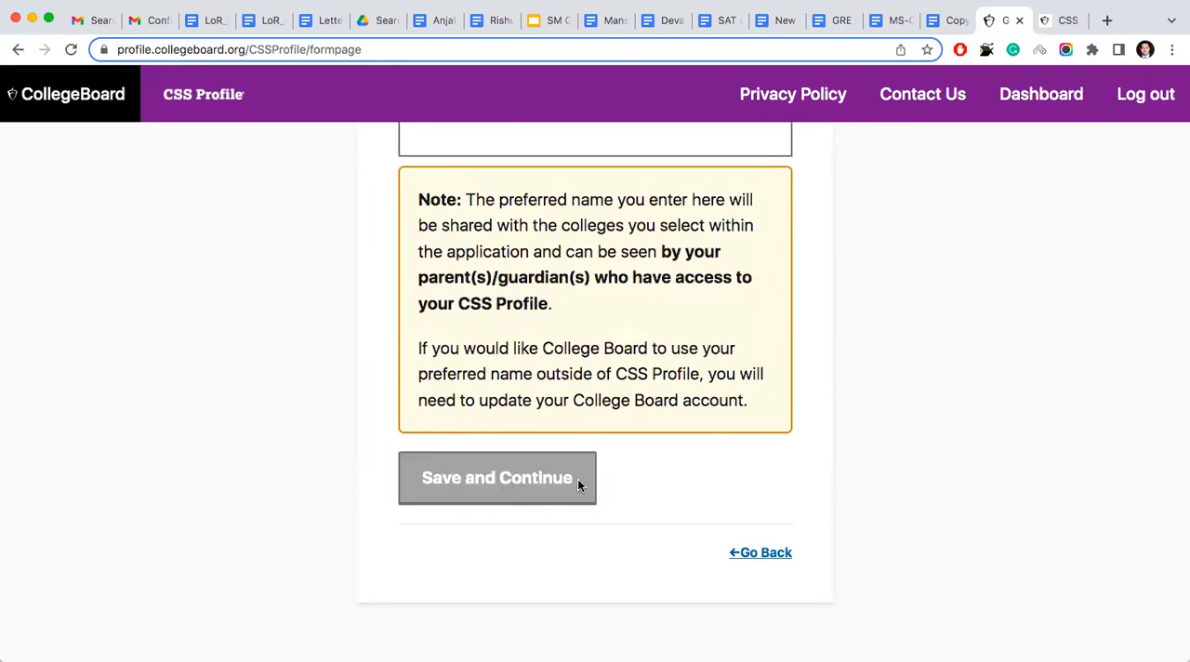
# - Check the student's email address in Getting Started and save the page to continue
pyautogui.scroll(-3, 578, 479)
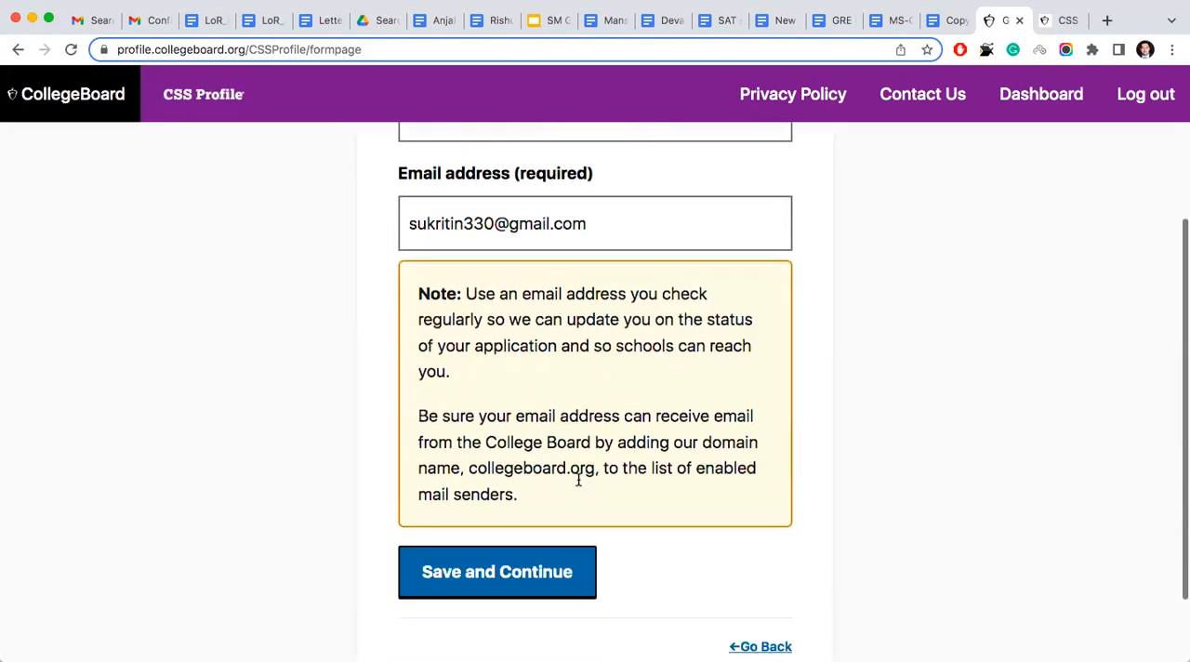
pyautogui.scroll(-1, 578, 480)
pyautogui.click(541, 500)
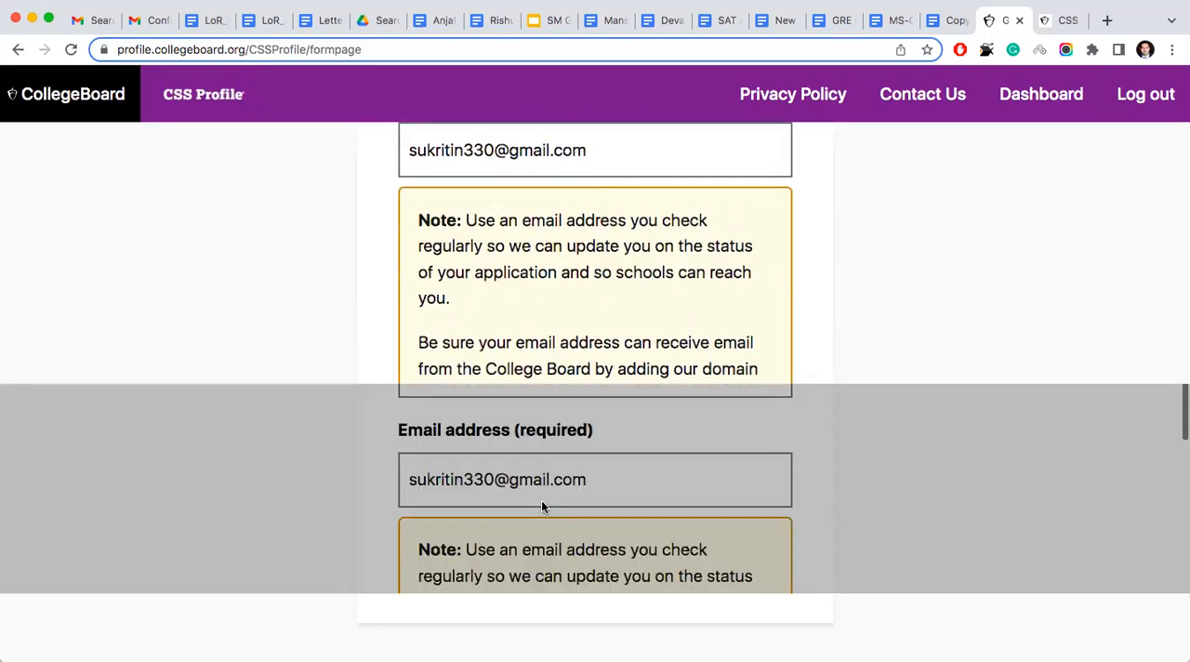
# - Keep the student's date of birth and the marital status Never married, and save the page
pyautogui.scroll(-1, 541, 500)
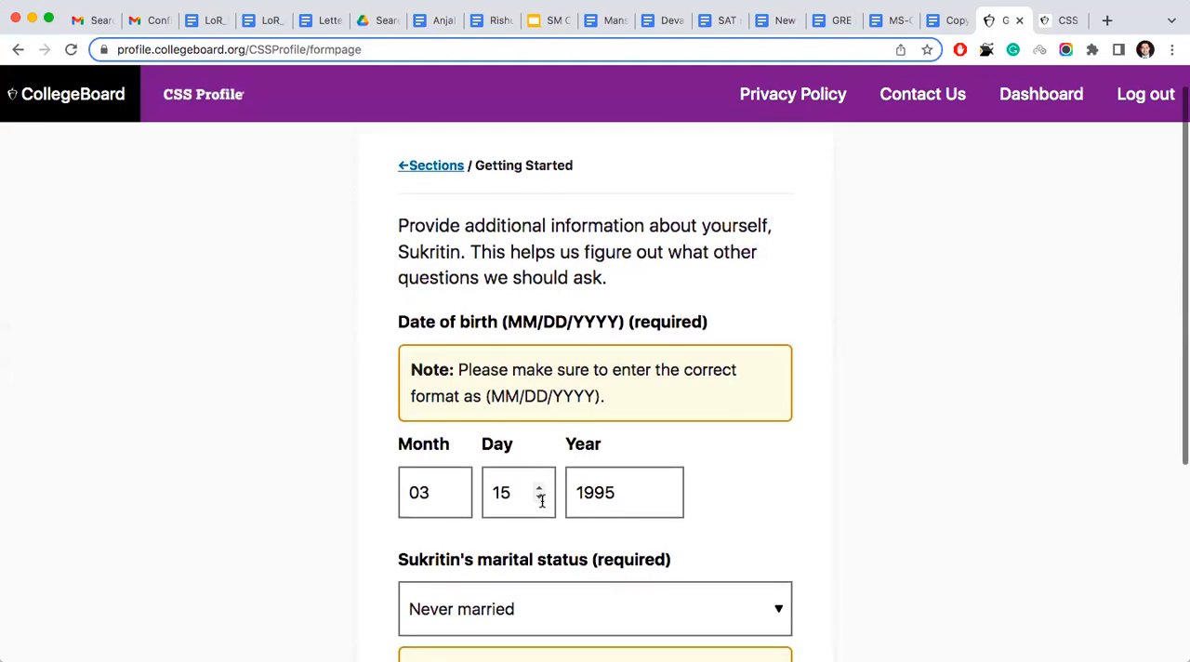
pyautogui.scroll(-4, 541, 500)
pyautogui.click(518, 488)
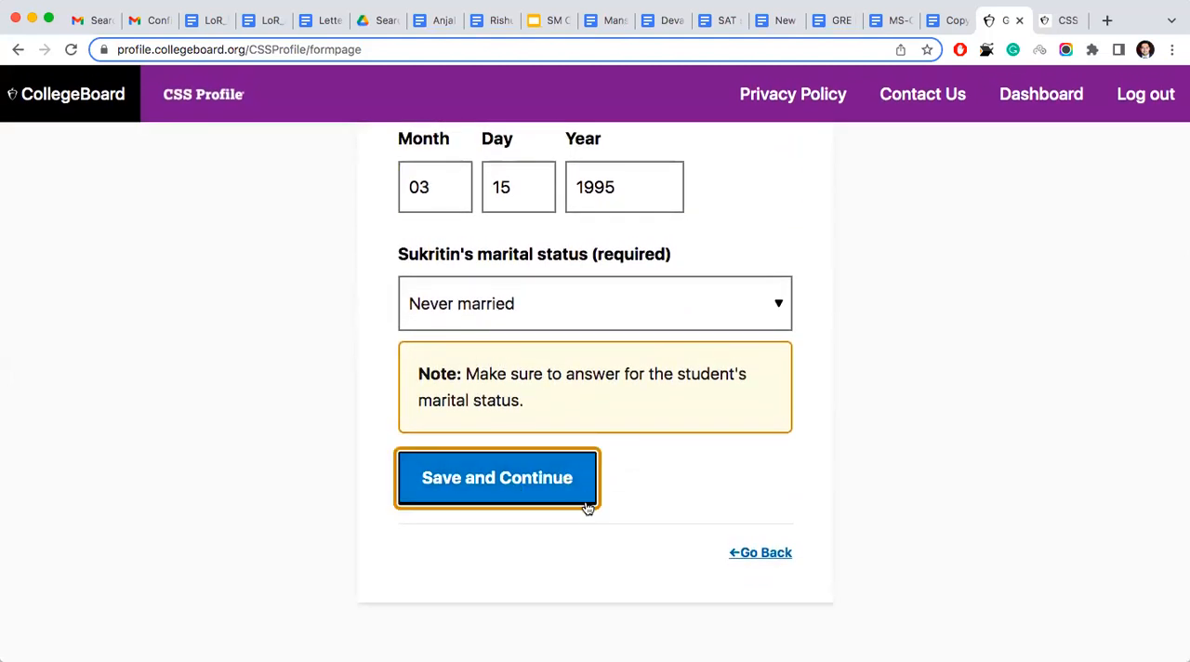
pyautogui.click(558, 488)
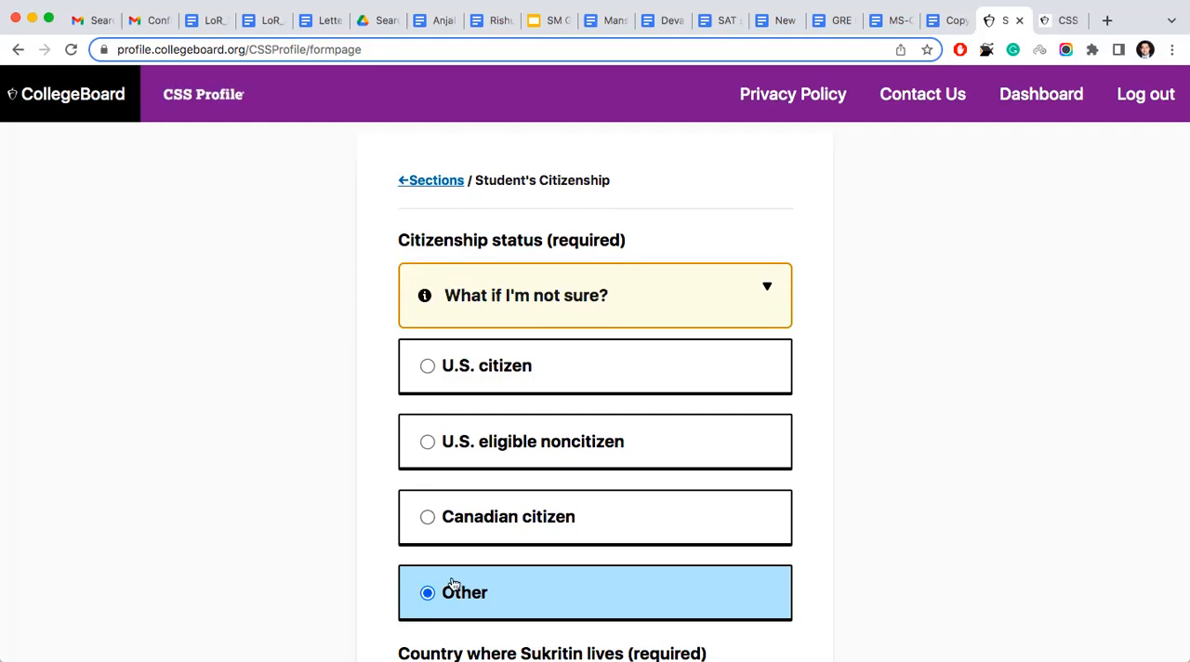
# - Keep citizenship status Other, residence and citizenship country India, and visa type F-1, saving both Student's Citizenship pages
pyautogui.scroll(-4, 453, 583)
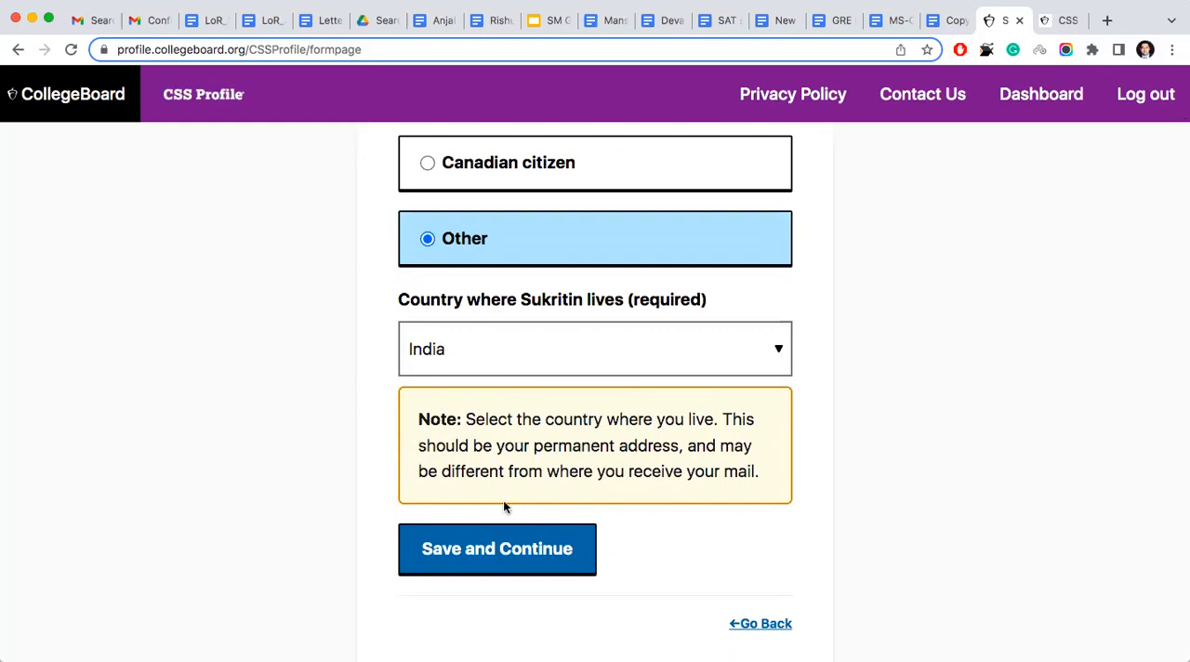
pyautogui.click(507, 549)
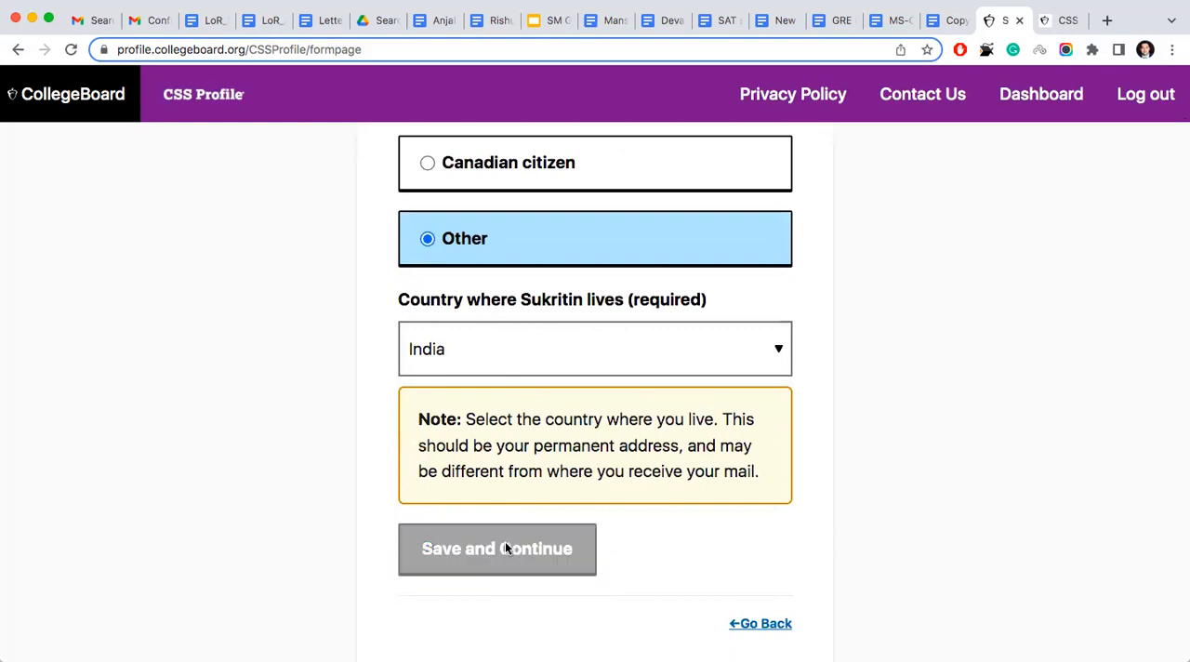
pyautogui.scroll(-2, 504, 549)
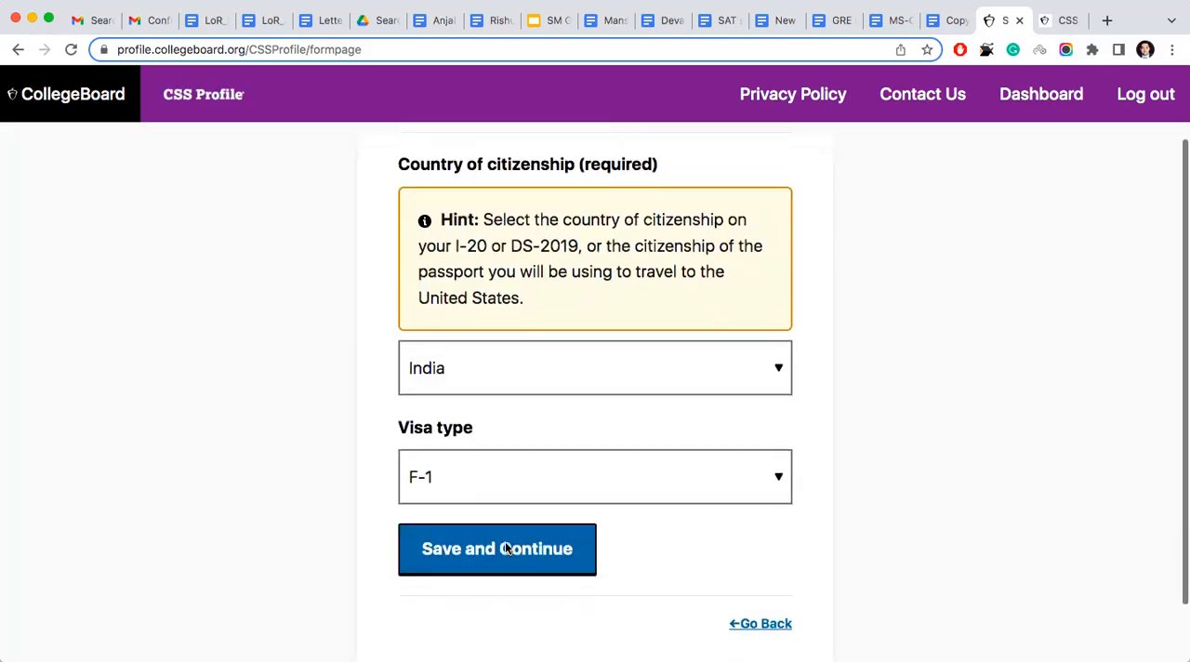
pyautogui.click(485, 549)
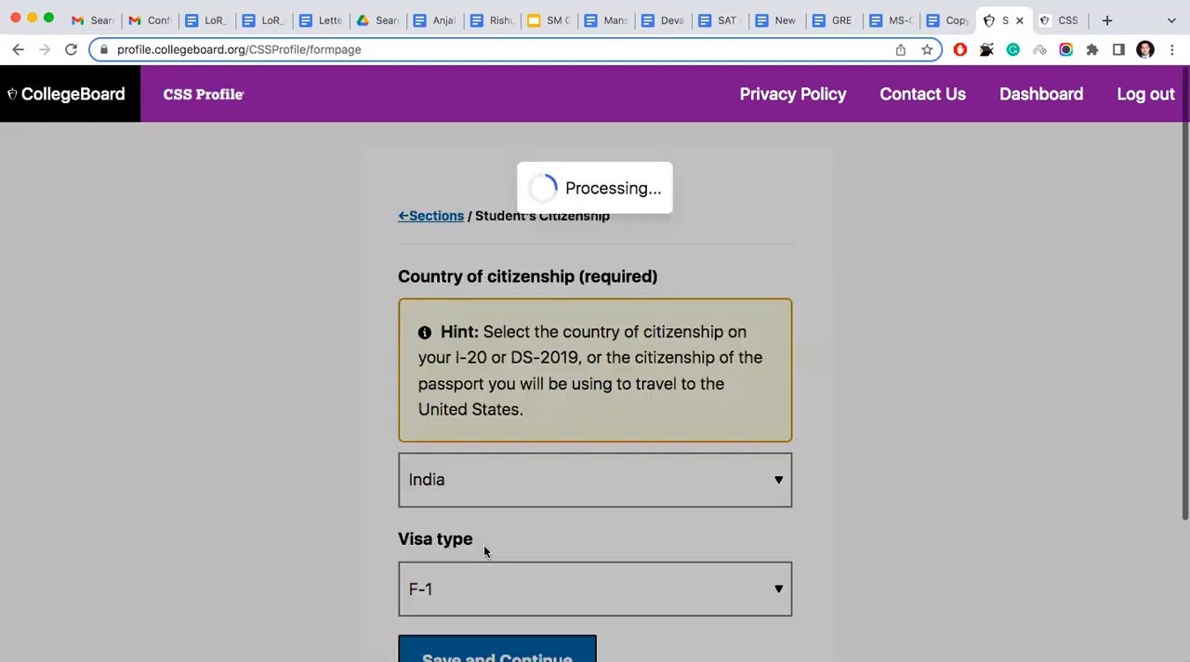
# - Answer No to the student having legal dependents and save the page
pyautogui.scroll(-2, 484, 553)
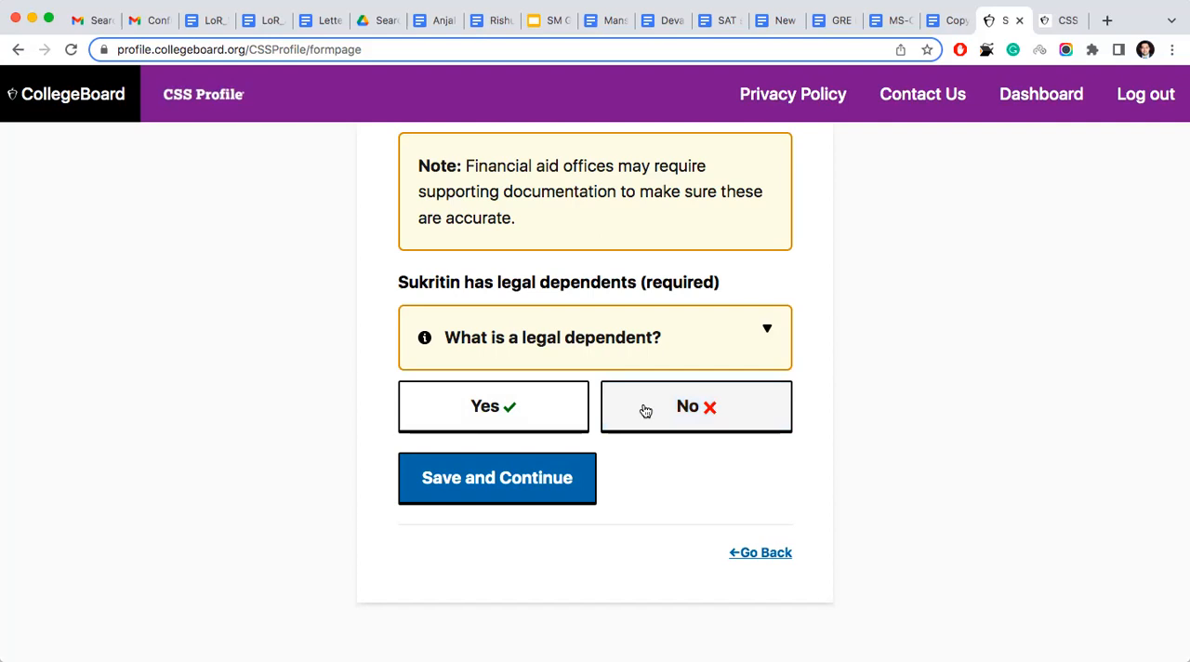
pyautogui.click(685, 423)
pyautogui.click(555, 484)
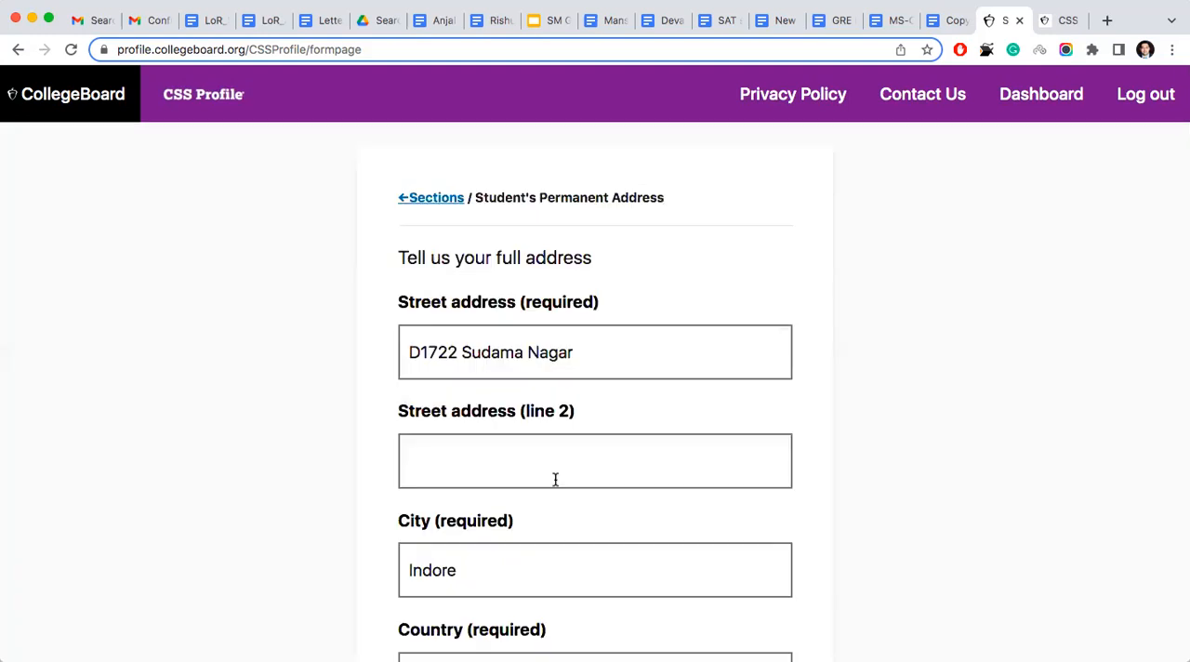
# - Save the student's permanent address as filled in, and continue with the CBFinAidID left blank
pyautogui.scroll(-5, 555, 479)
pyautogui.click(542, 477)
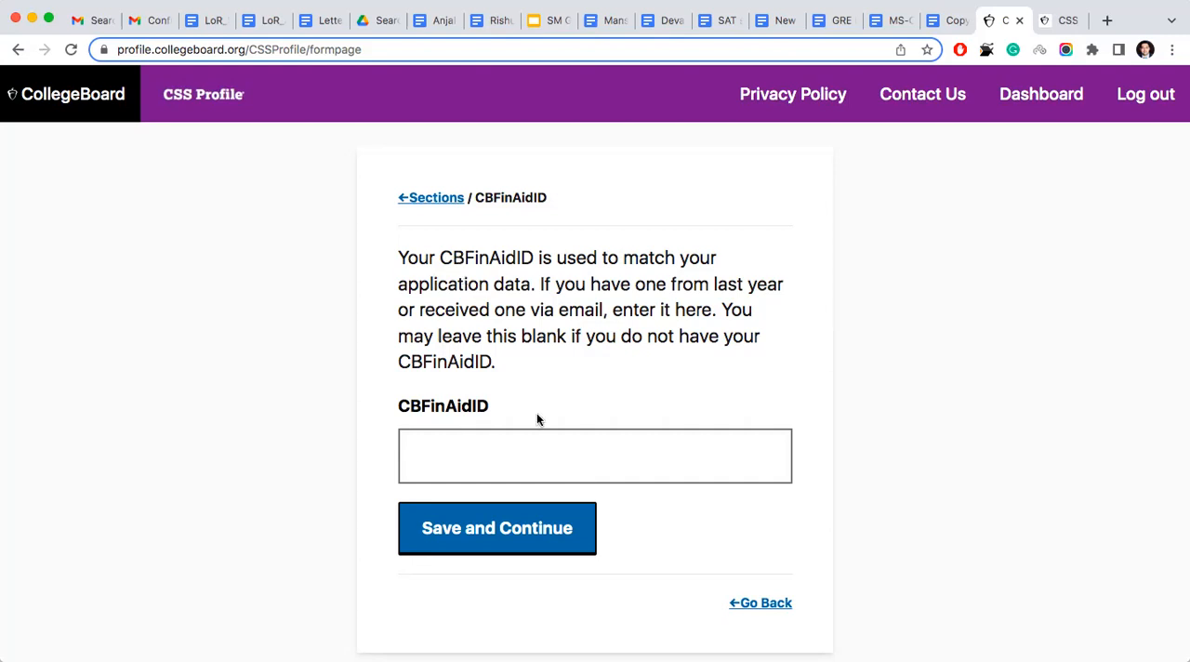
pyautogui.click(508, 531)
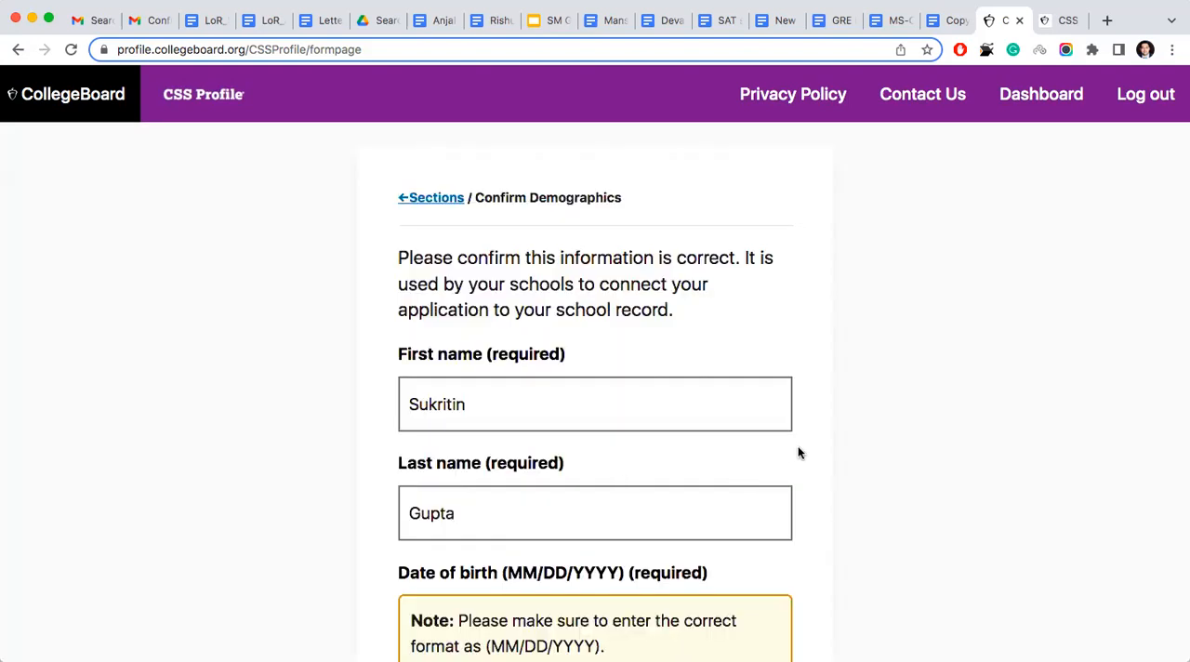
# - Review the prefilled name, birth date, contact and address details on Confirm Demographics, leave the CBFinAidID blank, and save the page
pyautogui.scroll(-2, 798, 453)
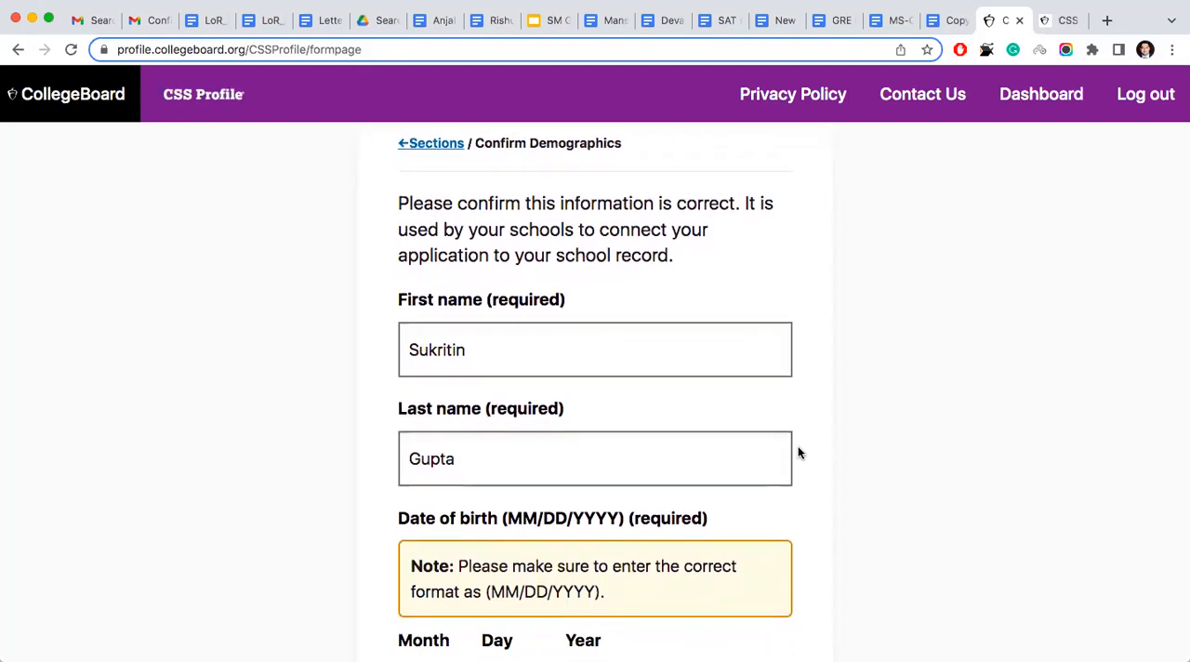
pyautogui.scroll(-5, 798, 453)
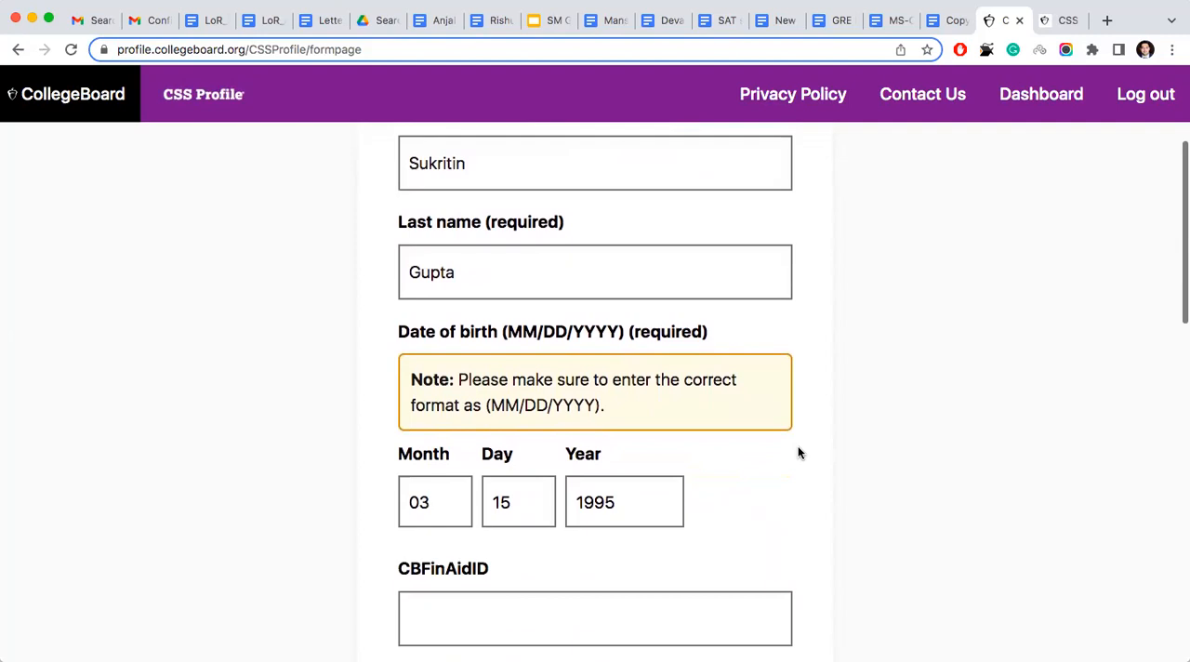
pyautogui.scroll(5, 797, 452)
pyautogui.scroll(-6, 797, 453)
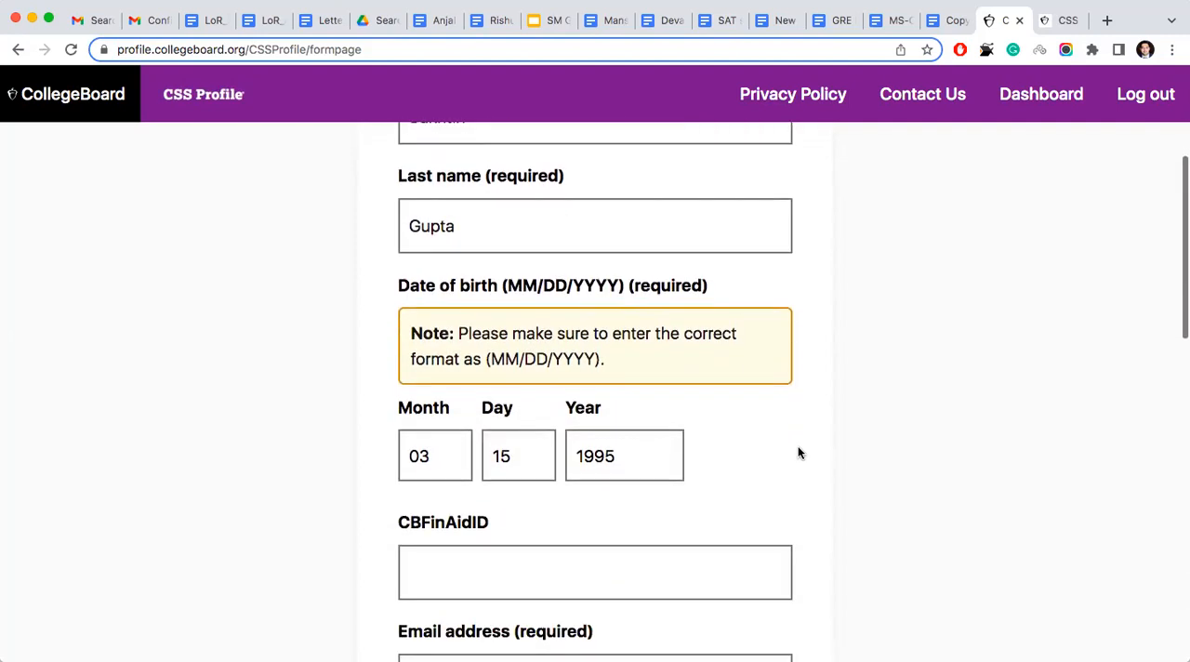
pyautogui.scroll(-4, 798, 452)
pyautogui.scroll(3, 798, 452)
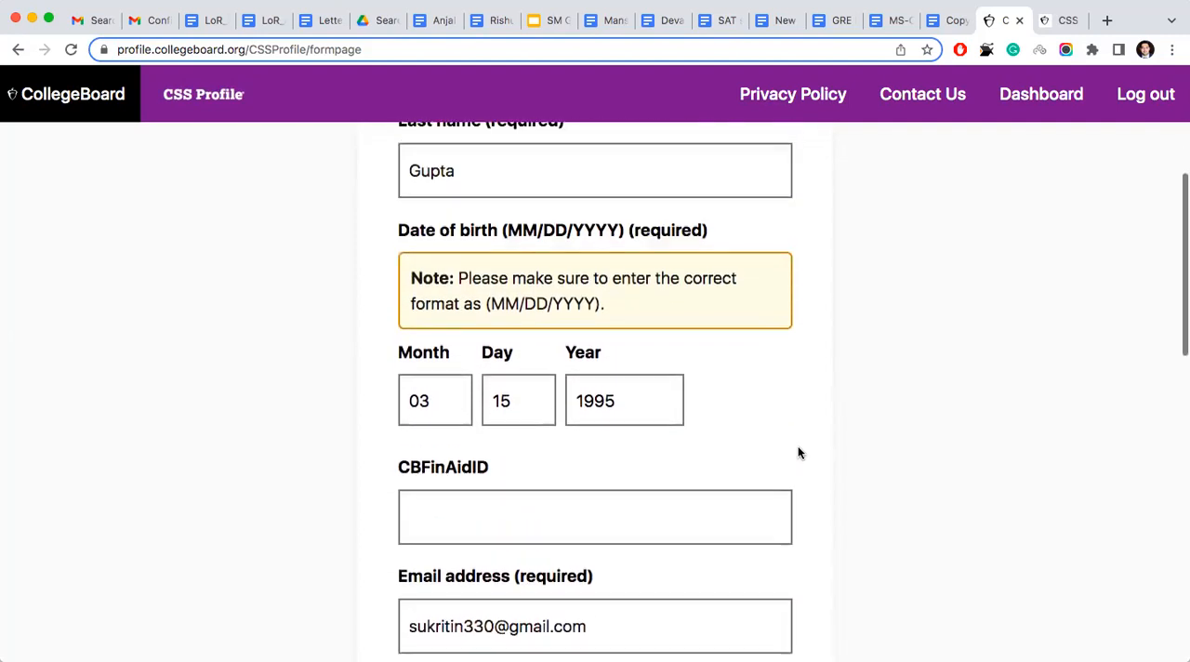
pyautogui.scroll(6, 798, 452)
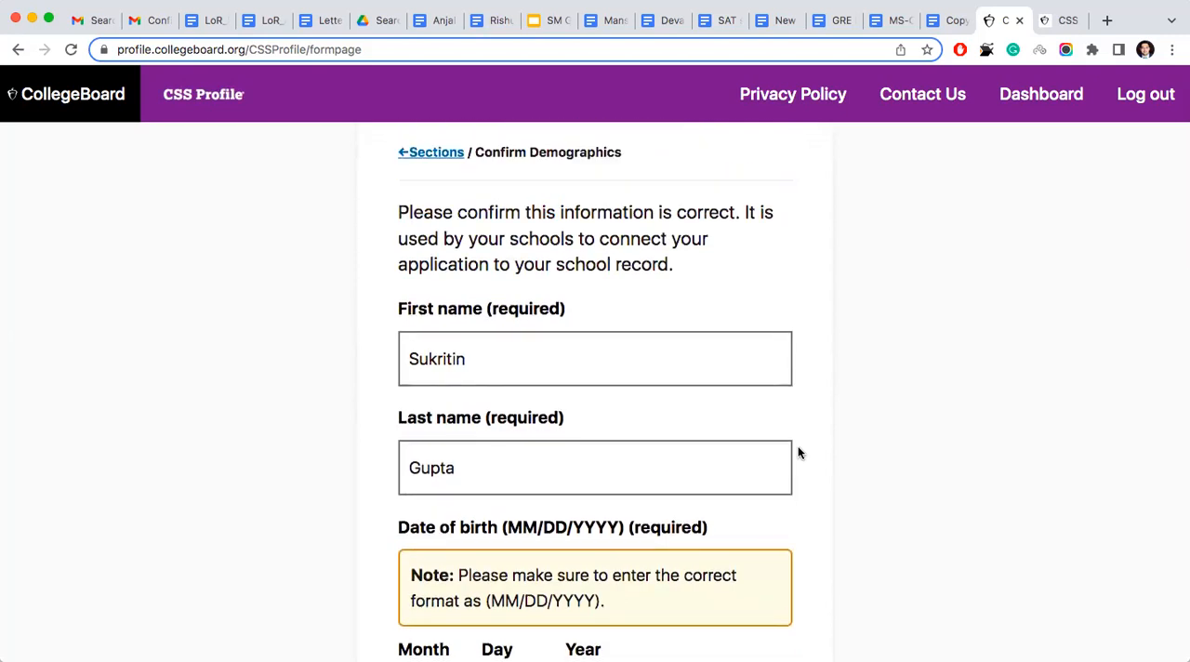
pyautogui.scroll(-4, 798, 453)
pyautogui.scroll(-9, 798, 453)
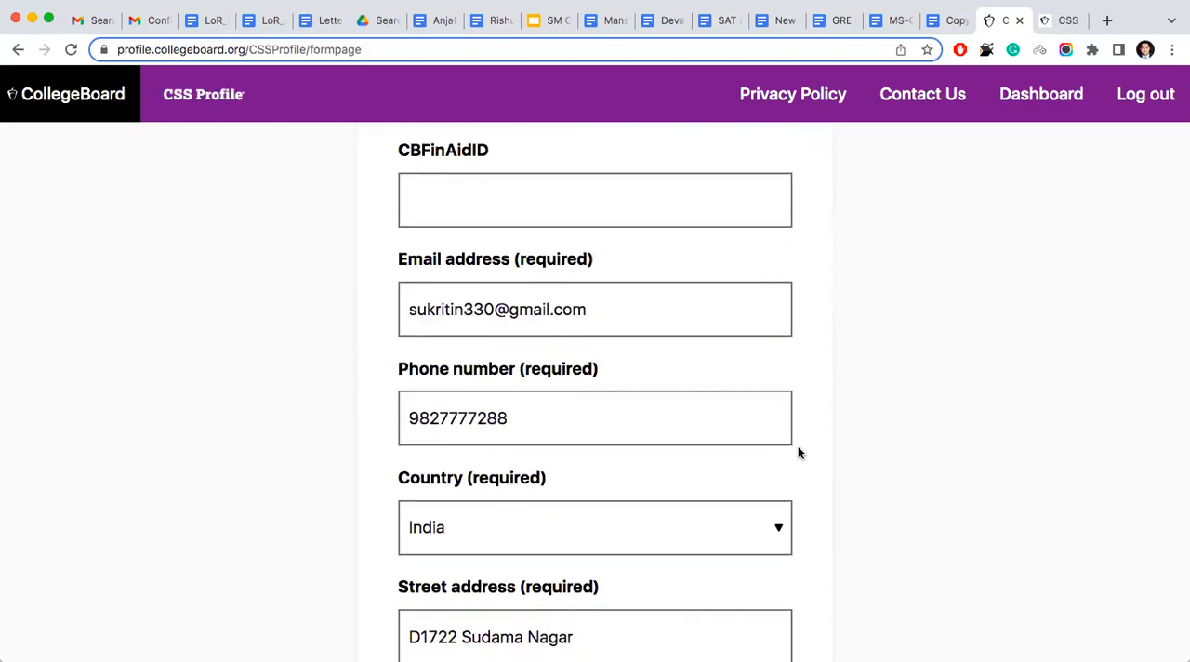
pyautogui.scroll(-7, 798, 453)
pyautogui.scroll(-7, 798, 453)
pyautogui.click(511, 478)
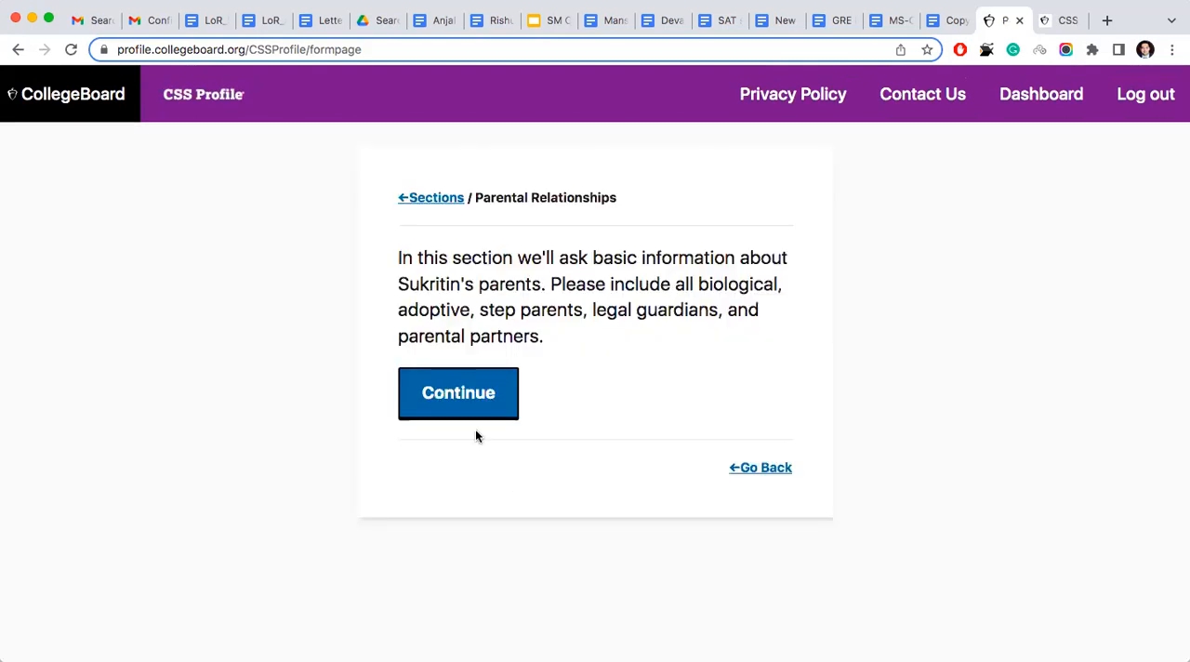
# - Update the father's entry under Parental Relationships as filled in, without marking him deceased, and save the page with both parents listed
pyautogui.click(447, 387)
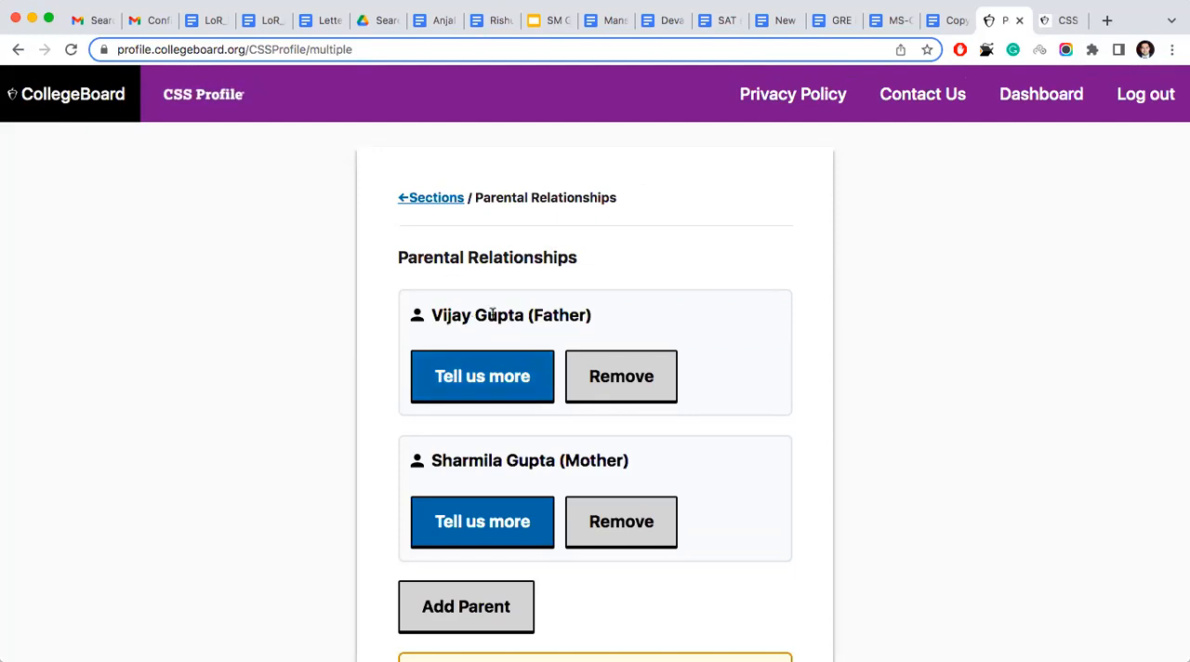
pyautogui.scroll(-3, 490, 316)
pyautogui.scroll(2, 493, 321)
pyautogui.click(474, 268)
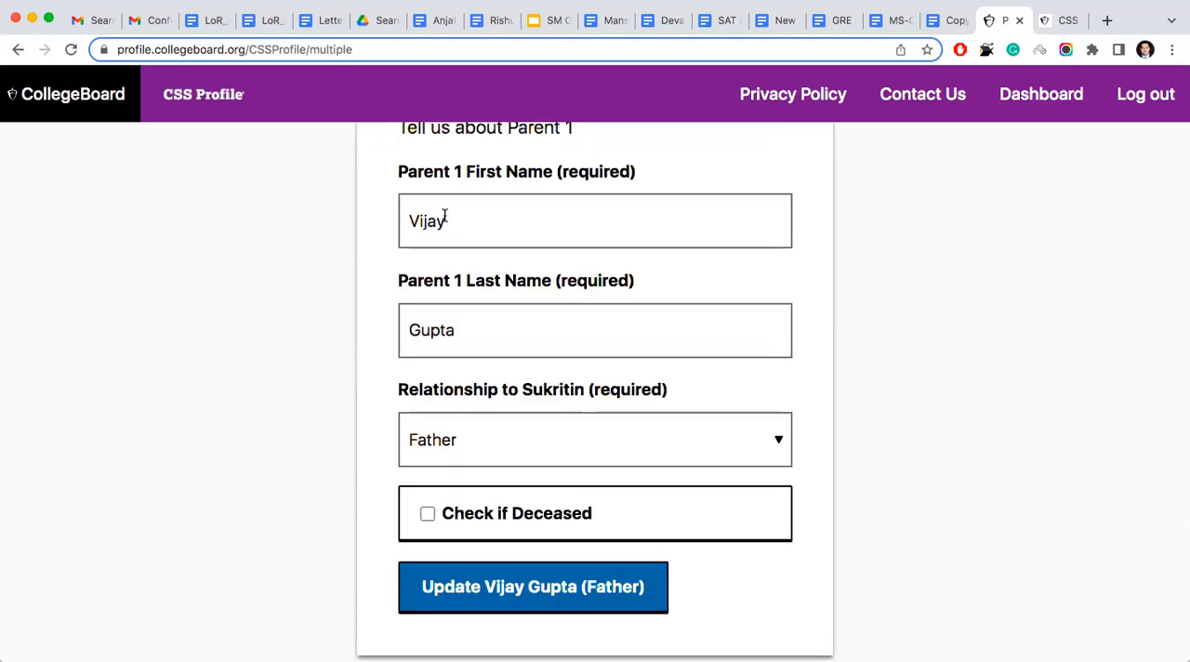
pyautogui.scroll(-1, 444, 215)
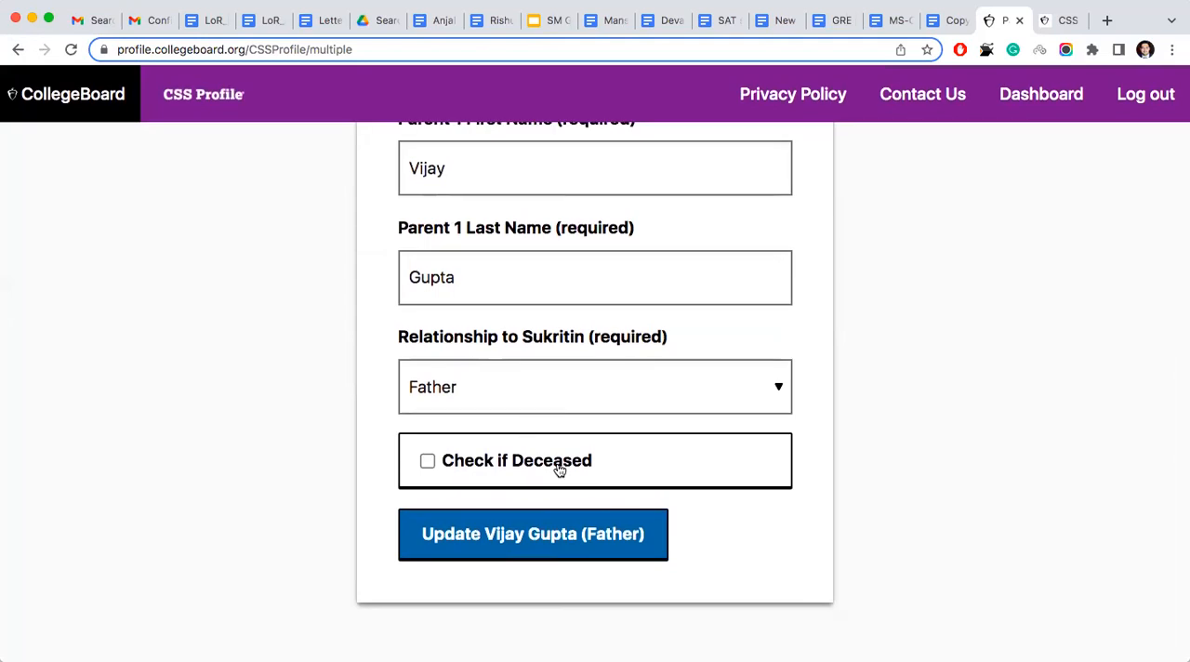
pyautogui.click(548, 534)
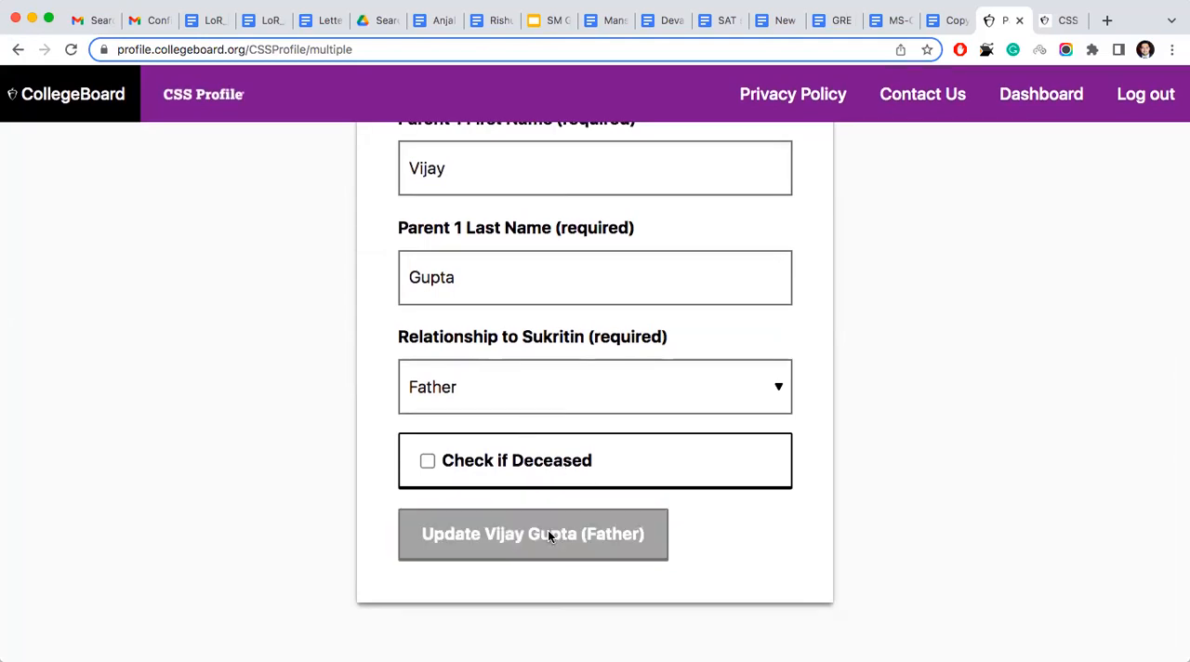
pyautogui.scroll(-5, 548, 536)
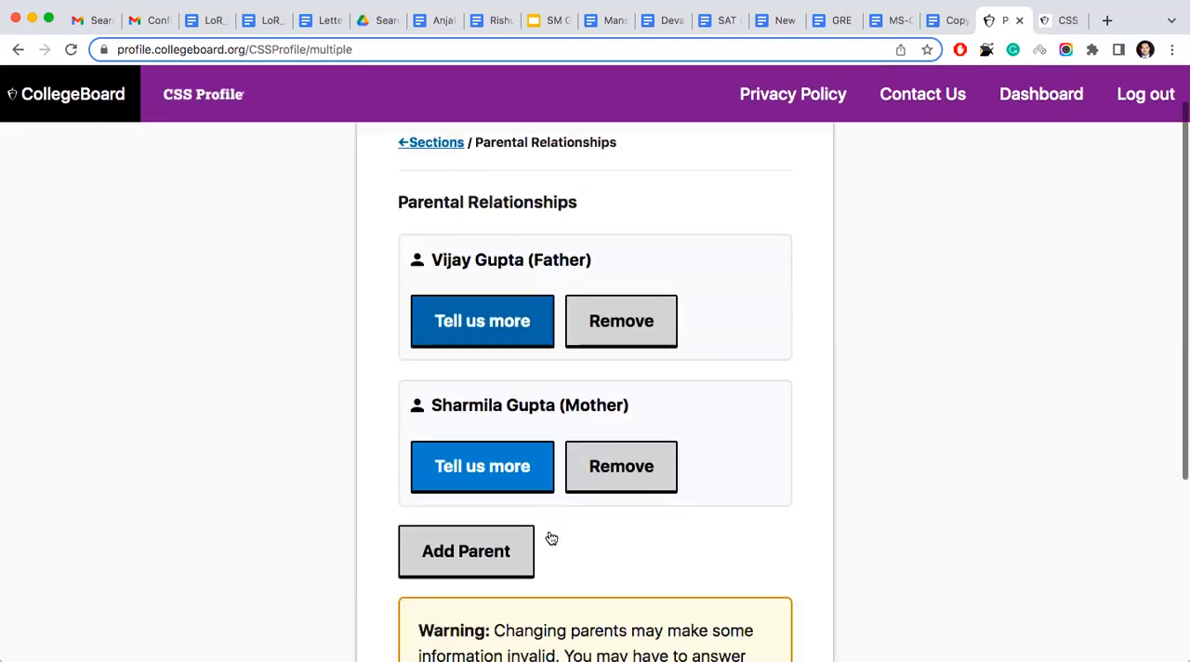
pyautogui.click(495, 530)
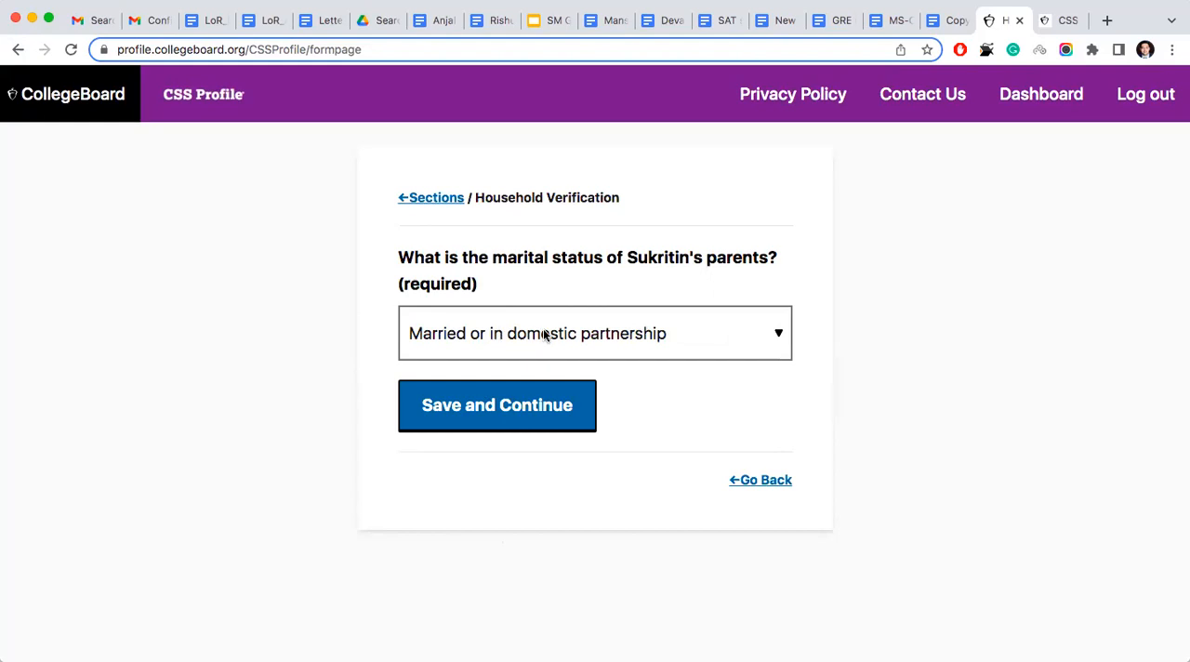
# - Keep the parents' marital status Married or in domestic partnership and their country of residence India, saving both pages
pyautogui.click(531, 335)
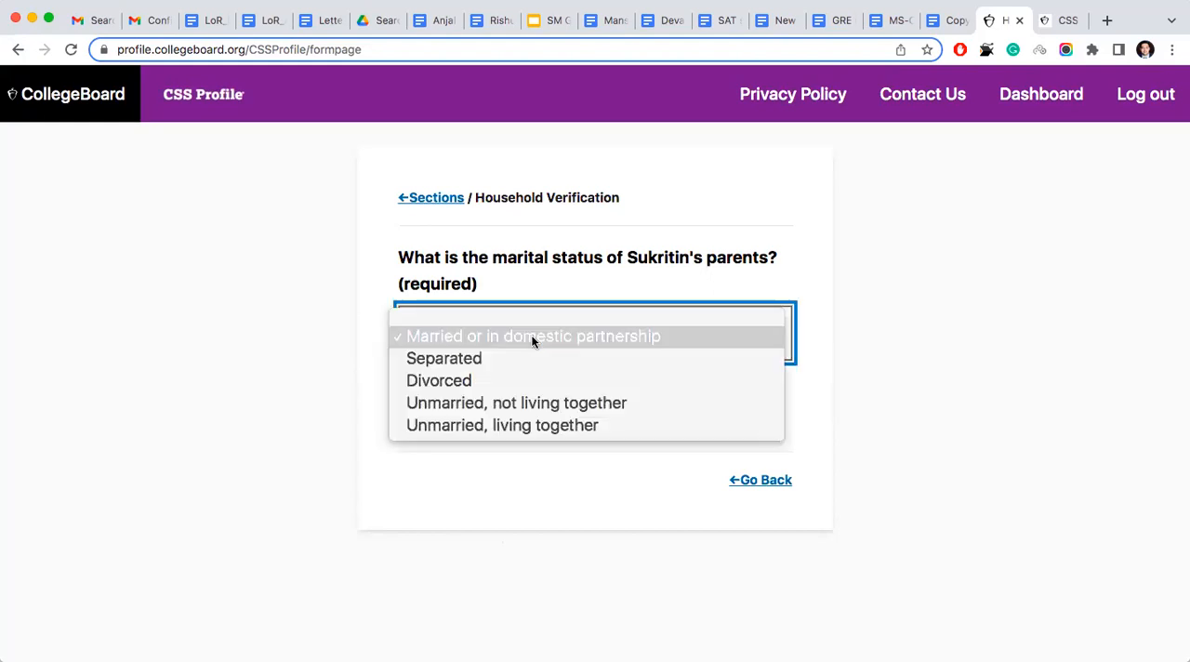
pyautogui.click(320, 343)
pyautogui.click(475, 409)
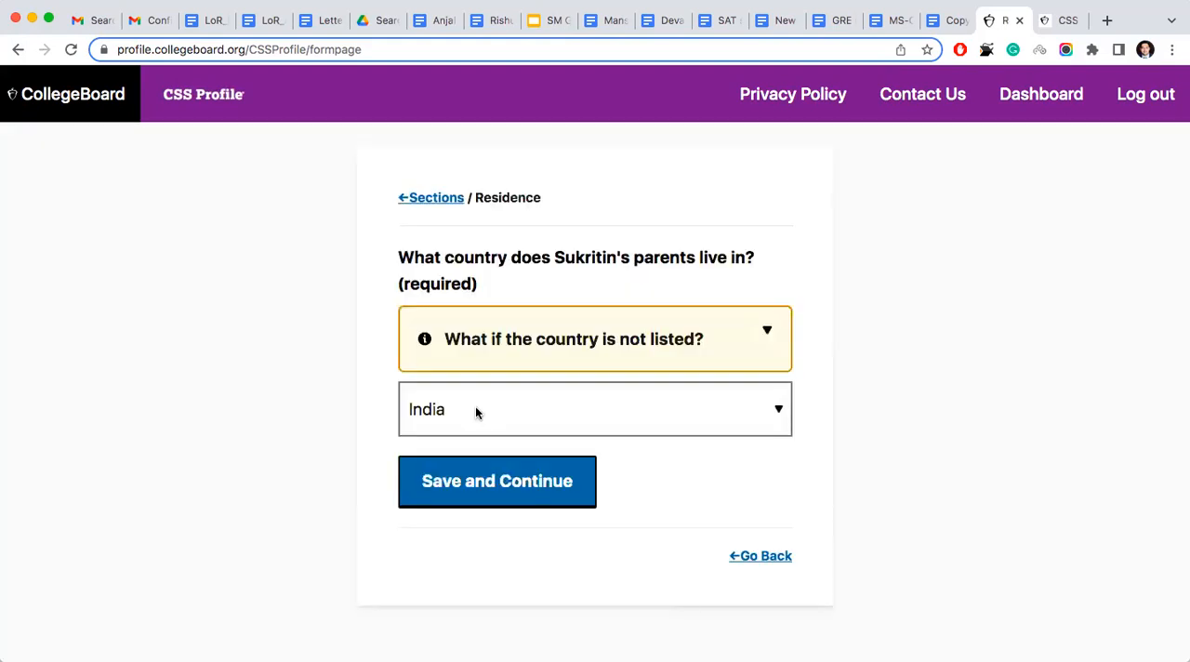
pyautogui.click(486, 479)
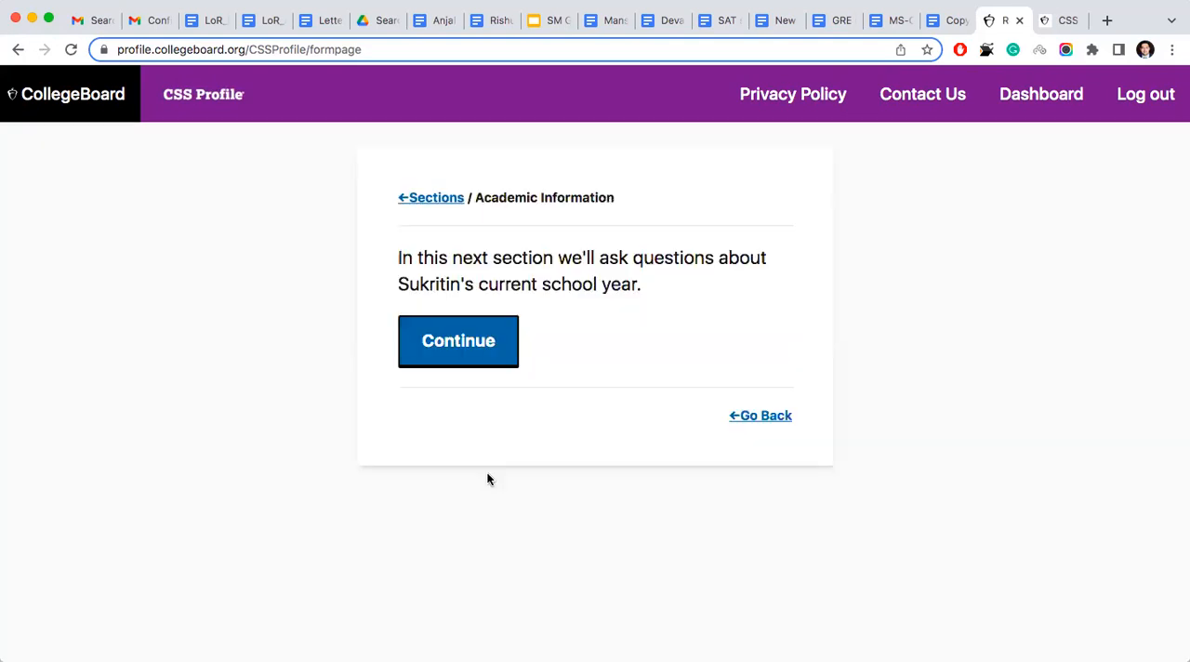
# - Continue into Academic Information, keep 12th grade as the student's 2022-23 grade level, and save the page
pyautogui.click(477, 349)
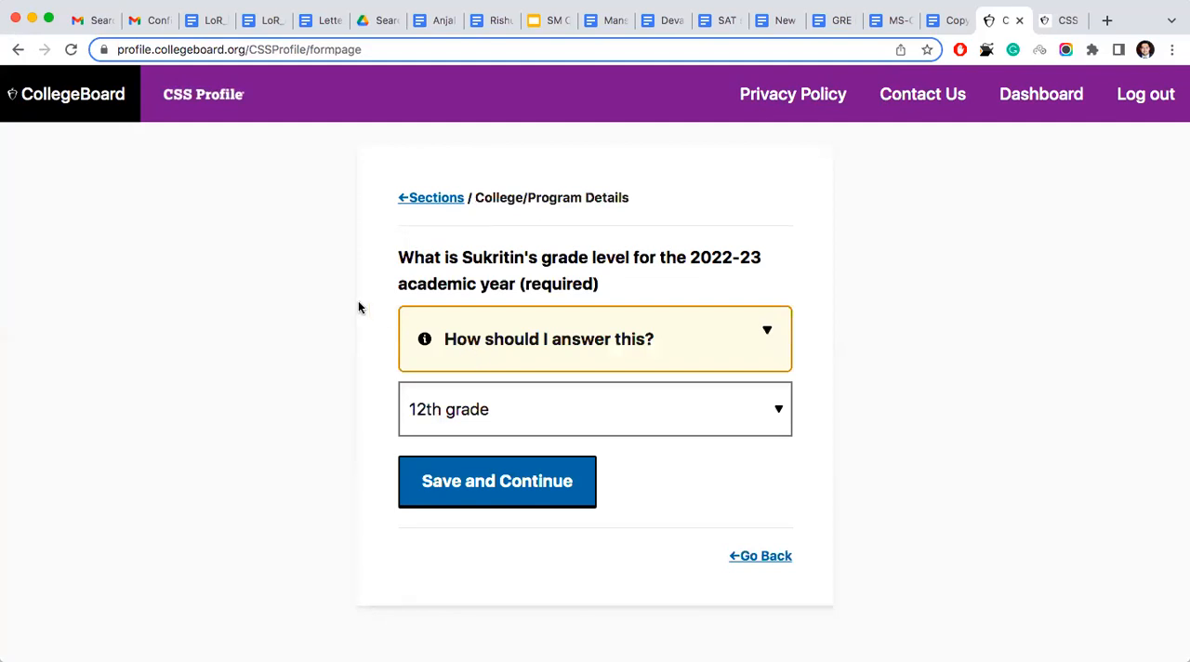
pyautogui.click(547, 423)
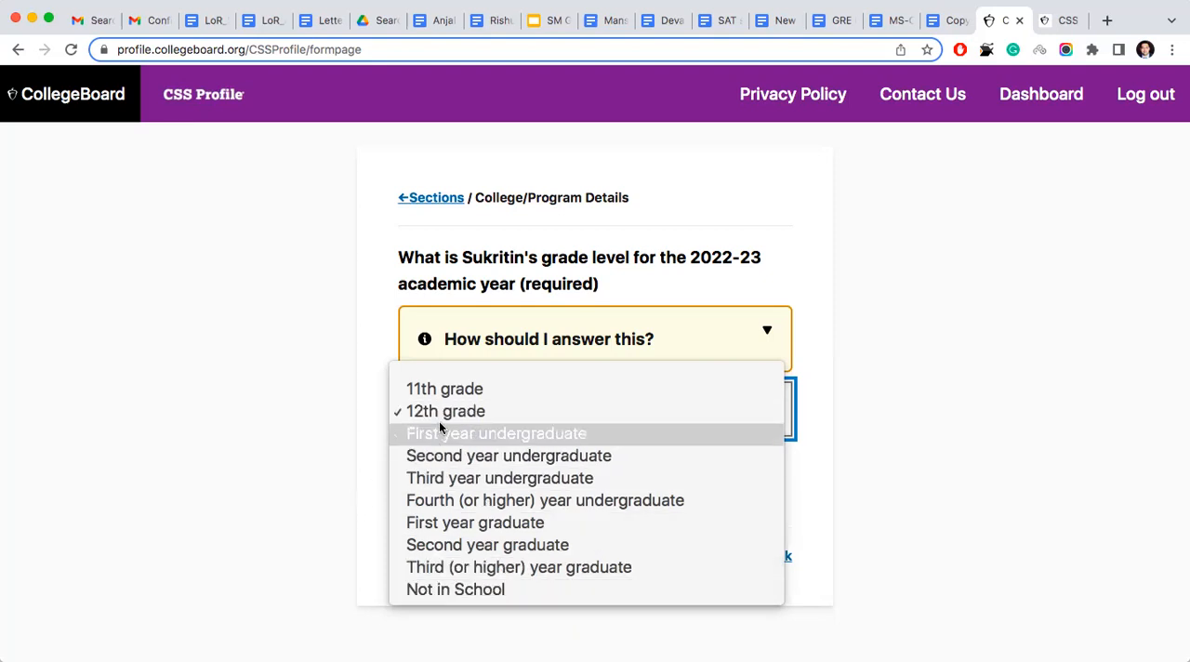
pyautogui.click(345, 417)
pyautogui.click(515, 488)
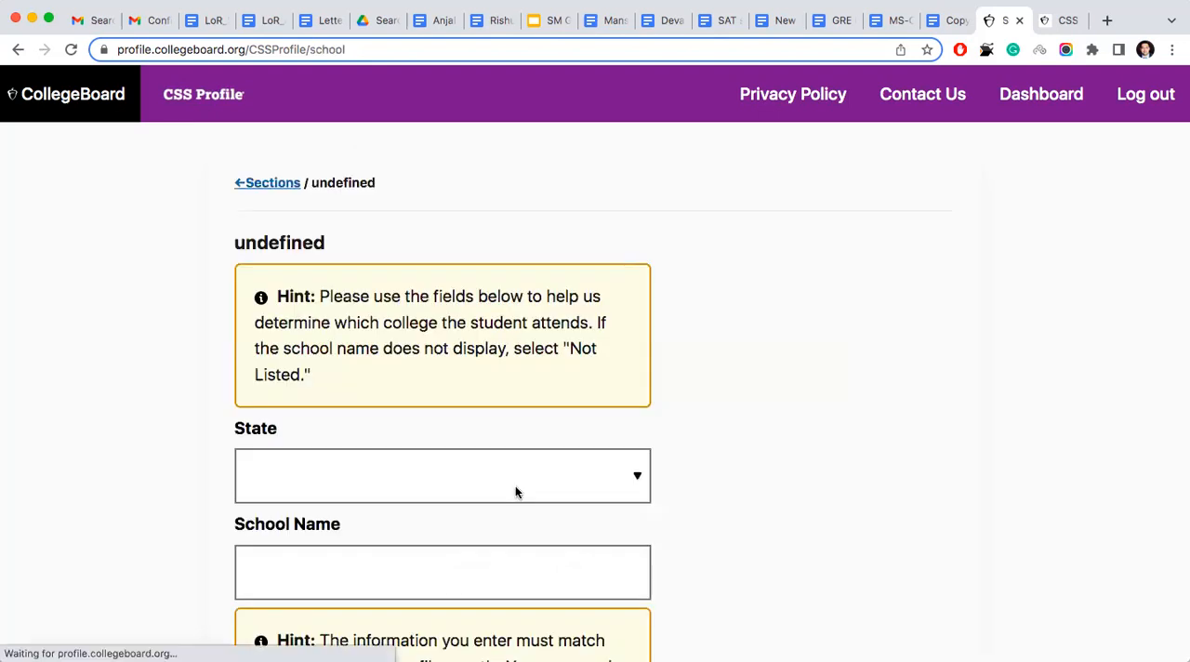
# - Search for the current high school with state and school name left blank, and save Not Listed as the selected school
pyautogui.scroll(-1, 515, 487)
pyautogui.scroll(-2, 516, 492)
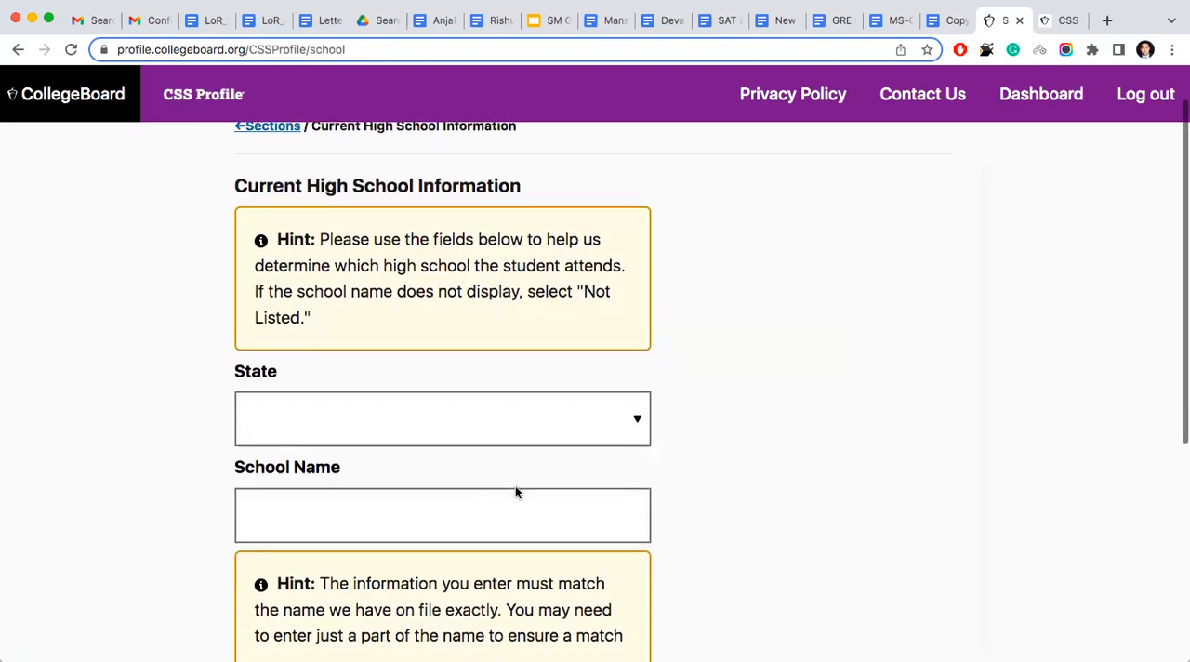
pyautogui.scroll(-1, 516, 492)
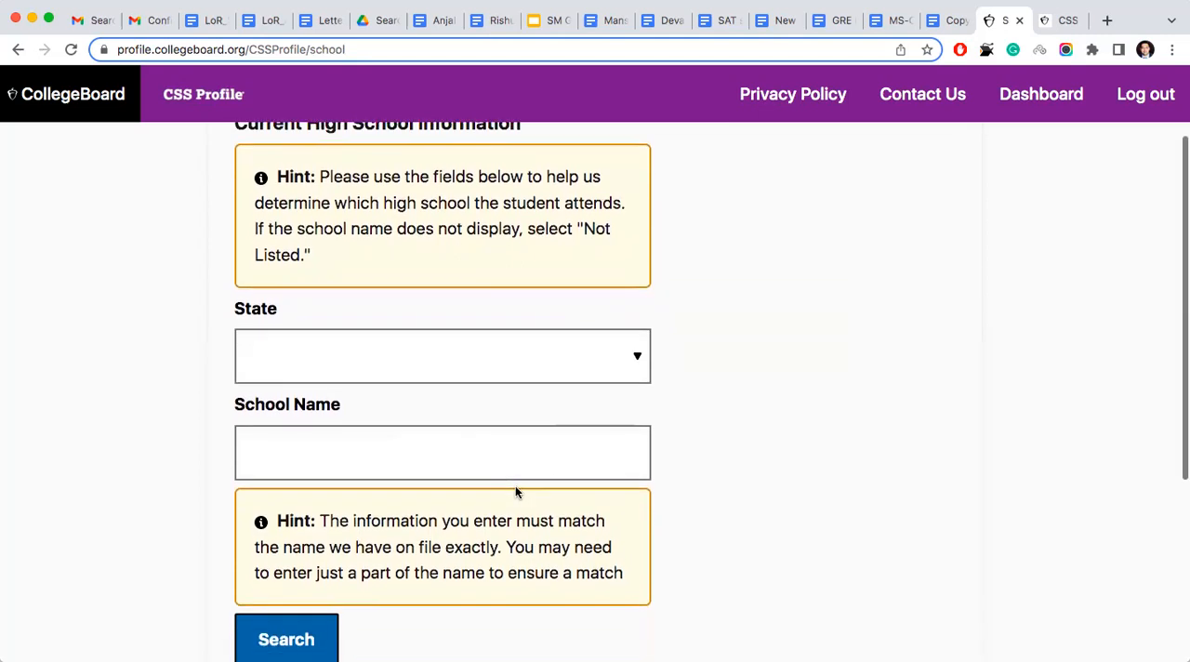
pyautogui.click(575, 358)
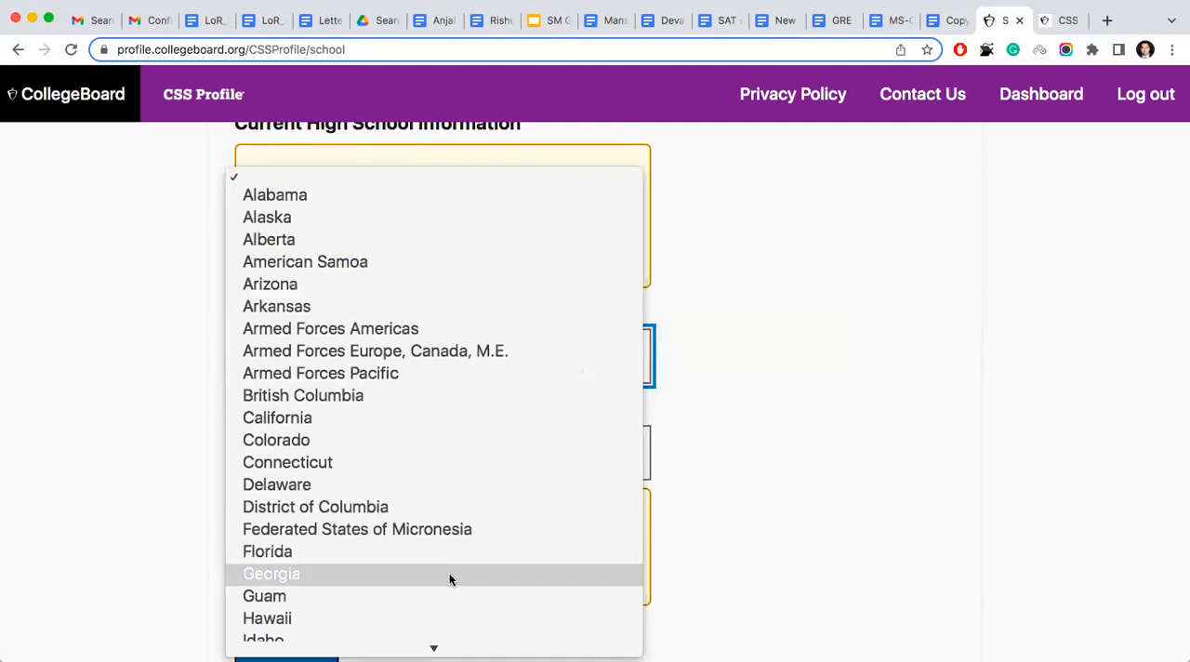
pyautogui.scroll(-15, 449, 578)
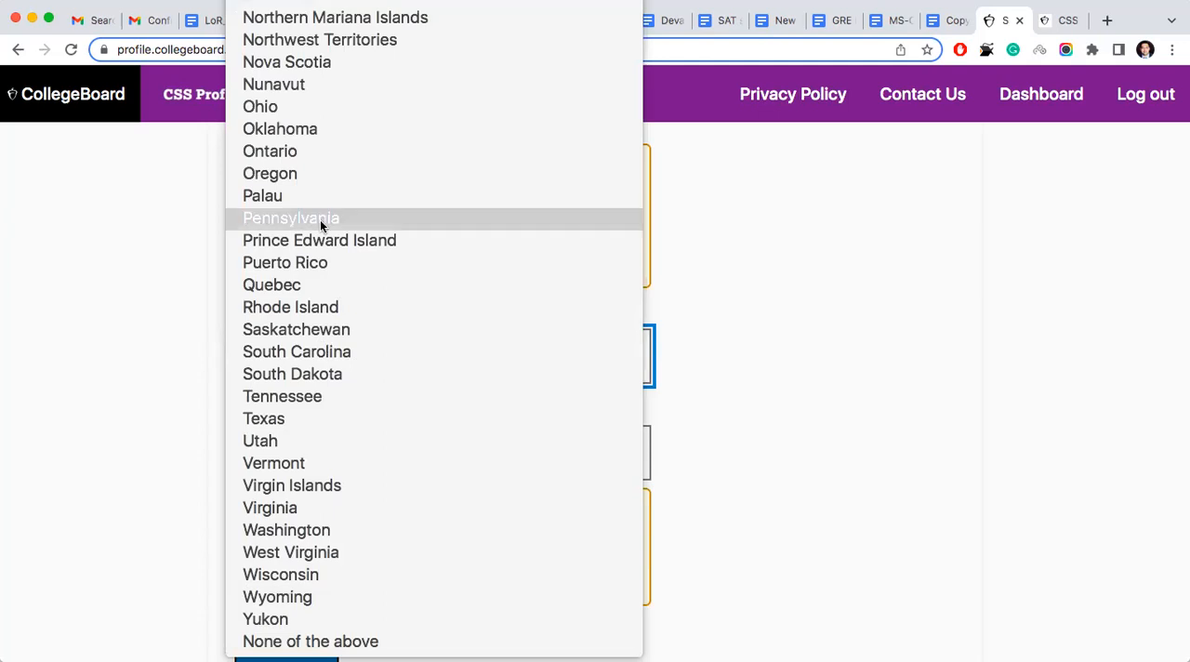
pyautogui.scroll(1, 316, 416)
pyautogui.scroll(15, 316, 416)
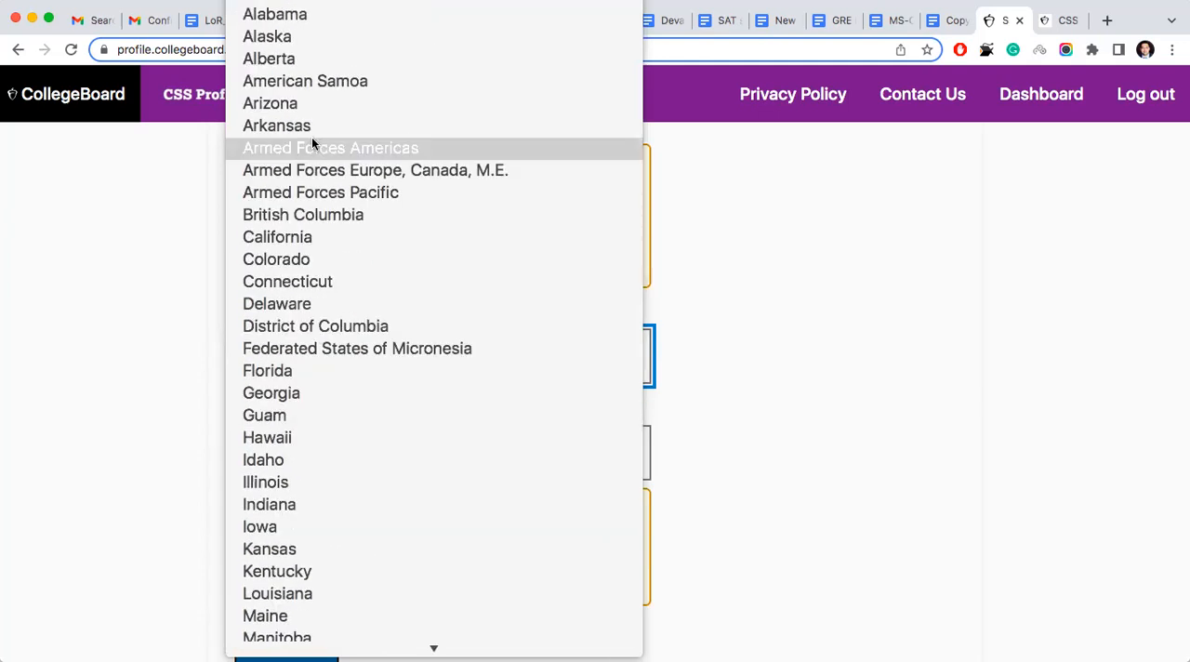
pyautogui.scroll(-15, 325, 441)
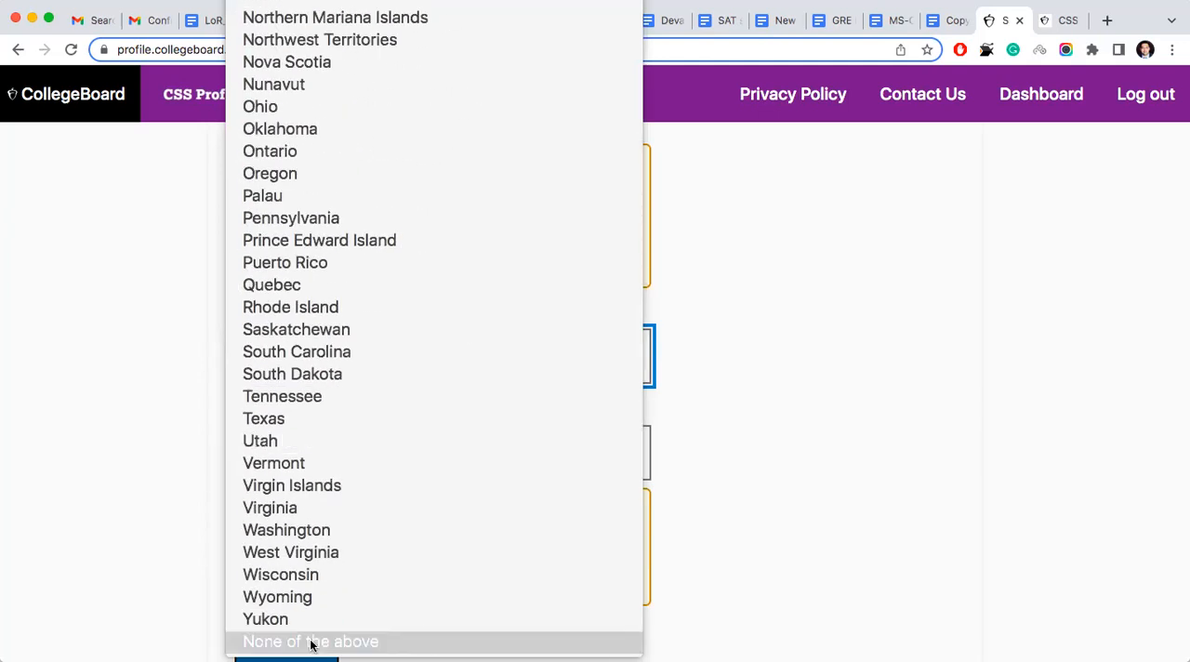
pyautogui.click(173, 543)
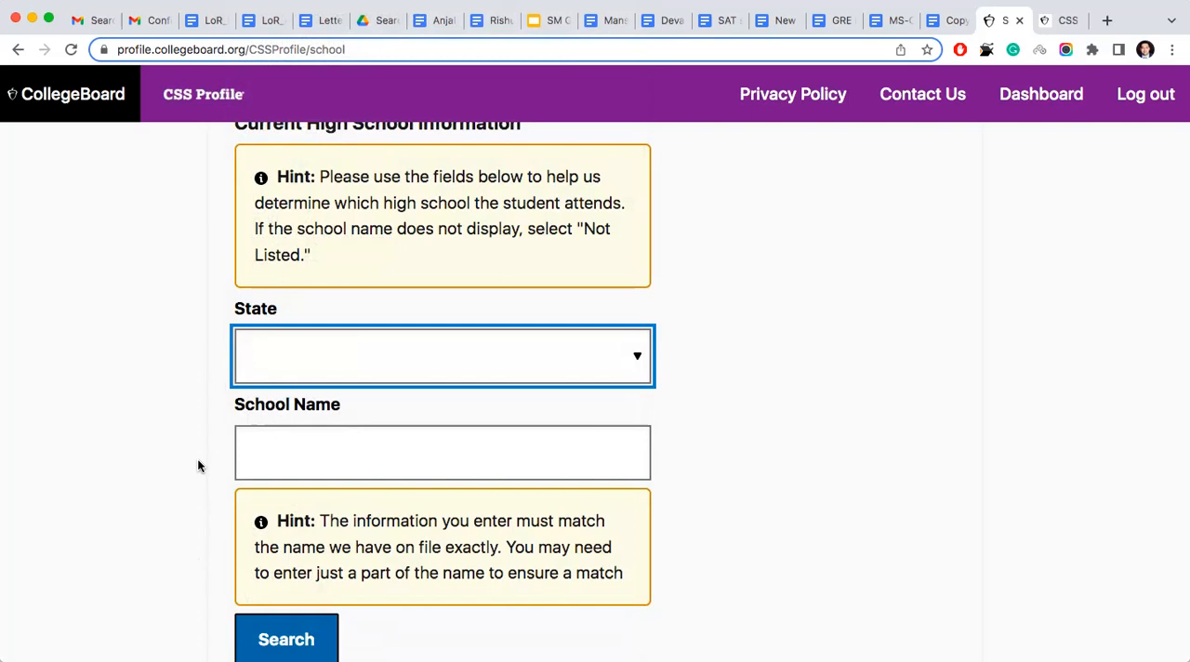
pyautogui.click(284, 643)
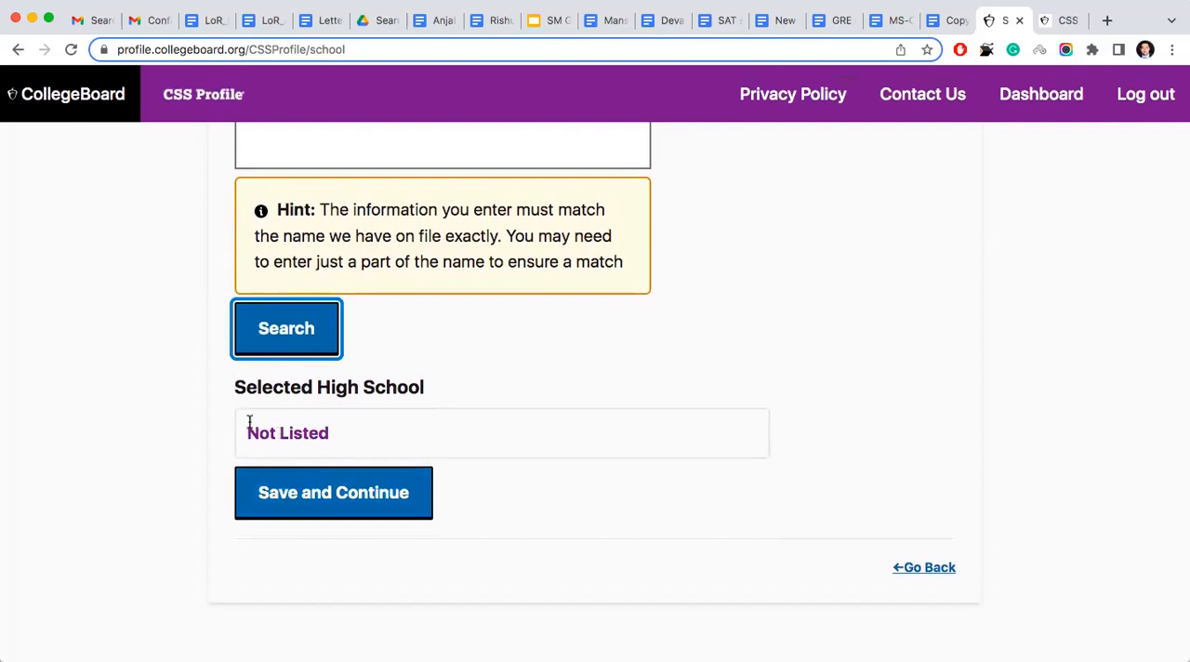
pyautogui.click(333, 491)
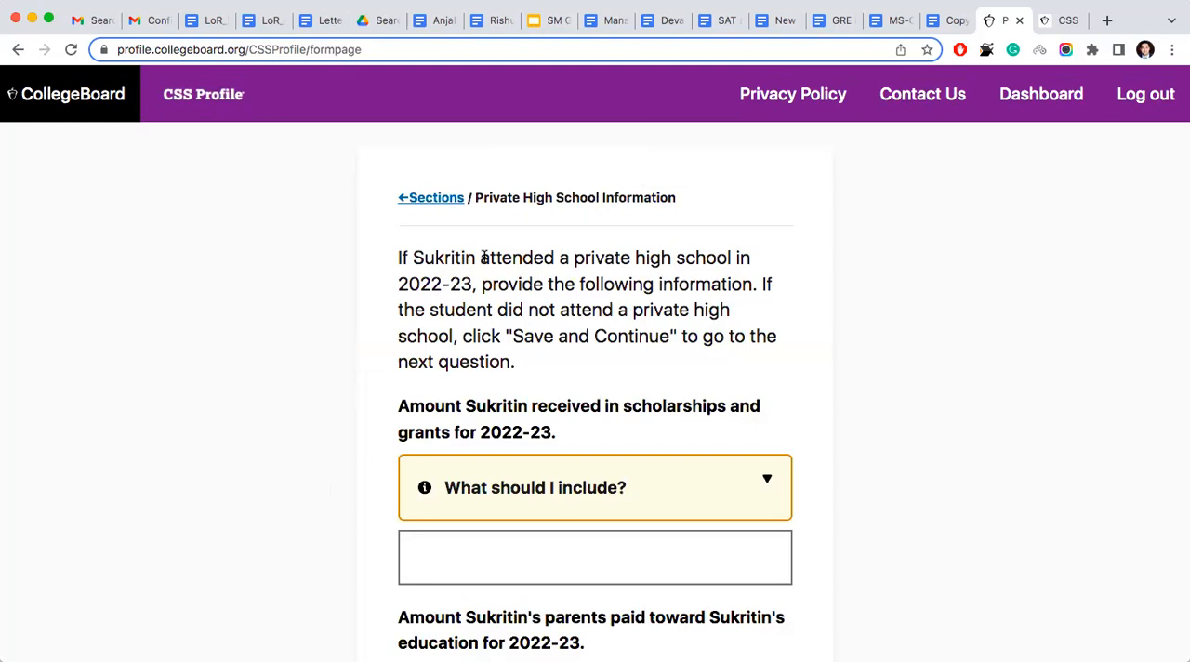
# - Set the amount parents paid toward 2022-23 education to 200000, leave scholarships and grants blank, save, and continue to Program Selection
pyautogui.scroll(-2, 484, 257)
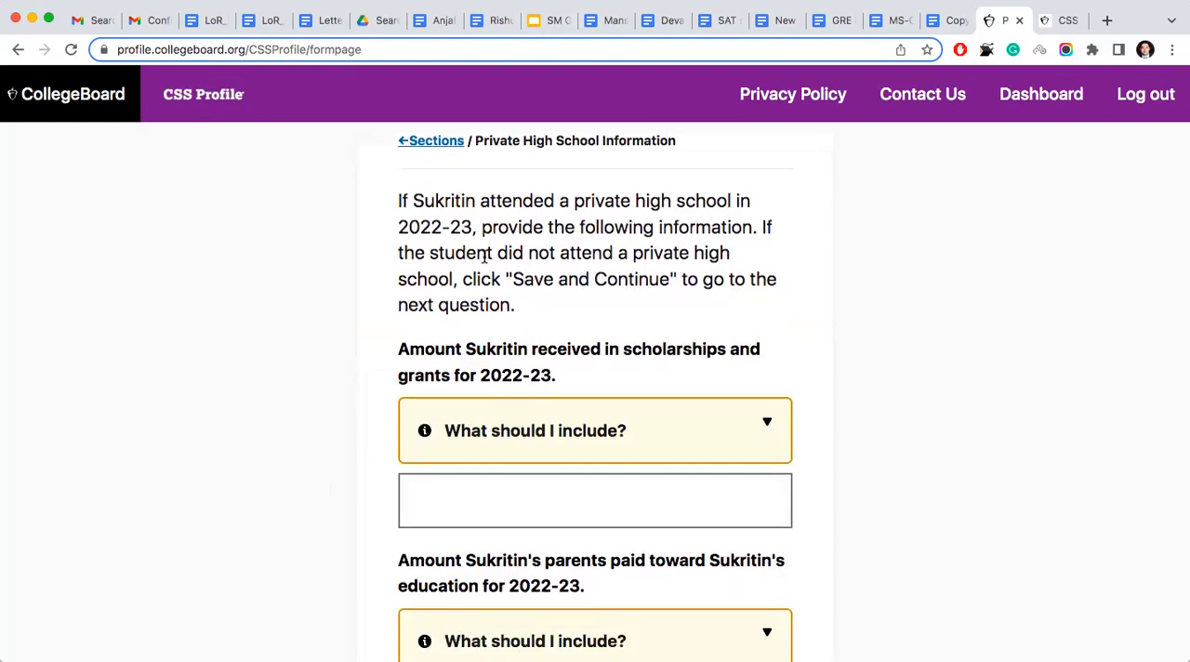
pyautogui.scroll(1, 484, 258)
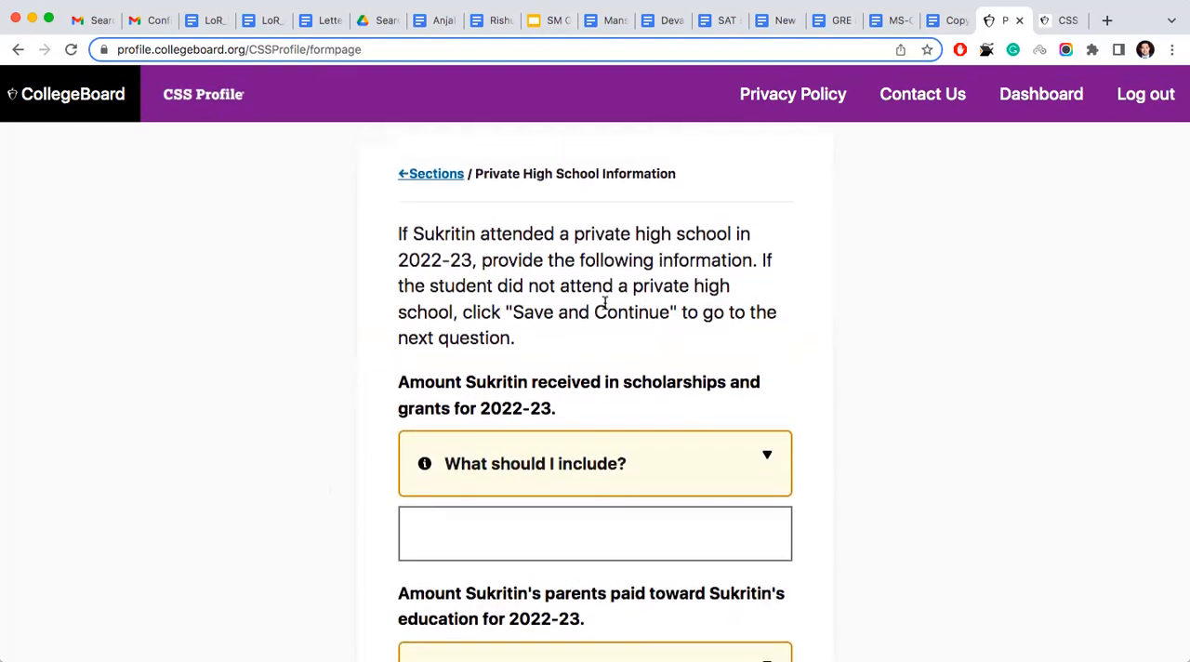
pyautogui.scroll(-5, 604, 302)
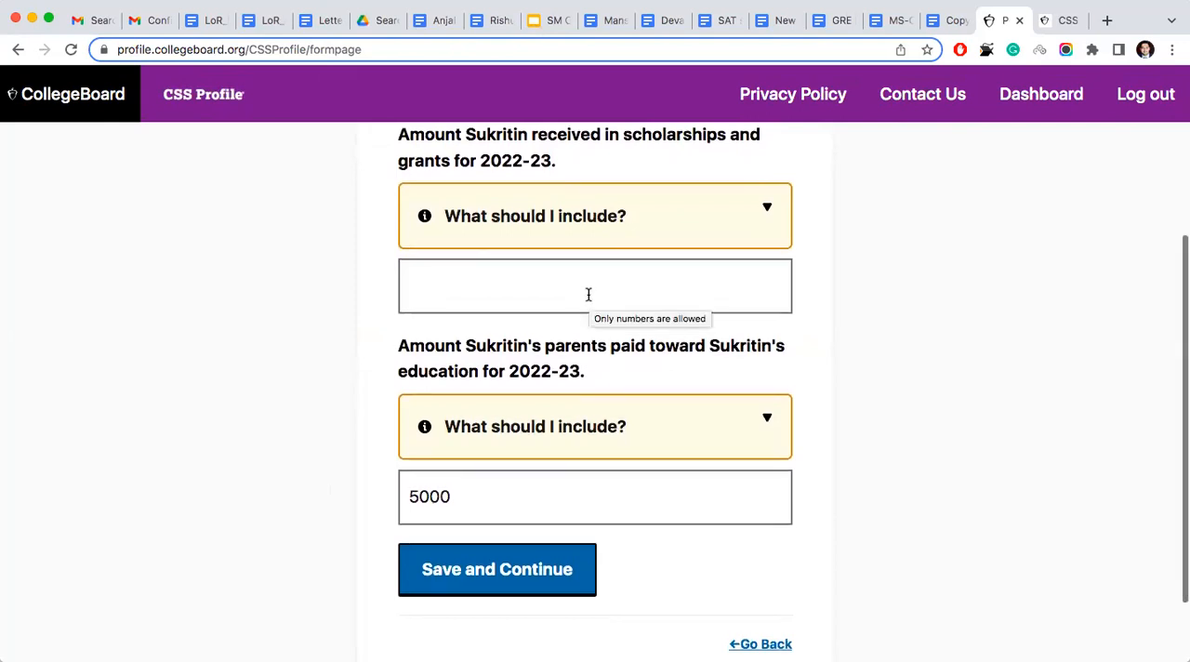
pyautogui.scroll(-2, 589, 294)
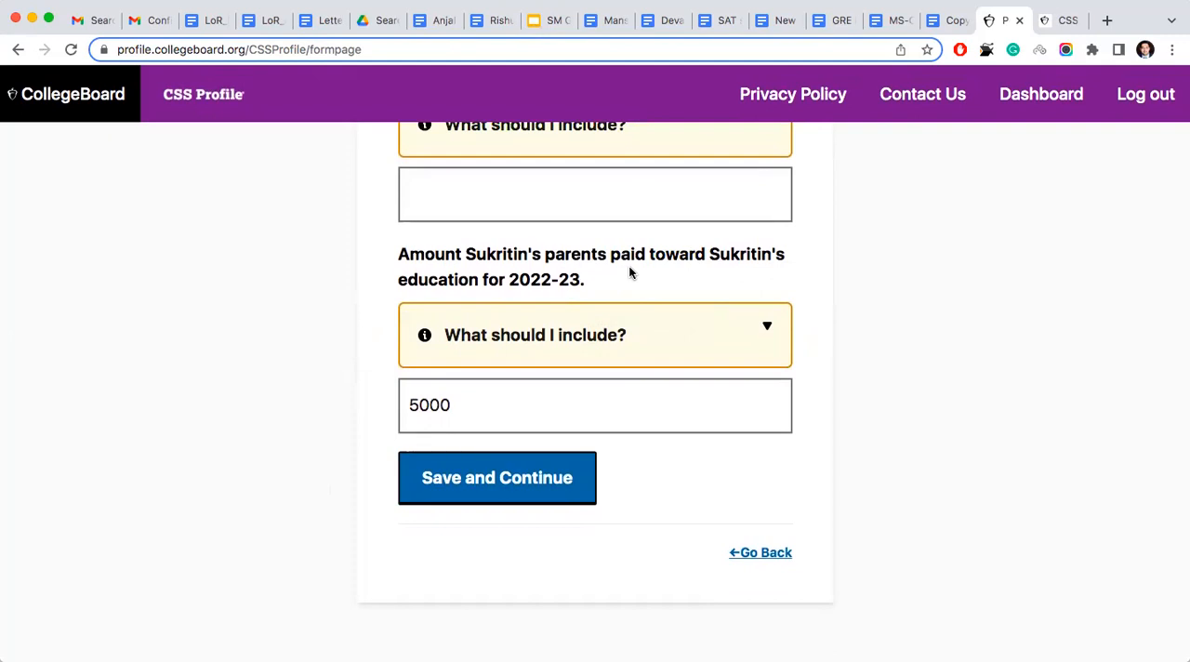
pyautogui.click(471, 406)
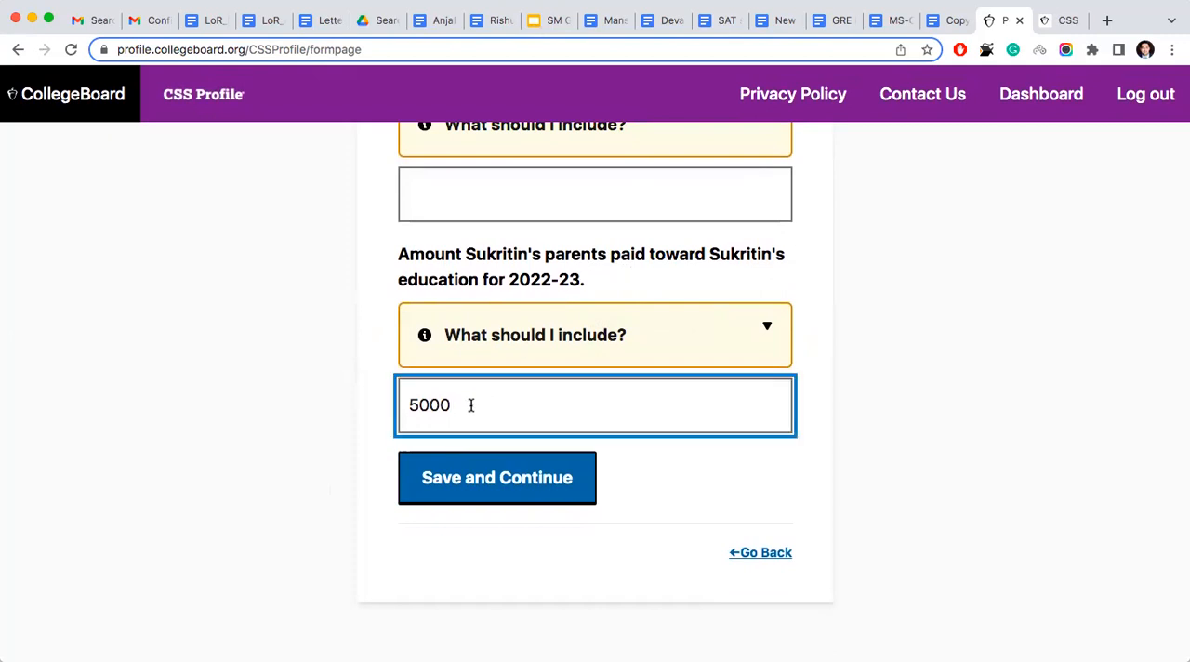
pyautogui.press('BackSpace')
pyautogui.press('BackSpace')
pyautogui.press('BackSpace')
pyautogui.press('BackSpace')
pyautogui.write('200000')
pyautogui.press('BackSpace')
pyautogui.write('0')
pyautogui.click(452, 497)
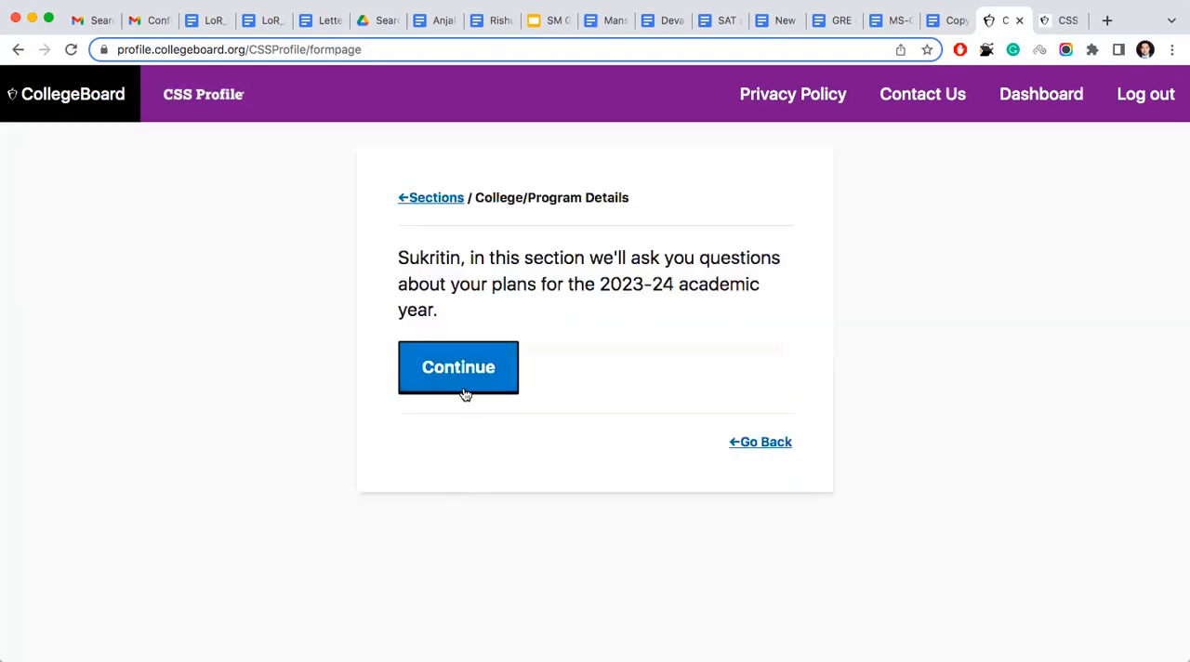
pyautogui.click(463, 393)
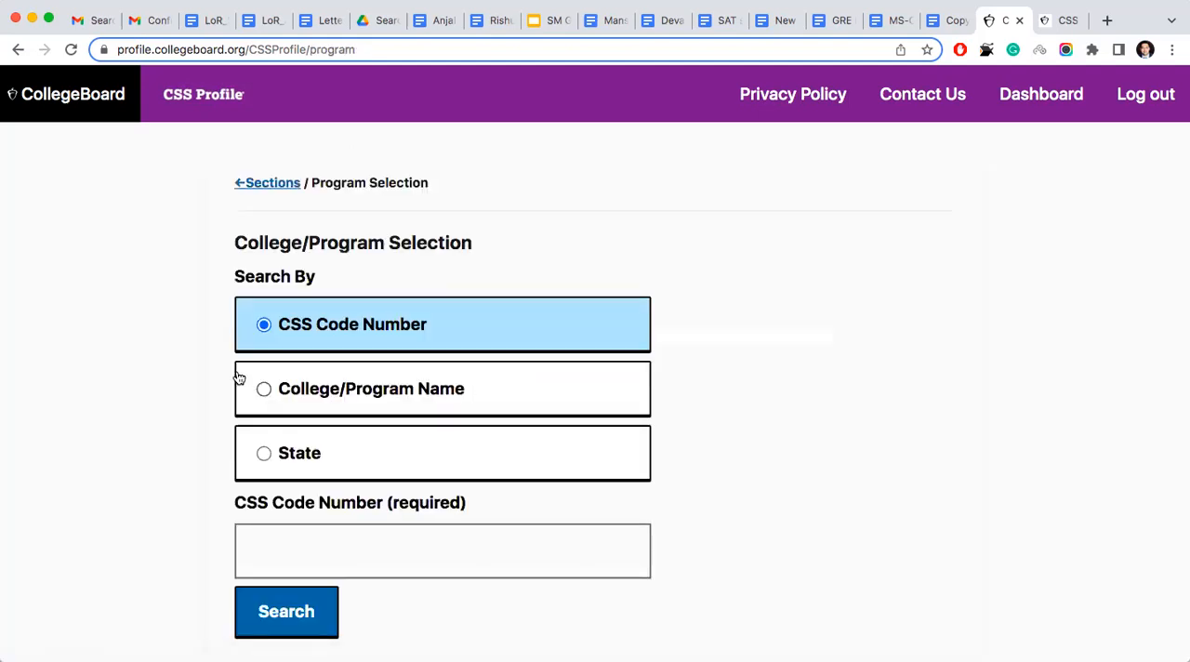
# - Search for colleges by College/Program Name using the term cornell
pyautogui.scroll(-1, 206, 357)
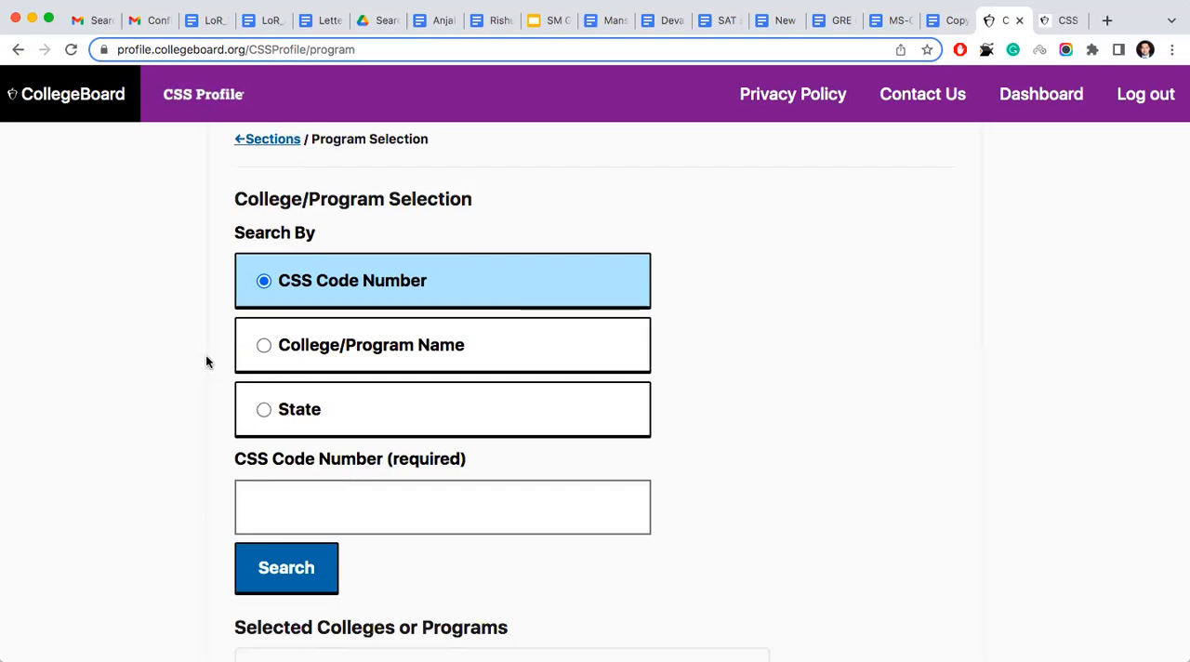
pyautogui.click(264, 346)
pyautogui.scroll(-3, 265, 347)
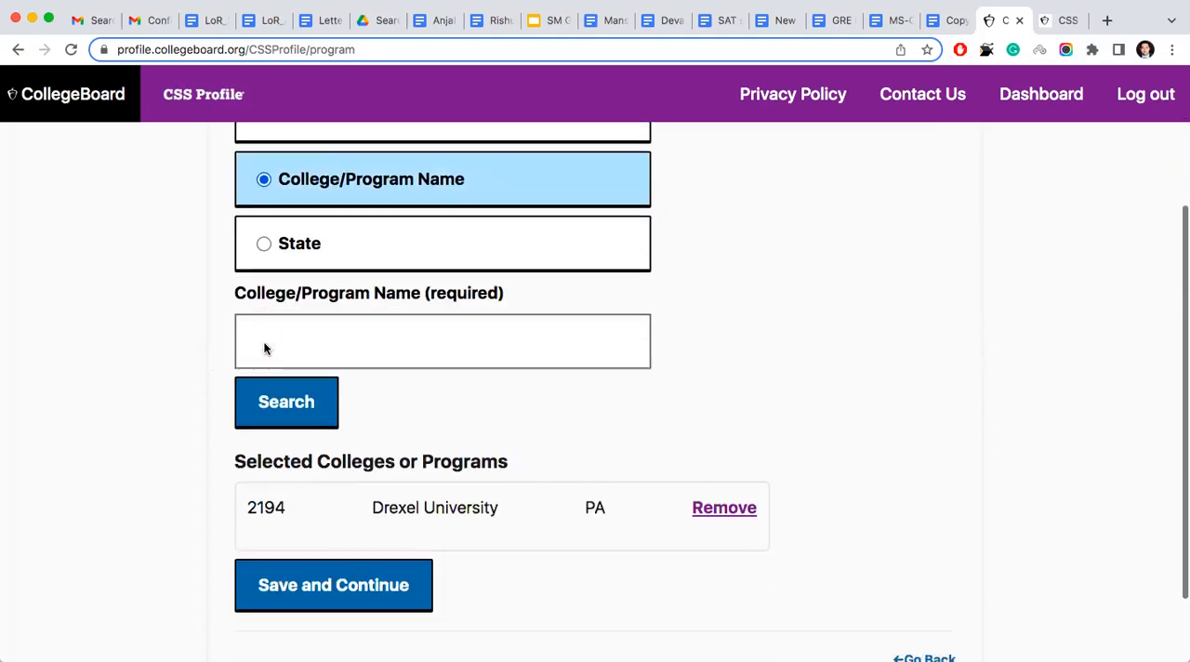
pyautogui.click(322, 308)
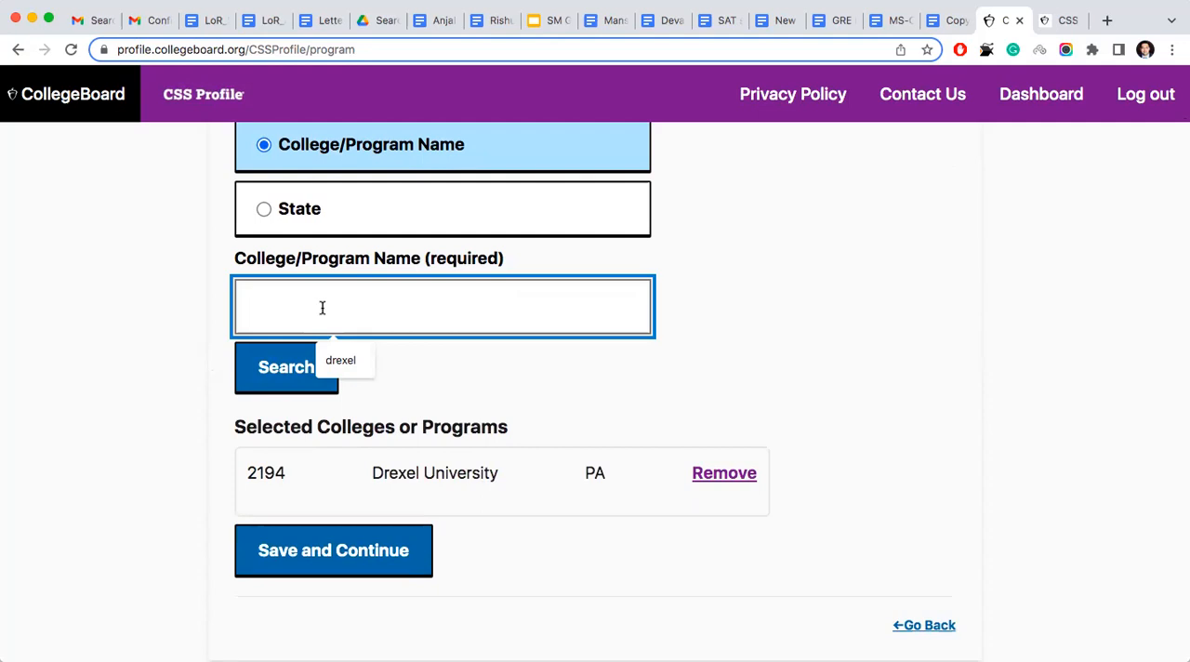
pyautogui.write('cornell')
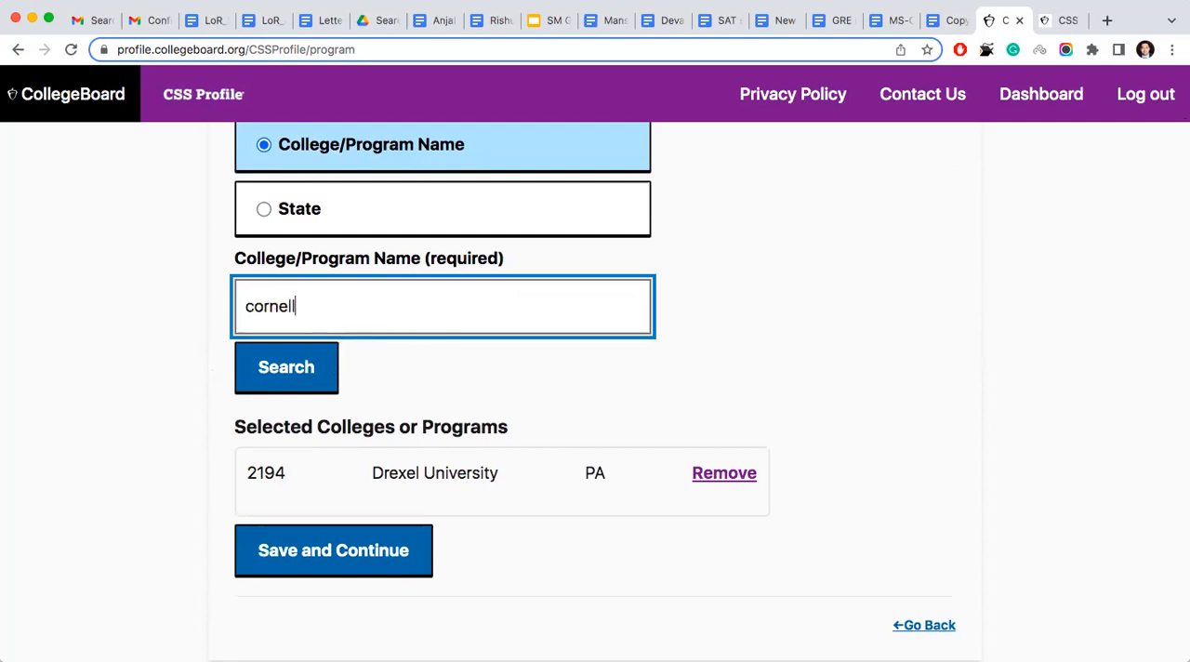
pyautogui.click(310, 366)
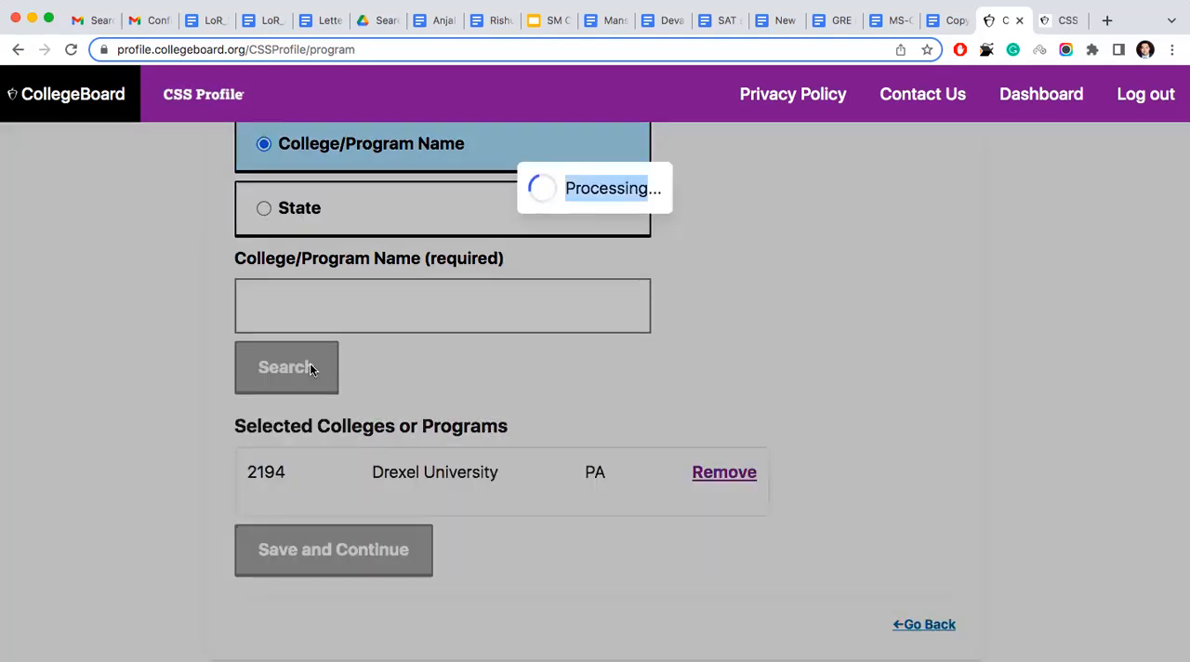
# - Find Cornell University with CSS Code Number 2098 among the results and add it to the selected colleges
pyautogui.scroll(-5, 191, 410)
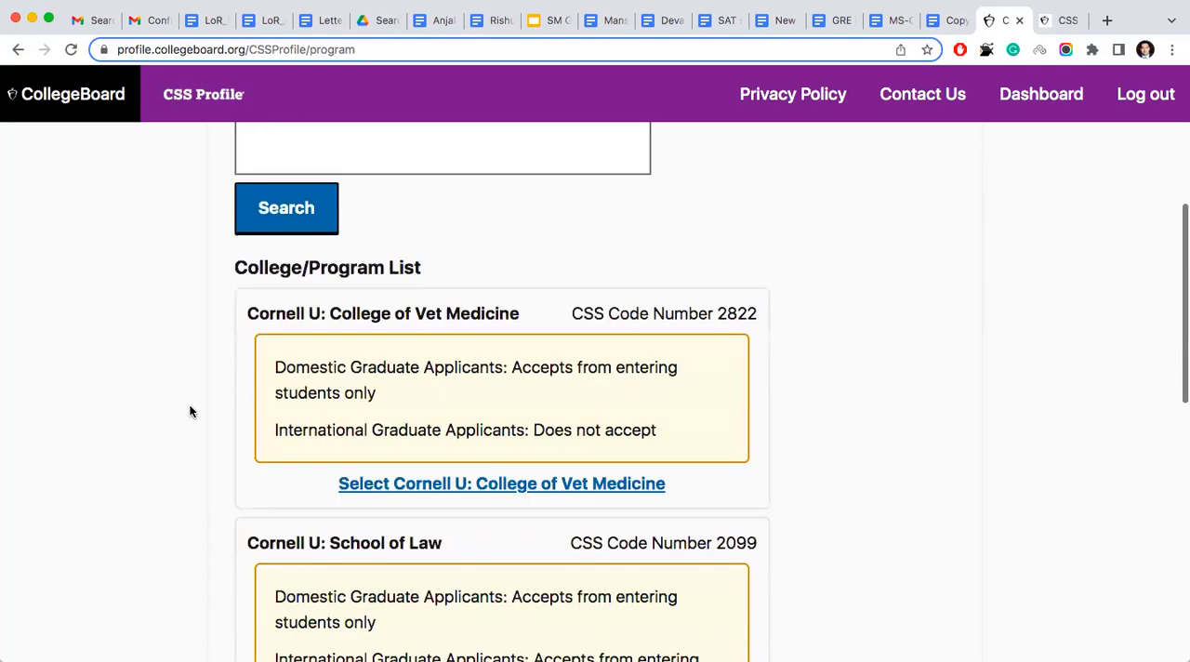
pyautogui.scroll(-4, 189, 411)
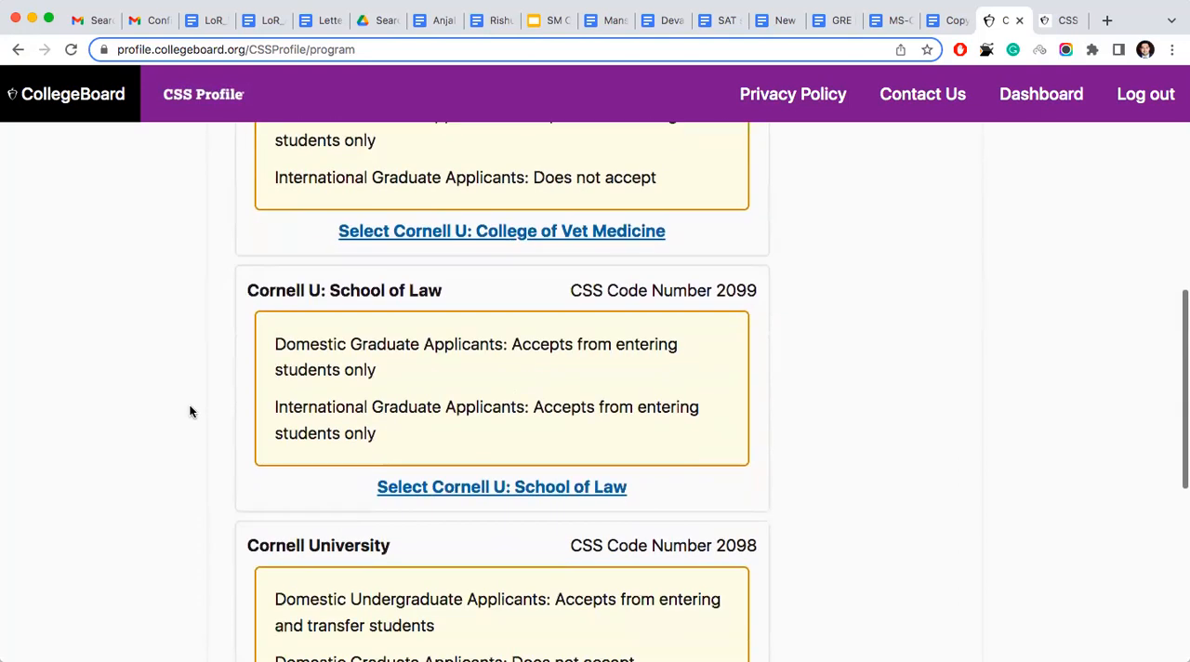
pyautogui.scroll(3, 190, 411)
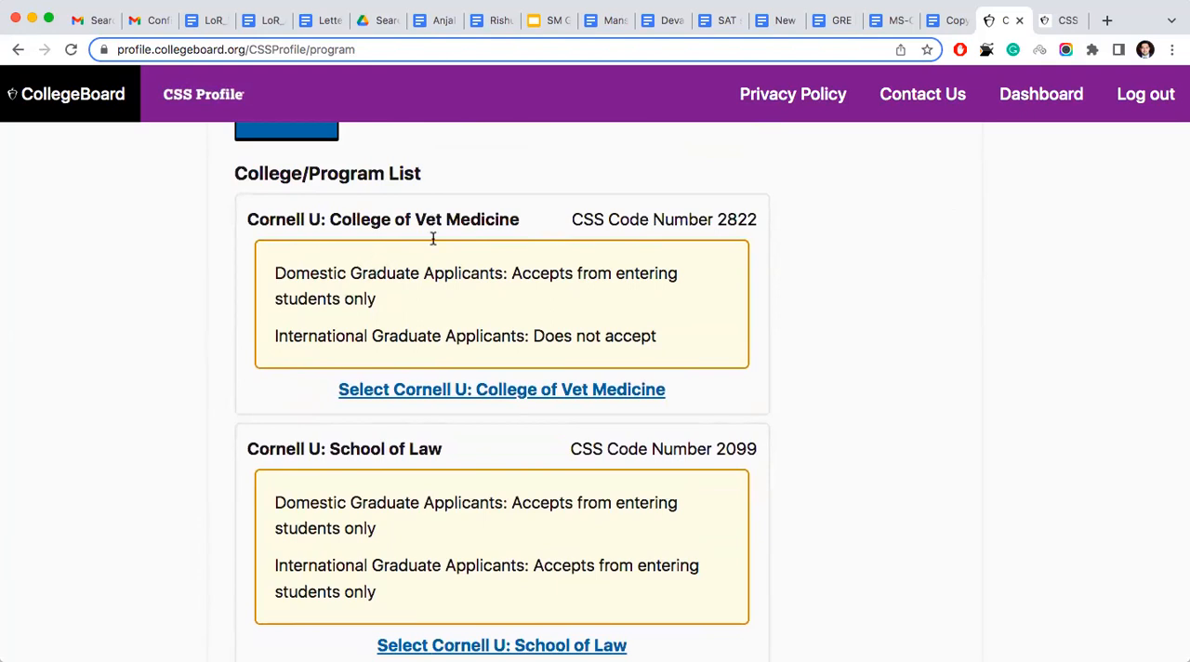
pyautogui.scroll(-4, 451, 316)
pyautogui.scroll(-4, 451, 318)
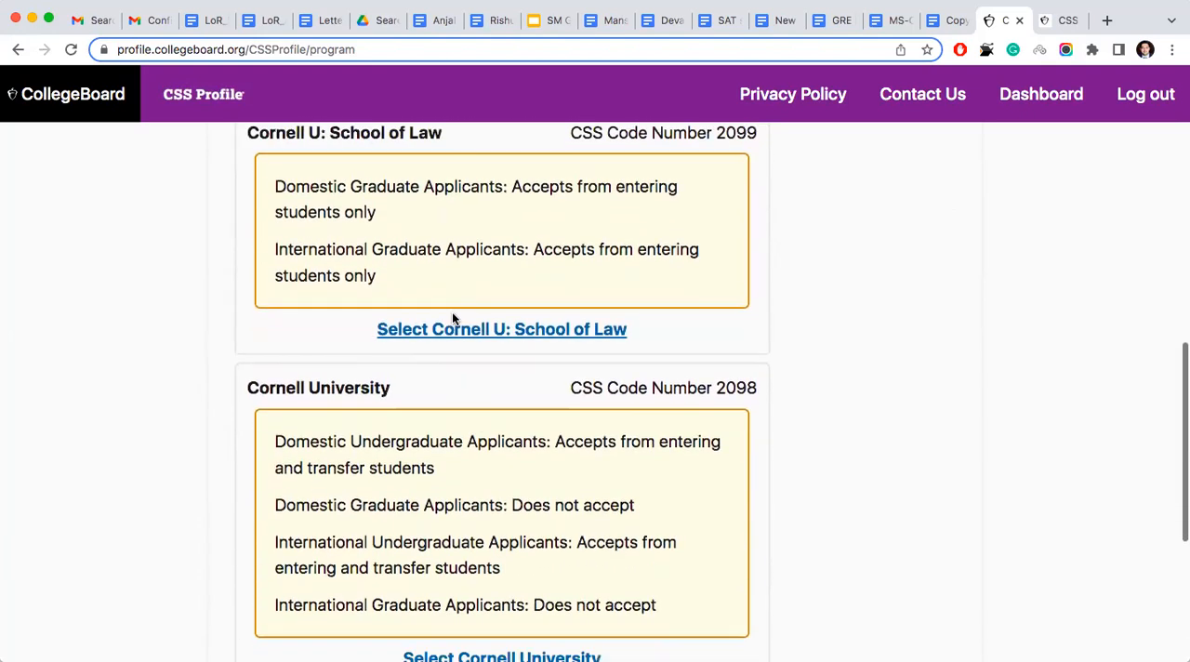
pyautogui.scroll(1, 474, 338)
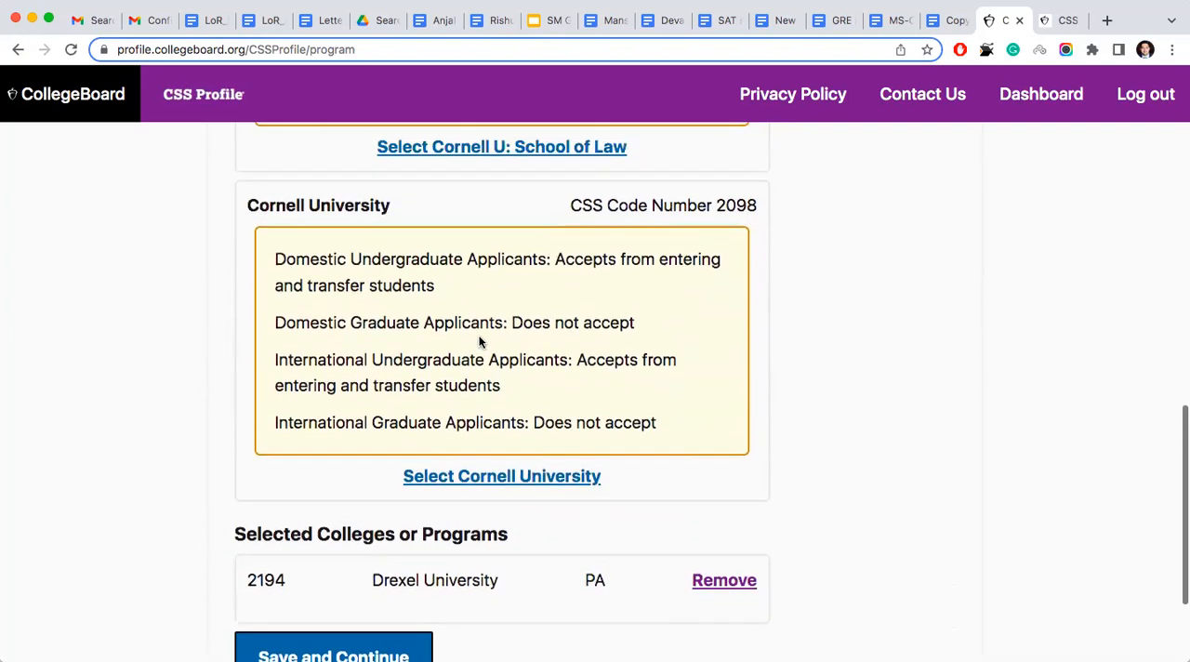
pyautogui.click(470, 478)
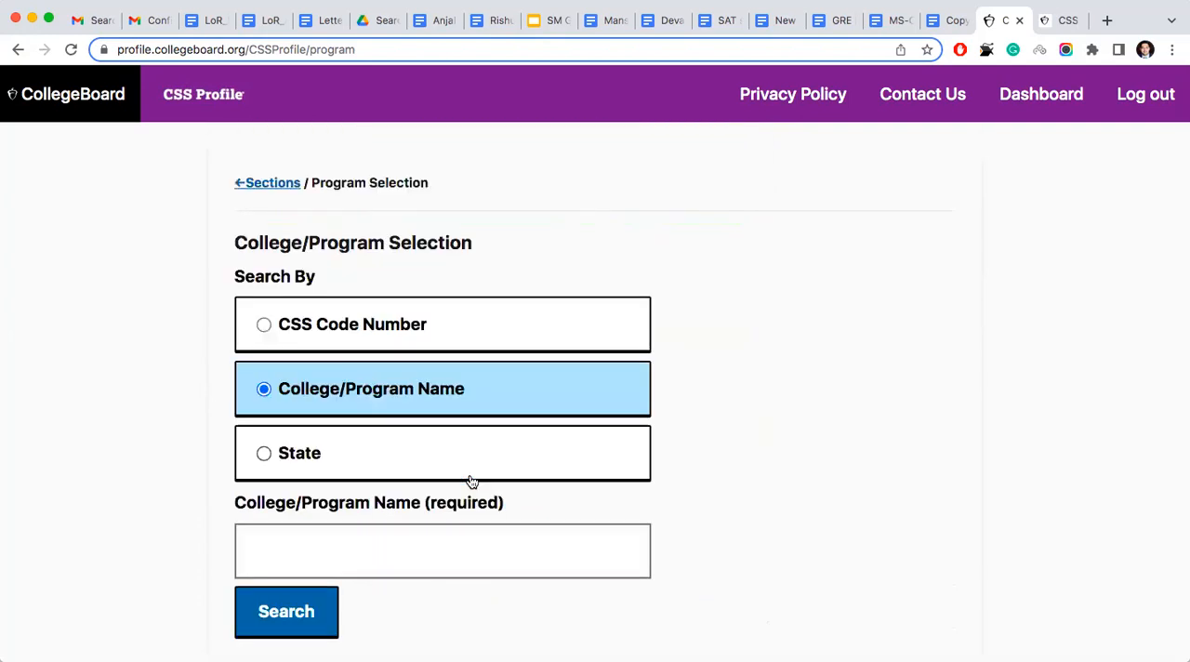
# - Check the selected colleges, Drexel University and Cornell University, and save the list to continue to College/Program Details
pyautogui.scroll(-4, 471, 480)
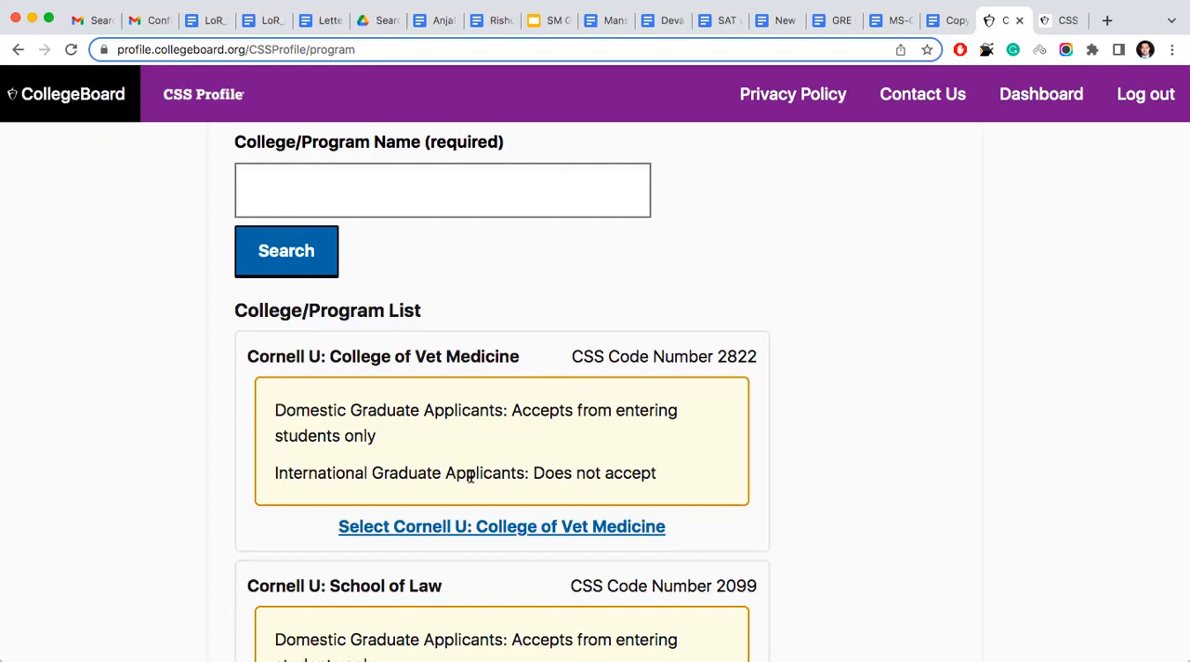
pyautogui.scroll(5, 471, 477)
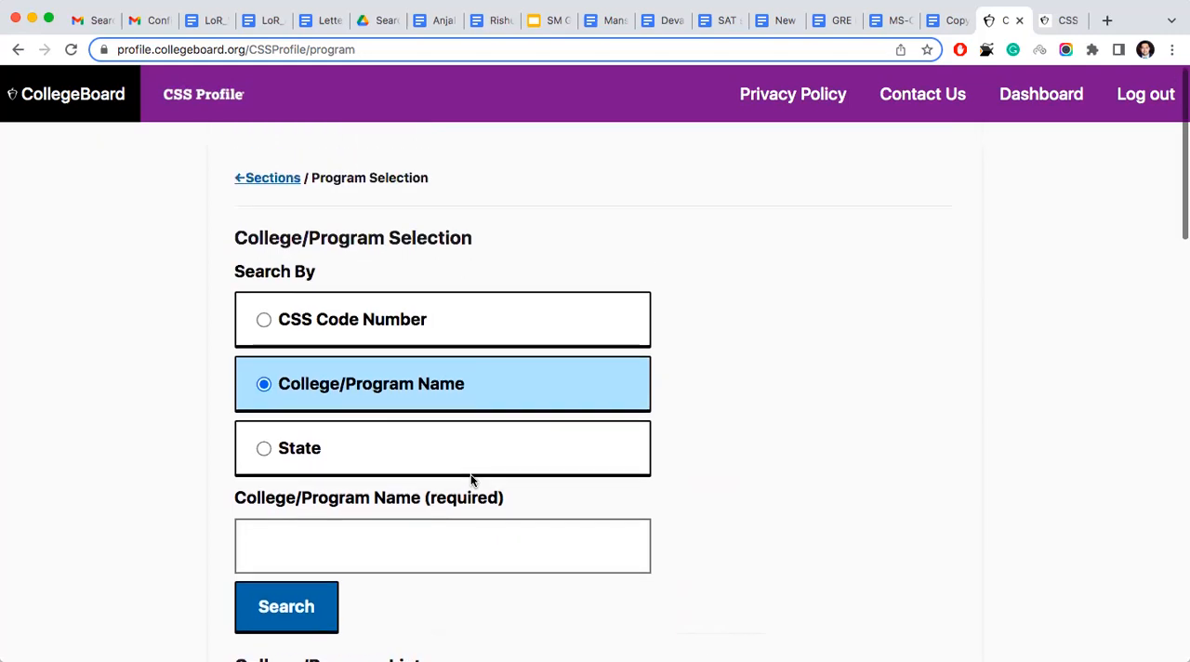
pyautogui.scroll(-6, 471, 481)
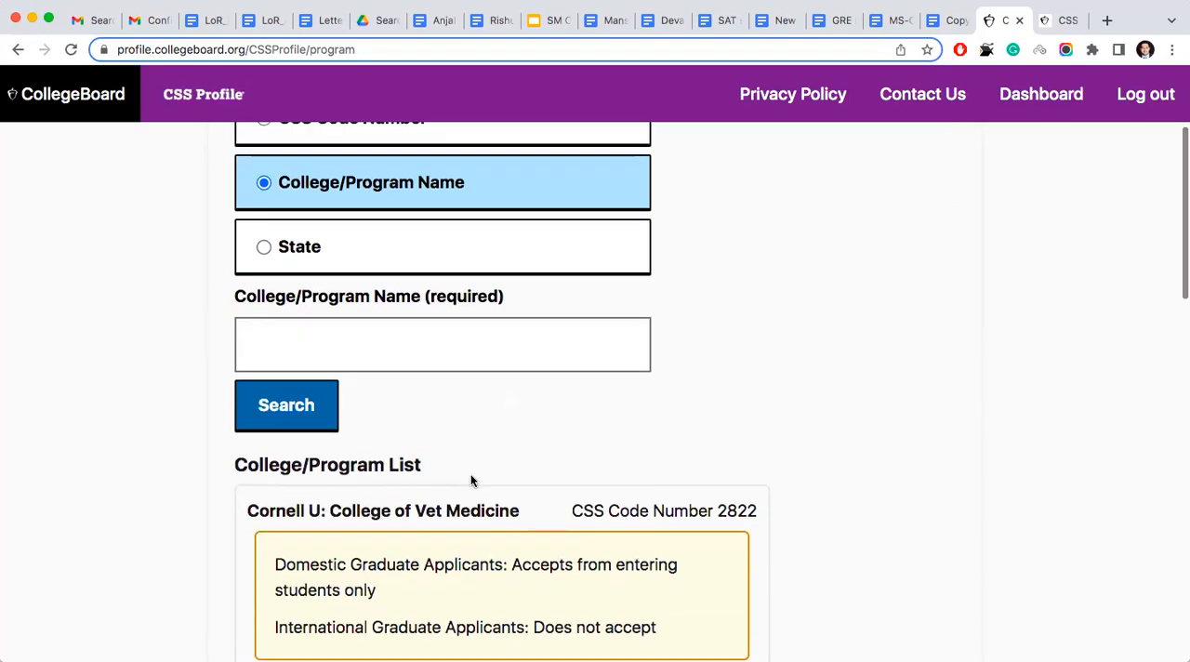
pyautogui.scroll(3, 470, 480)
pyautogui.scroll(-8, 471, 480)
pyautogui.scroll(-8, 470, 476)
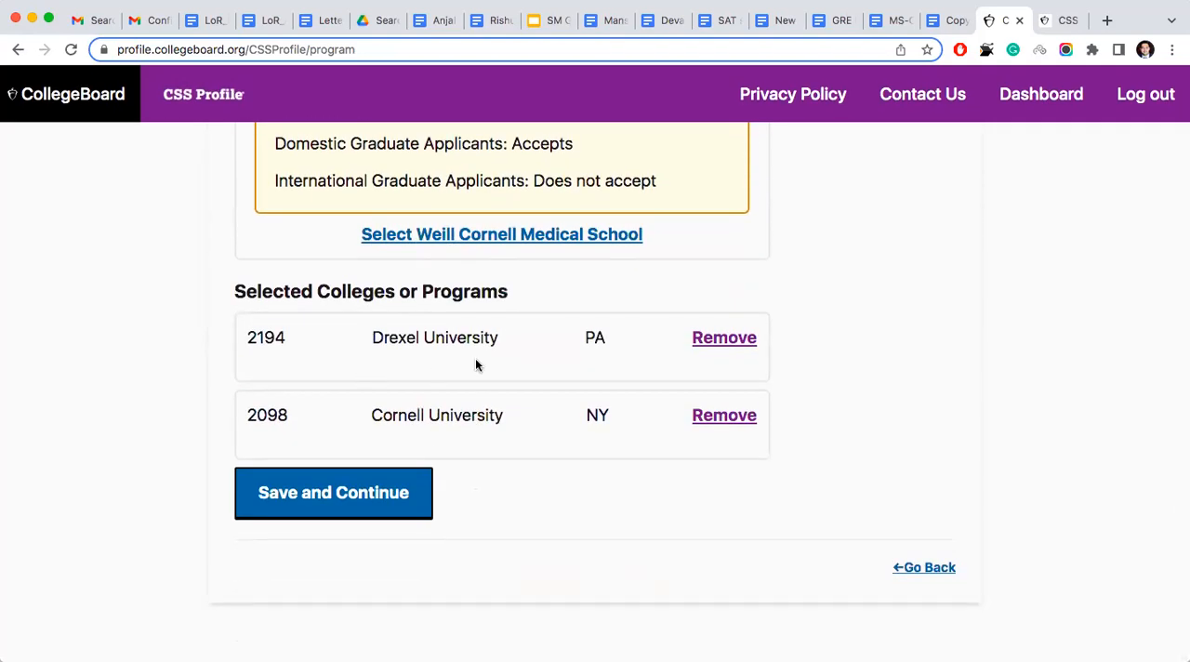
pyautogui.click(345, 503)
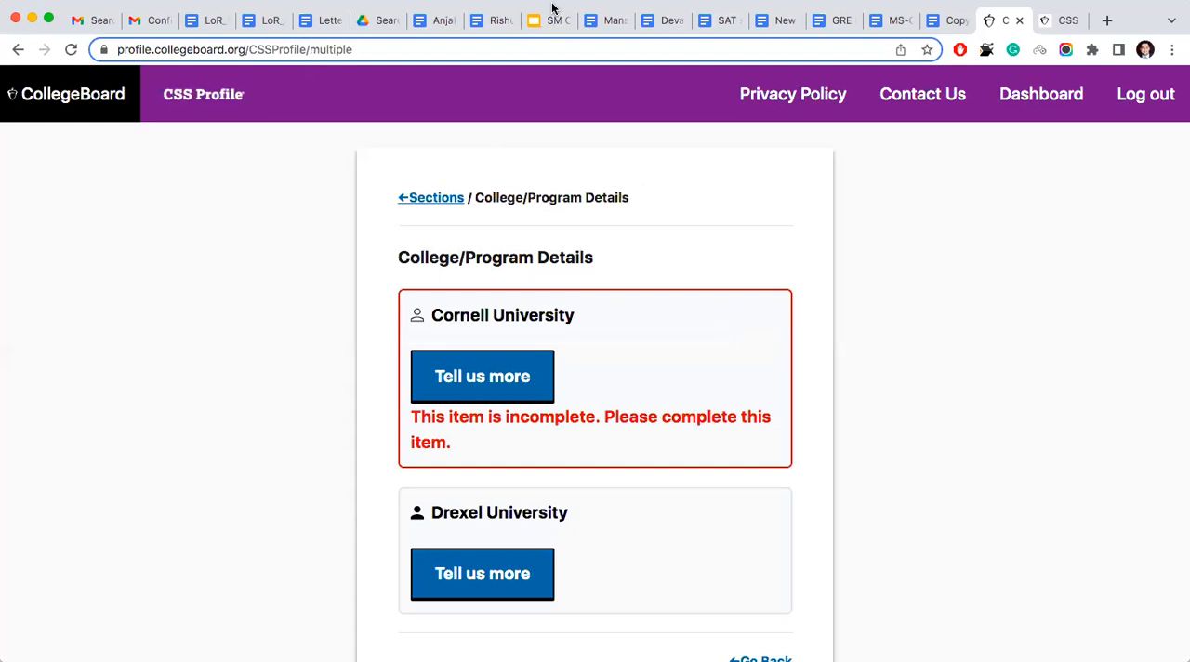
# - Open Cornell University's details and set the 2023-24 year in school to First year undergraduate, never previously attended
pyautogui.click(480, 375)
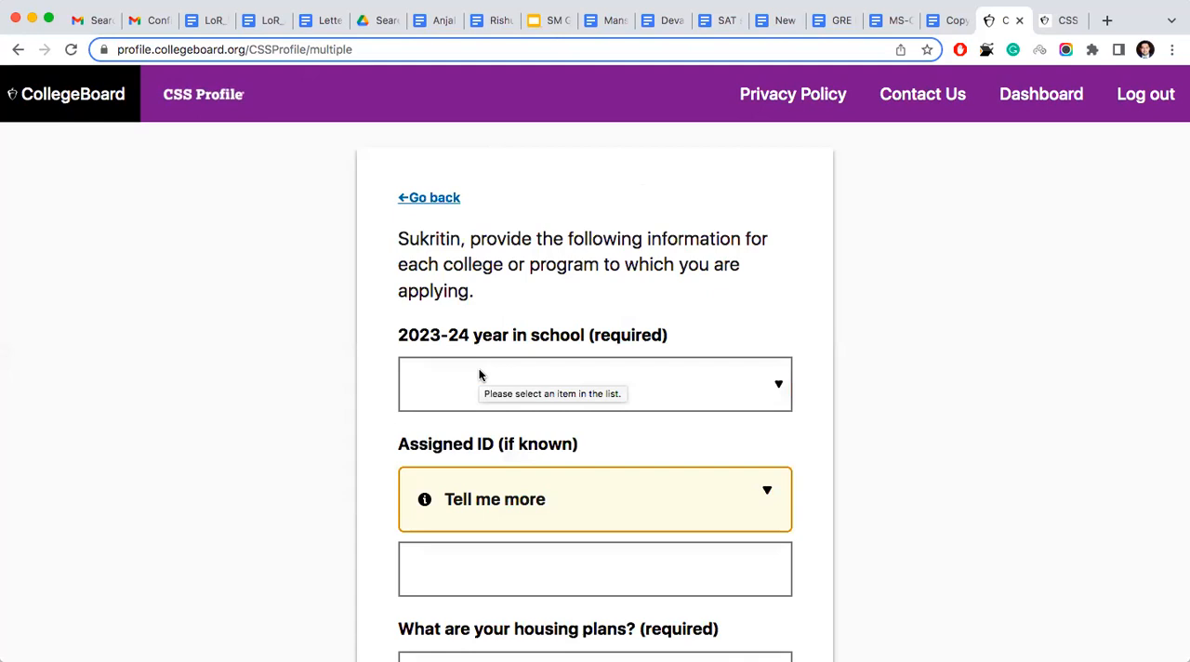
pyautogui.click(587, 381)
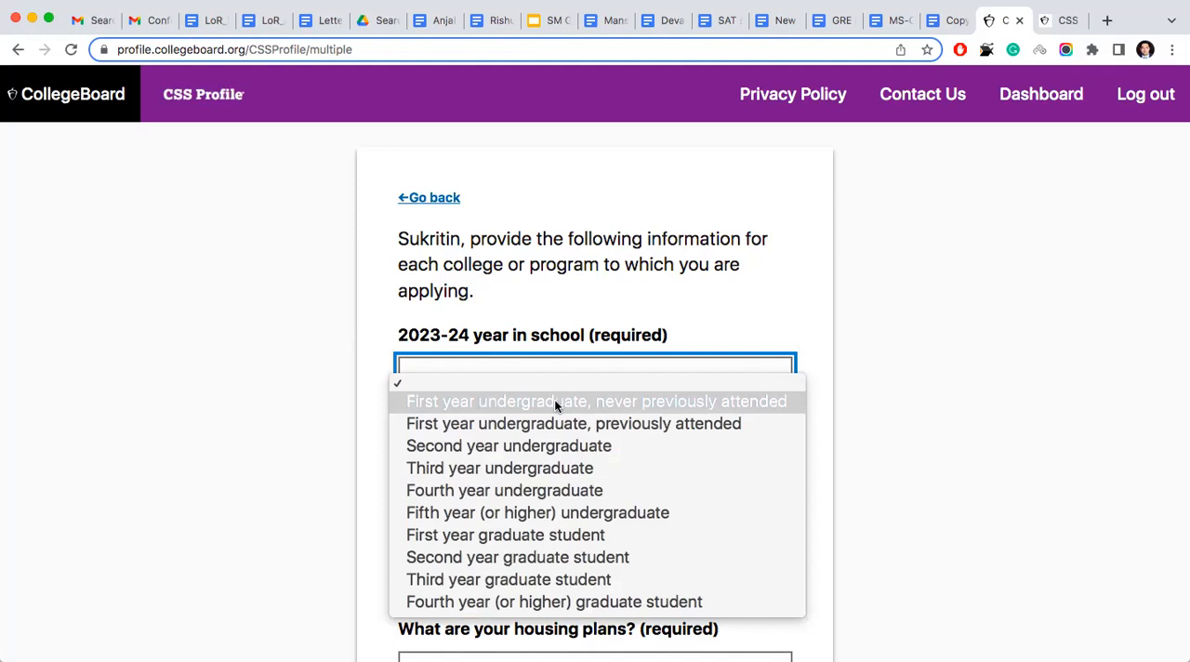
pyautogui.click(554, 401)
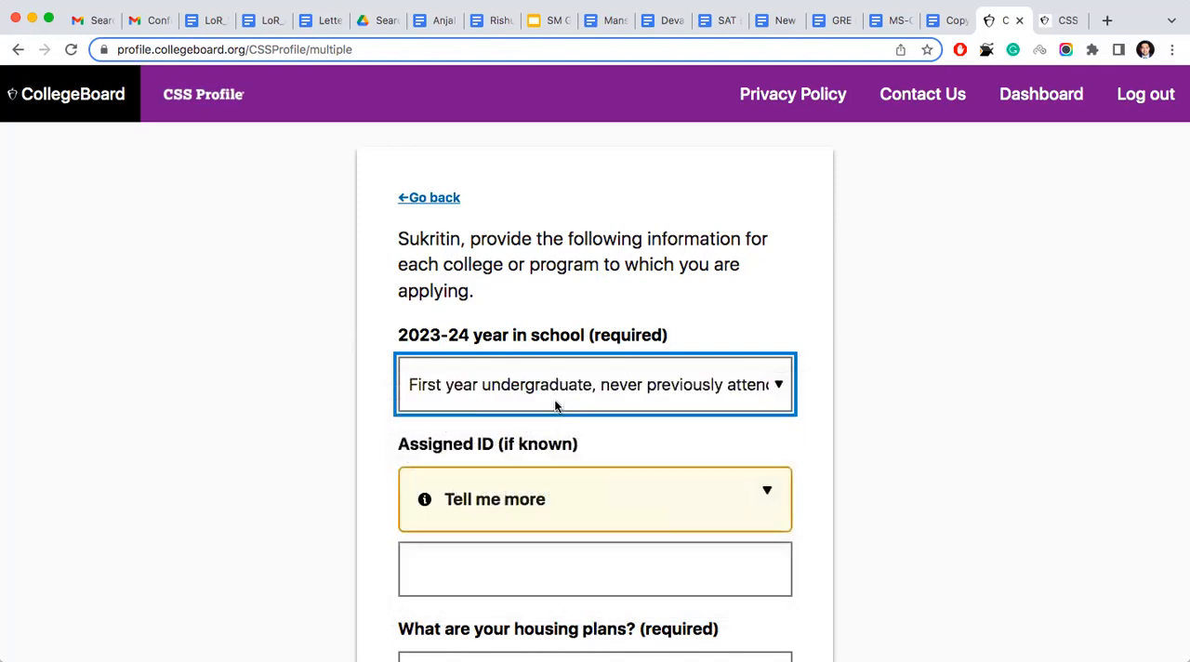
pyautogui.scroll(-5, 398, 412)
pyautogui.scroll(3, 446, 324)
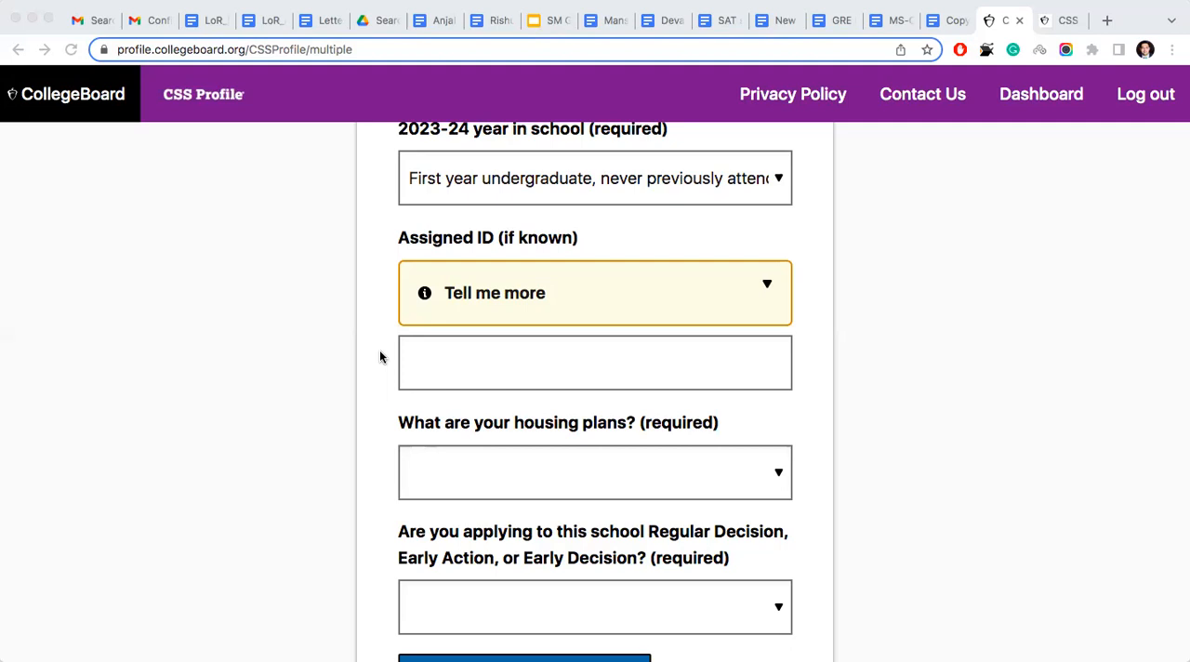
# - Leave Cornell's assigned ID blank and set the housing plans to On campus
pyautogui.click(252, 325)
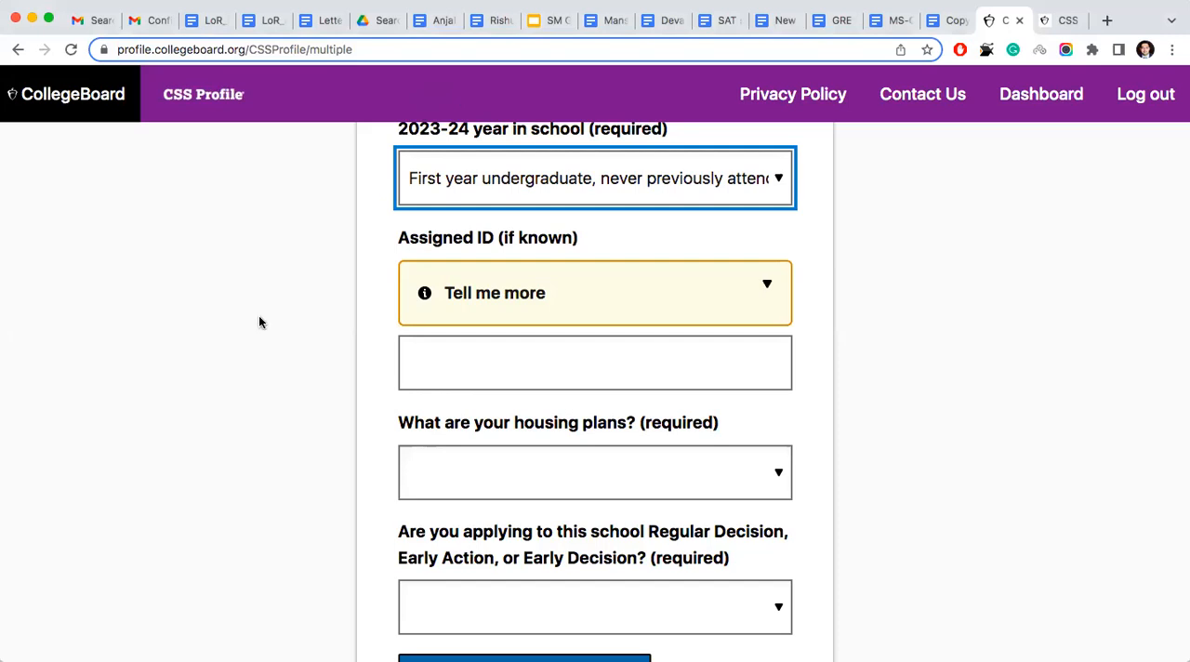
pyautogui.scroll(-2, 497, 377)
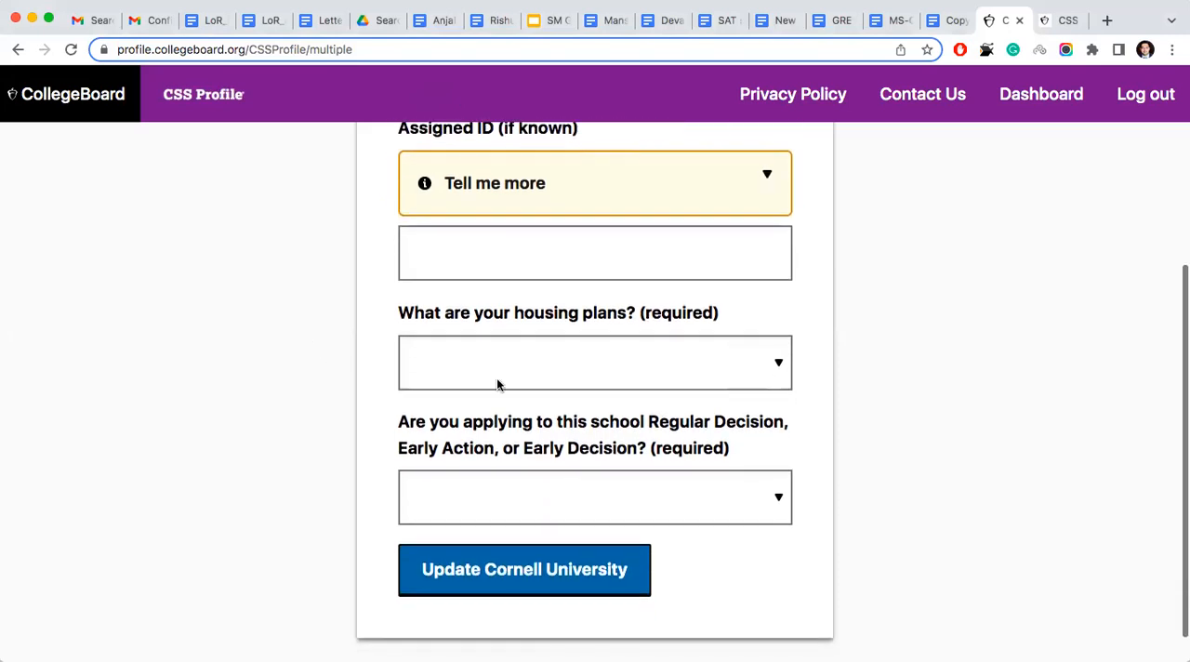
pyautogui.click(574, 370)
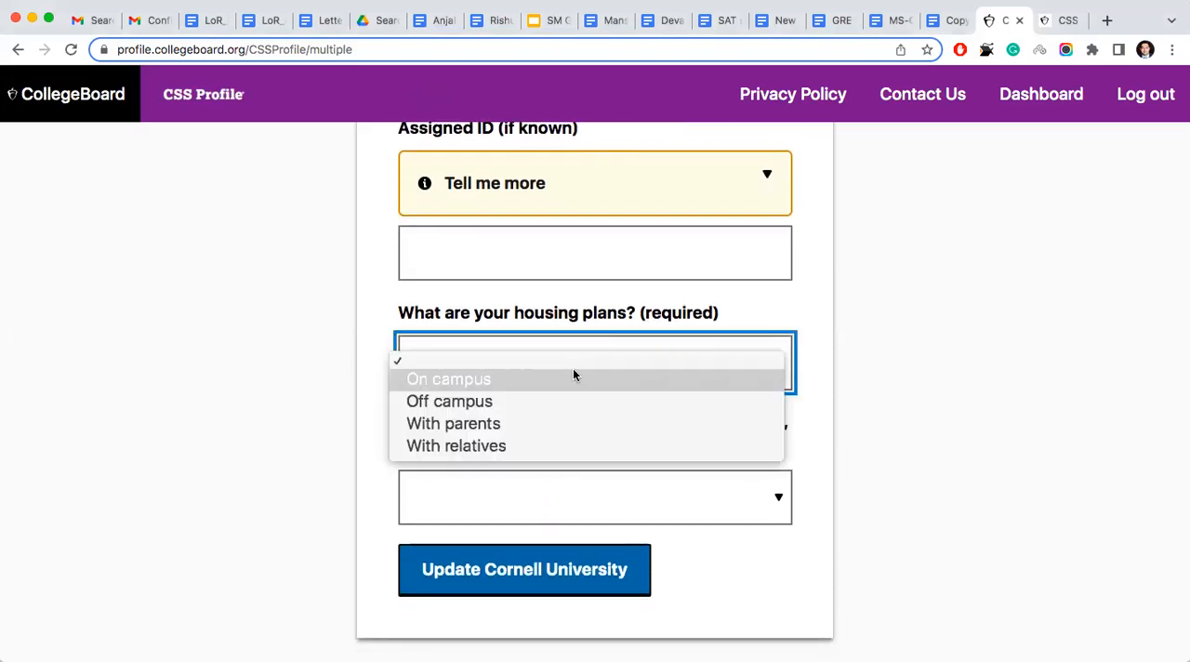
pyautogui.click(492, 383)
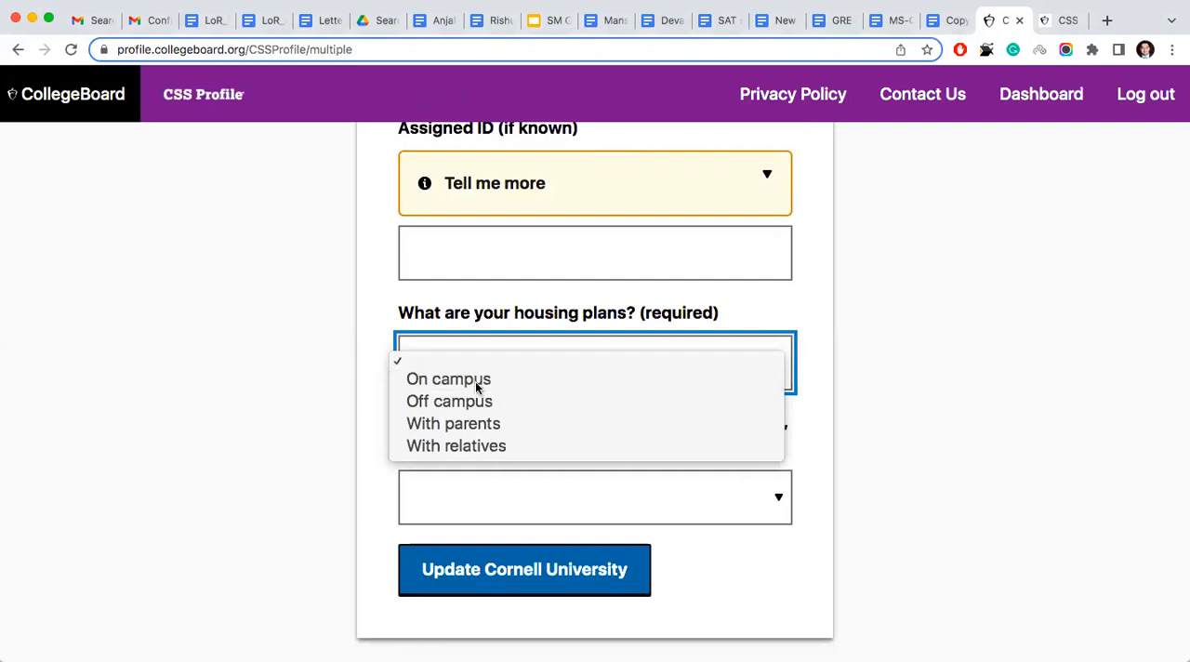
# - Set the Cornell application type to Early Action and update the Cornell University entry
pyautogui.scroll(-1, 329, 405)
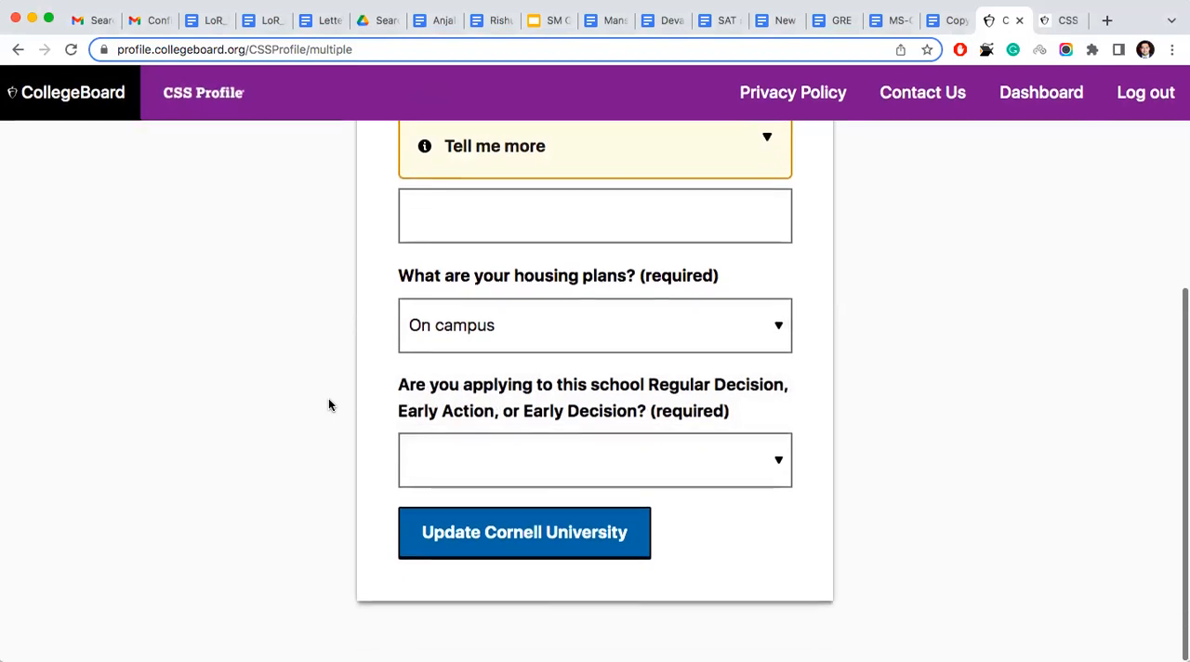
pyautogui.click(536, 469)
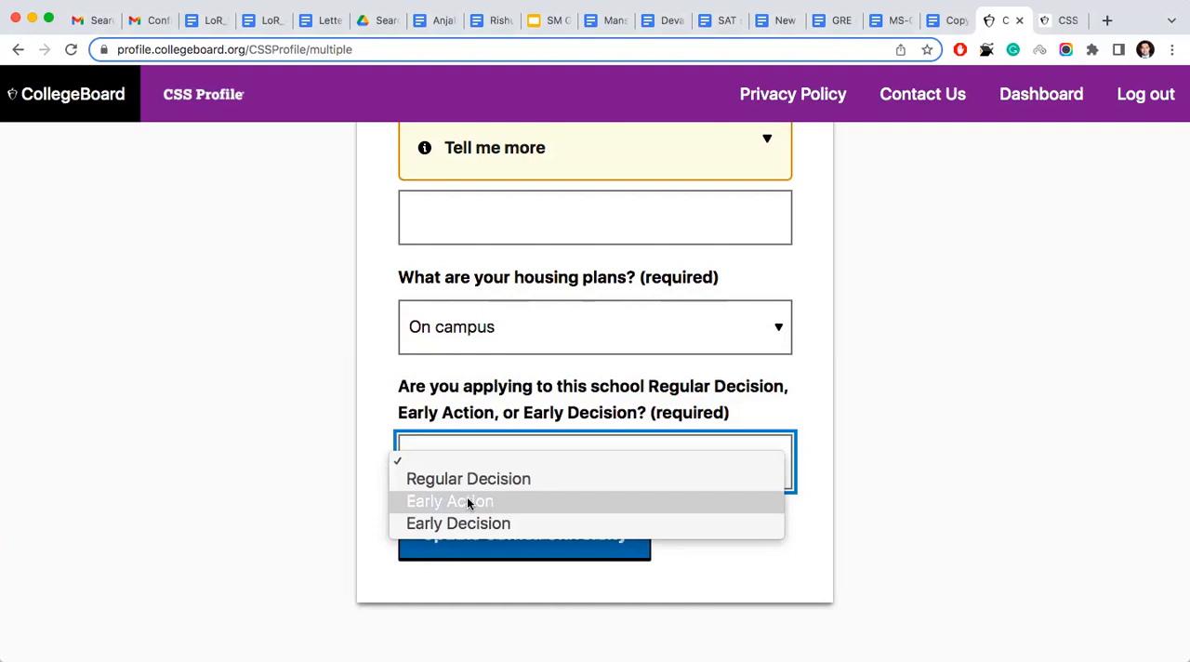
pyautogui.click(467, 502)
pyautogui.click(503, 475)
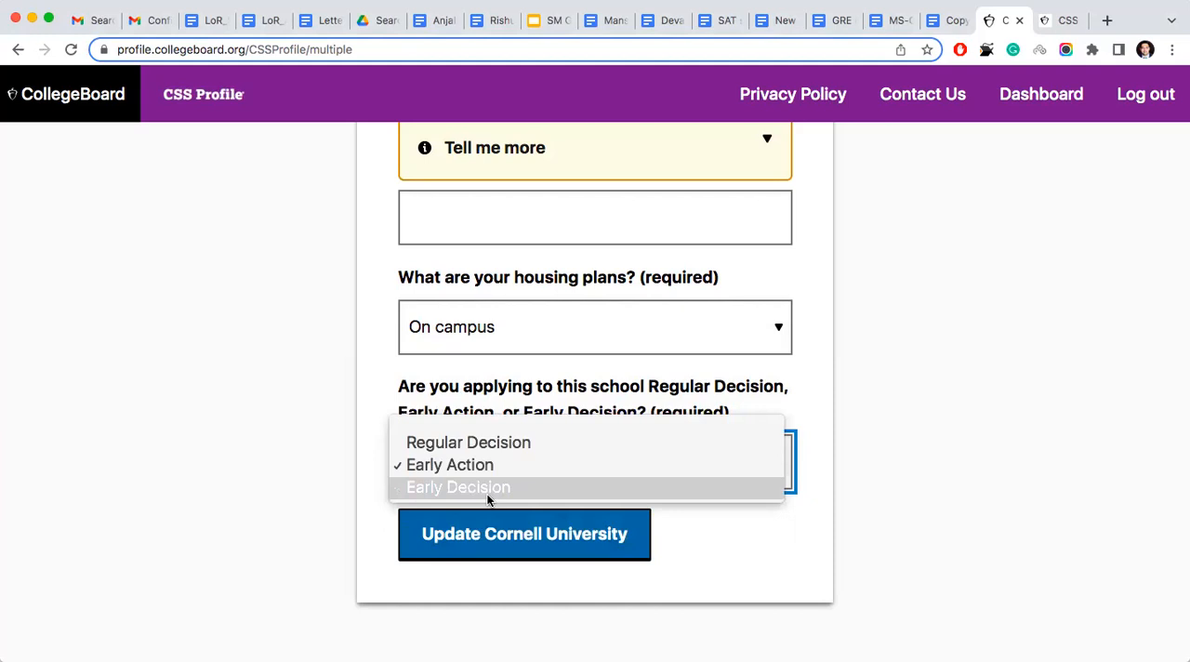
pyautogui.click(468, 465)
pyautogui.click(495, 544)
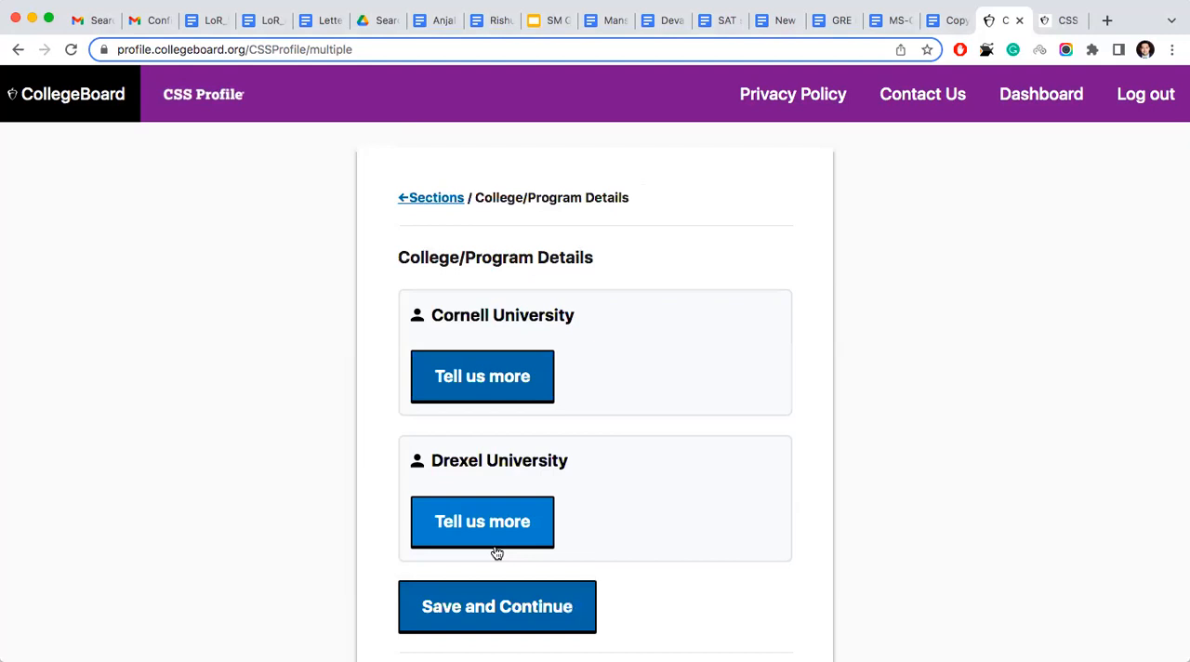
# - Save the college details and keep Indian rupee as the application currency, continuing to Parent 1 Details
pyautogui.scroll(-3, 335, 430)
pyautogui.click(490, 470)
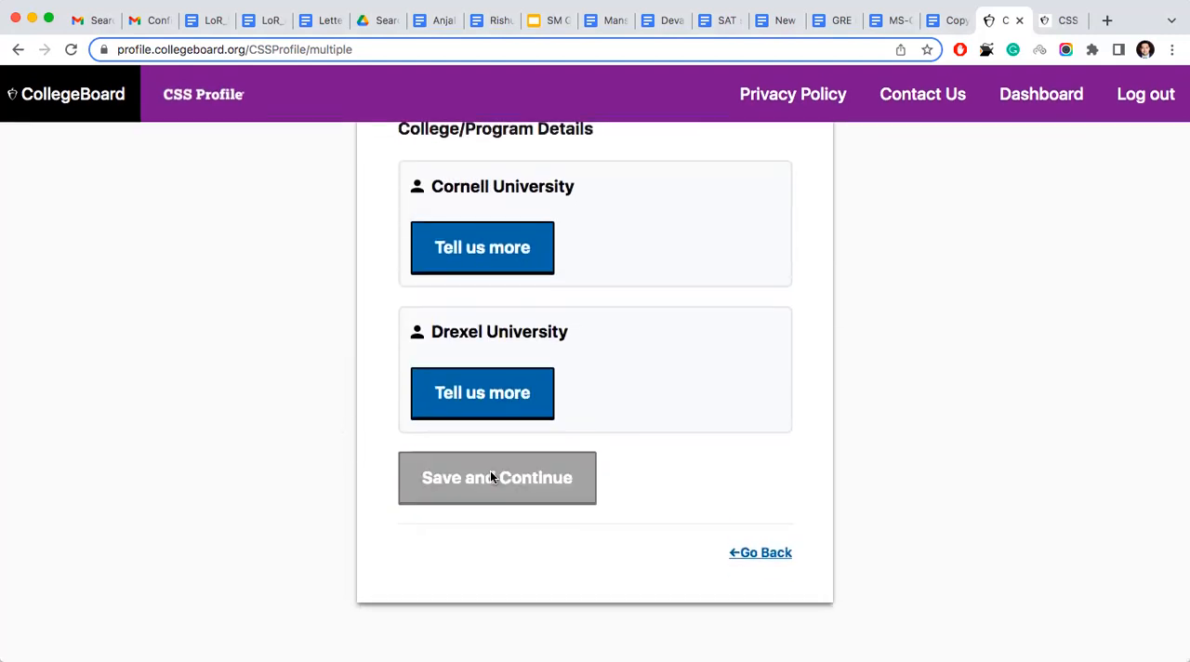
pyautogui.scroll(-3, 491, 475)
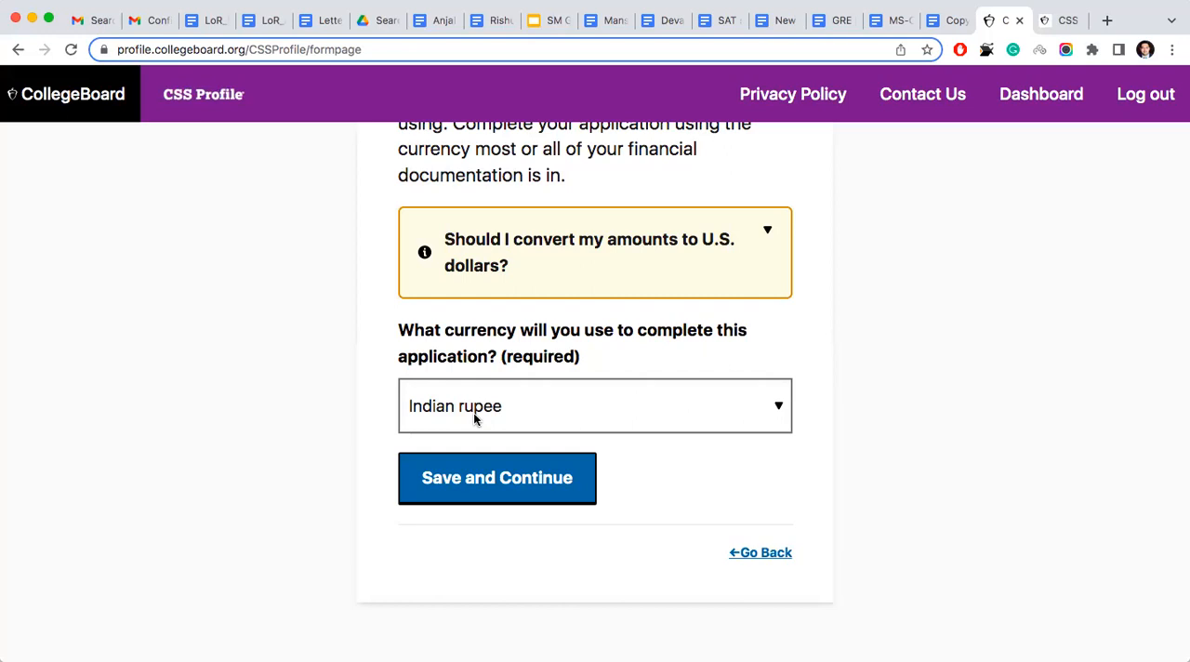
pyautogui.click(484, 503)
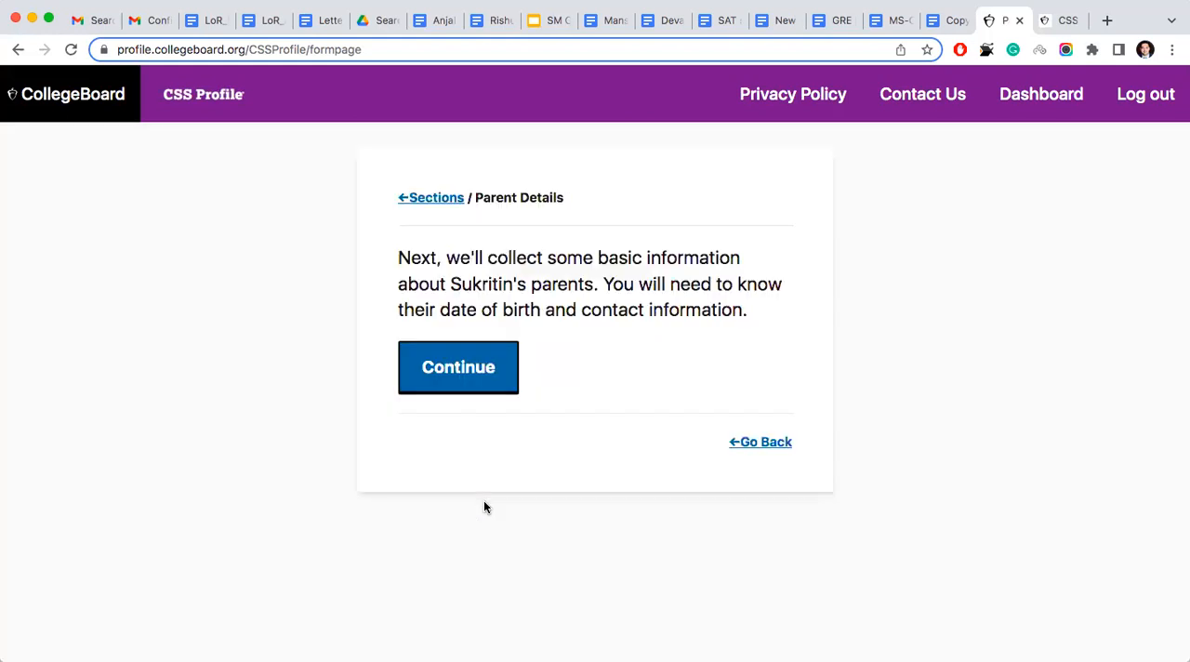
pyautogui.click(458, 368)
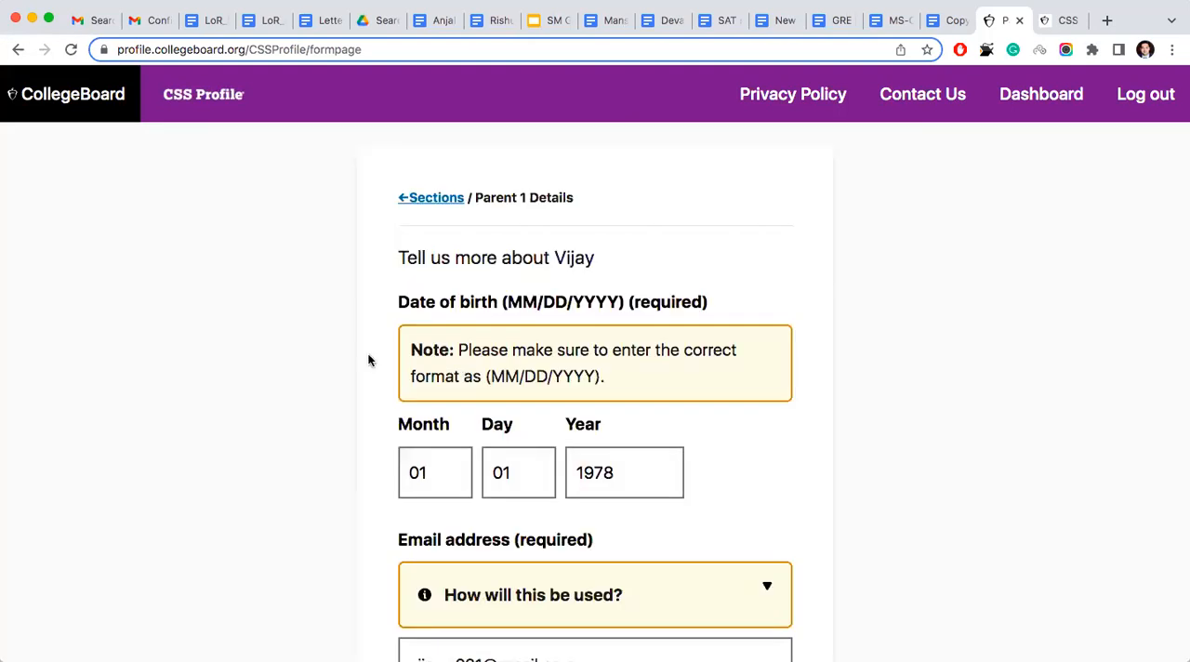
# - Review Parent 1's details, keep the highest education level as College/university or beyond, and save the page
pyautogui.scroll(-5, 337, 351)
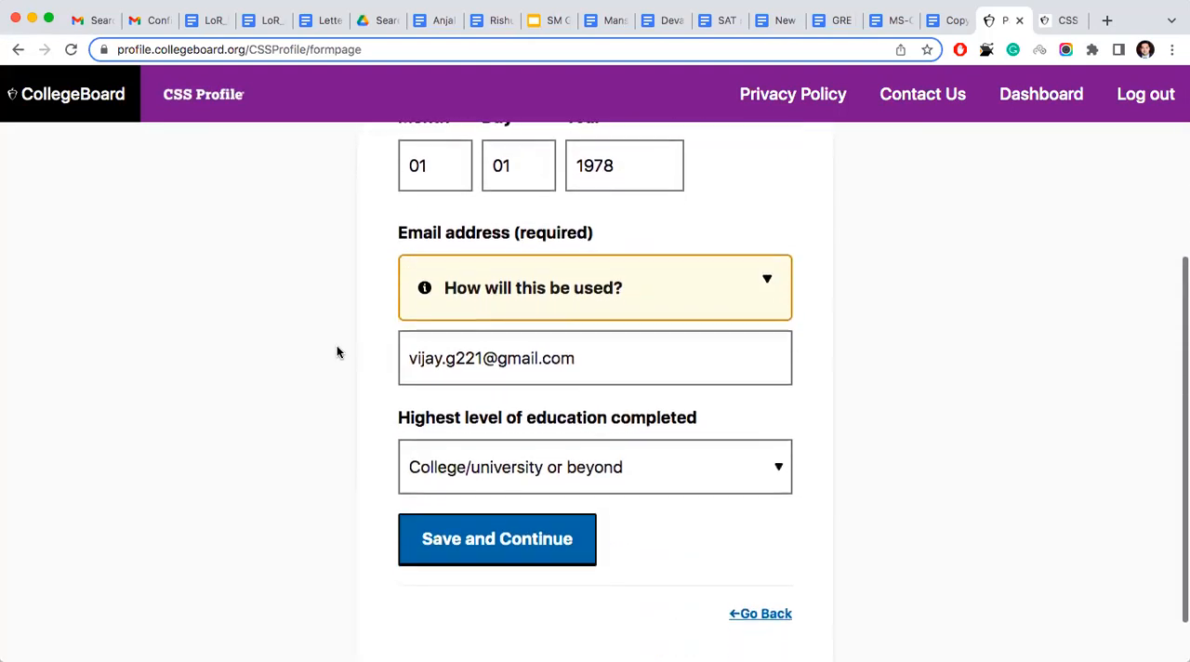
pyautogui.scroll(3, 478, 423)
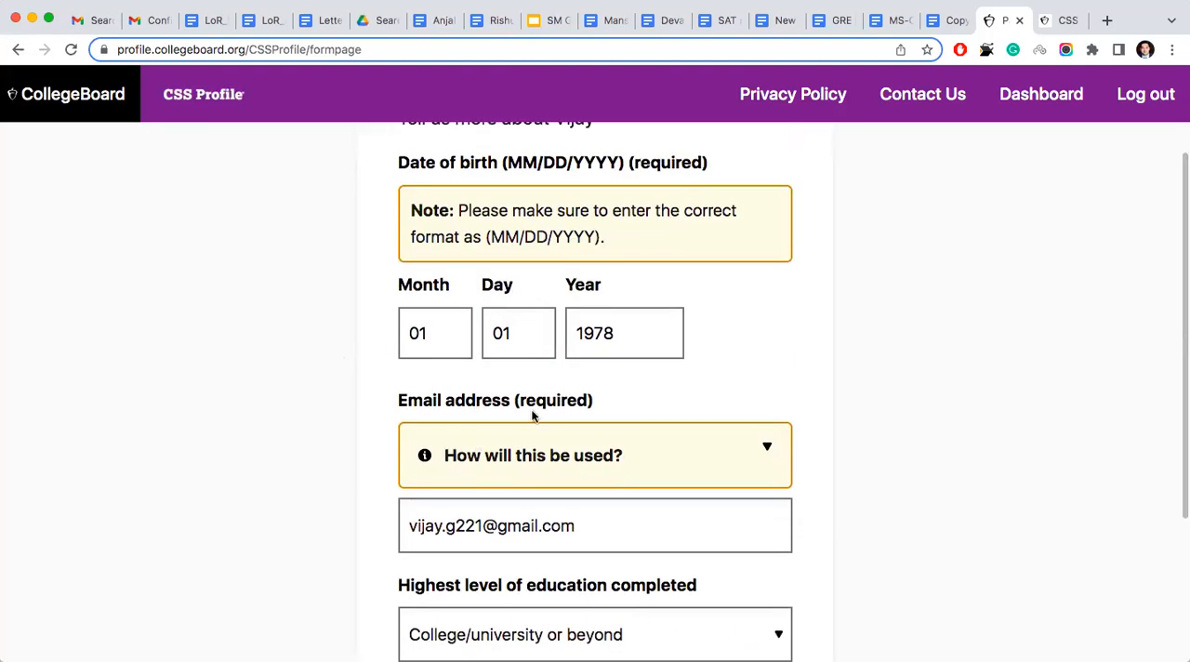
pyautogui.scroll(-5, 531, 412)
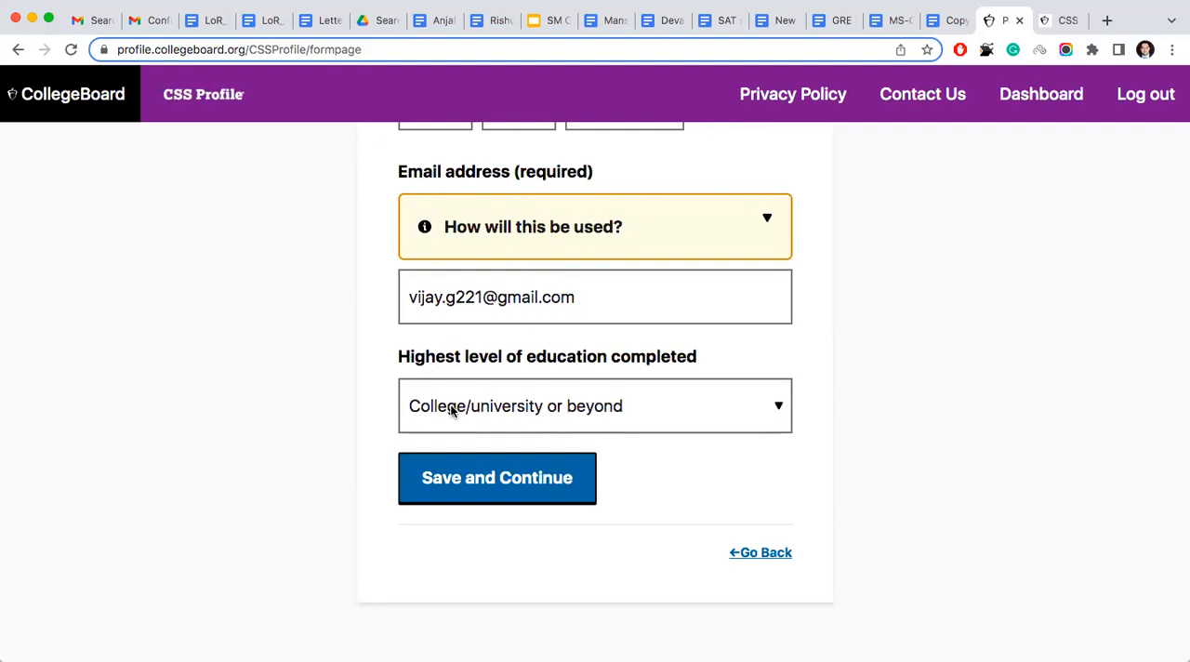
pyautogui.click(522, 410)
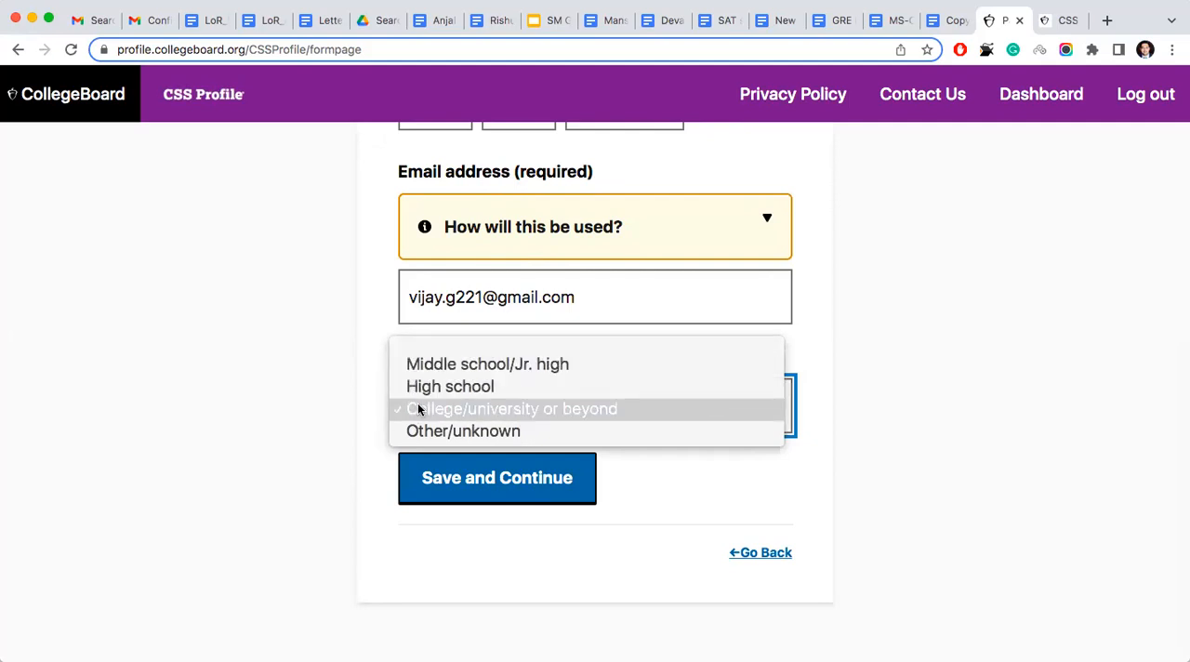
pyautogui.click(310, 369)
pyautogui.click(438, 490)
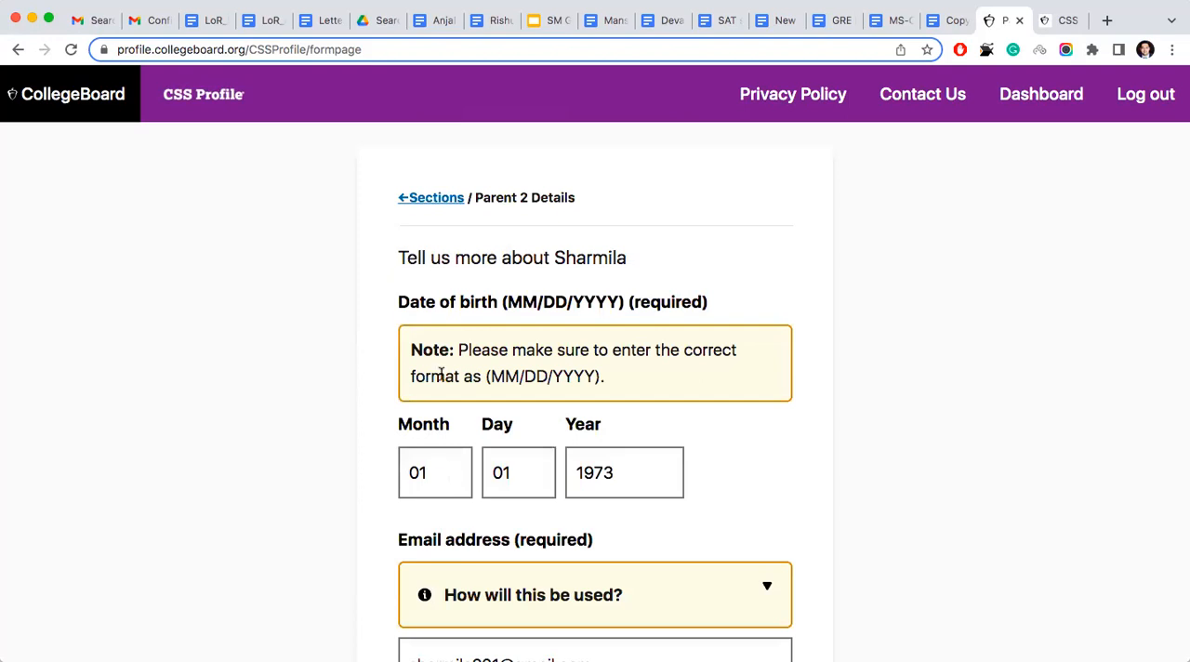
# - Save the Parent 2 details and continue through the Parent Income introduction to the tax return status
pyautogui.scroll(-5, 472, 544)
pyautogui.click(477, 479)
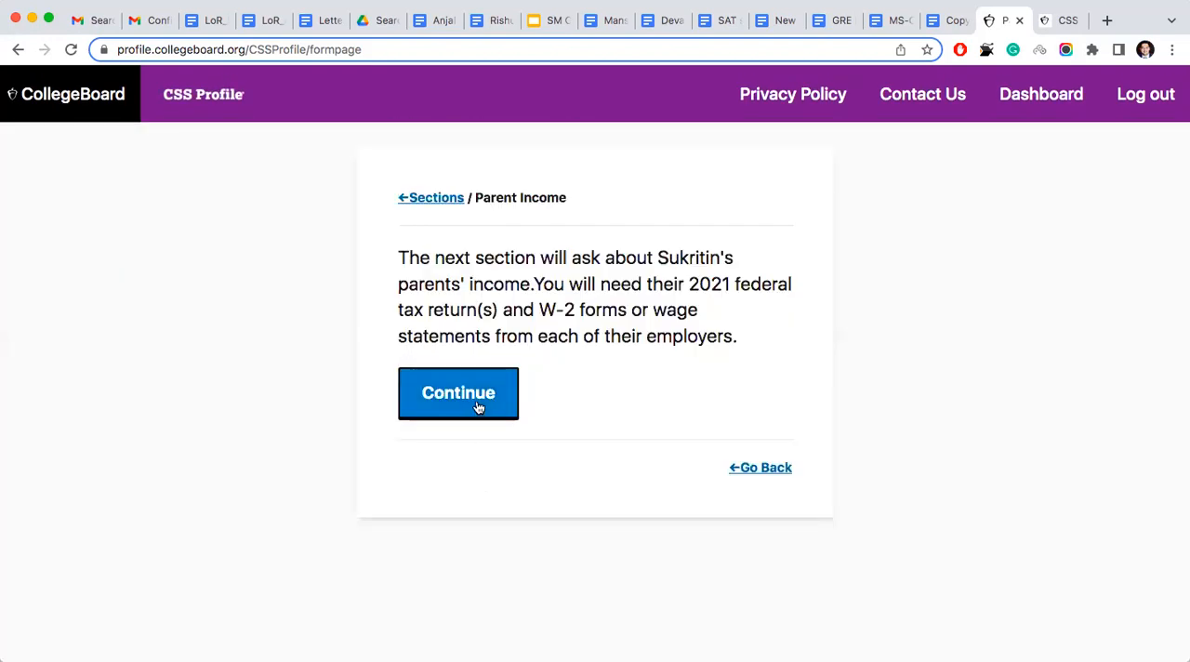
pyautogui.click(475, 403)
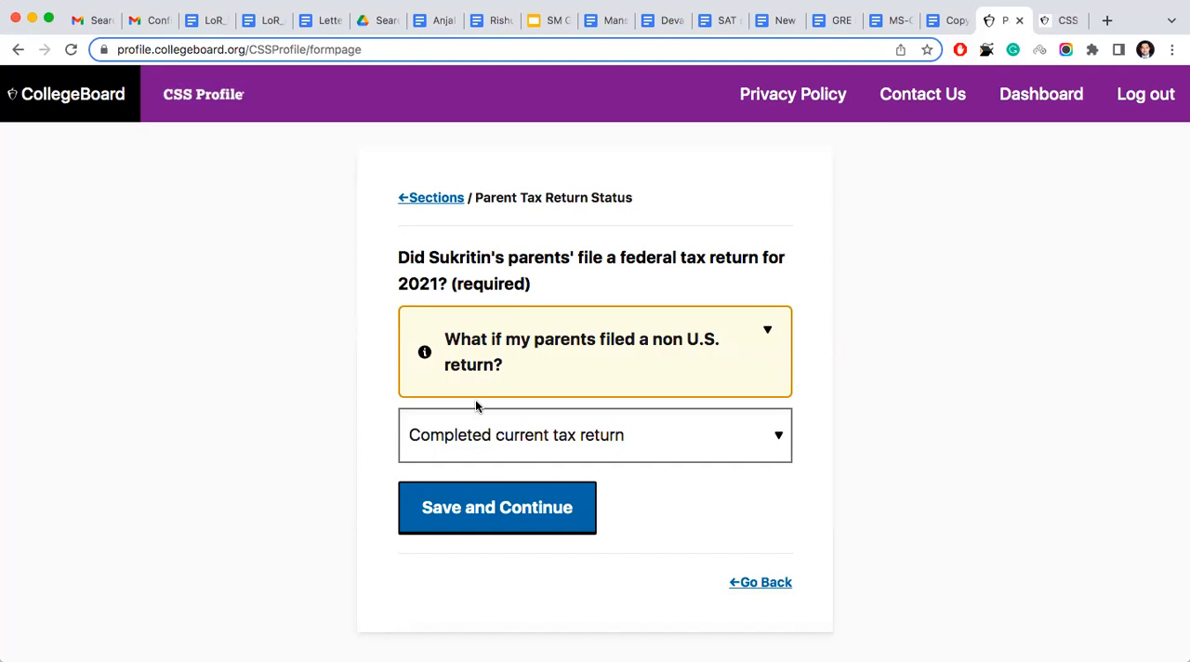
# - Keep the parents' 2021 tax return status as Completed current tax return and its type as Other non-U.S. tax return, saving both
pyautogui.click(499, 445)
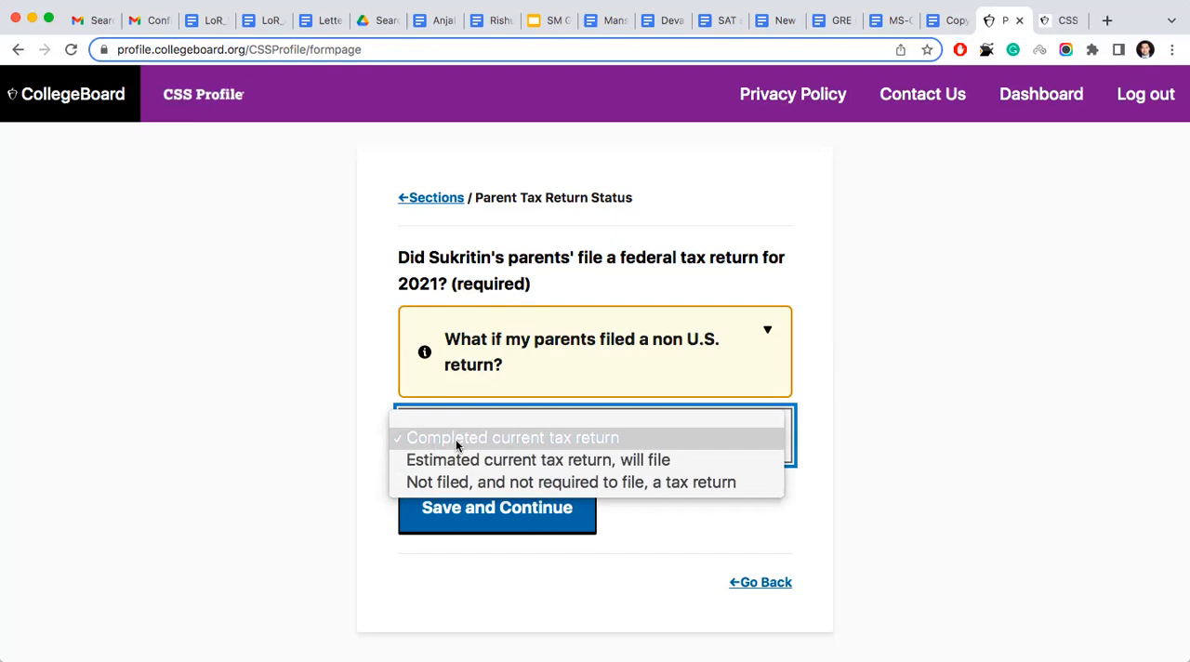
pyautogui.click(338, 435)
pyautogui.click(442, 518)
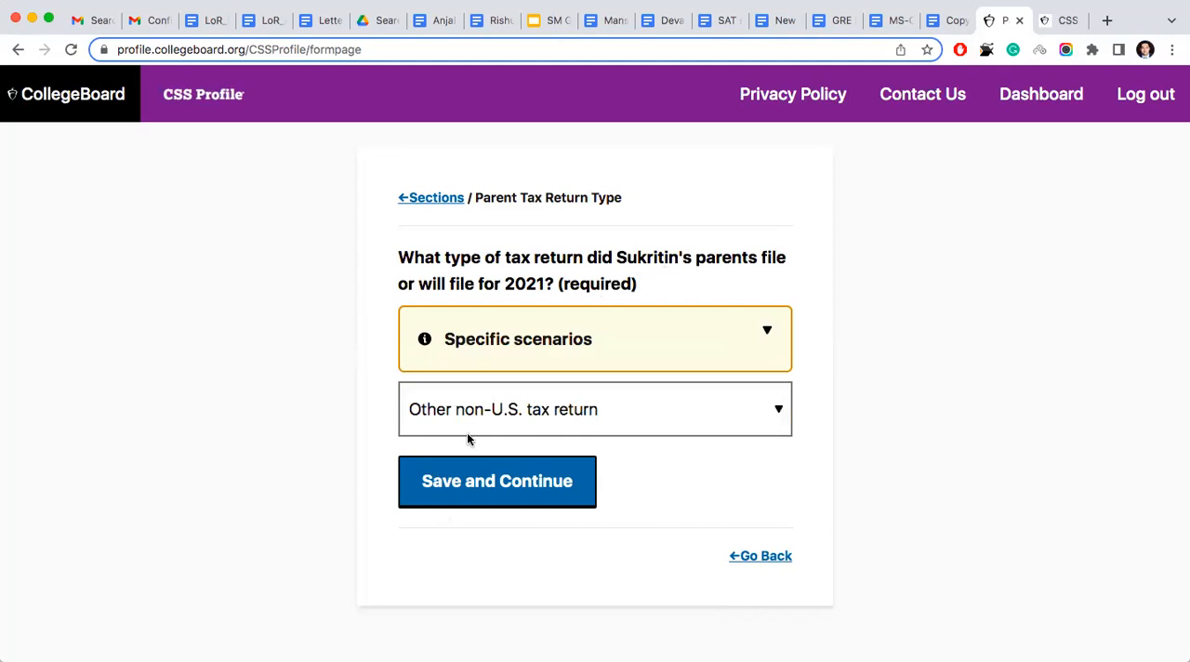
pyautogui.click(534, 417)
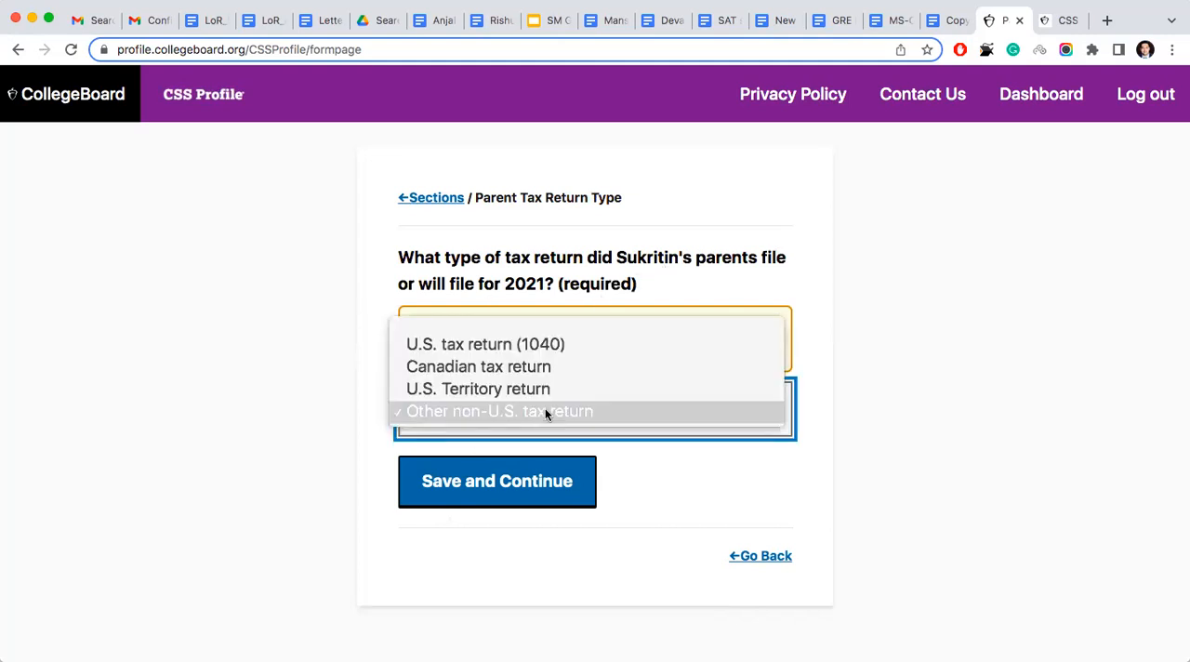
pyautogui.click(329, 371)
pyautogui.click(496, 481)
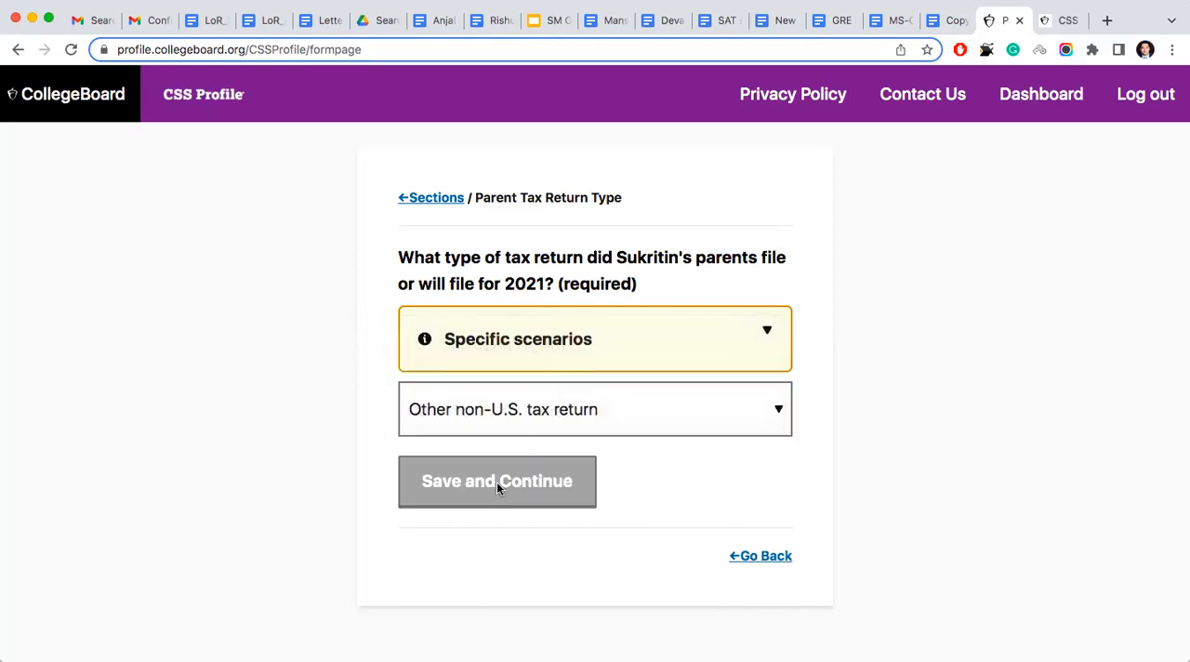
# - Review the hint on income from work, keep the parents' earnings at 800000 and 400000, and save the page
pyautogui.scroll(-1, 497, 484)
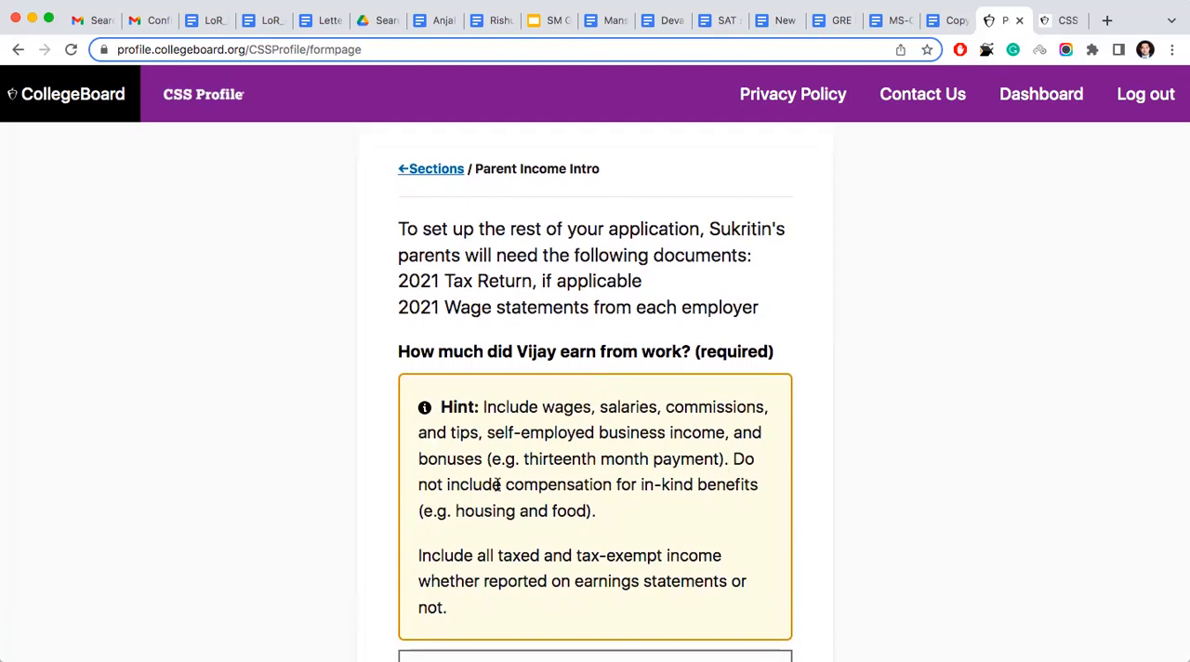
pyautogui.scroll(-1, 498, 484)
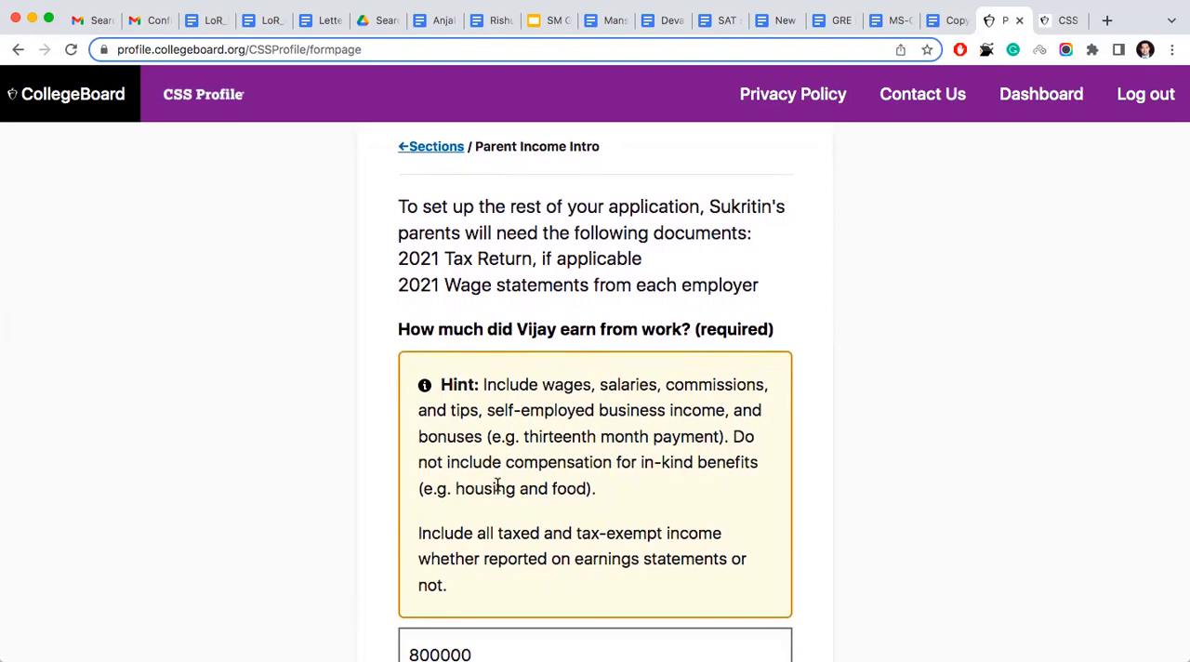
pyautogui.scroll(-2, 497, 485)
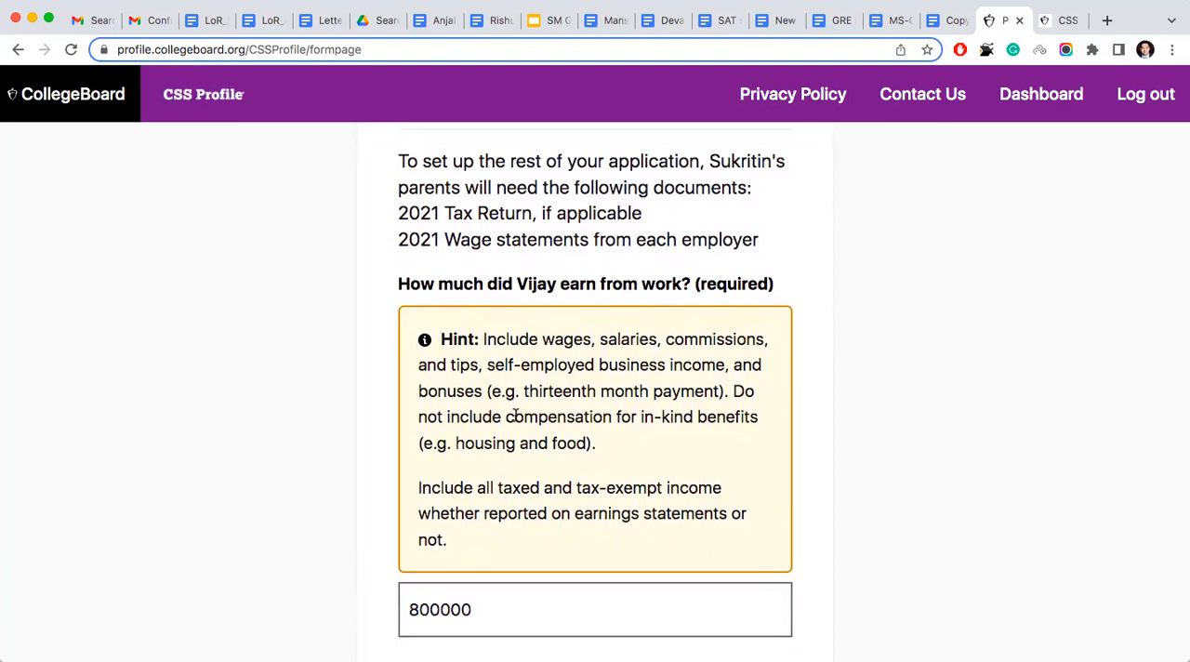
pyautogui.scroll(-3, 603, 390)
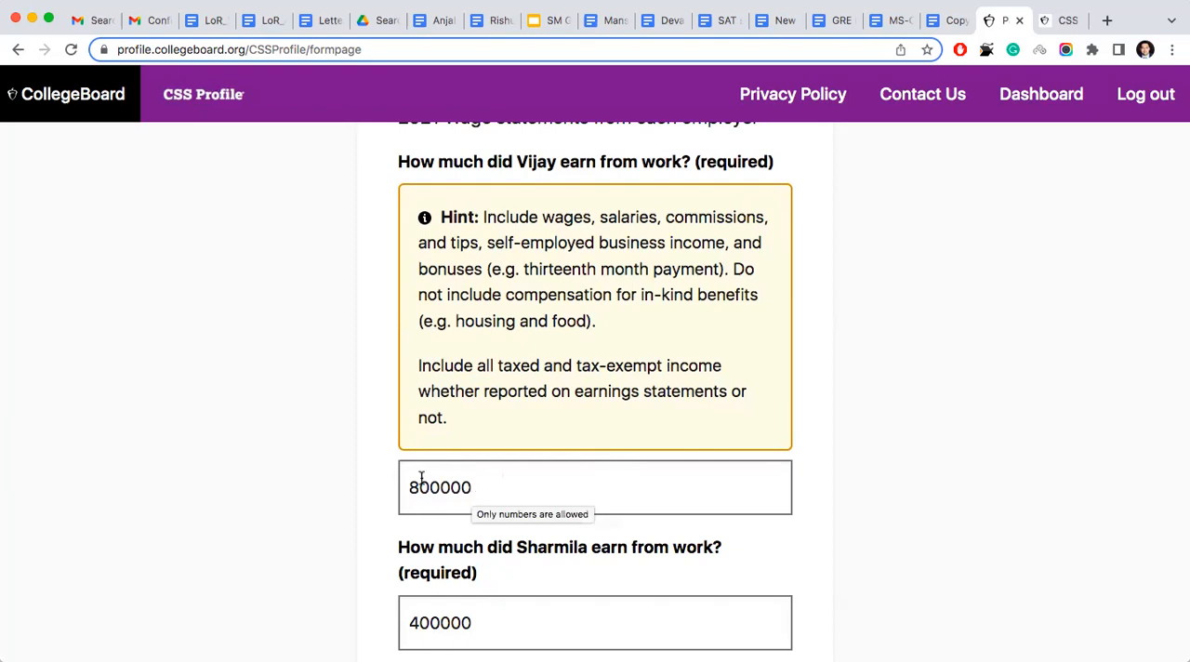
pyautogui.scroll(-1, 413, 487)
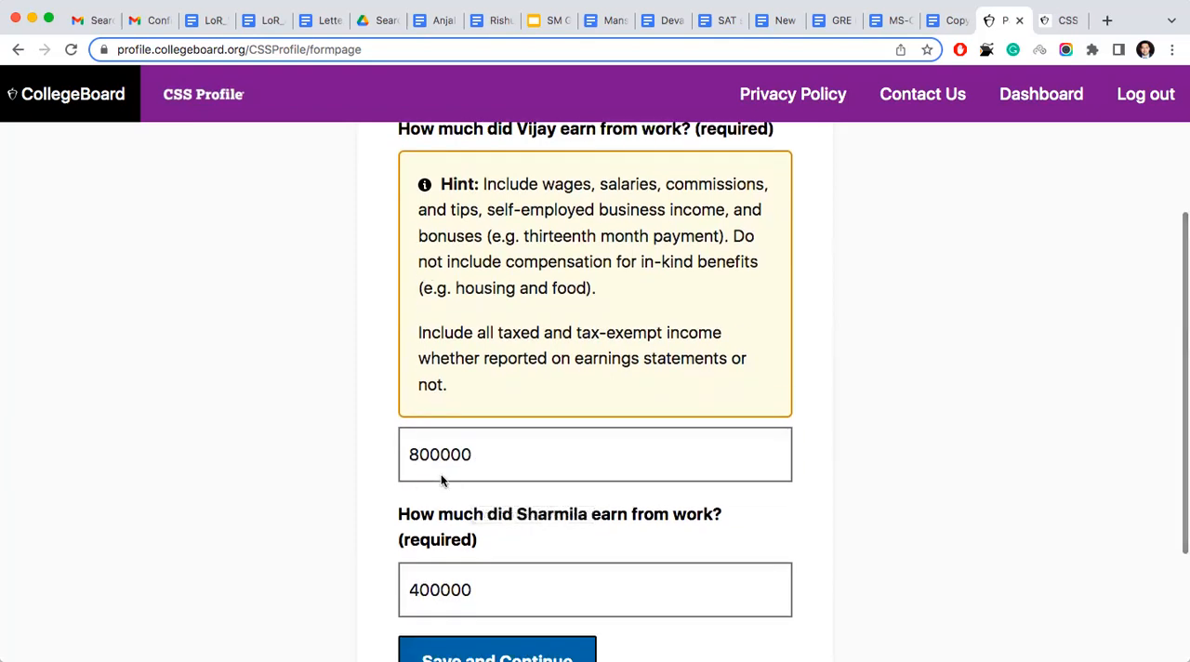
pyautogui.click(472, 461)
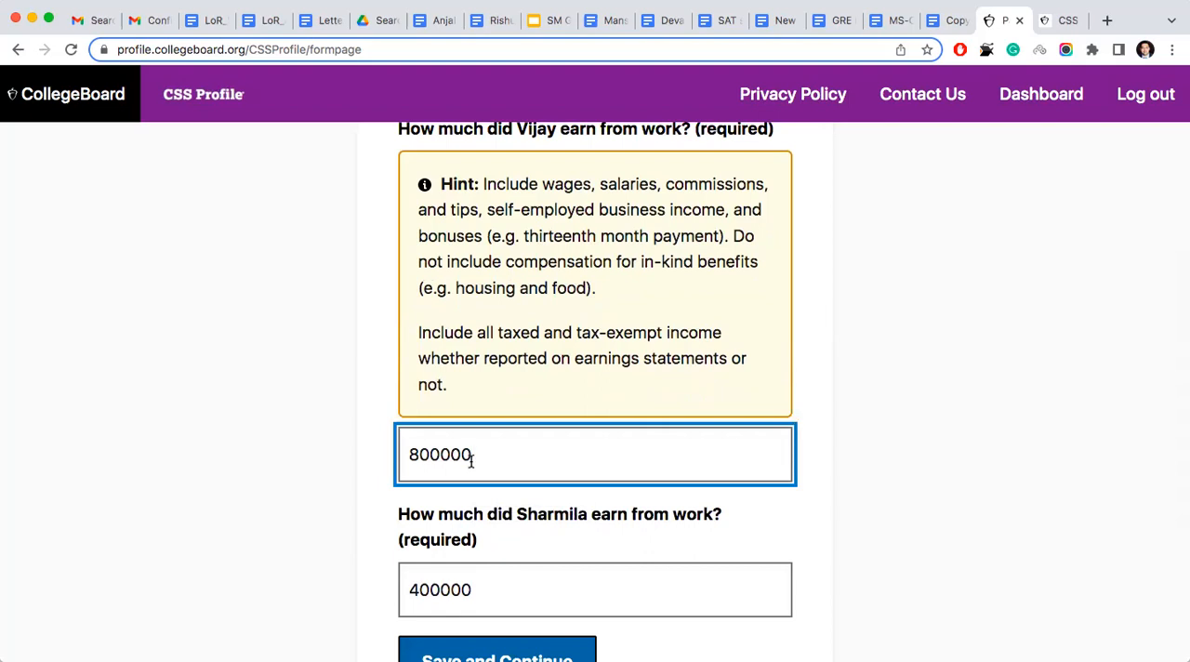
pyautogui.scroll(2, 471, 461)
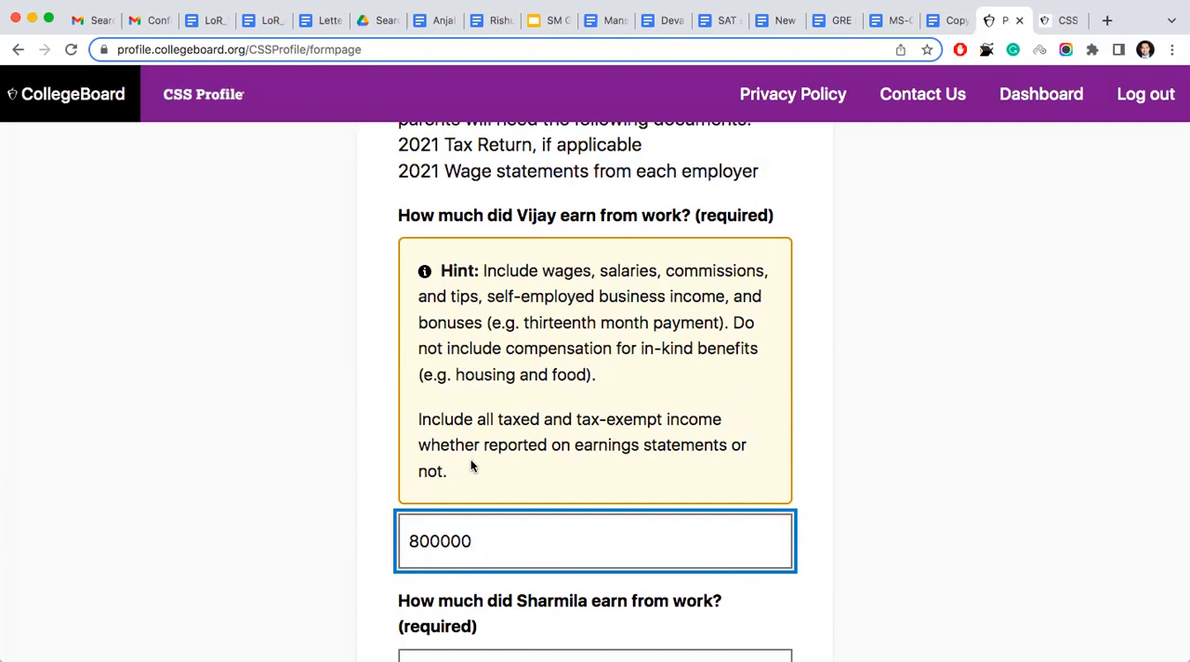
pyautogui.scroll(-4, 471, 467)
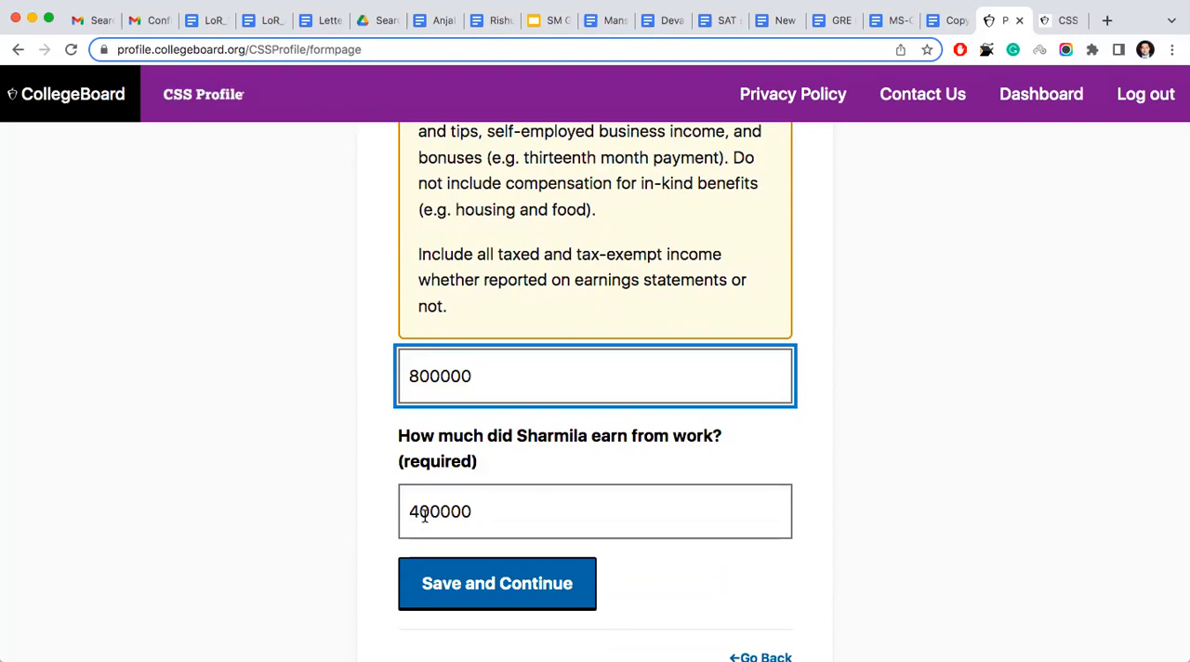
pyautogui.click(472, 510)
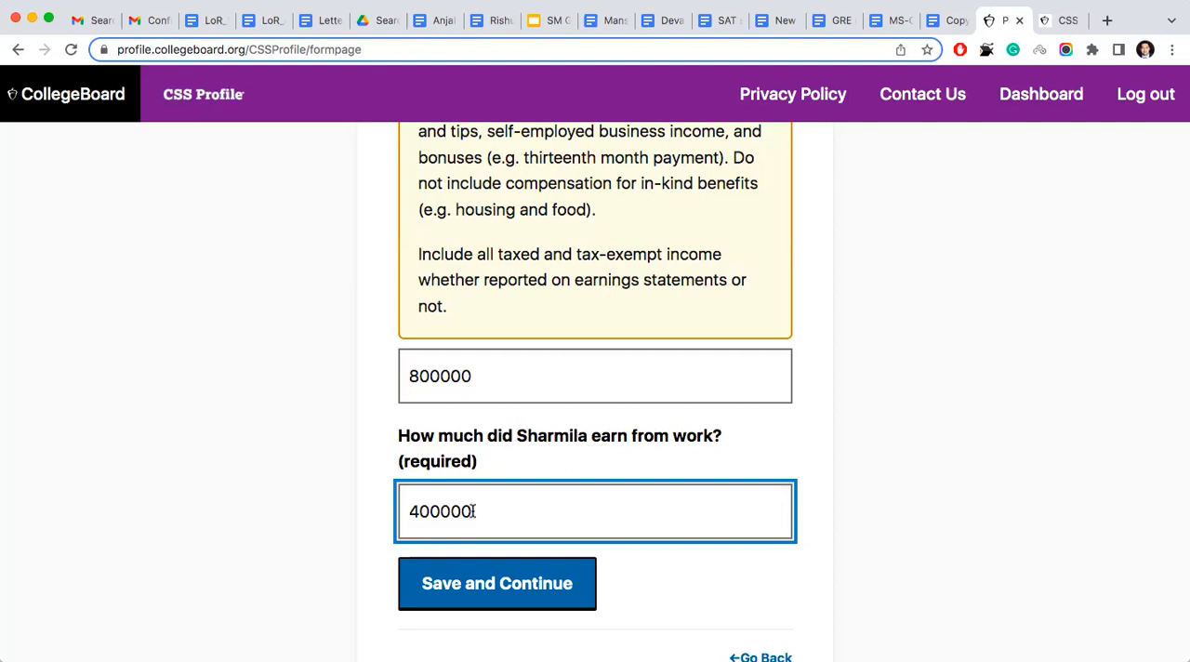
pyautogui.scroll(4, 463, 335)
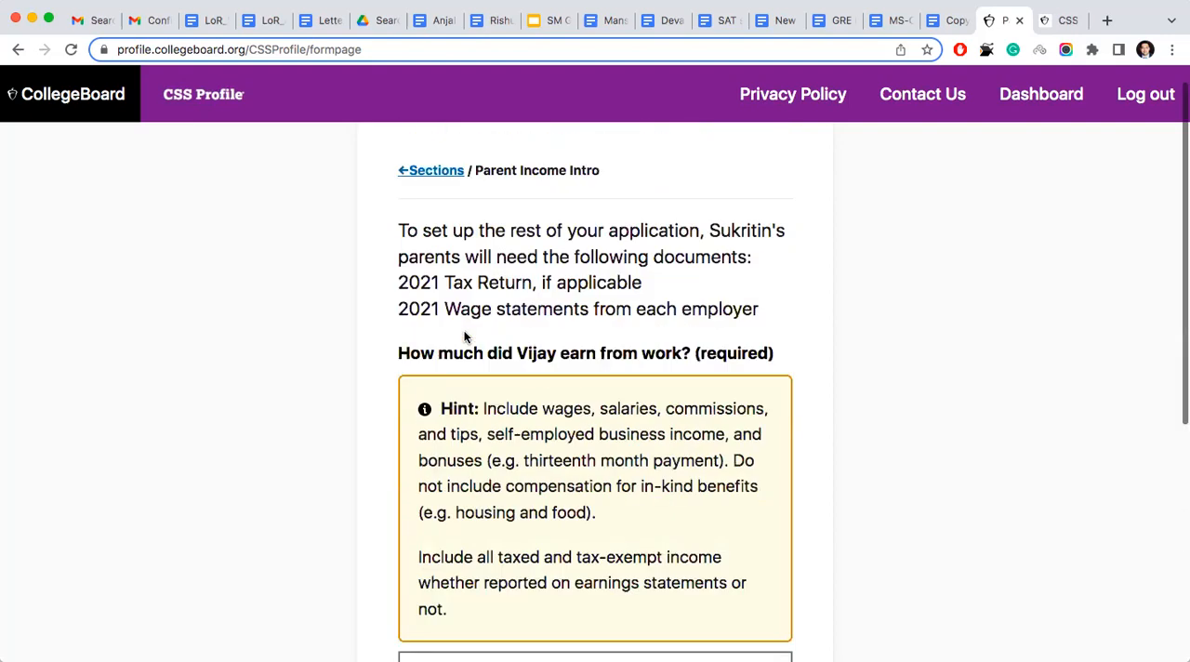
pyautogui.scroll(-5, 465, 329)
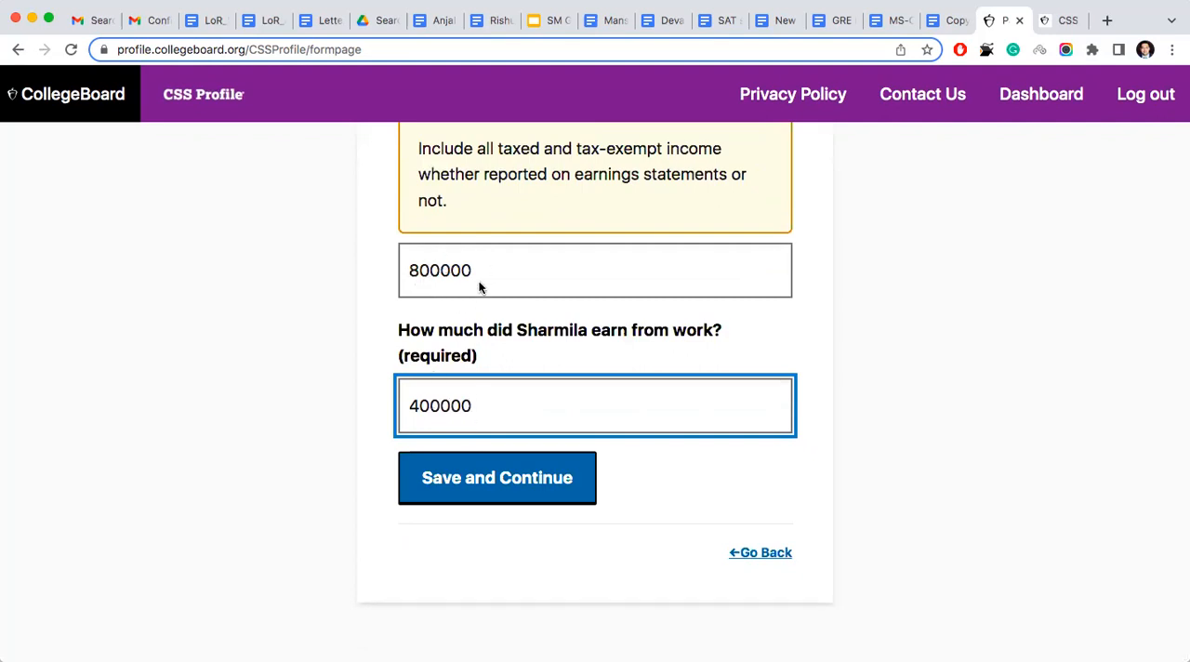
pyautogui.click(510, 480)
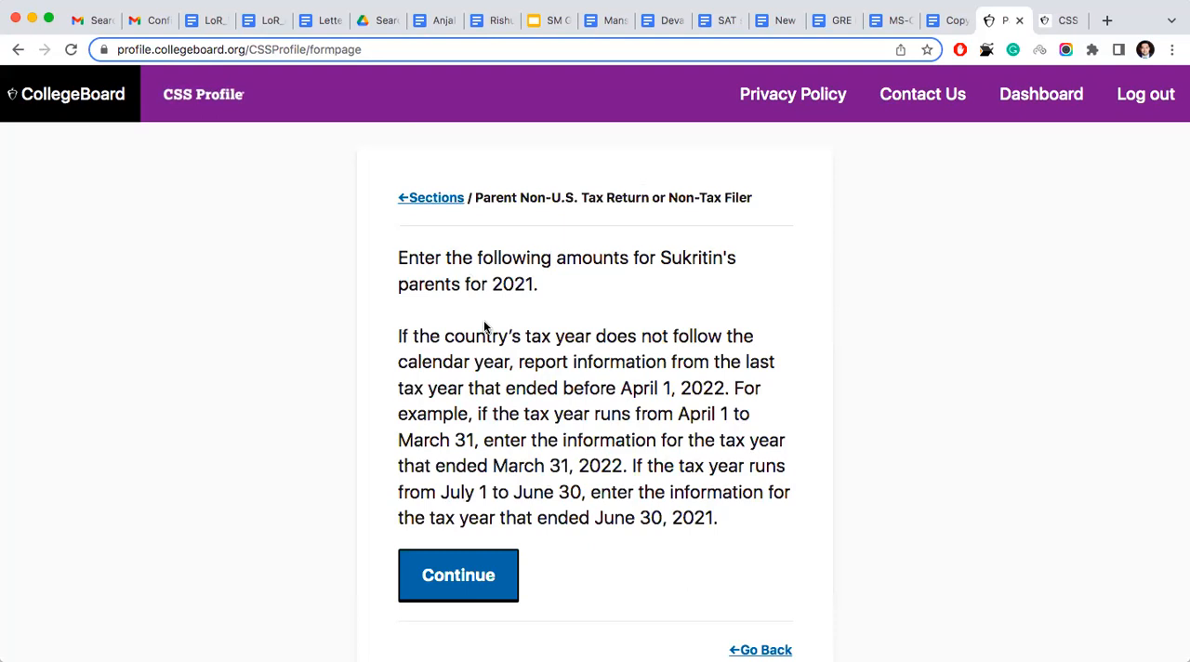
# - Continue past the non-U.S. tax return instructions and save the total compensation from employers as 1200000
pyautogui.click(465, 578)
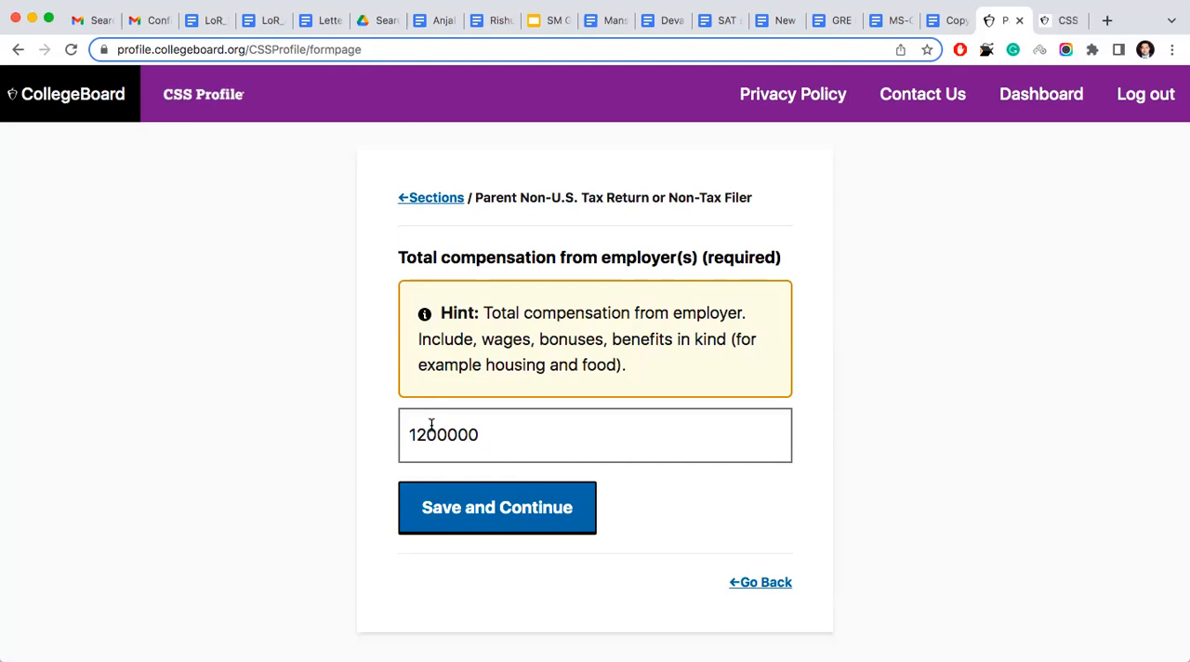
pyautogui.moveTo(409, 433); pyautogui.dragTo(484, 437)
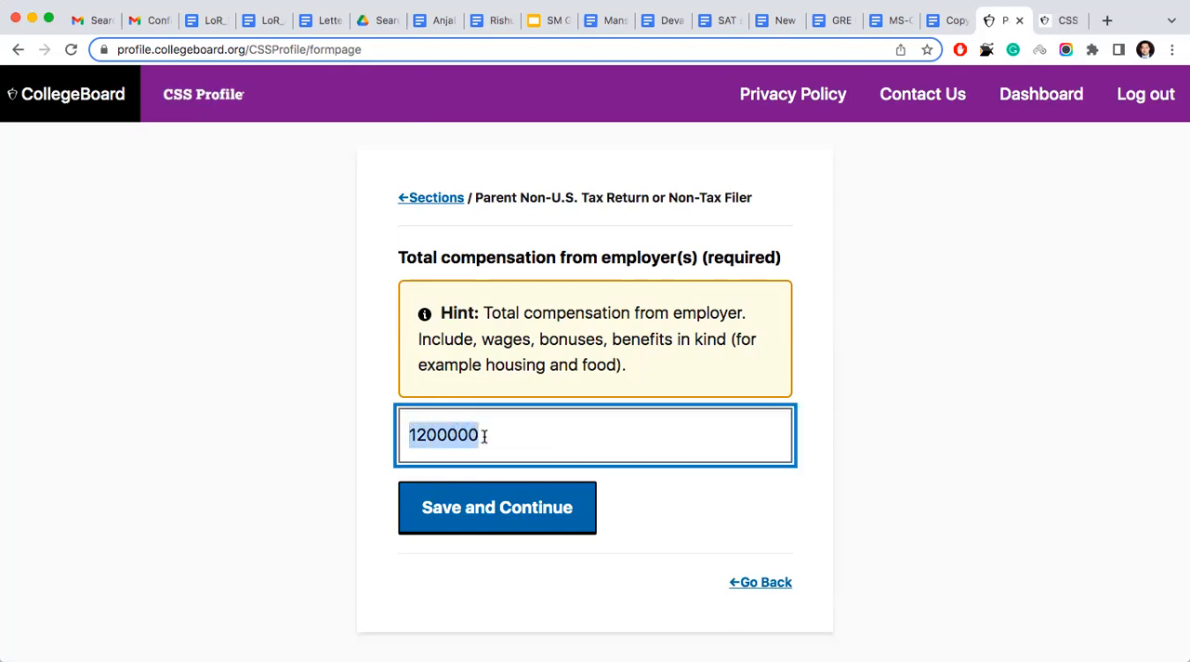
pyautogui.click(469, 509)
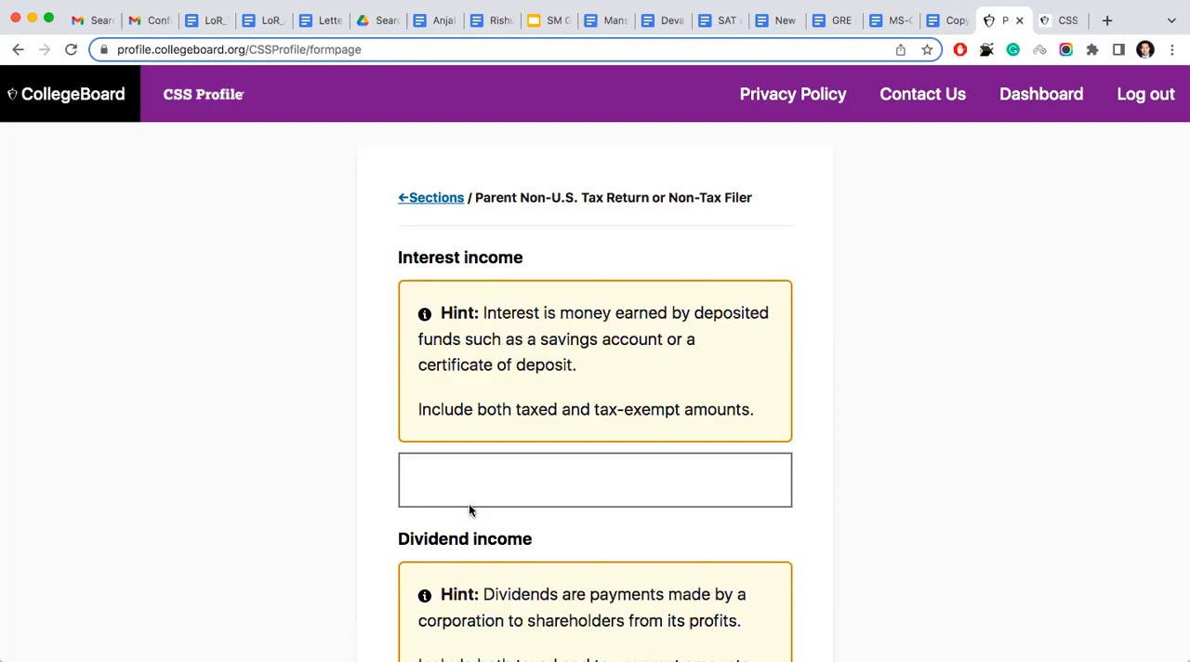
# - Go back to recheck the total compensation from employers and return to the interest and dividend income page
pyautogui.scroll(-5, 470, 506)
pyautogui.click(768, 554)
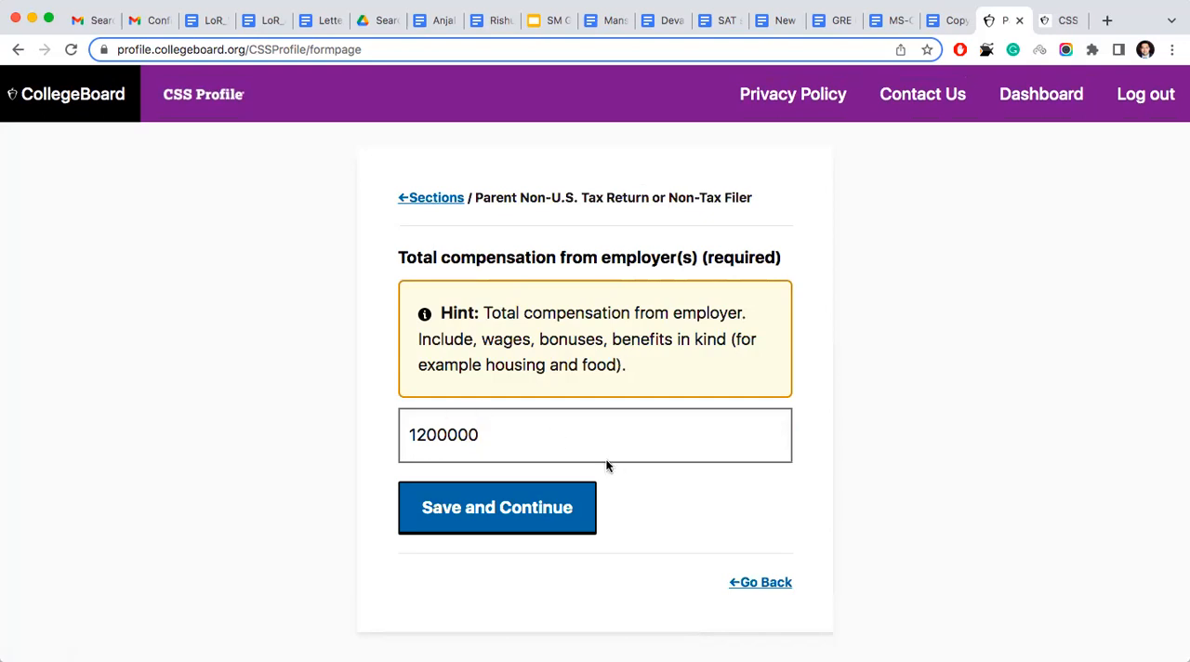
pyautogui.click(574, 513)
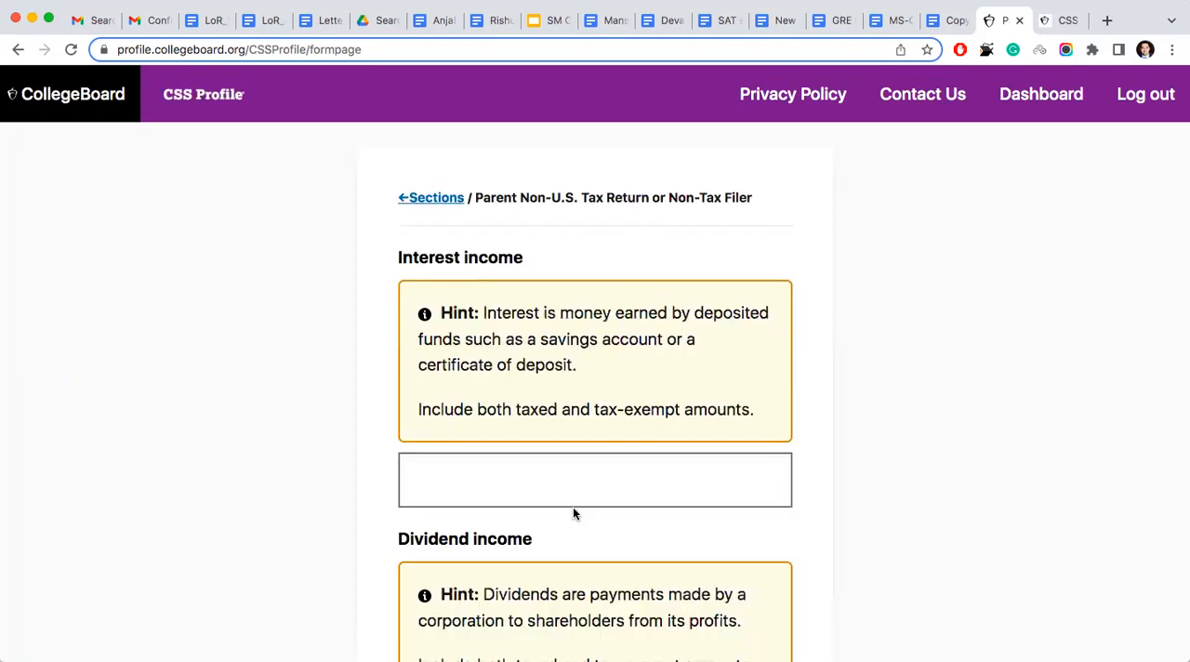
# - Examine the hints and entry fields for the parents' interest income and dividend income
pyautogui.scroll(-1, 573, 511)
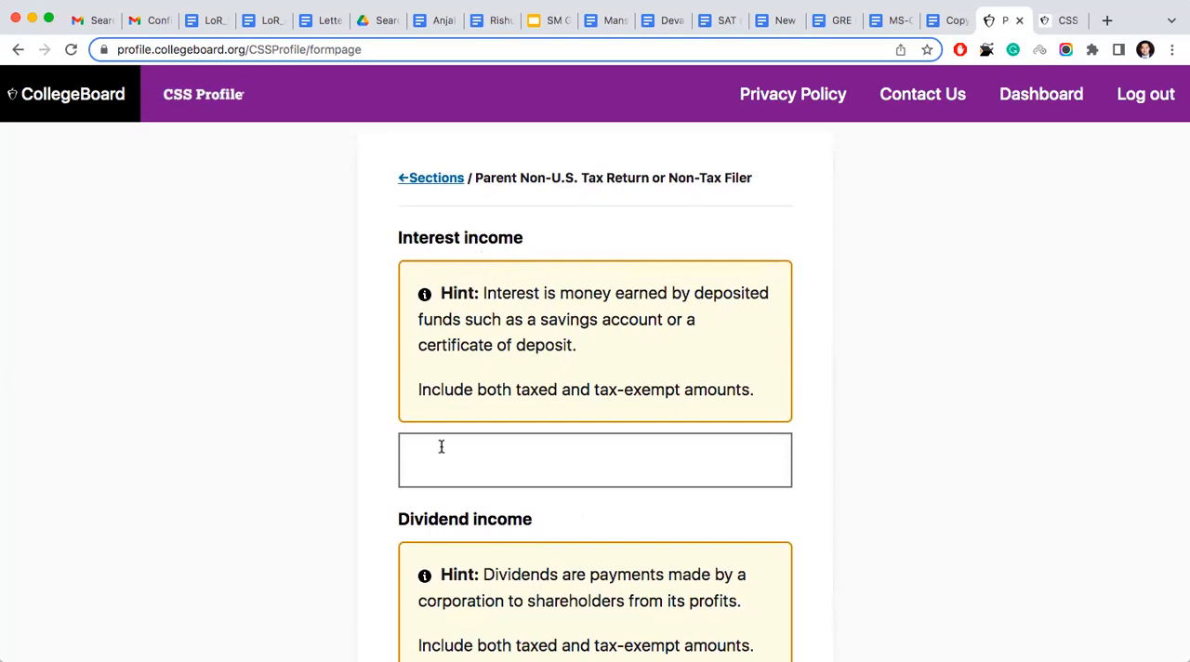
pyautogui.scroll(-5, 443, 446)
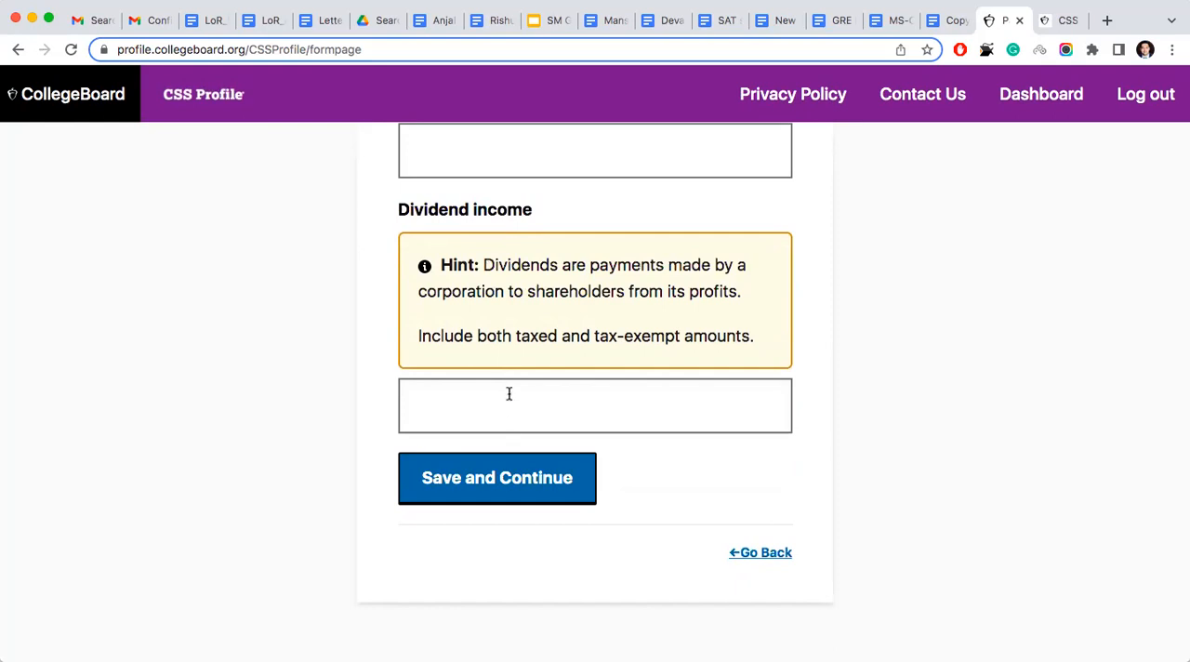
pyautogui.scroll(5, 509, 394)
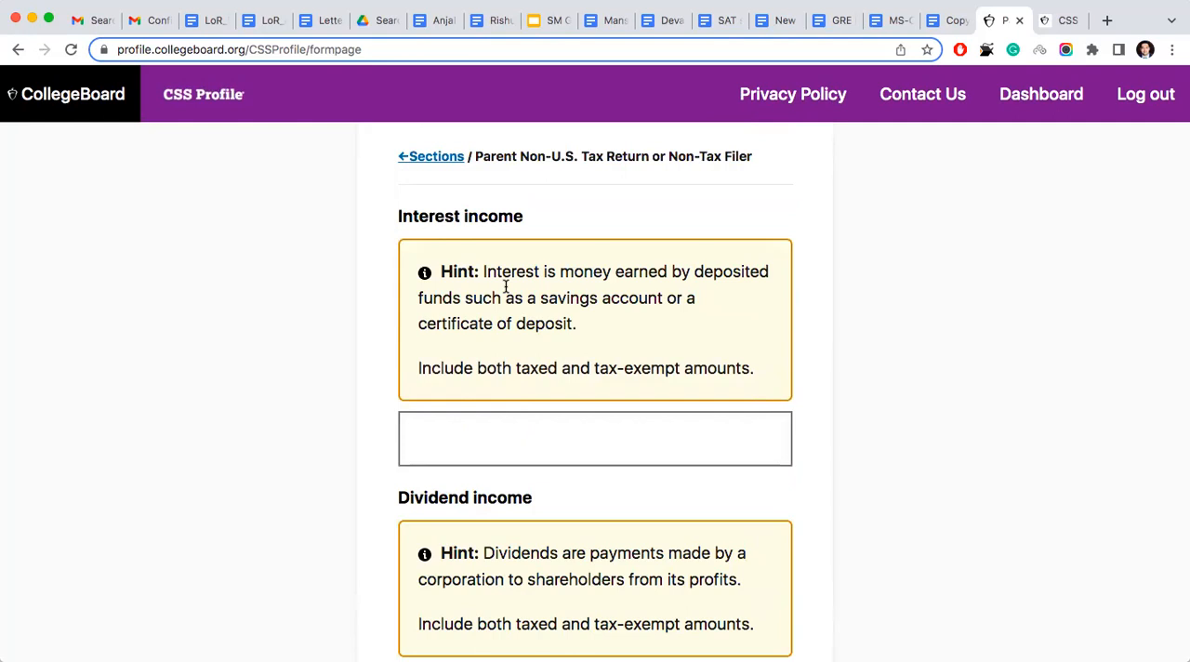
pyautogui.scroll(-5, 506, 286)
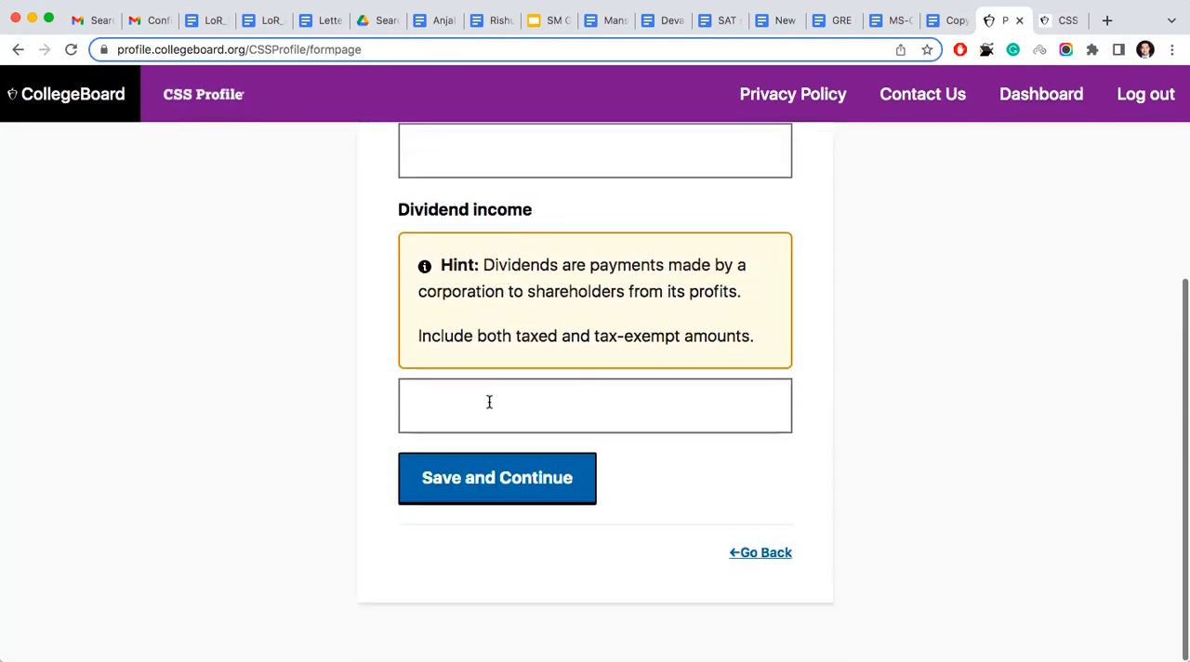
pyautogui.scroll(3, 489, 289)
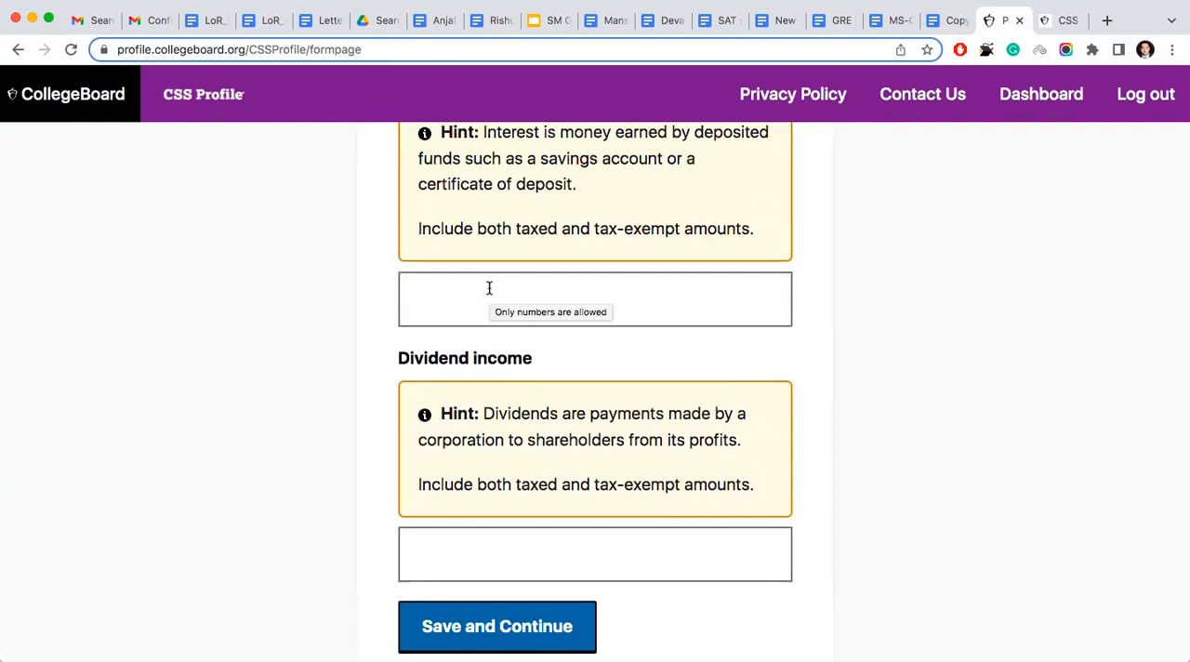
pyautogui.scroll(1, 484, 344)
pyautogui.scroll(2, 483, 348)
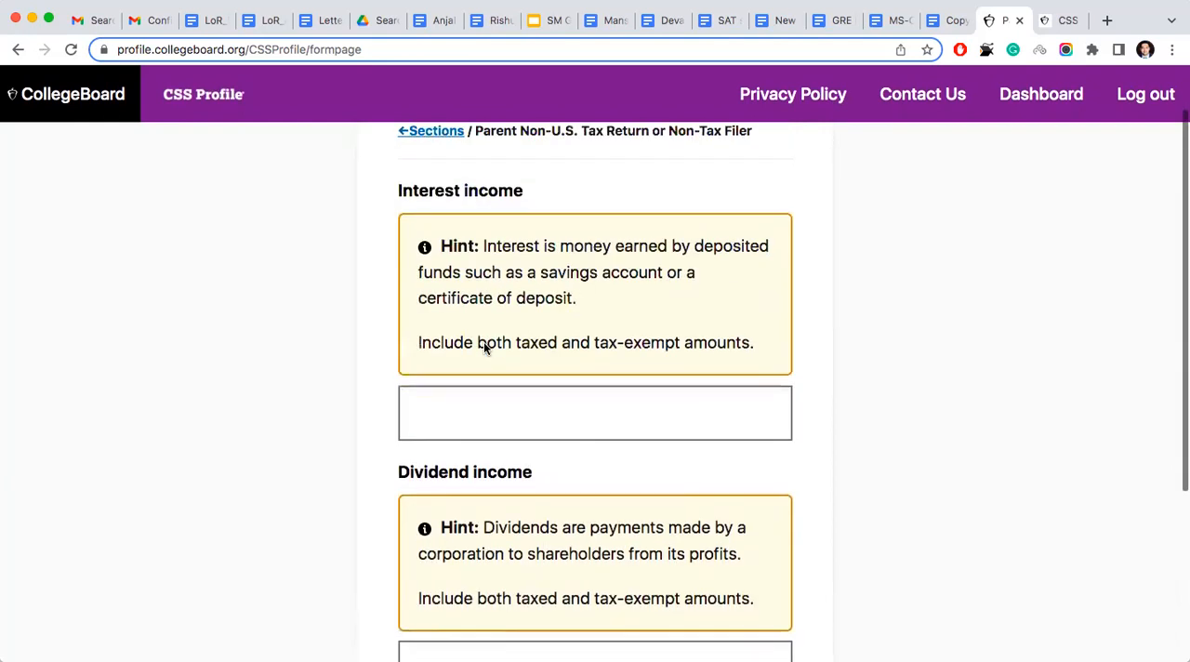
pyautogui.scroll(-1, 484, 345)
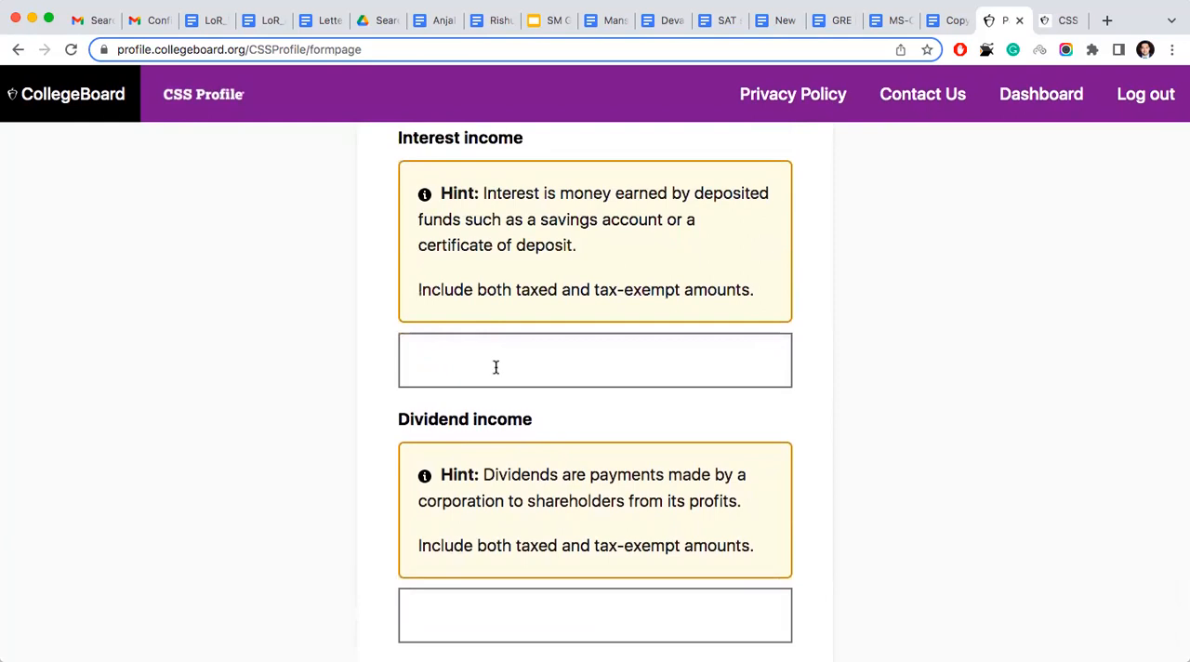
# - Leave the interest and dividend income fields blank and save the page to continue to the net income questions
pyautogui.scroll(-3, 495, 367)
pyautogui.click(486, 474)
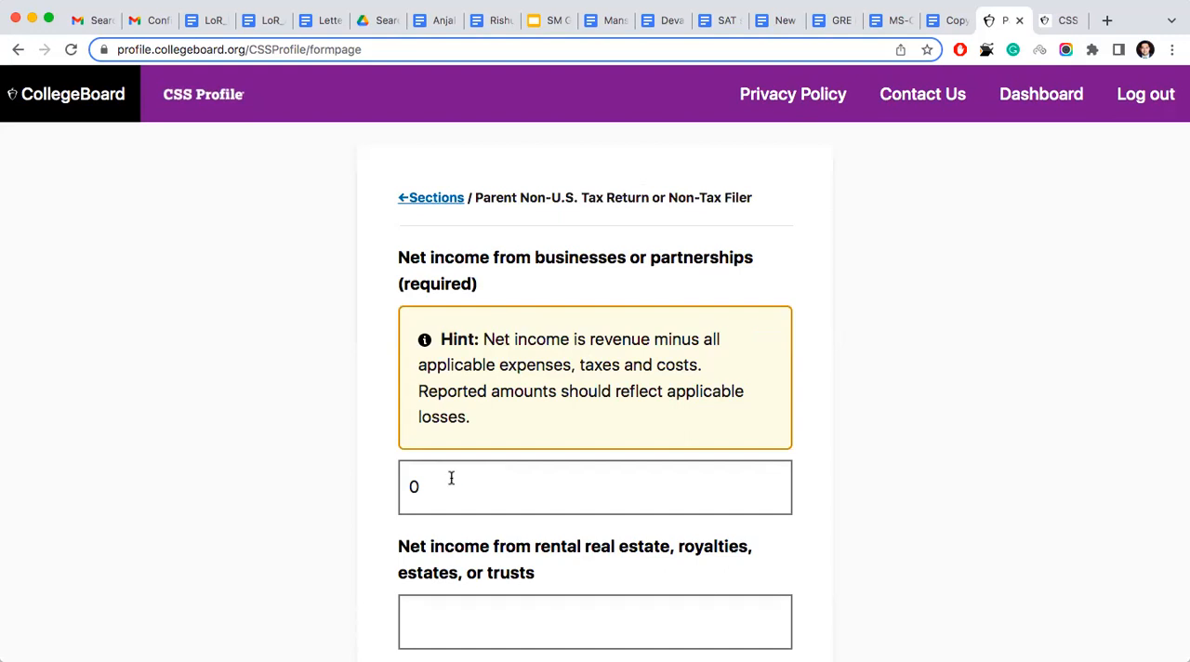
# - Examine the hint and entry fields for net income from businesses or partnerships, from rental real estate, royalties, estates or trusts, and from farms
pyautogui.scroll(-2, 450, 476)
pyautogui.scroll(2, 450, 476)
pyautogui.scroll(-3, 493, 407)
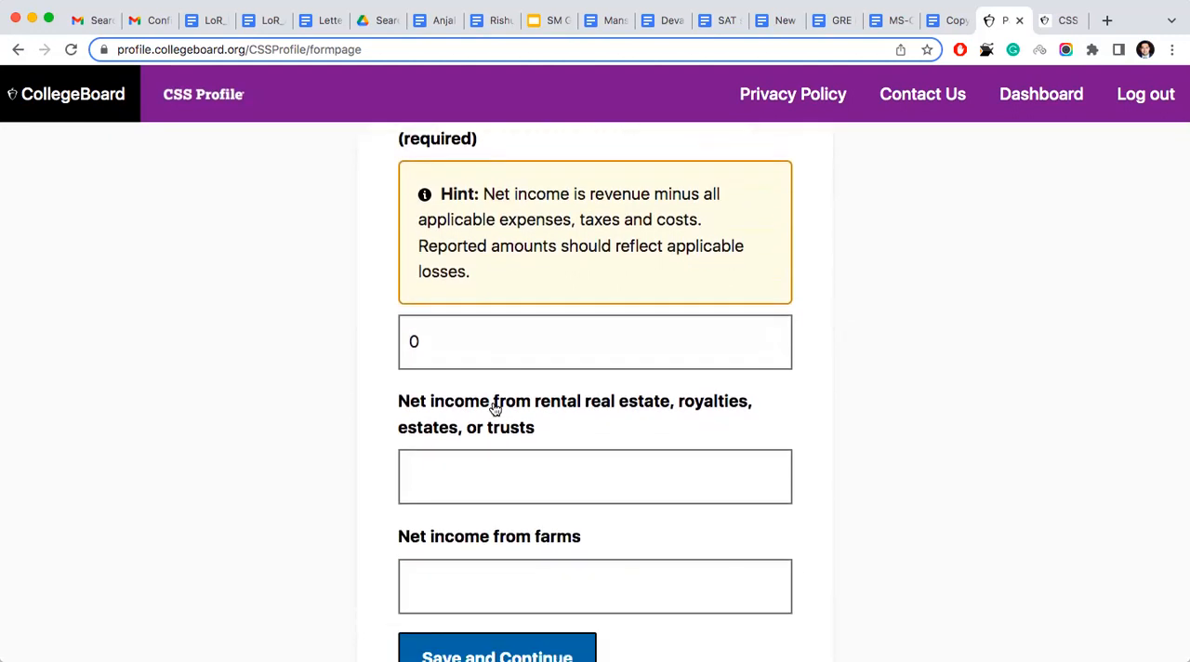
pyautogui.scroll(2, 493, 407)
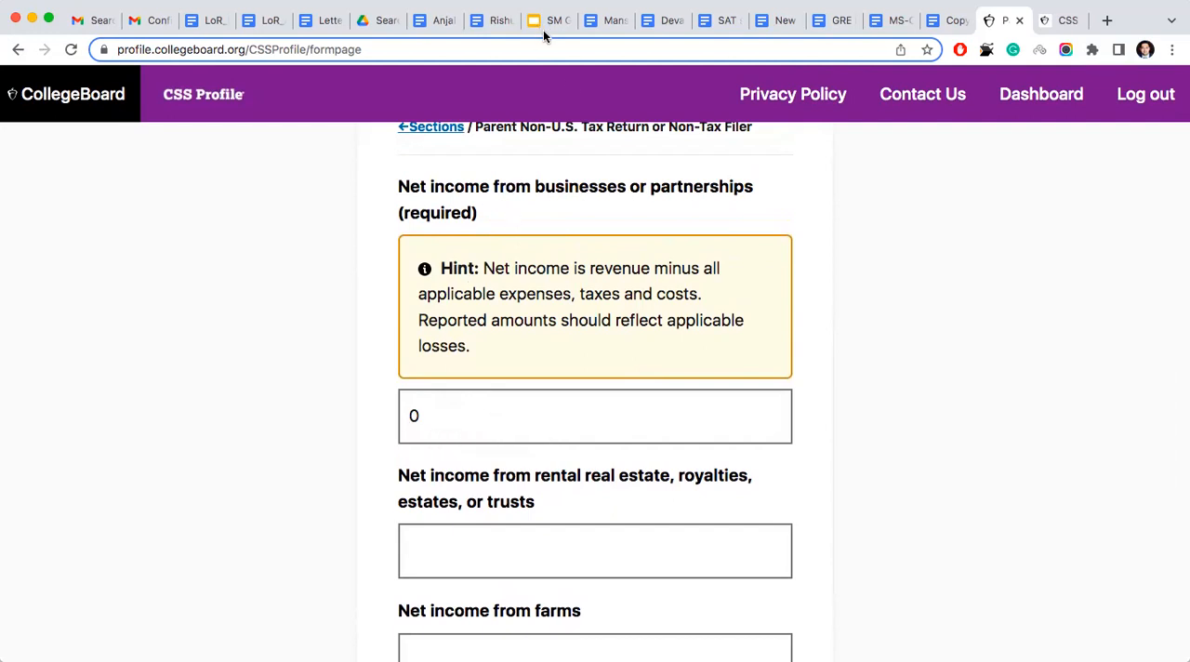
pyautogui.click(564, 89)
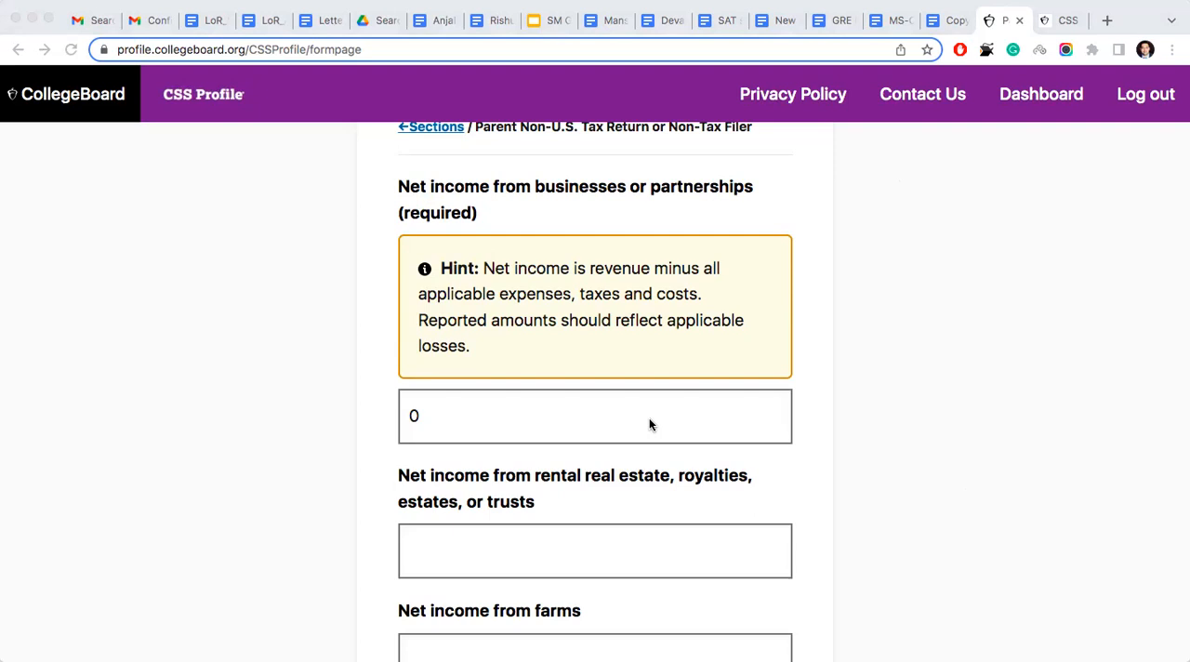
pyautogui.scroll(-1, 649, 424)
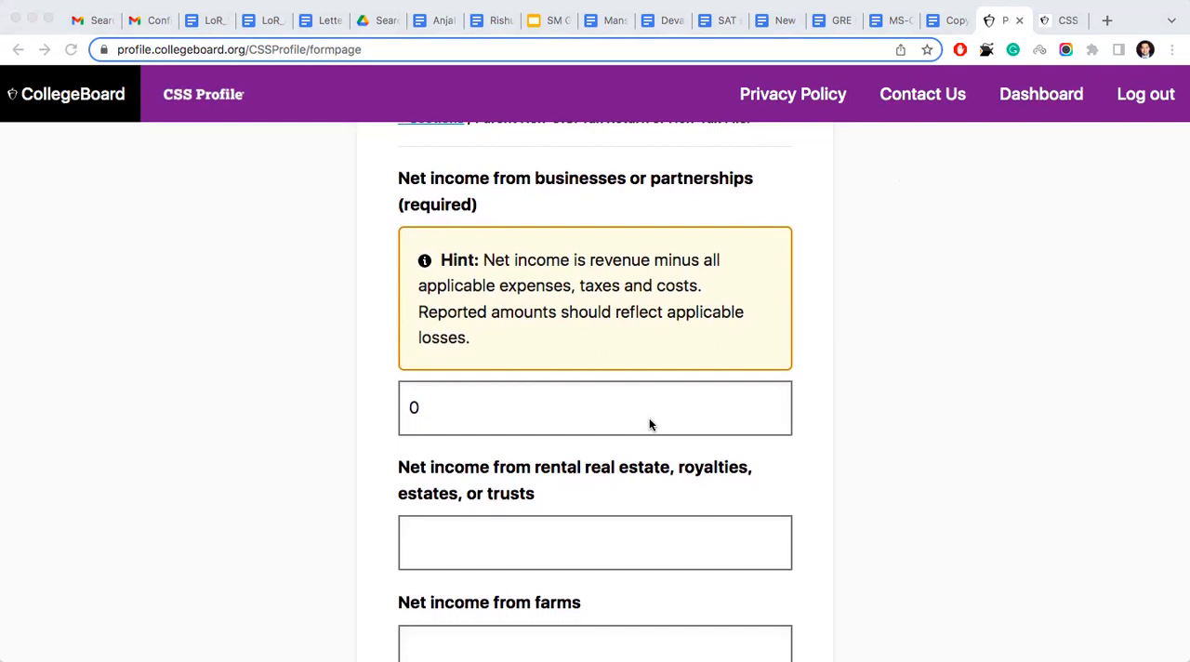
pyautogui.scroll(-1, 649, 424)
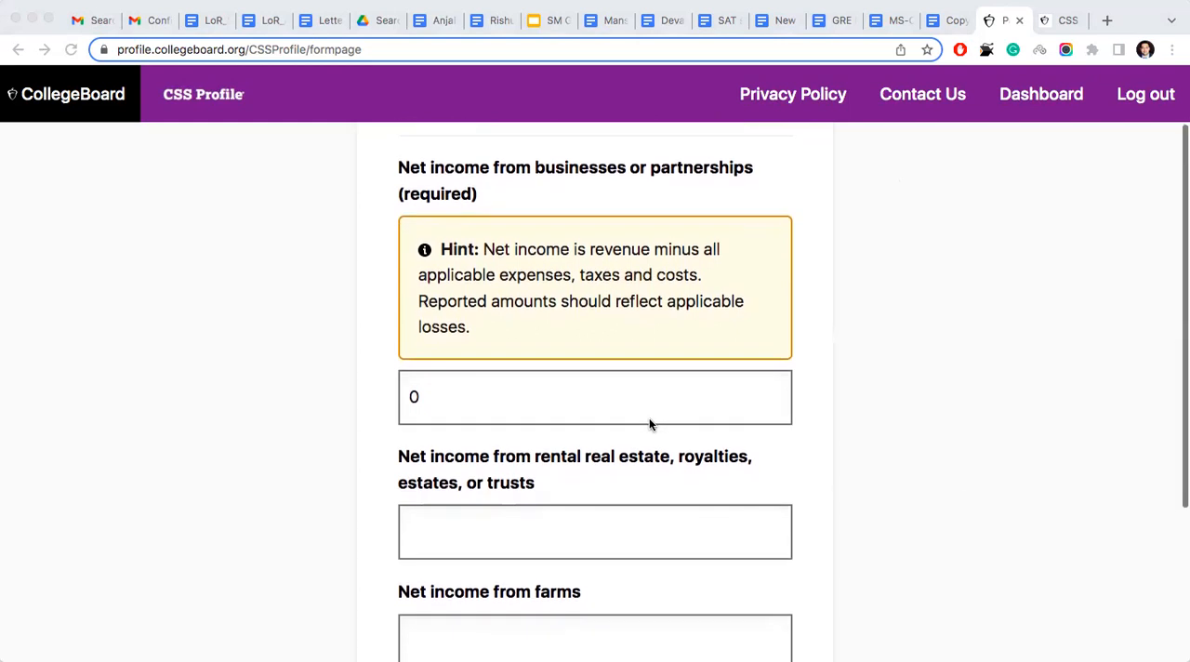
pyautogui.scroll(-5, 649, 424)
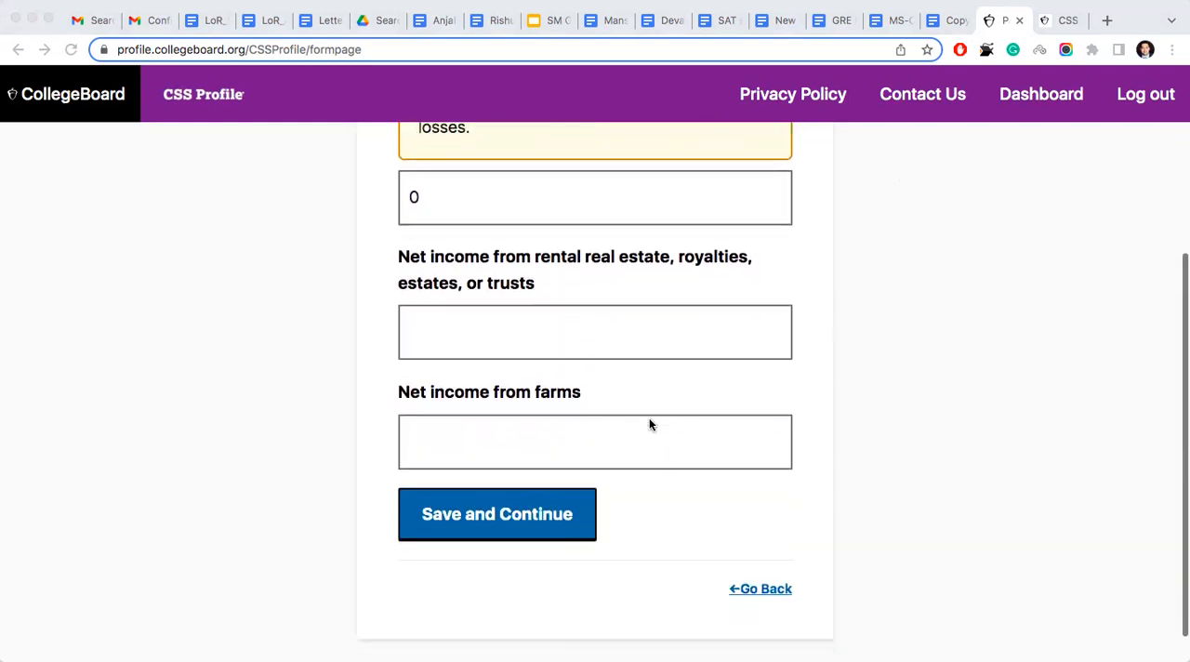
pyautogui.scroll(6, 649, 424)
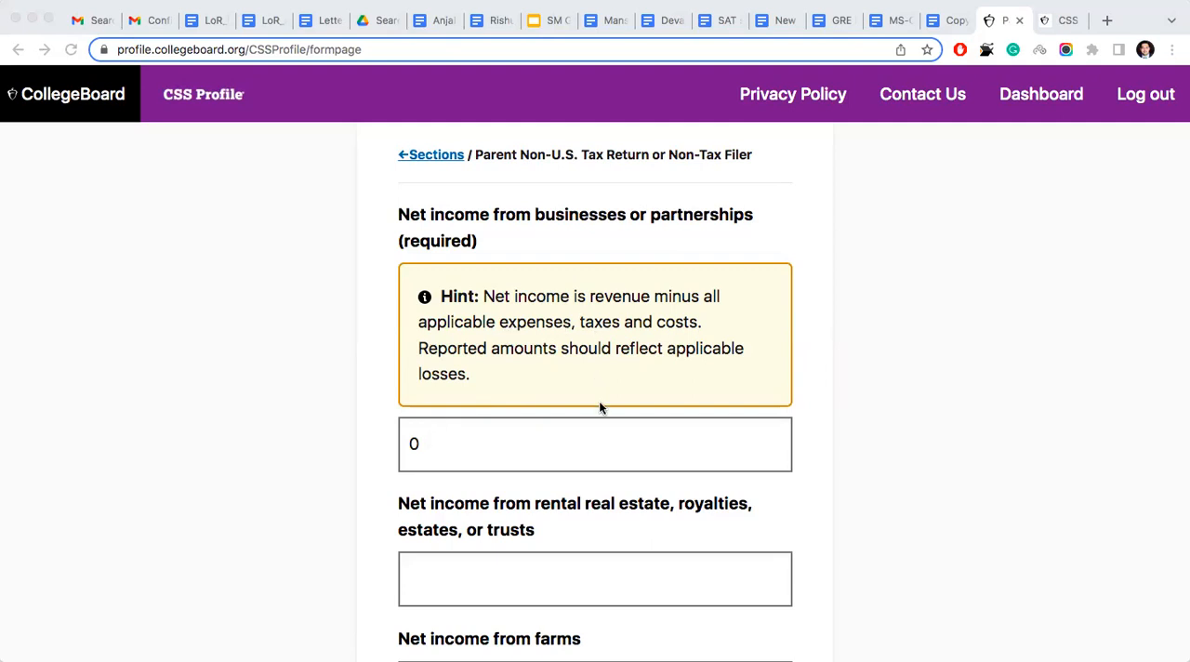
pyautogui.scroll(-1, 600, 406)
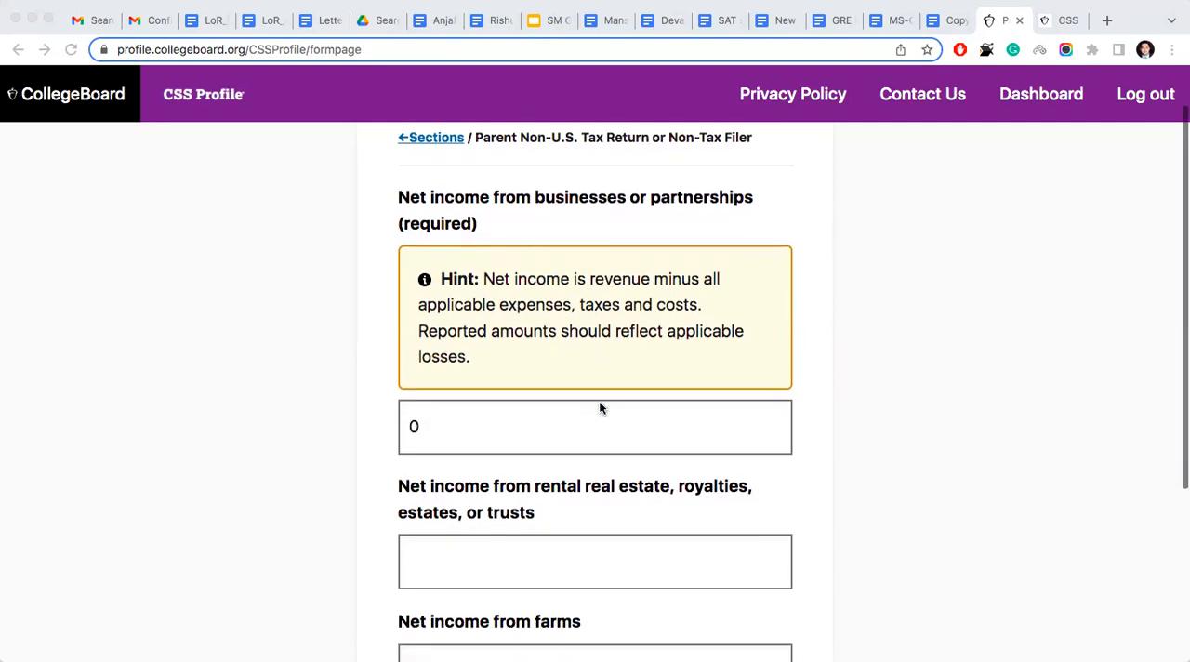
pyautogui.scroll(-5, 600, 407)
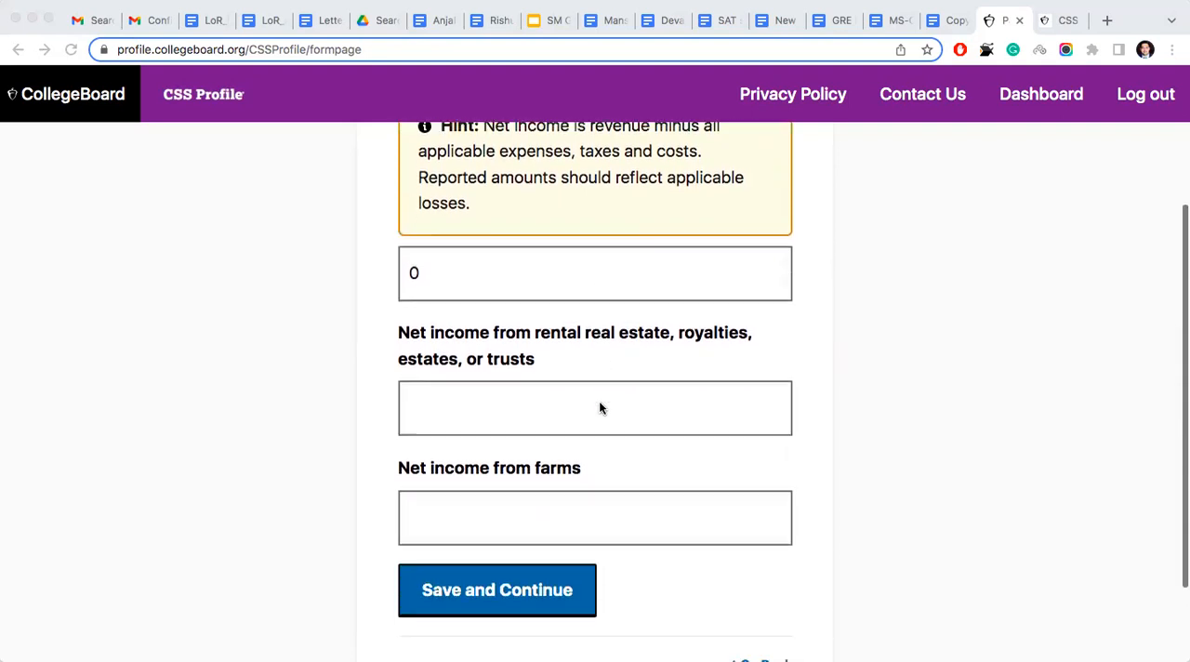
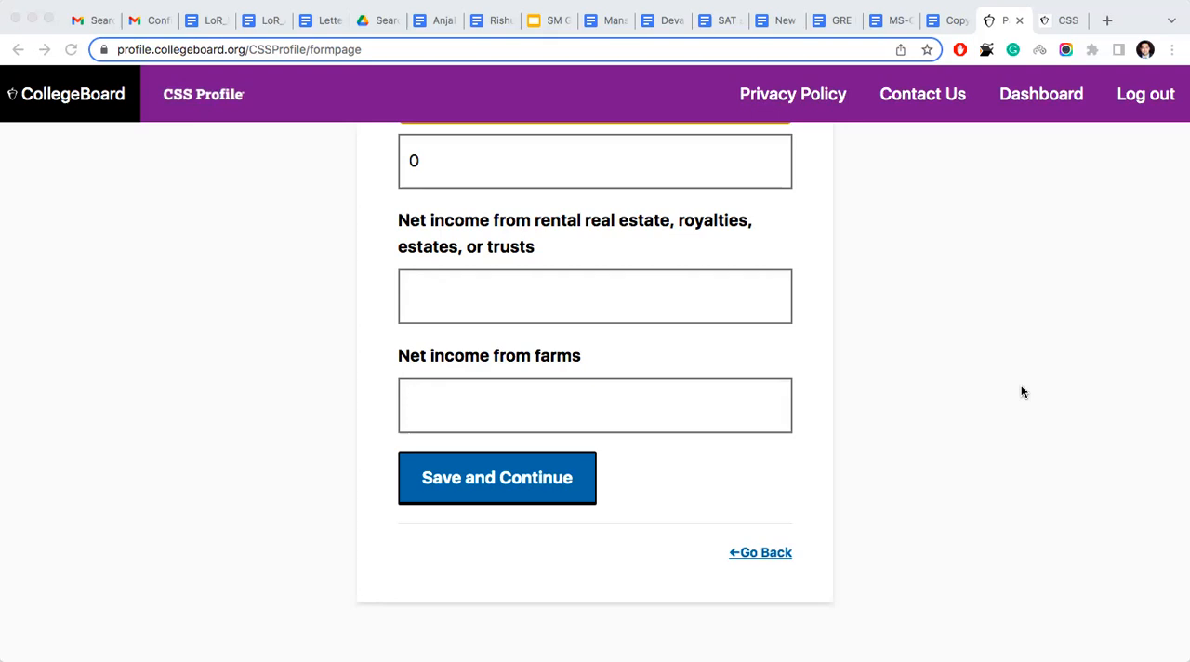
# - Leave the net income from rental real estate and from farms blank and save the page to continue
pyautogui.scroll(2, 694, 272)
pyautogui.scroll(-2, 693, 272)
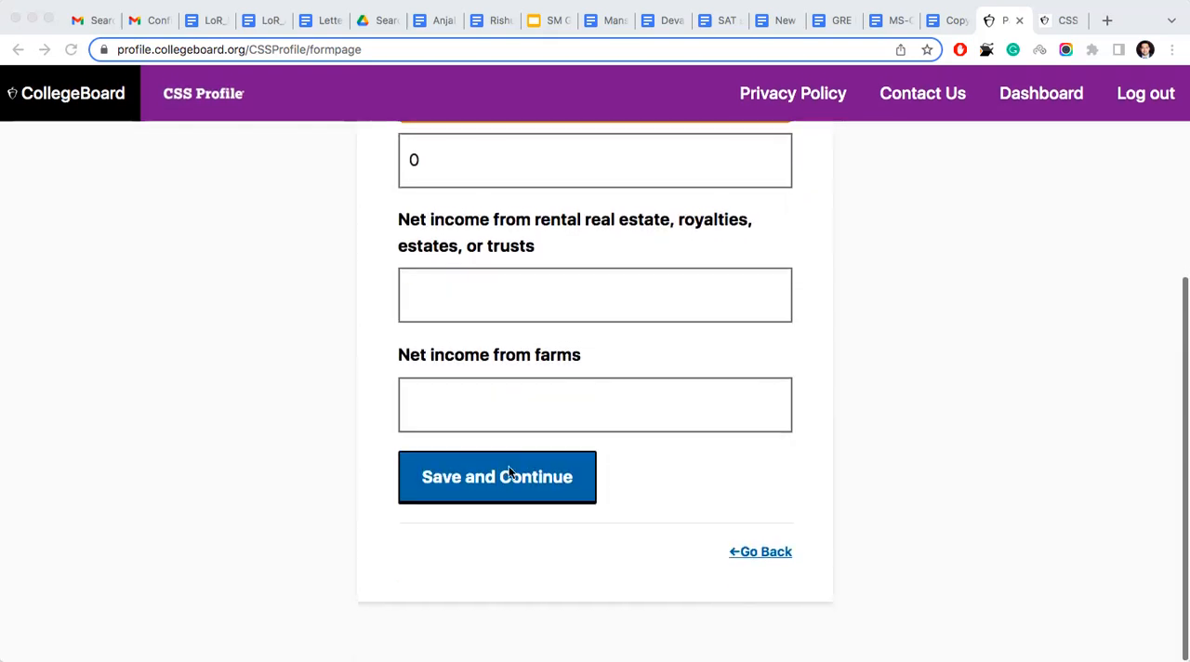
pyautogui.click(503, 477)
pyautogui.click(494, 478)
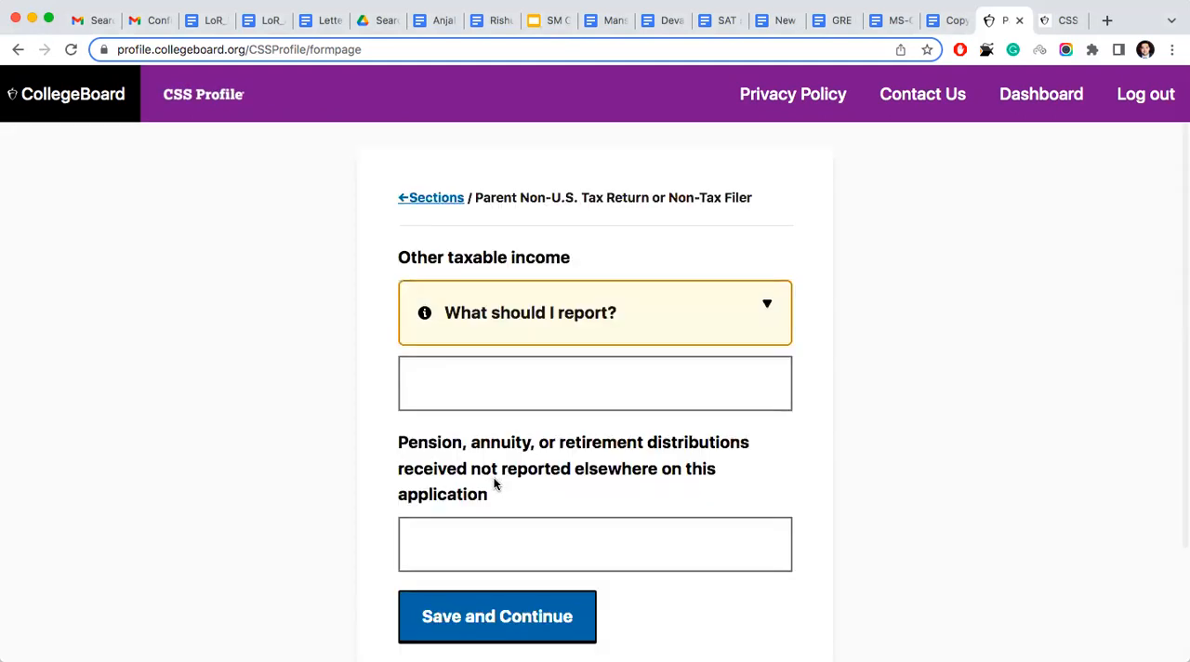
# - Leave other taxable income and pension, annuity or retirement distributions blank and save the page to continue to the taxes question
pyautogui.scroll(-1, 292, 310)
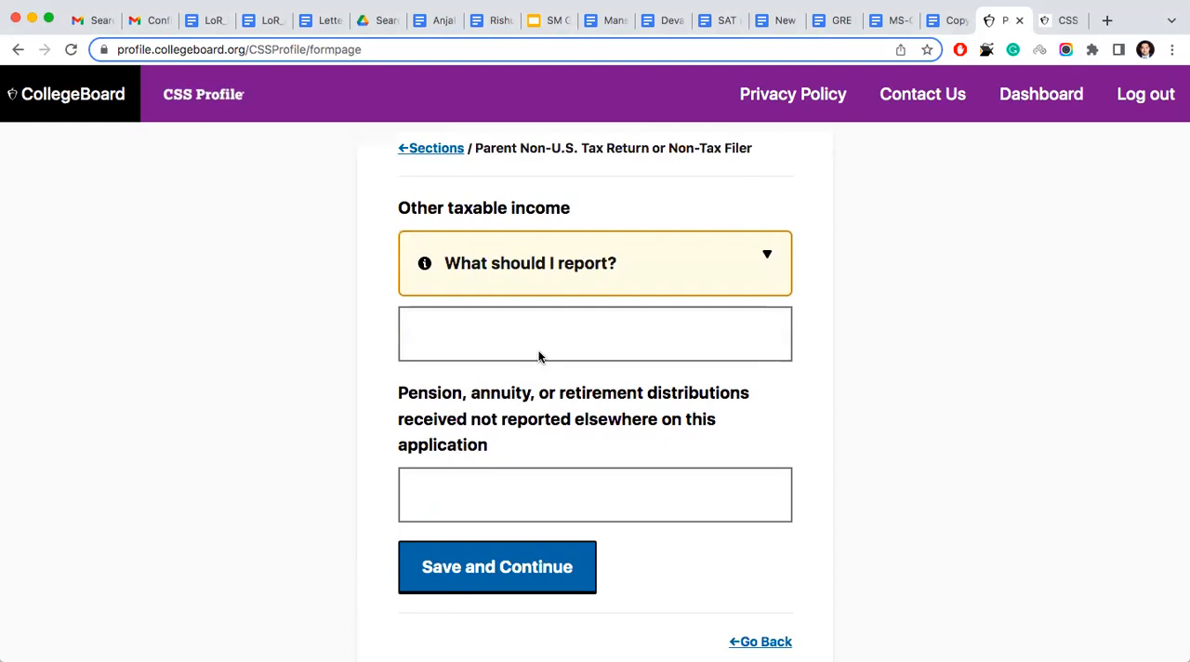
pyautogui.scroll(-1, 537, 351)
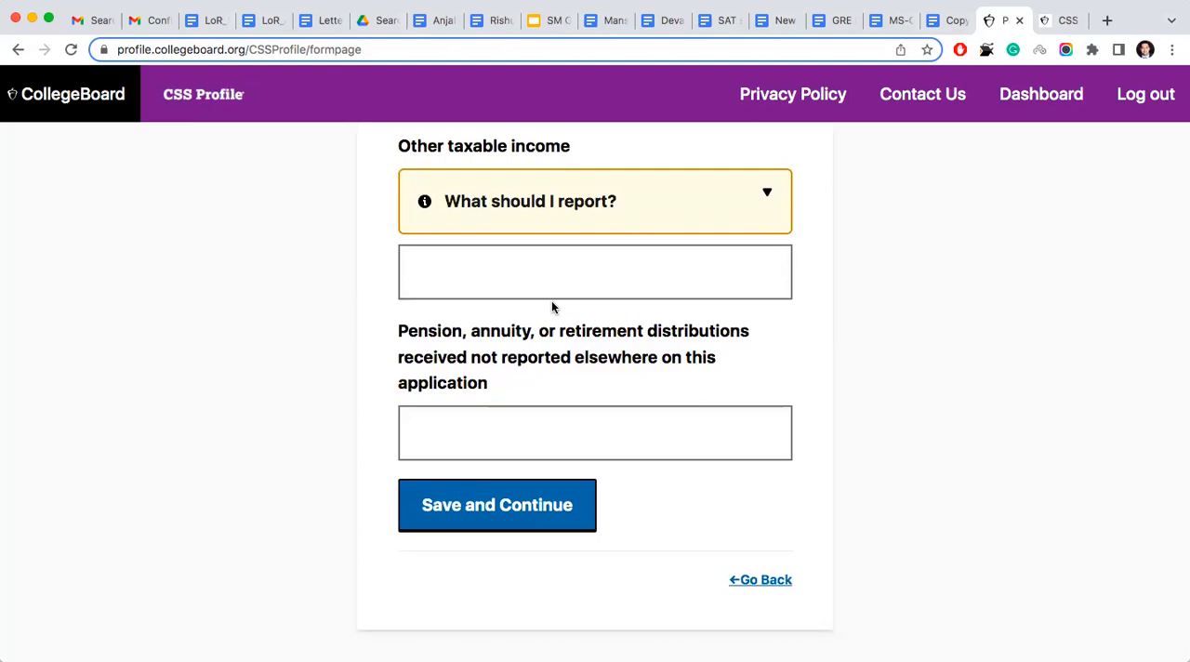
pyautogui.click(490, 519)
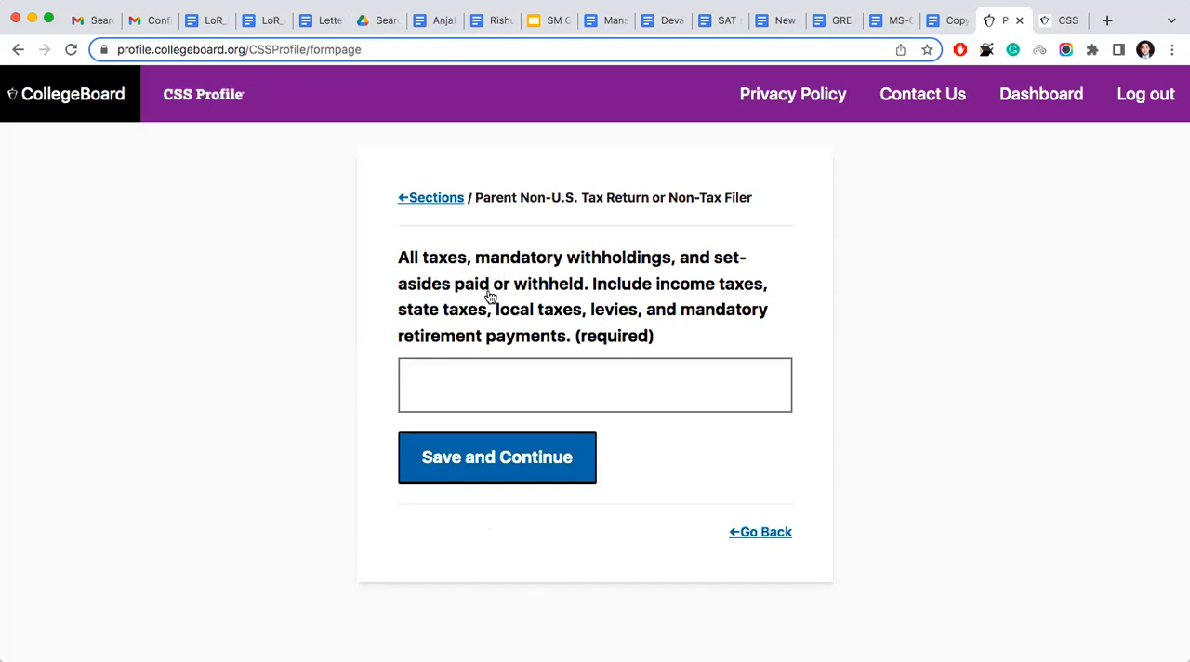
# - Enter 15000 as the total of all taxes, mandatory withholdings and set-asides paid or withheld
pyautogui.click(479, 387)
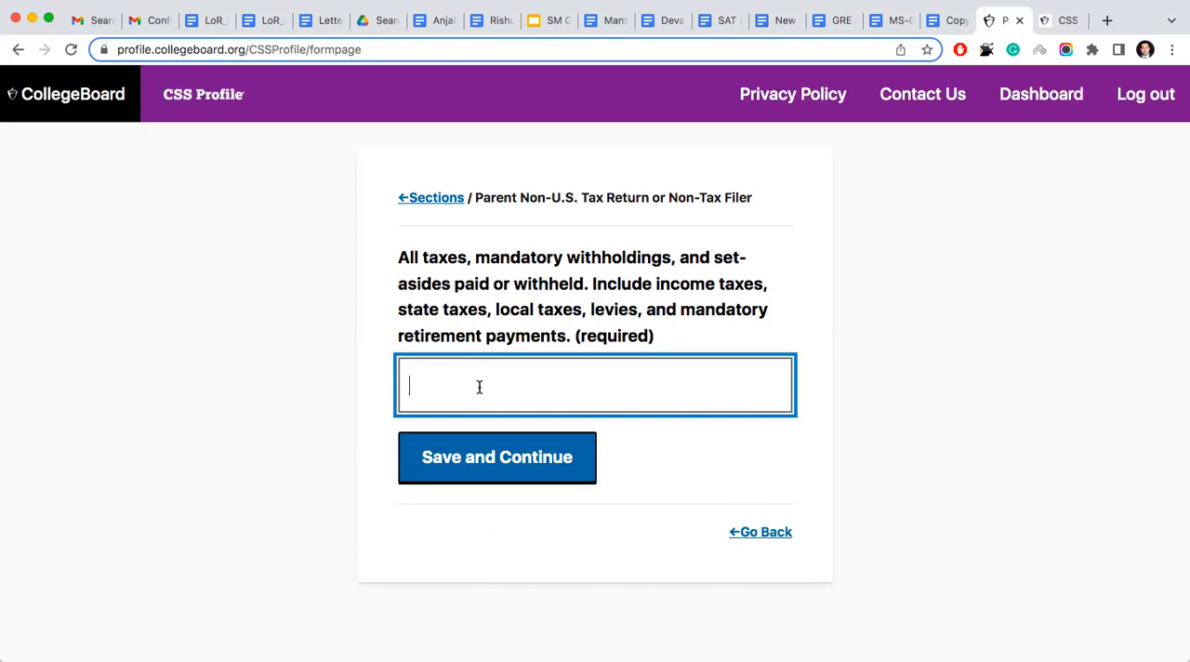
pyautogui.write('15000')
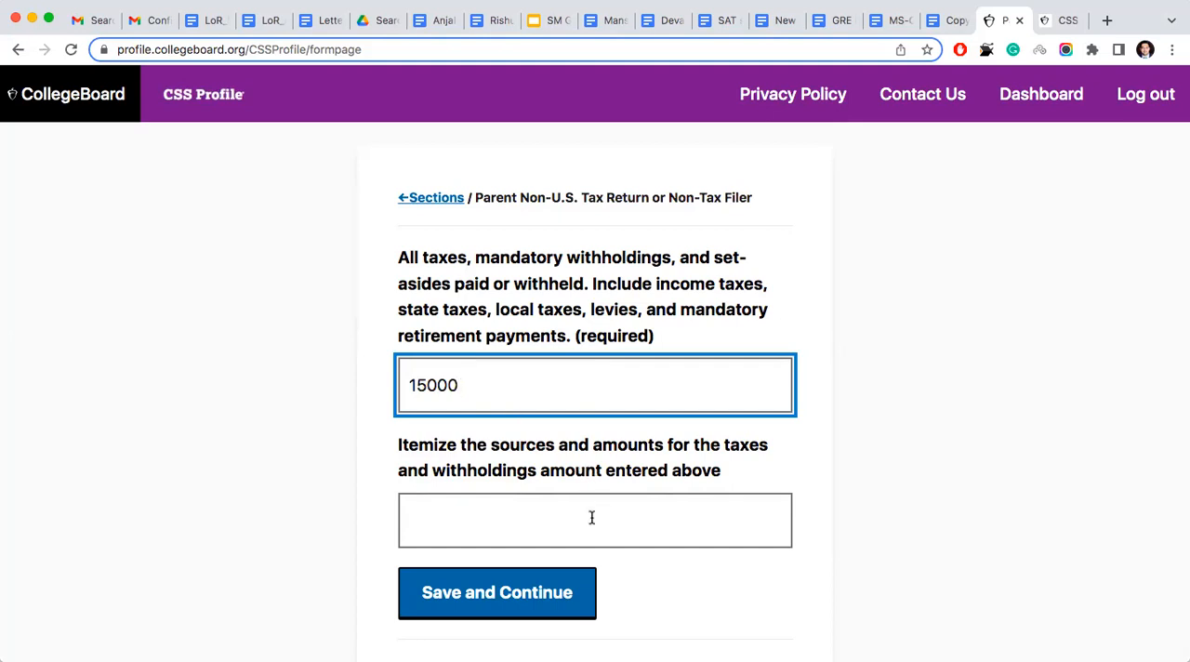
# - Itemize the taxes and withholdings source as "Indian Income tax return 2021" and save the page
pyautogui.click(523, 516)
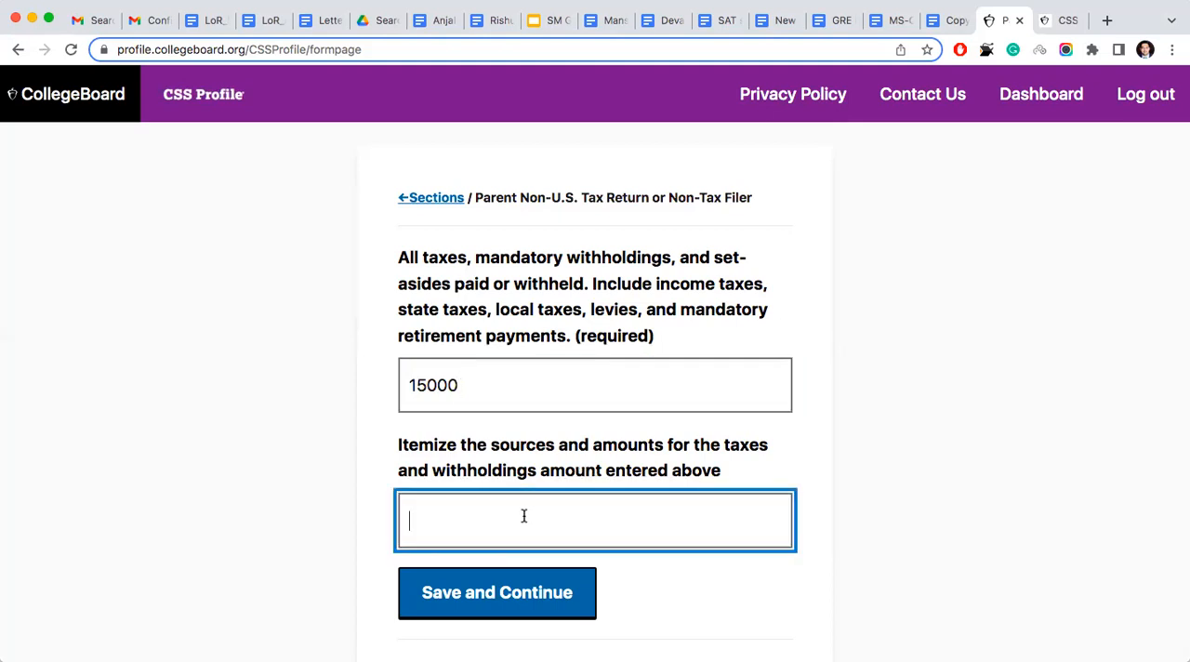
pyautogui.write('Indian Income t')
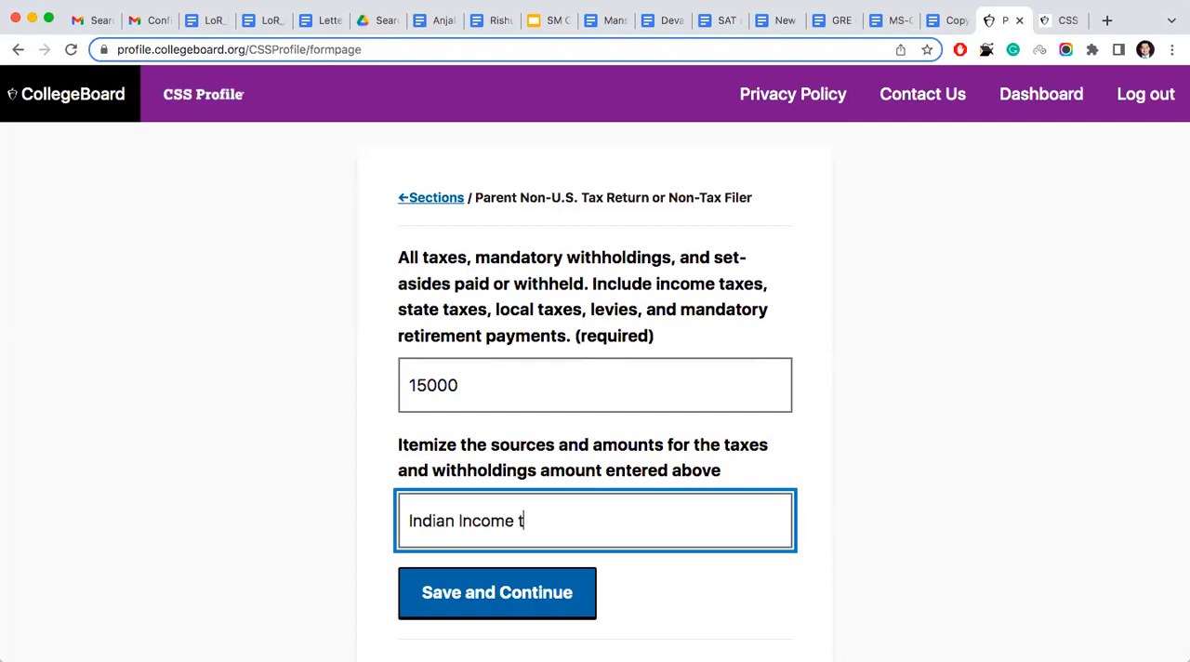
pyautogui.write('ax return 2021')
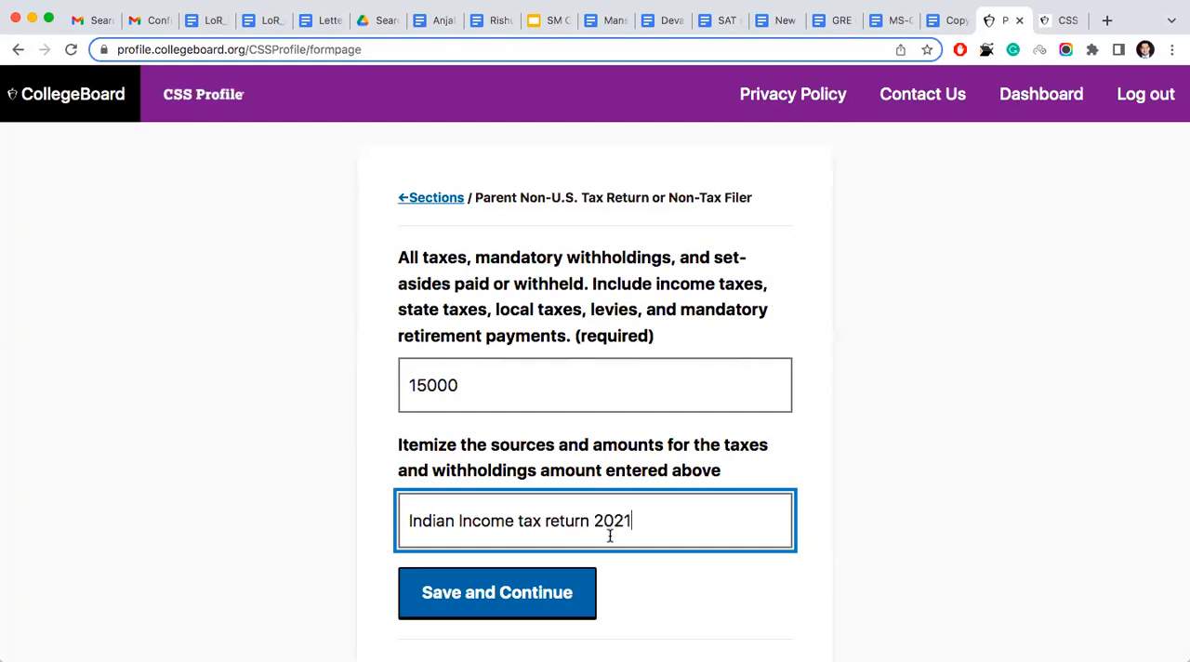
pyautogui.click(544, 592)
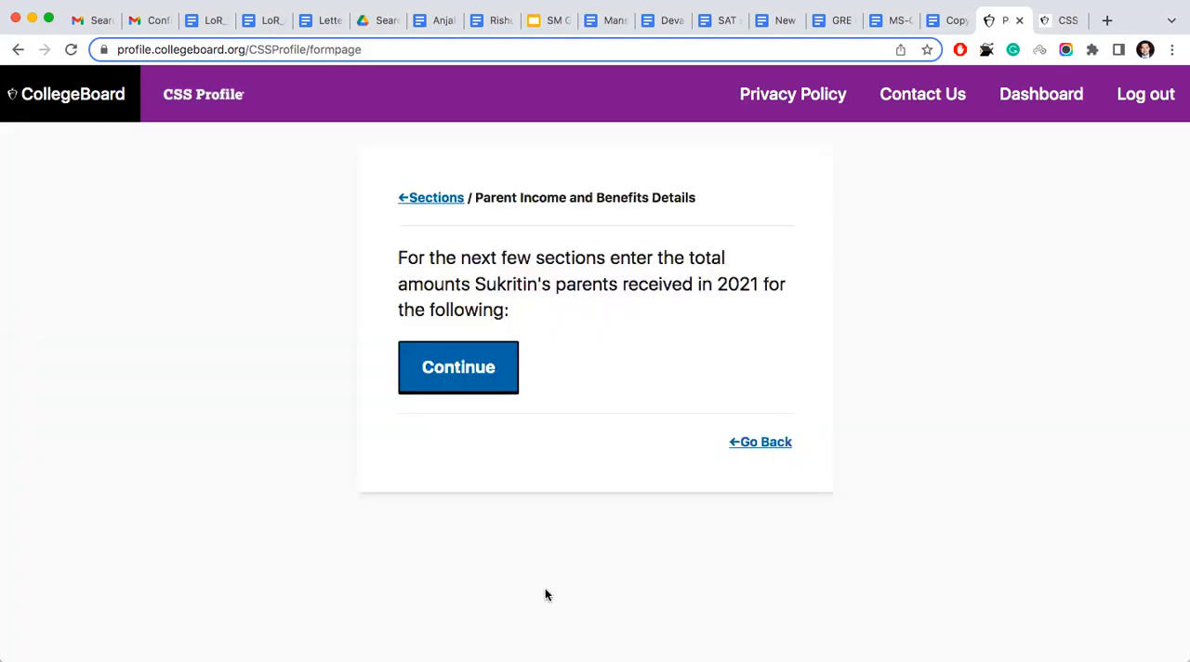
# - Continue past the Parent Income and Benefits Details introduction, report 0 for alimony received and save the page
pyautogui.click(471, 359)
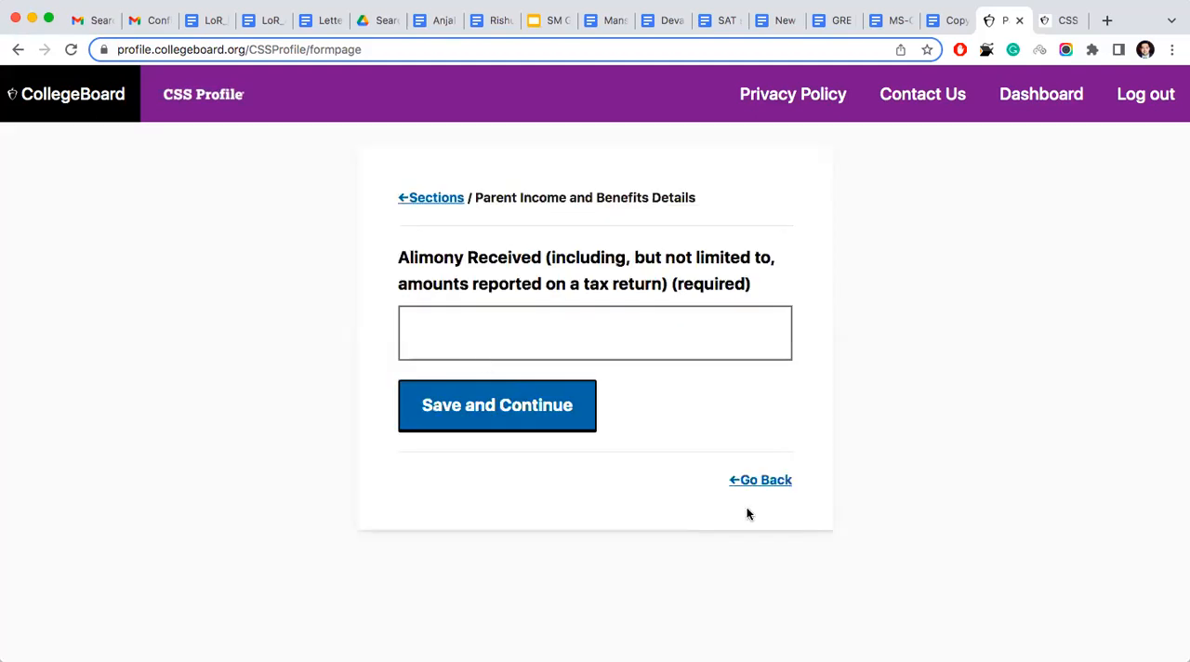
pyautogui.click(752, 480)
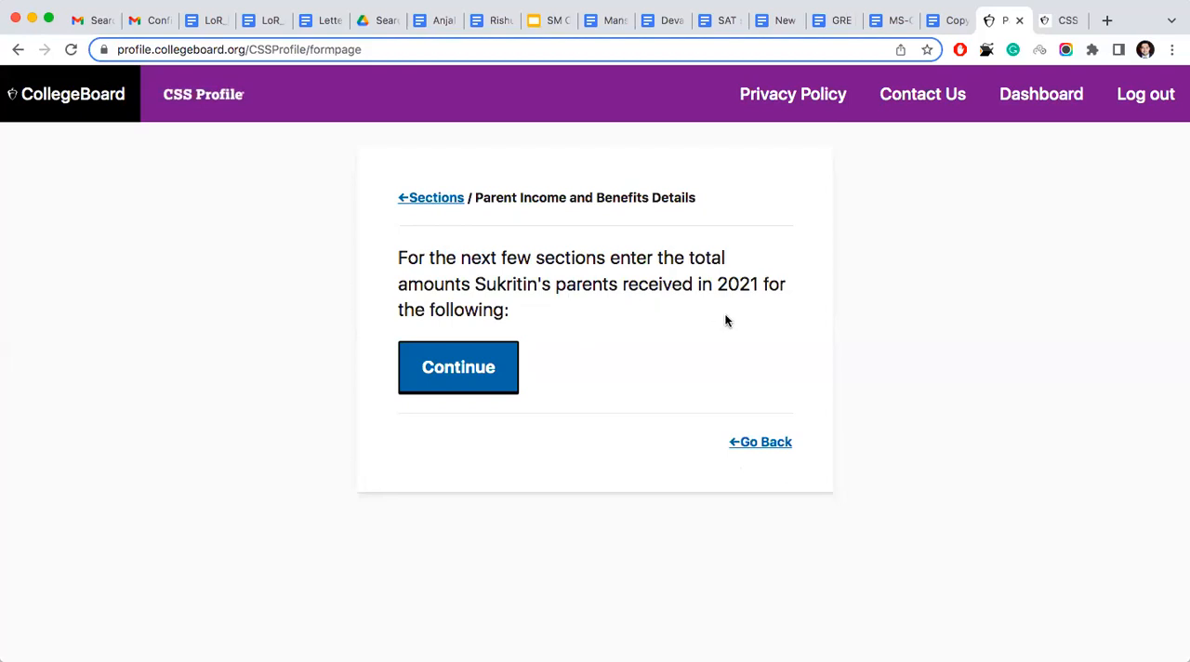
pyautogui.click(465, 349)
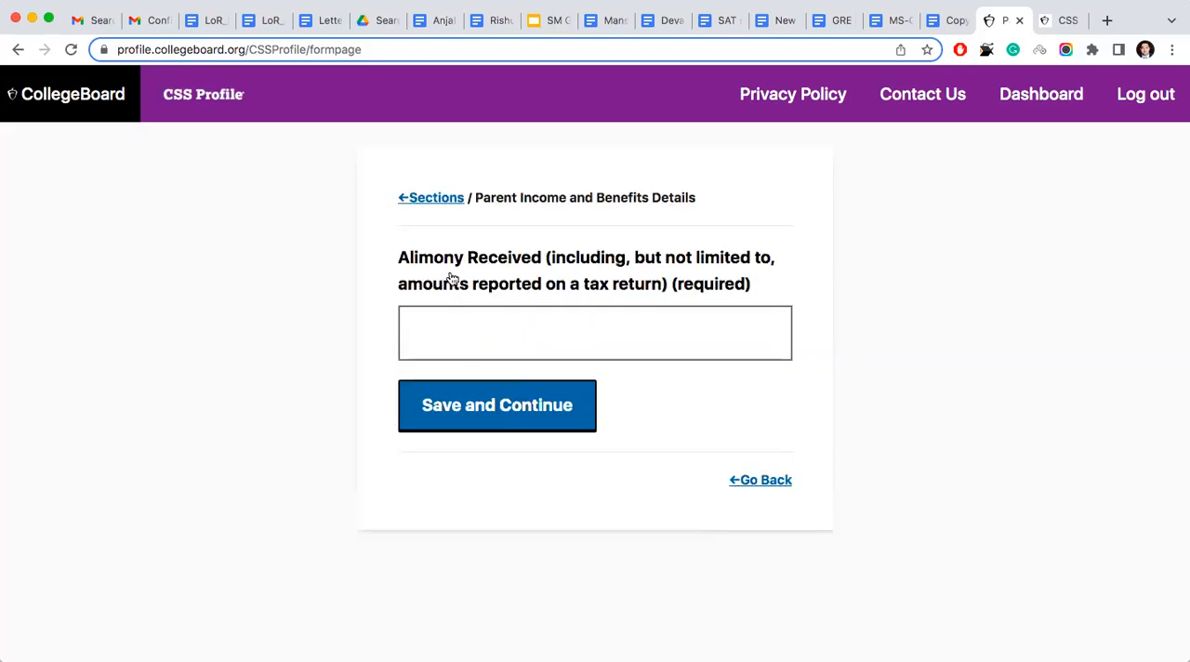
pyautogui.click(531, 339)
pyautogui.write('0')
pyautogui.click(524, 418)
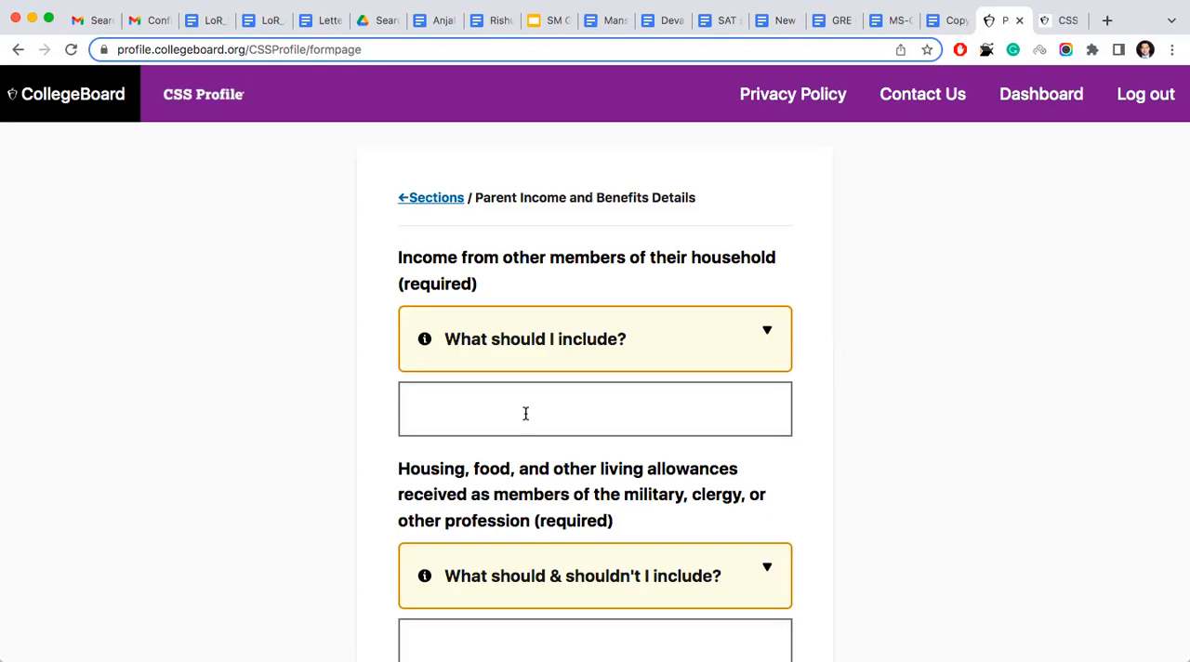
# - Expand the guidance on income from other members of the parents' household and enter 0 for that amount
pyautogui.scroll(-1, 526, 412)
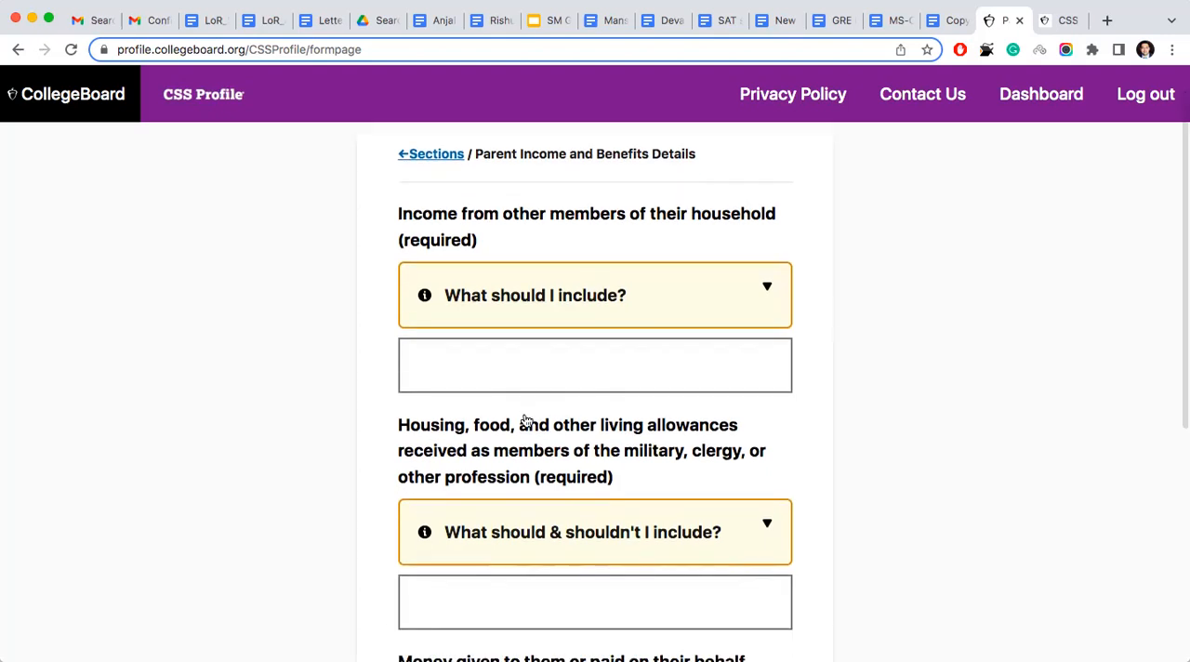
pyautogui.click(621, 316)
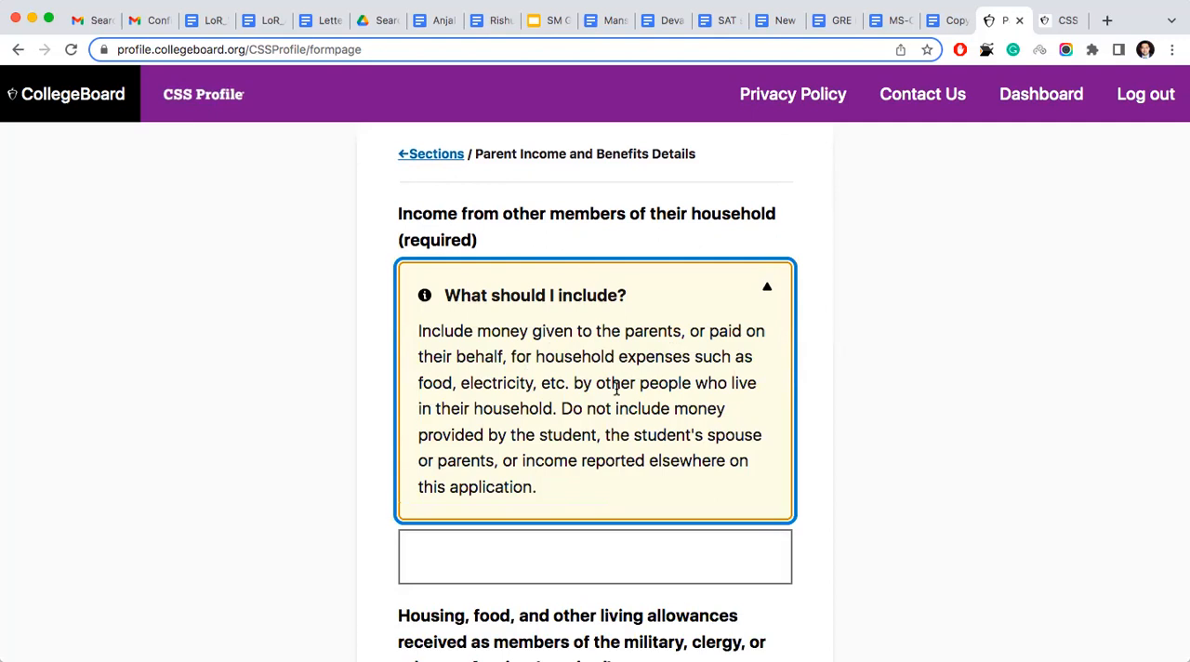
pyautogui.scroll(-1, 616, 390)
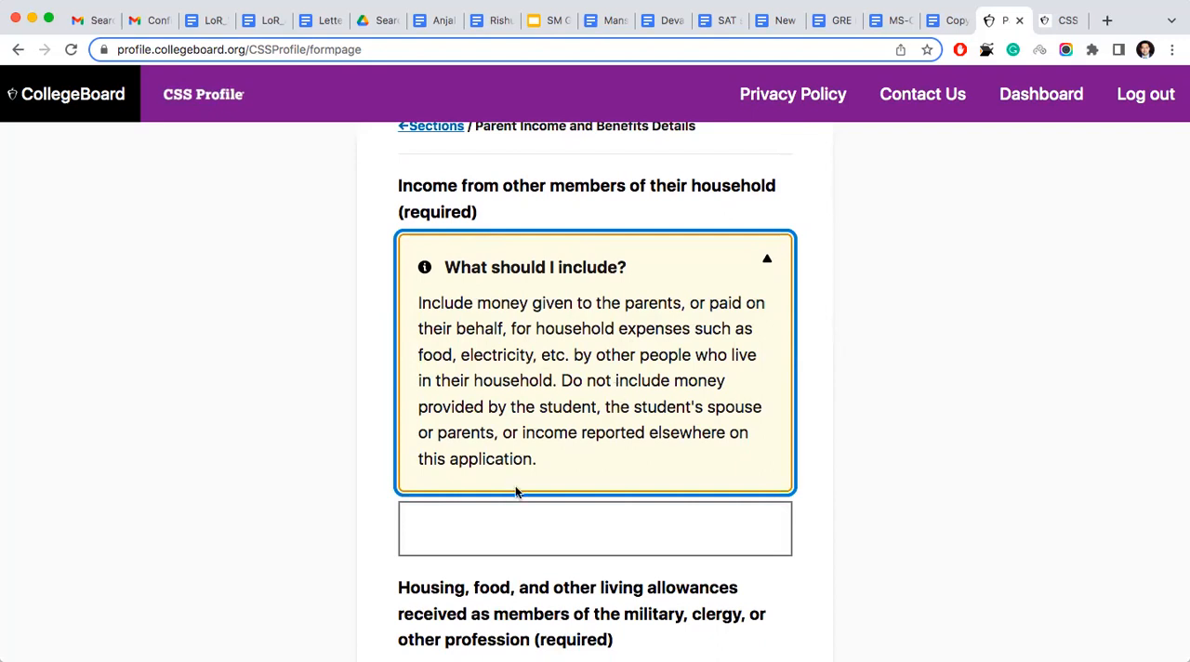
pyautogui.click(497, 523)
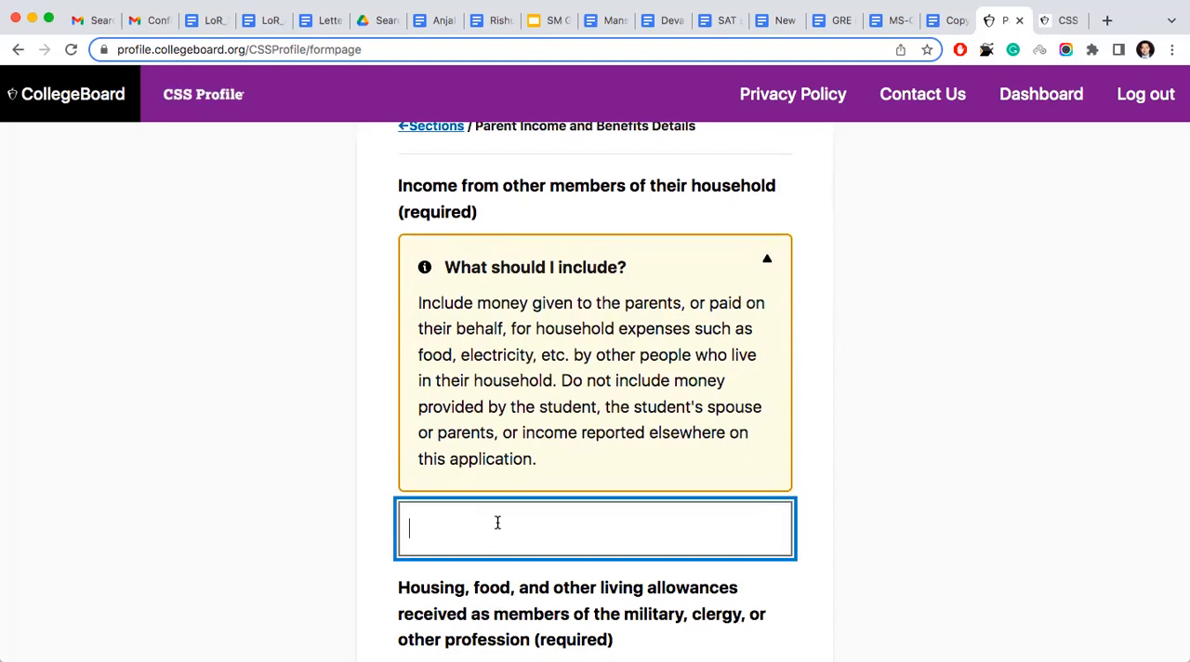
pyautogui.write('0')
# - Enter 0 for housing, food and other living allowances received as members of the military, clergy or other profession
pyautogui.scroll(-1, 595, 391)
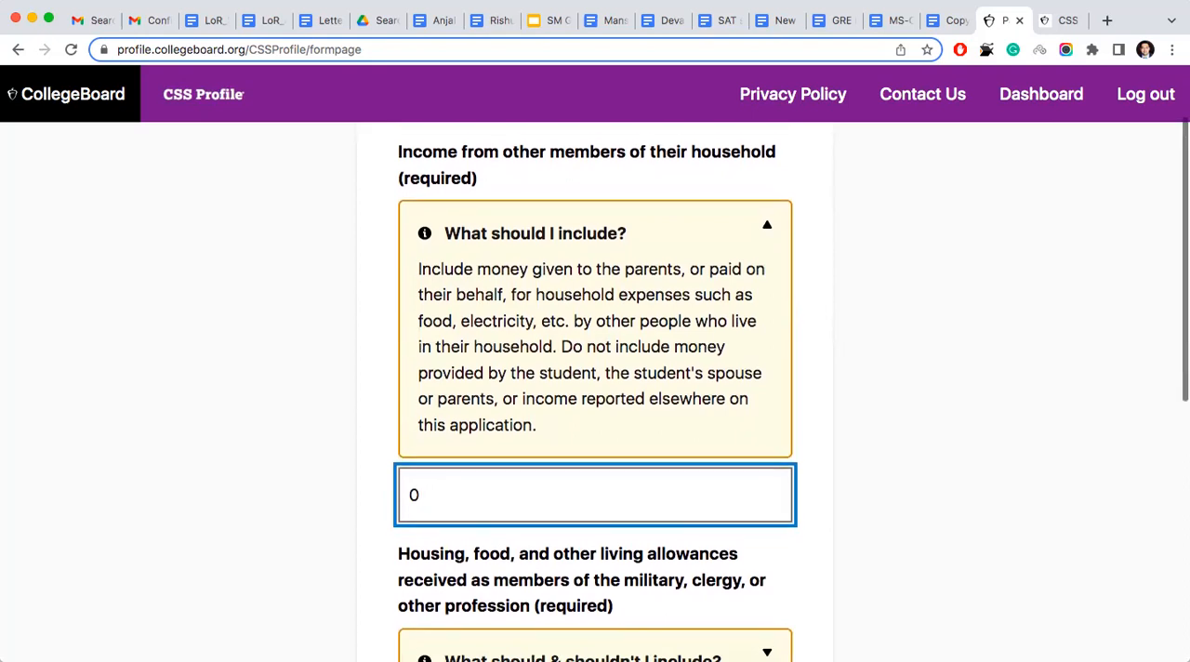
pyautogui.scroll(-3, 595, 391)
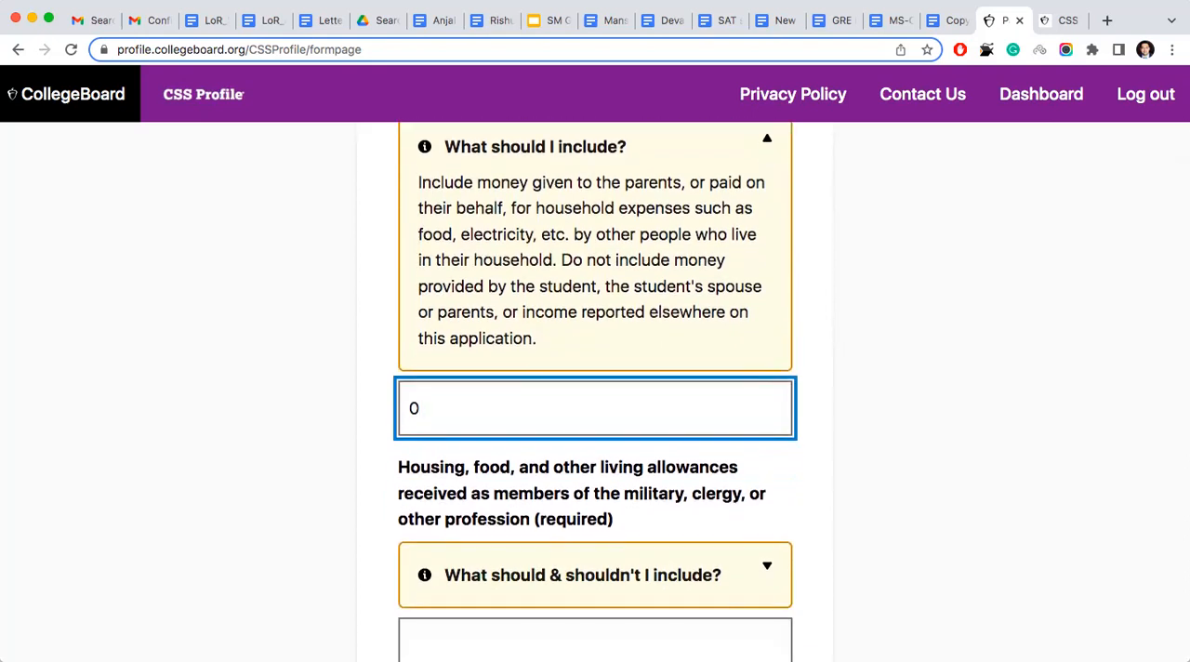
pyautogui.scroll(-5, 595, 390)
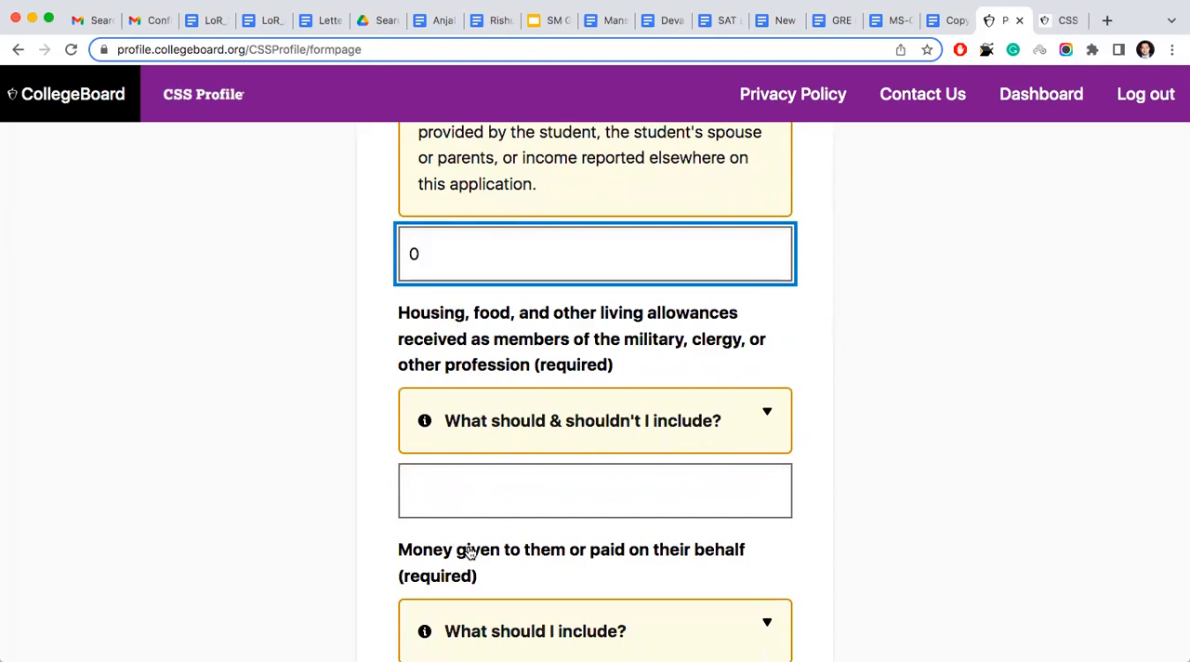
pyautogui.click(475, 493)
pyautogui.write('0')
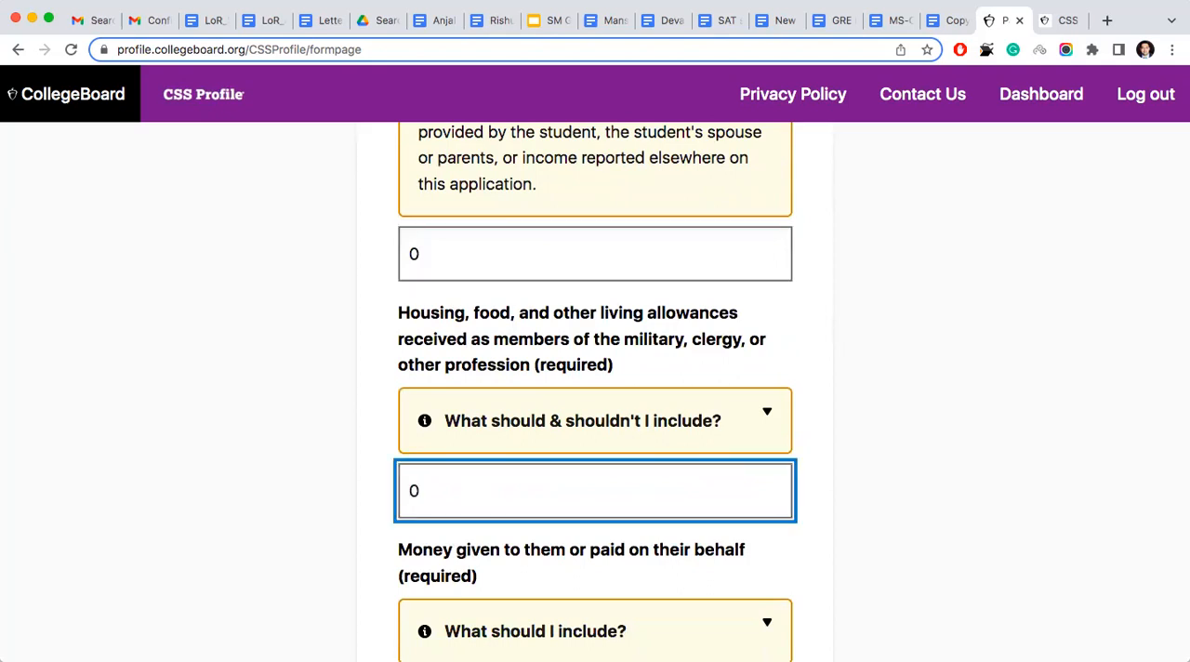
# - Enter 0 for money given to the parents or paid on their behalf and save the page
pyautogui.scroll(-6, 595, 390)
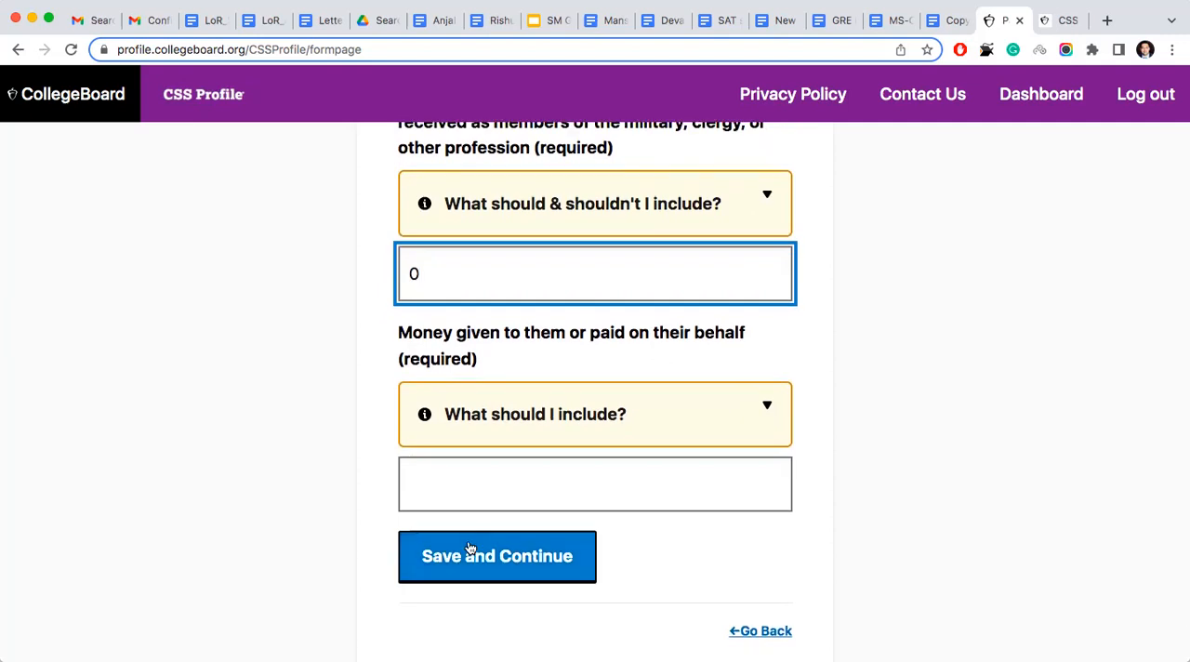
pyautogui.click(475, 491)
pyautogui.write('0')
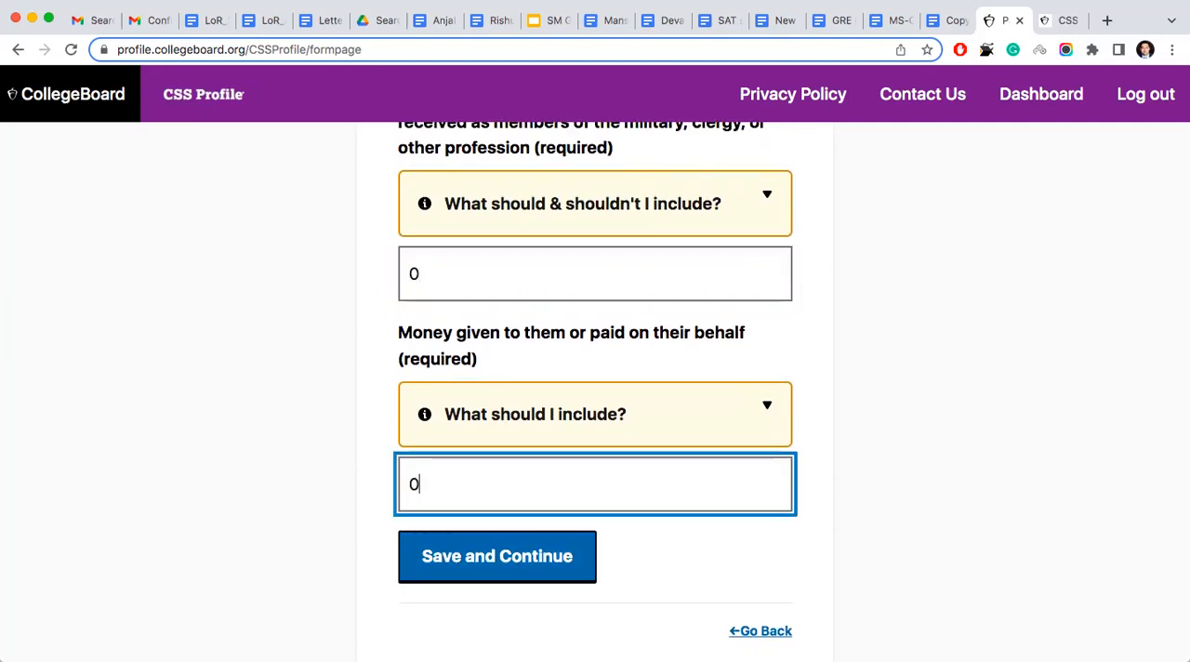
pyautogui.click(516, 561)
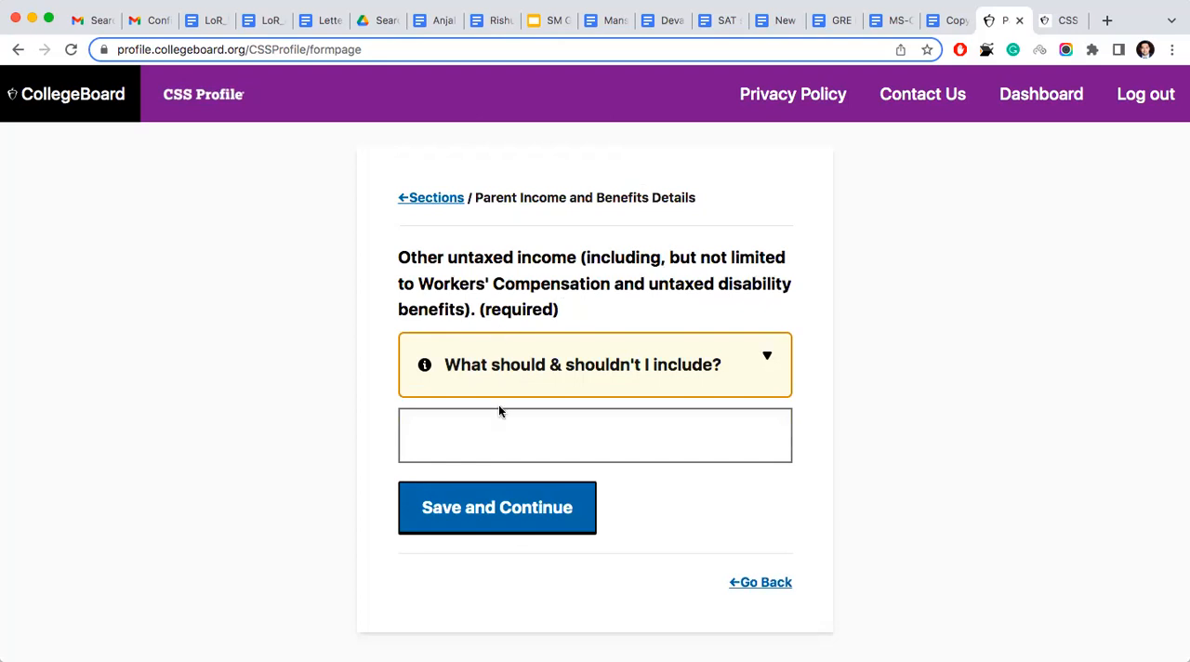
# - Enter 0 for other untaxed income, including Workers' Compensation and untaxed disability benefits, and save the page
pyautogui.click(504, 435)
pyautogui.write('0')
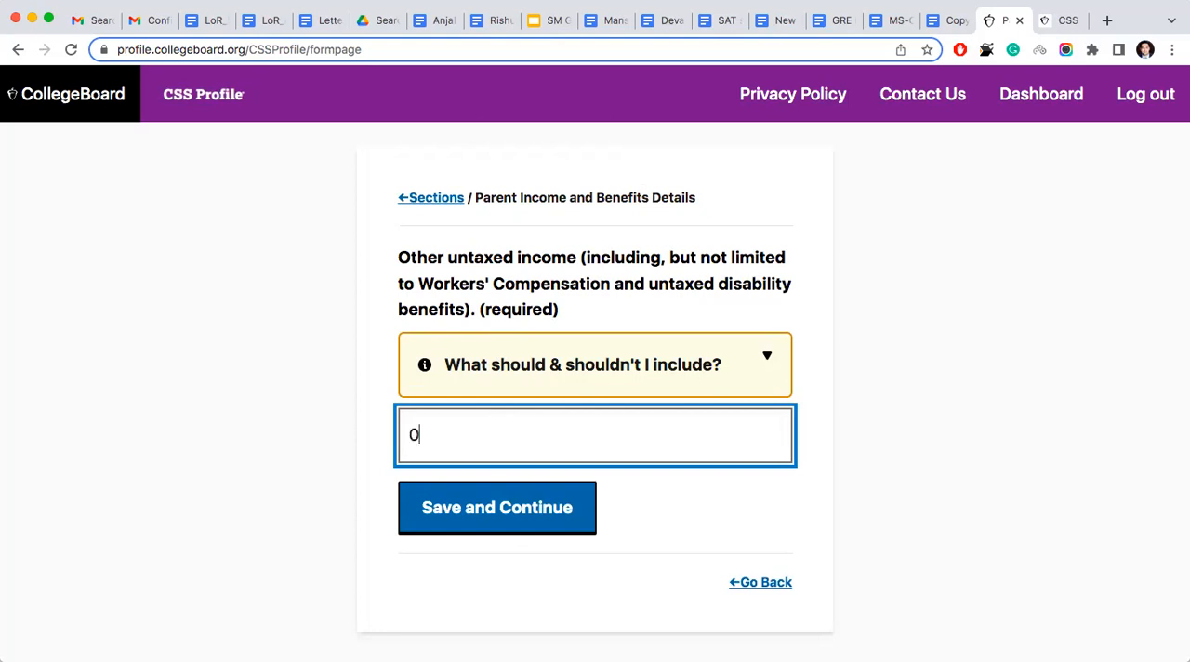
pyautogui.click(507, 507)
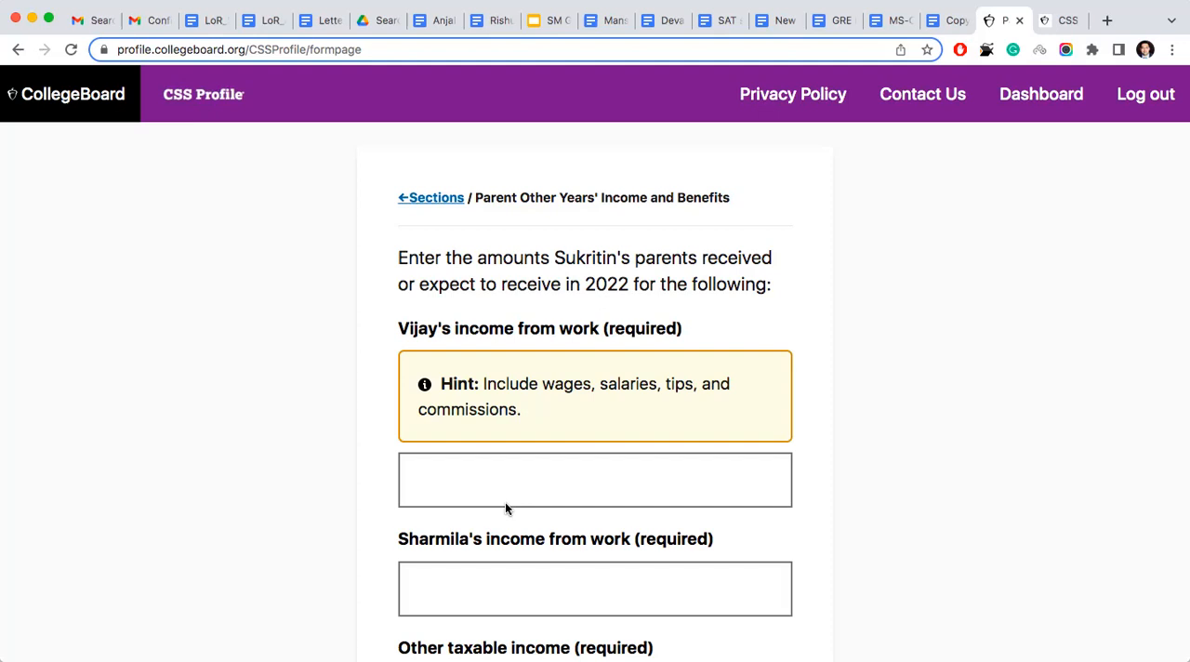
# - Enter 850000 as the first listed parent's expected income from work in 2022
pyautogui.scroll(-3, 505, 508)
pyautogui.scroll(2, 505, 508)
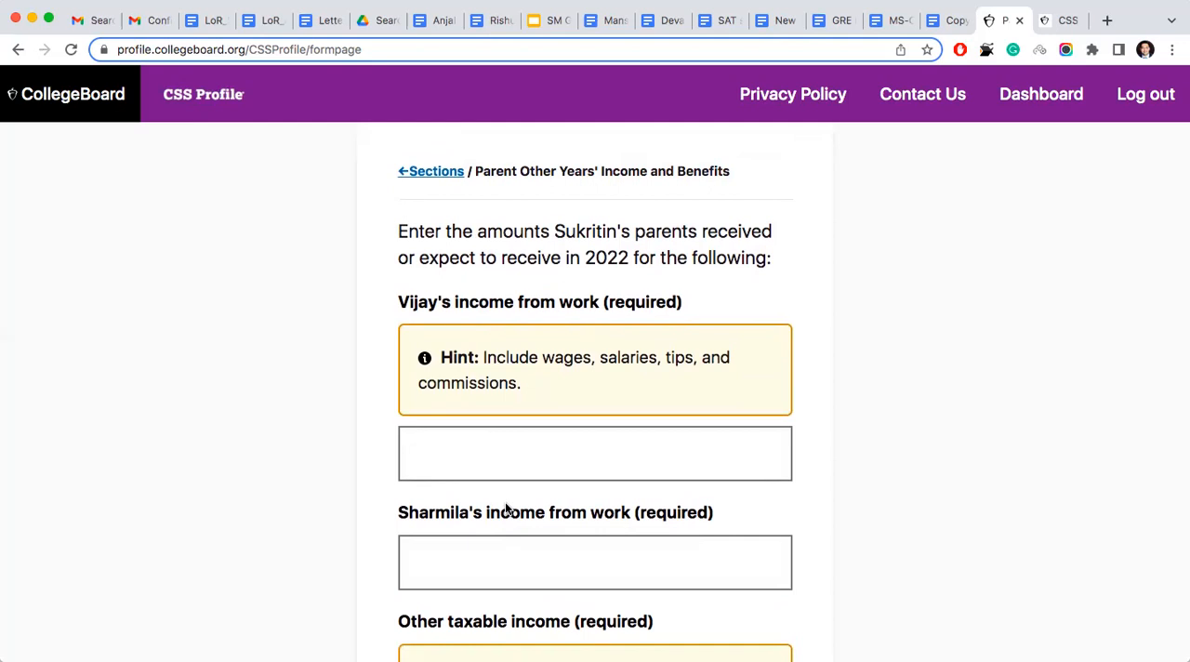
pyautogui.scroll(-1, 505, 508)
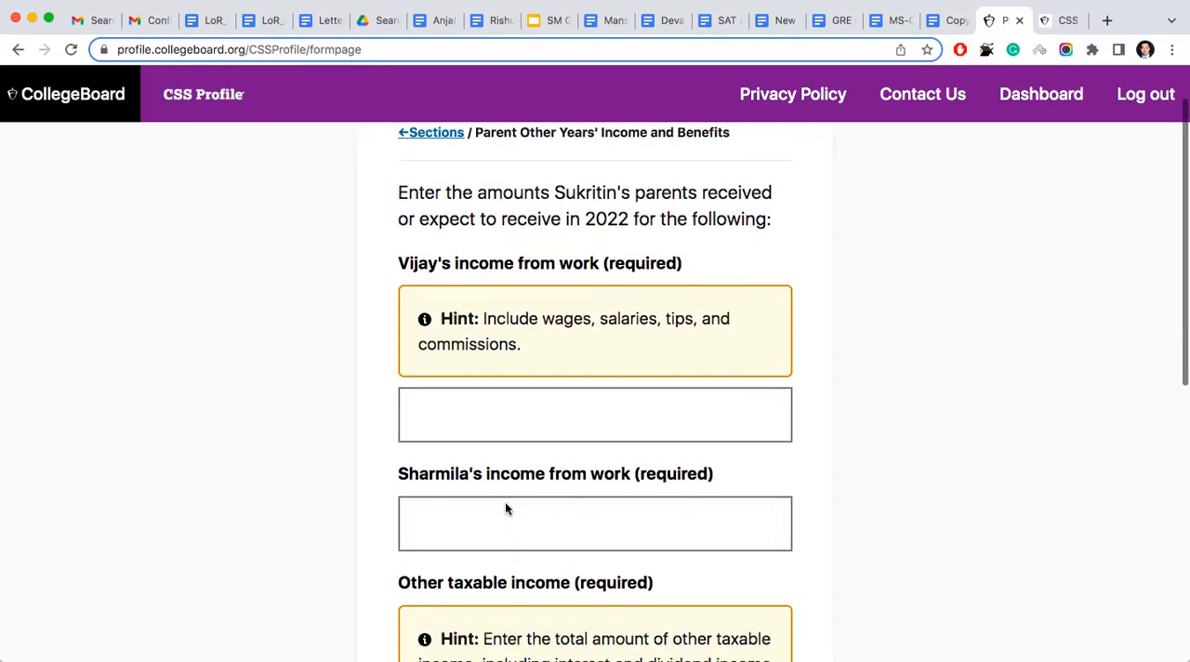
pyautogui.click(522, 402)
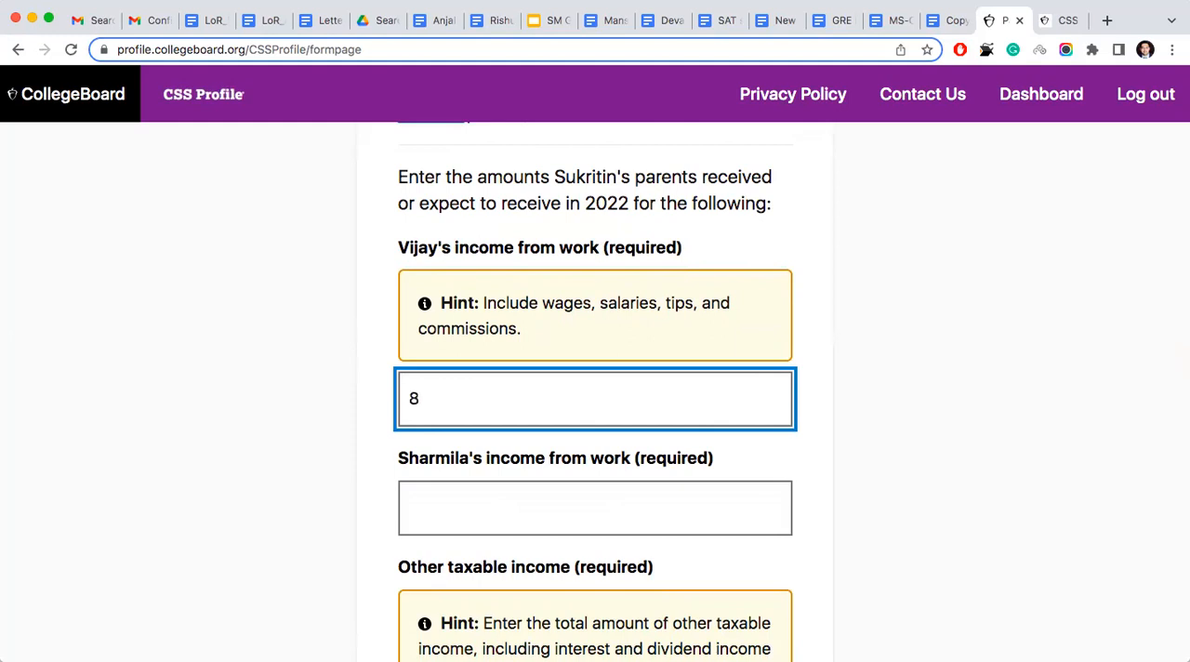
pyautogui.write('50000')
# - Enter 440000 as the second listed parent's expected income from work in 2022
pyautogui.click(539, 511)
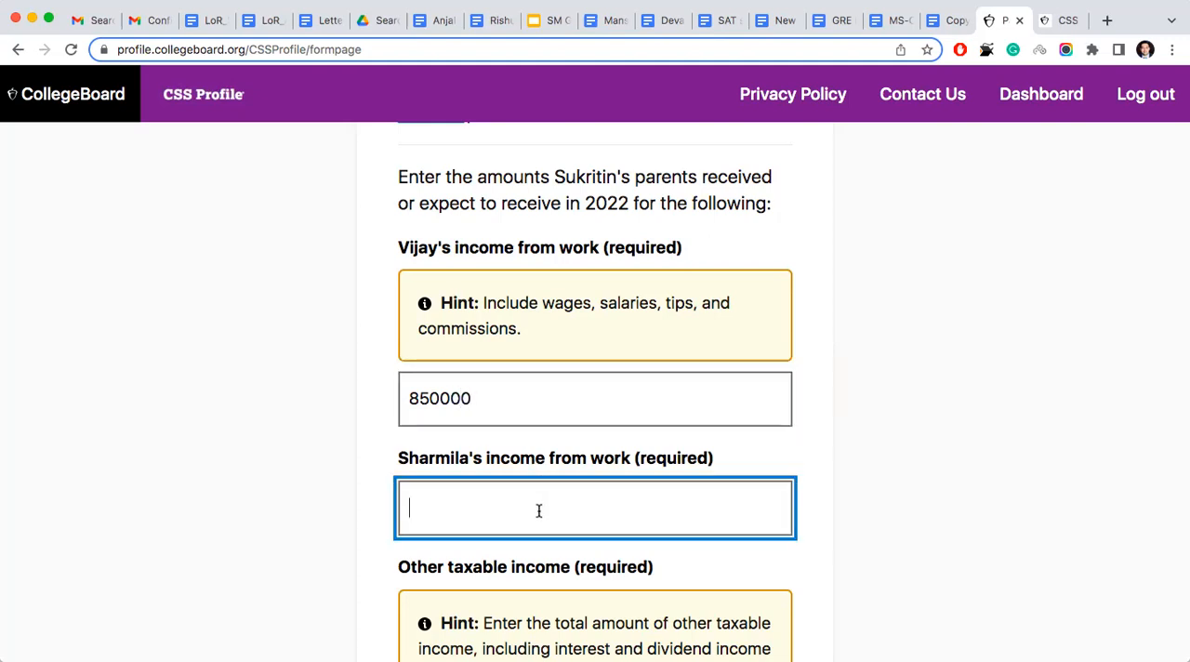
pyautogui.write('4')
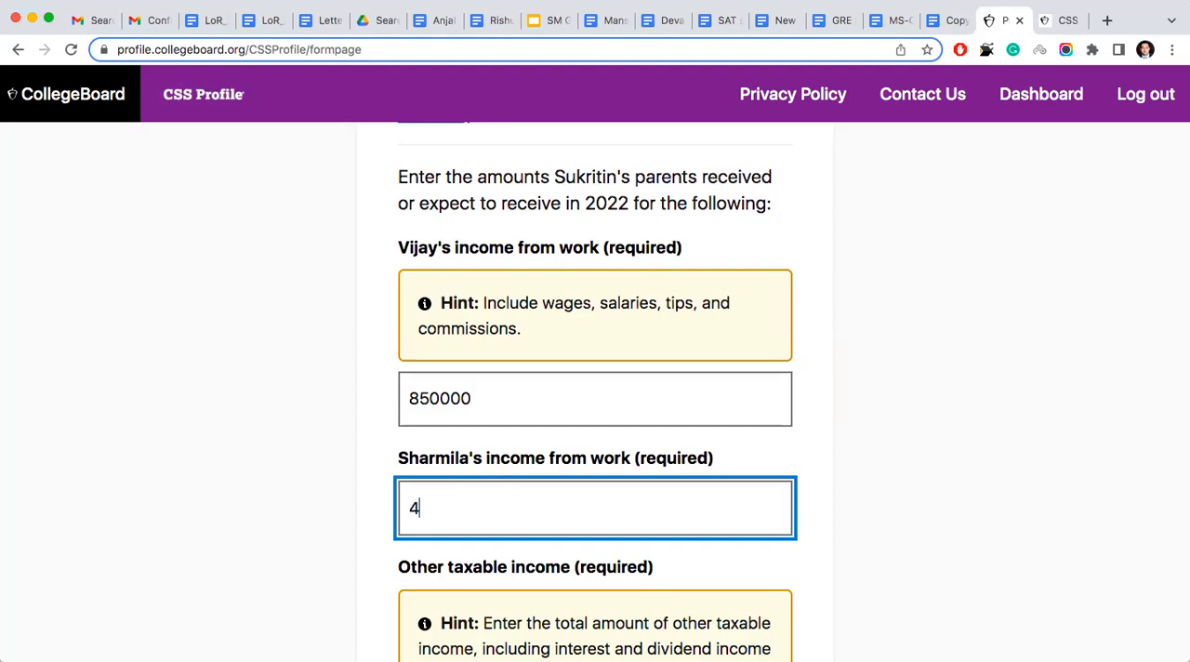
pyautogui.write('40000')
# - Enter 0 for the other taxable income the parents expect to report for 2022
pyautogui.scroll(-5, 536, 424)
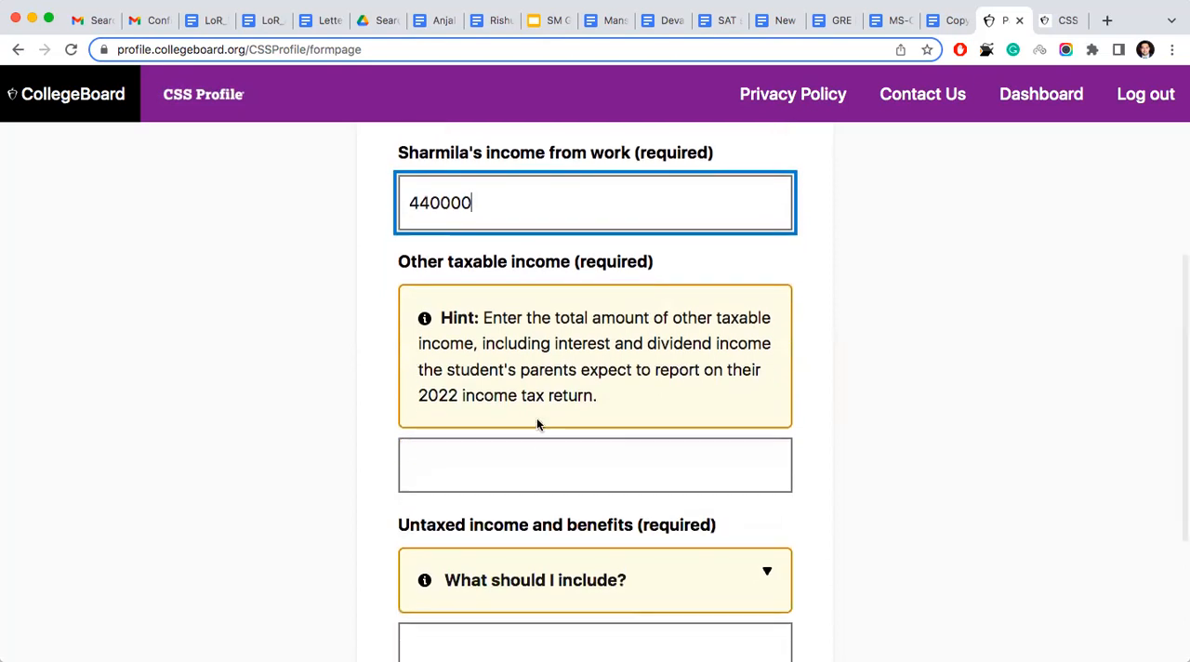
pyautogui.click(528, 477)
pyautogui.write('0')
pyautogui.scroll(-3, 532, 465)
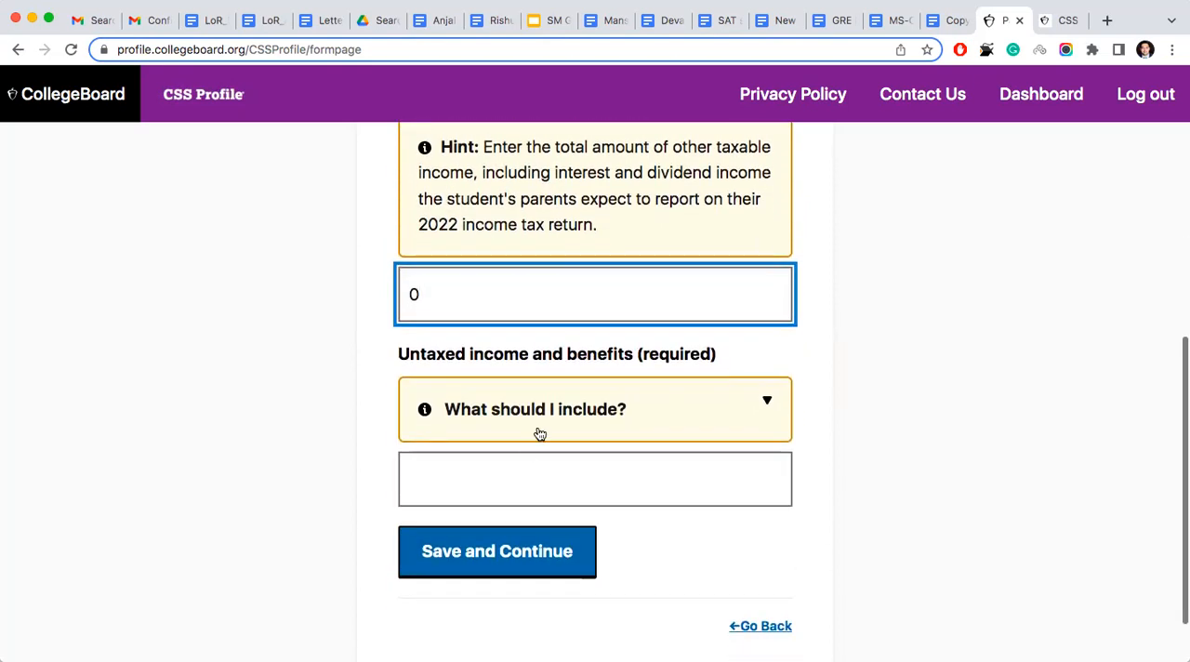
# - Enter 0 for the parents' expected 2022 untaxed income and benefits, and save the page
pyautogui.click(499, 484)
pyautogui.write('0')
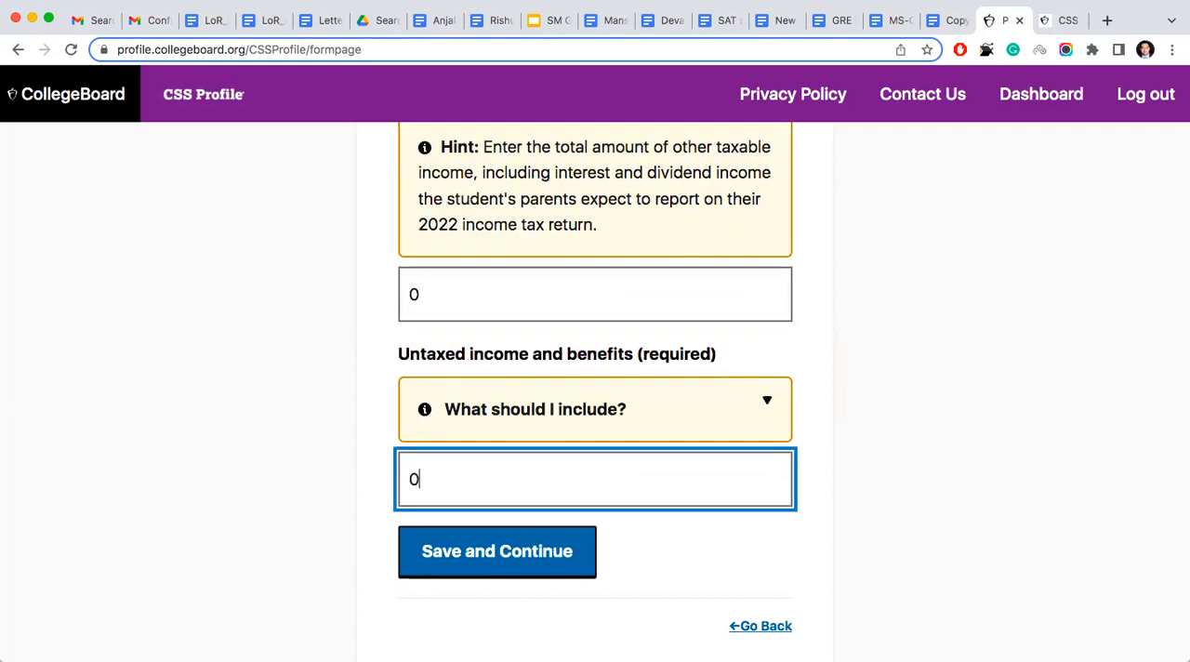
pyautogui.click(471, 558)
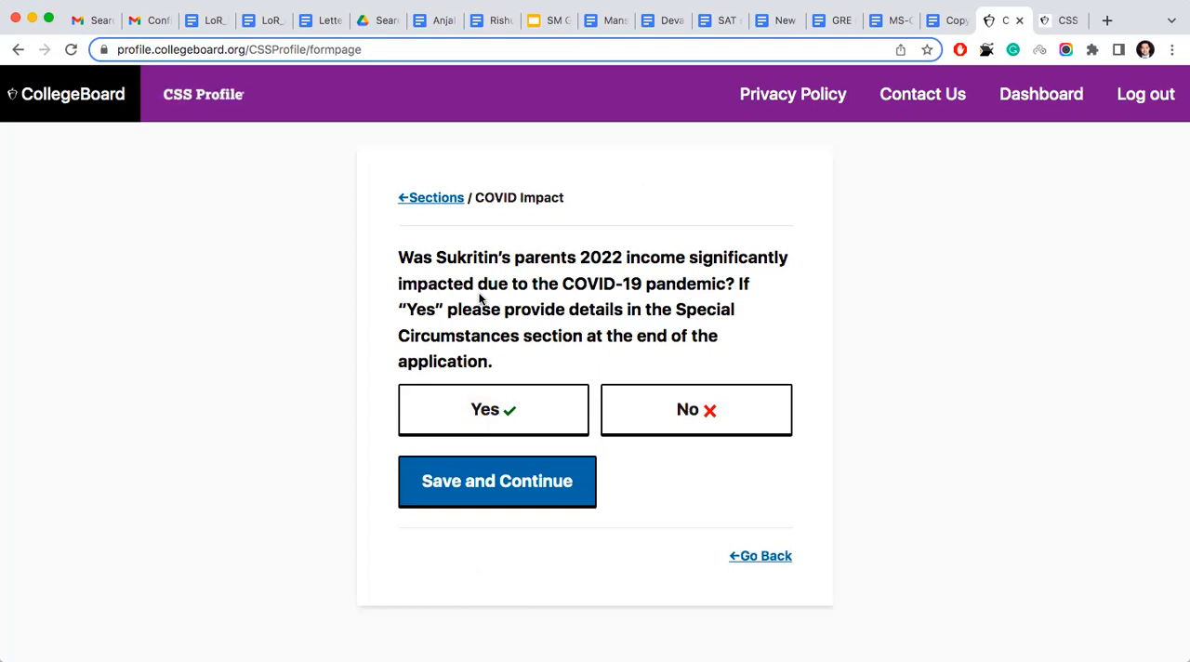
# - Answer No to the COVID-19 impact on 2022 income and No to a significant 2023 income change, saving each answer
pyautogui.click(695, 422)
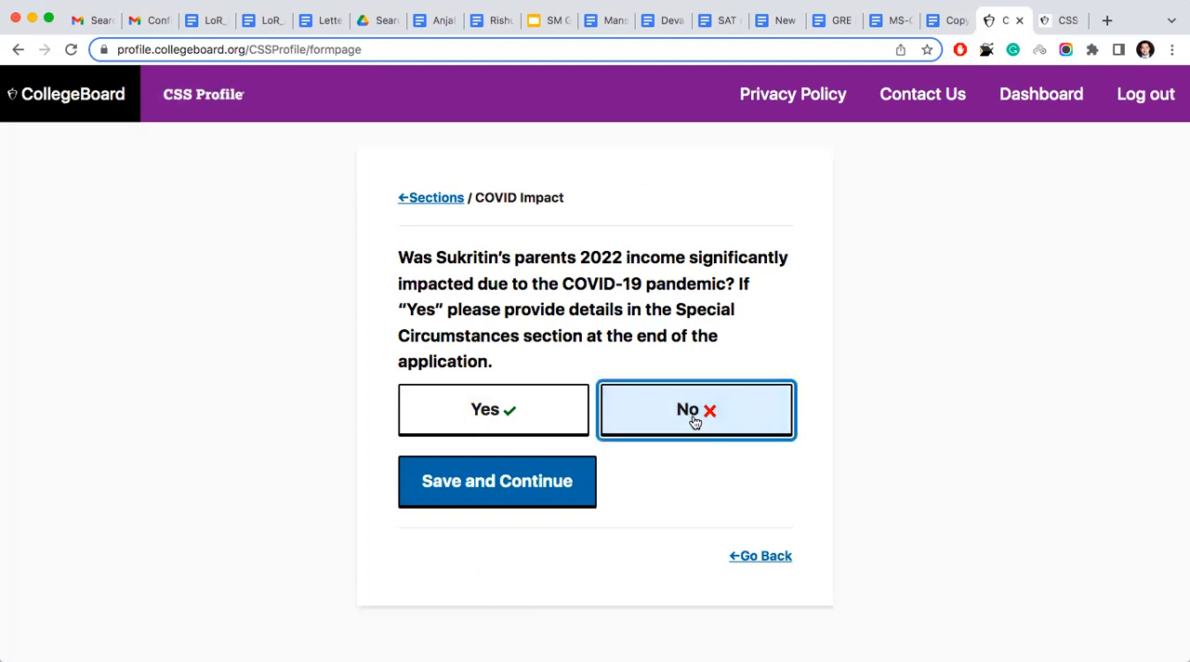
pyautogui.click(531, 470)
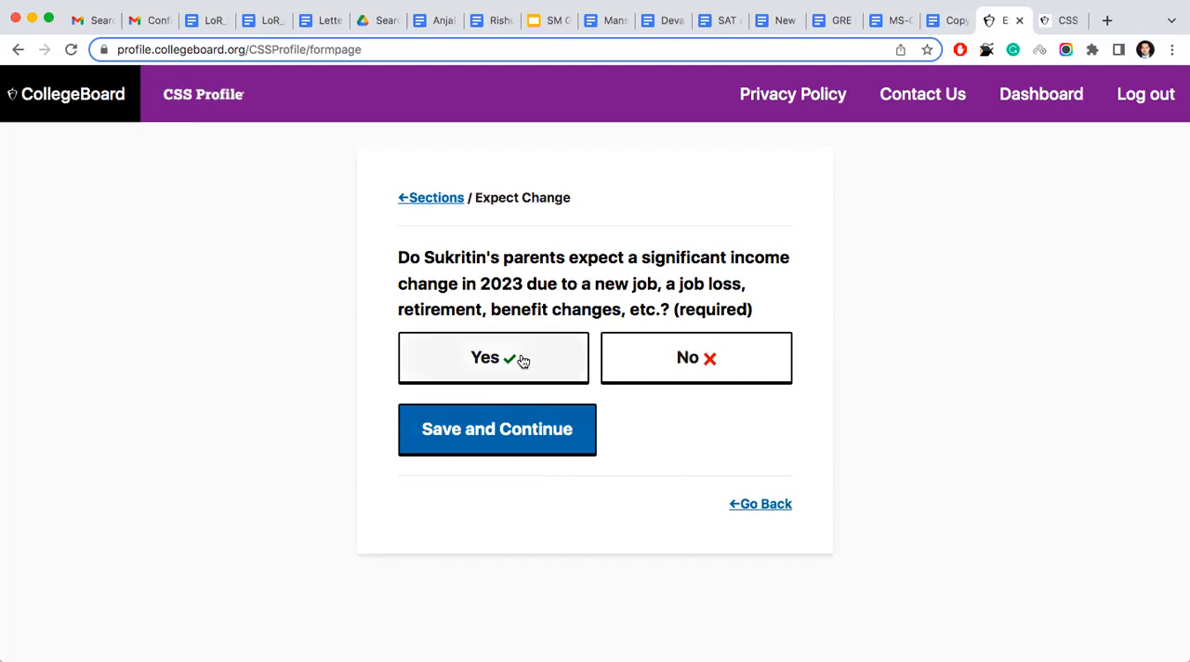
pyautogui.click(673, 363)
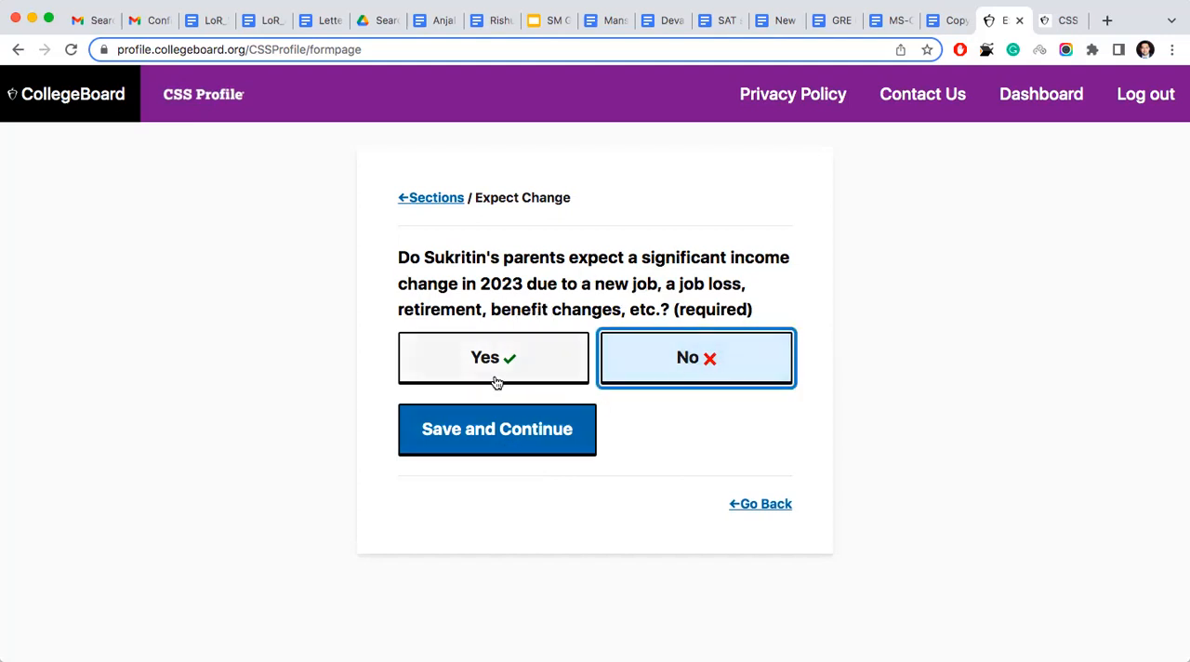
pyautogui.click(502, 431)
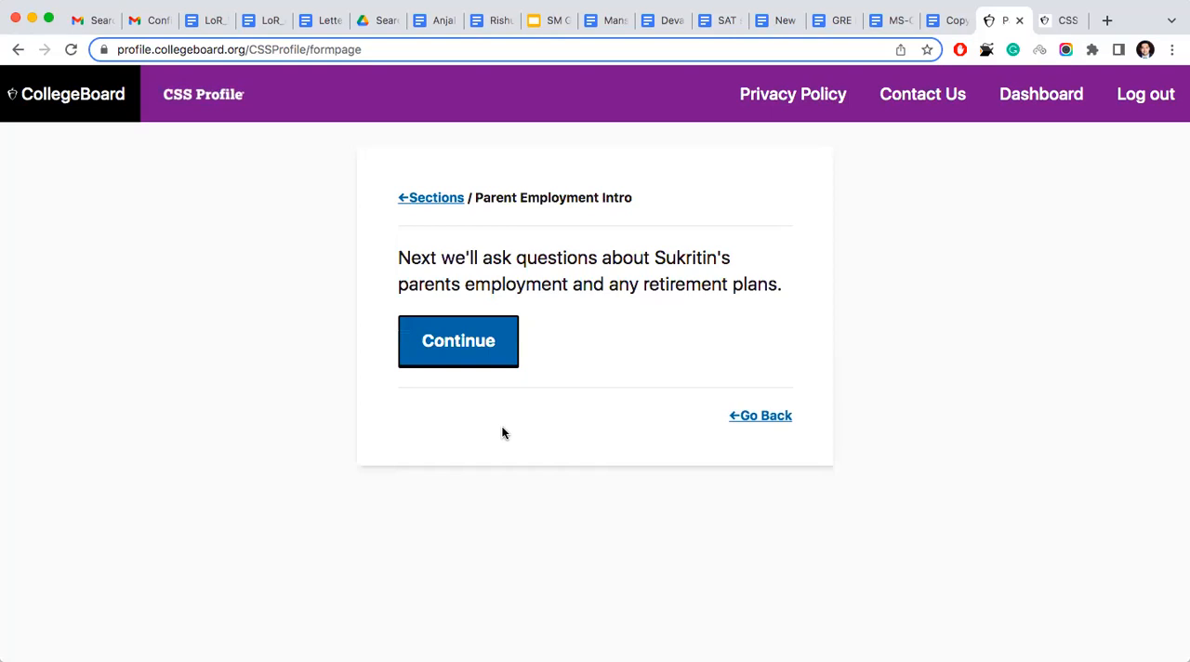
# - Continue into the parent employment questions, mark the first parent as Self-employed, and save the status
pyautogui.click(480, 358)
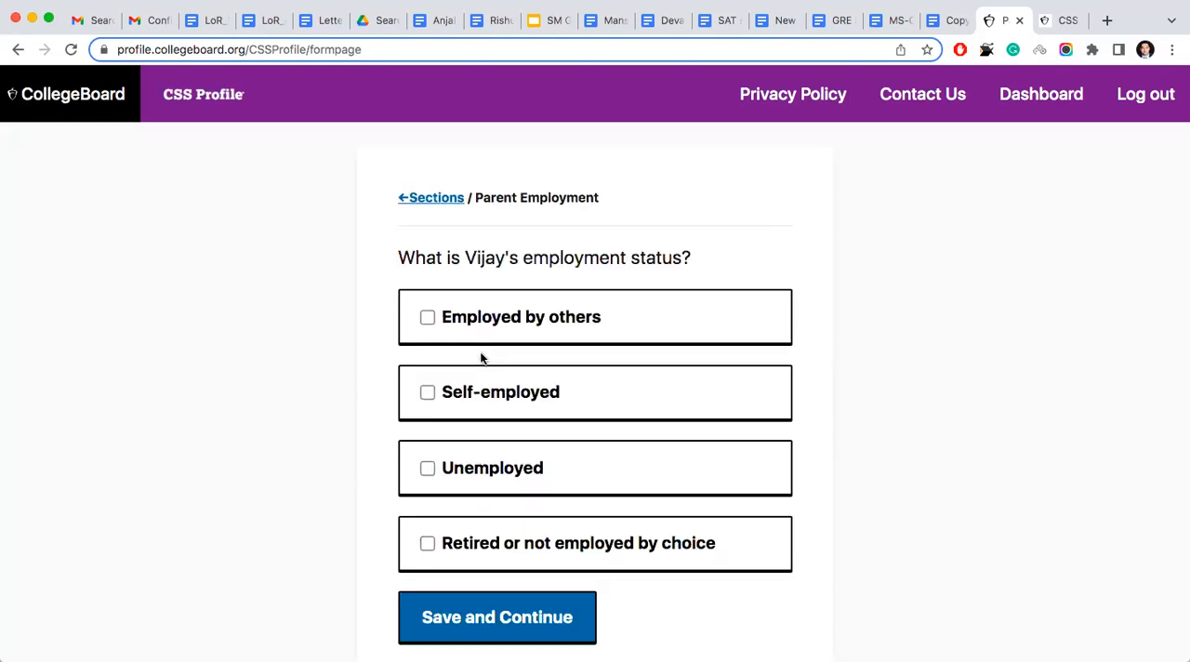
pyautogui.scroll(-2, 480, 358)
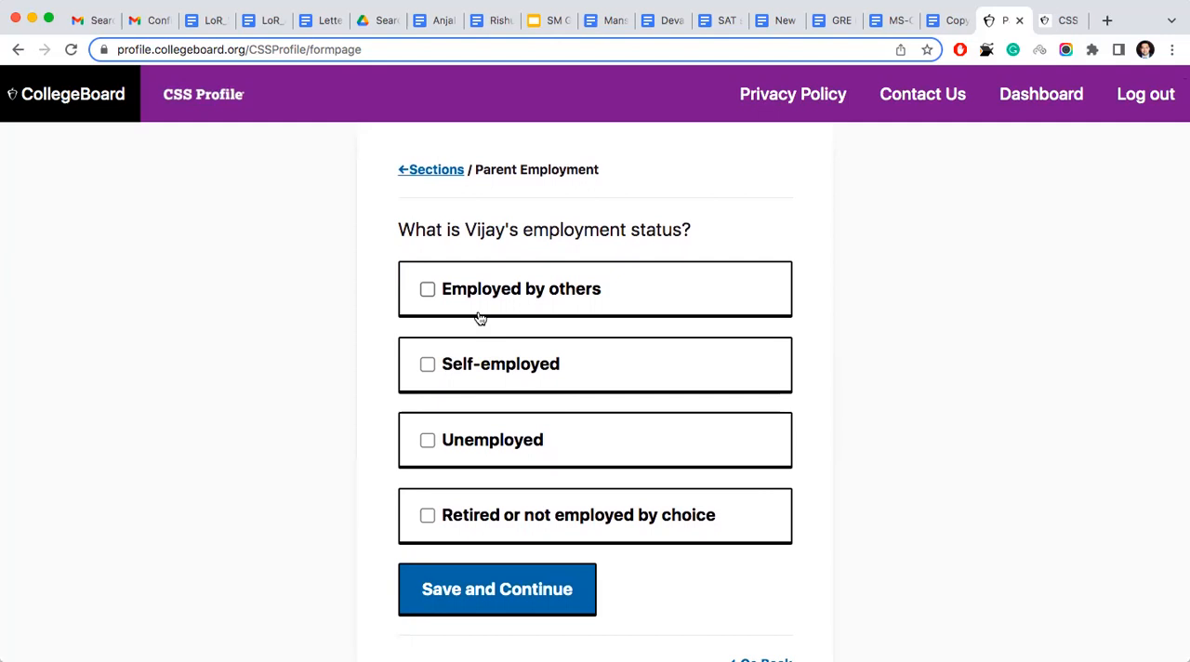
pyautogui.scroll(-1, 478, 318)
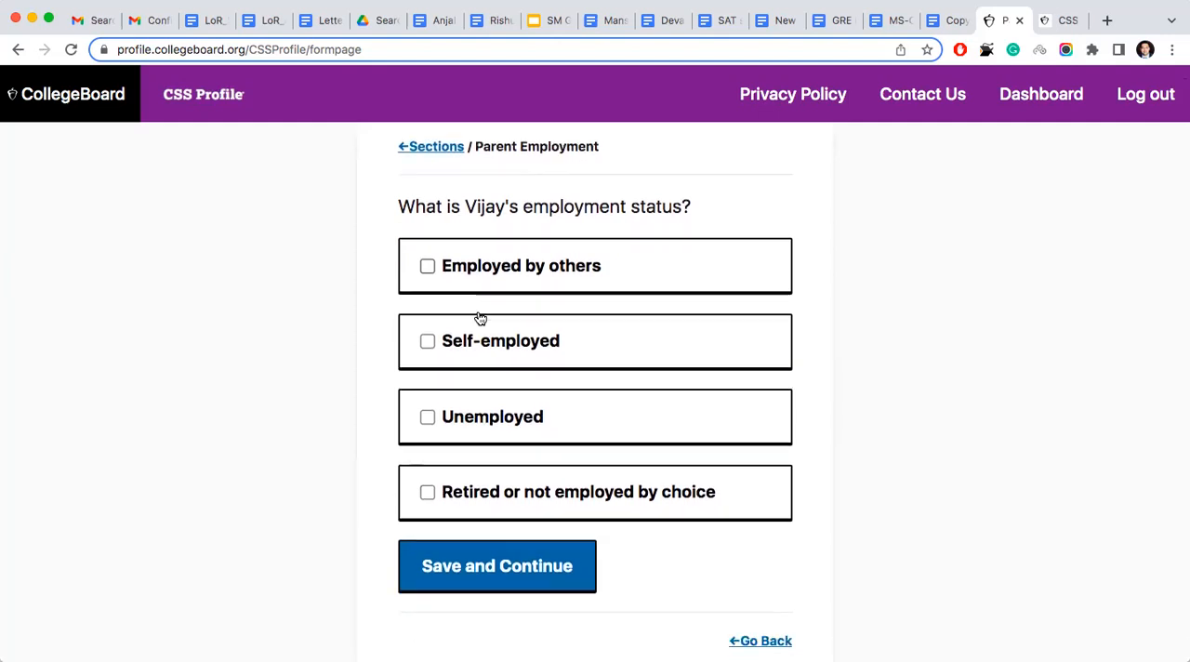
pyautogui.click(427, 342)
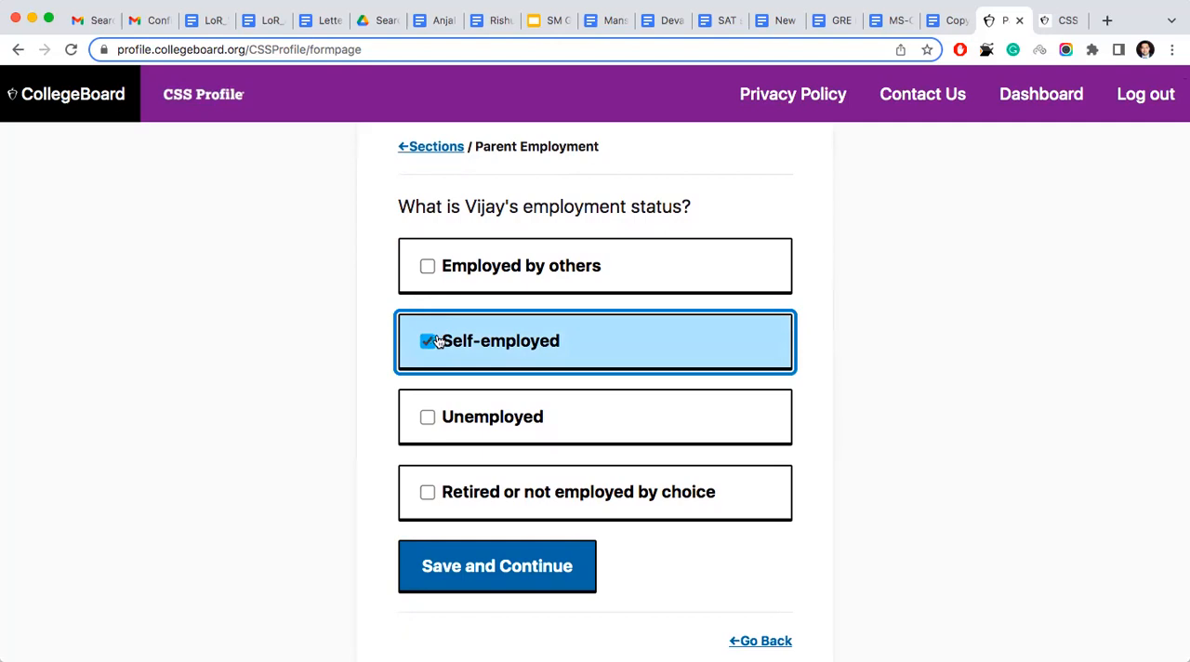
pyautogui.click(447, 573)
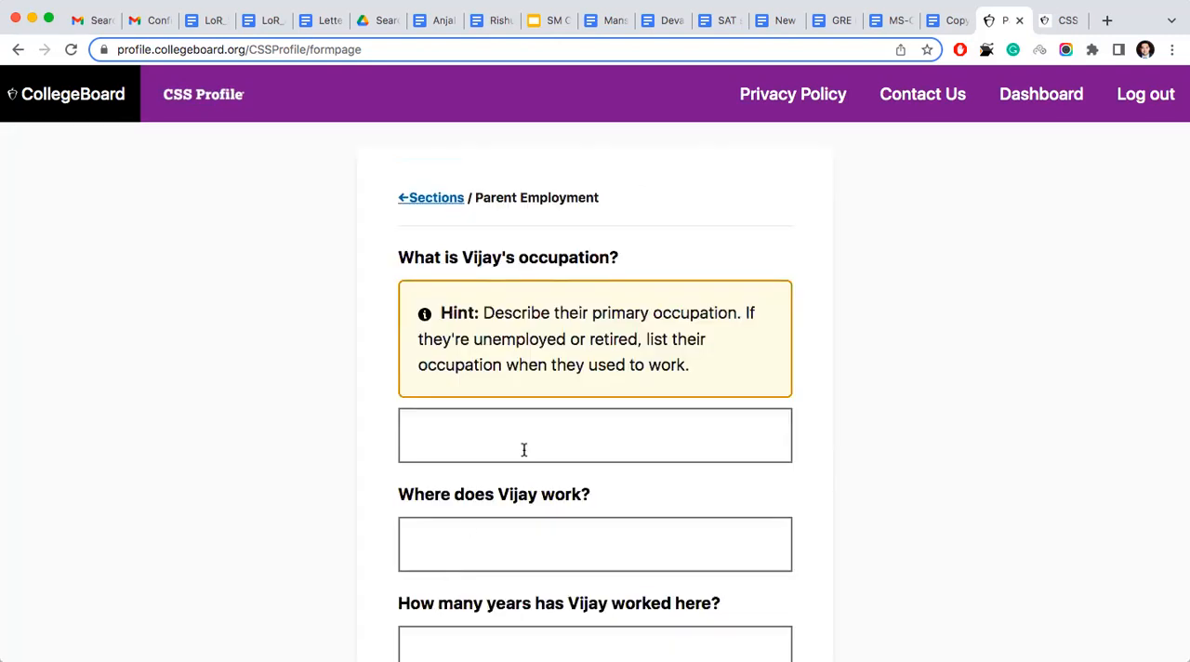
# - Enter Grain Merchant as the first parent's occupation
pyautogui.scroll(-2, 523, 449)
pyautogui.click(536, 346)
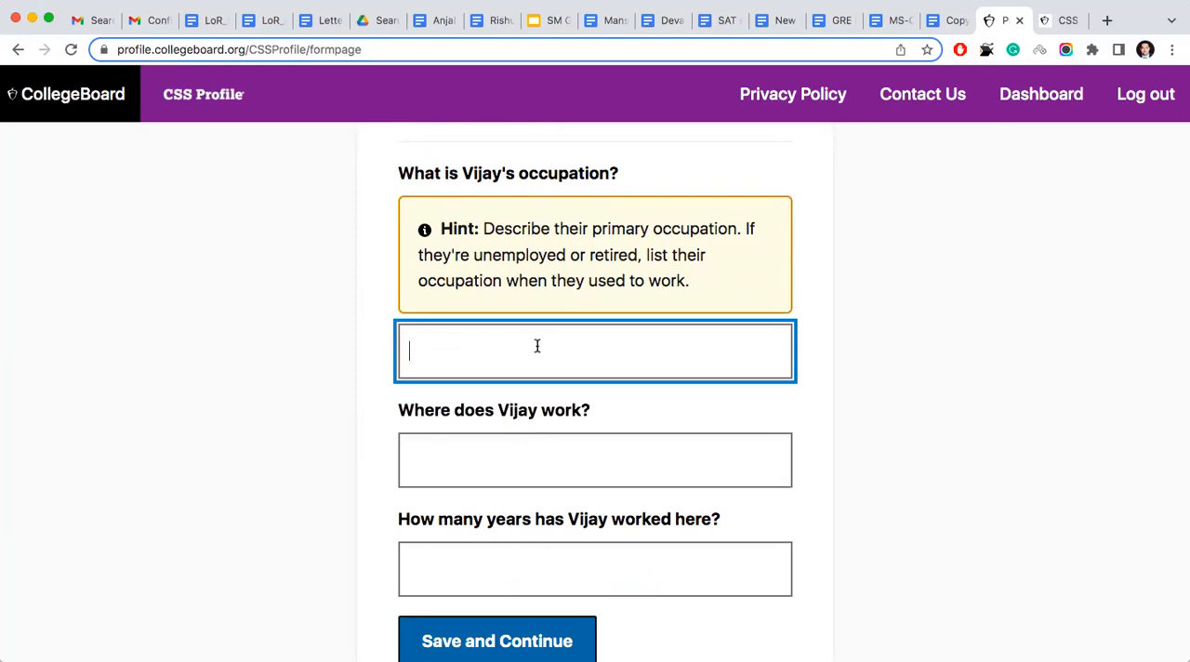
pyautogui.write('Merch')
pyautogui.press('BackSpace')
pyautogui.press('BackSpace')
pyautogui.press('BackSpace')
pyautogui.press('BackSpace')
pyautogui.press('BackSpace')
pyautogui.write('Grin')
pyautogui.press('BackSpace')
pyautogui.write('a')
pyautogui.press('BackSpace')
pyautogui.press('BackSpace')
pyautogui.write('ain Merchant')
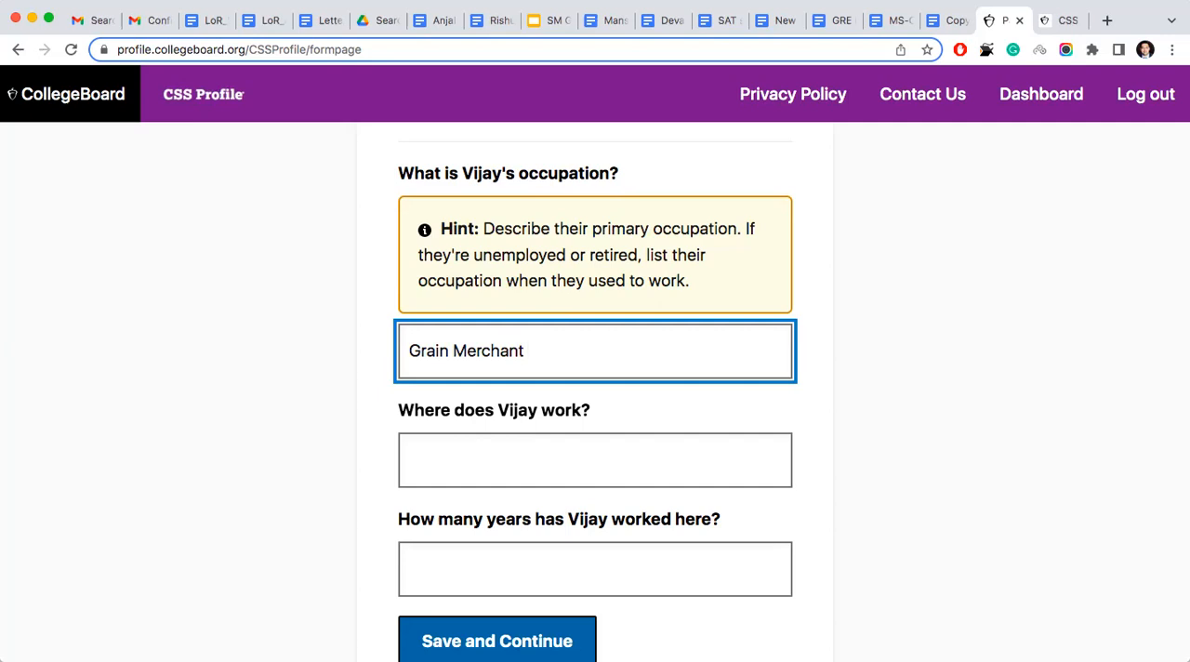
pyautogui.scroll(1, 595, 391)
pyautogui.scroll(-1, 595, 390)
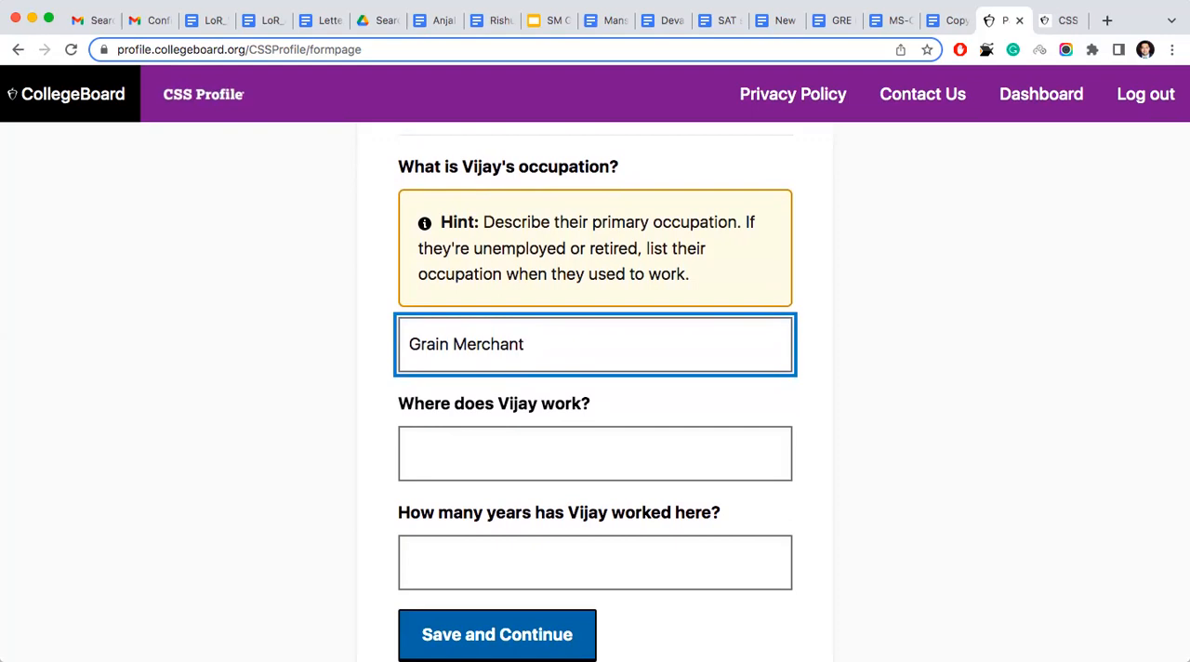
# - Enter Vijay sales corp. as the first parent's workplace and 11 as the years worked there, and save
pyautogui.click(491, 441)
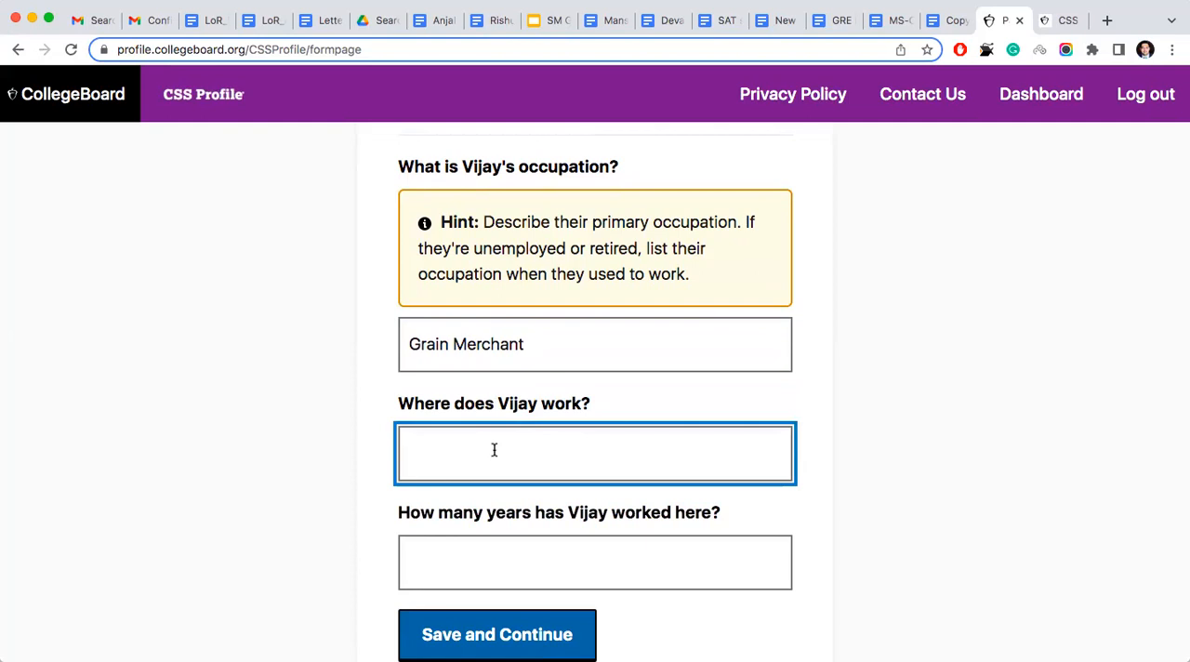
pyautogui.scroll(-1, 493, 450)
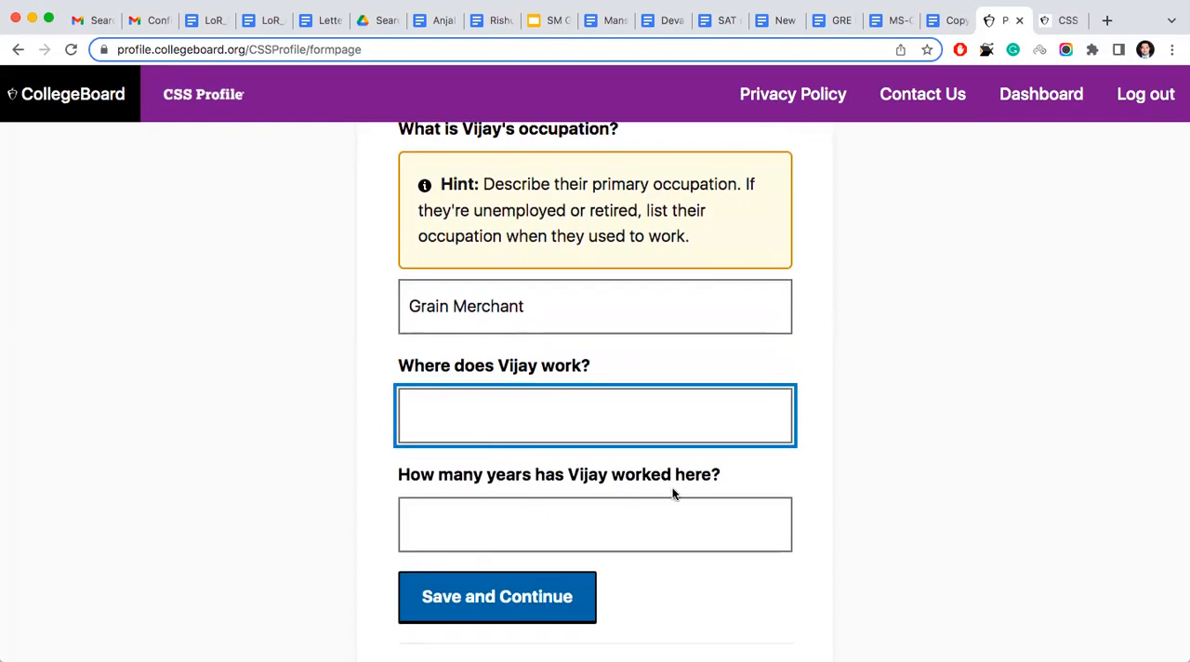
pyautogui.click(566, 534)
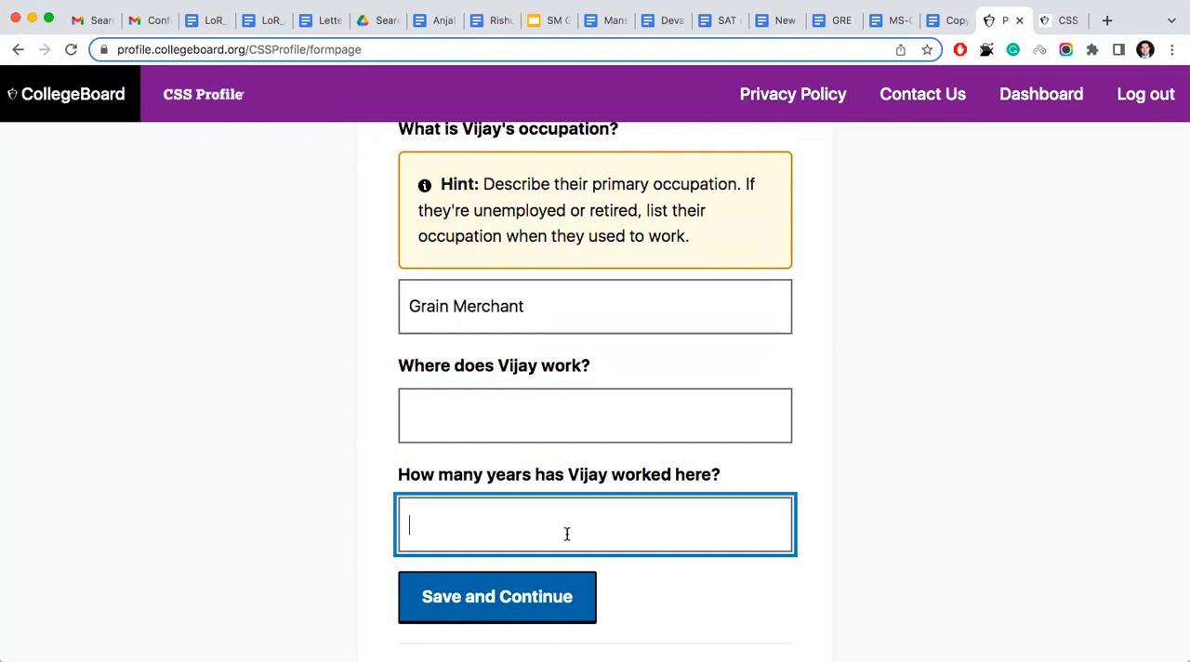
pyautogui.click(537, 411)
pyautogui.write('Vij')
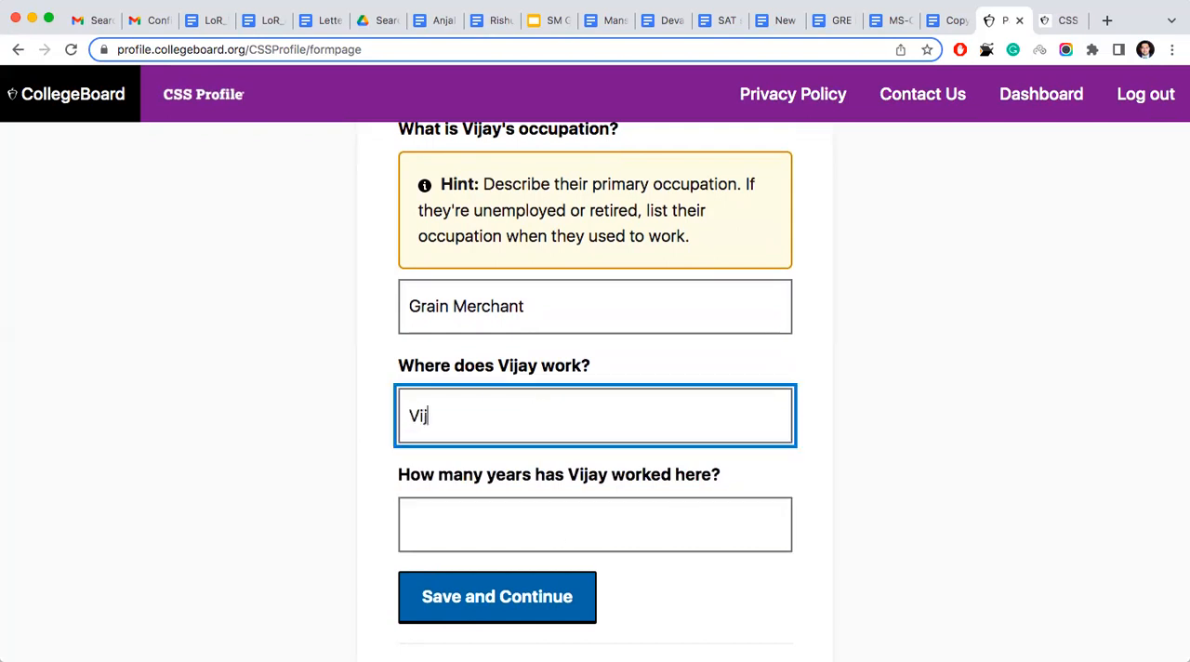
pyautogui.write('ay sales corp.')
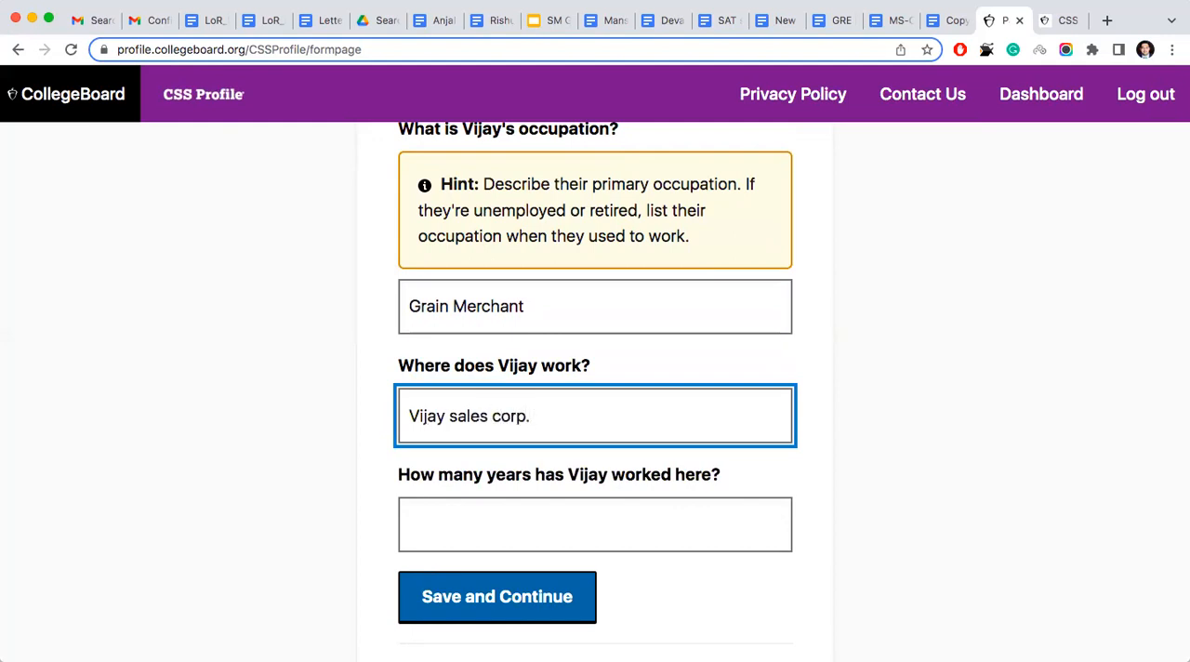
pyautogui.click(495, 538)
pyautogui.write('11')
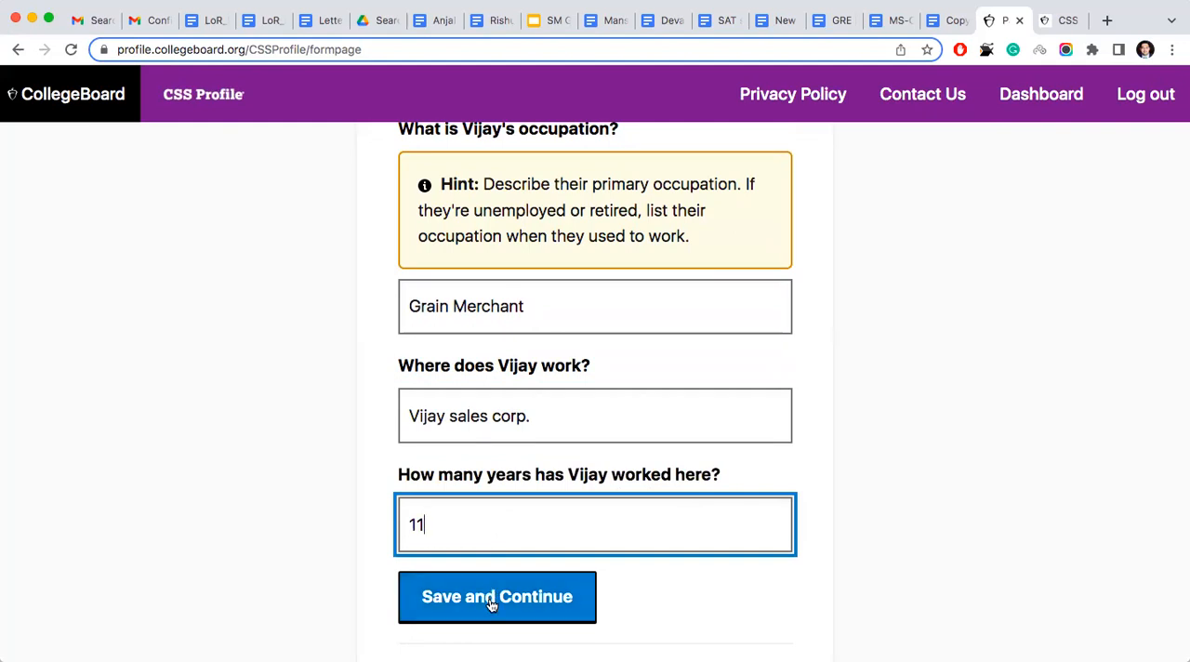
pyautogui.scroll(3, 547, 388)
pyautogui.scroll(-3, 547, 388)
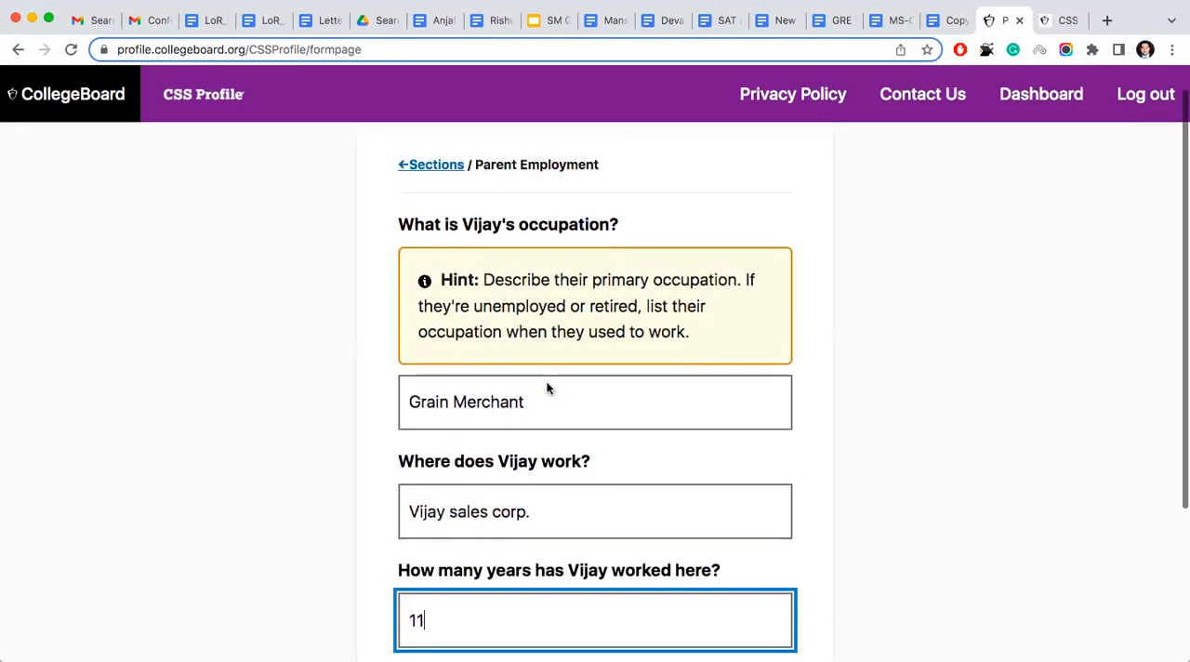
pyautogui.click(505, 556)
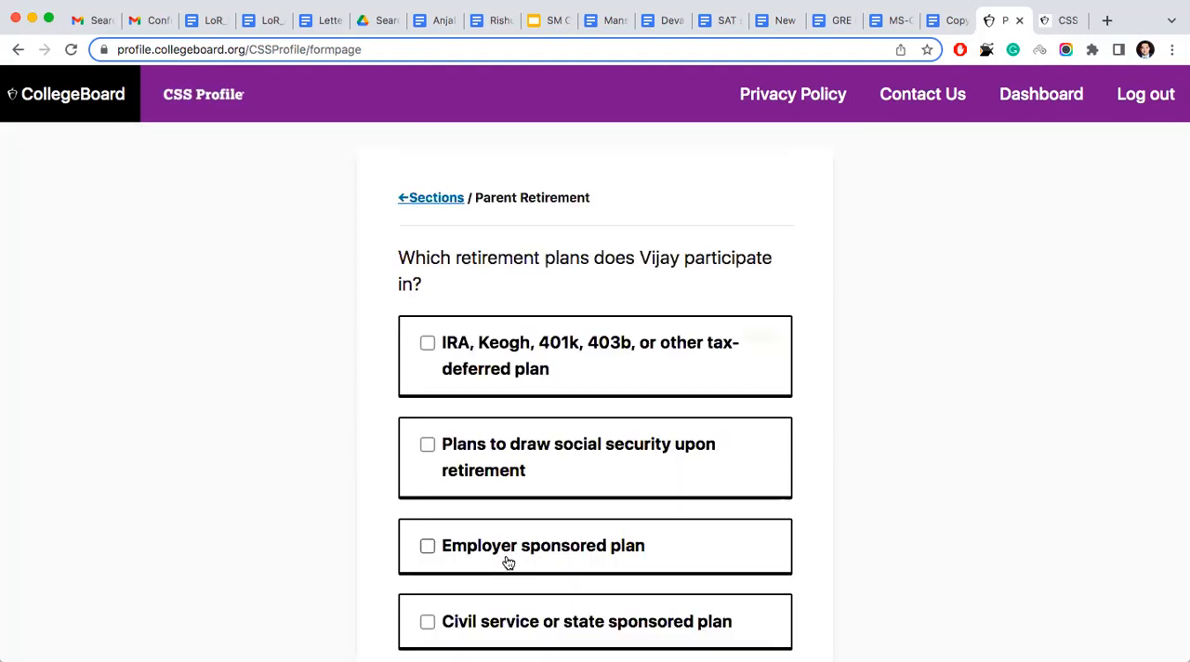
# - Select Other type of plan as the first parent's retirement plan and save the choice
pyautogui.scroll(-1, 508, 562)
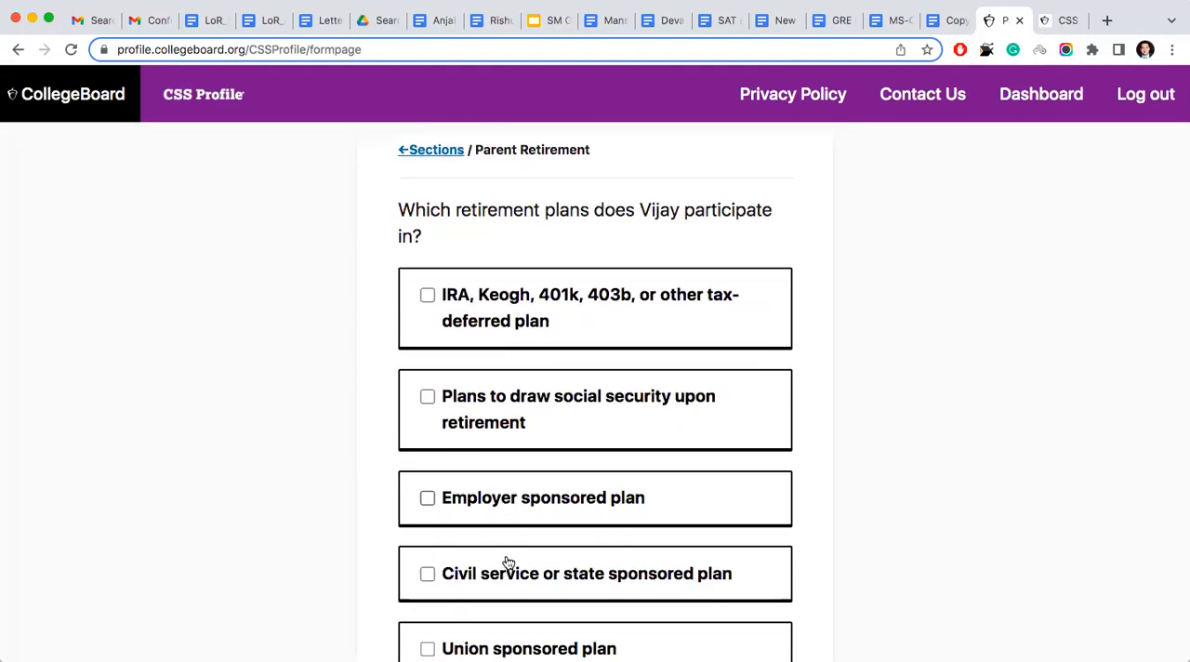
pyautogui.scroll(-4, 508, 562)
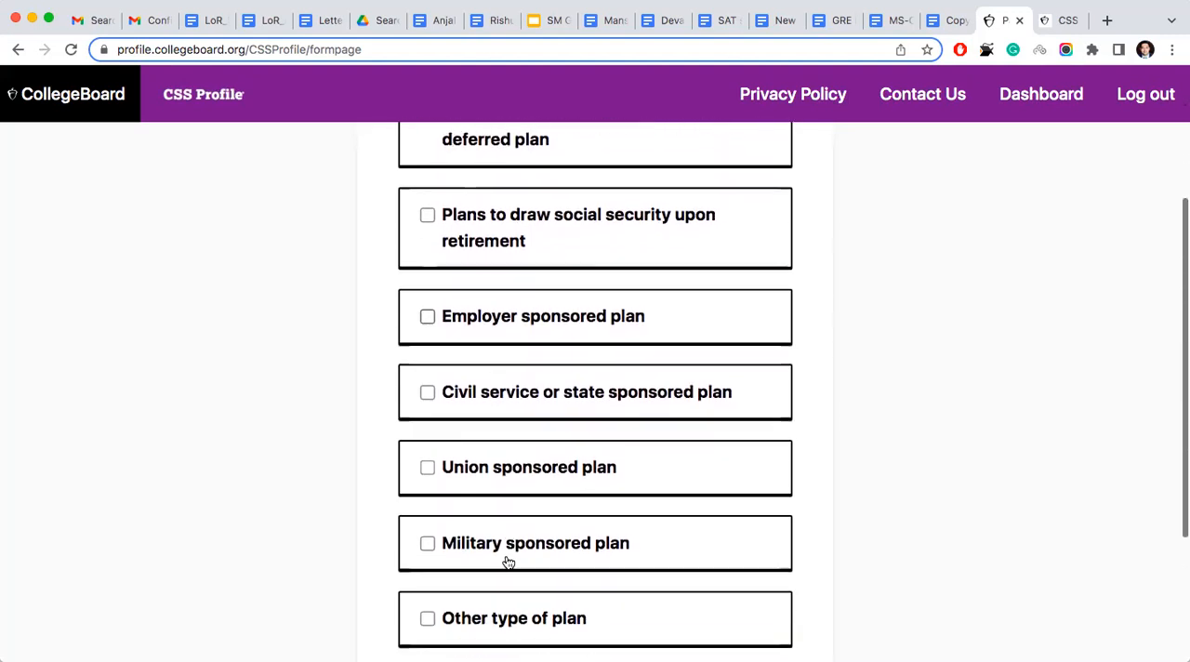
pyautogui.scroll(-1, 508, 563)
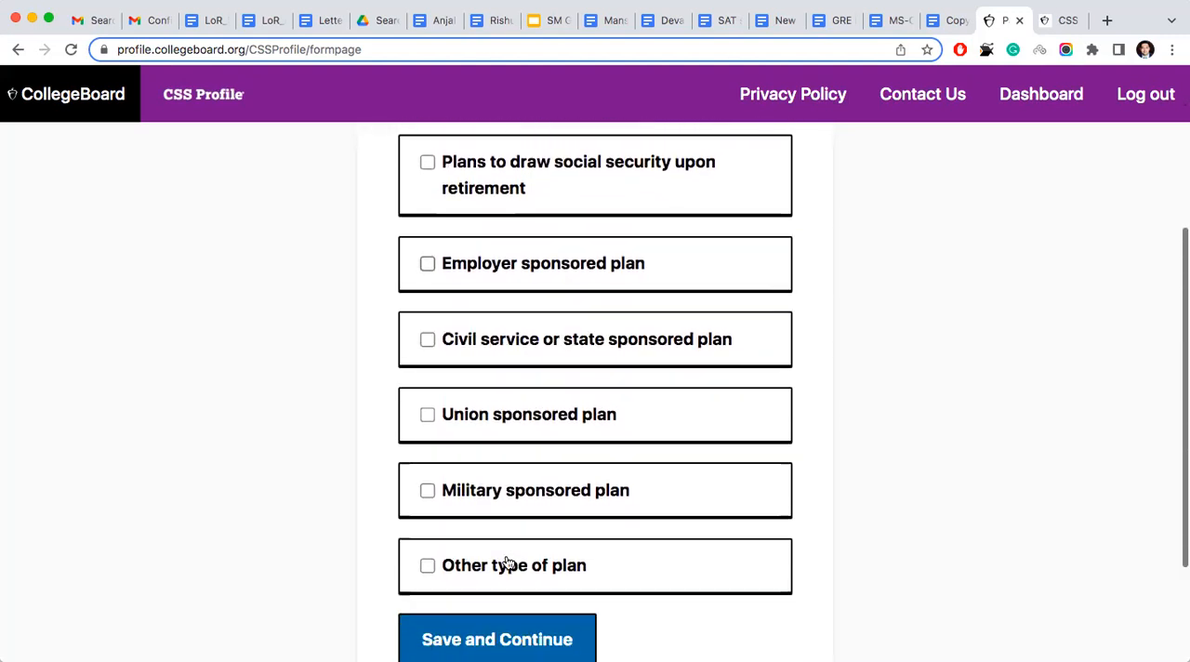
pyautogui.click(427, 562)
pyautogui.click(476, 640)
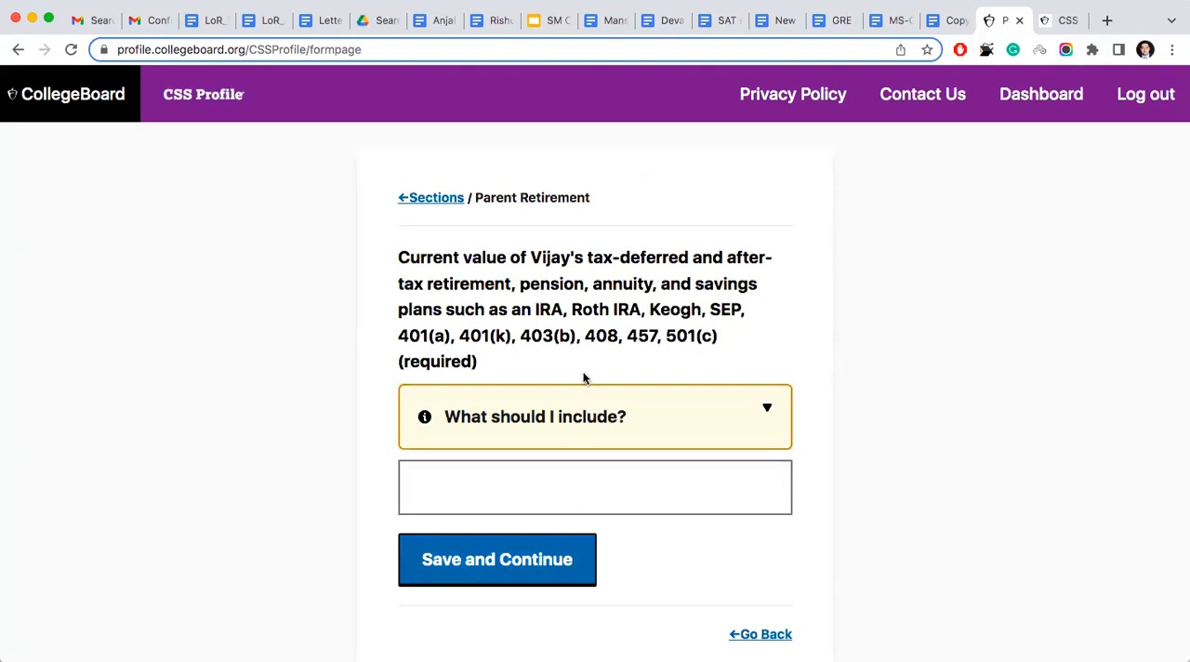
# - Enter 0 as the current value of the first parent's retirement, pension, annuity and savings plans, and save
pyautogui.click(483, 491)
pyautogui.write('0')
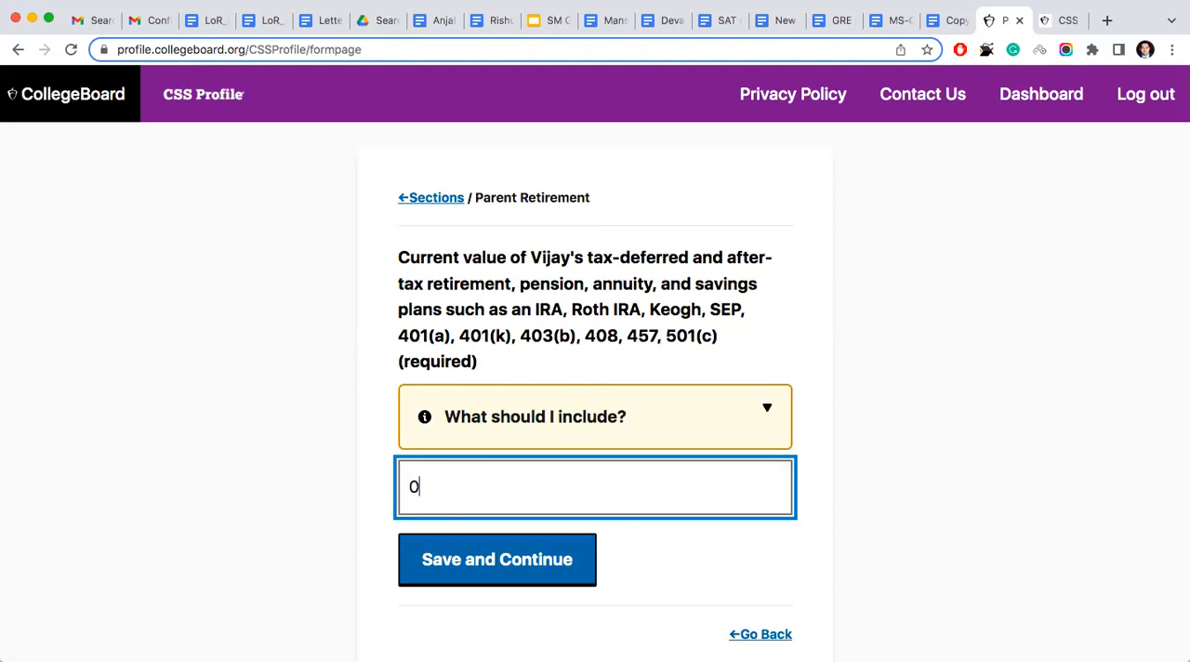
pyautogui.click(496, 561)
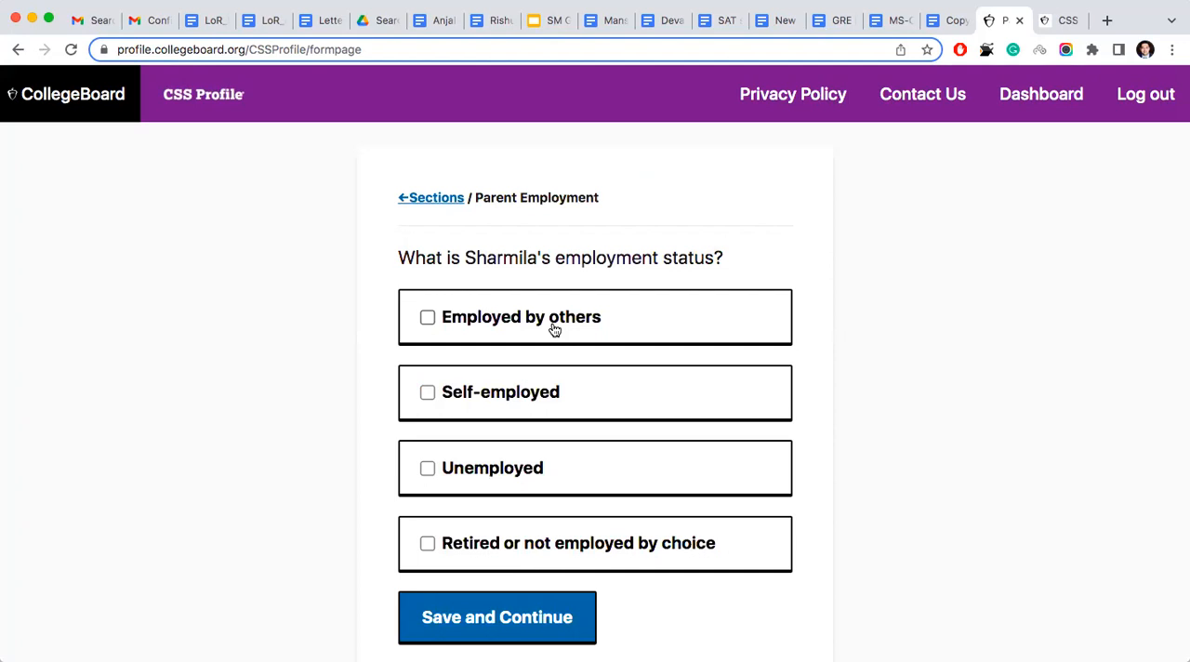
# - Return to the first parent's employment status, replace the selection with Employed by others, and save it
pyautogui.scroll(-3, 555, 329)
pyautogui.click(747, 555)
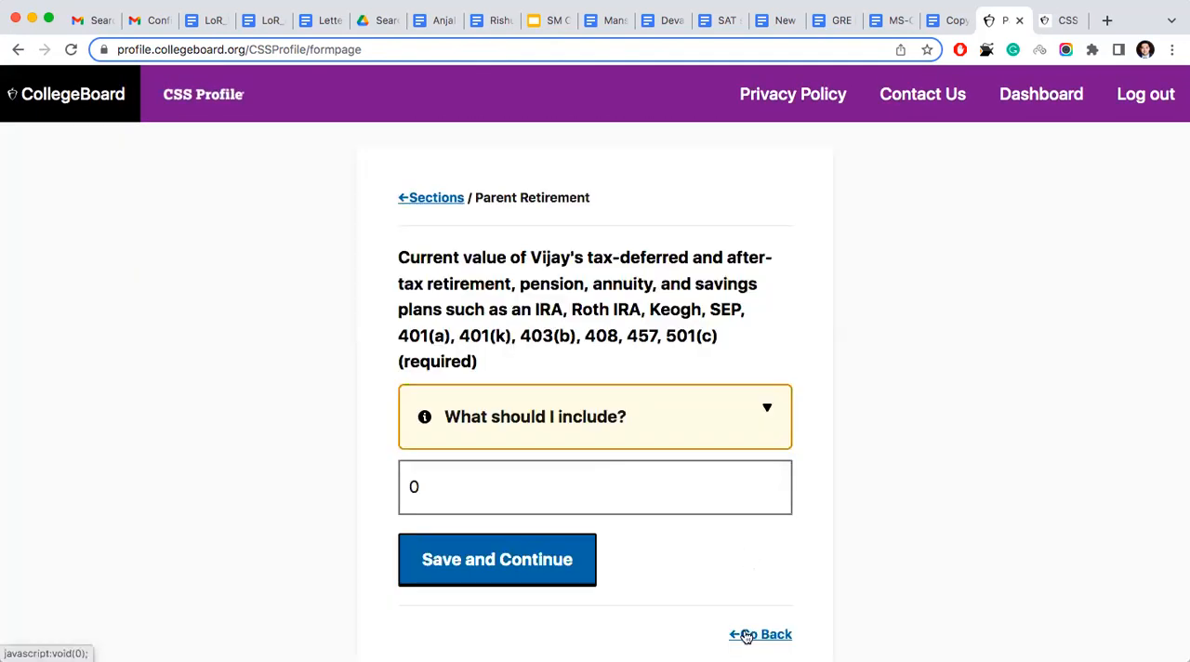
pyautogui.click(746, 636)
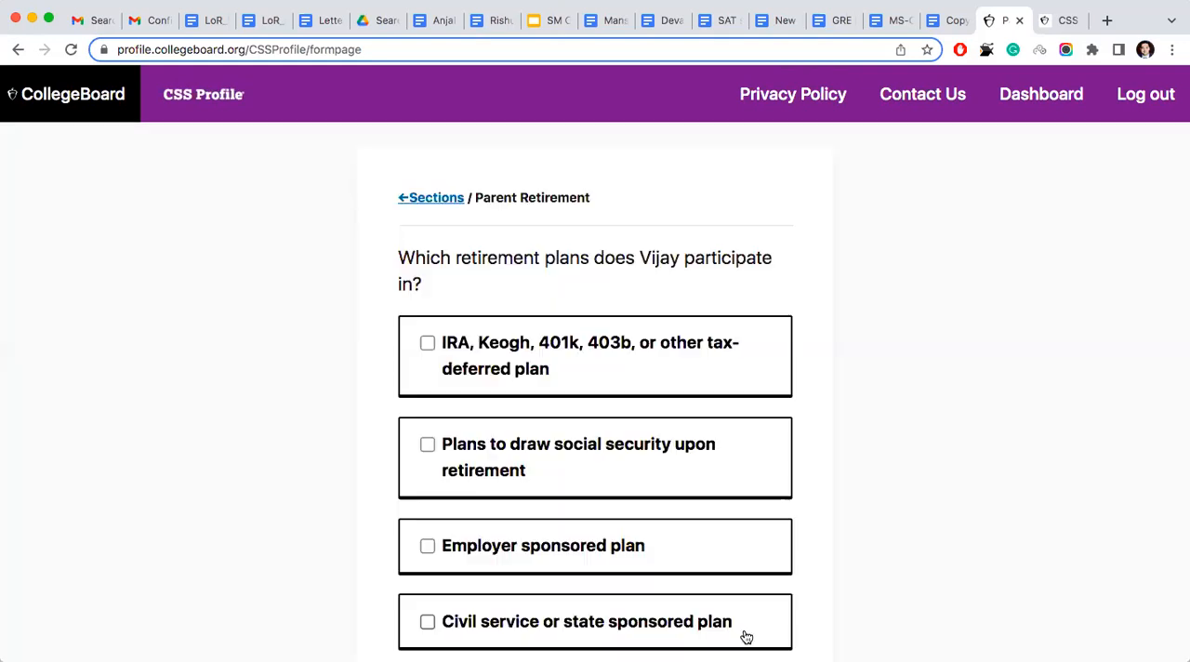
pyautogui.scroll(-5, 747, 637)
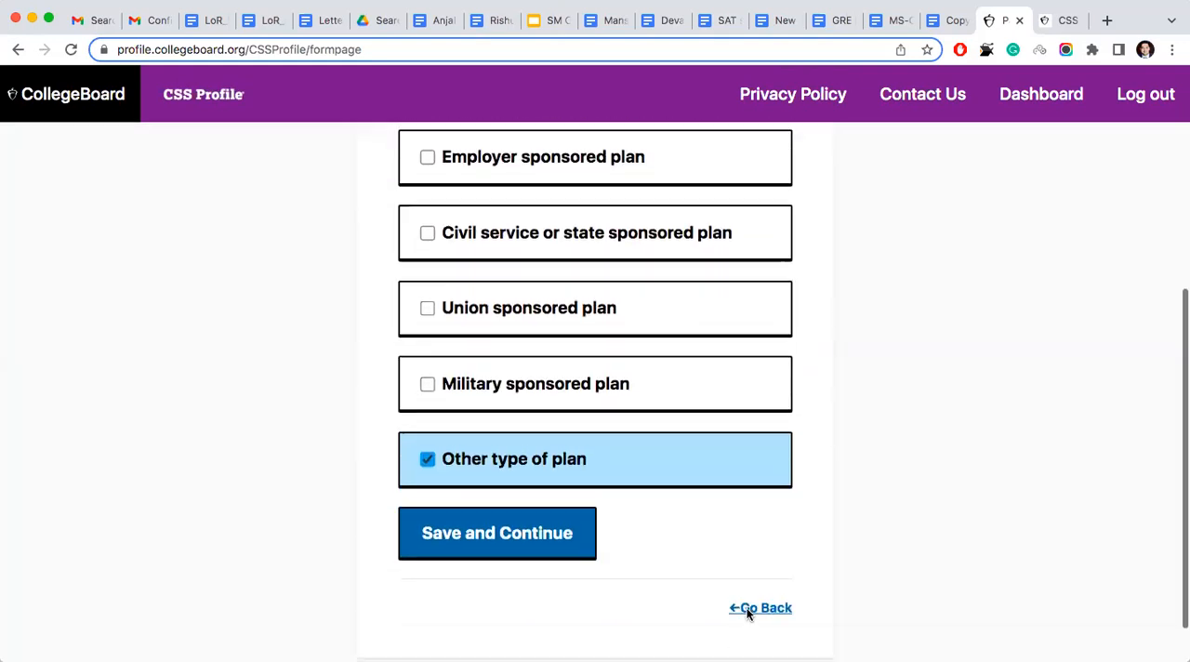
pyautogui.click(758, 556)
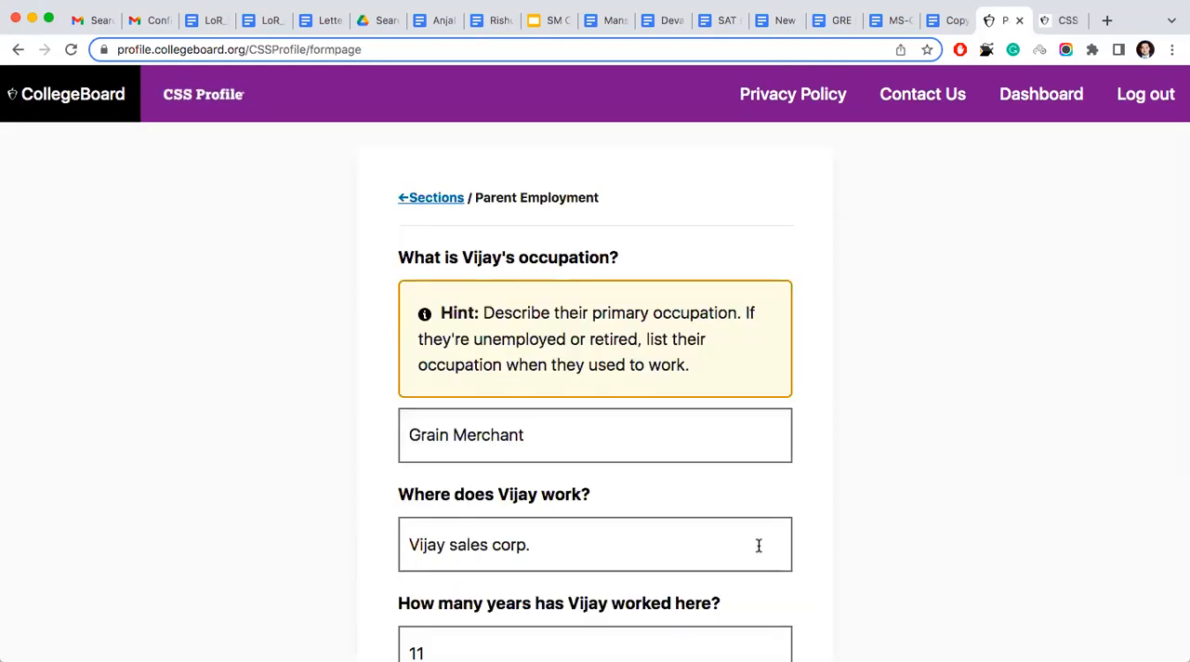
pyautogui.scroll(-5, 759, 545)
pyautogui.click(757, 539)
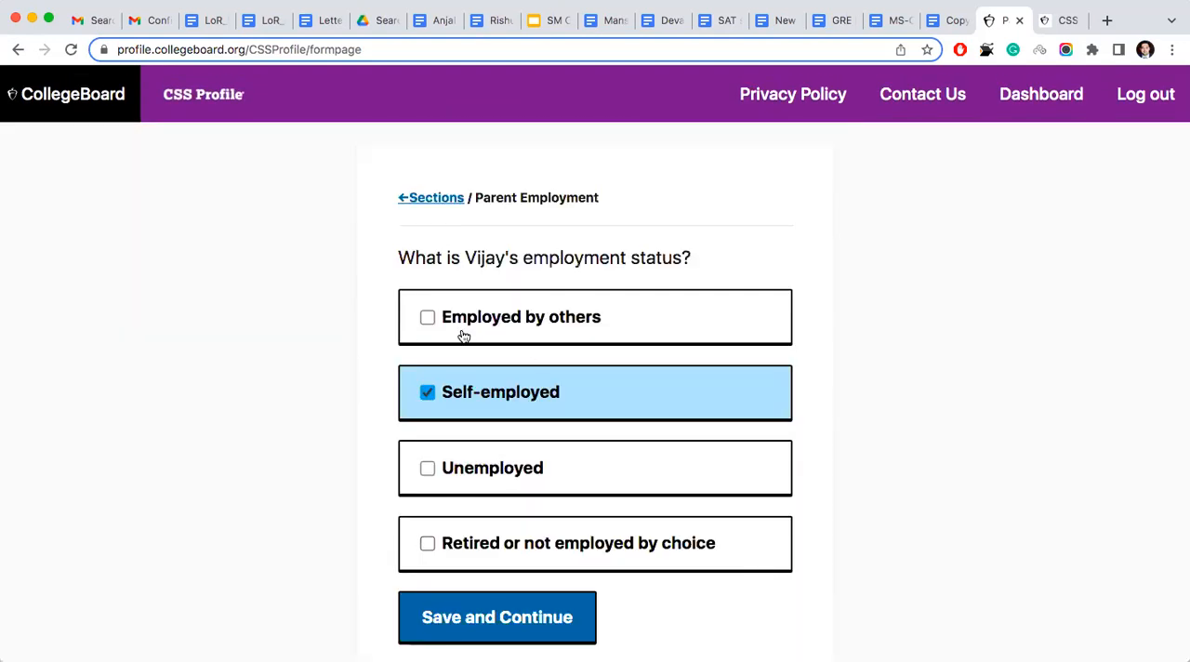
pyautogui.click(427, 318)
pyautogui.click(427, 393)
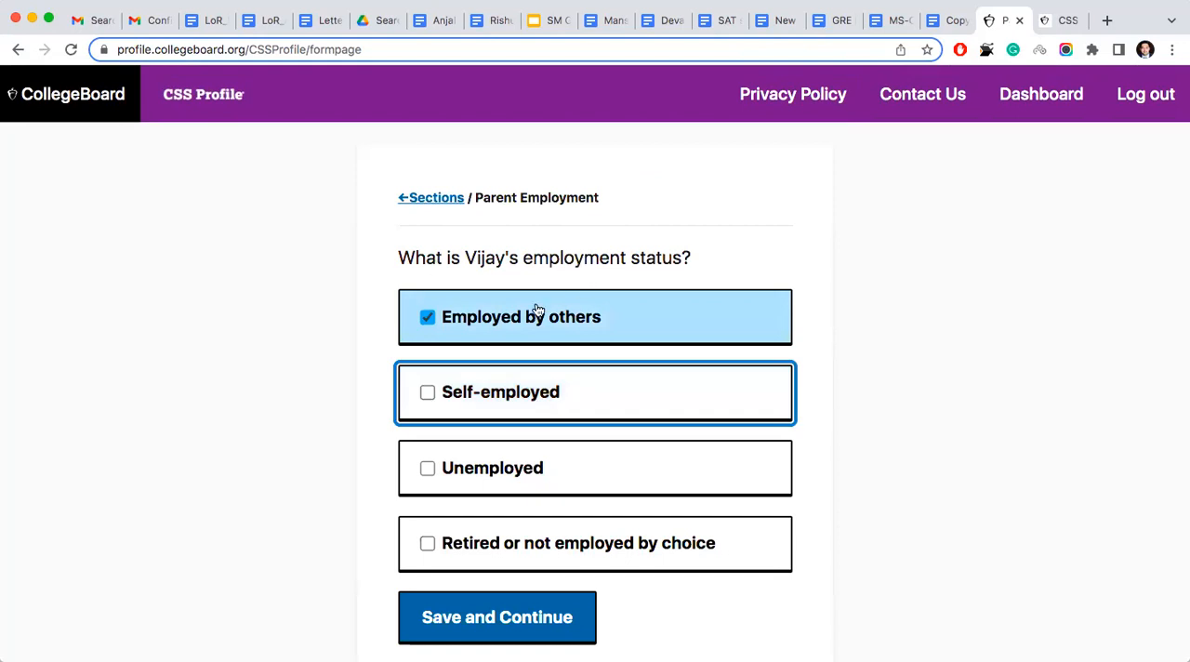
pyautogui.click(477, 613)
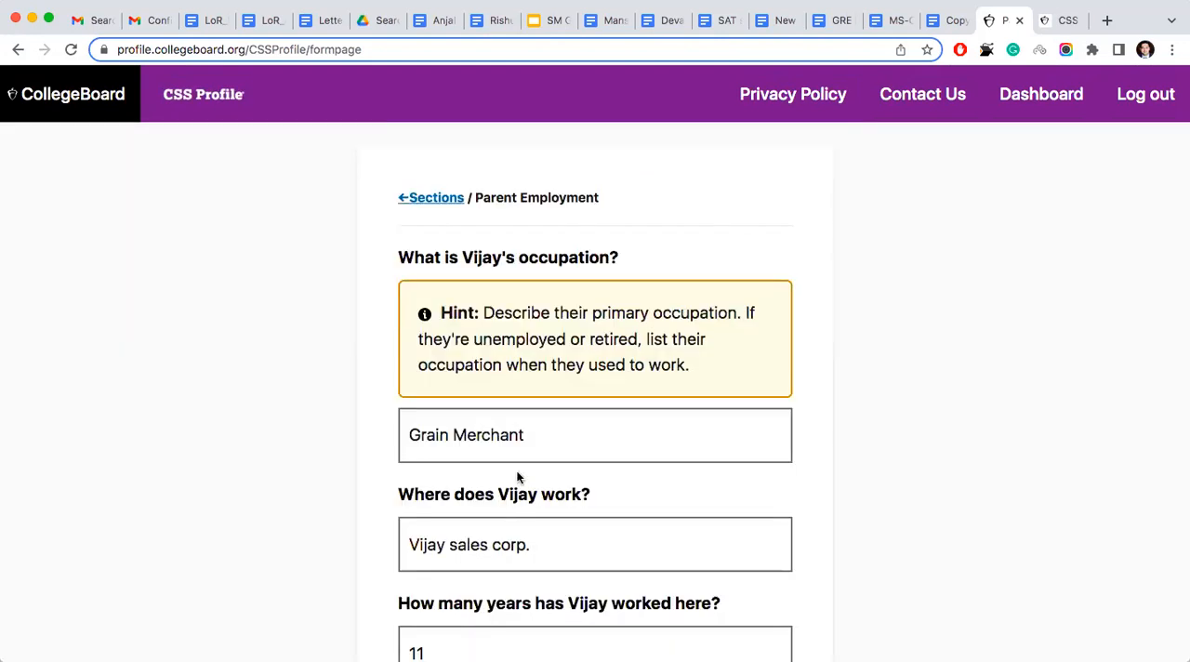
# - Return to the first parent's employment status, change the selection to Self-employed, and save it
pyautogui.scroll(-2, 530, 289)
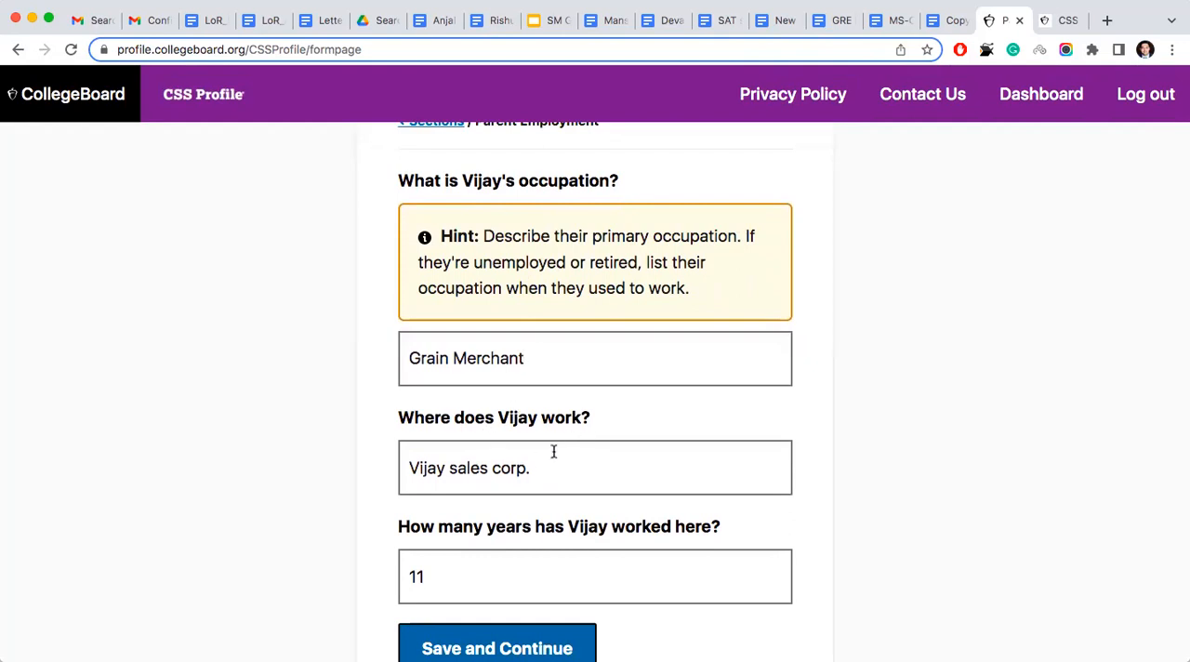
pyautogui.scroll(-2, 532, 462)
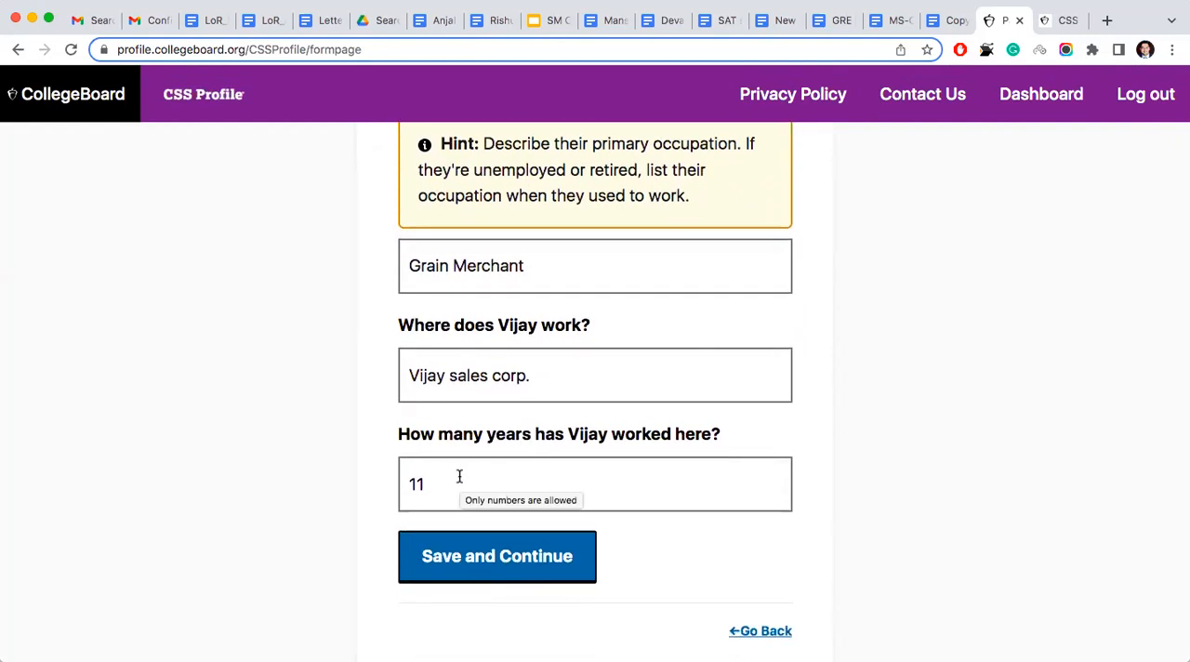
pyautogui.scroll(2, 434, 478)
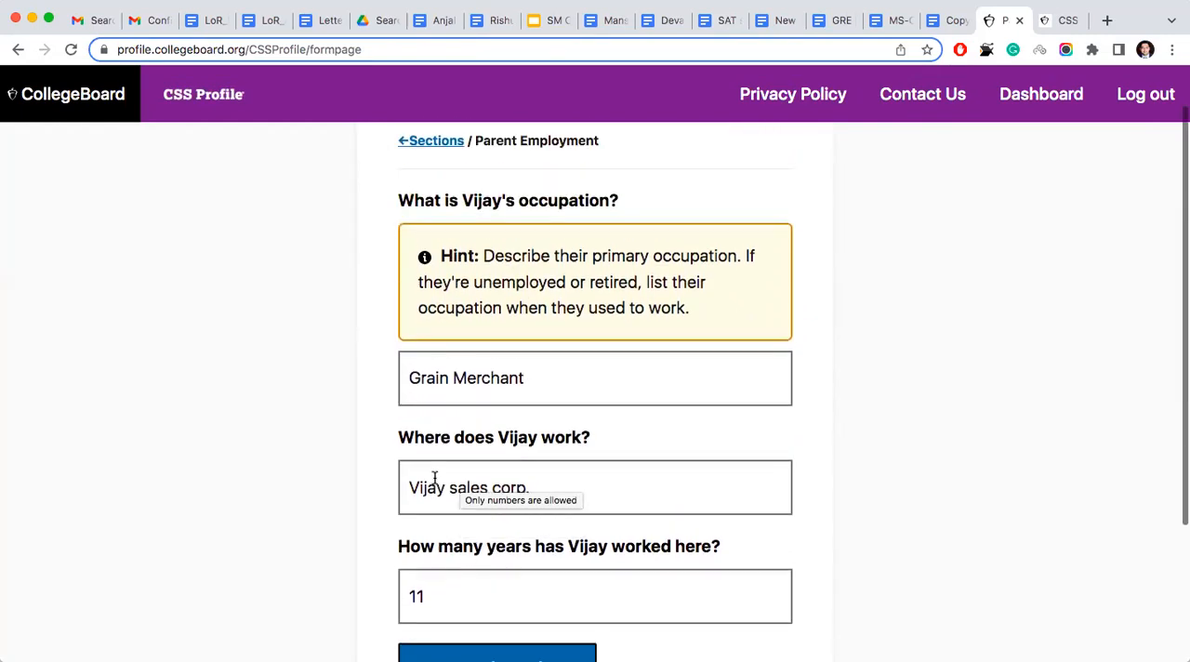
pyautogui.scroll(-4, 436, 478)
pyautogui.click(743, 551)
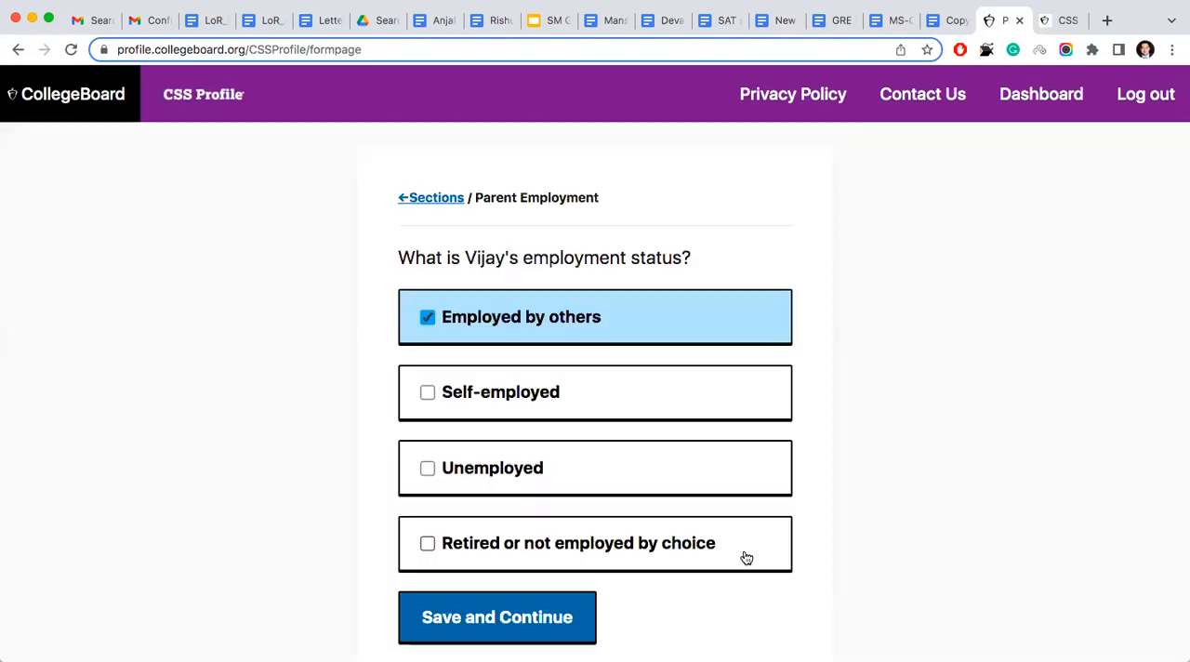
pyautogui.click(430, 394)
pyautogui.click(426, 322)
pyautogui.click(471, 616)
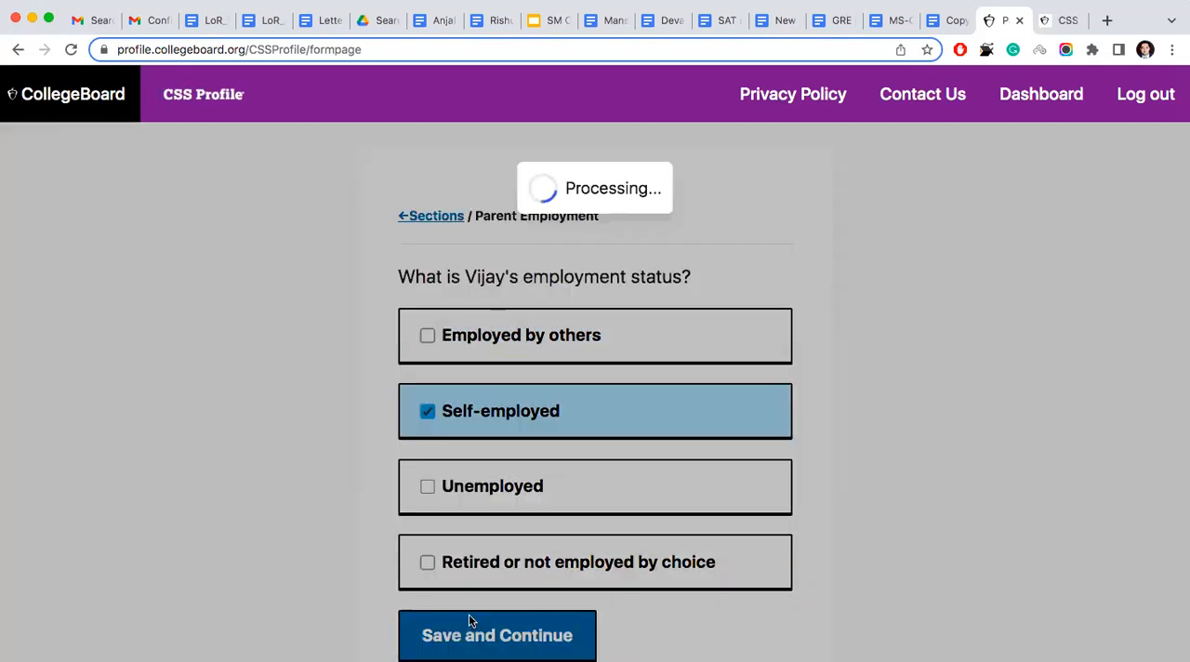
# - Save the first parent's existing occupation details, retirement plan selection and retirement savings value again
pyautogui.scroll(-5, 471, 618)
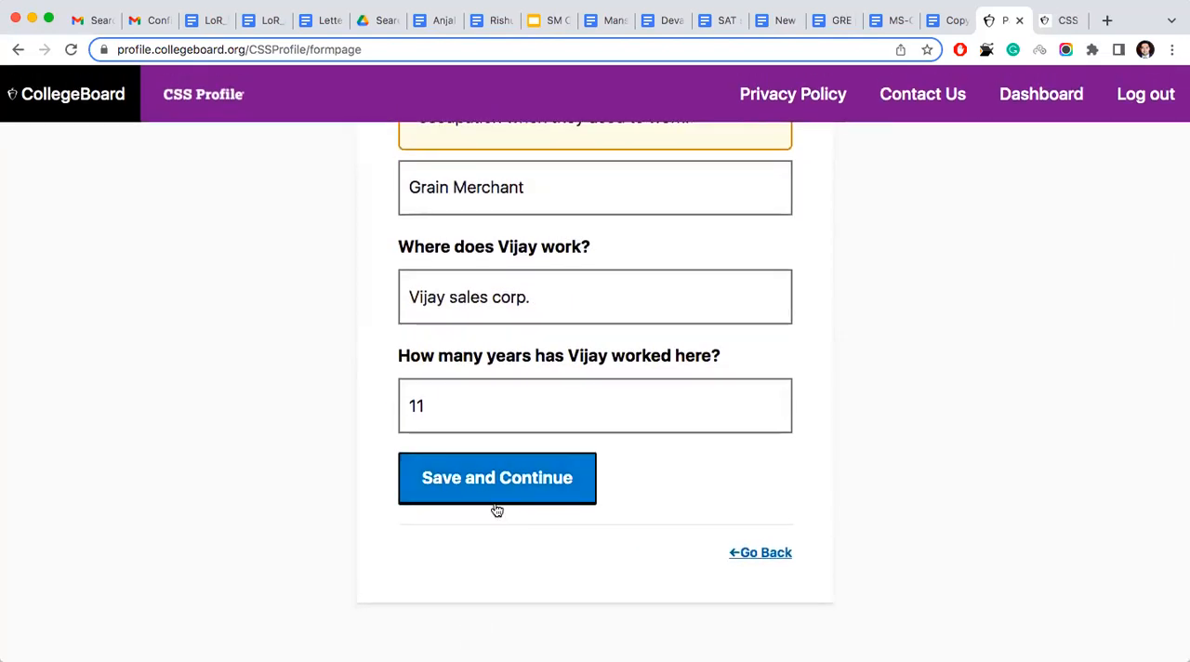
pyautogui.click(494, 495)
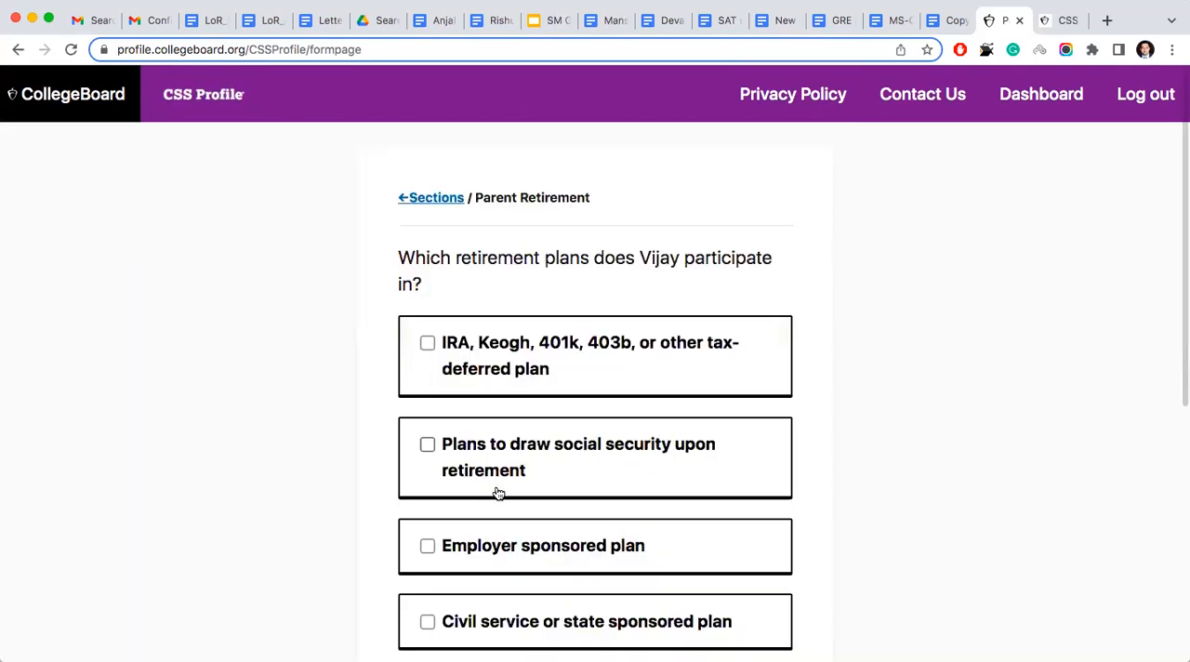
pyautogui.scroll(-3, 498, 493)
pyautogui.scroll(-4, 499, 493)
pyautogui.click(497, 514)
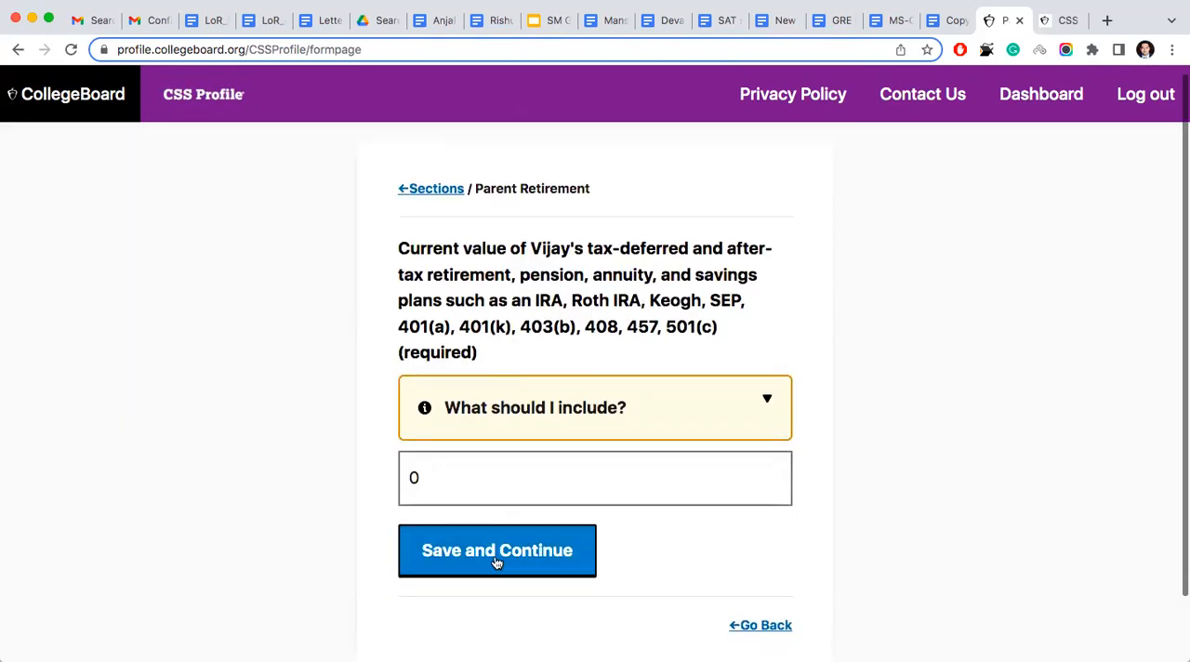
pyautogui.click(496, 556)
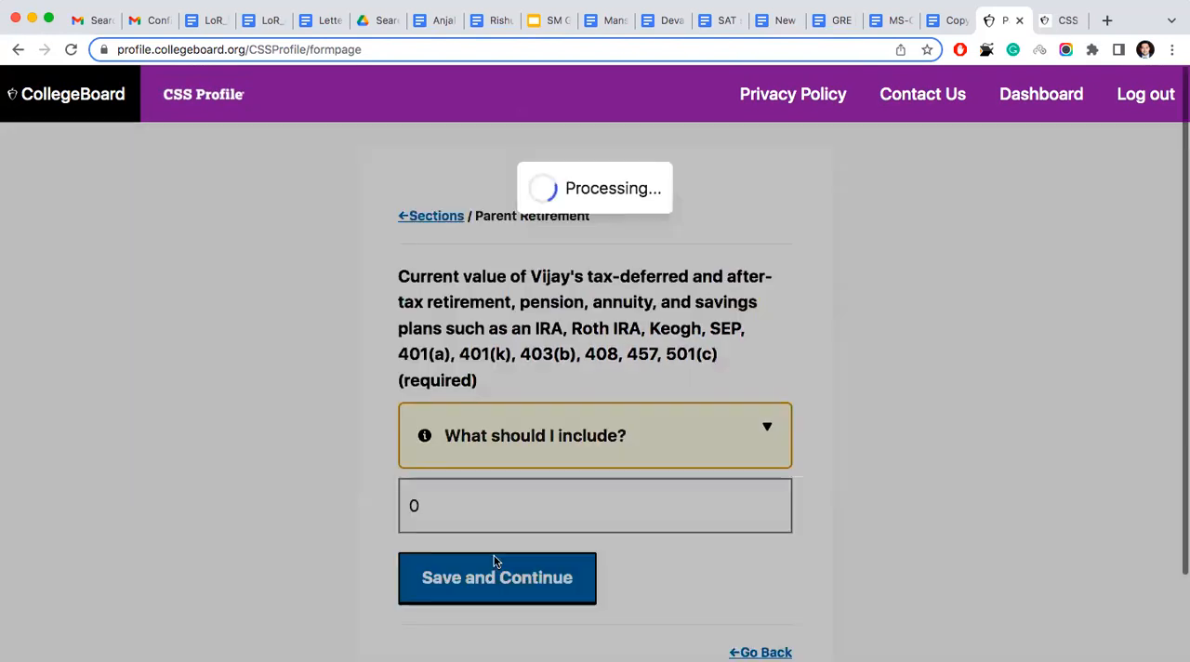
# - Select Employed by others as the second parent's employment status and save the choice
pyautogui.scroll(-2, 496, 562)
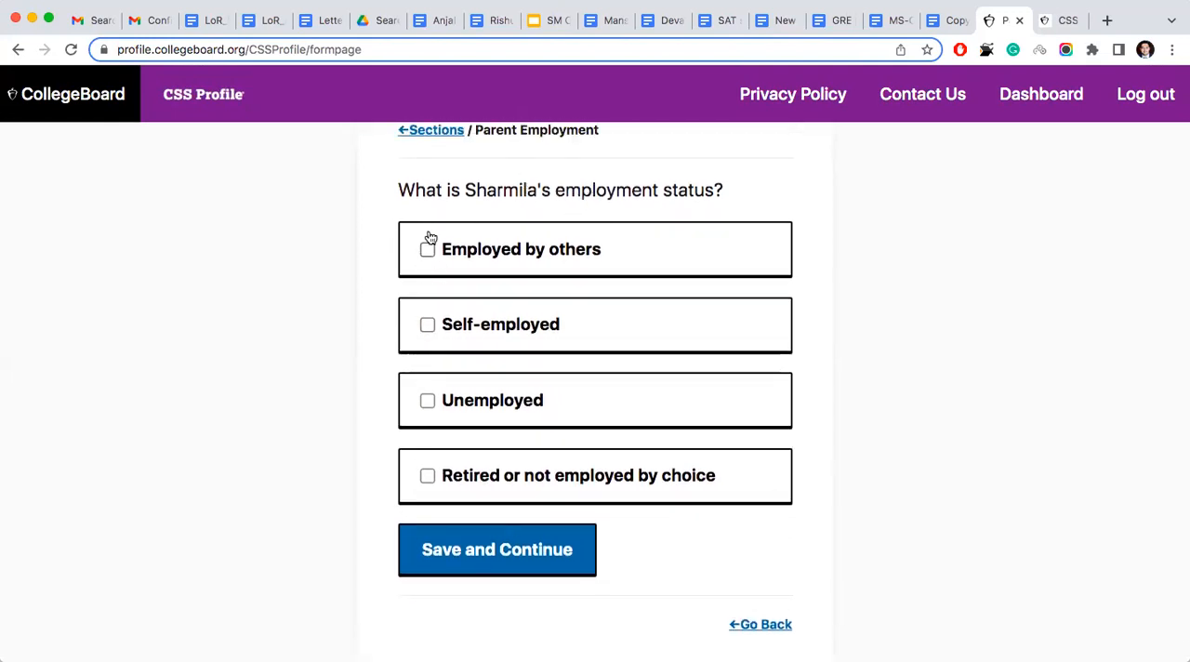
pyautogui.click(428, 249)
pyautogui.click(551, 559)
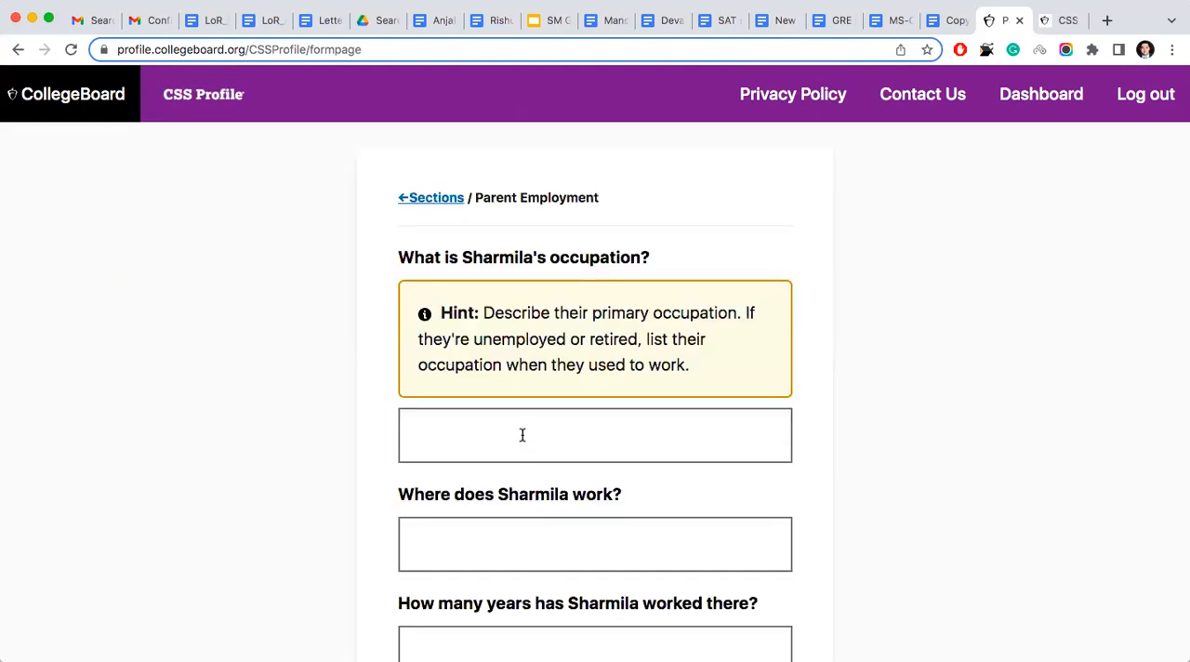
pyautogui.click(522, 435)
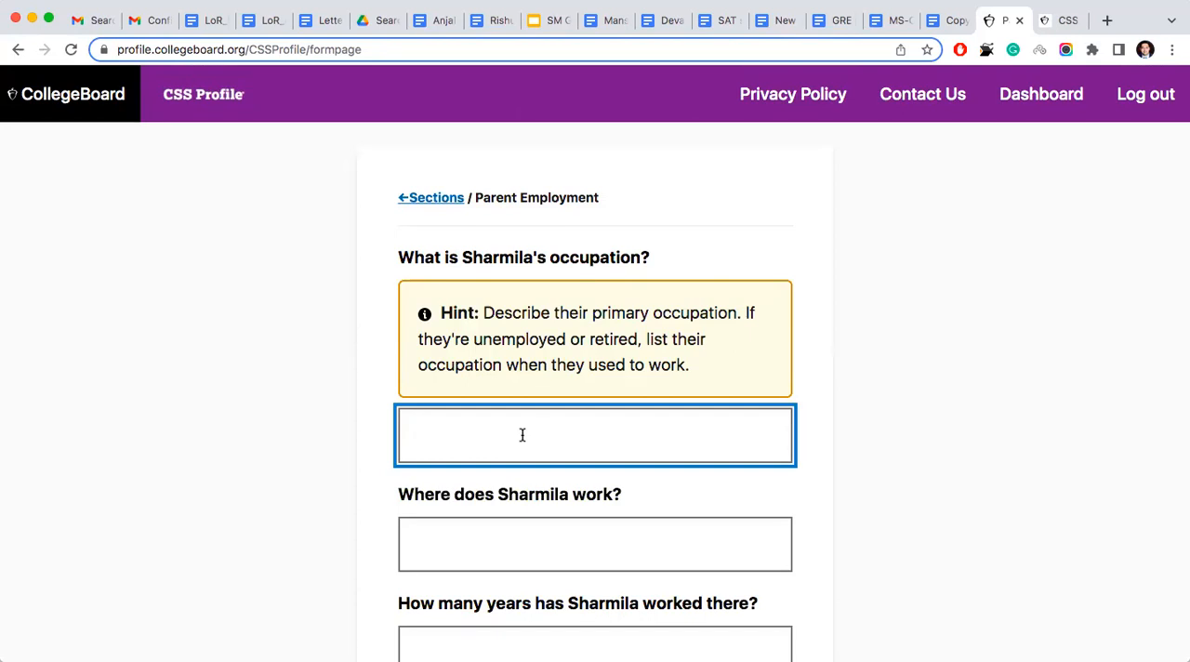
pyautogui.scroll(-1, 522, 434)
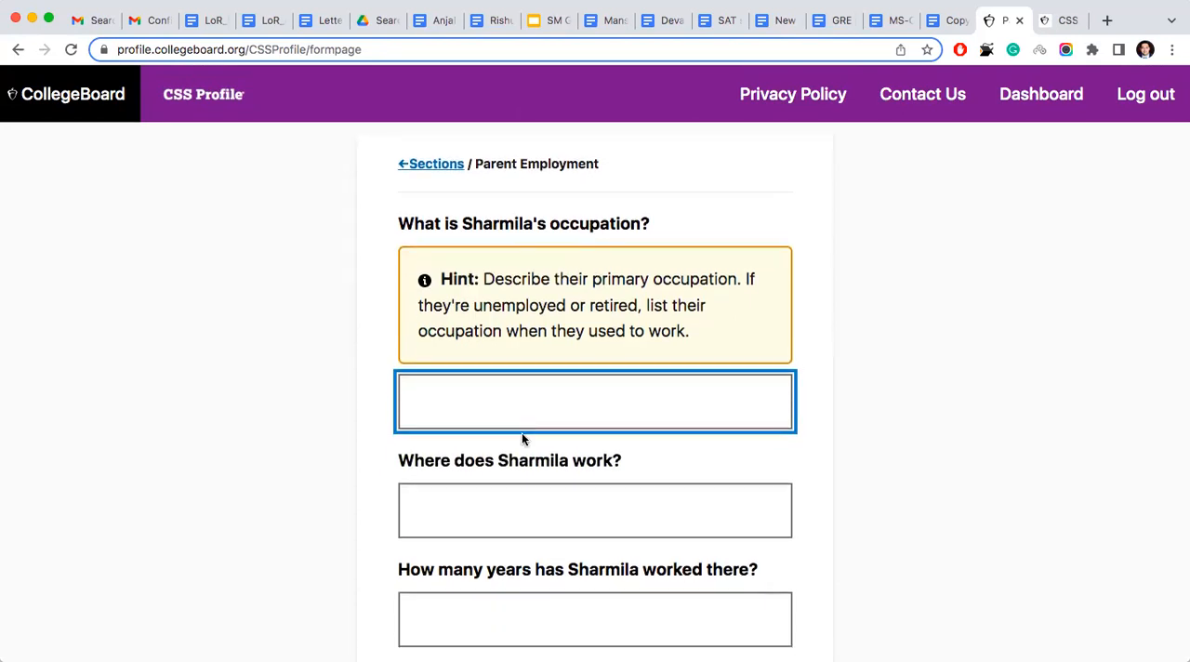
pyautogui.write('DPS Indore')
pyautogui.click(514, 525)
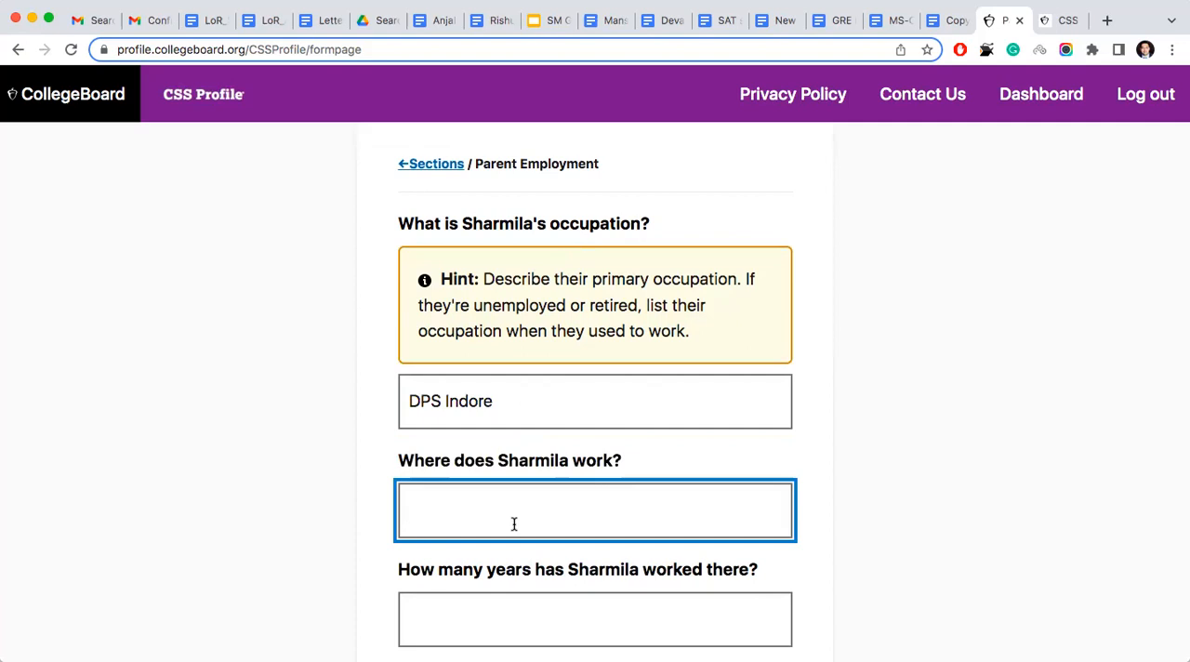
# - Replace the second parent's occupation with High School Teacher
pyautogui.tripleClick(497, 398)
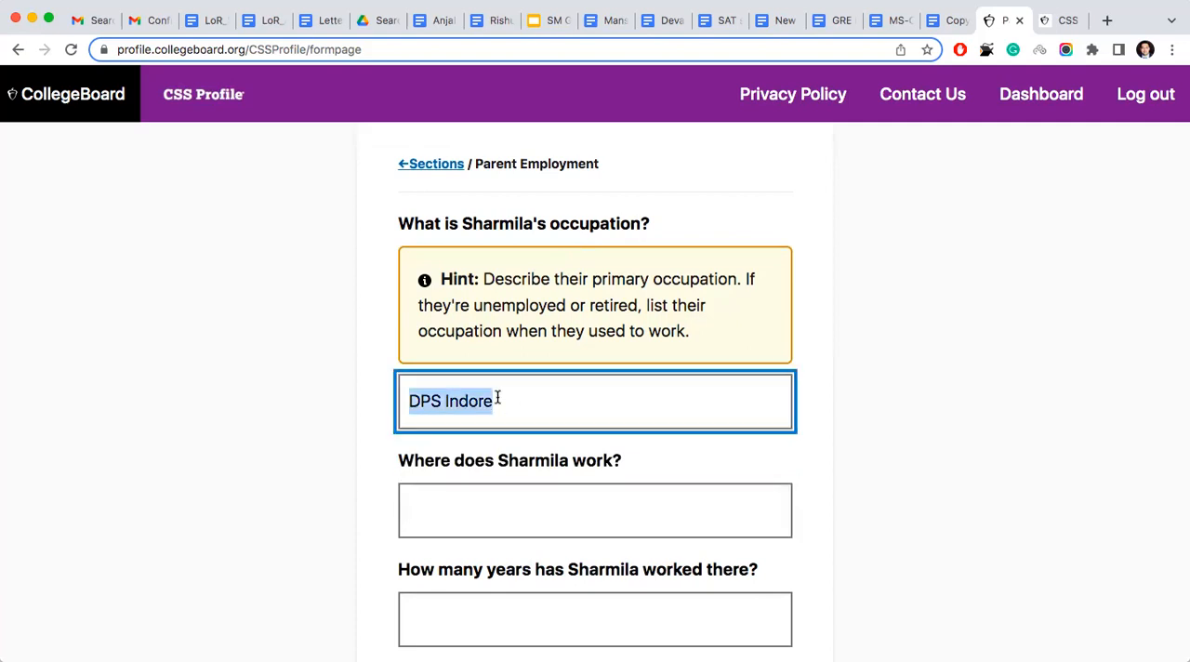
pyautogui.write('High ')
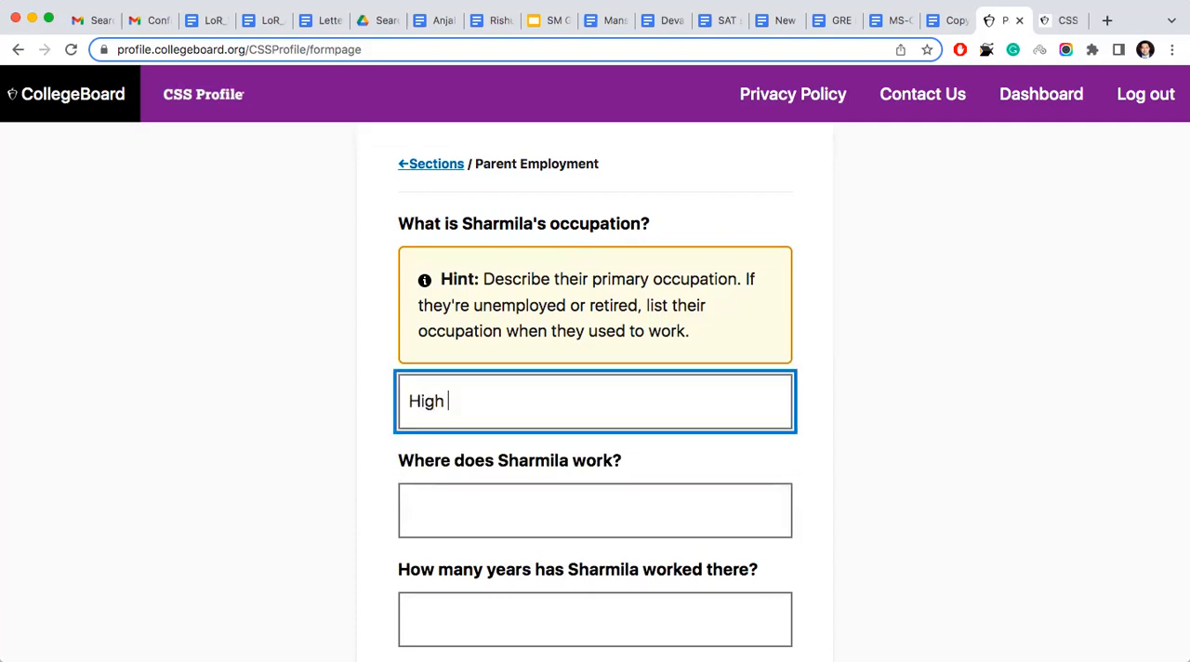
pyautogui.write('School Teacher')
# - Enter DPS Indore as the second parent's workplace and 7 as the years worked there, and save
pyautogui.click(440, 503)
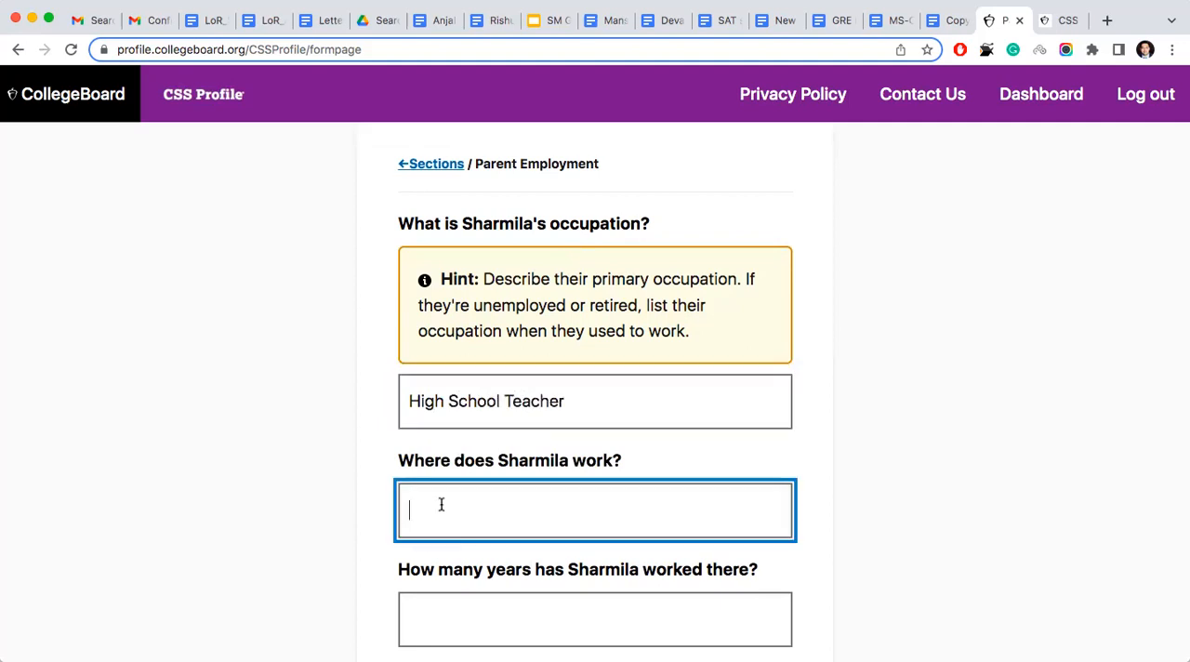
pyautogui.write('DPS Indore')
pyautogui.scroll(-3, 483, 483)
pyautogui.click(483, 484)
pyautogui.write('7')
pyautogui.click(478, 583)
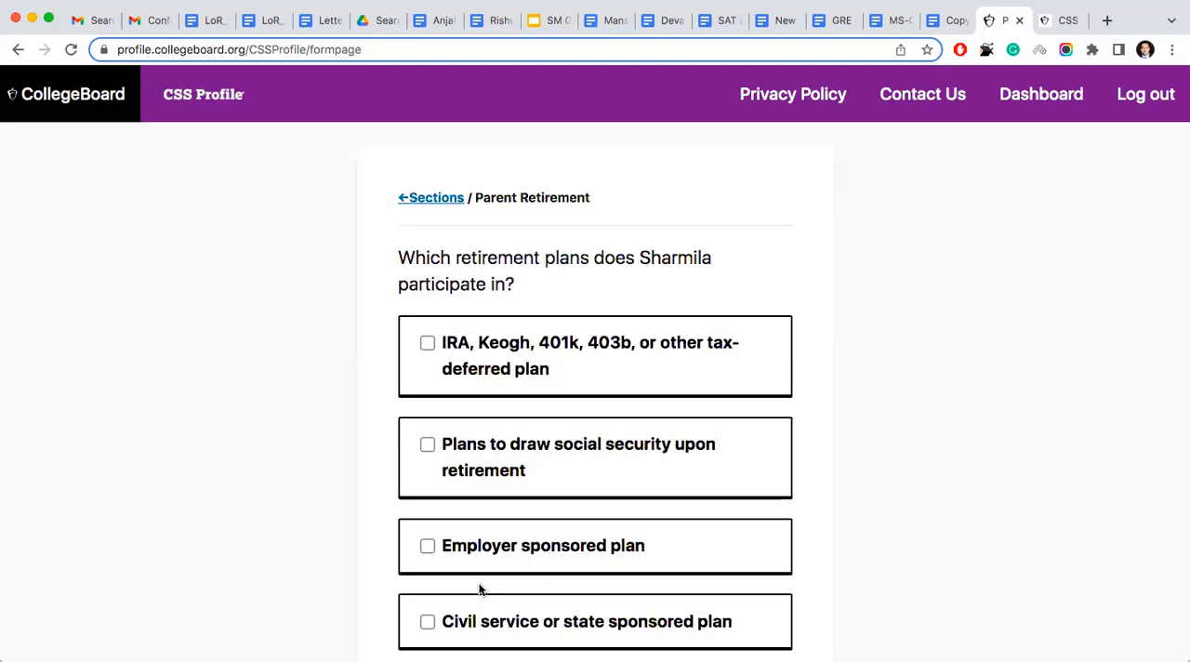
# - Select Other type of plan as the second parent's retirement plan and save the choice
pyautogui.scroll(-5, 382, 311)
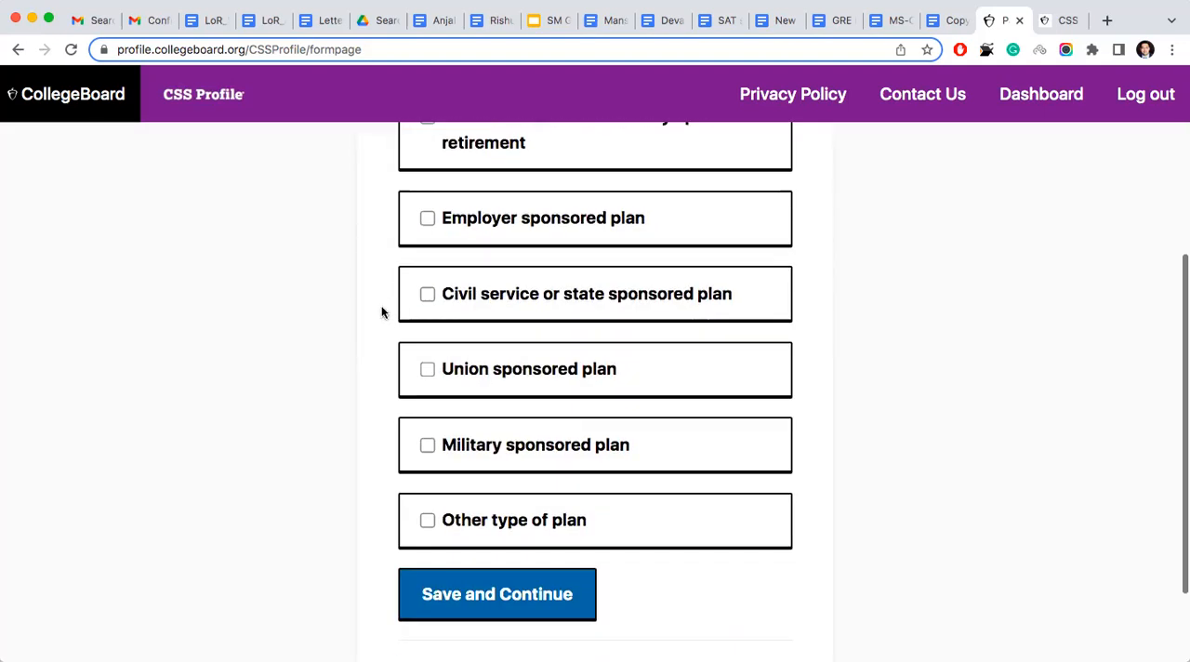
pyautogui.click(426, 521)
pyautogui.click(486, 591)
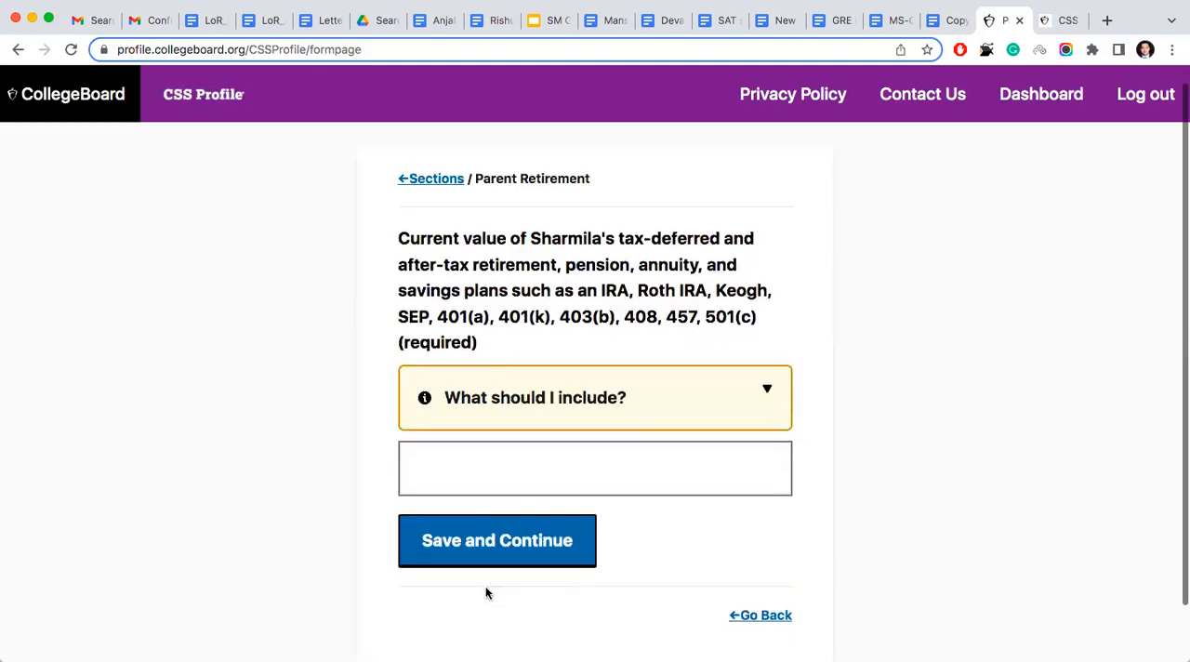
# - Enter 0 as the current value of the second parent's retirement, pension, annuity and savings plans, and save
pyautogui.click(502, 475)
pyautogui.write('0')
pyautogui.click(479, 559)
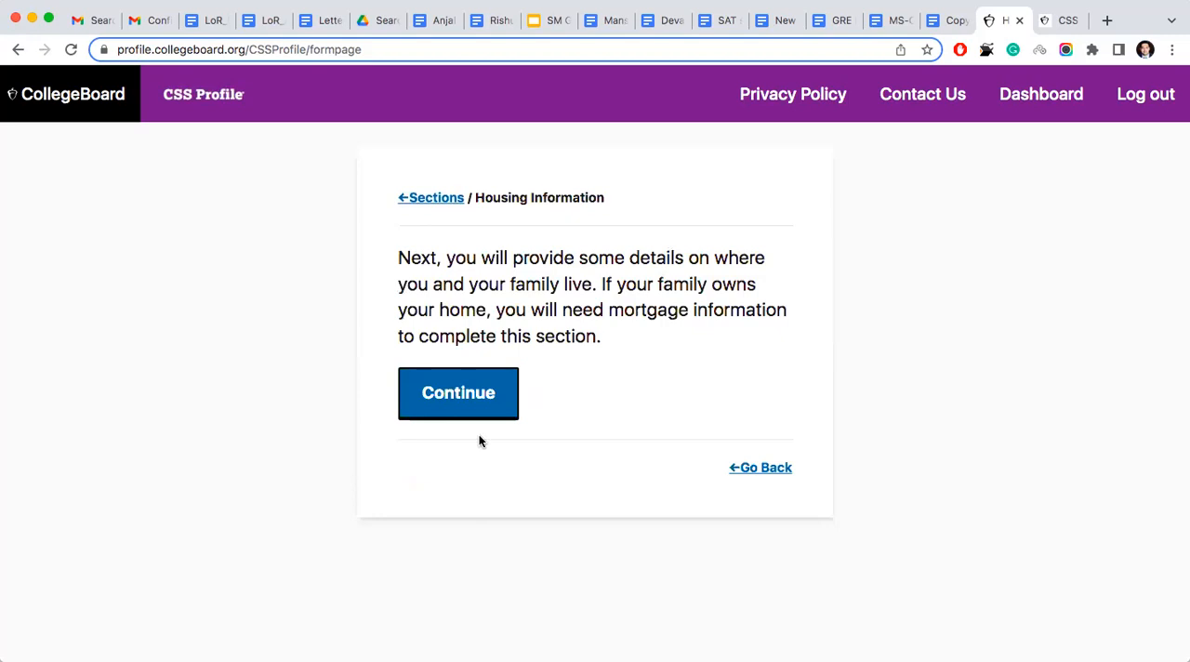
# - Answer Yes to the student and parents sharing the same permanent address, and save the prefilled parent home address
pyautogui.click(482, 402)
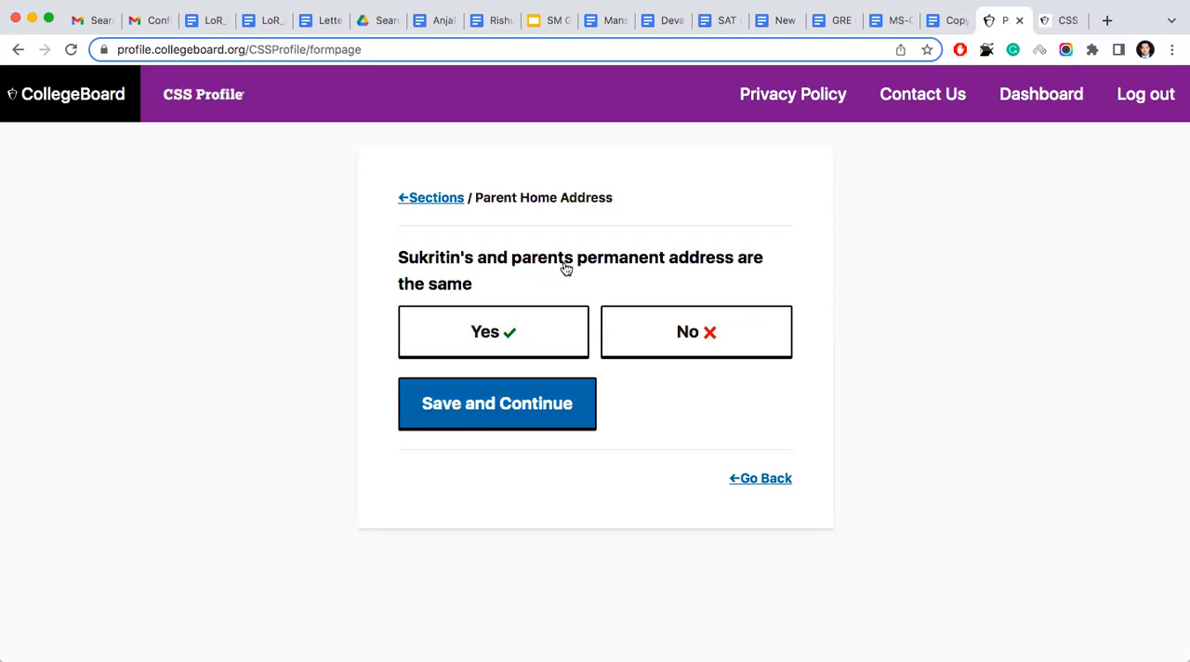
pyautogui.click(536, 332)
pyautogui.click(540, 405)
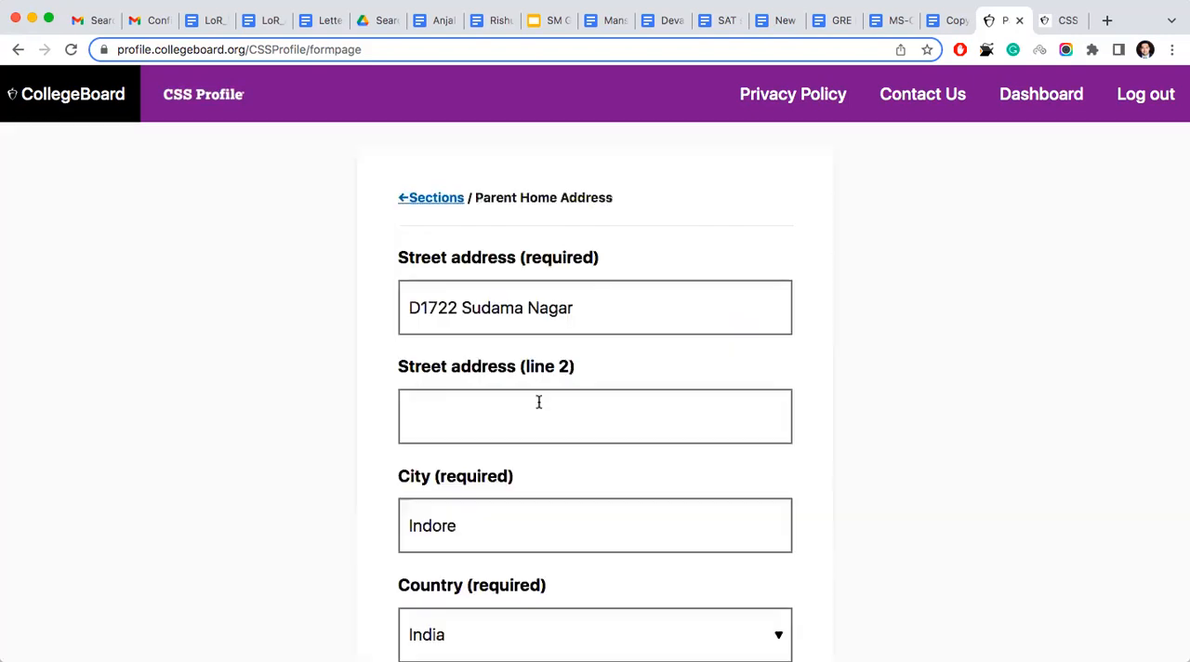
pyautogui.scroll(-7, 539, 402)
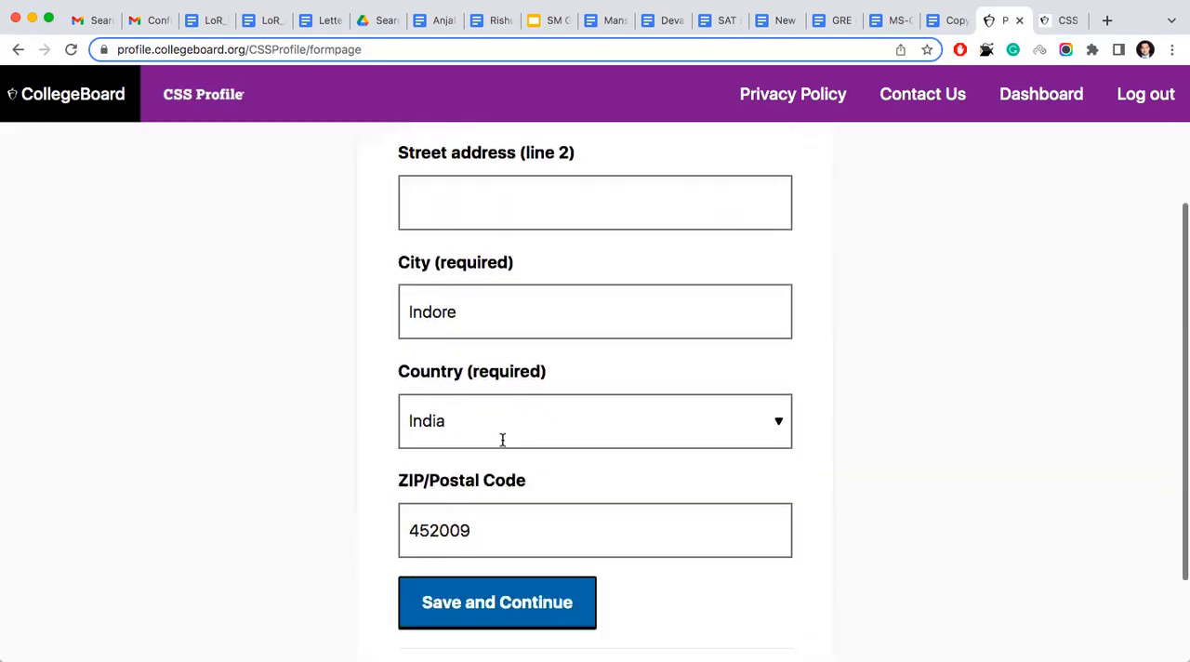
pyautogui.click(501, 474)
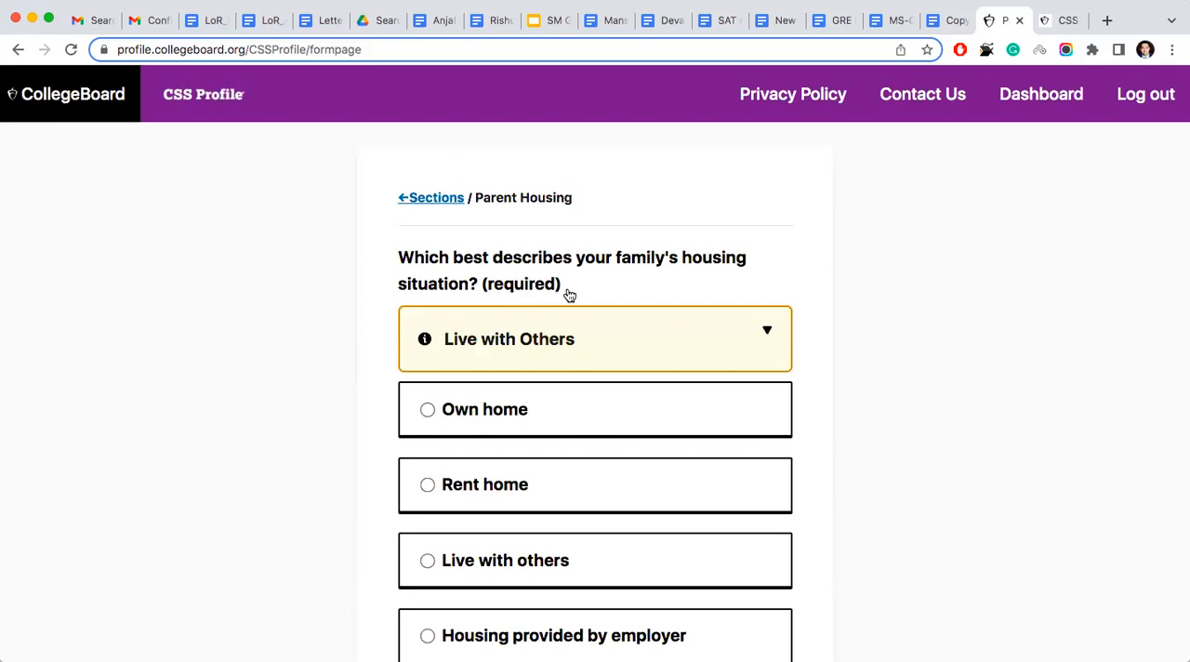
# - Select Own home as the family's housing situation and save the choice
pyautogui.scroll(-2, 569, 295)
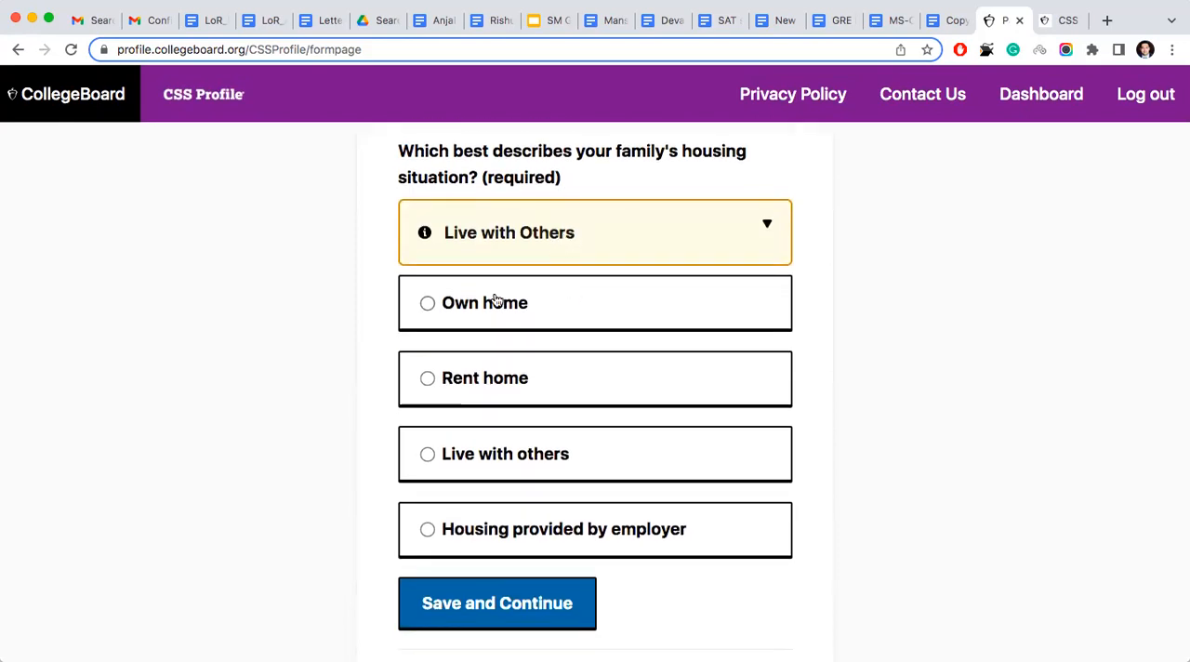
pyautogui.click(428, 305)
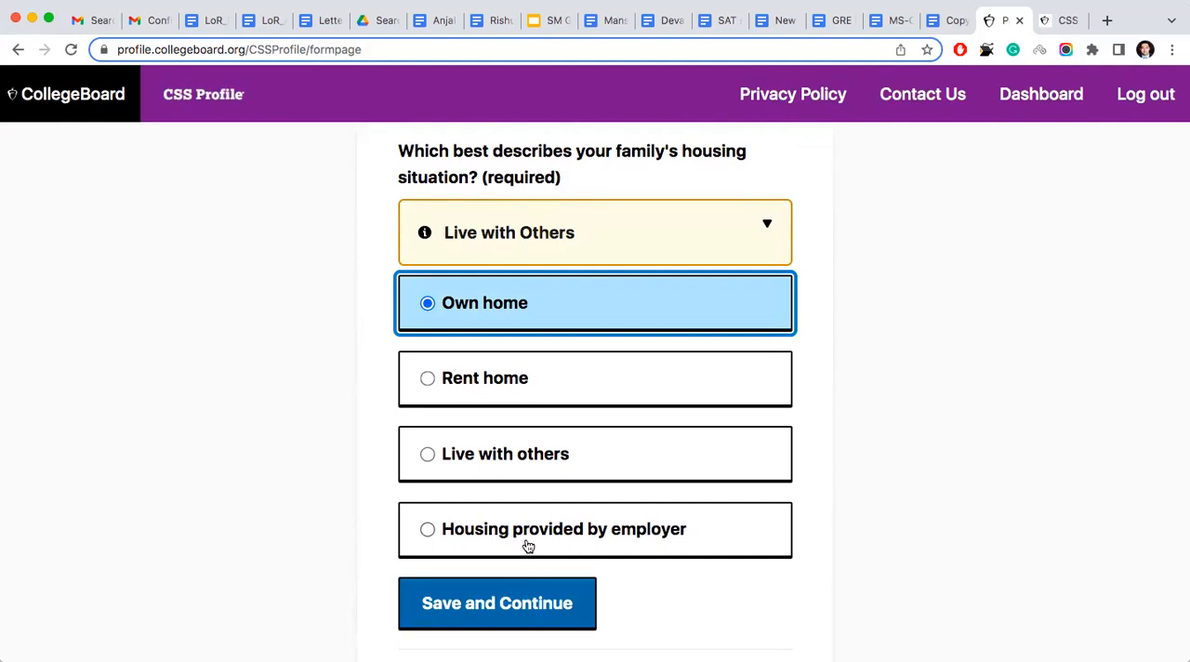
pyautogui.click(509, 621)
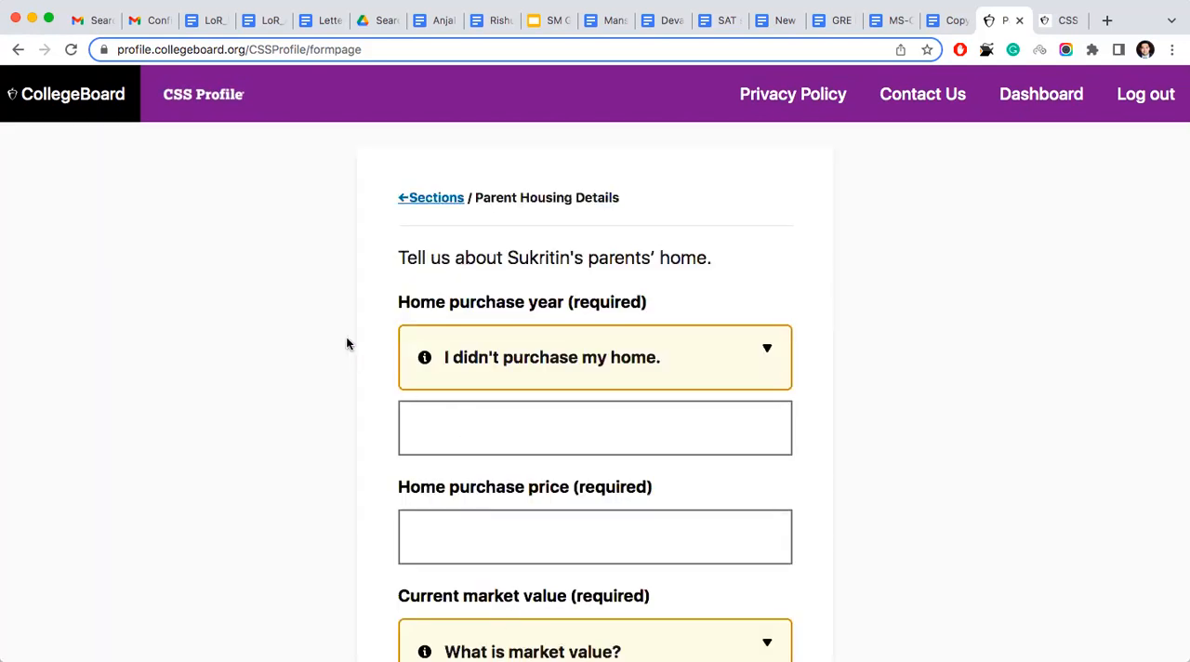
# - Enter 2013 as the parents' home purchase year and 2500000 as the home purchase price
pyautogui.scroll(-1, 347, 344)
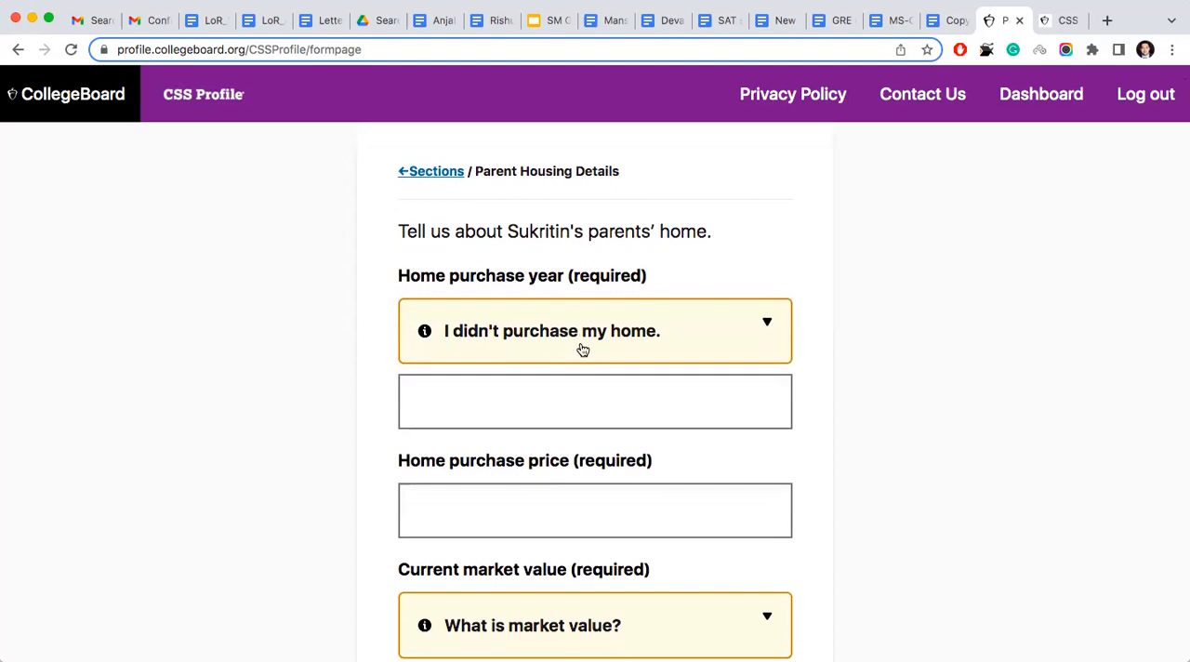
pyautogui.click(572, 406)
pyautogui.write('2013')
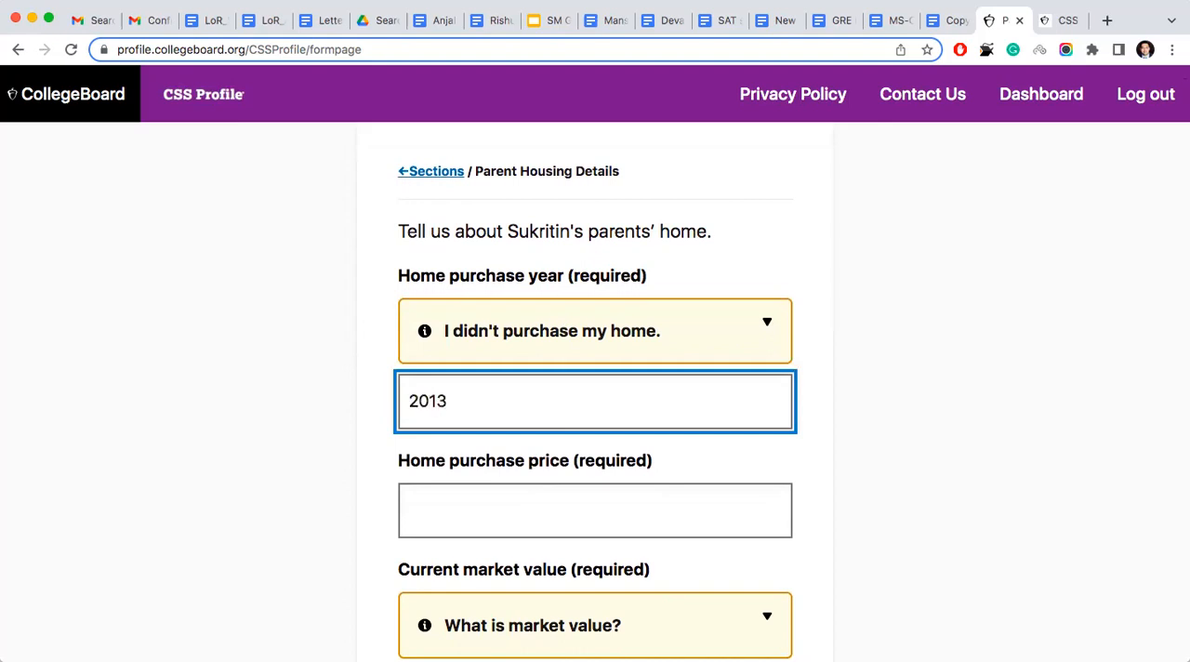
pyautogui.scroll(-2, 595, 383)
pyautogui.click(582, 450)
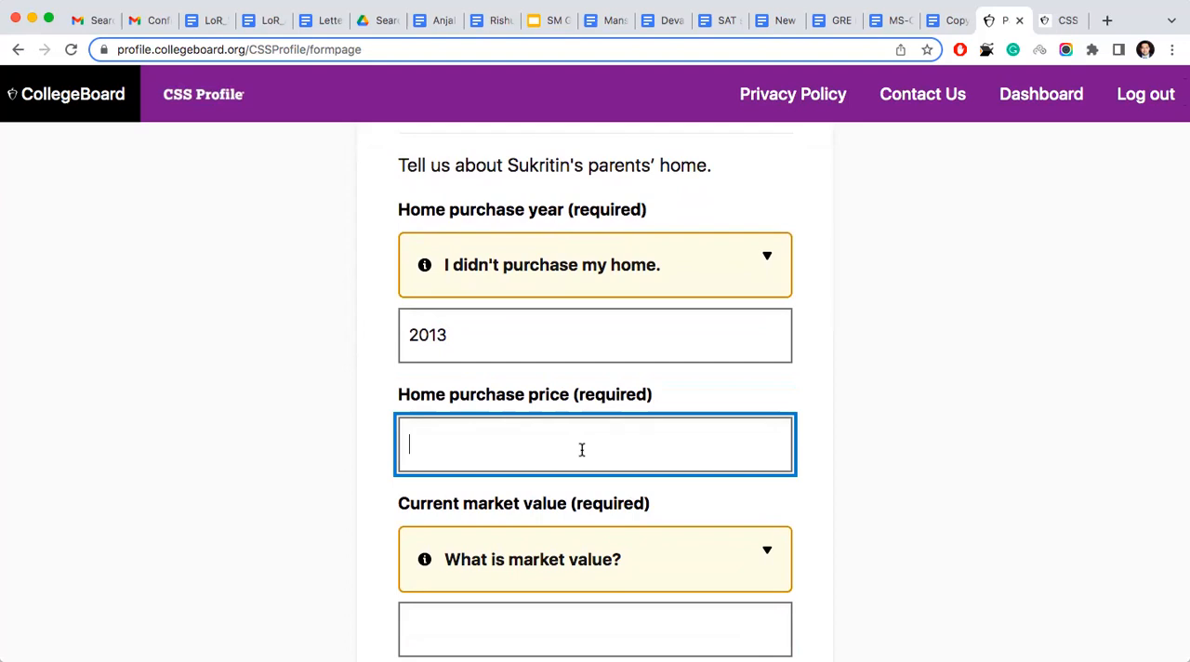
pyautogui.write('25')
pyautogui.write('00000')
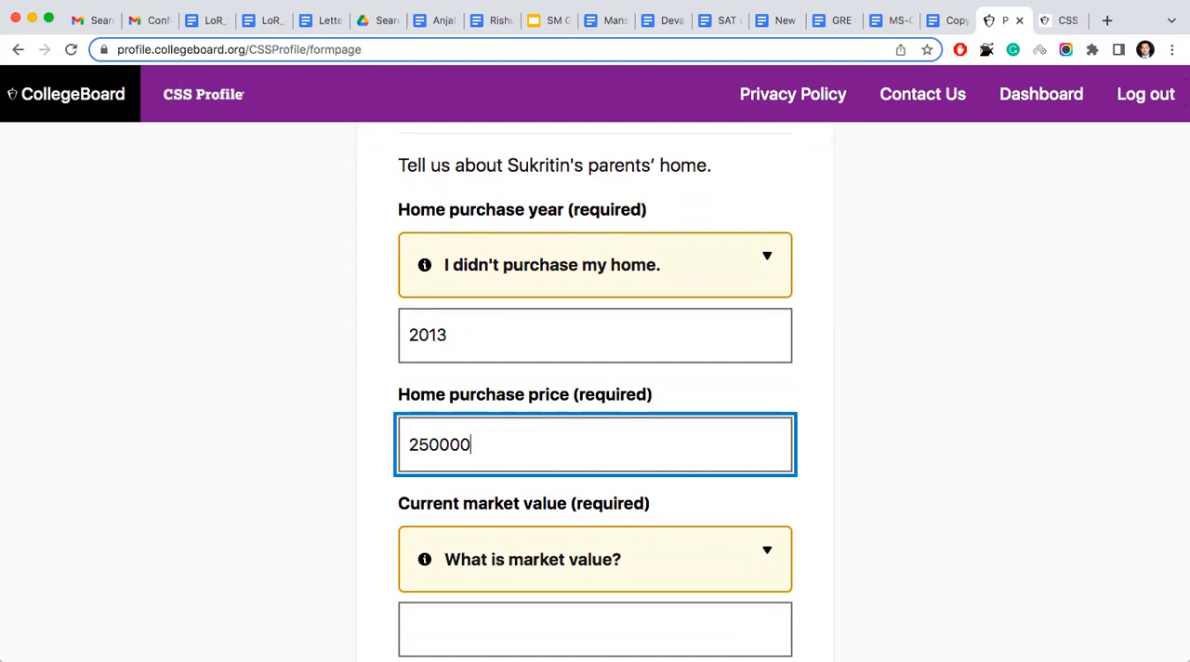
# - Enter 9500000 as the current market value of the parents' home
pyautogui.scroll(-3, 600, 523)
pyautogui.click(598, 498)
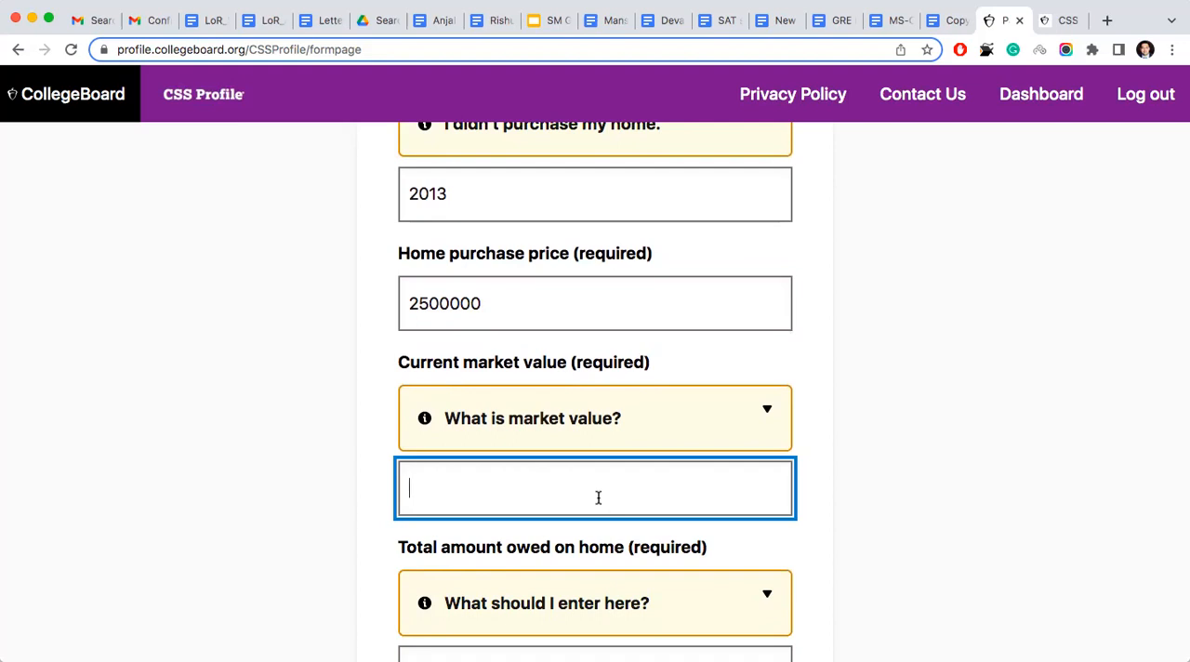
pyautogui.write('9500000')
pyautogui.scroll(-5, 642, 432)
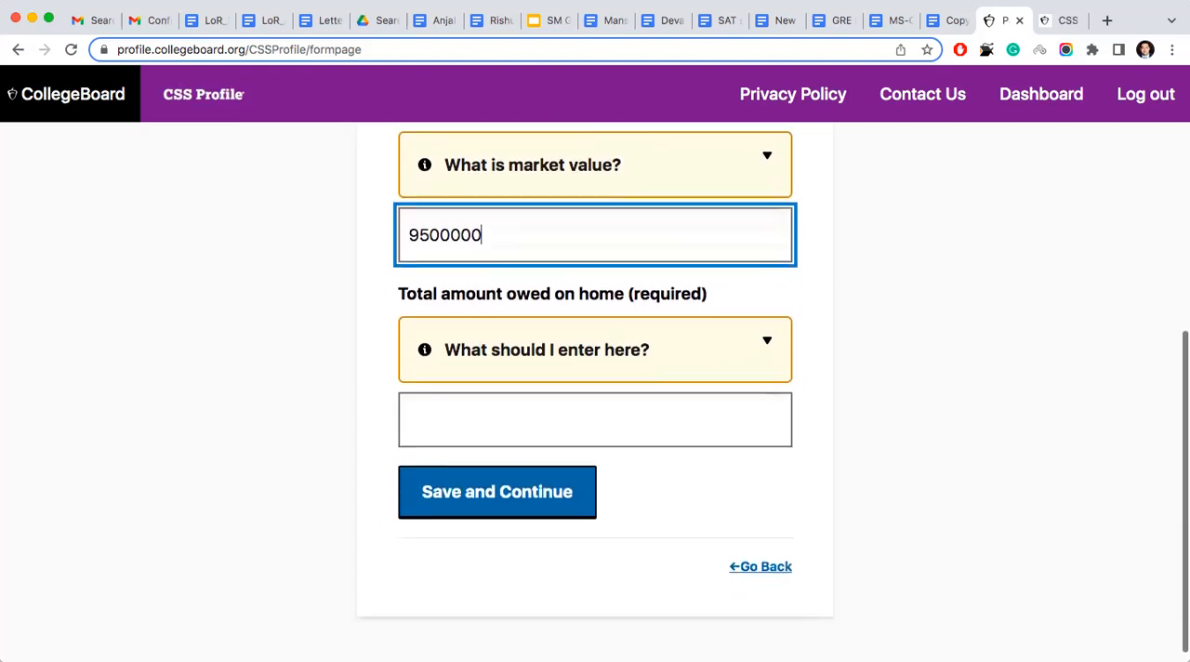
# - Read the guidance on the total amount owed on the parents' home, enter 0 as that amount, and save the home details
pyautogui.click(586, 361)
pyautogui.scroll(-1, 554, 469)
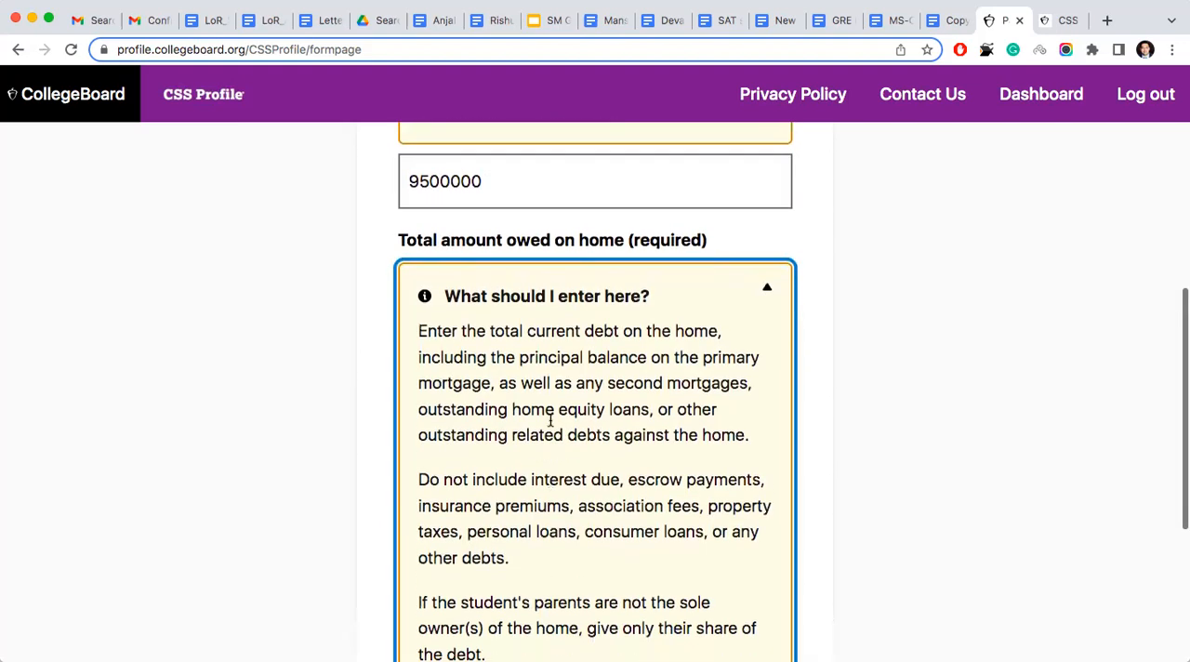
pyautogui.click(333, 353)
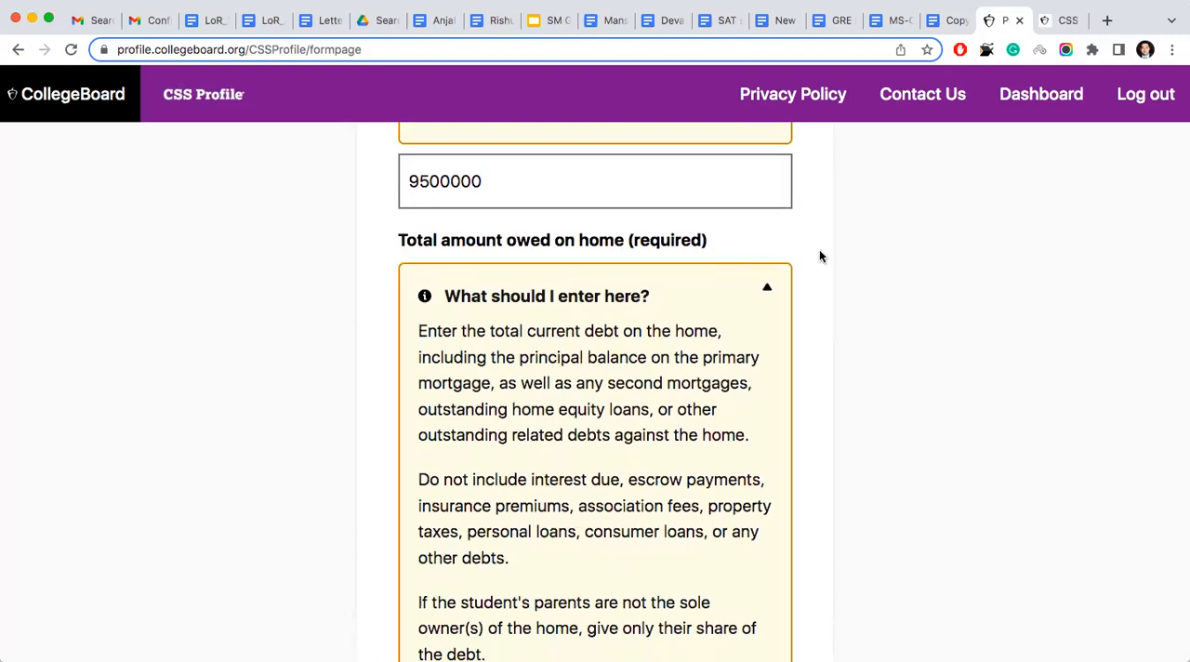
pyautogui.click(765, 289)
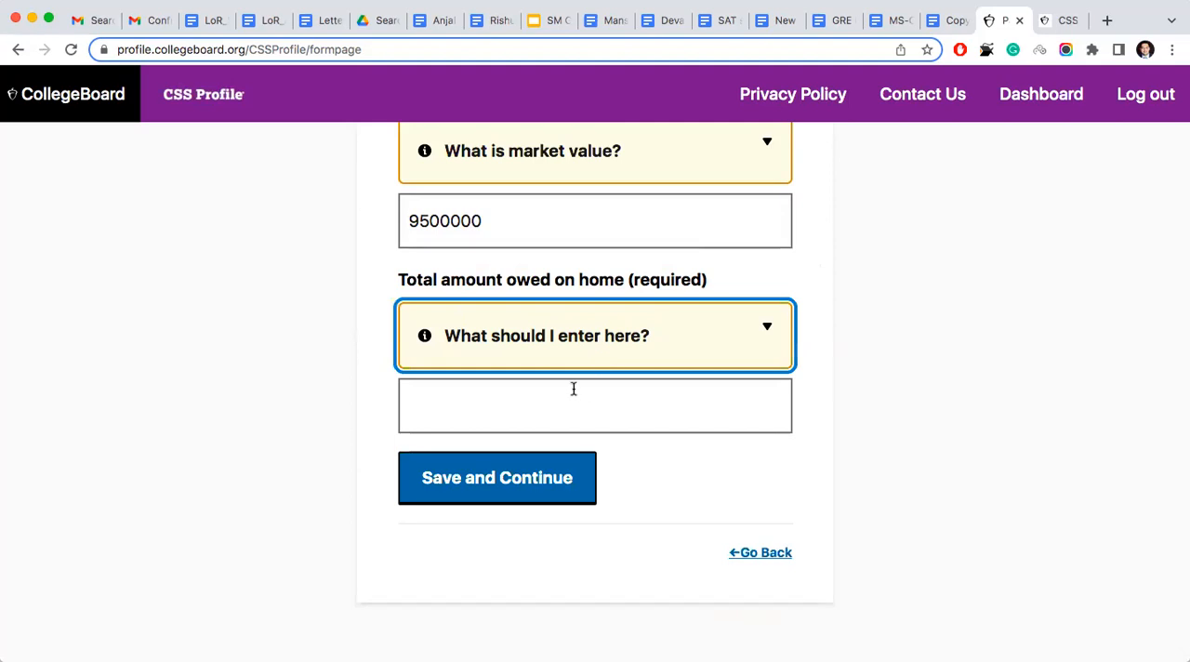
pyautogui.scroll(1, 578, 382)
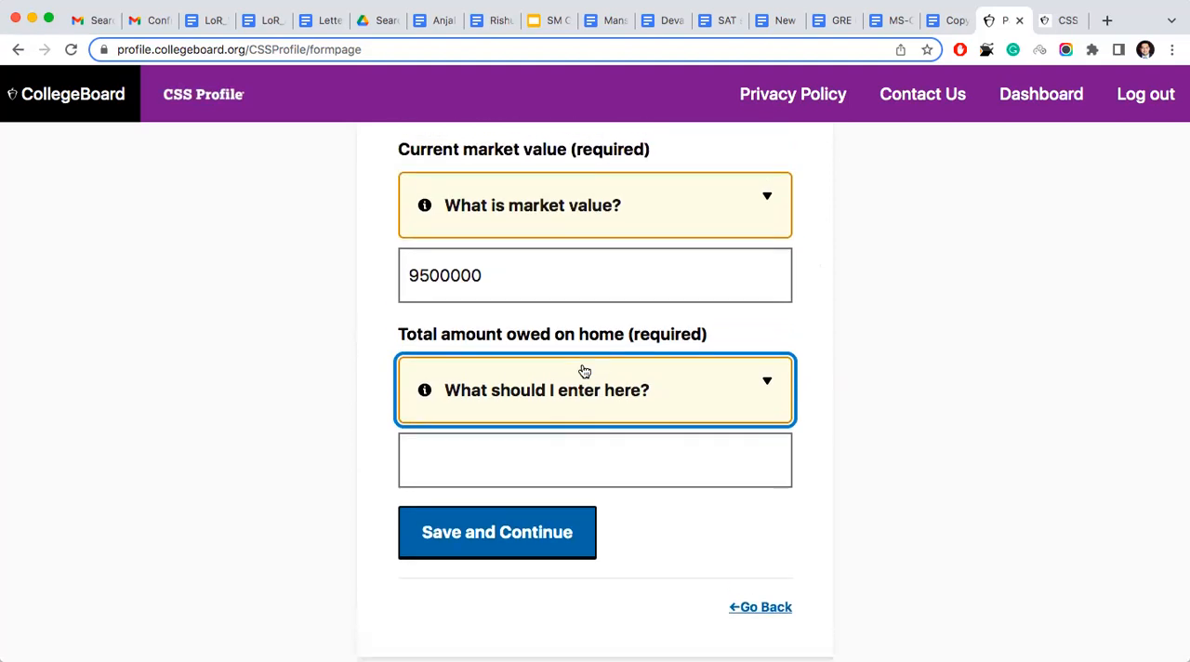
pyautogui.click(506, 457)
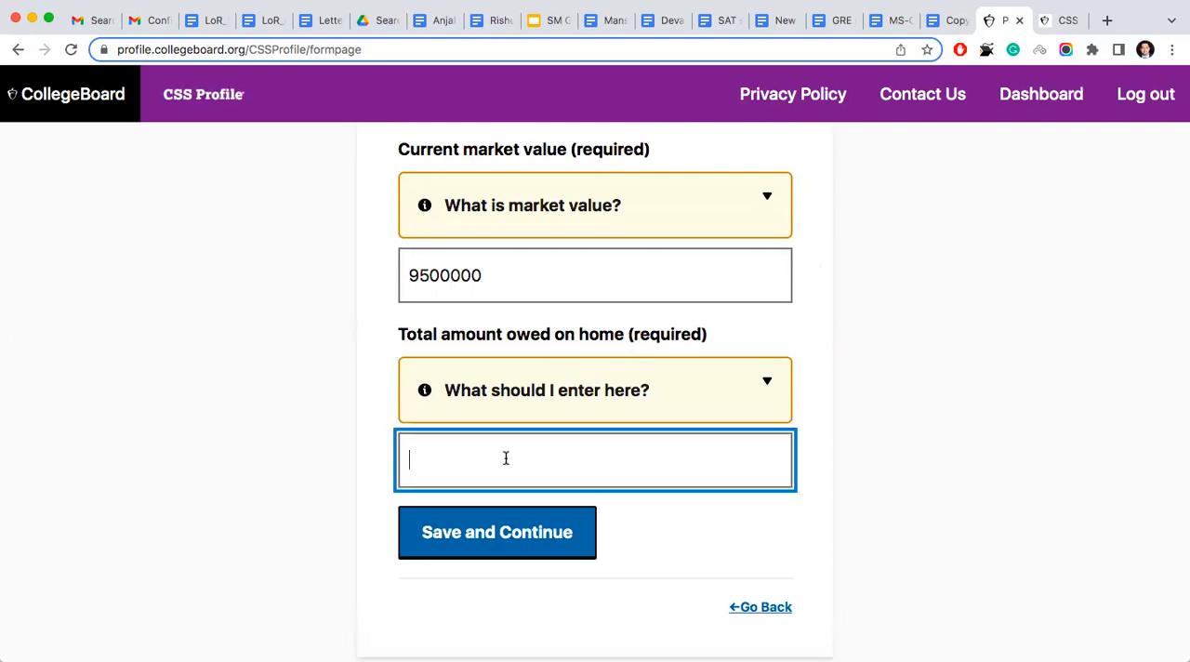
pyautogui.write('0')
pyautogui.scroll(2, 548, 411)
pyautogui.moveTo(491, 391); pyautogui.dragTo(397, 372)
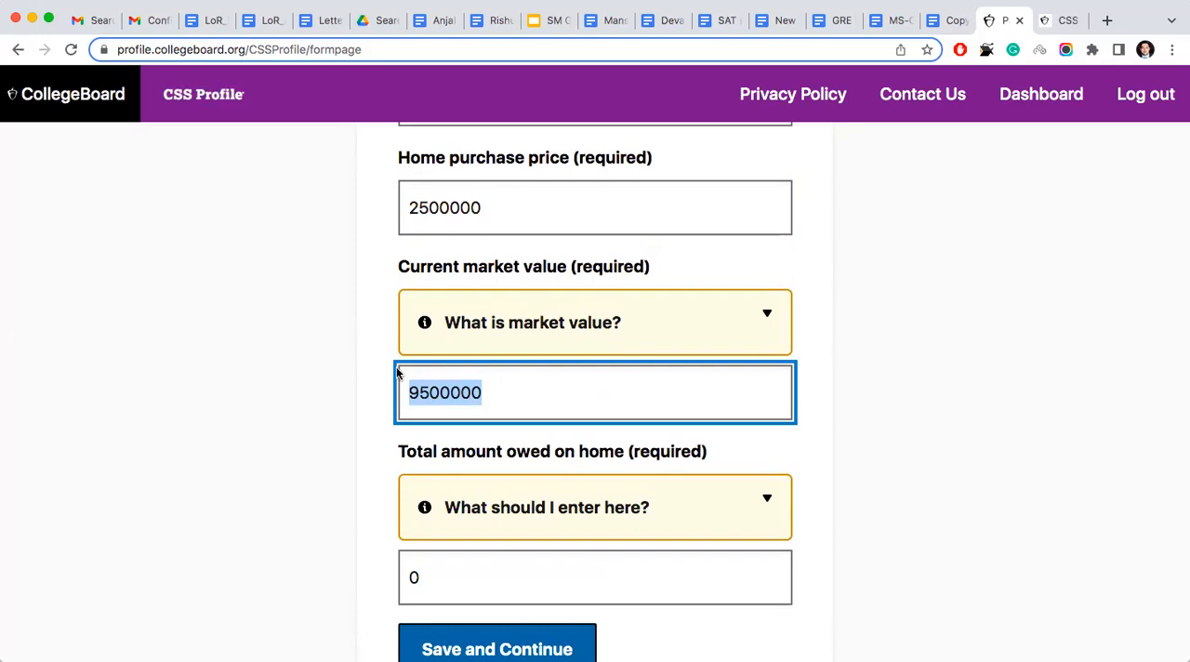
pyautogui.scroll(-1, 553, 548)
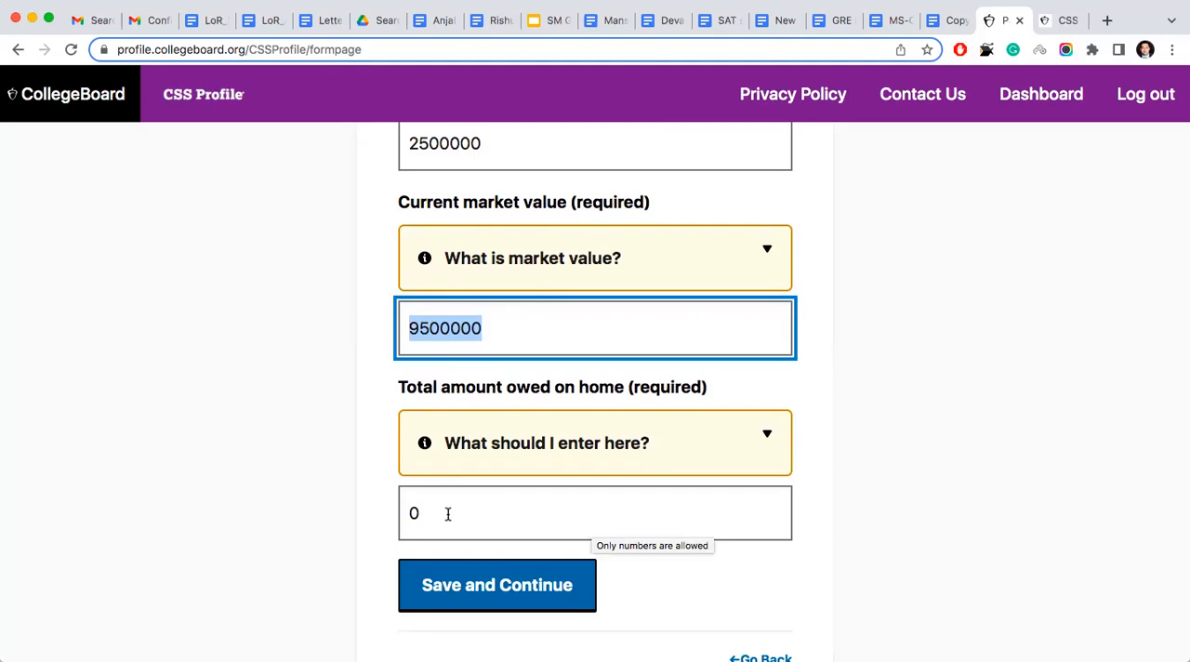
pyautogui.click(441, 584)
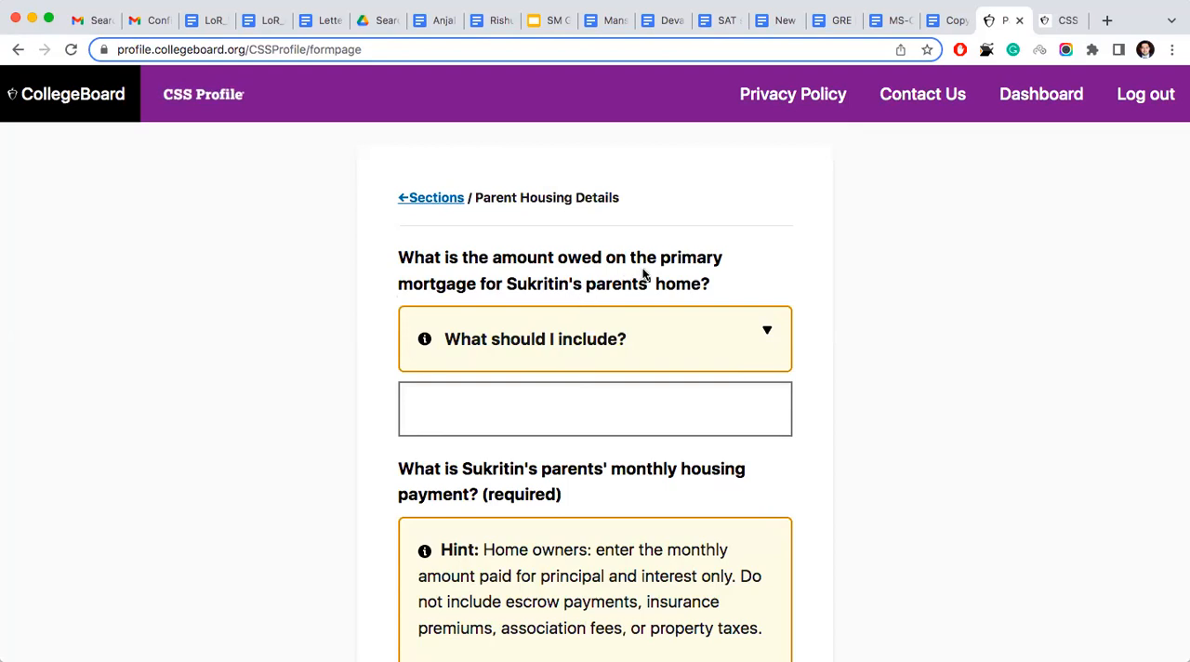
# - Enter 0 for the primary mortgage amount owed and 0 for the parents' monthly housing payment, and save the page
pyautogui.click(583, 407)
pyautogui.write('0')
pyautogui.scroll(-3, 598, 401)
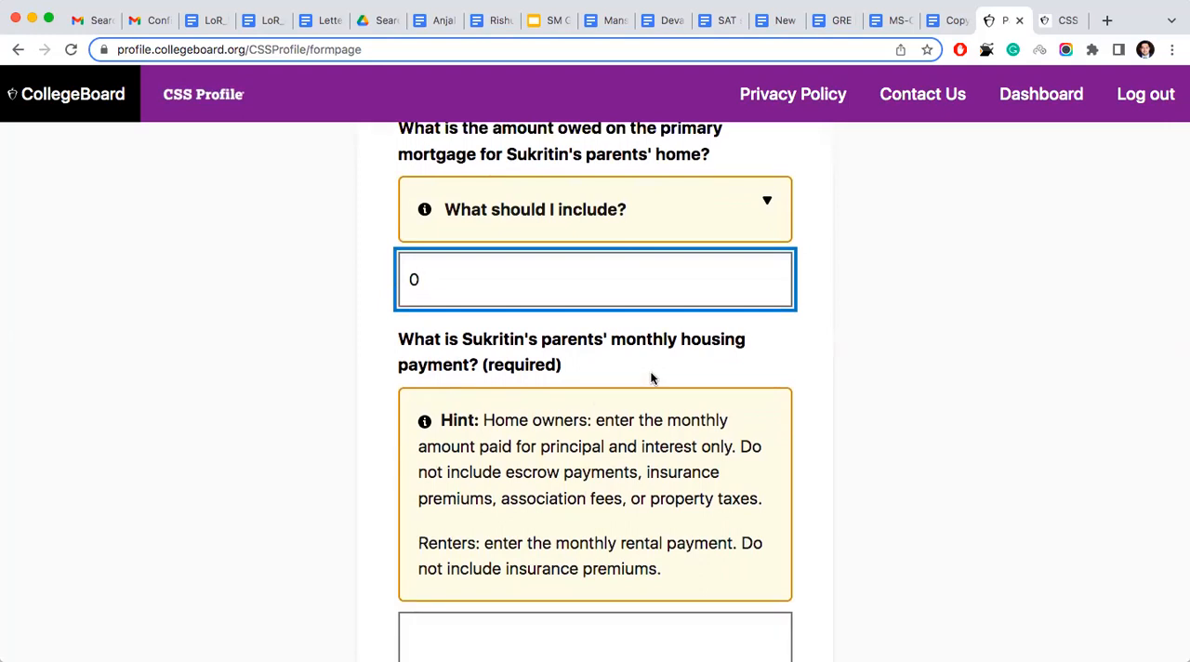
pyautogui.scroll(-4, 651, 377)
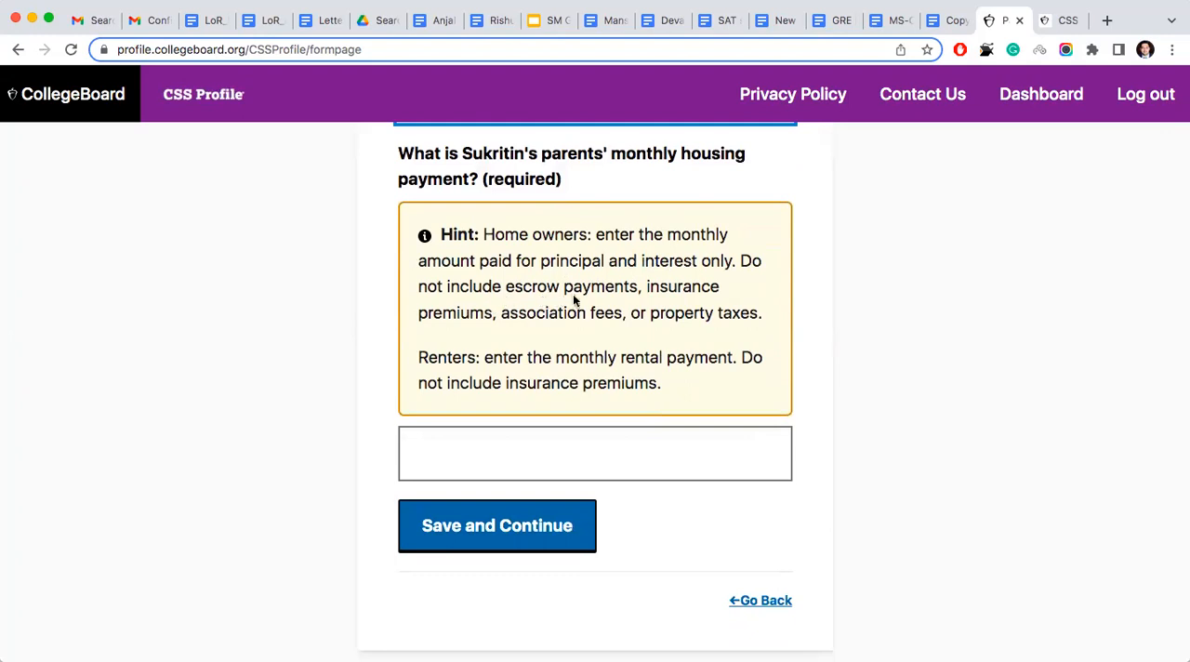
pyautogui.click(459, 465)
pyautogui.write('0')
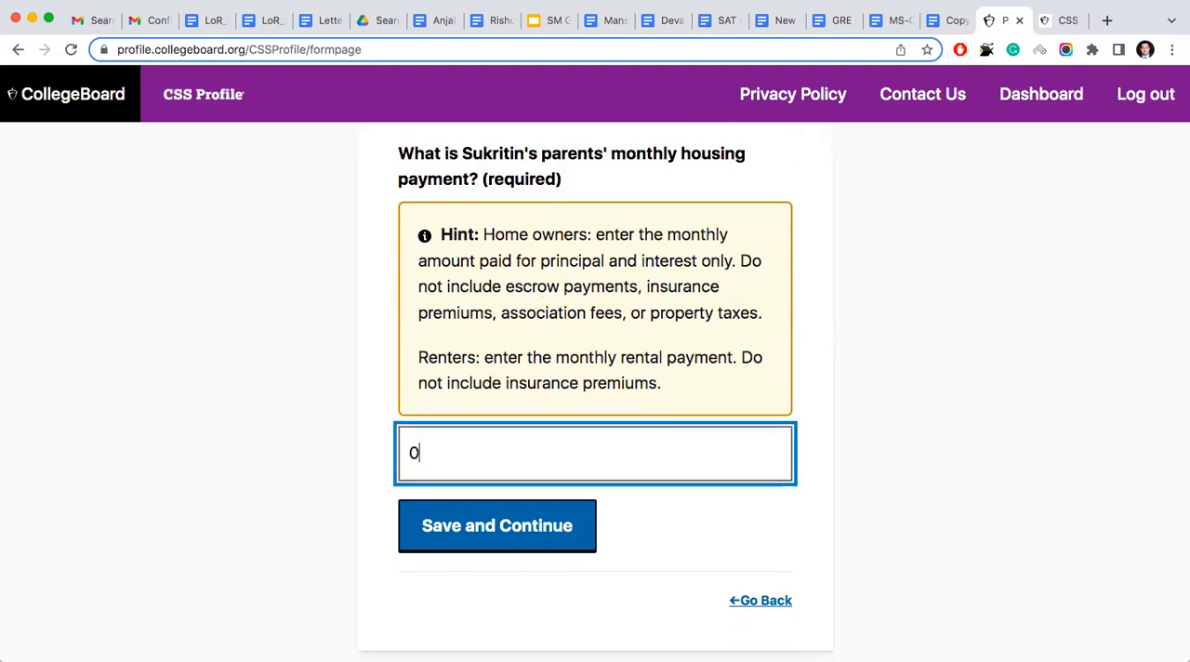
pyautogui.click(489, 522)
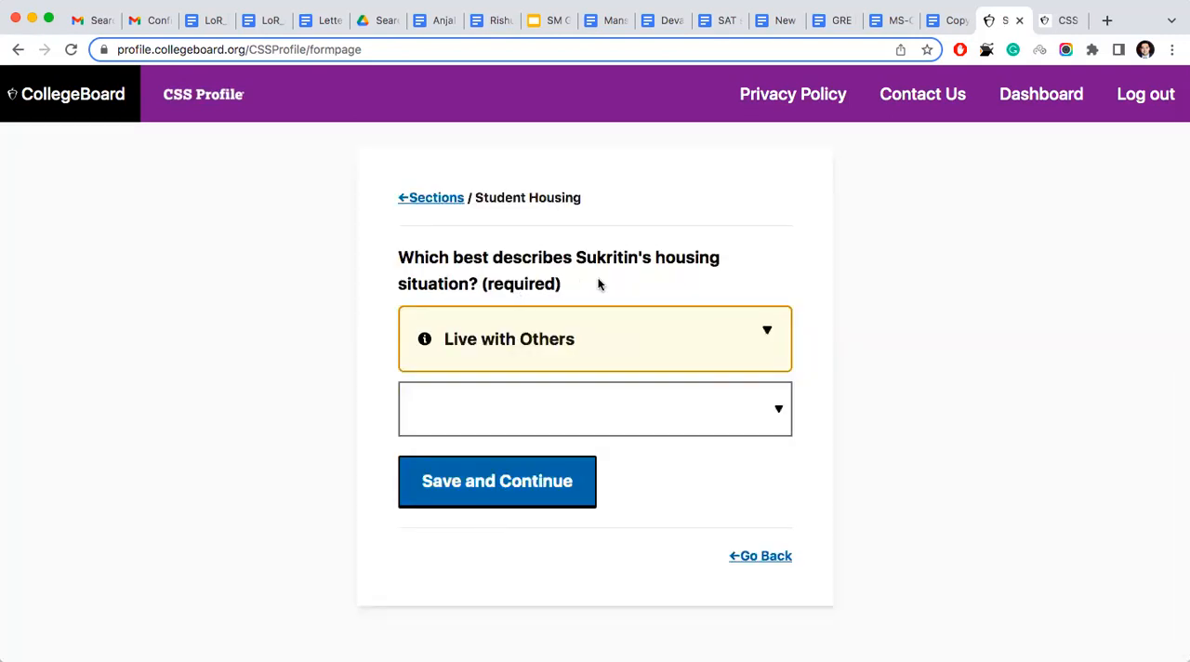
# - Select Own home as the student's housing situation and save the choice
pyautogui.click(509, 393)
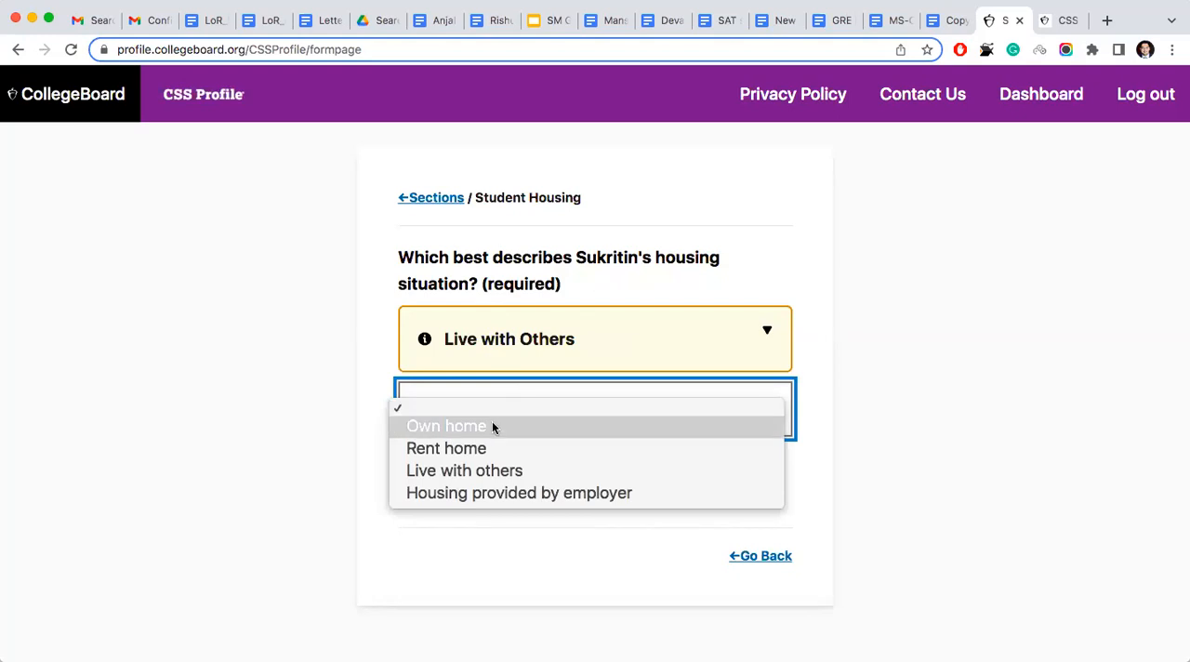
pyautogui.click(492, 426)
pyautogui.click(493, 481)
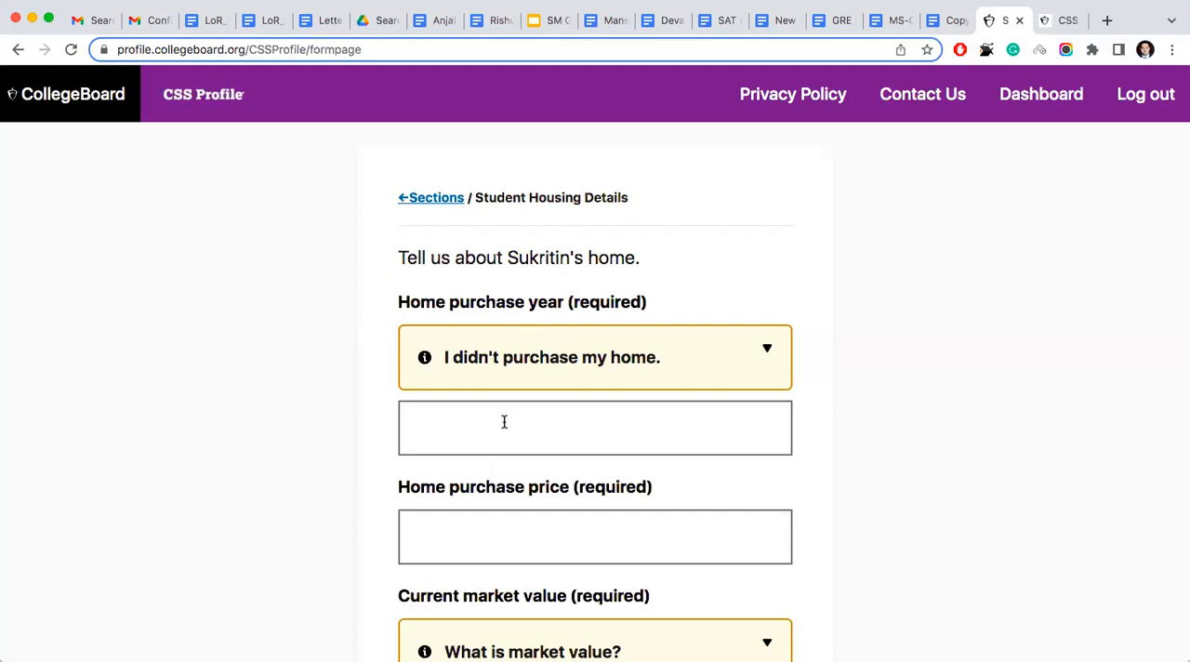
# - Look over the required fields about the student's own home, and return to the student housing situation question
pyautogui.scroll(-5, 504, 422)
pyautogui.scroll(-3, 503, 420)
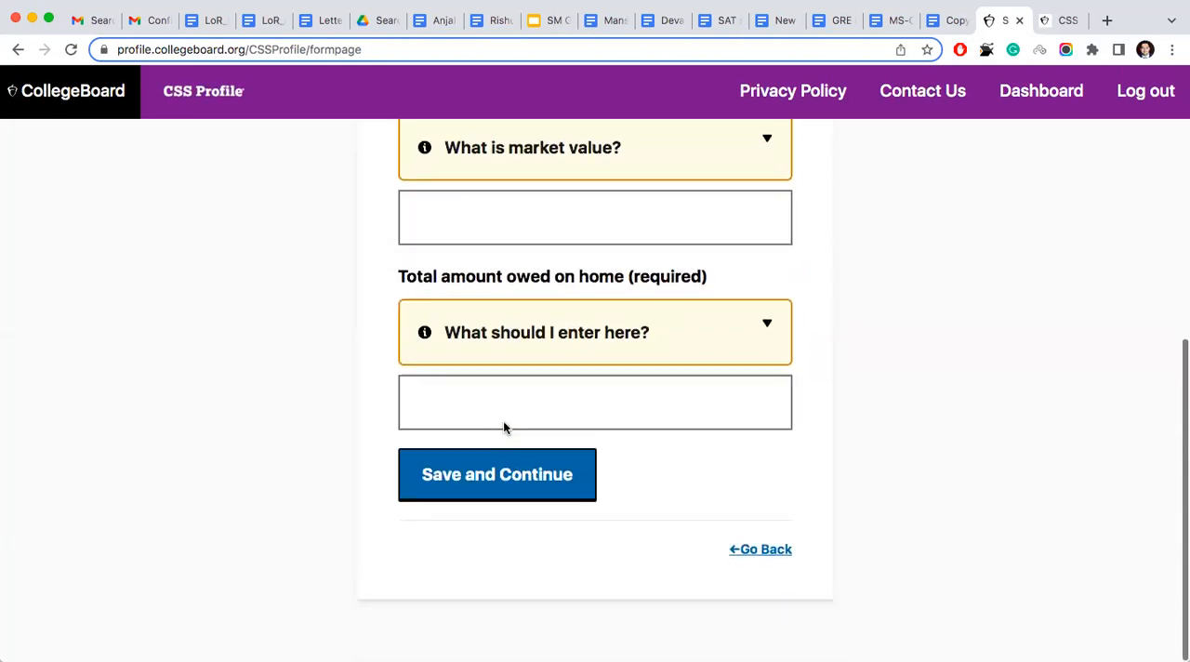
pyautogui.scroll(8, 503, 420)
pyautogui.scroll(-6, 503, 427)
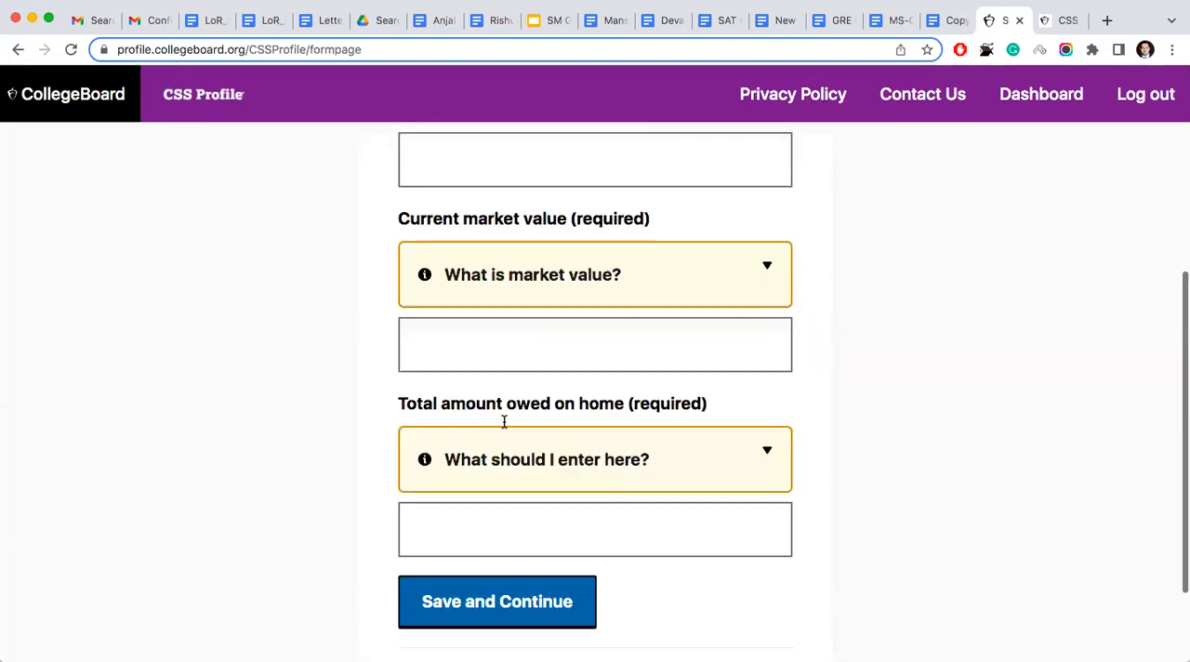
pyautogui.click(763, 552)
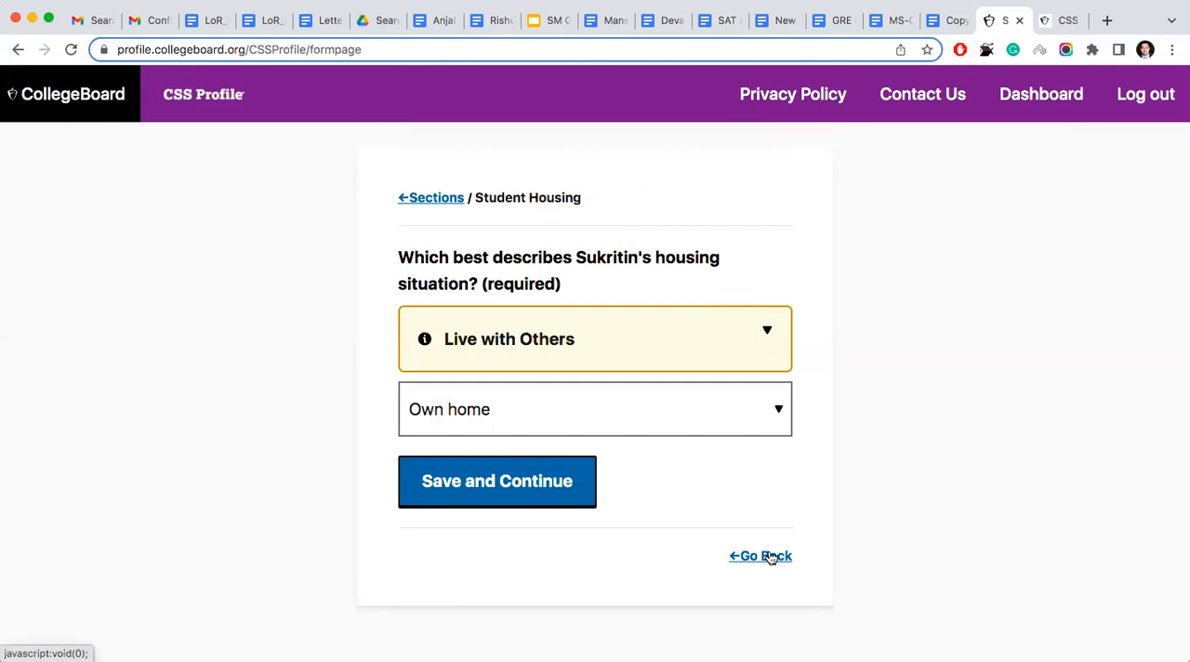
# - Revisit the parents' mortgage and monthly housing payment answers, and save them again to return to the student housing question
pyautogui.click(770, 556)
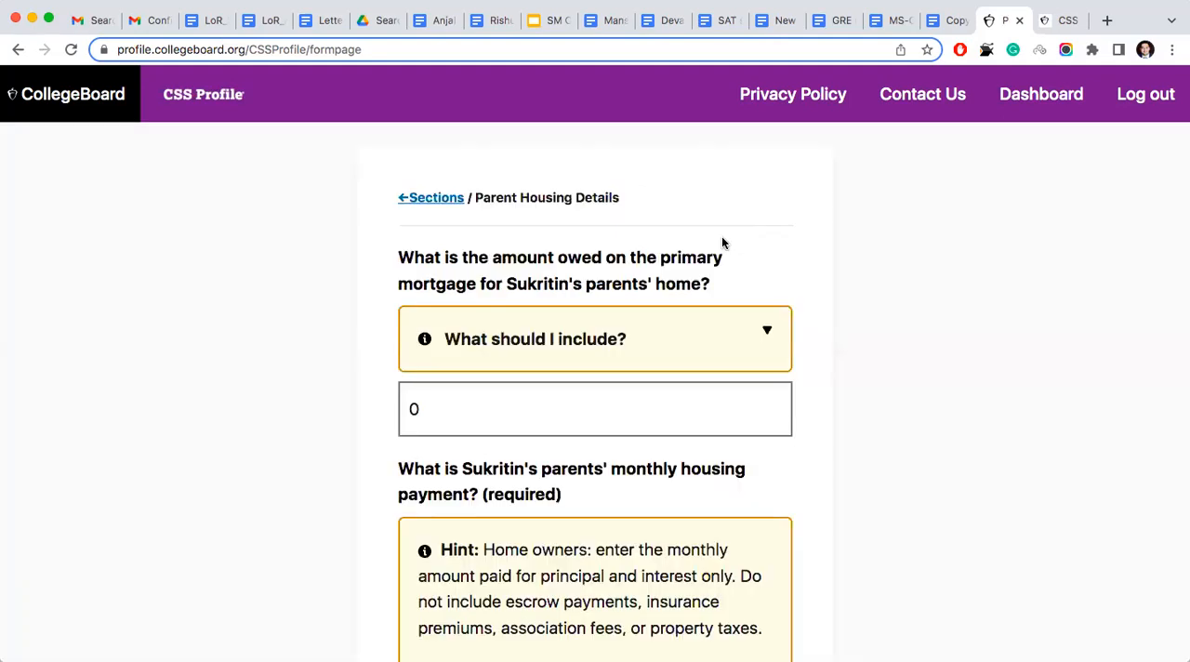
pyautogui.scroll(-8, 634, 430)
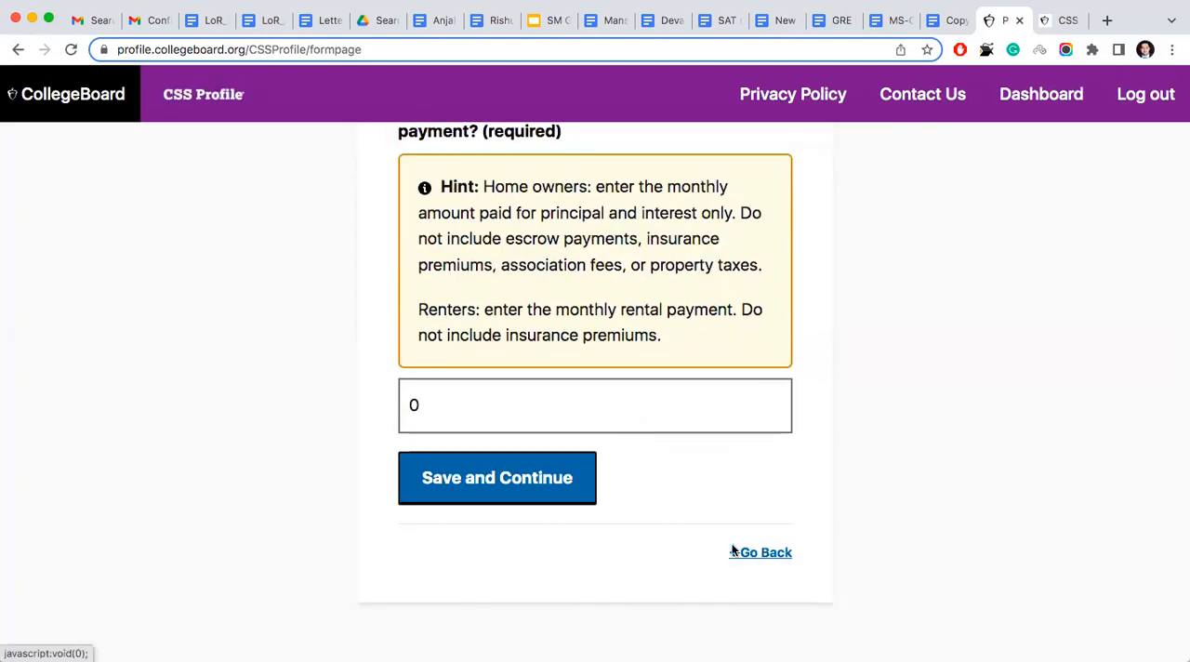
pyautogui.click(540, 490)
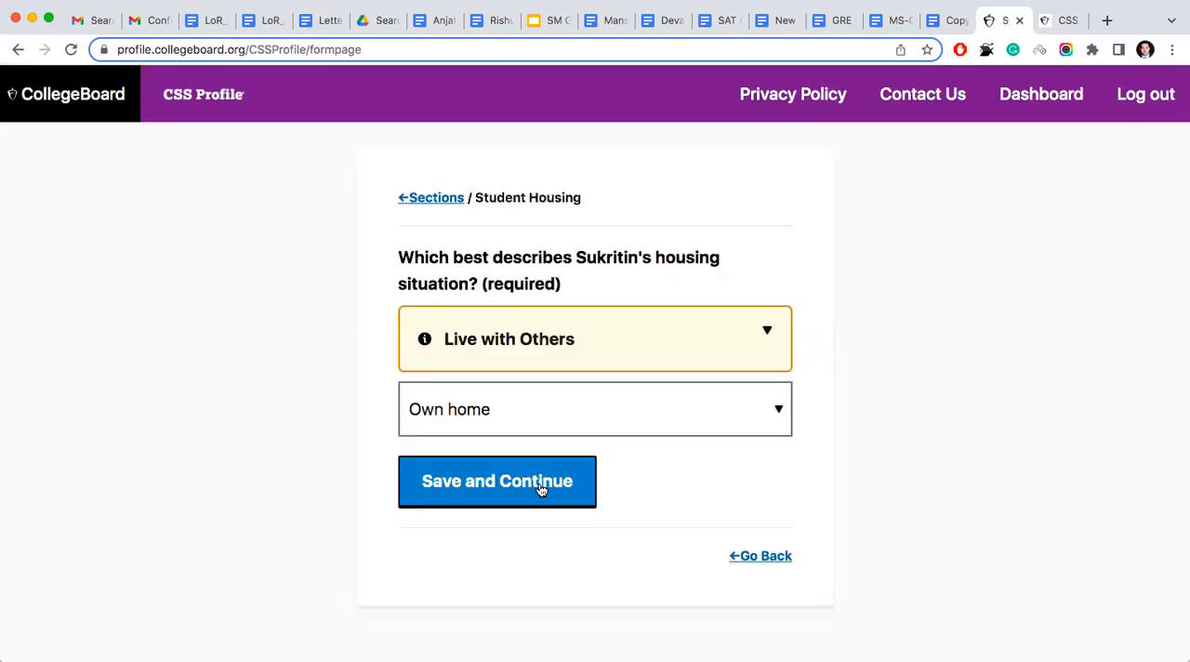
# - Return to the list of application sections and reopen the Housing Information section past its introduction
pyautogui.click(427, 195)
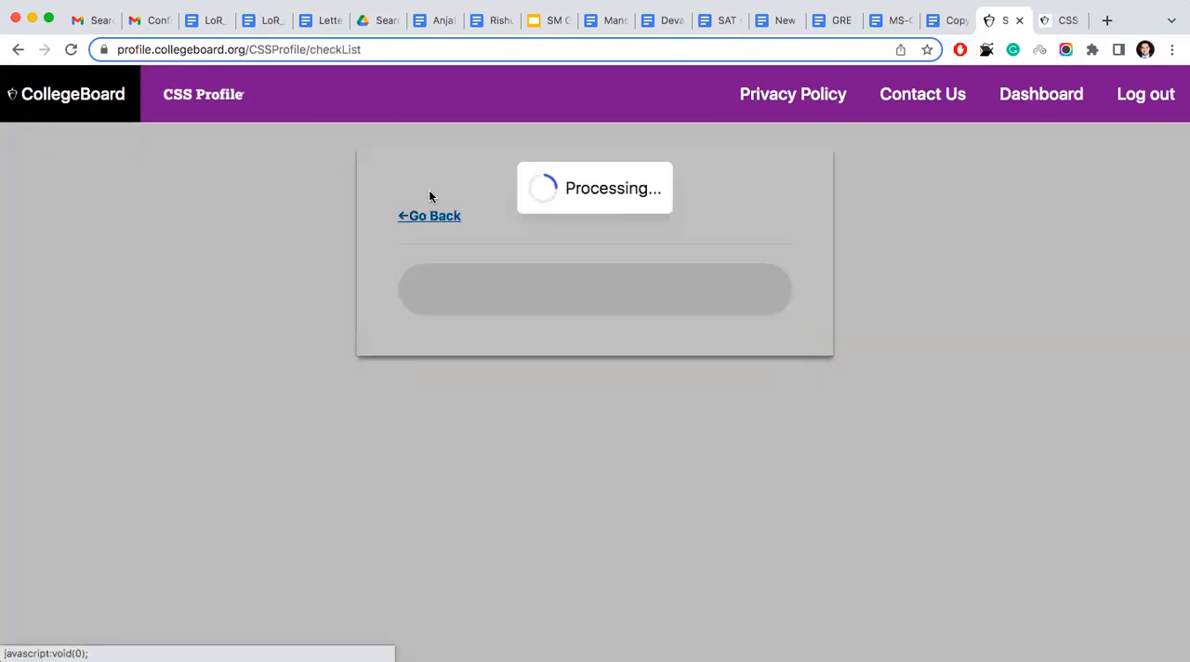
pyautogui.scroll(-8, 583, 482)
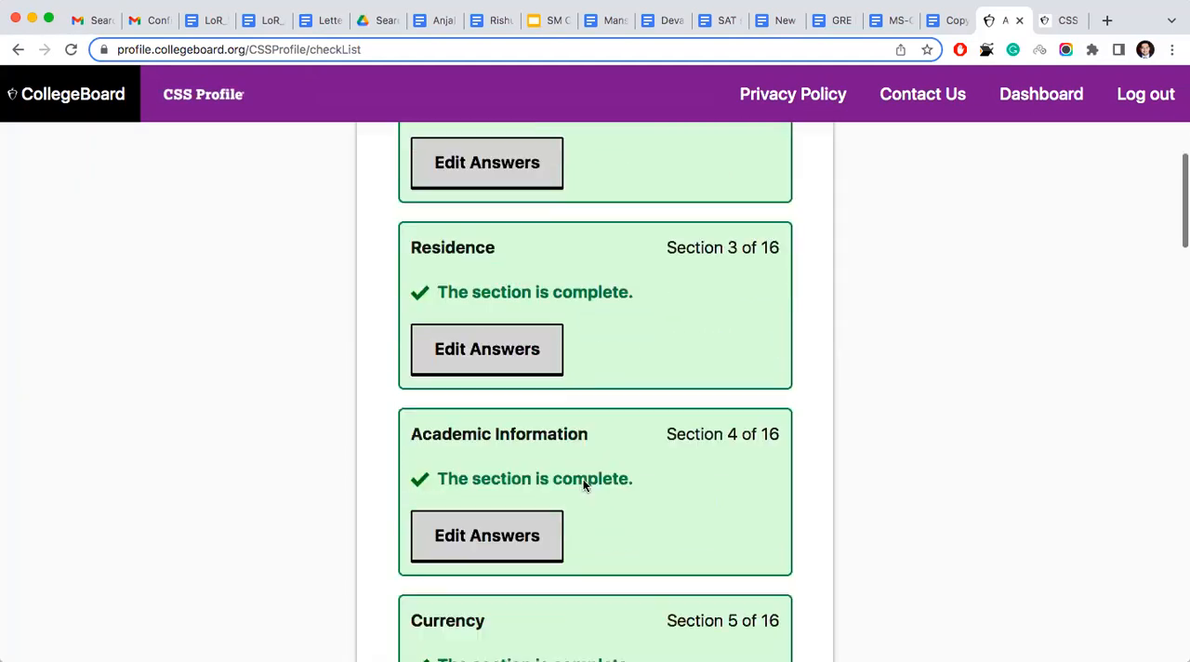
pyautogui.scroll(-10, 583, 484)
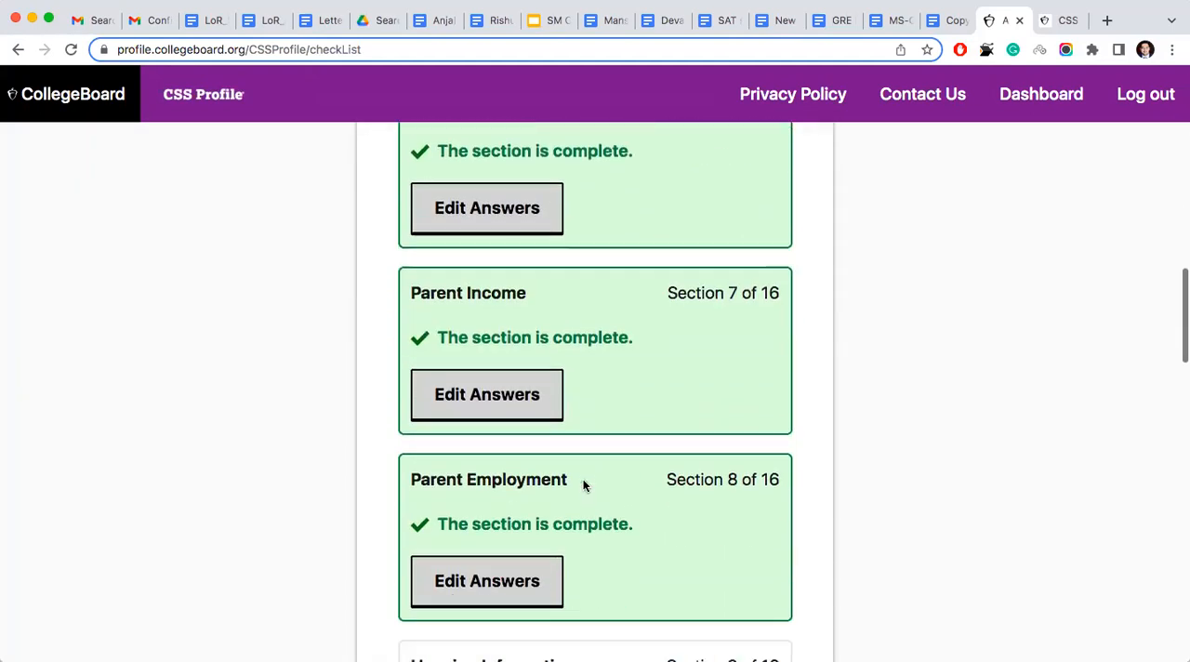
pyautogui.scroll(-2, 583, 484)
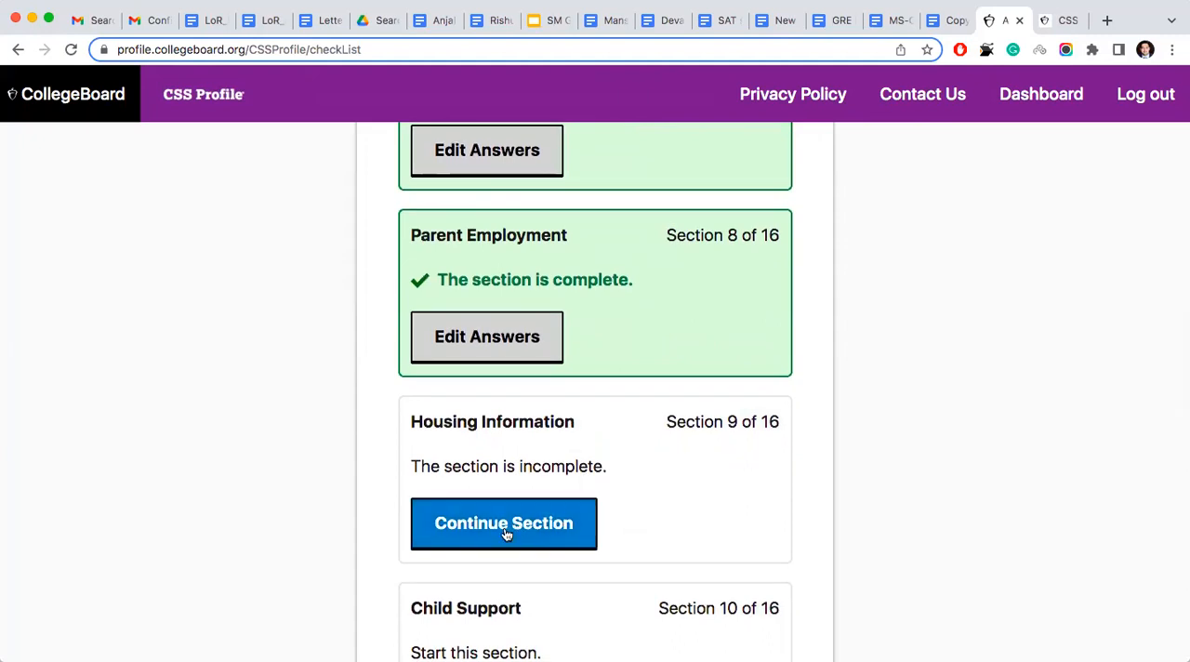
pyautogui.click(504, 530)
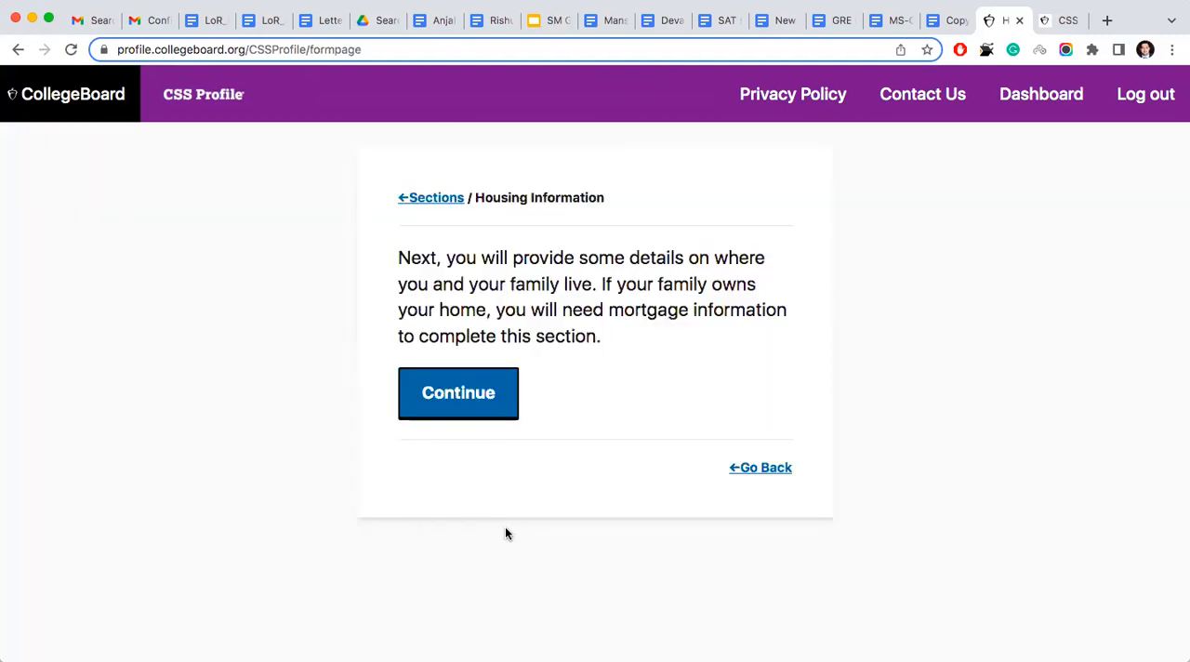
pyautogui.click(475, 388)
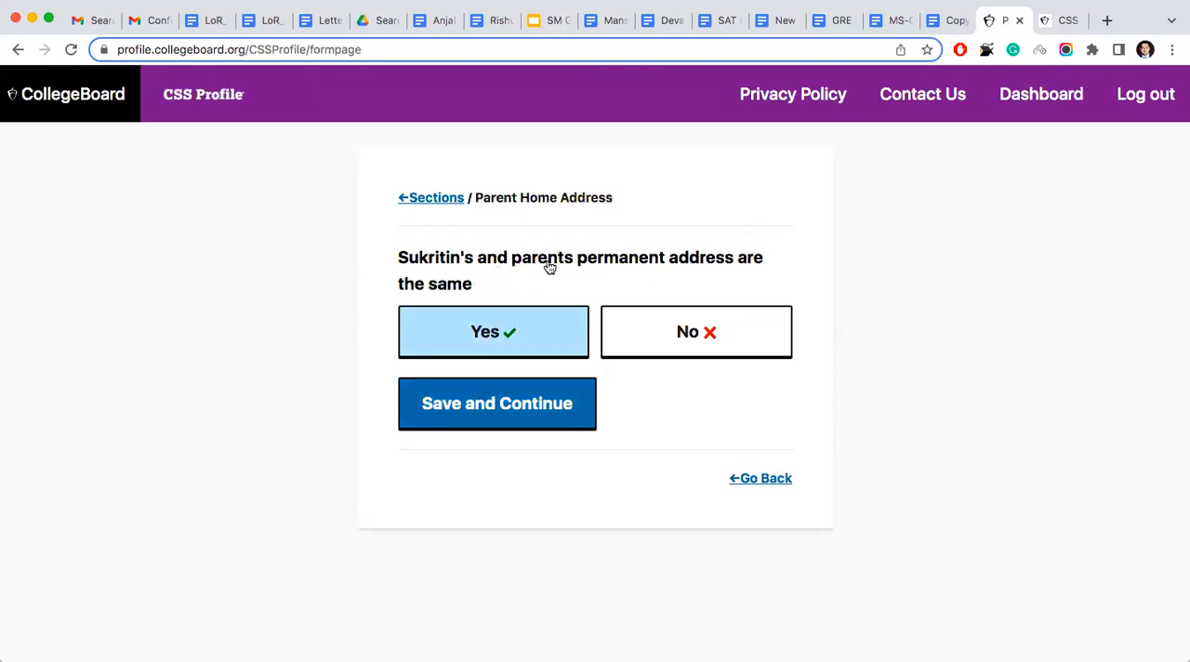
# - Save the existing Yes answer about the shared permanent address and the prefilled parent home address again
pyautogui.click(490, 409)
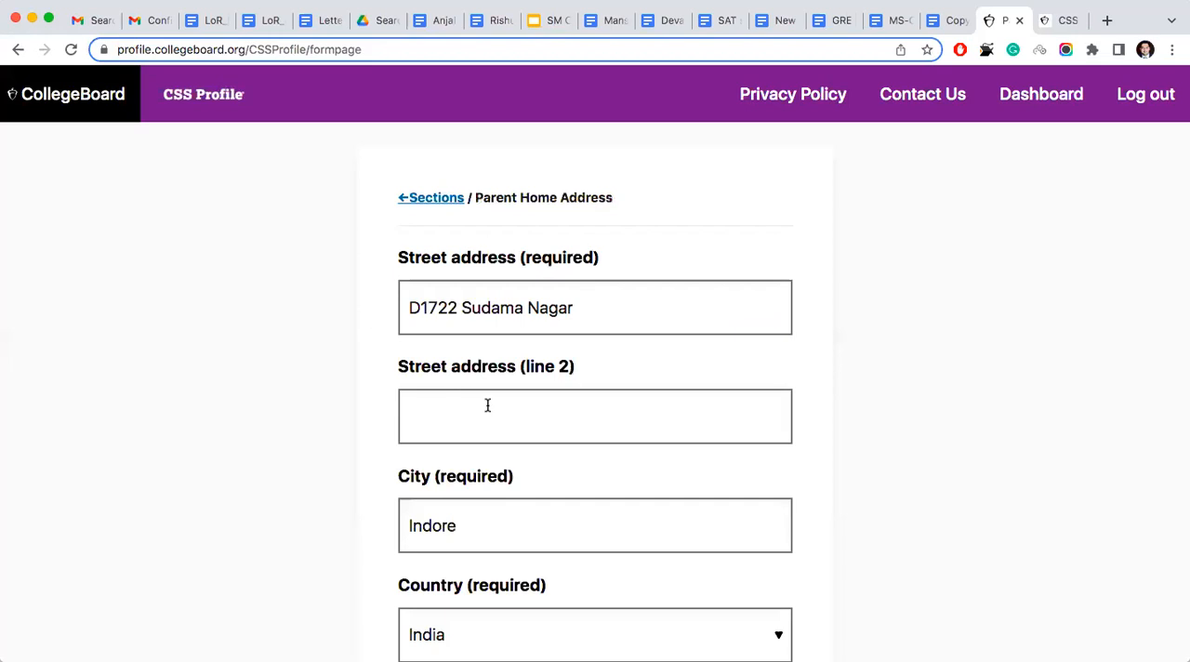
pyautogui.scroll(-5, 487, 406)
pyautogui.click(474, 478)
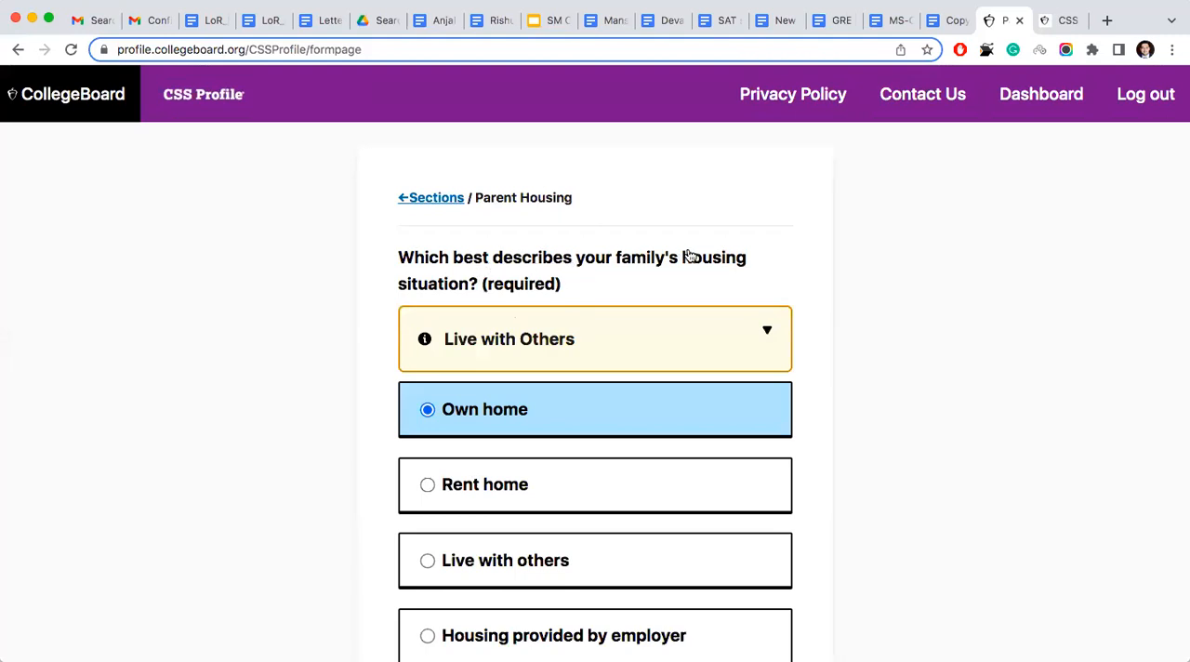
# - Review and resave the family's Own home choice and the parent housing details pages to reach the student housing question
pyautogui.scroll(-2, 609, 390)
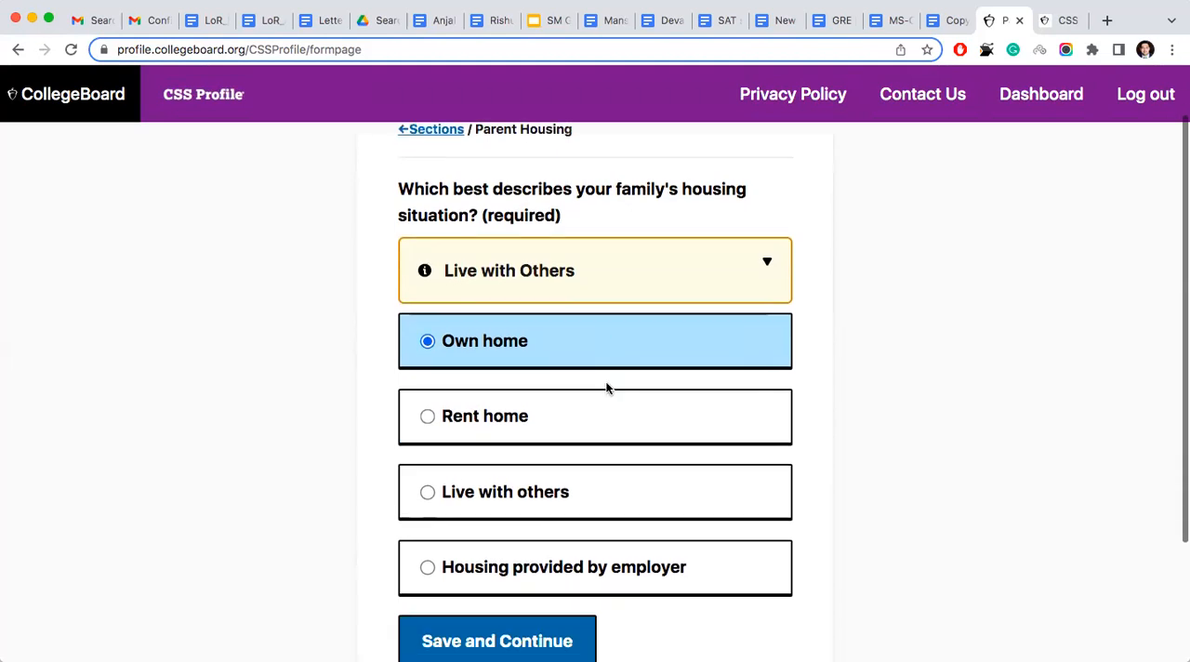
pyautogui.scroll(-4, 318, 345)
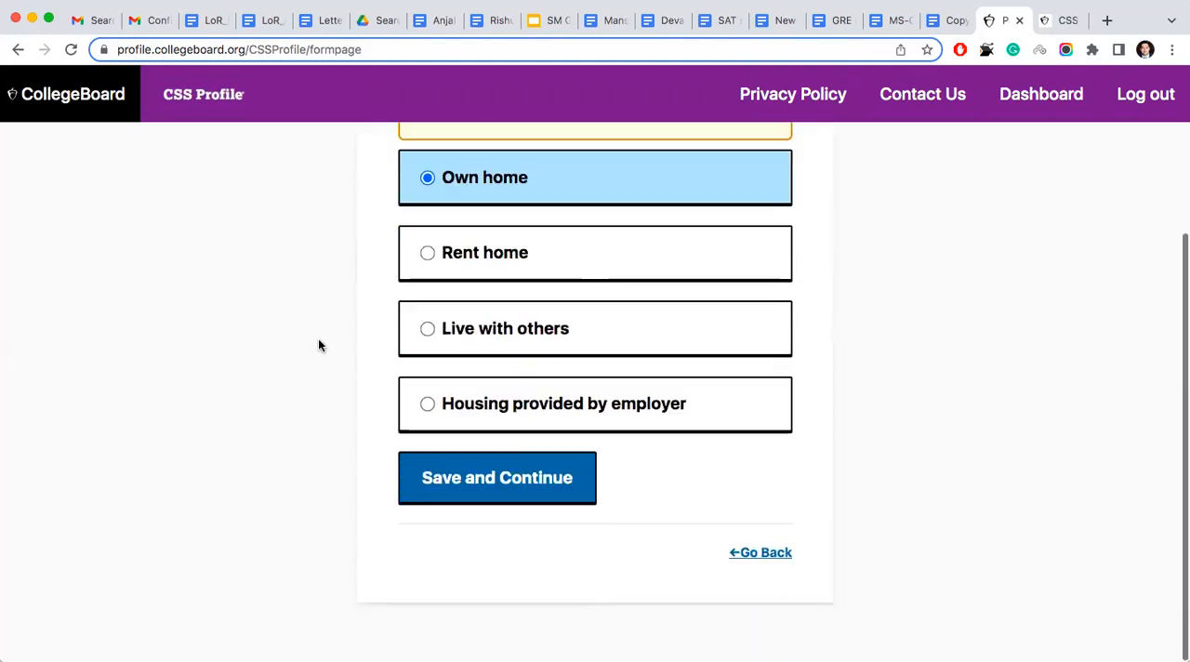
pyautogui.click(518, 482)
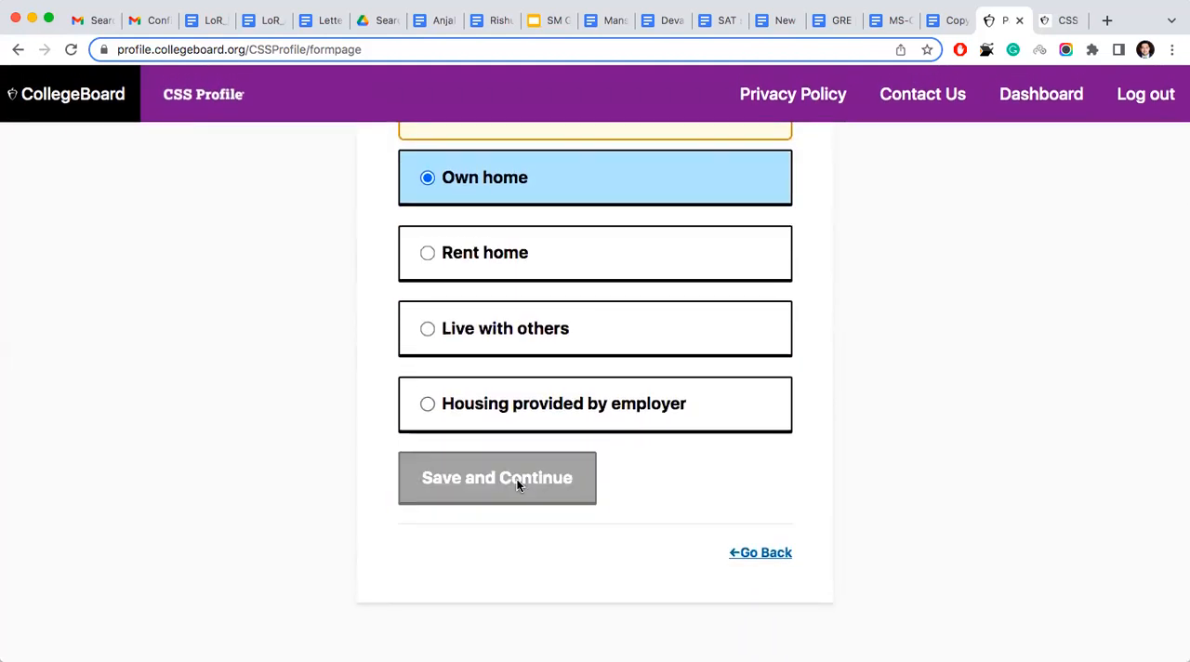
pyautogui.click(518, 481)
pyautogui.scroll(-10, 519, 486)
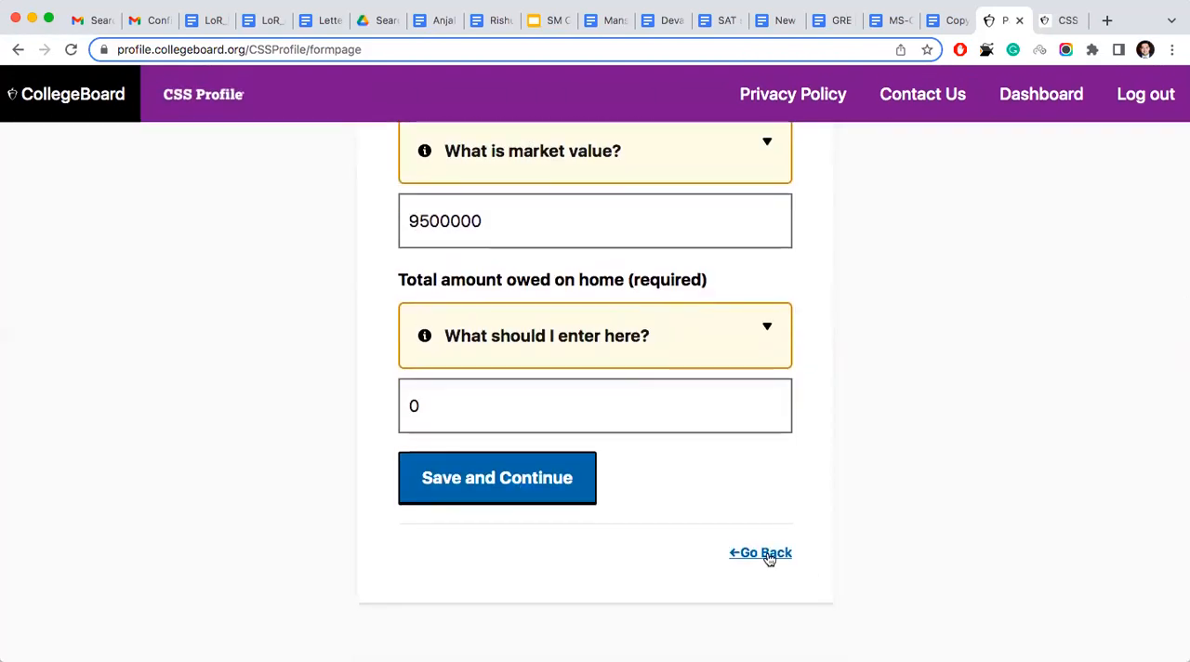
pyautogui.click(525, 472)
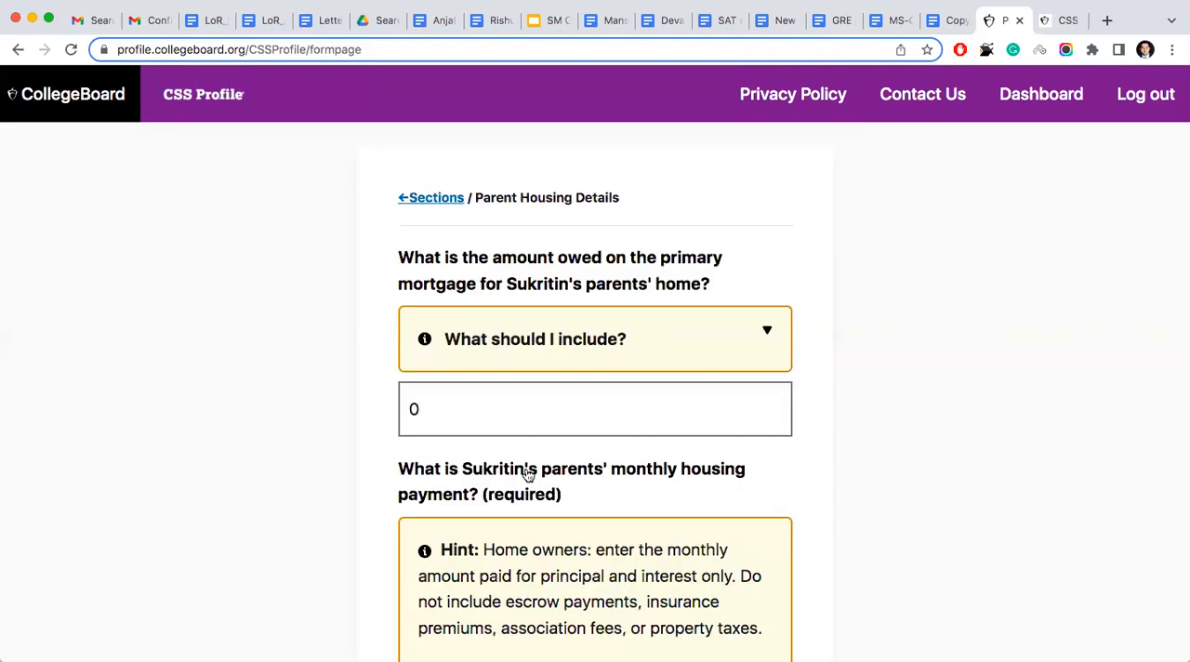
pyautogui.scroll(-8, 527, 474)
pyautogui.click(520, 481)
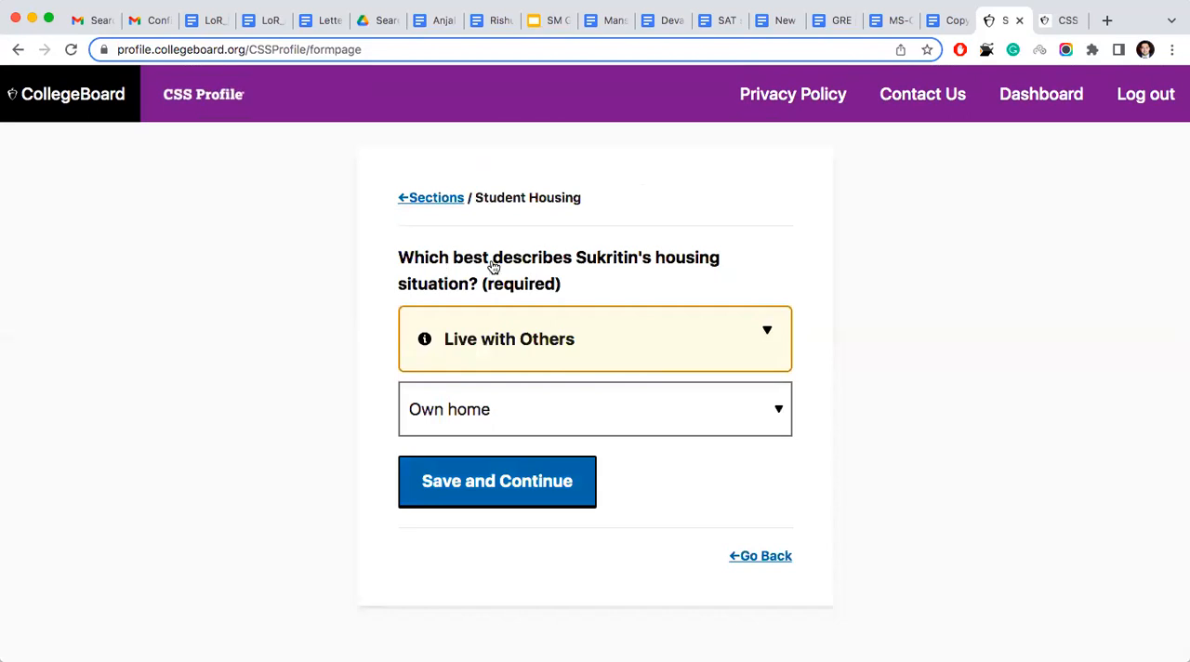
# - Read the Live with Others guidance and review the available choices for the student's housing situation
pyautogui.click(592, 358)
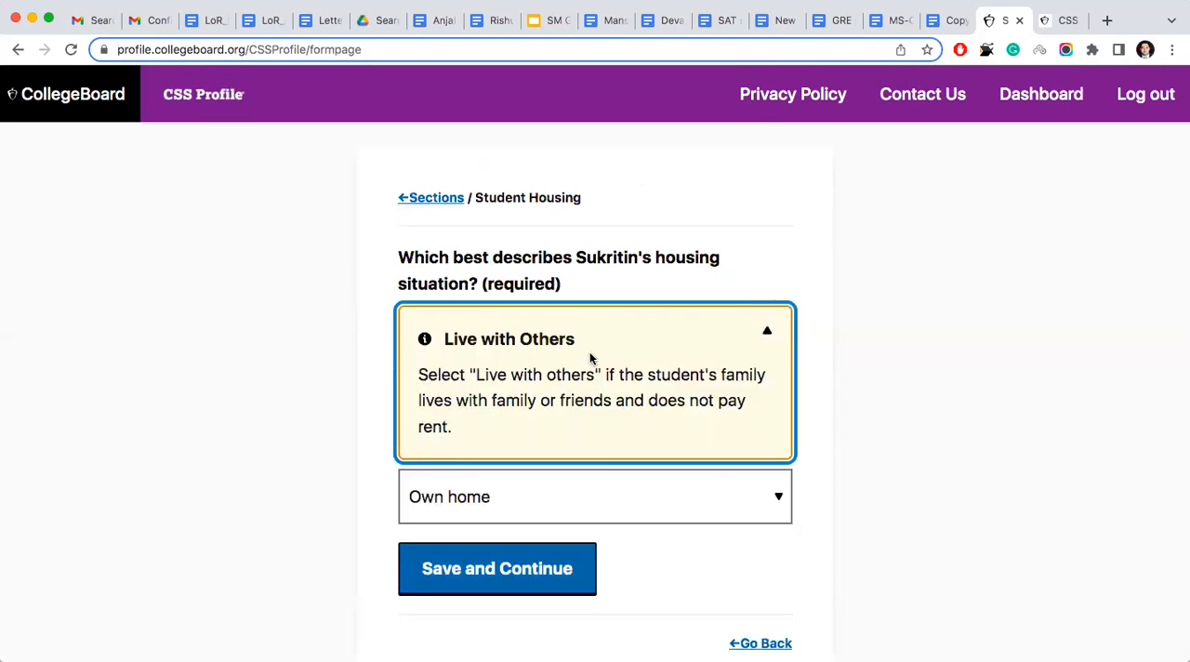
pyautogui.click(326, 346)
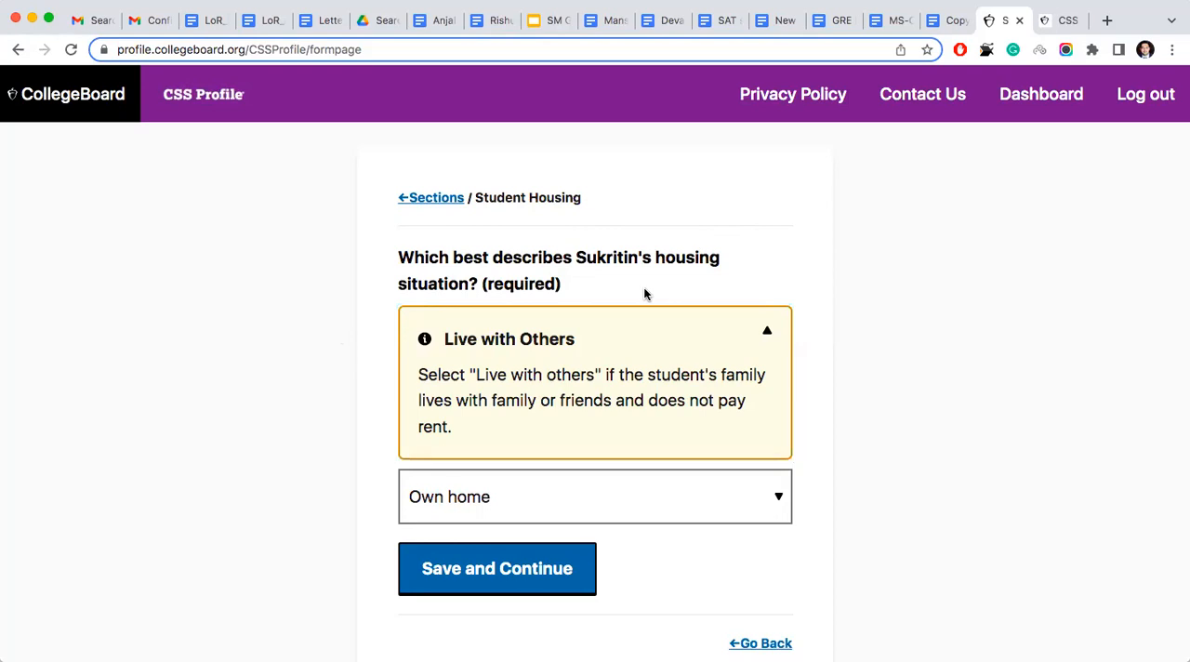
pyautogui.click(651, 503)
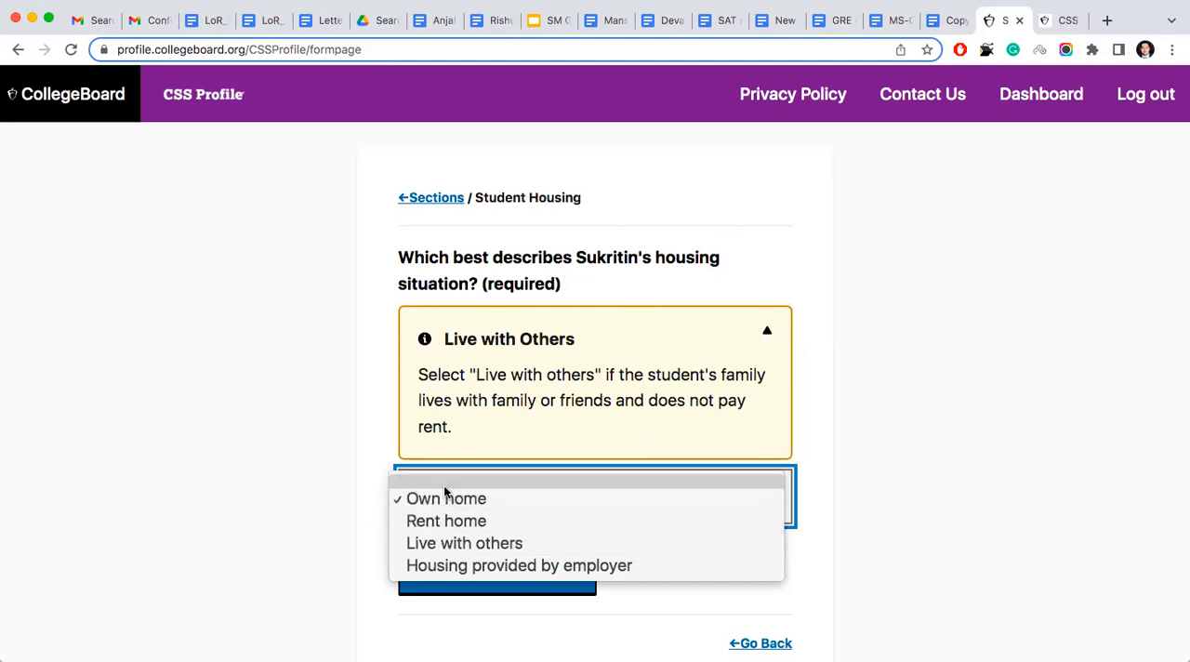
pyautogui.click(334, 437)
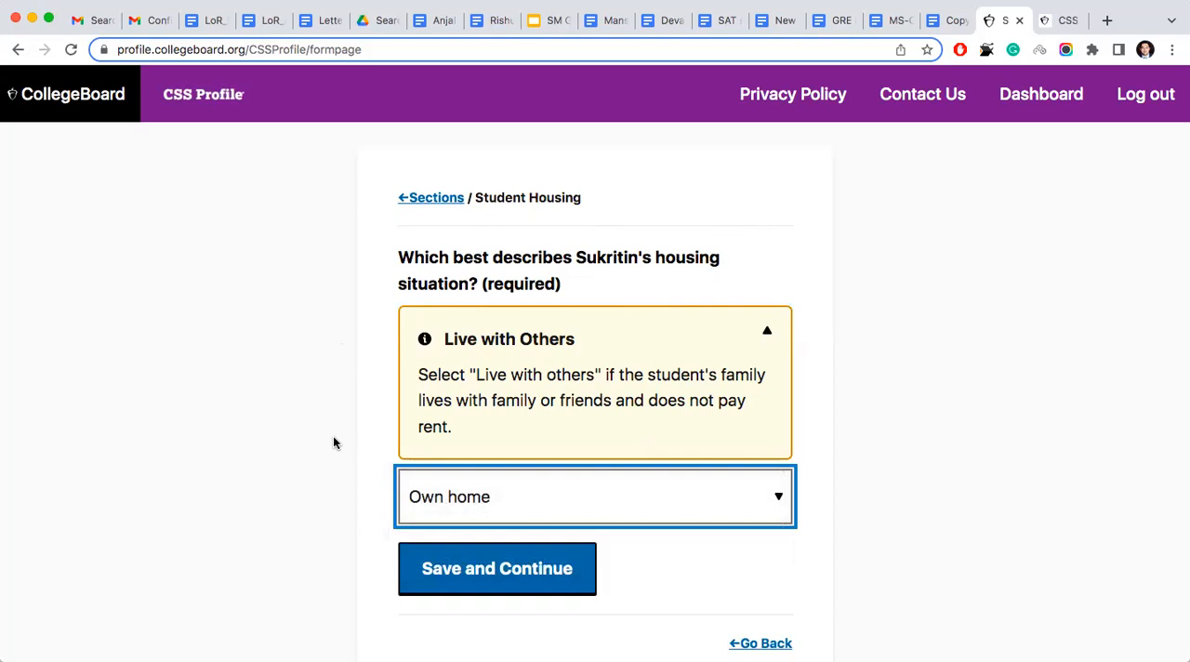
# - Keep Own home as the student's housing situation and save it to open the student housing details
pyautogui.click(505, 507)
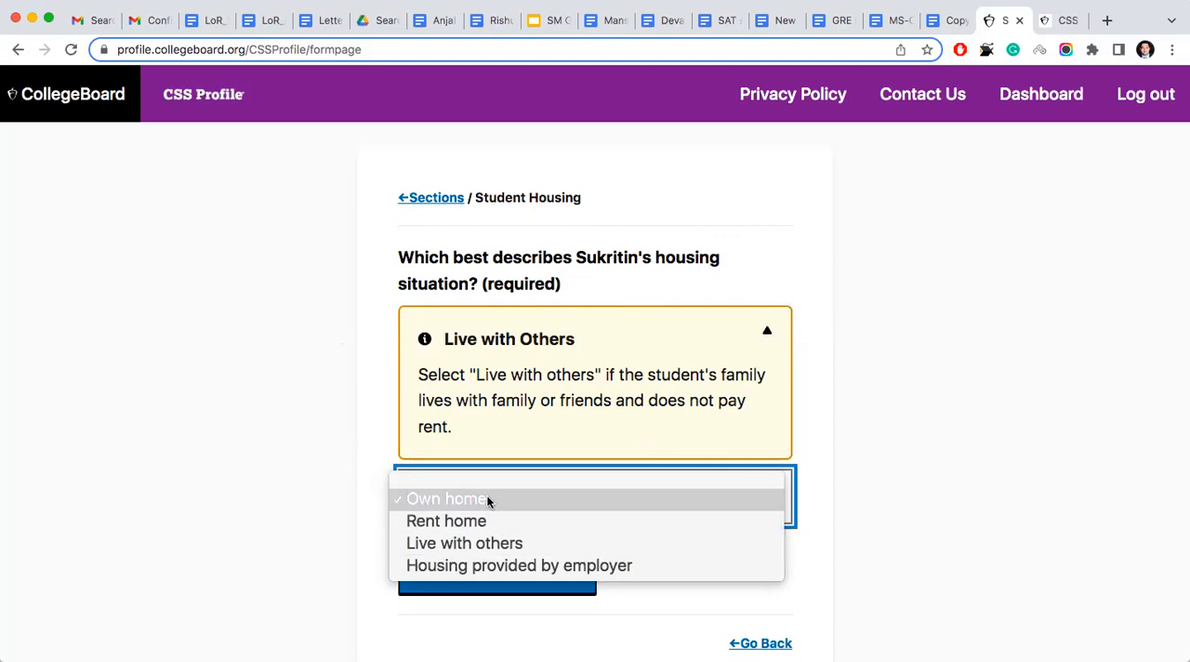
pyautogui.click(486, 499)
pyautogui.click(560, 579)
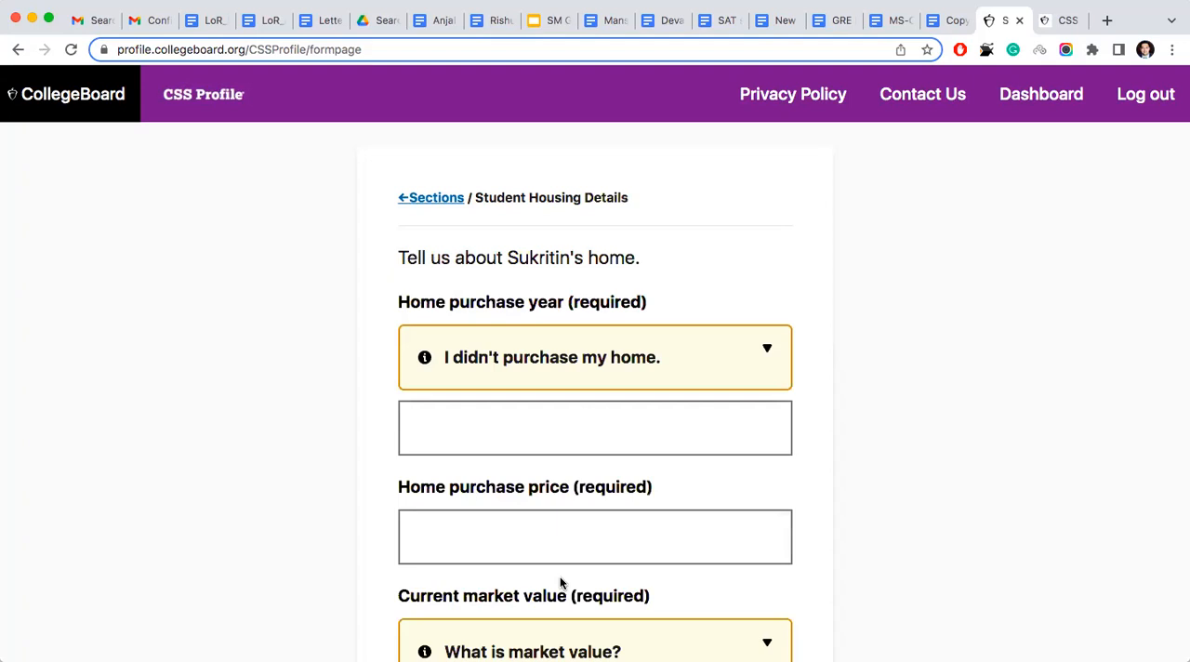
# - Read the guidance on homes that were not purchased, review the student home value fields, and return to the housing situation question
pyautogui.scroll(-1, 559, 582)
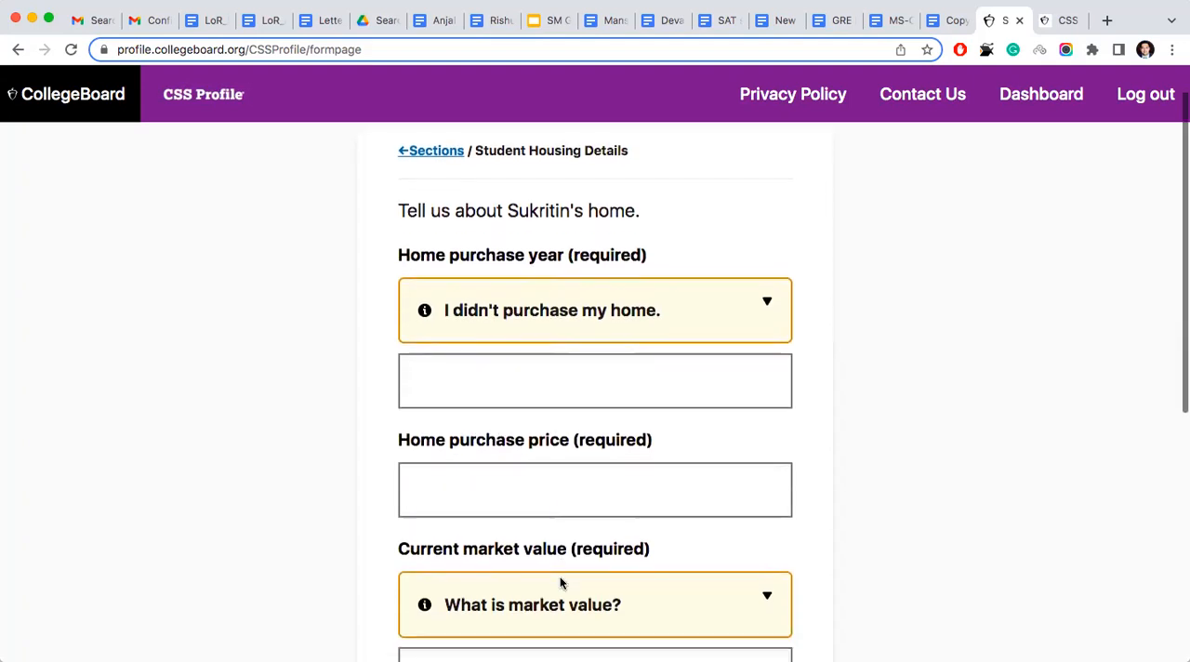
pyautogui.click(615, 309)
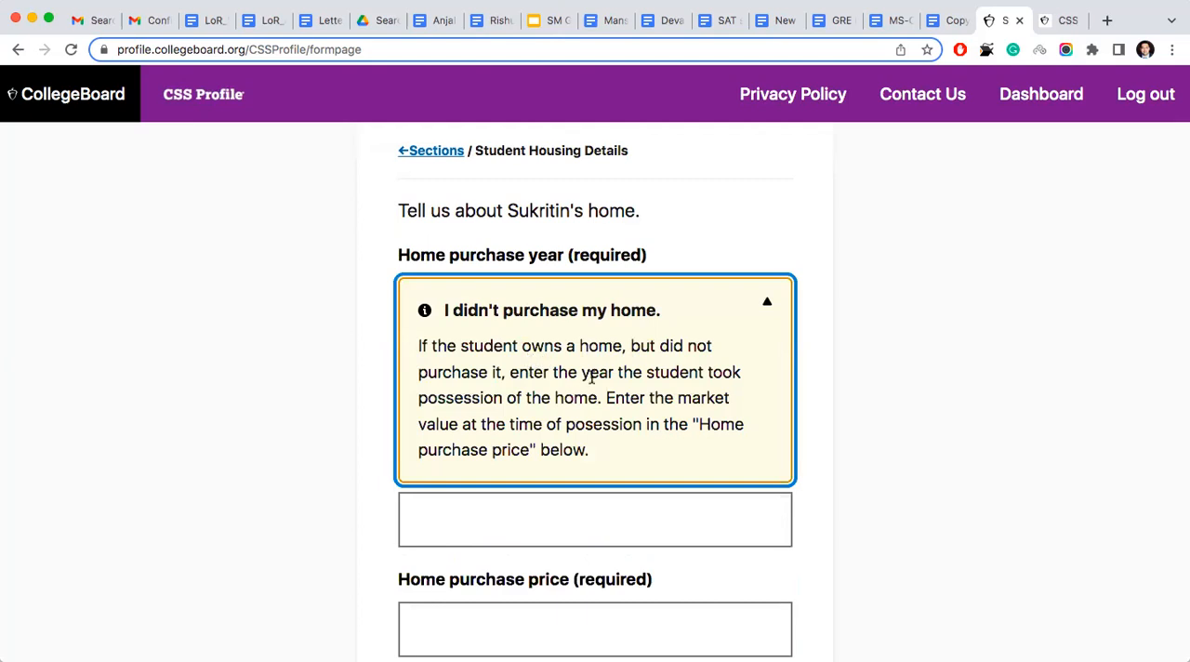
pyautogui.scroll(-5, 555, 407)
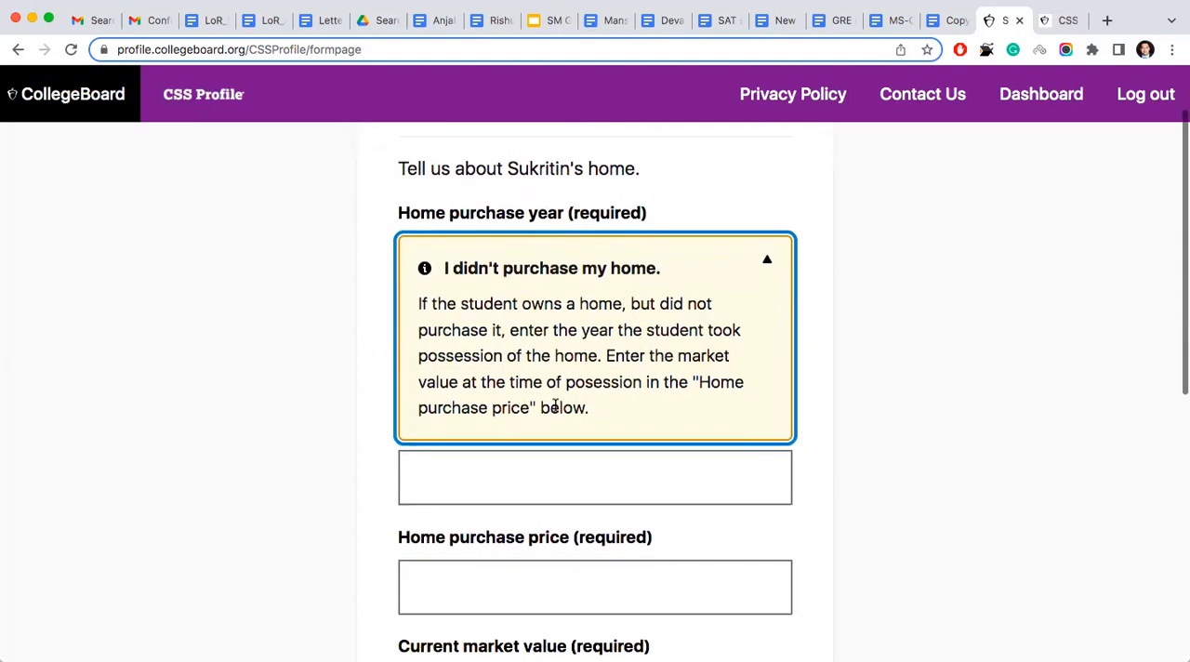
pyautogui.scroll(-5, 555, 406)
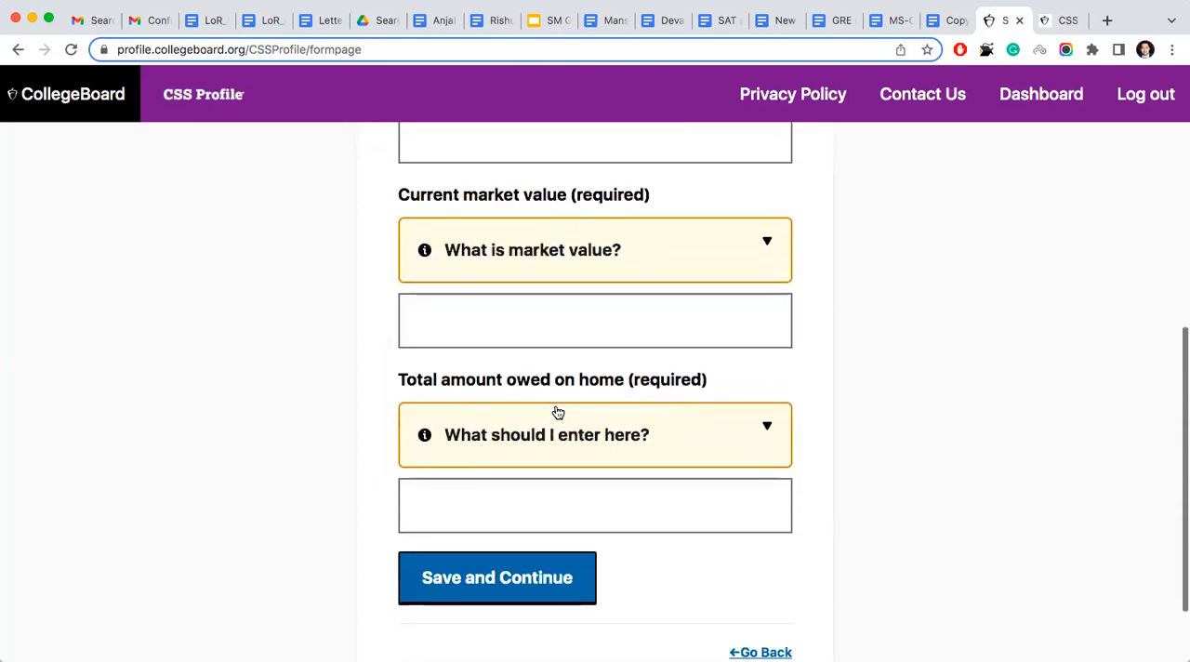
pyautogui.click(754, 625)
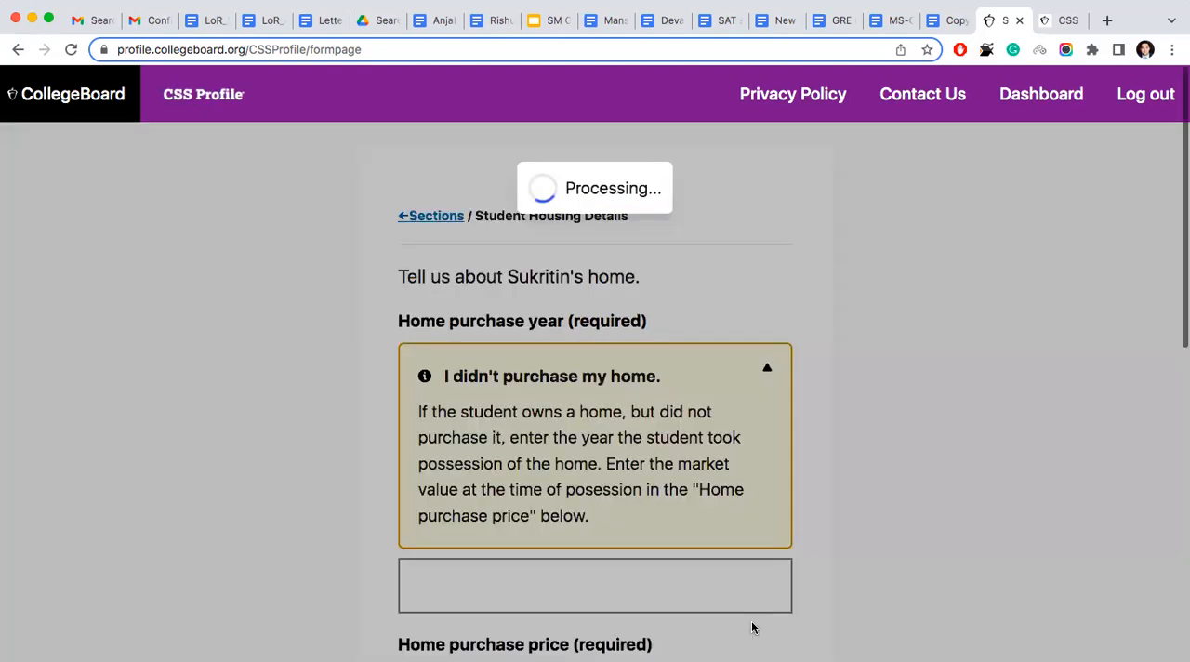
# - Change the student's housing situation to Live with others and save the answer
pyautogui.click(586, 415)
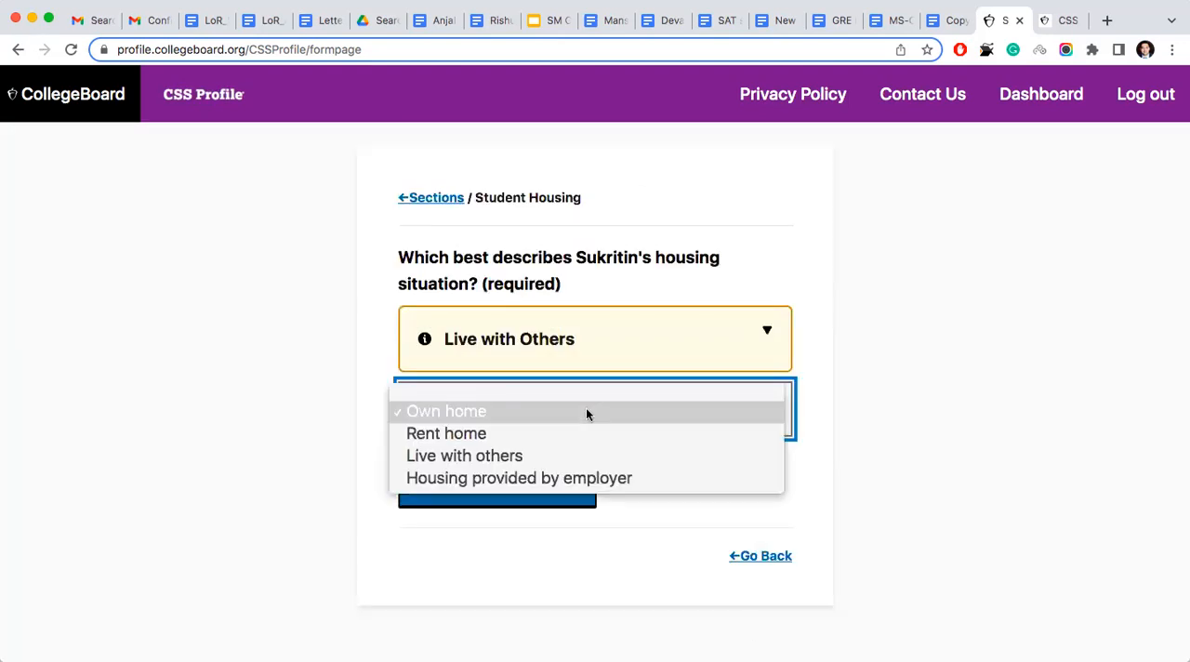
pyautogui.click(556, 455)
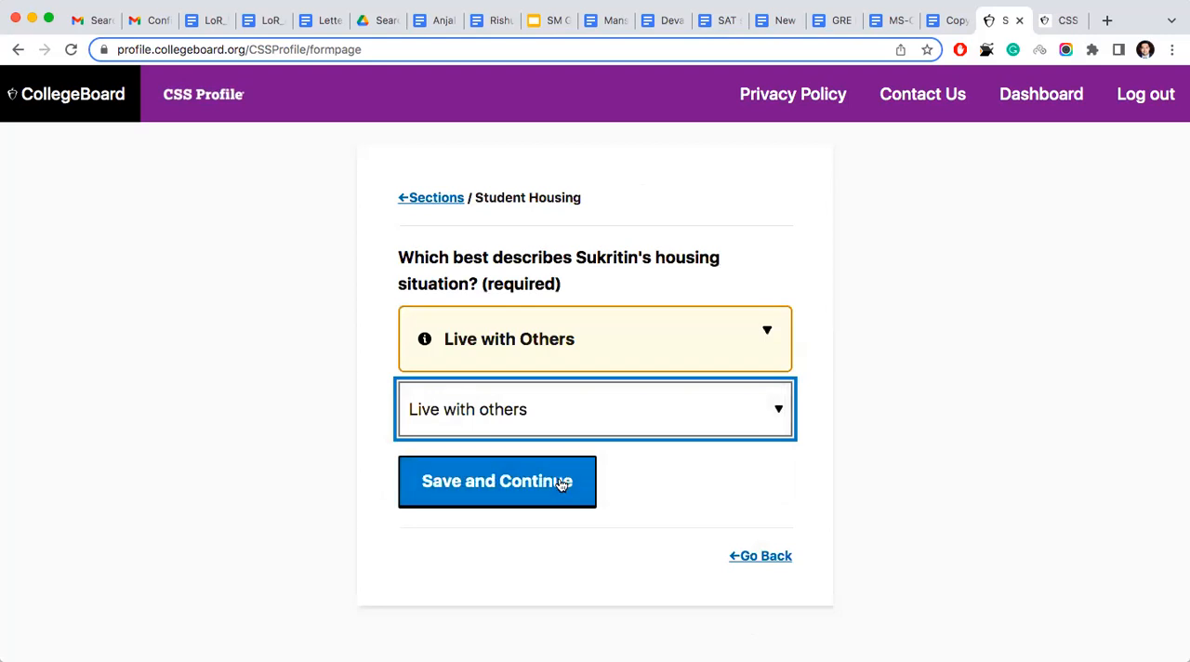
pyautogui.click(558, 480)
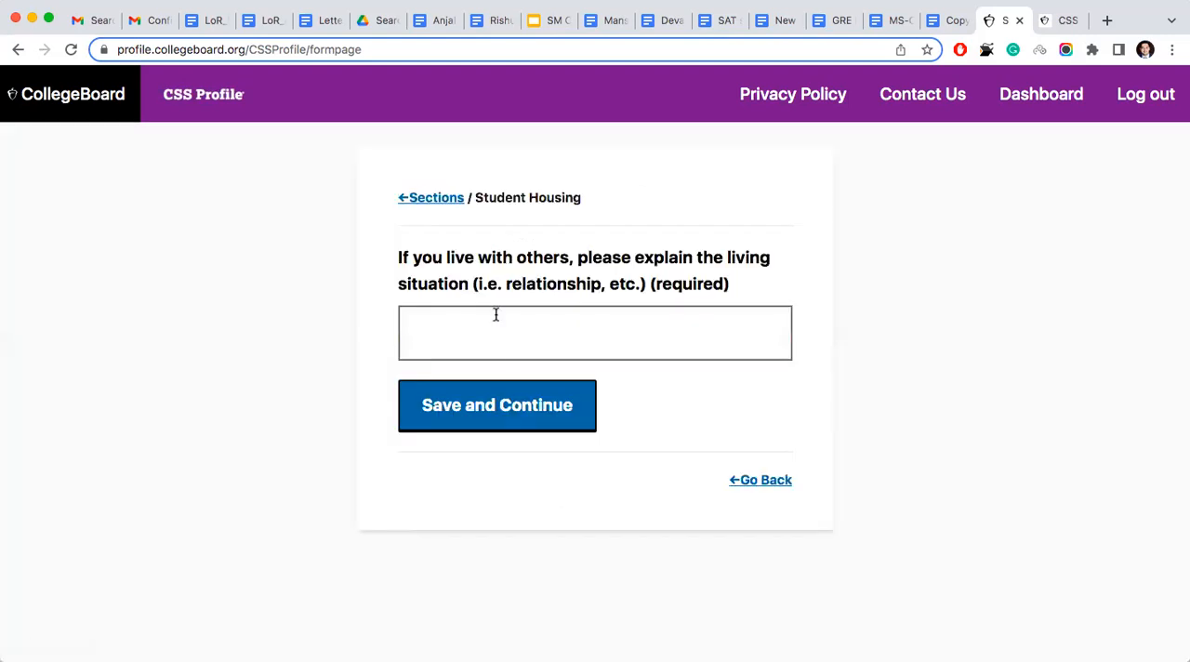
# - Return to the student housing situation question, review its options, and resave Live with others
pyautogui.click(752, 483)
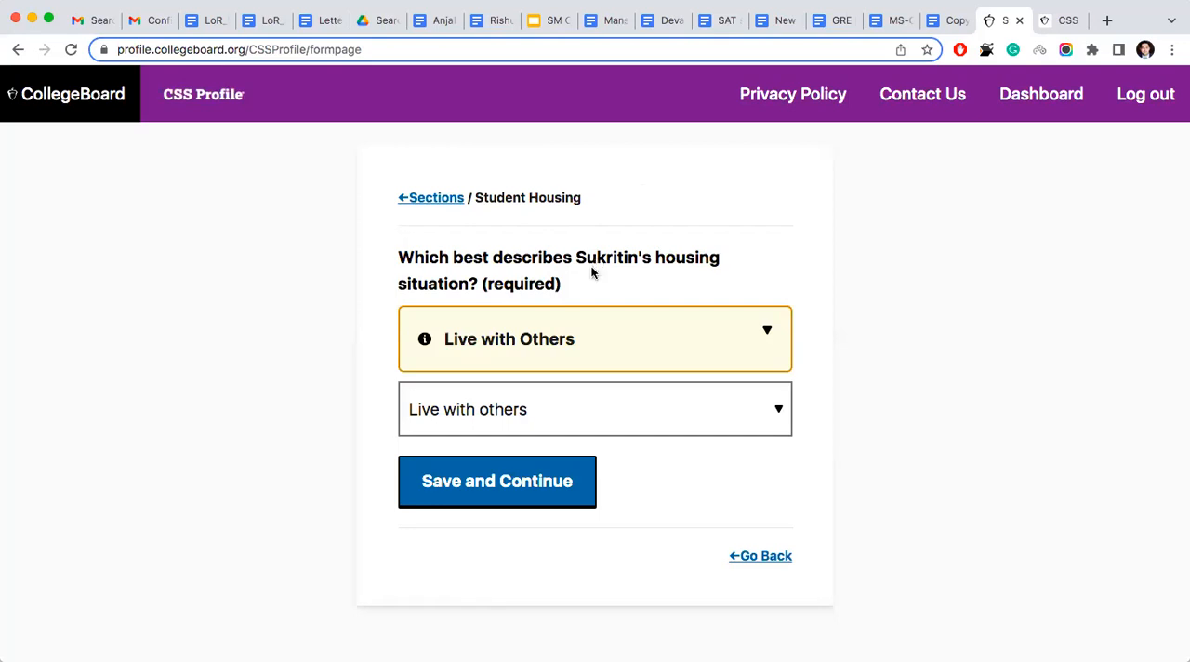
pyautogui.click(524, 408)
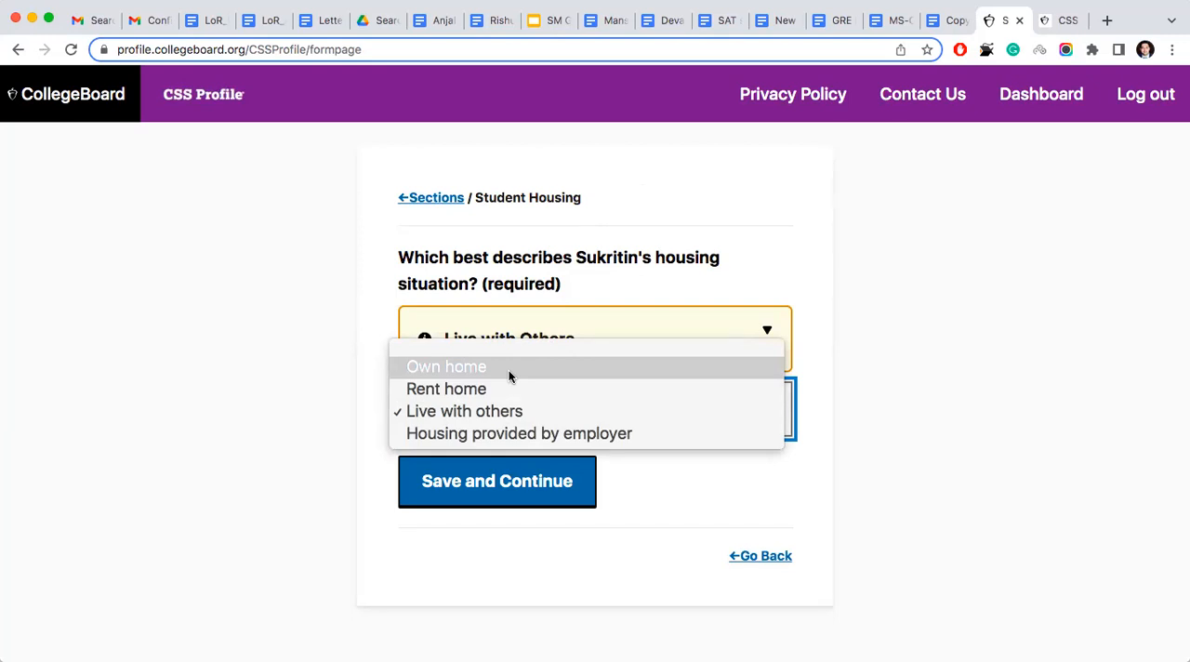
pyautogui.click(320, 321)
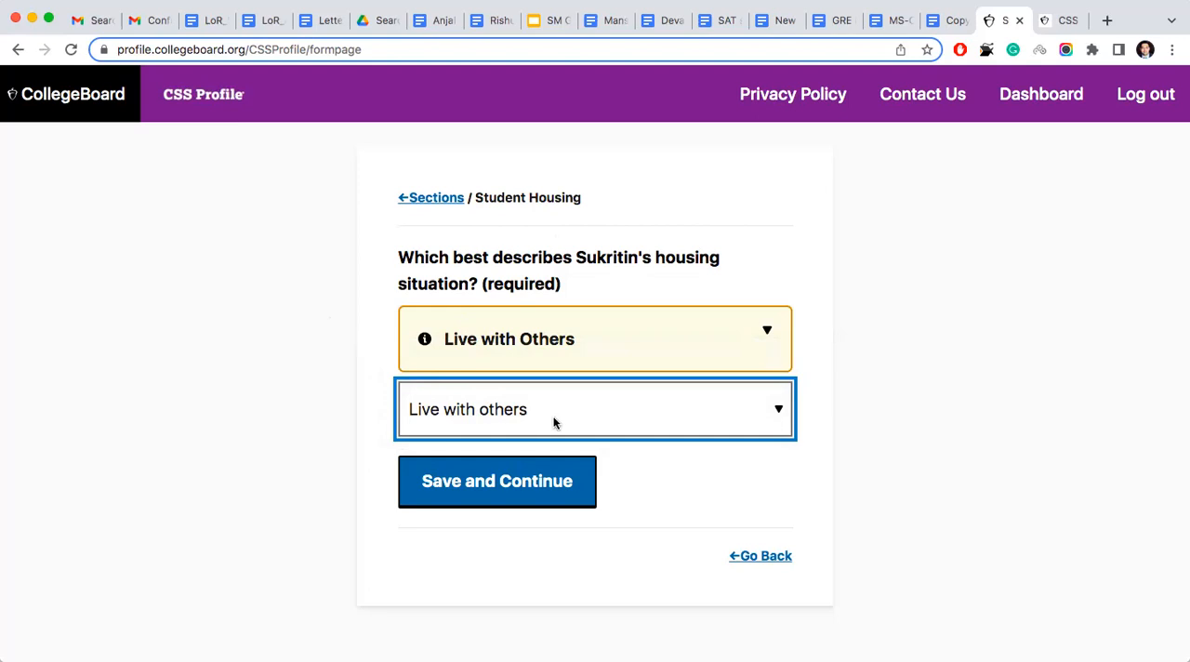
pyautogui.click(540, 485)
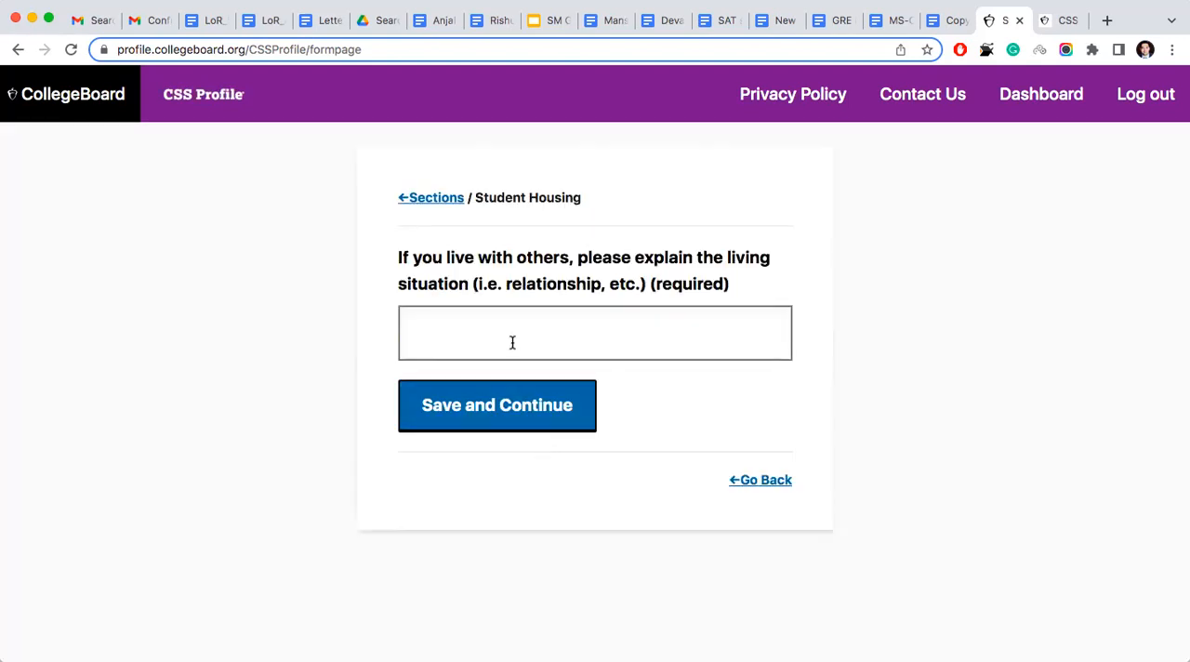
# - Explain the student's living situation as "I live with my parents and they own the house" and save it
pyautogui.click(512, 342)
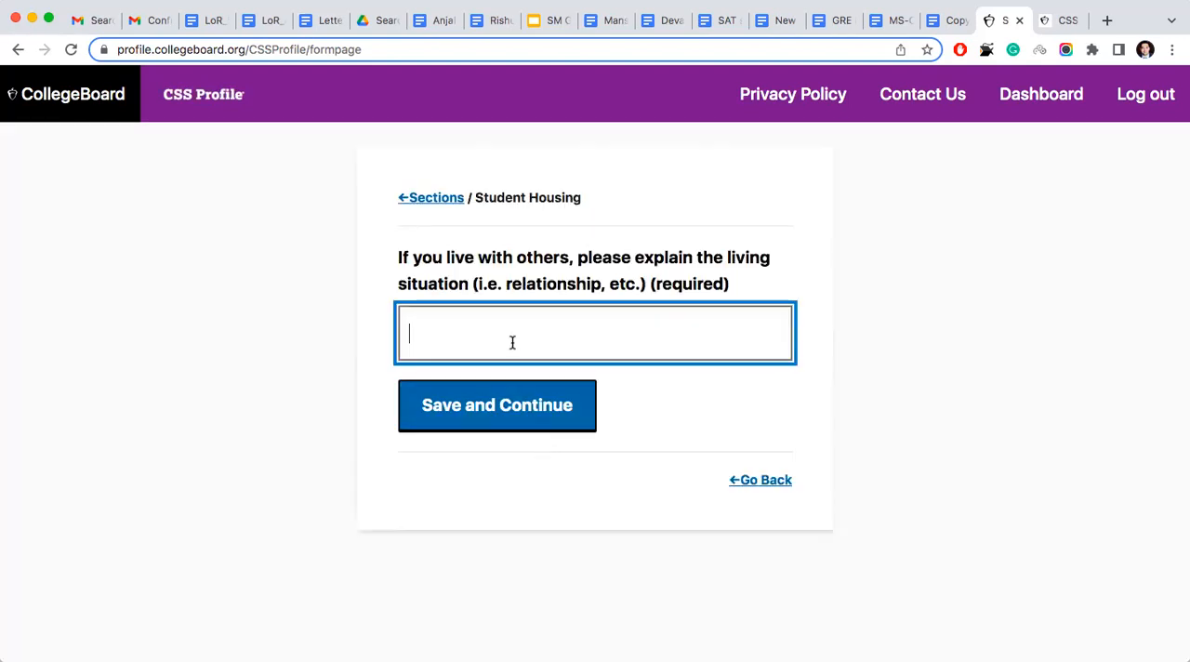
pyautogui.write('Ilo')
pyautogui.press('BackSpace')
pyautogui.press('BackSpace')
pyautogui.write('live wit')
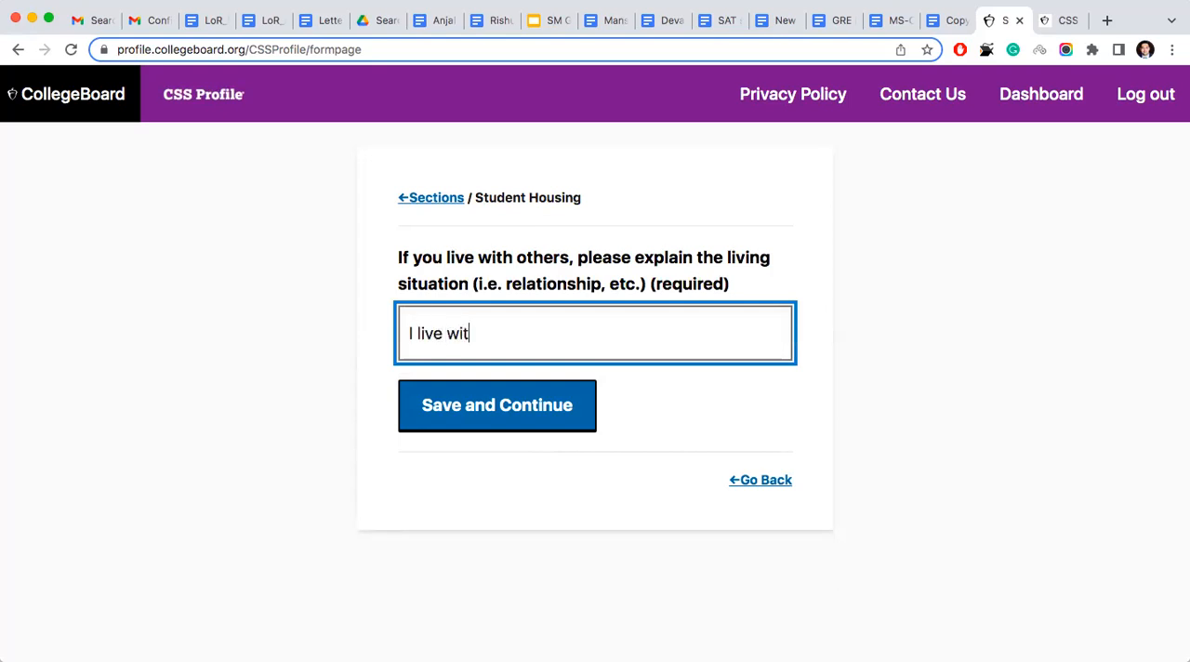
pyautogui.write('h my parents and the ')
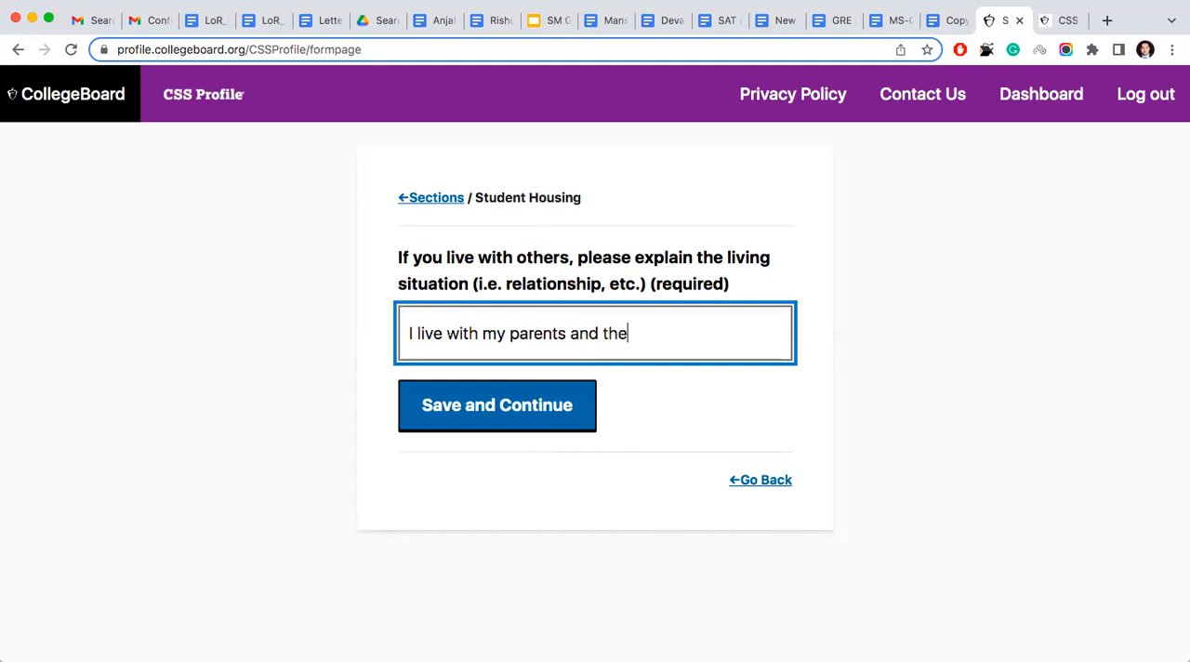
pyautogui.write('y own the house, whi')
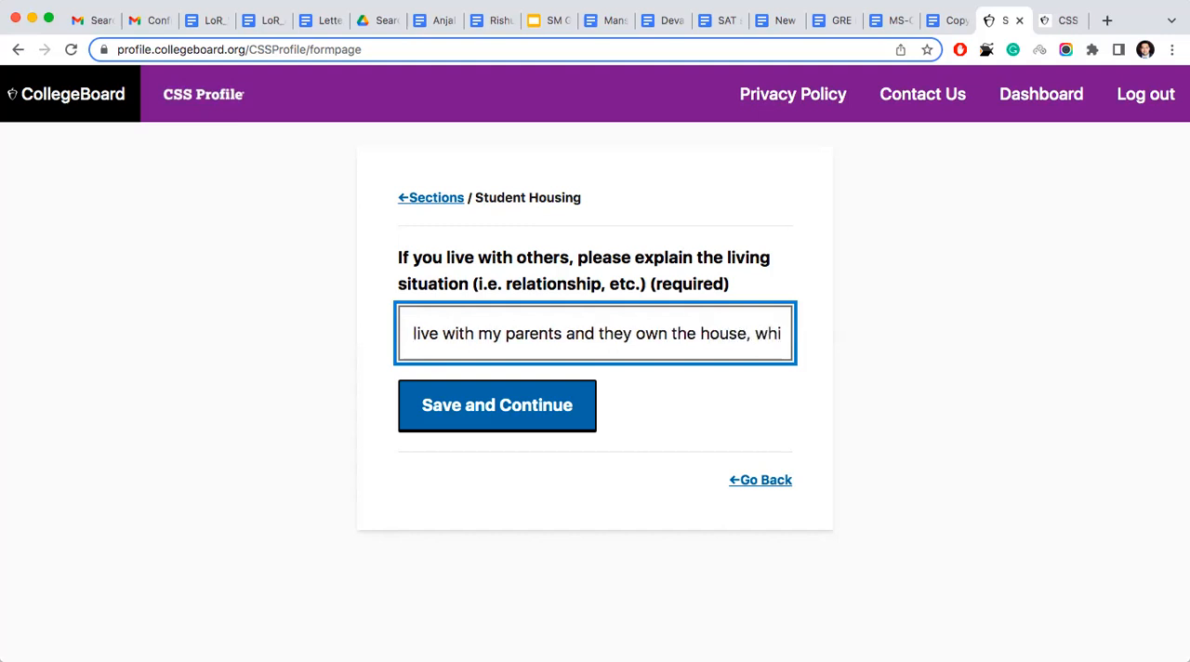
pyautogui.press('BackSpace')
pyautogui.press('BackSpace')
pyautogui.press('BackSpace')
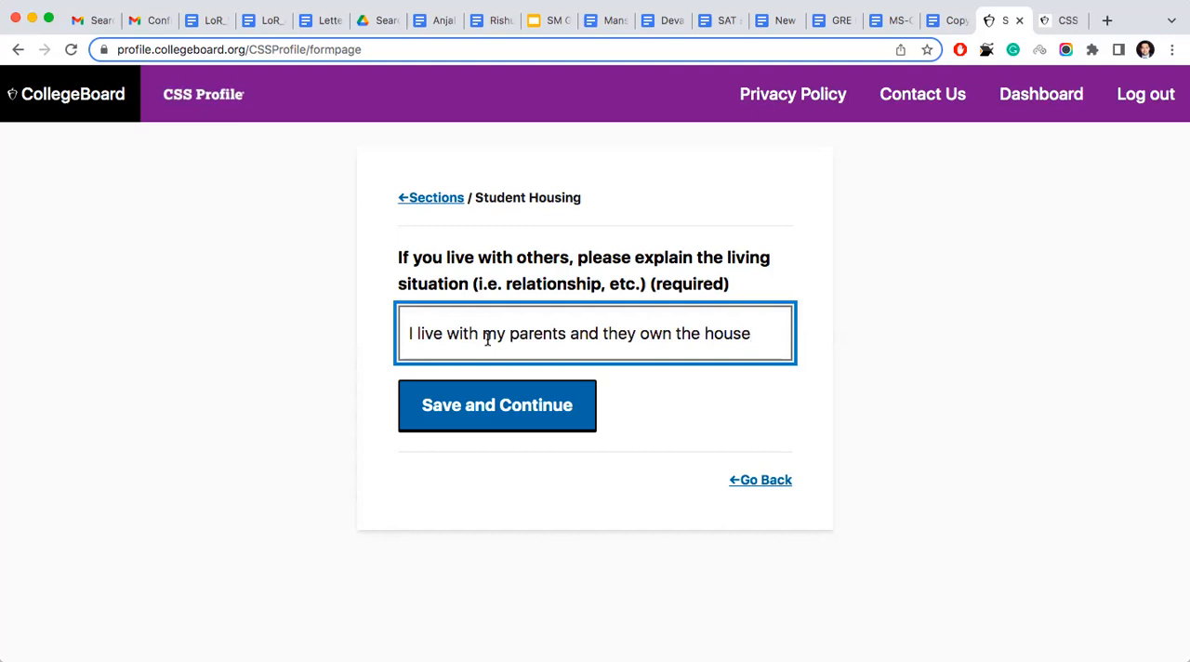
pyautogui.click(496, 413)
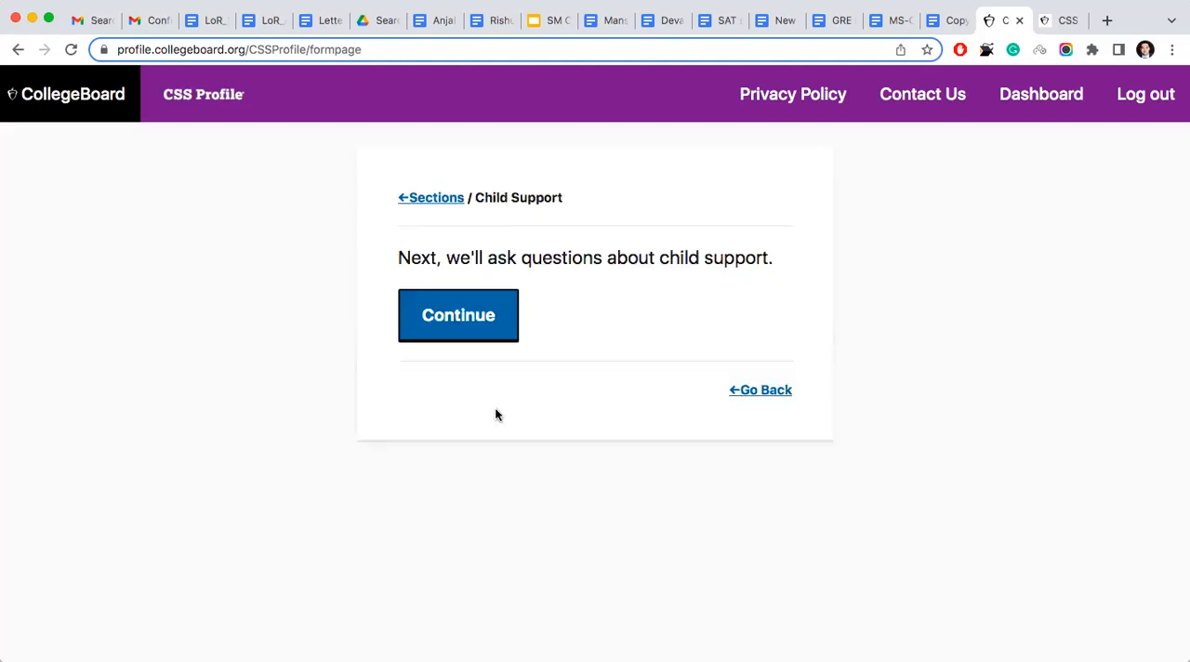
# - Answer No to parents receiving child support in 2021 and paying it in 2021 or 2022, and continue past the Parent Expenses introduction
pyautogui.click(474, 317)
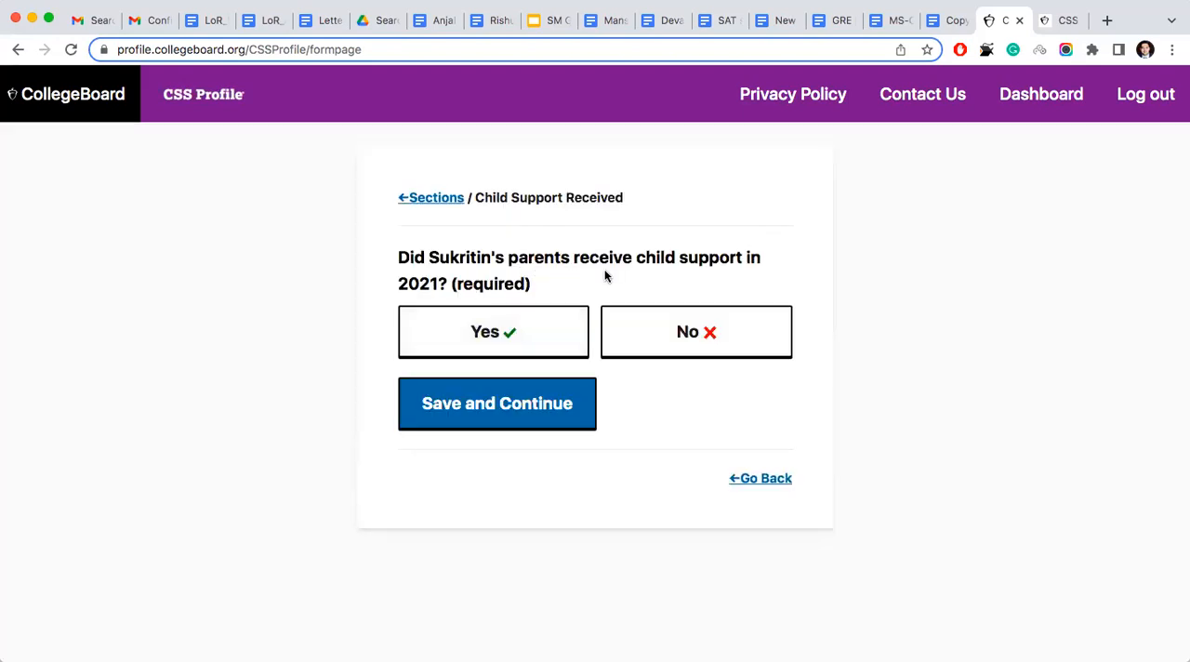
pyautogui.click(711, 348)
pyautogui.click(556, 403)
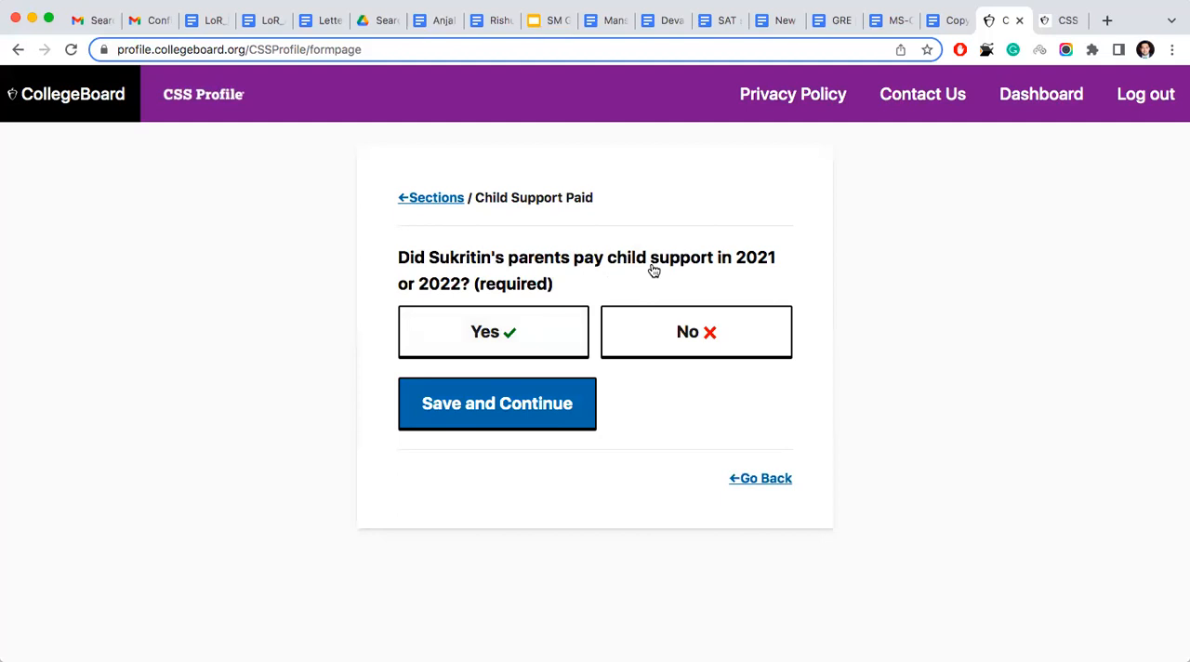
pyautogui.click(676, 345)
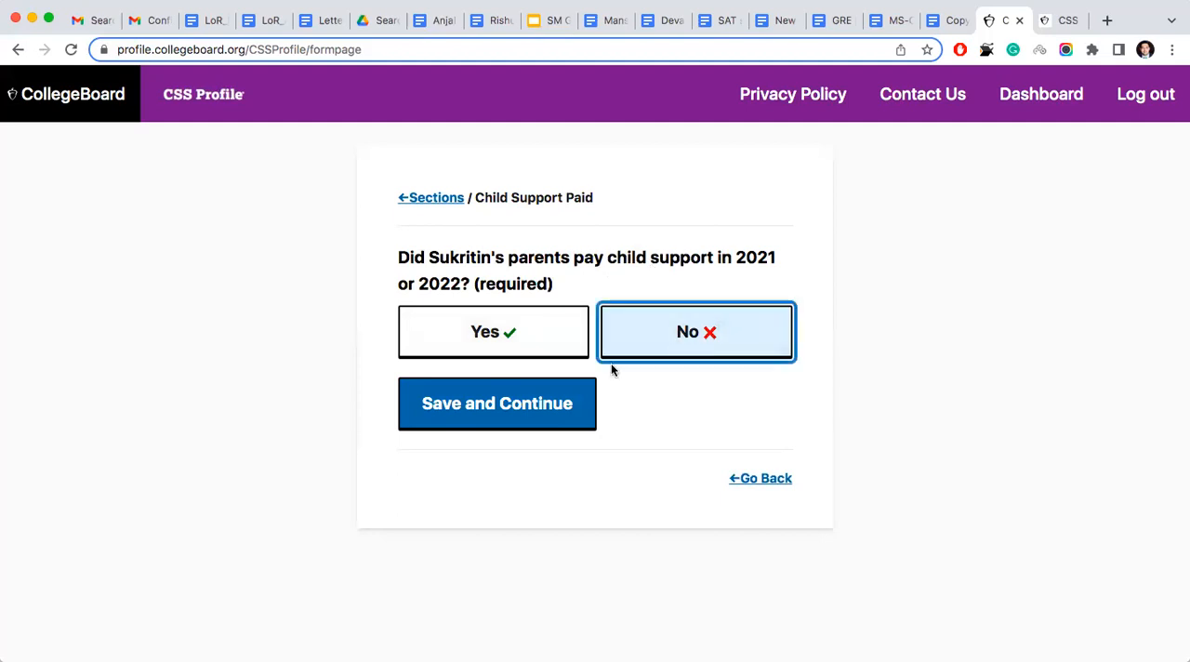
pyautogui.click(551, 390)
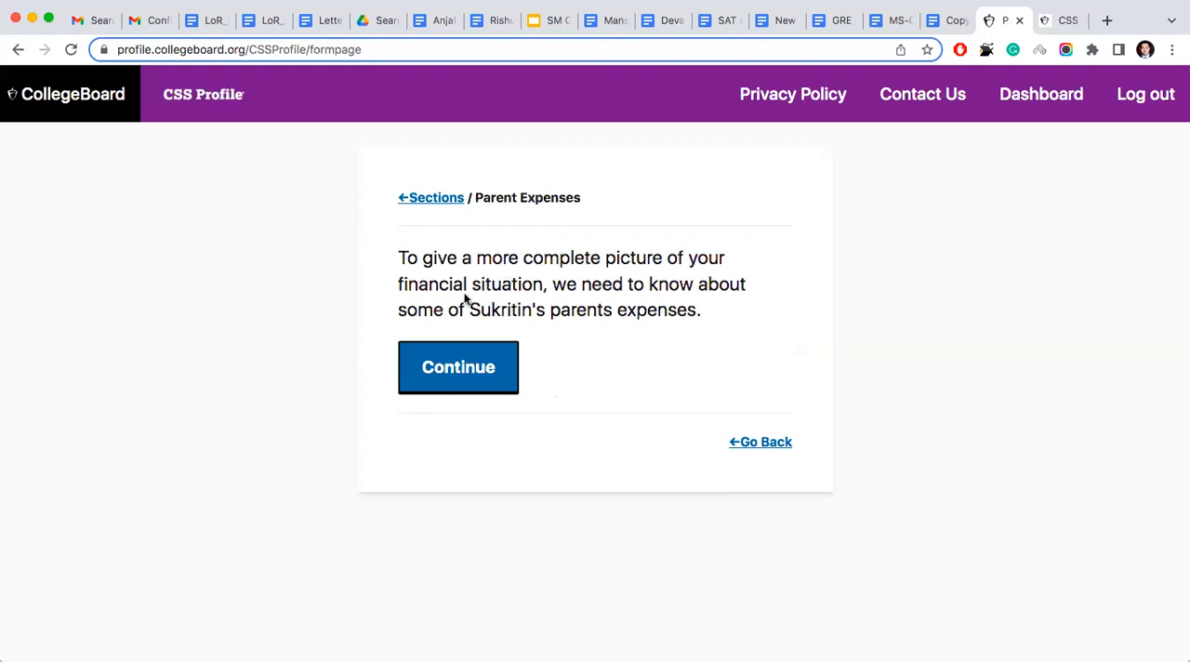
pyautogui.click(427, 360)
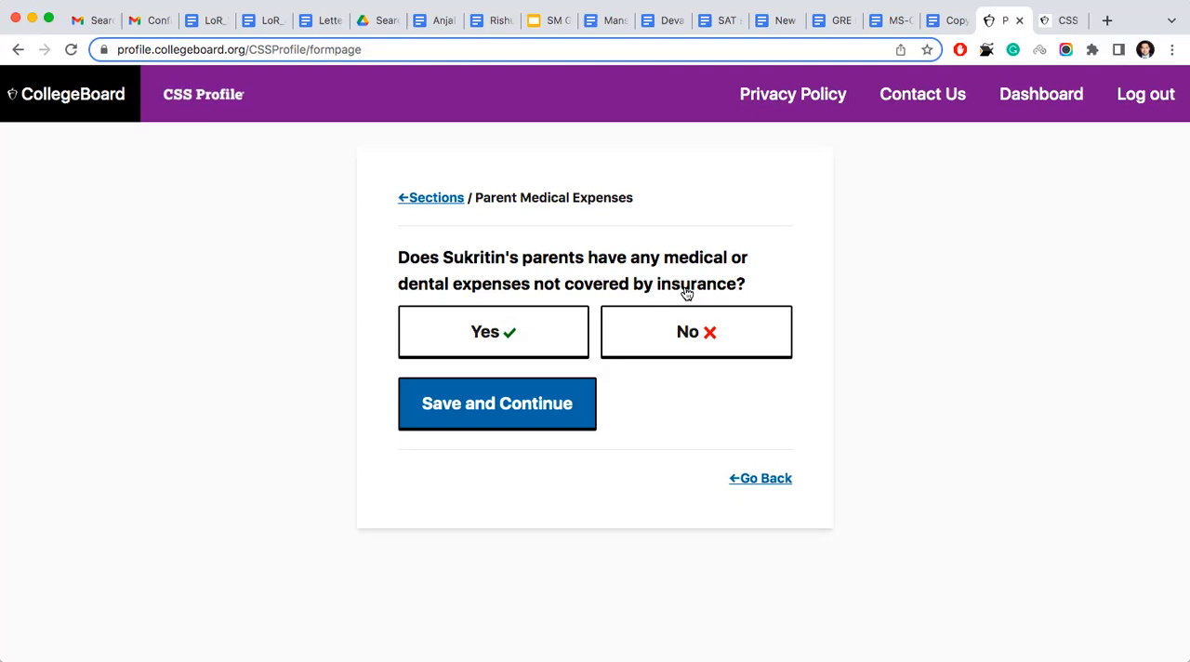
# - Try answering Yes to parents' uninsured medical or dental expenses, view the 2021 amount question, and go back without entering an amount
pyautogui.click(570, 329)
pyautogui.click(514, 415)
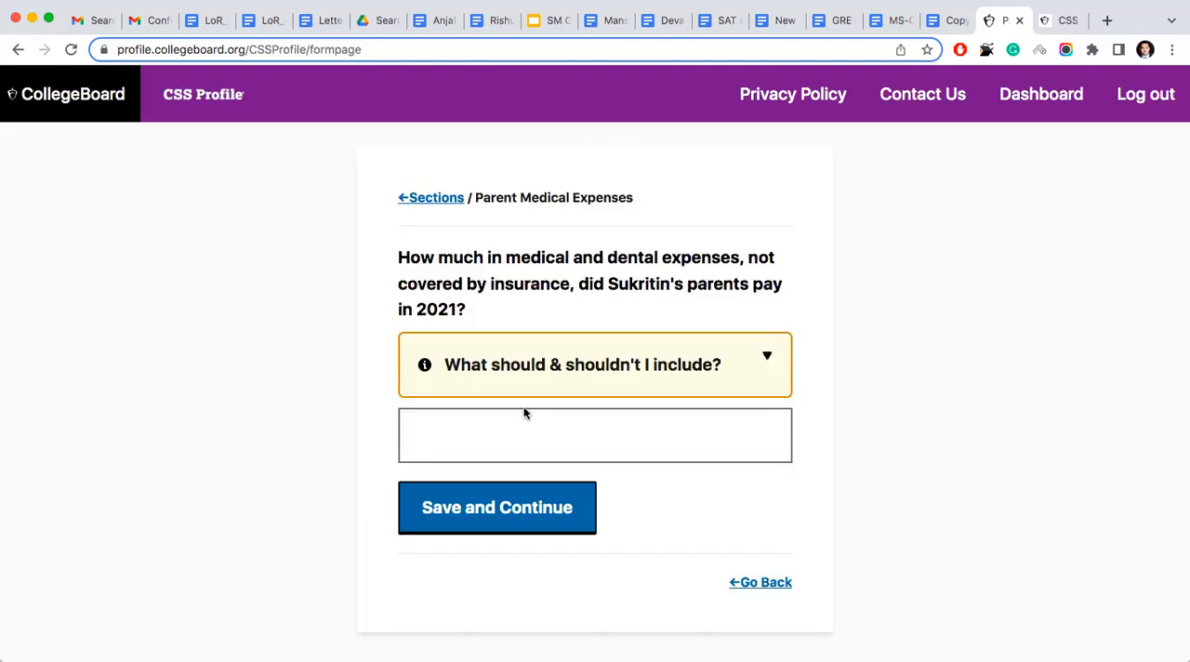
pyautogui.click(493, 442)
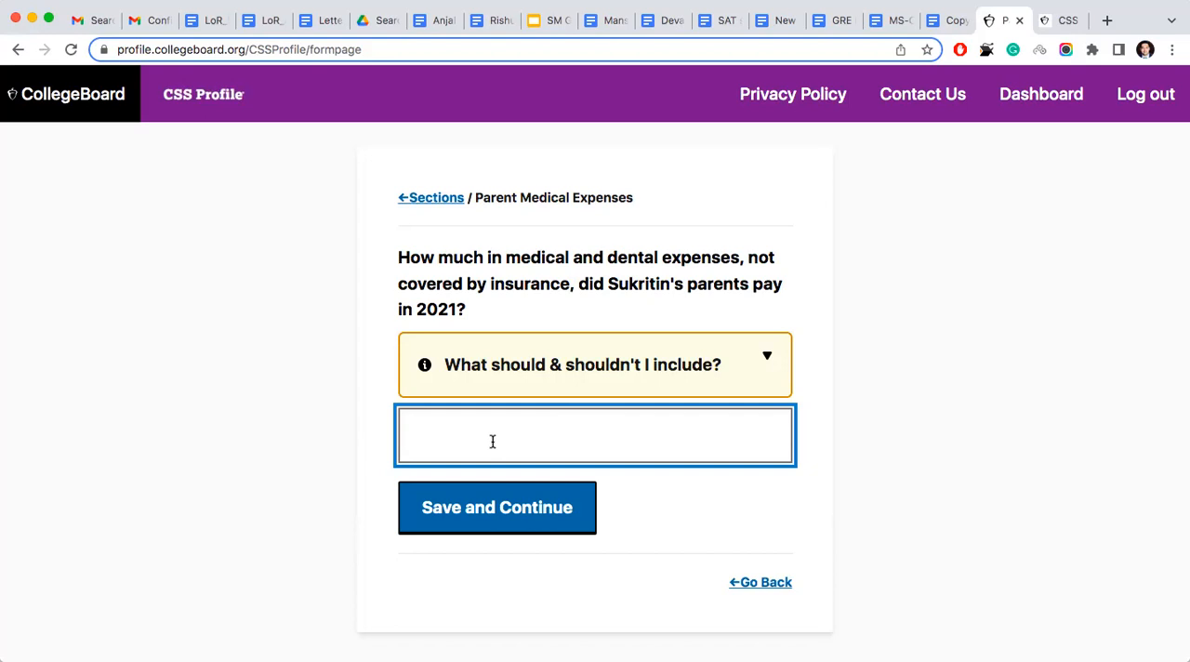
pyautogui.click(760, 583)
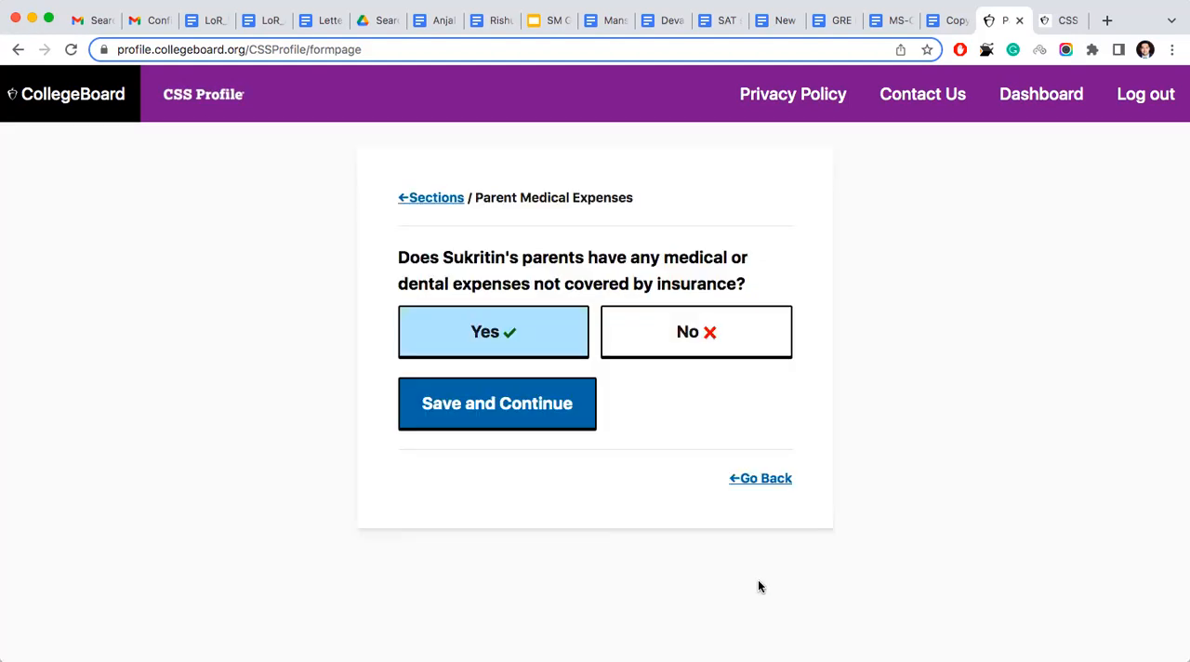
# - Answer No to the parents' uninsured medical or dental expenses, save it, and review the college loan repayment and alimony questions
pyautogui.click(678, 342)
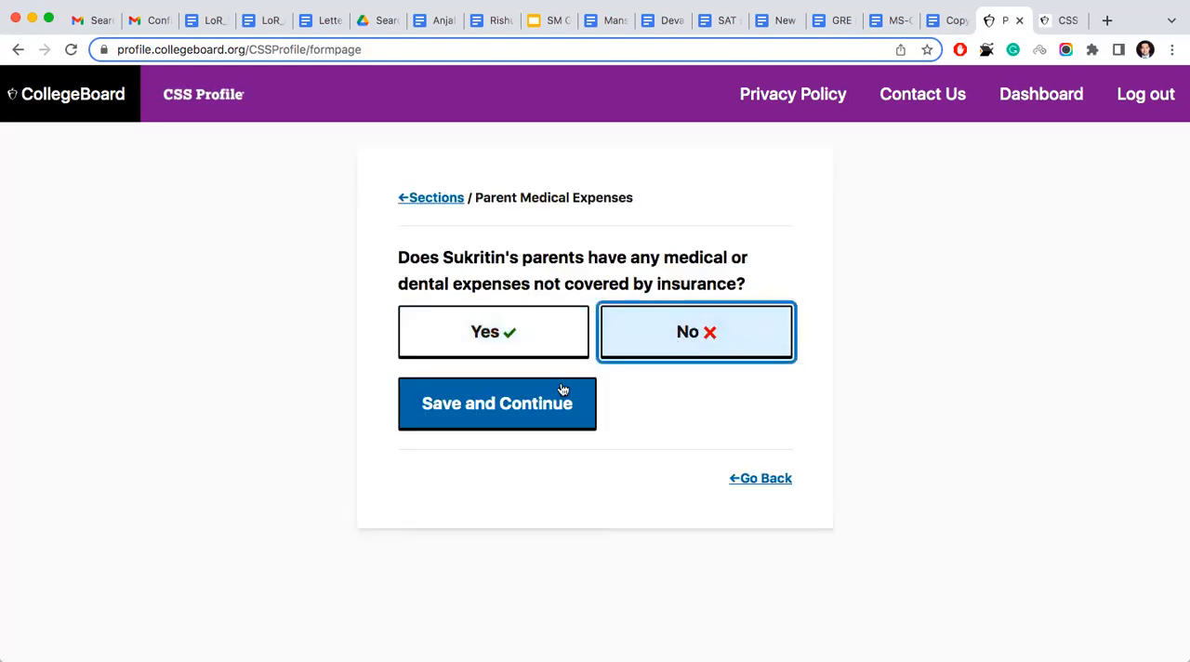
pyautogui.click(521, 401)
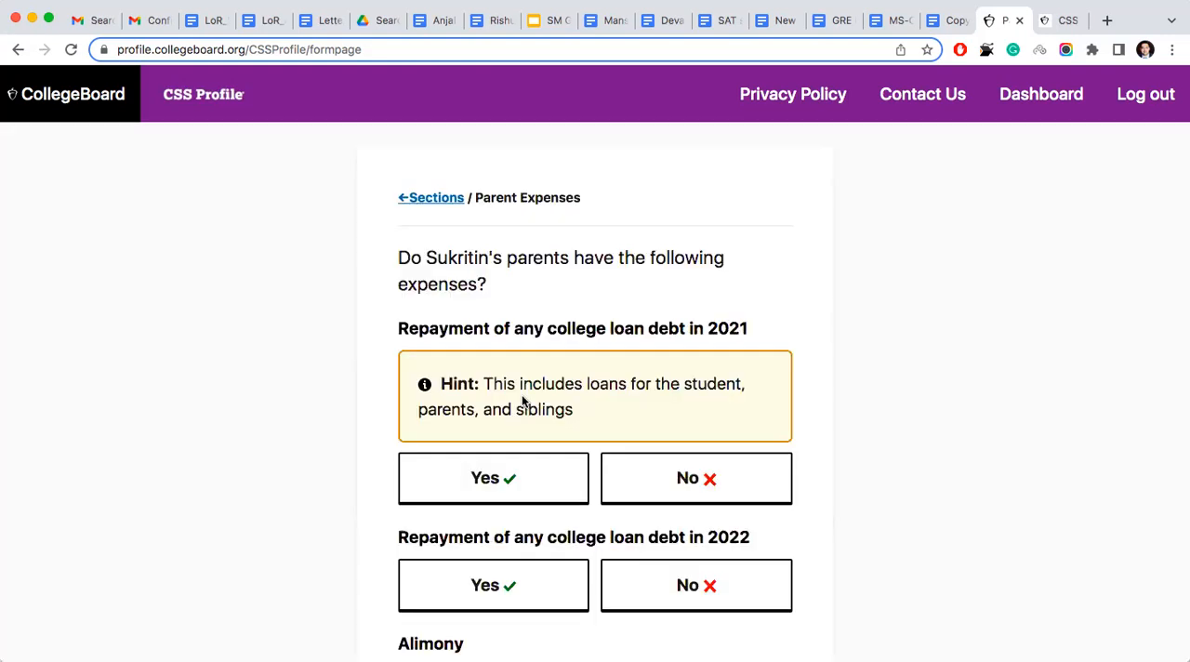
pyautogui.scroll(-1, 522, 401)
pyautogui.scroll(-1, 522, 400)
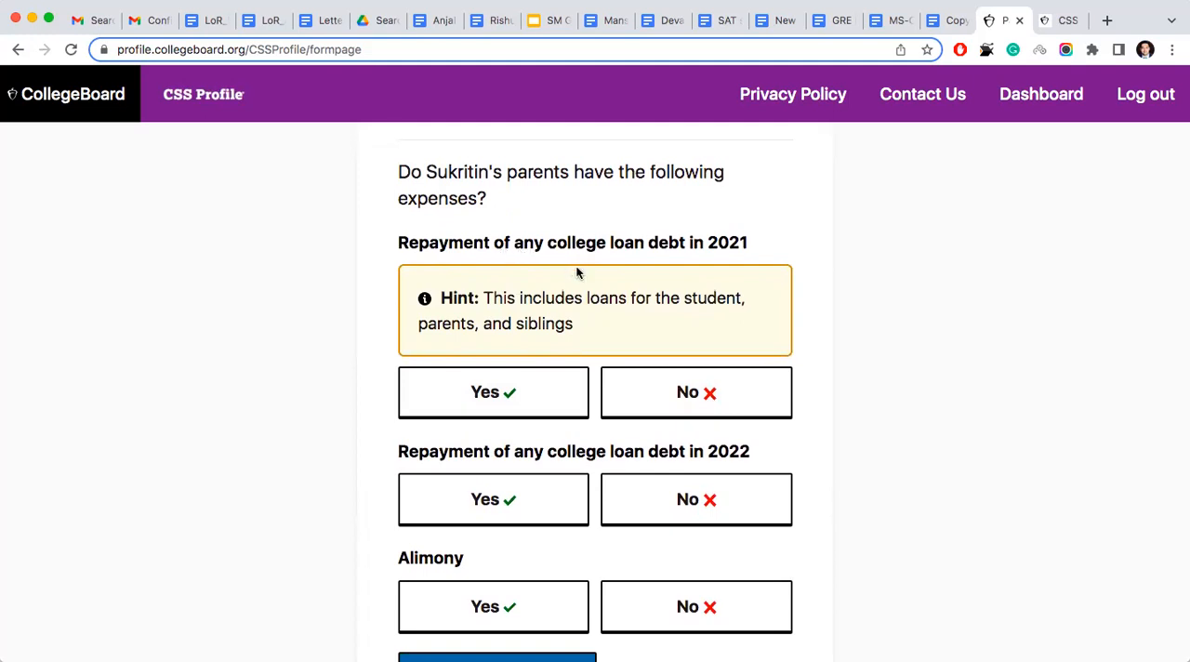
# - Answer No to college loan debt repayment in 2021 and 2022 and to alimony, and save the answers
pyautogui.scroll(-2, 576, 272)
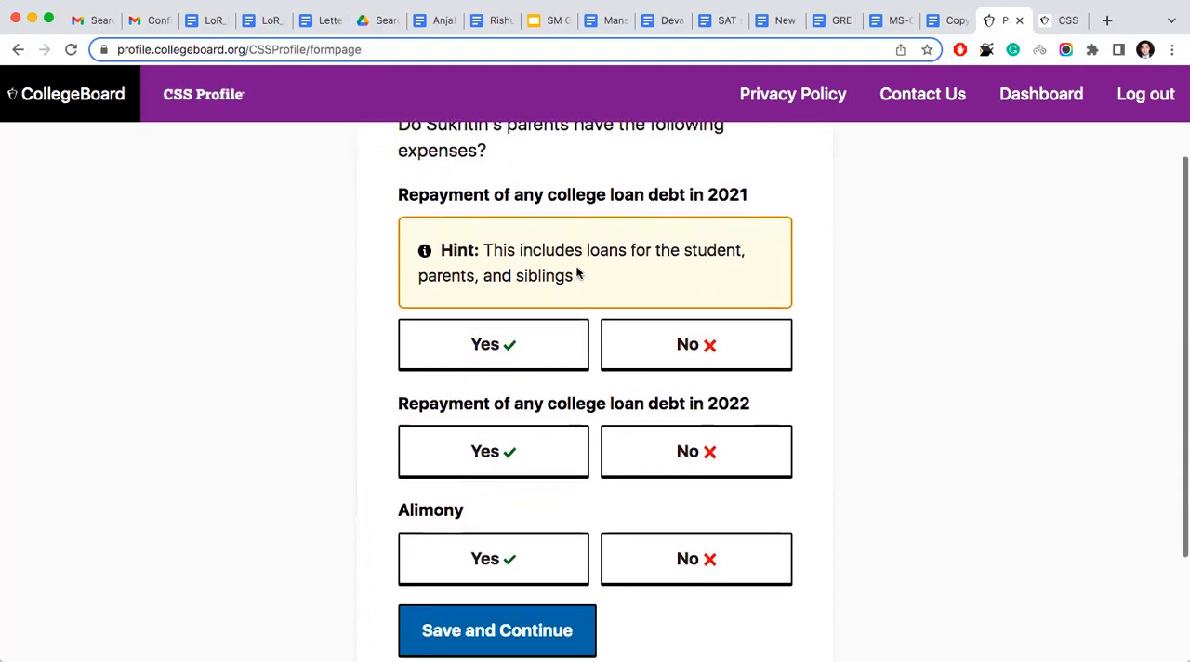
pyautogui.click(674, 316)
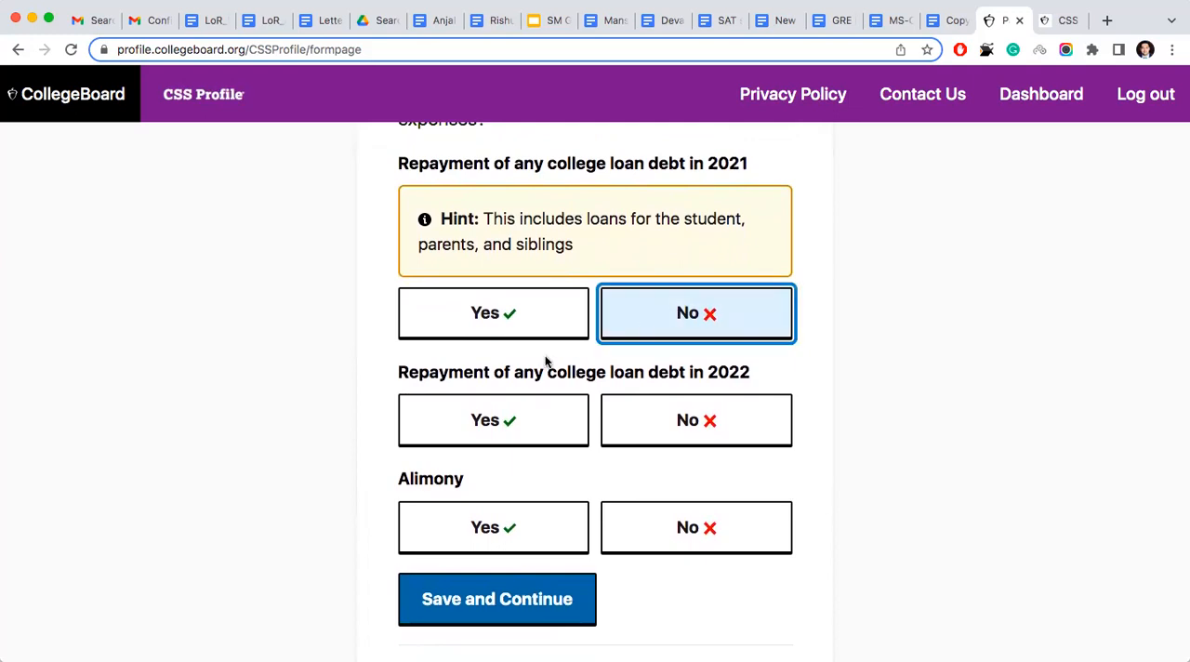
pyautogui.click(711, 433)
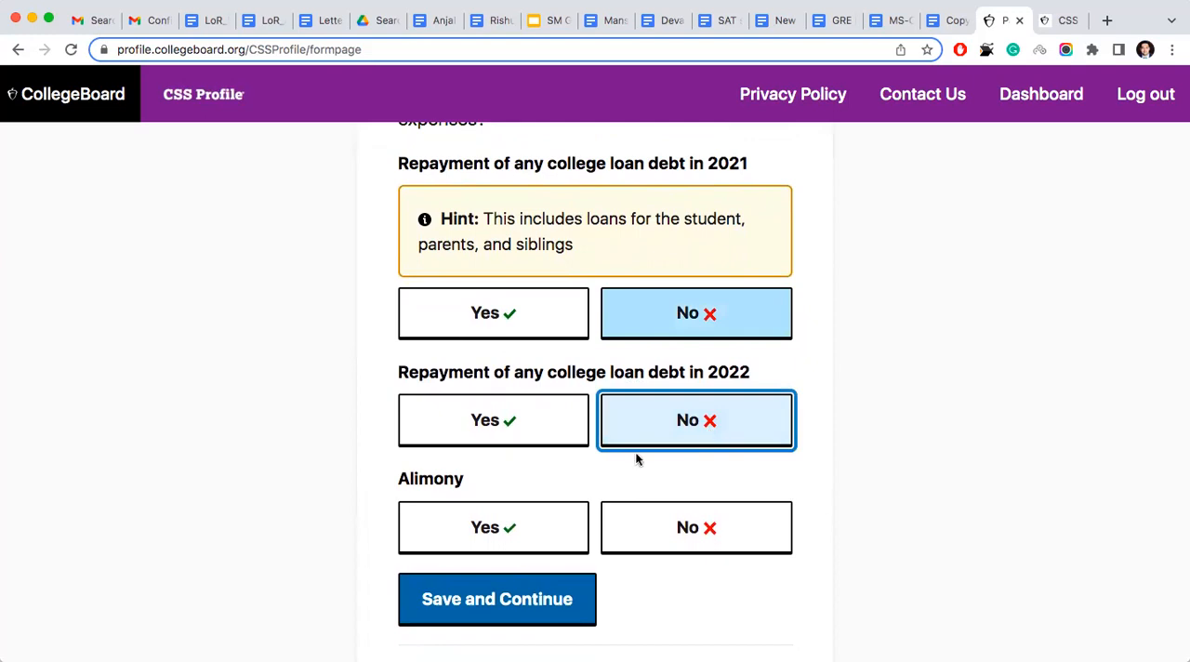
pyautogui.click(688, 525)
pyautogui.click(526, 595)
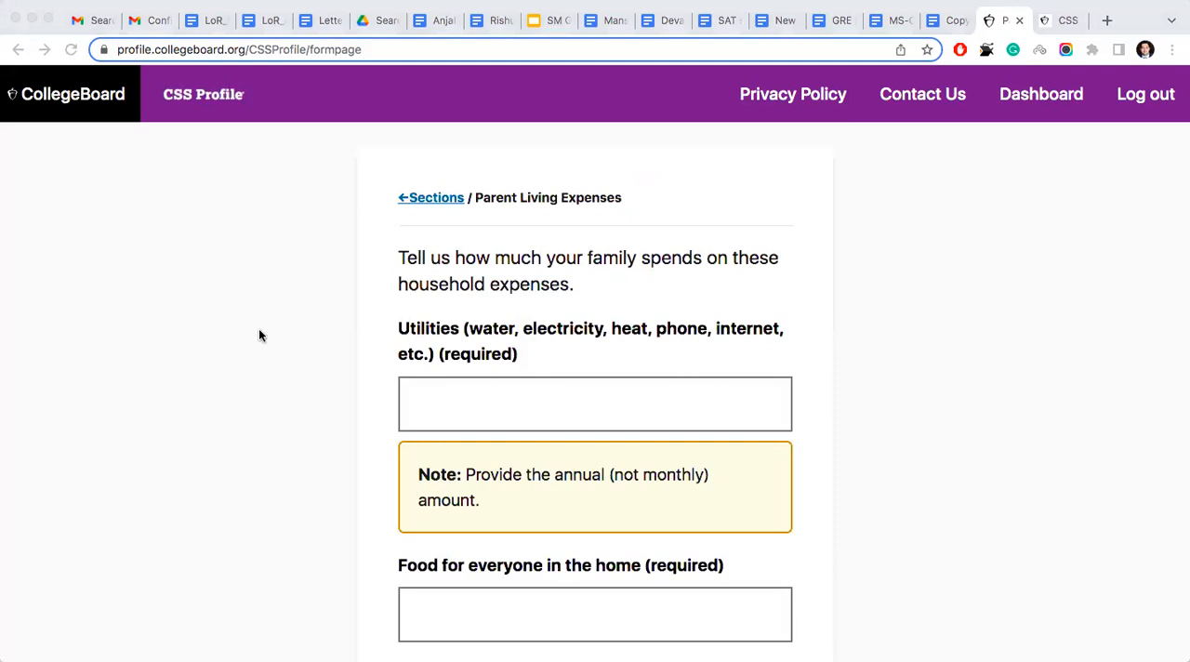
# - Enter 120000 as the family's annual utilities expense under Parent Living Expenses
pyautogui.scroll(-2, 258, 330)
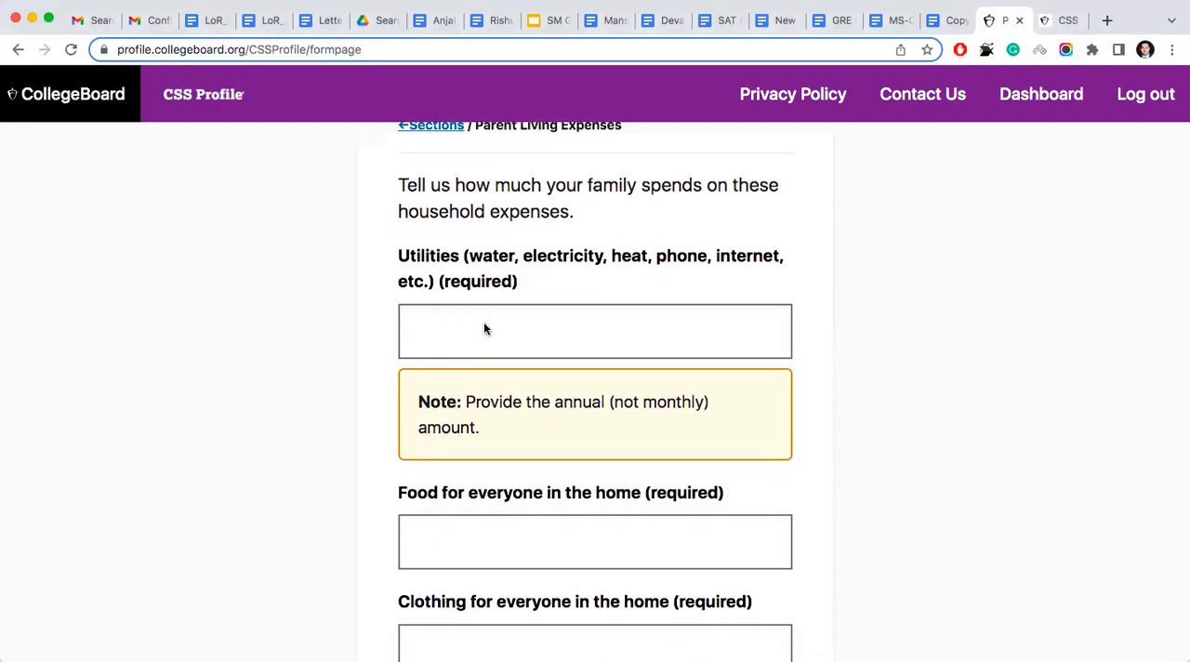
pyautogui.click(482, 329)
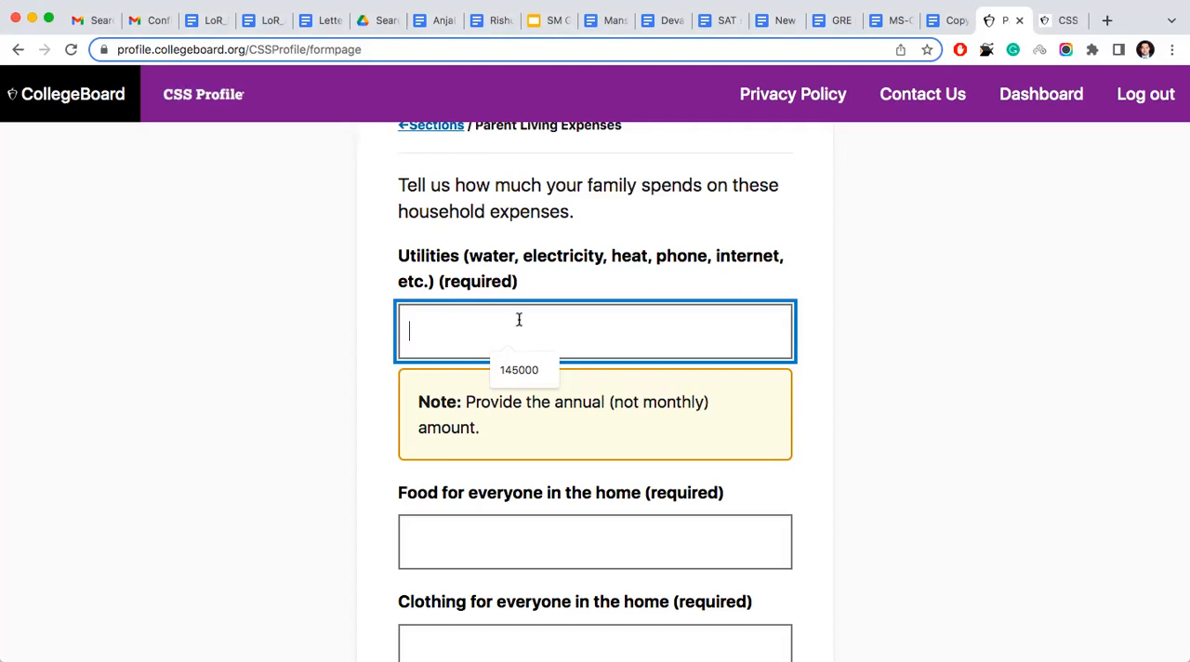
pyautogui.scroll(2, 518, 244)
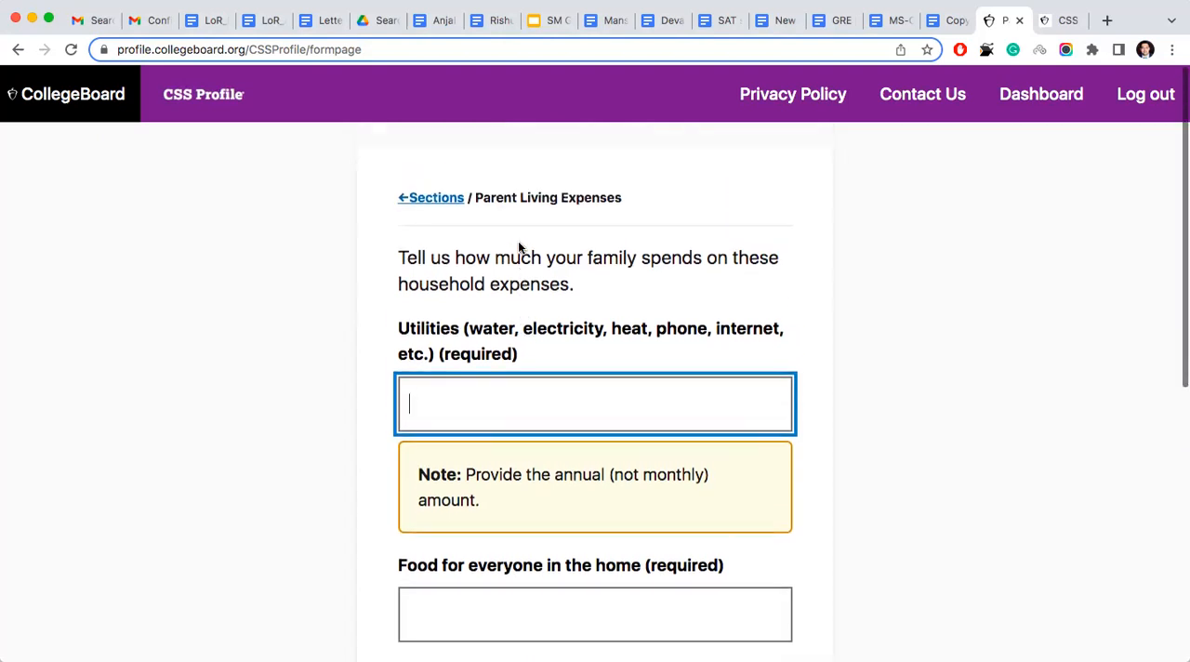
pyautogui.scroll(-2, 518, 246)
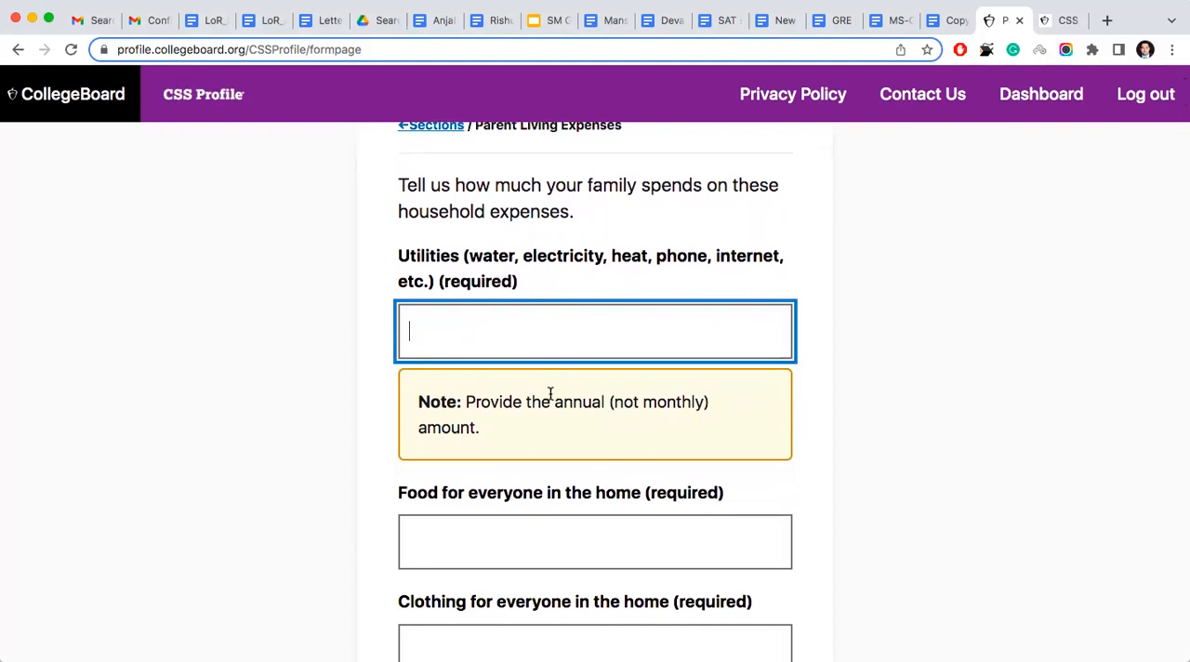
pyautogui.click(506, 335)
pyautogui.write('120000')
pyautogui.scroll(-2, 595, 391)
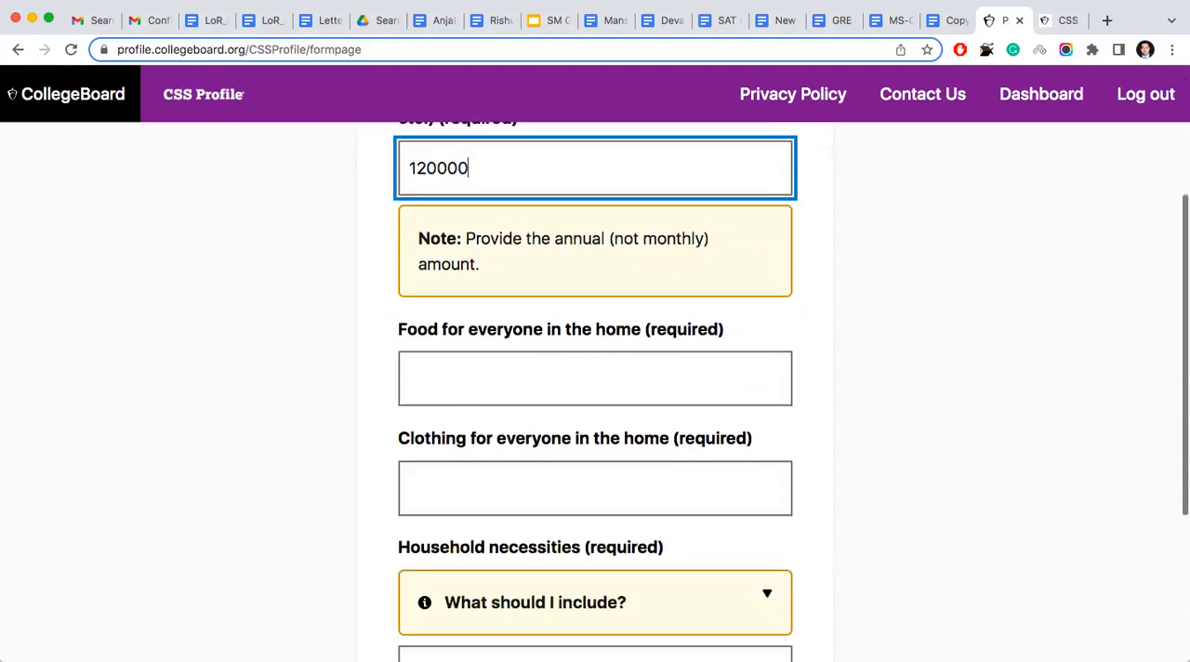
# - Enter 180000 as the annual expense for food for everyone in the home
pyautogui.click(473, 379)
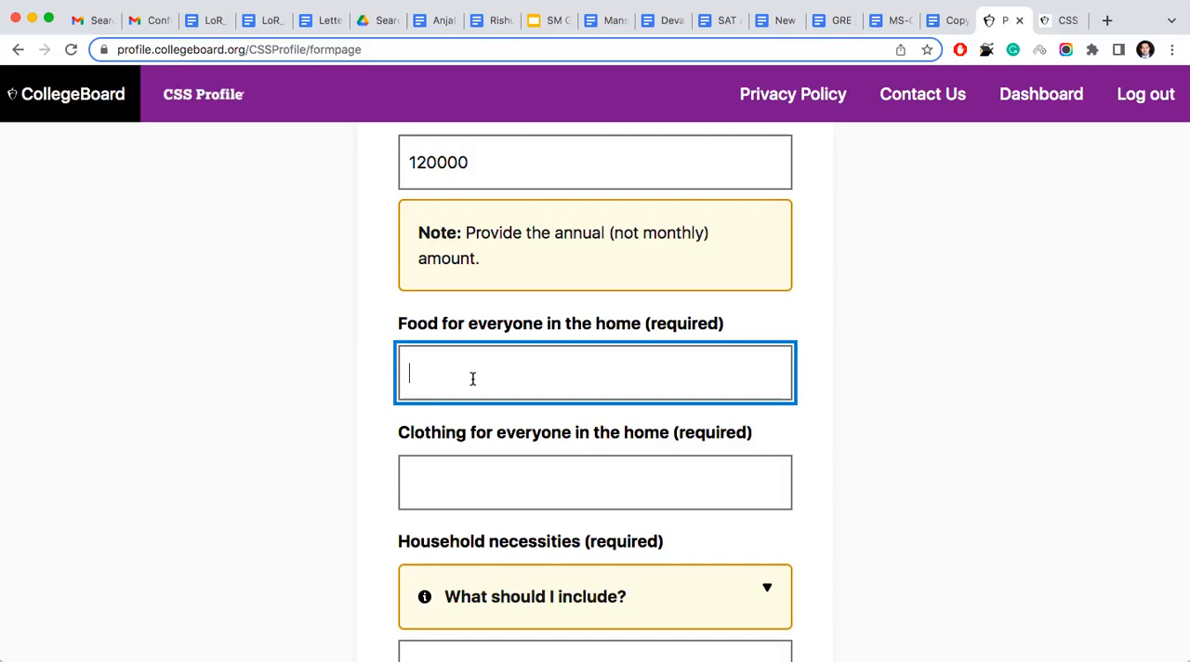
pyautogui.write('1')
pyautogui.write('5')
pyautogui.press('BackSpace')
pyautogui.press('BackSpace')
pyautogui.write('180000')
pyautogui.scroll(-3, 489, 385)
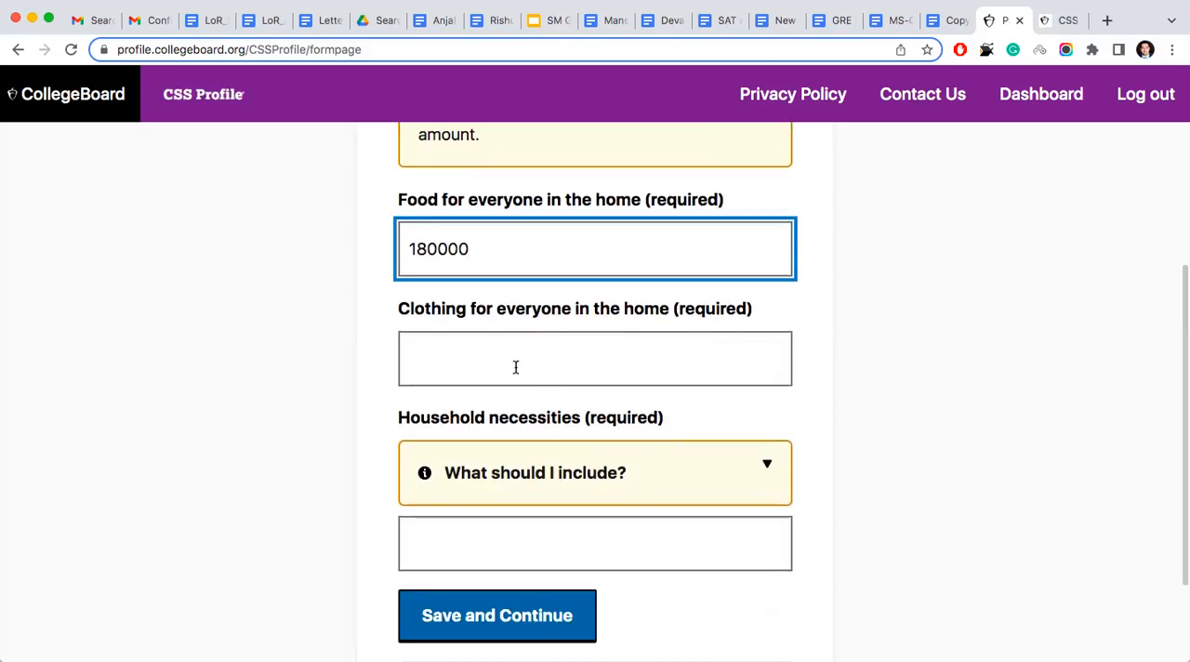
# - Enter 150000 as the annual expense for clothing for everyone in the home
pyautogui.click(515, 367)
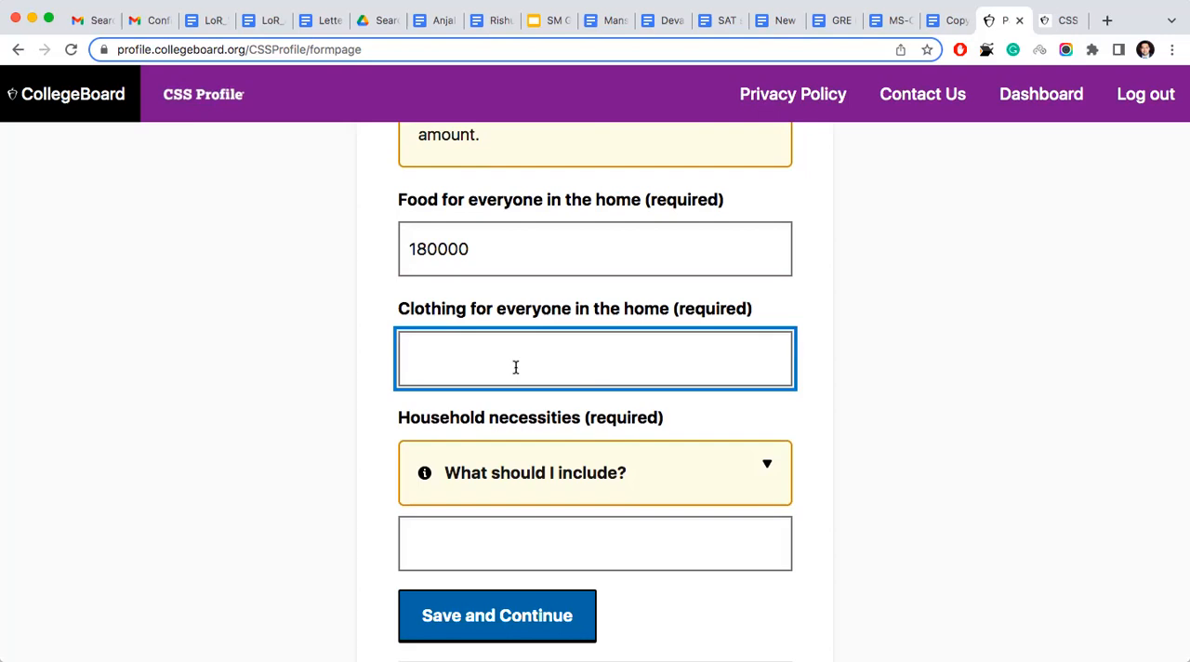
pyautogui.write('150000')
# - Expand the guidance on what to include in household necessities, and enter 80000 as that expense
pyautogui.scroll(-3, 592, 373)
pyautogui.click(595, 372)
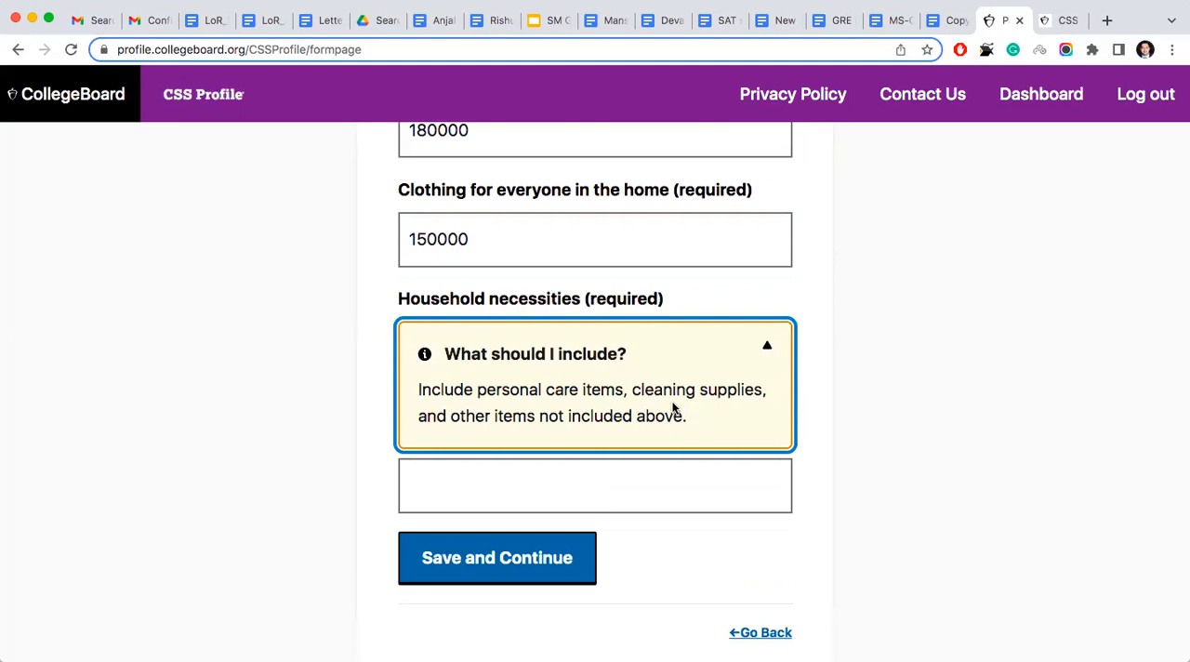
pyautogui.click(542, 475)
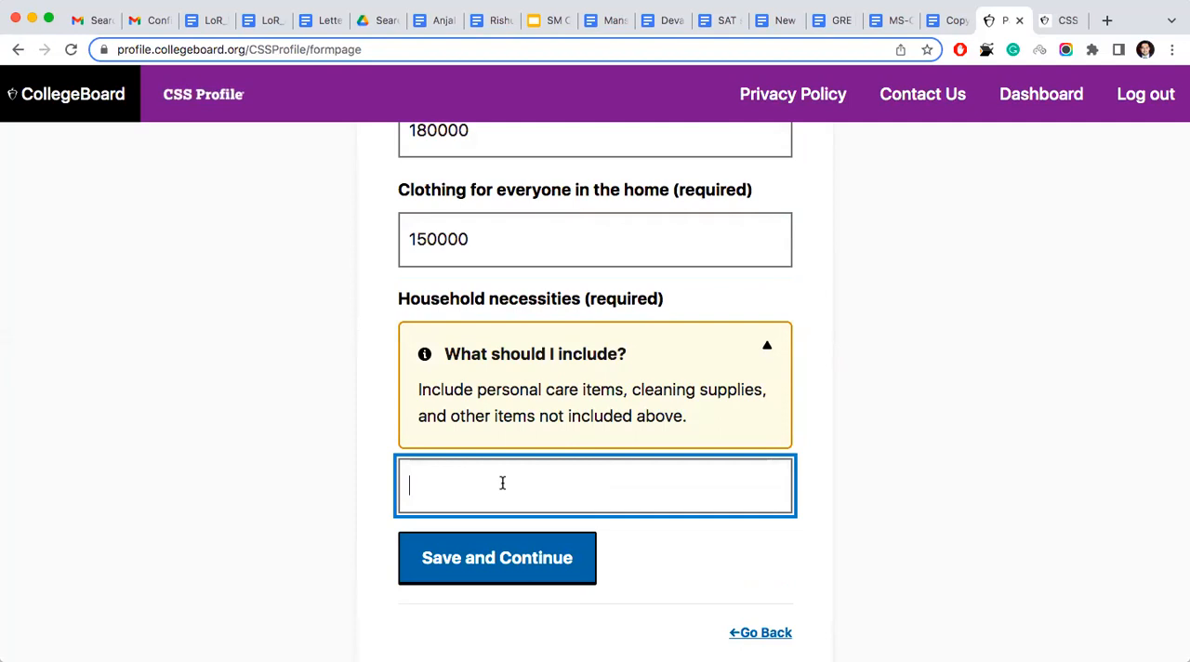
pyautogui.write('80000')
pyautogui.scroll(3, 600, 451)
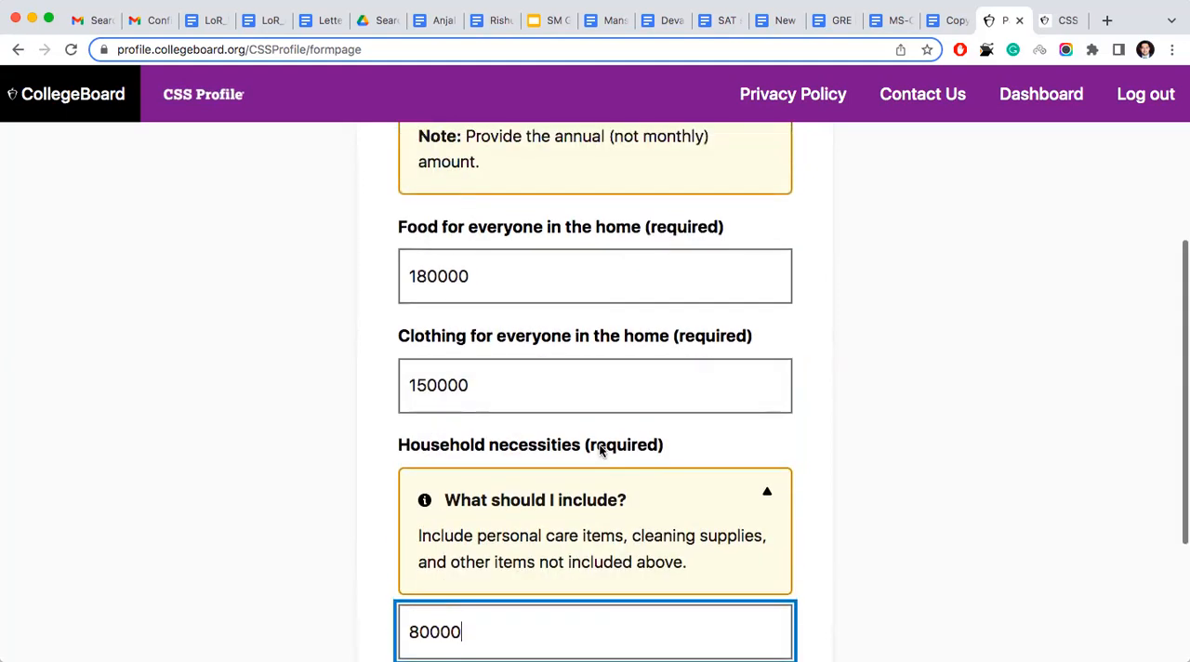
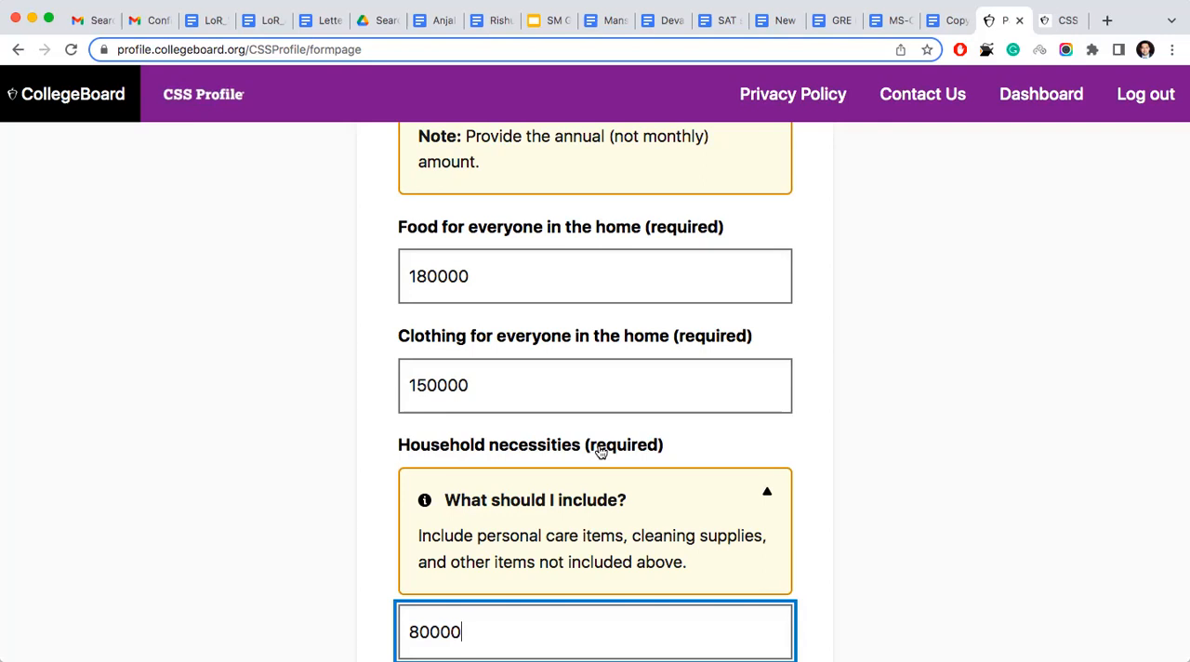
# - Save the household expenses page, and enter 150000 as the family's annual expense for transportation to and from work
pyautogui.scroll(-5, 601, 451)
pyautogui.click(533, 481)
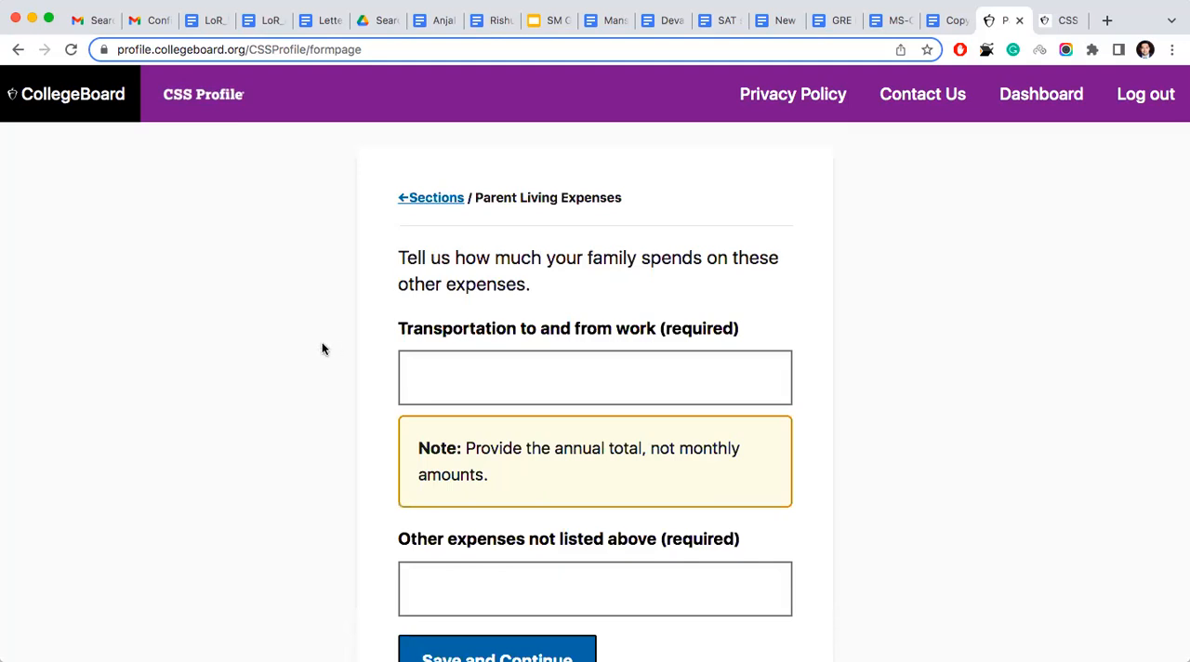
pyautogui.click(478, 379)
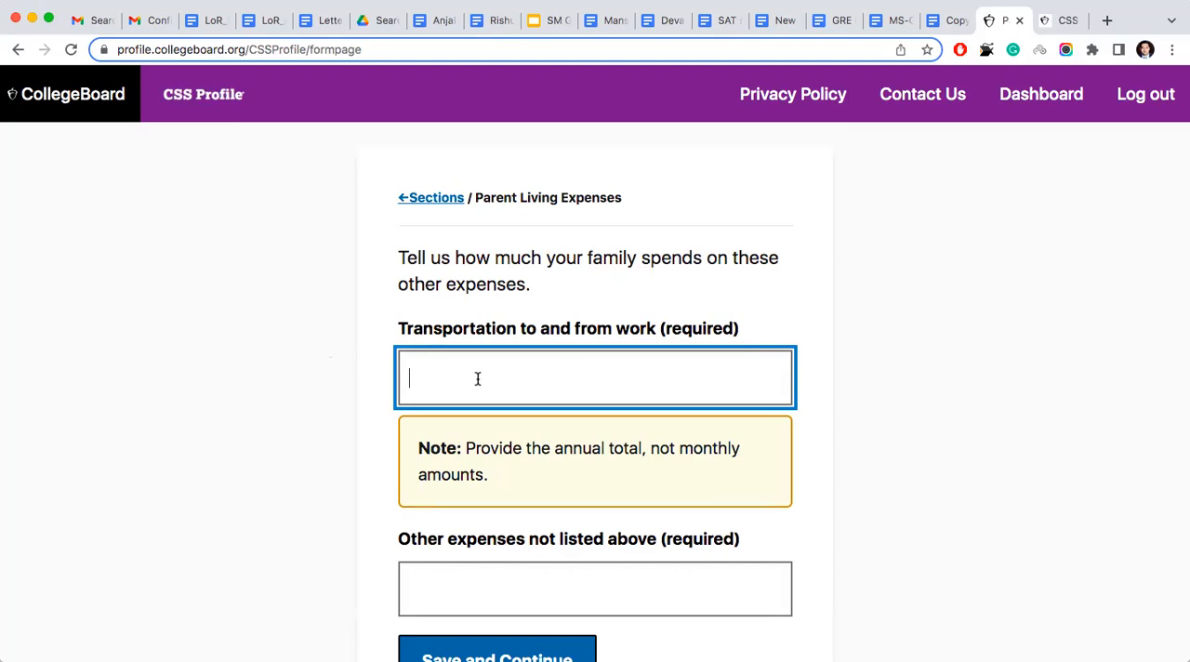
pyautogui.write('24')
pyautogui.press('BackSpace')
pyautogui.press('BackSpace')
pyautogui.write('2000')
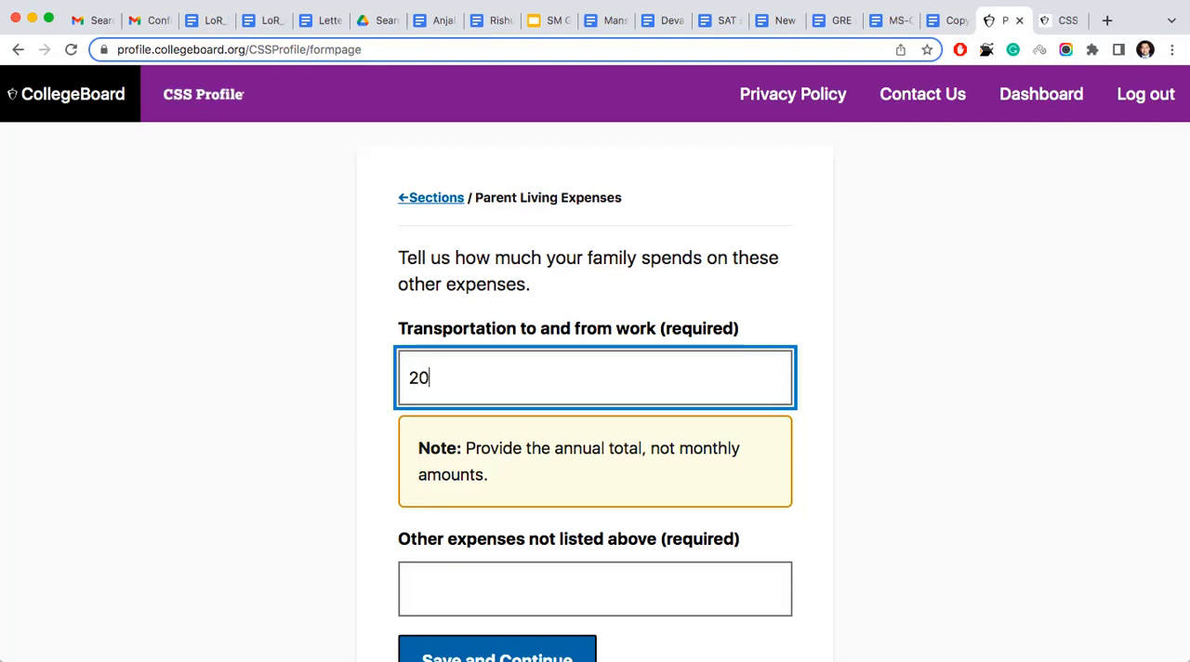
pyautogui.press('BackSpace')
pyautogui.press('BackSpace')
pyautogui.press('BackSpace')
pyautogui.press('BackSpace')
pyautogui.write('150000')
# - Enter 0 for other expenses not listed above, and save the Parent Living Expenses page
pyautogui.scroll(-3, 527, 454)
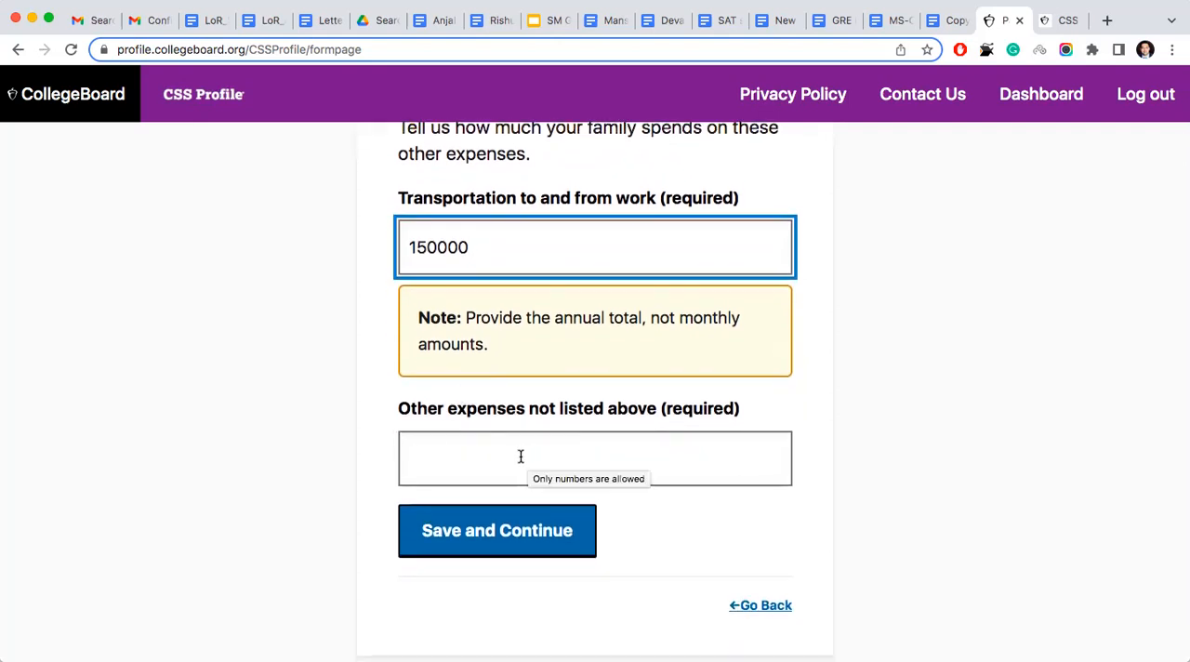
pyautogui.click(471, 451)
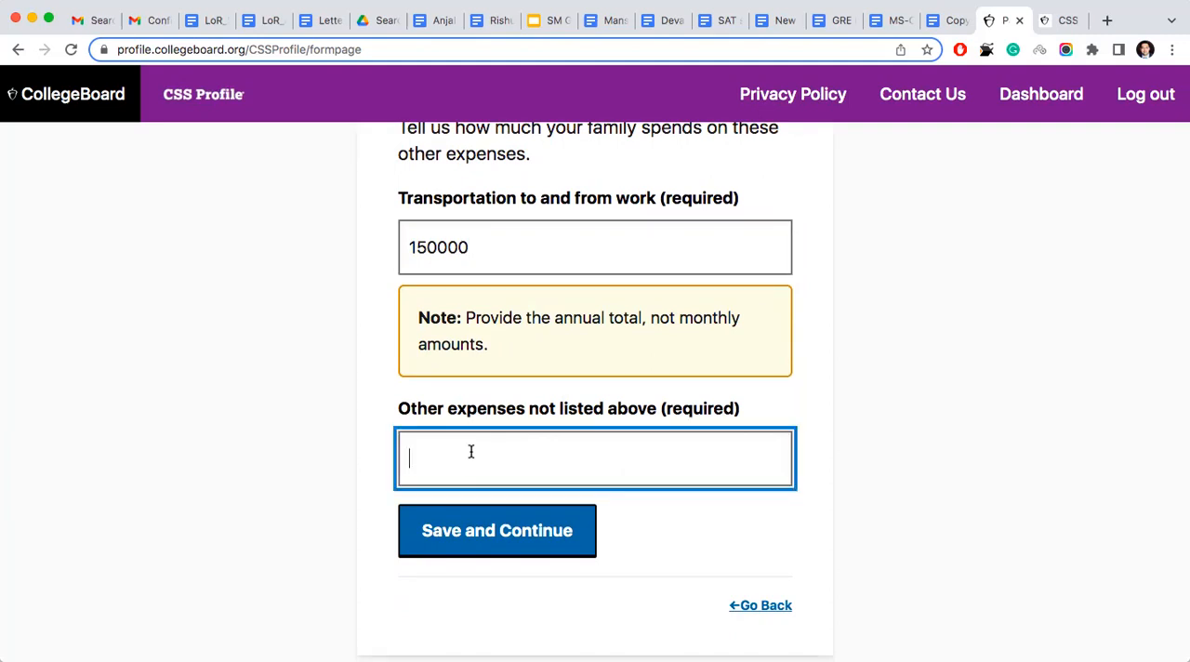
pyautogui.write('0')
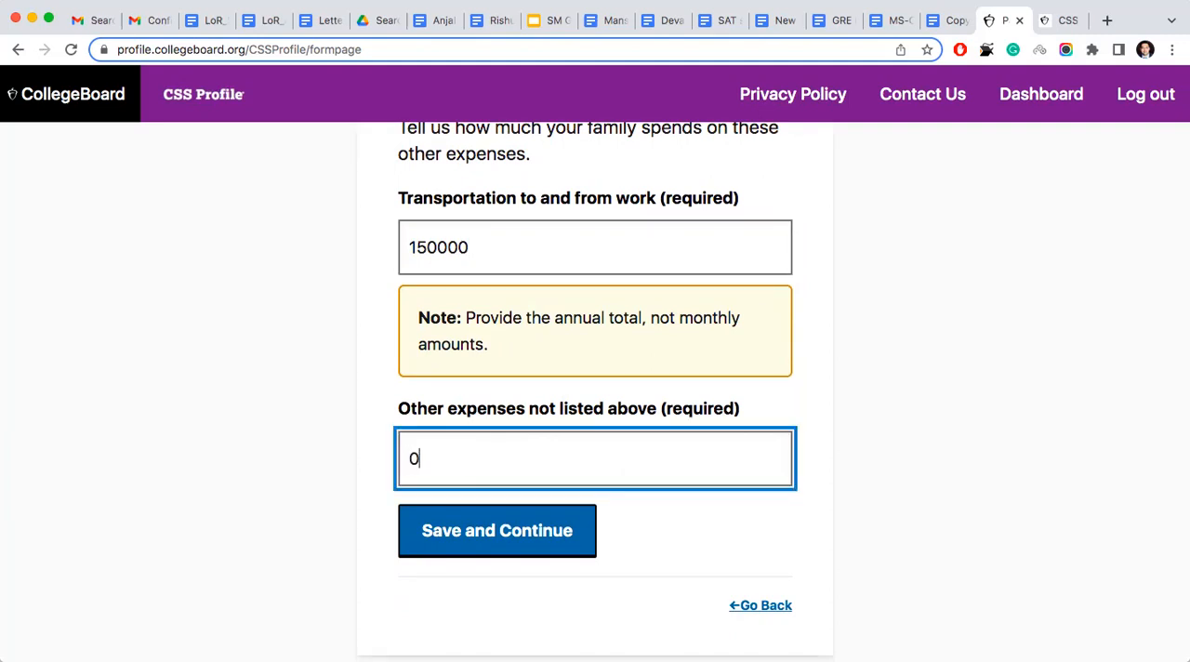
pyautogui.click(511, 539)
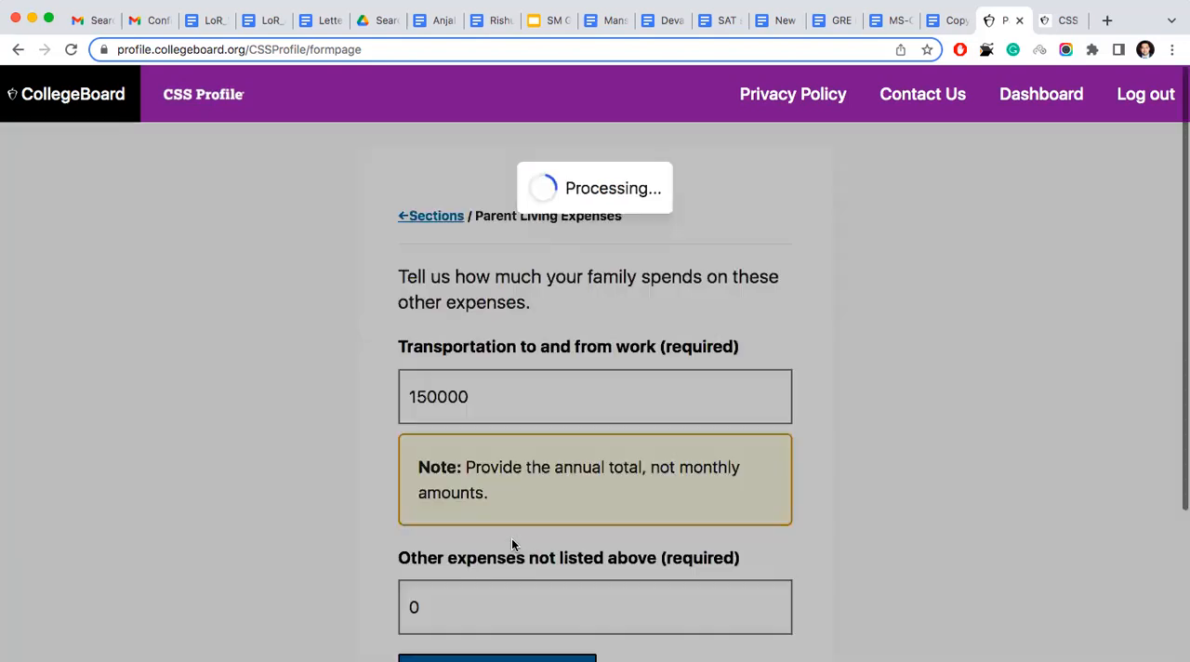
# - Continue past the Parent Assets introduction, and save 500000 as the parents' current amount in cash, savings, checking and deposit accounts
pyautogui.scroll(-1, 257, 338)
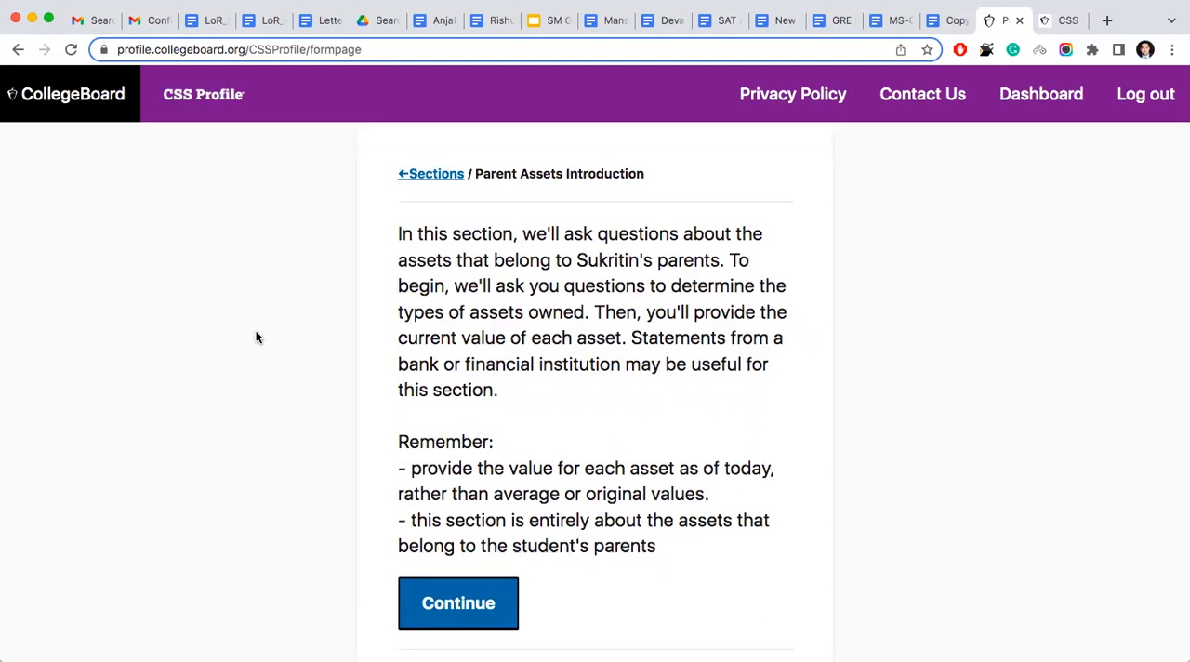
pyautogui.click(418, 584)
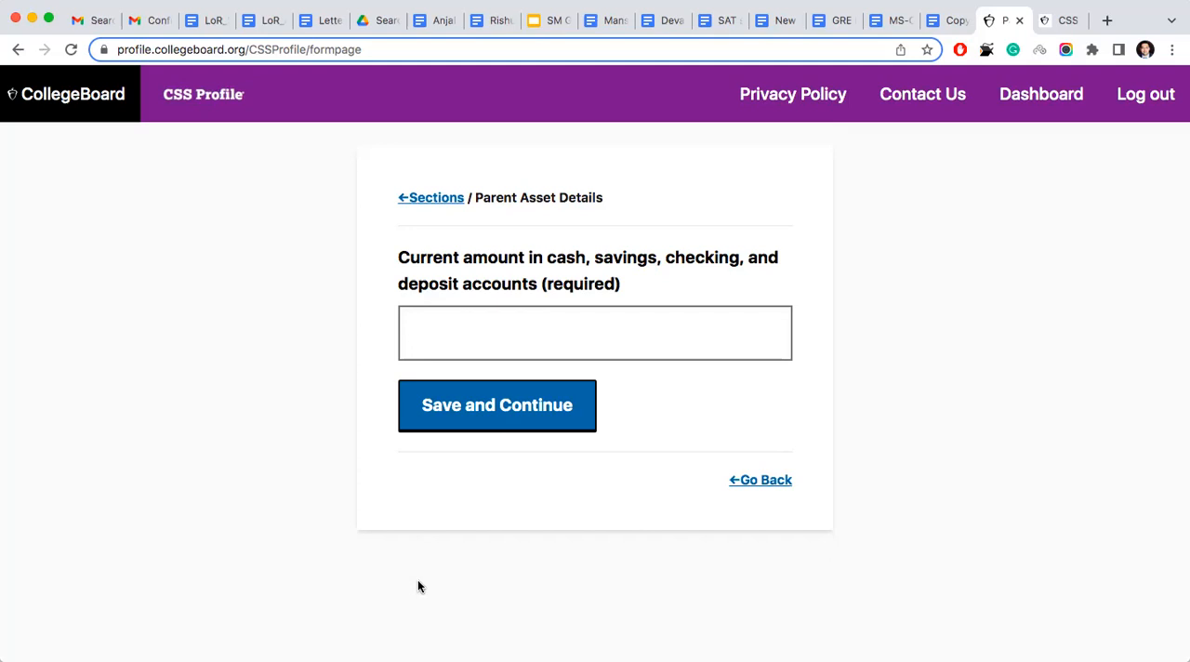
pyautogui.click(494, 338)
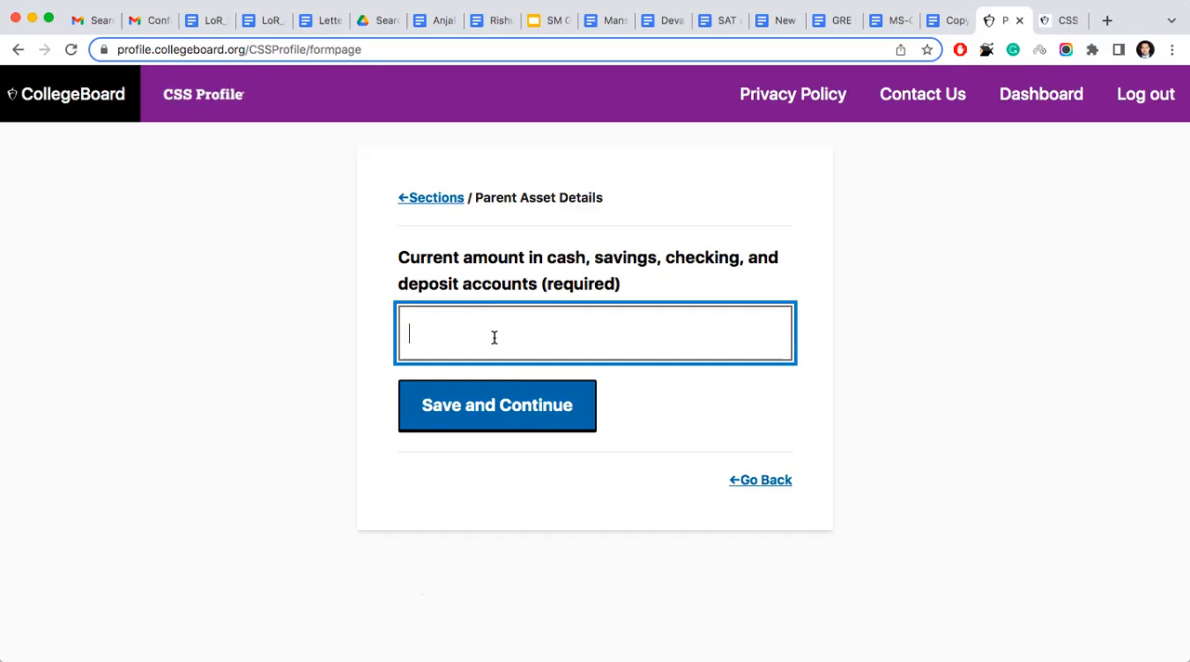
pyautogui.write('500000')
pyautogui.press('BackSpace')
pyautogui.write('0')
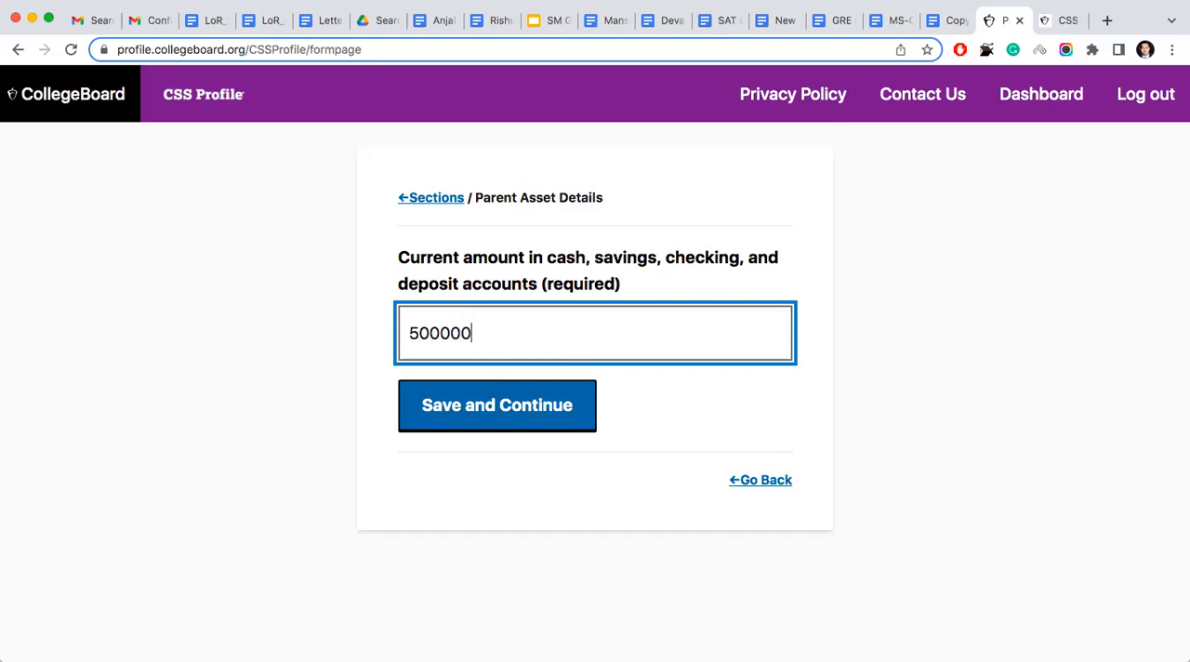
pyautogui.click(470, 400)
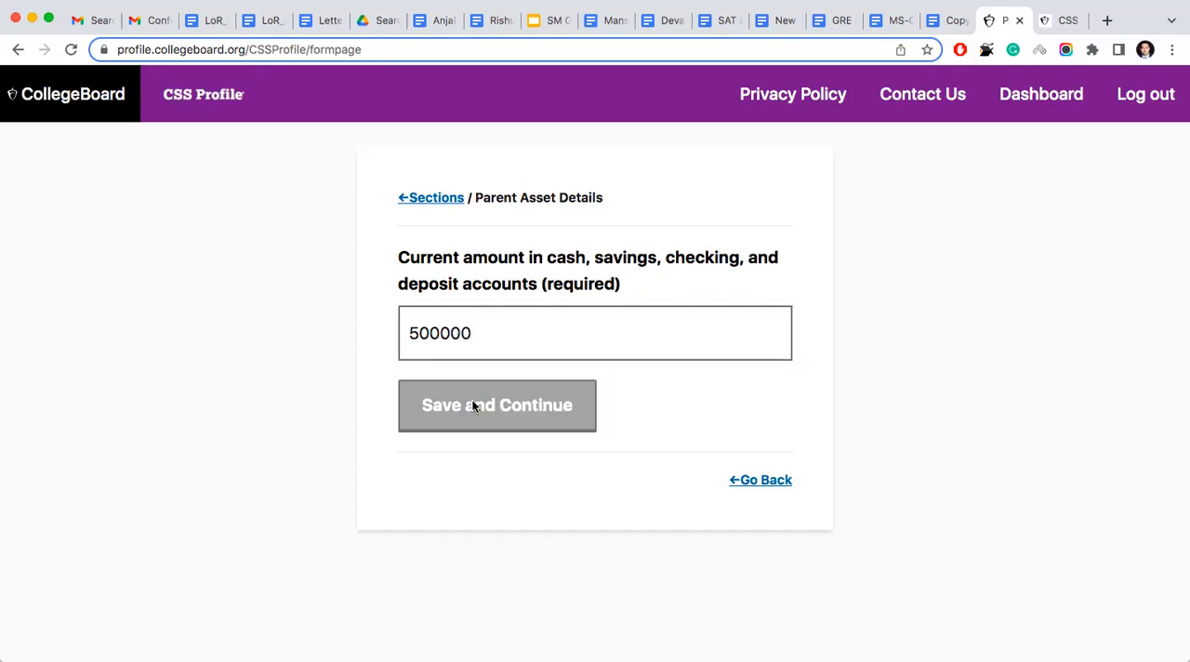
# - Answer No to the parents owning real estate beyond the primary home in Parent Asset Setup
pyautogui.scroll(-2, 474, 408)
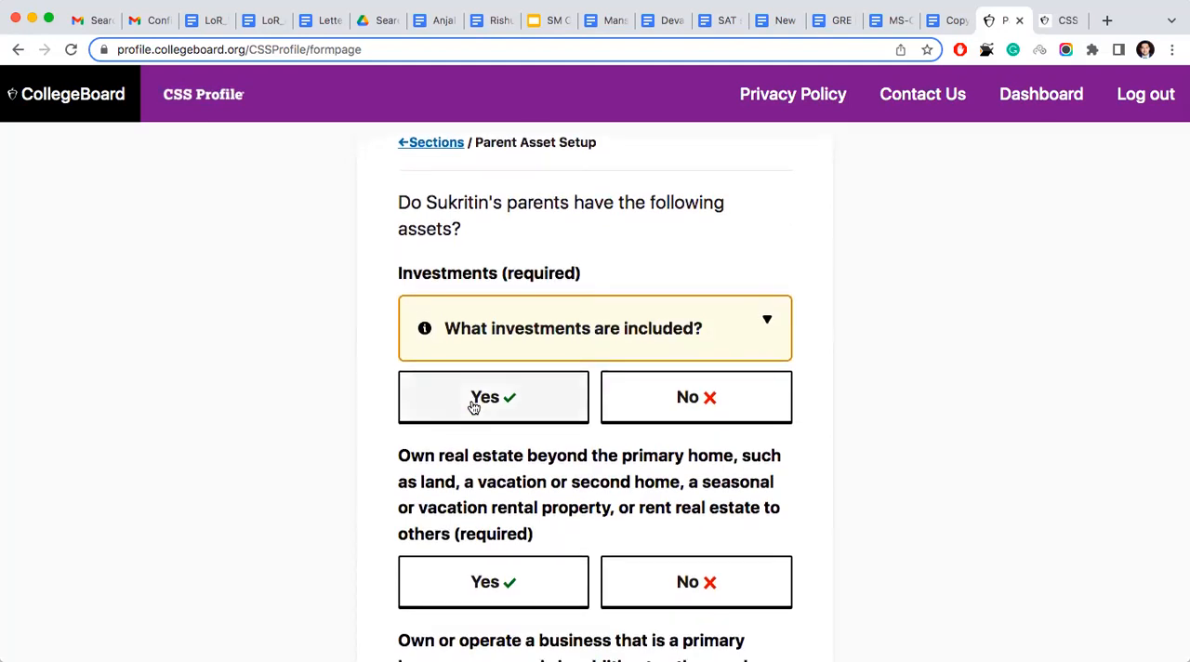
pyautogui.scroll(-3, 473, 407)
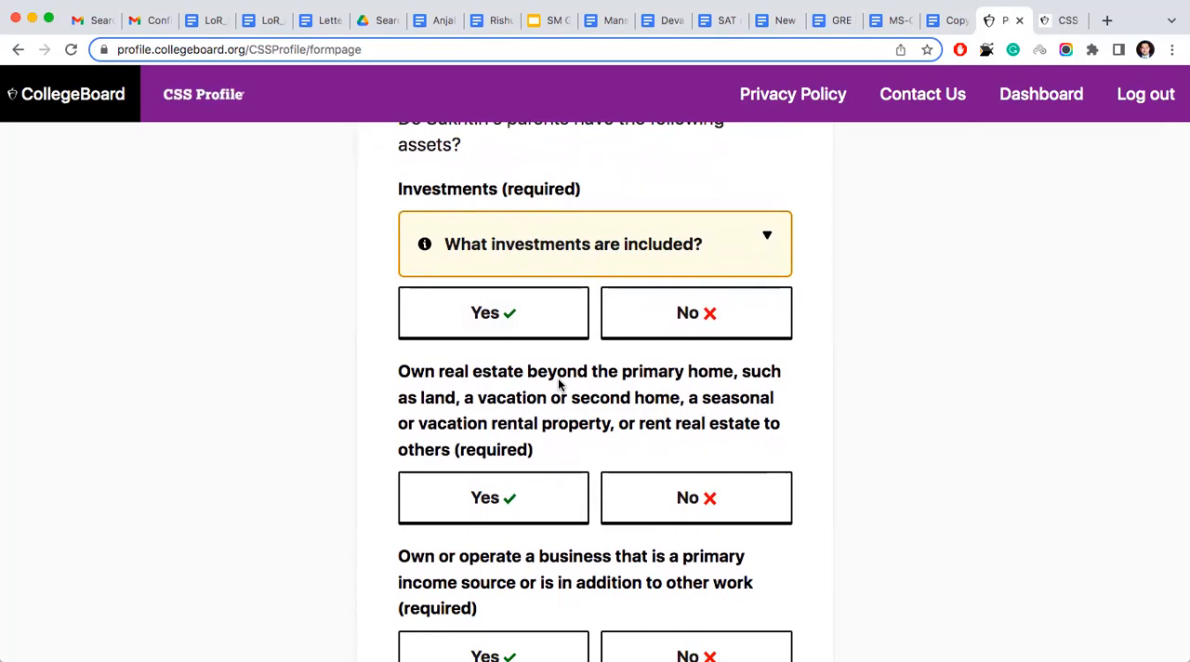
pyautogui.scroll(-5, 559, 383)
pyautogui.scroll(4, 559, 383)
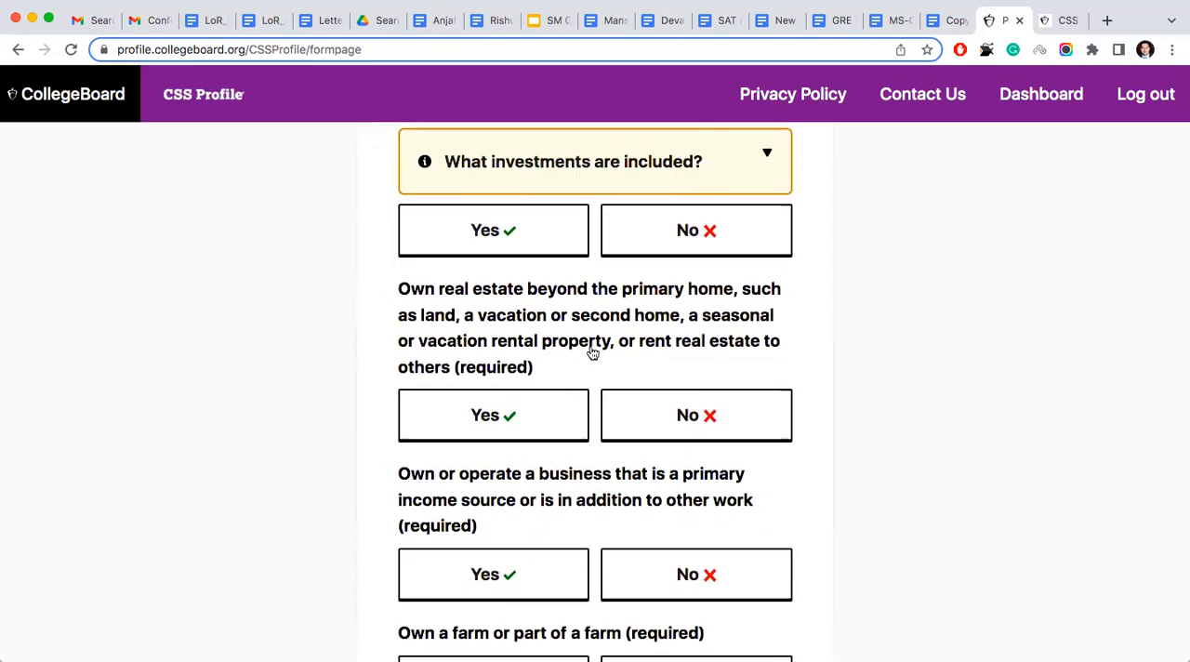
pyautogui.click(642, 418)
# - Answer Yes to the parents owning or operating a business
pyautogui.scroll(-2, 648, 421)
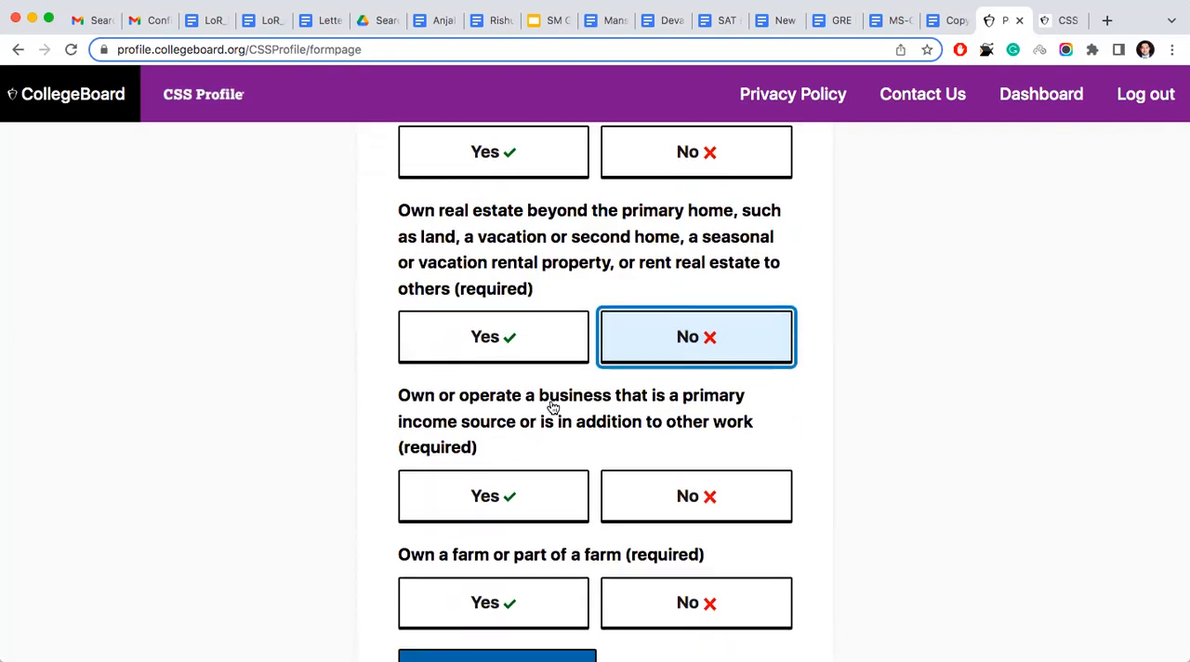
pyautogui.scroll(-1, 580, 437)
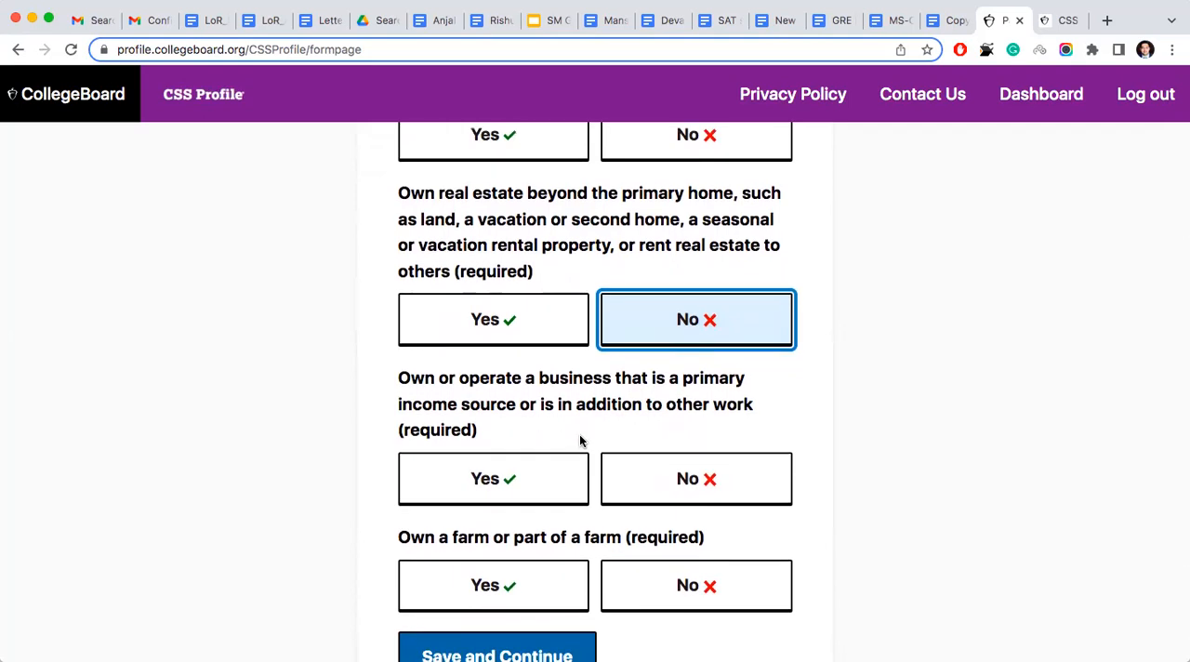
pyautogui.scroll(-3, 579, 441)
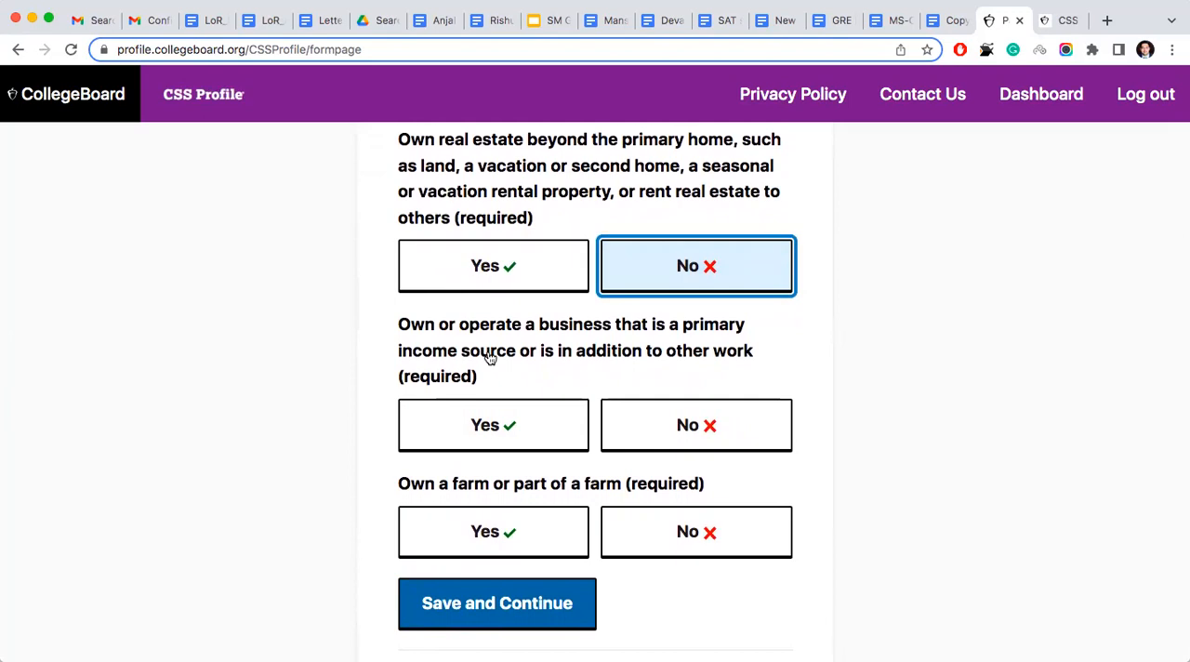
pyautogui.click(486, 428)
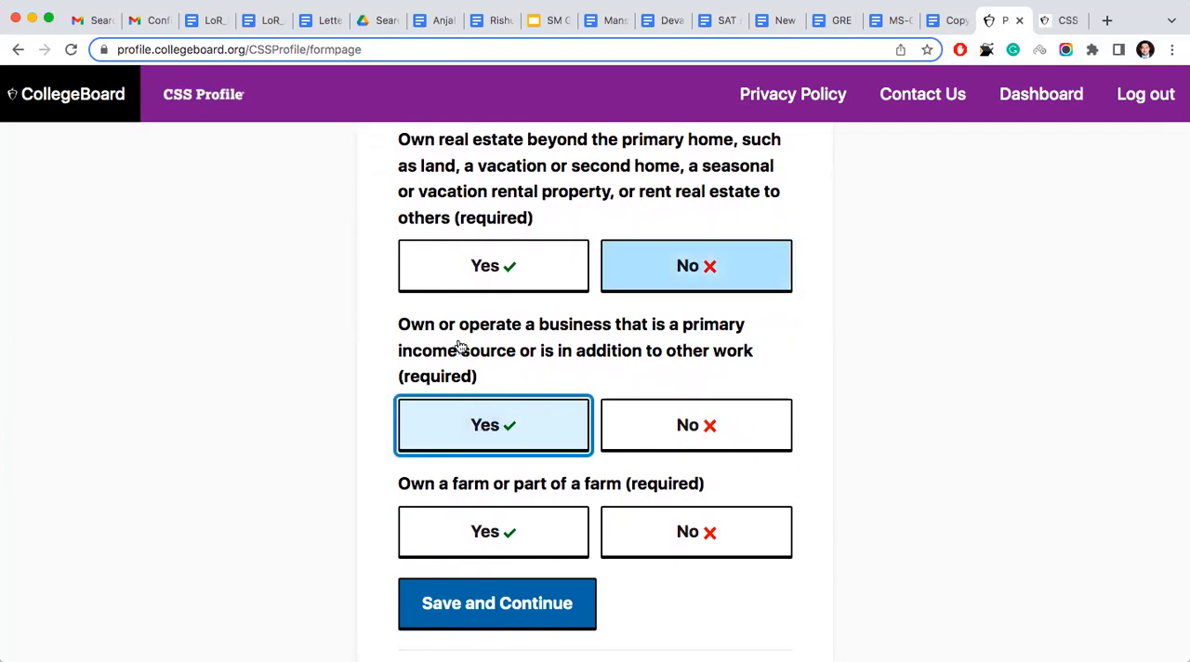
# - Answer No to owning a farm or part of a farm, and submit the Parent Asset Setup page
pyautogui.scroll(5, 432, 331)
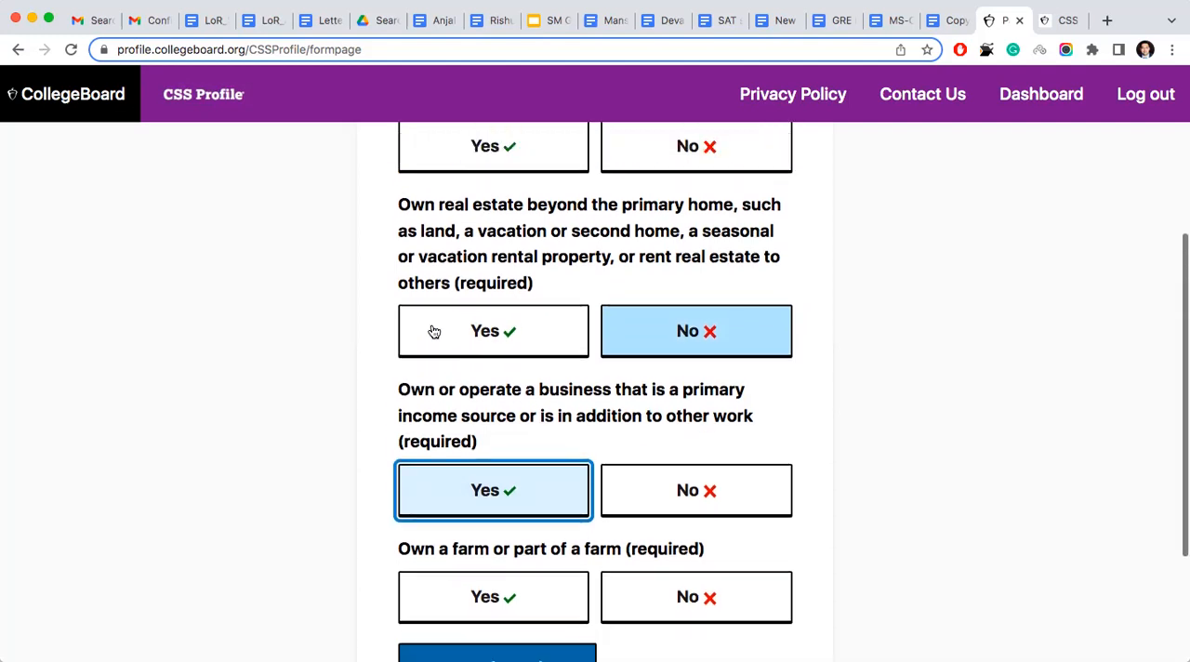
pyautogui.scroll(-3, 433, 330)
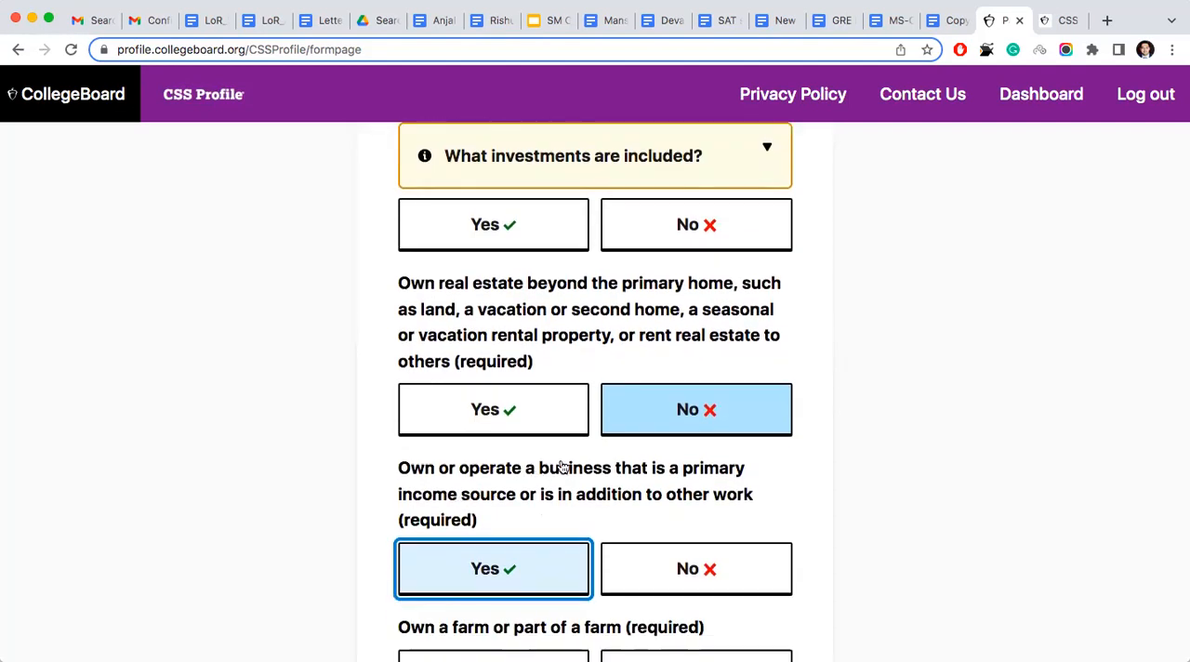
pyautogui.scroll(-2, 562, 467)
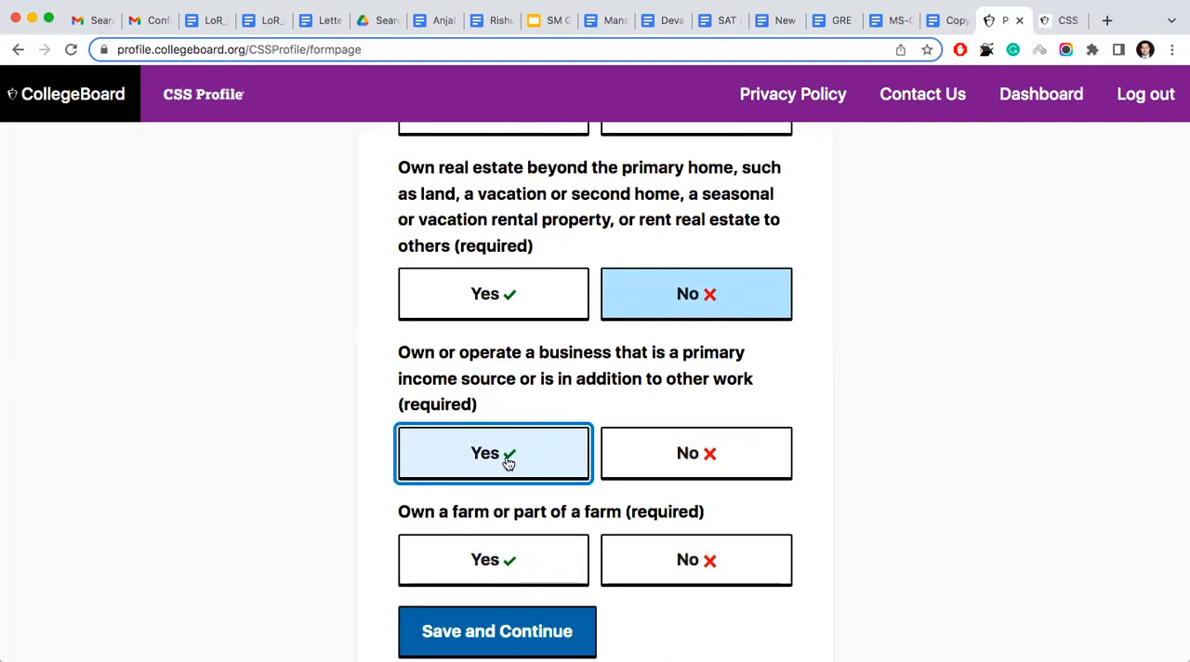
pyautogui.scroll(-2, 509, 462)
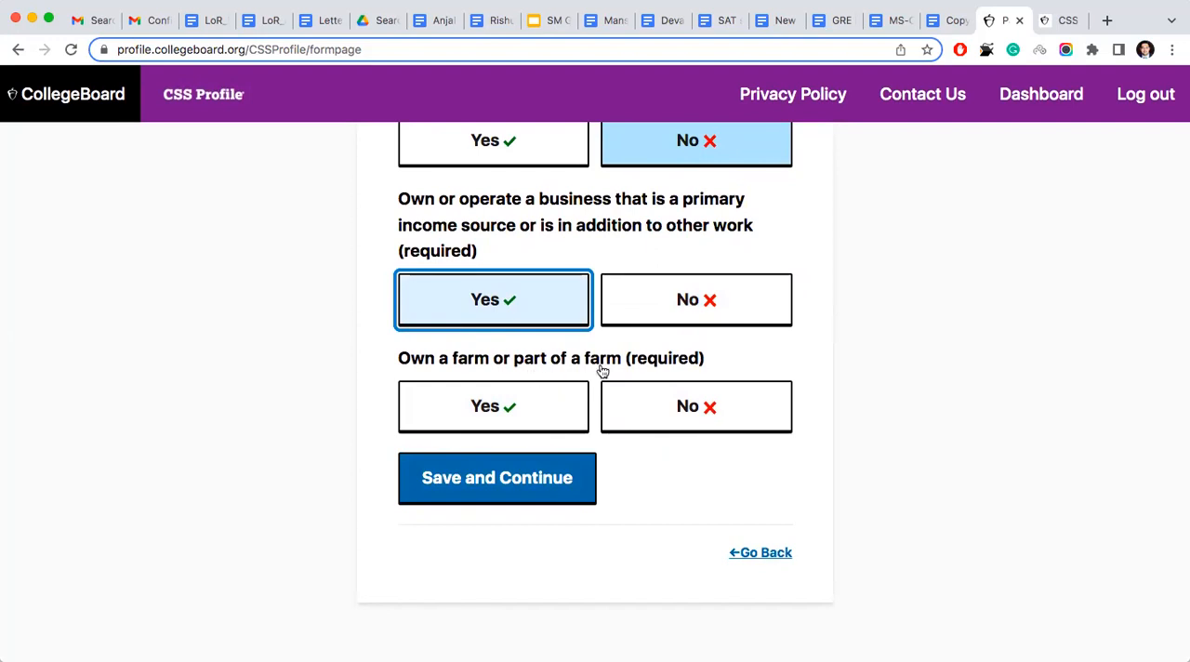
pyautogui.click(640, 409)
pyautogui.click(515, 486)
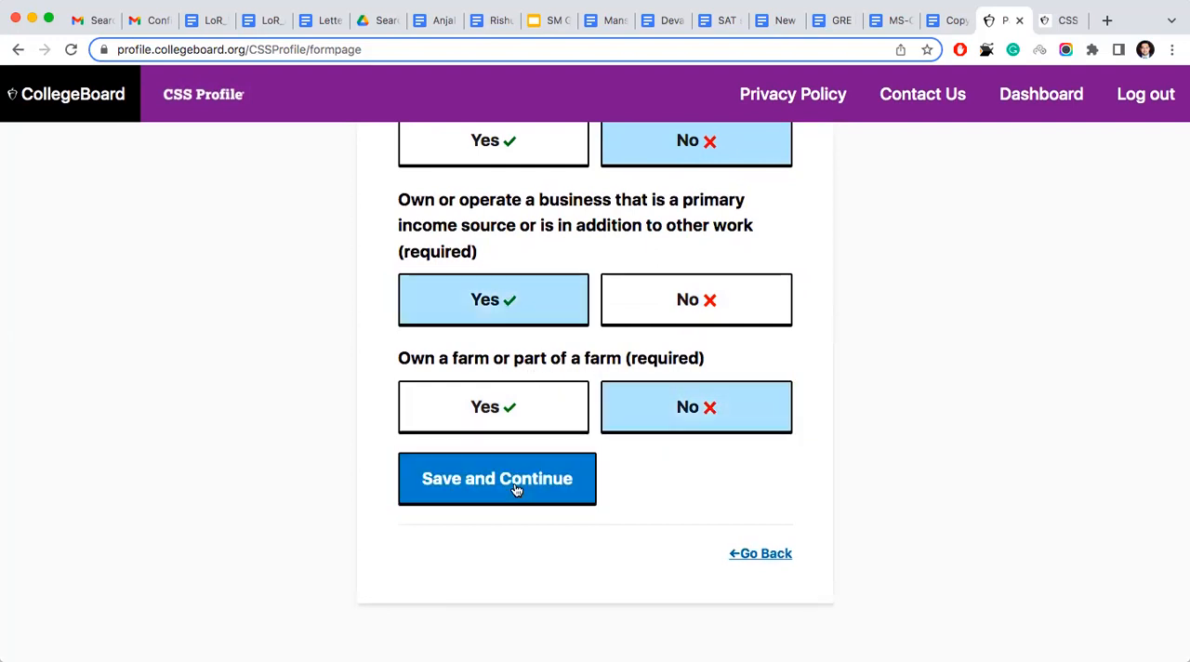
pyautogui.click(515, 485)
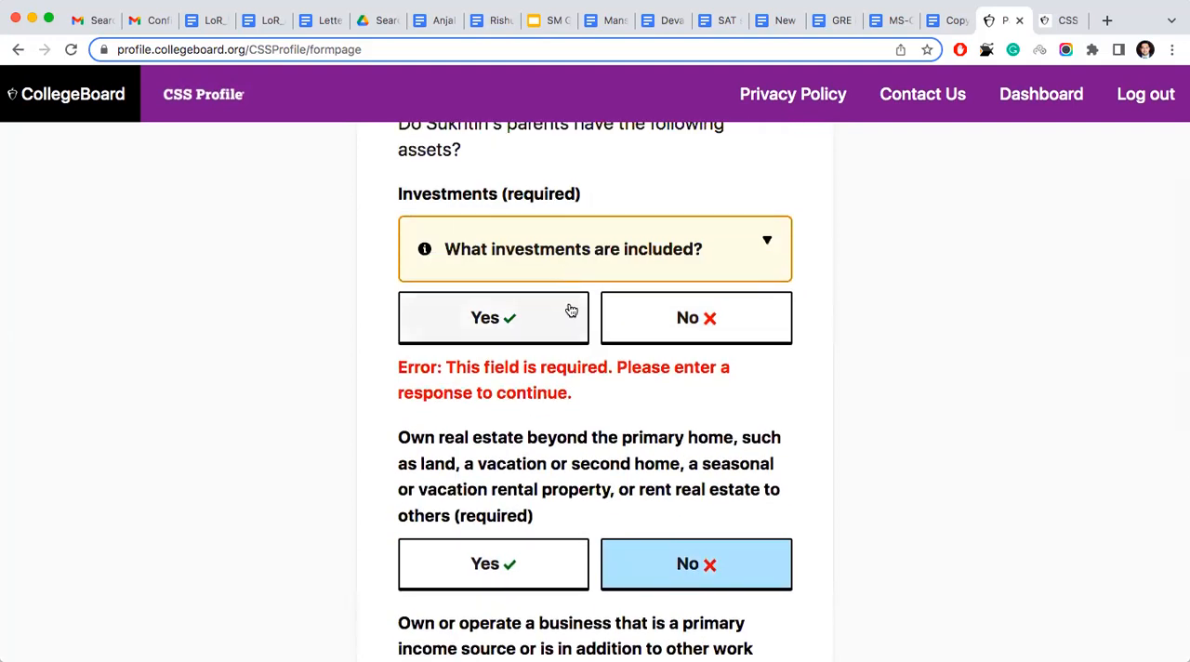
# - Check the guidance on which investments are included, answer No for Investments, and save the Parent Asset Setup page
pyautogui.scroll(1, 570, 311)
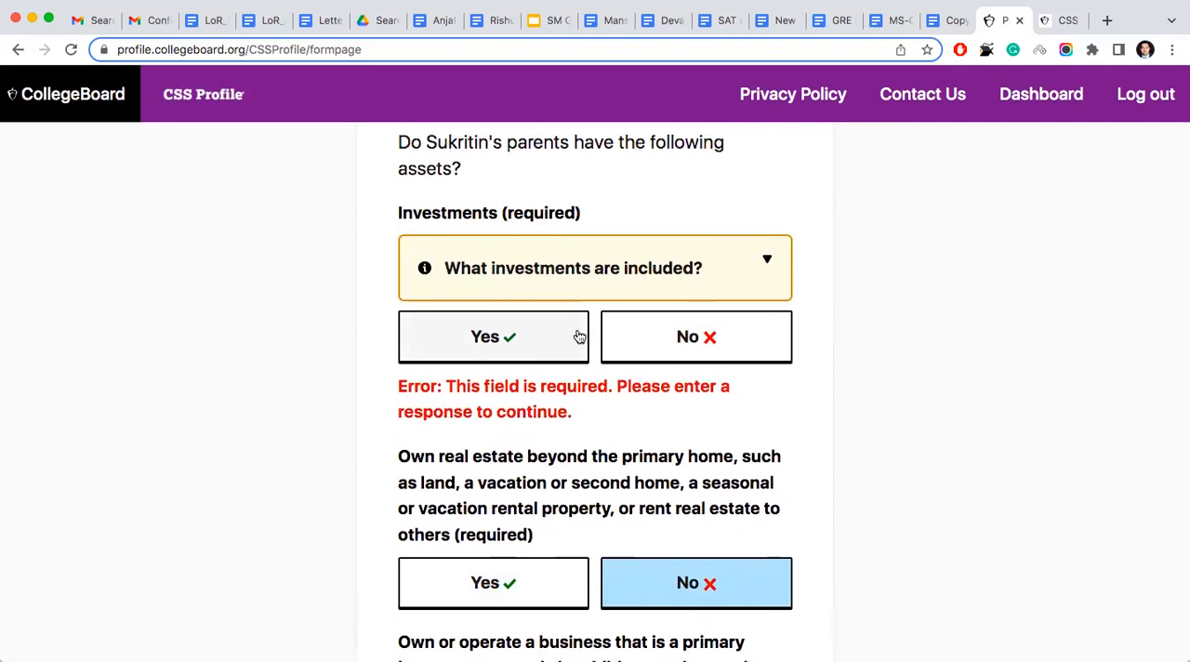
pyautogui.click(608, 271)
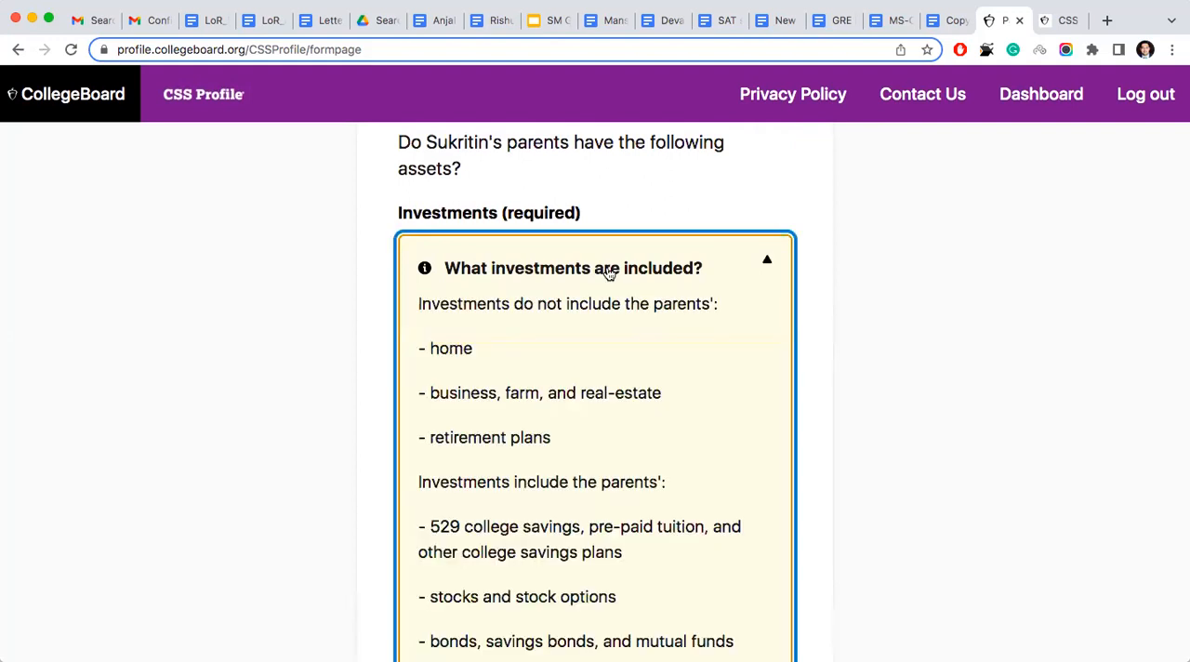
pyautogui.scroll(-2, 539, 390)
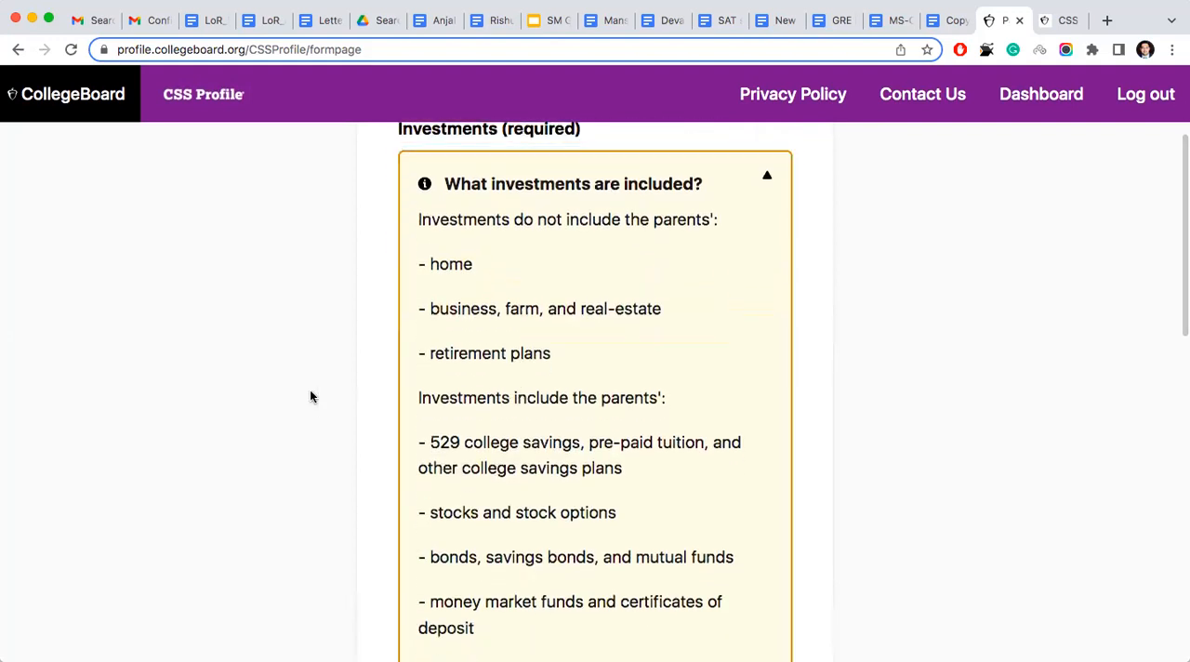
pyautogui.click(766, 169)
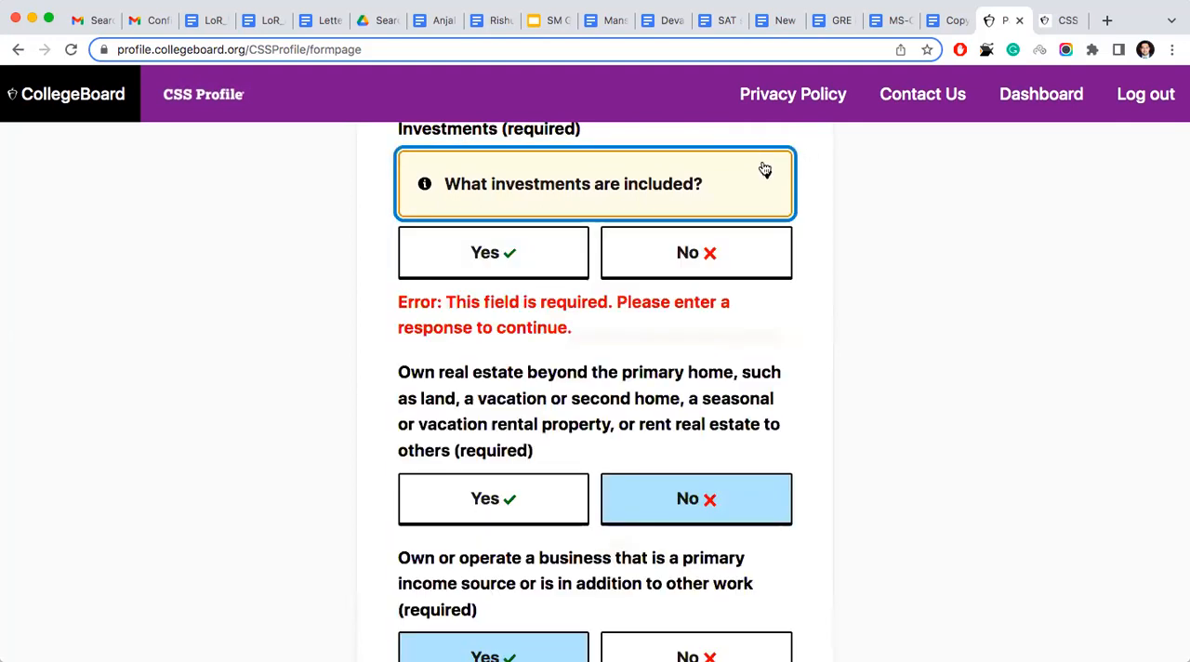
pyautogui.click(703, 255)
pyautogui.scroll(-5, 629, 351)
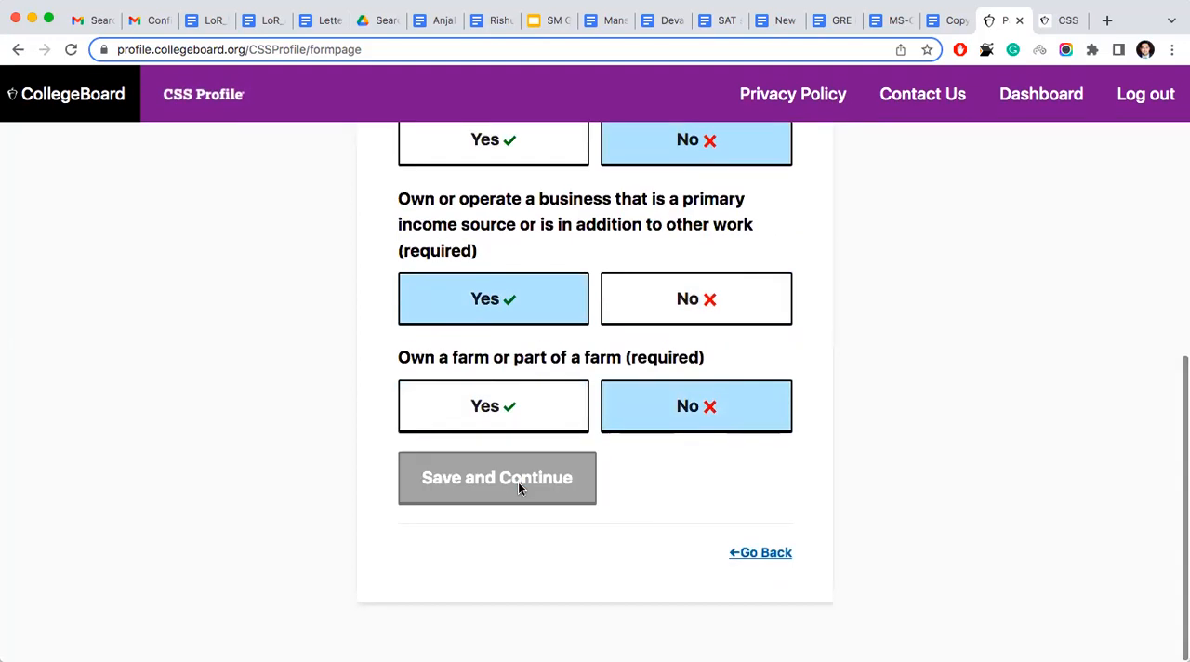
pyautogui.click(517, 482)
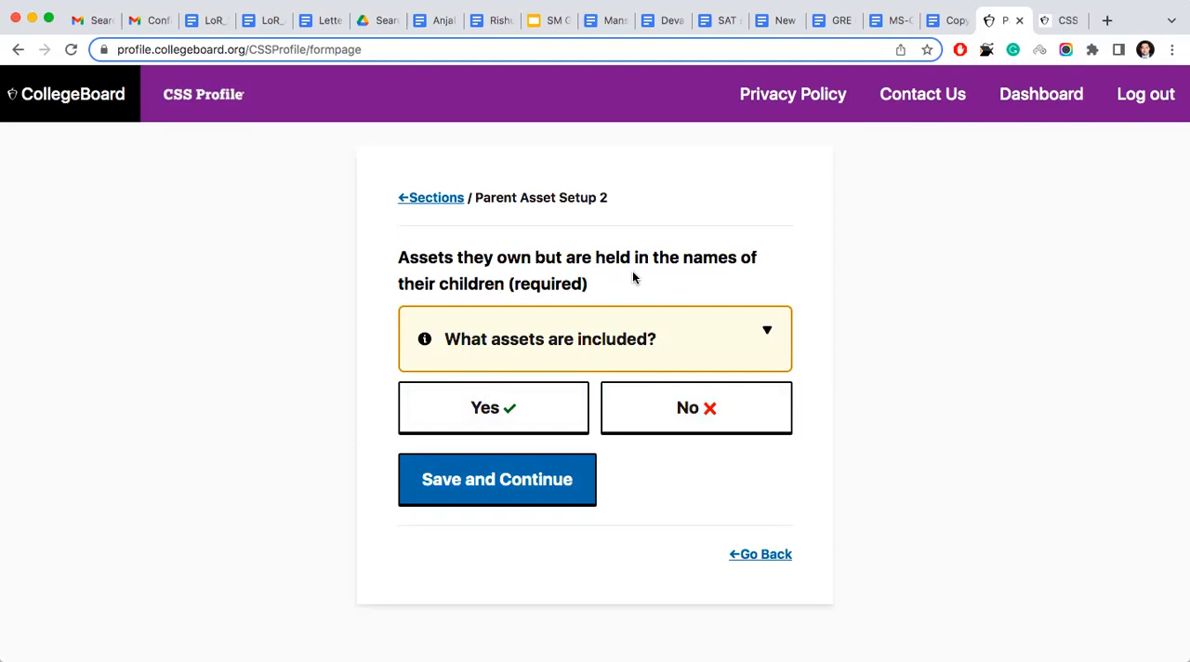
# - Save No for parent-owned assets held in their children's names, and save 1 as the number of businesses owned or operated
pyautogui.click(662, 408)
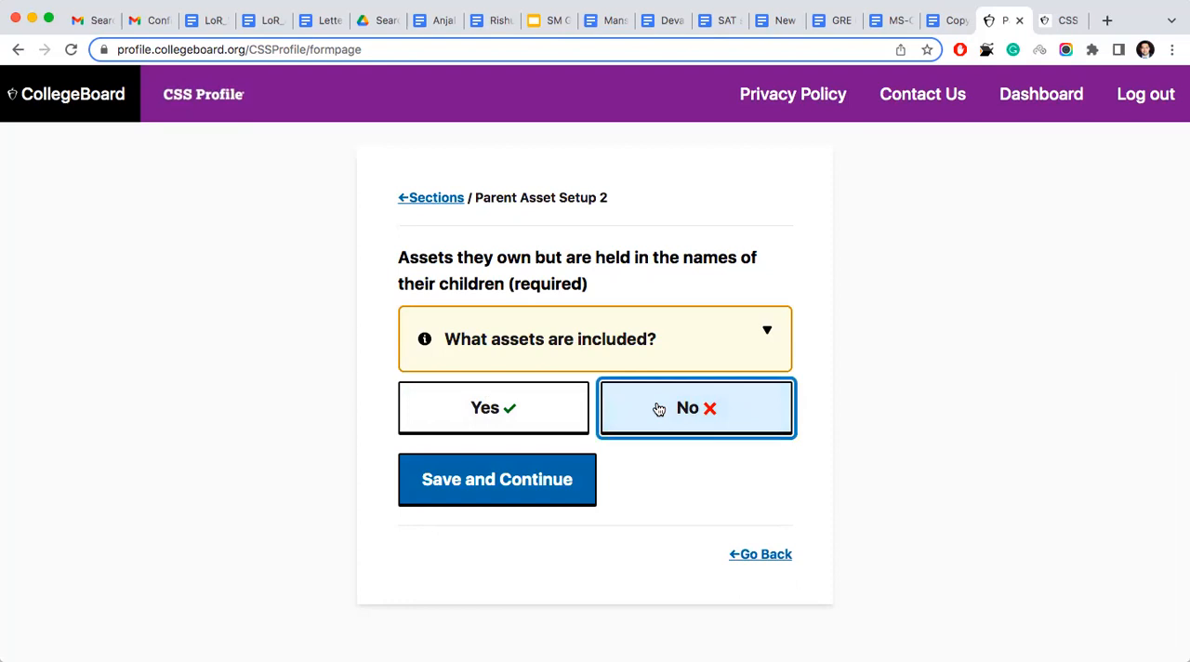
pyautogui.click(528, 497)
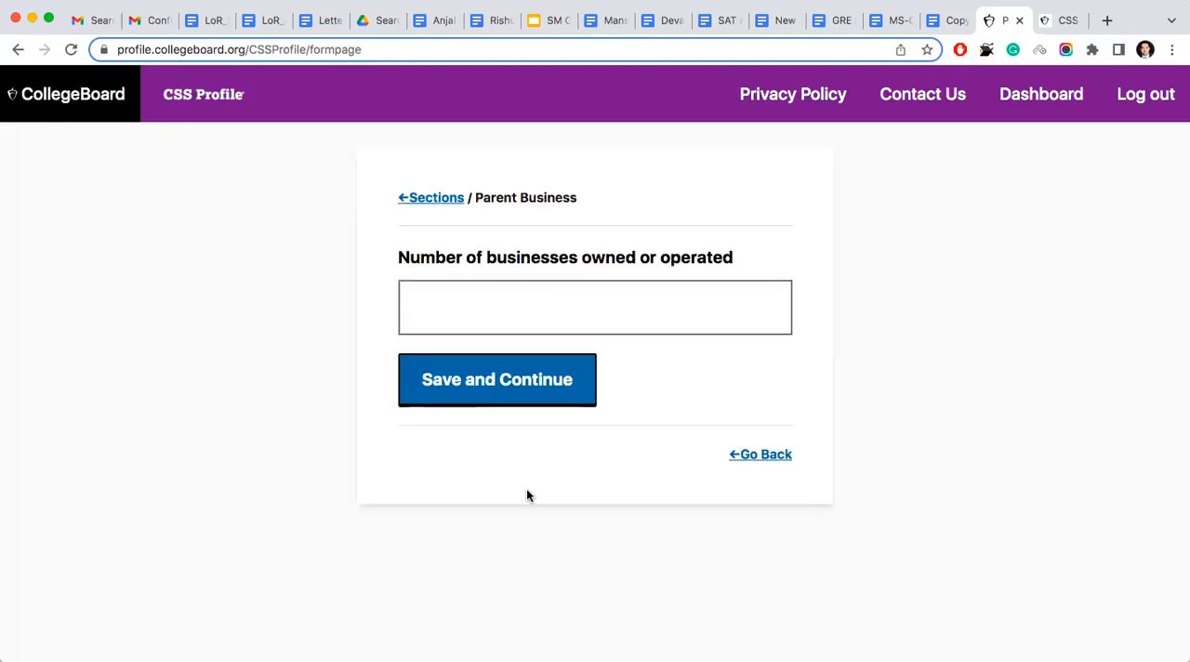
pyautogui.click(487, 315)
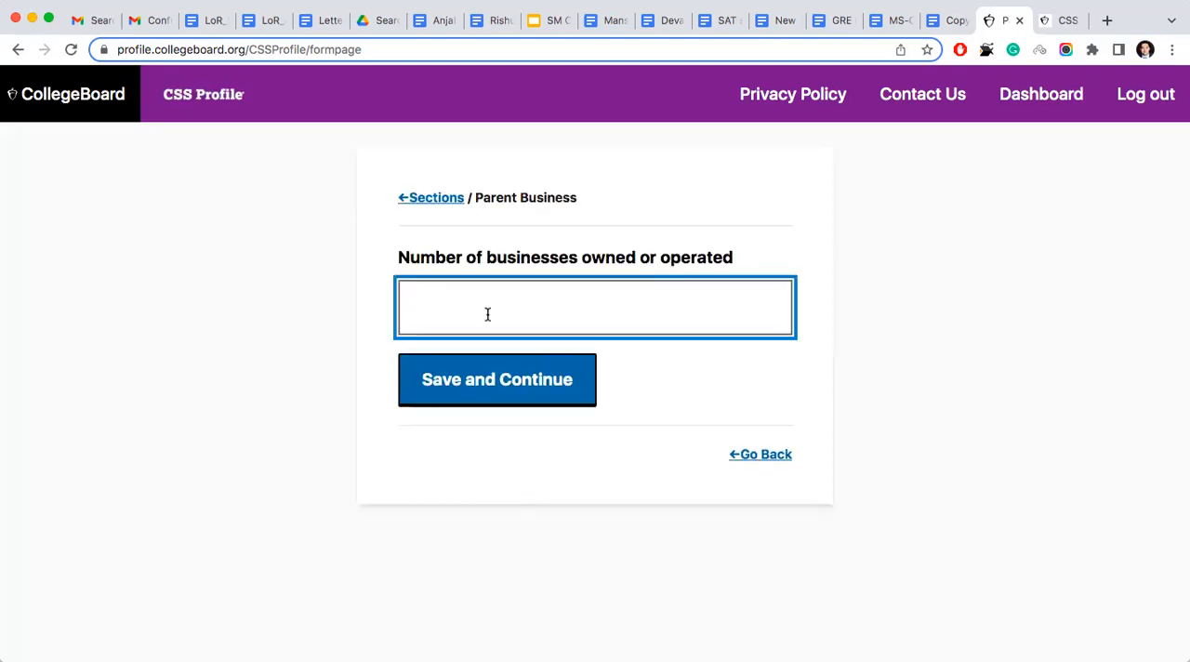
pyautogui.write('1')
pyautogui.click(490, 406)
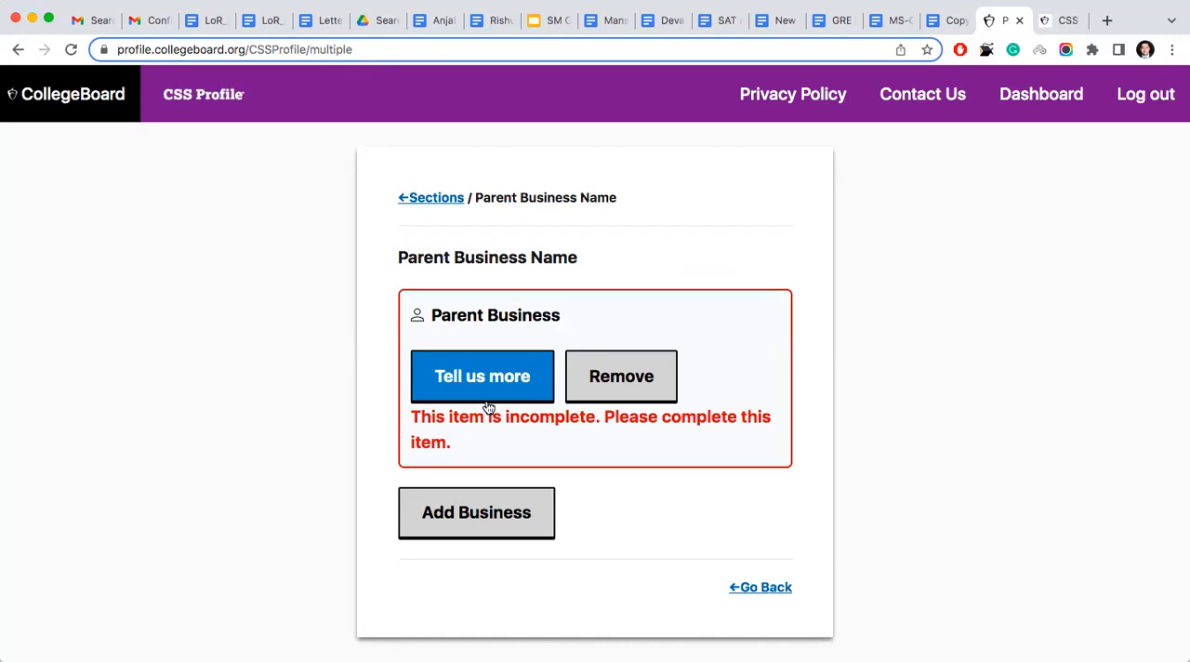
# - Name the parent business "Vijay trading Corp", update the entry, and save the Parent Business Name page
pyautogui.click(489, 383)
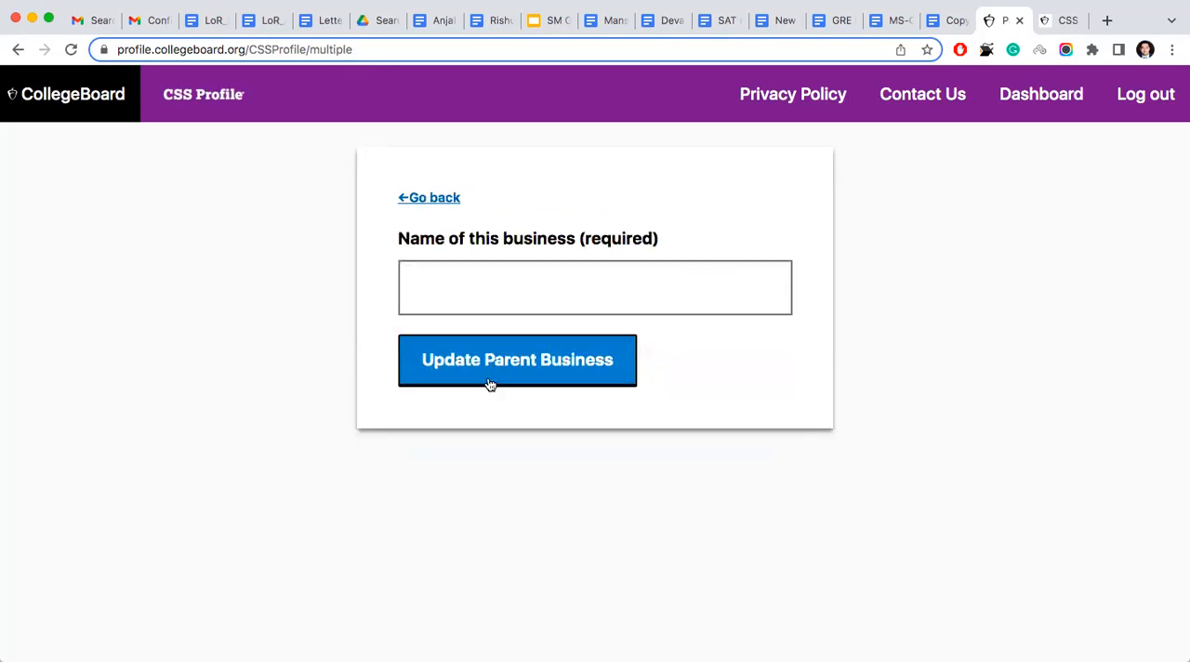
pyautogui.click(494, 305)
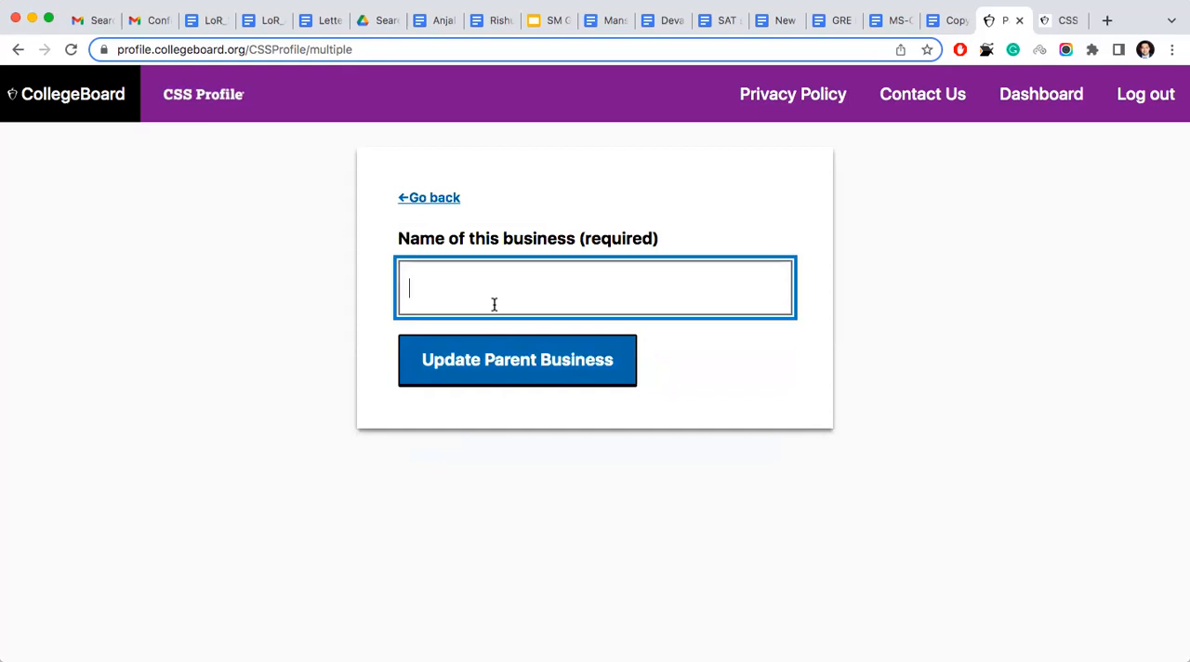
pyautogui.write('Vijay tradin g Corp')
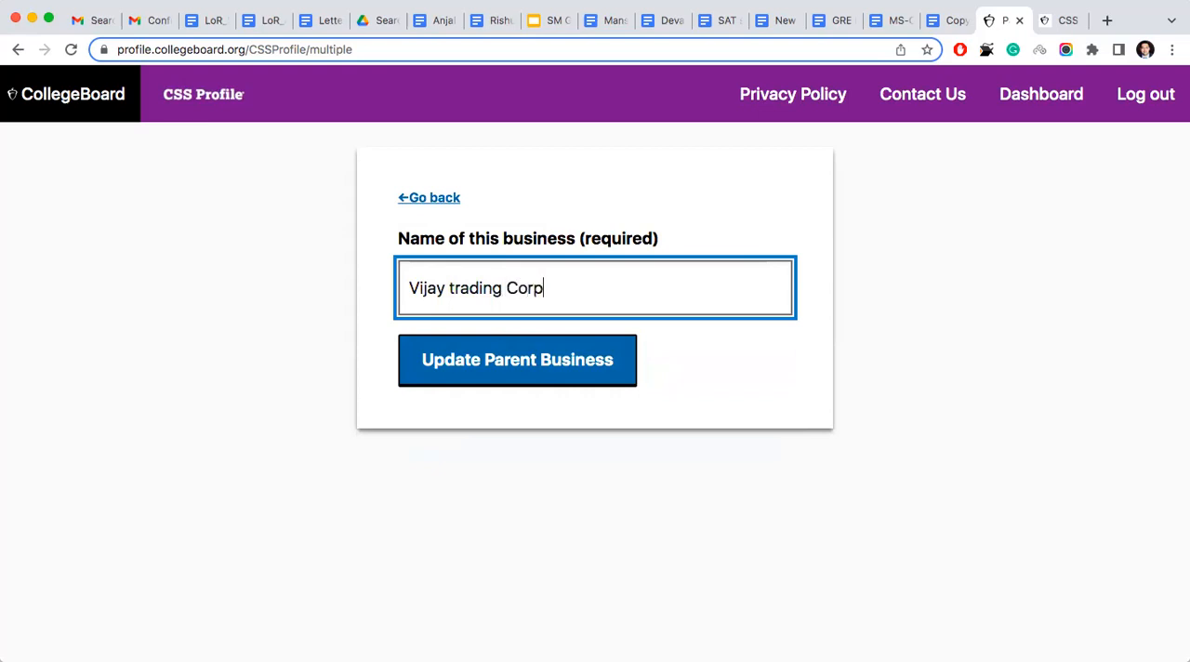
pyautogui.click(500, 359)
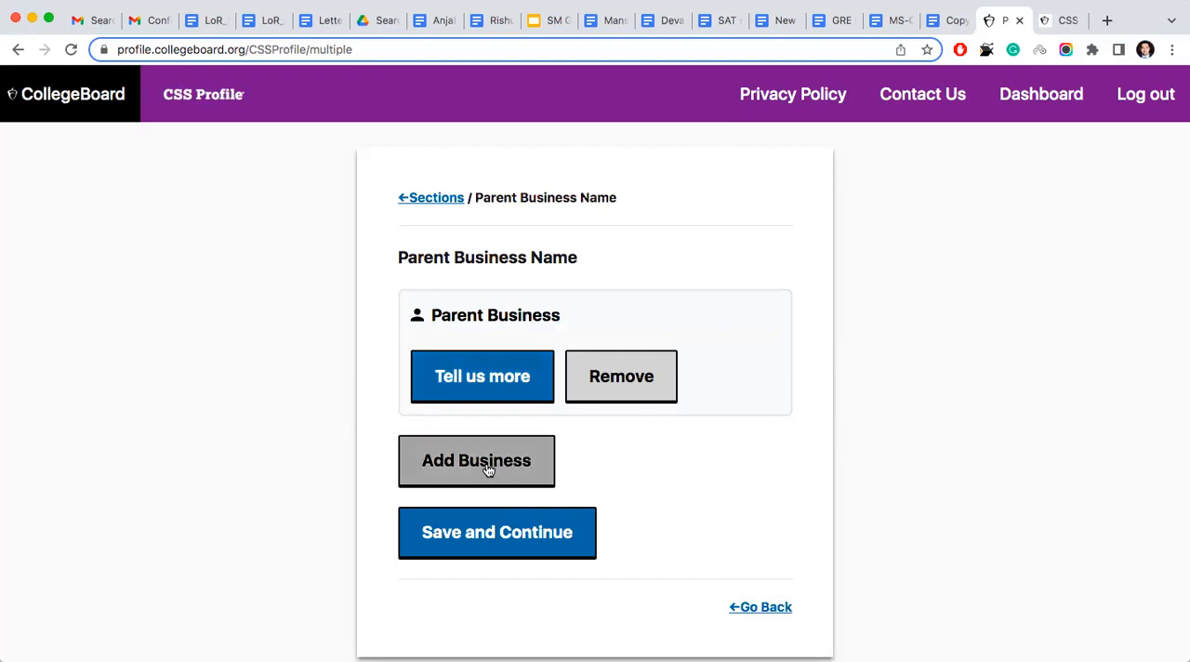
pyautogui.click(475, 540)
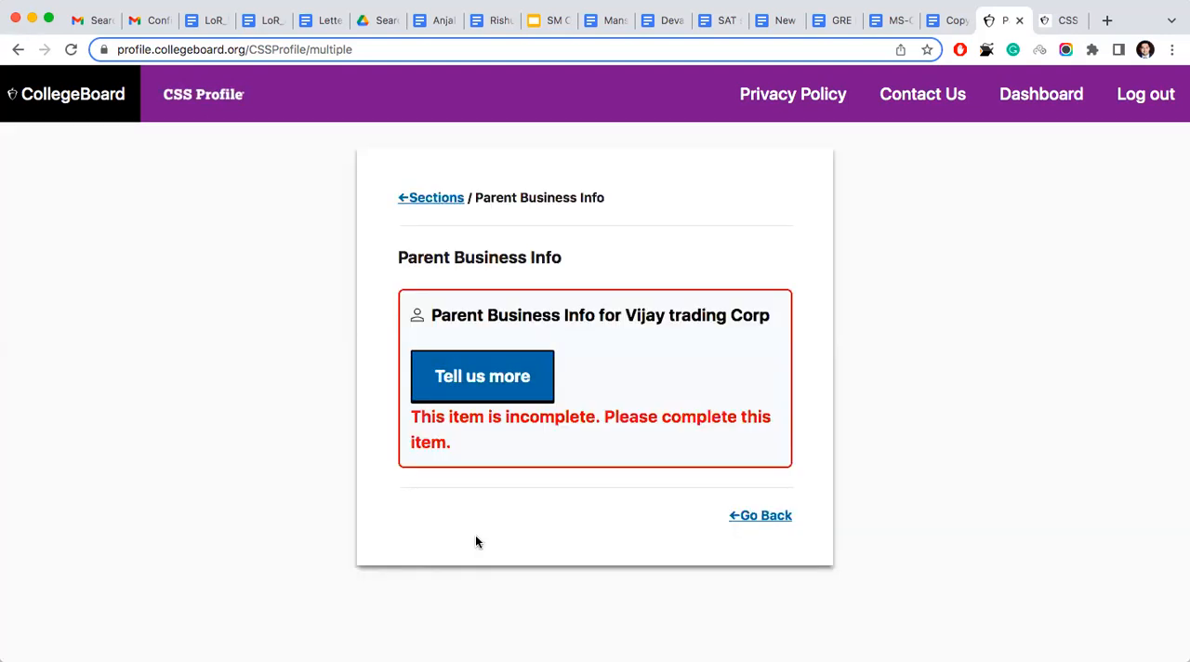
# - Open the Parent Business Info form for the business and fill in the address where it is located
pyautogui.click(510, 396)
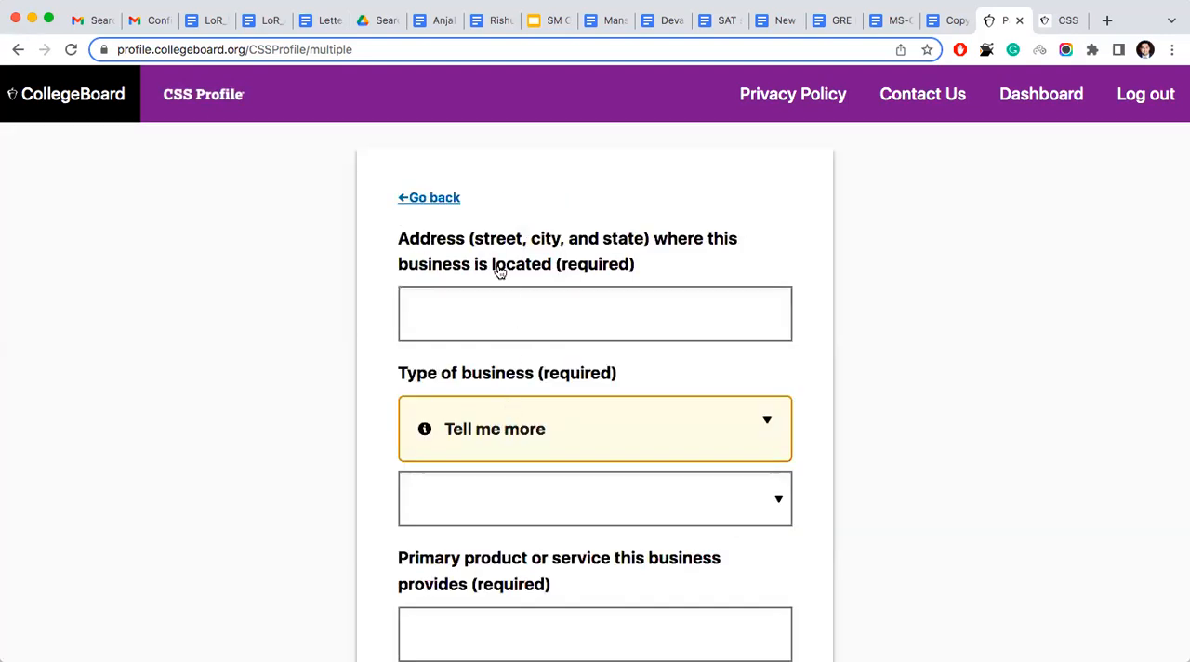
pyautogui.click(456, 301)
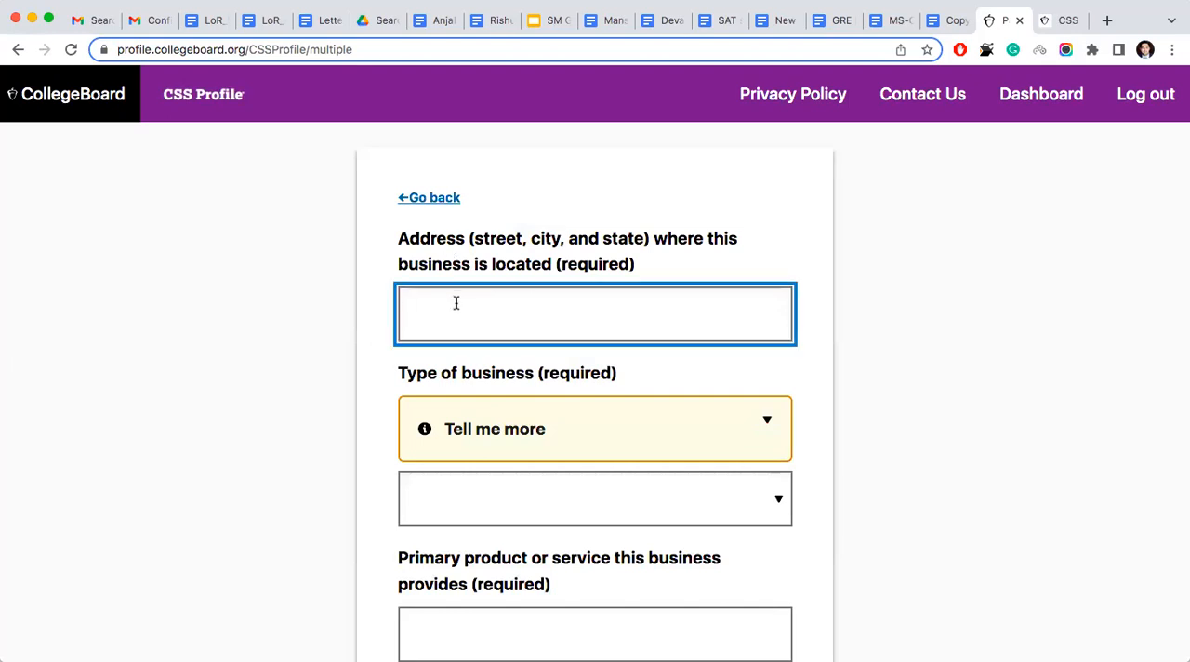
# - Set the type of business to Sole proprietorship
pyautogui.scroll(-4, 476, 346)
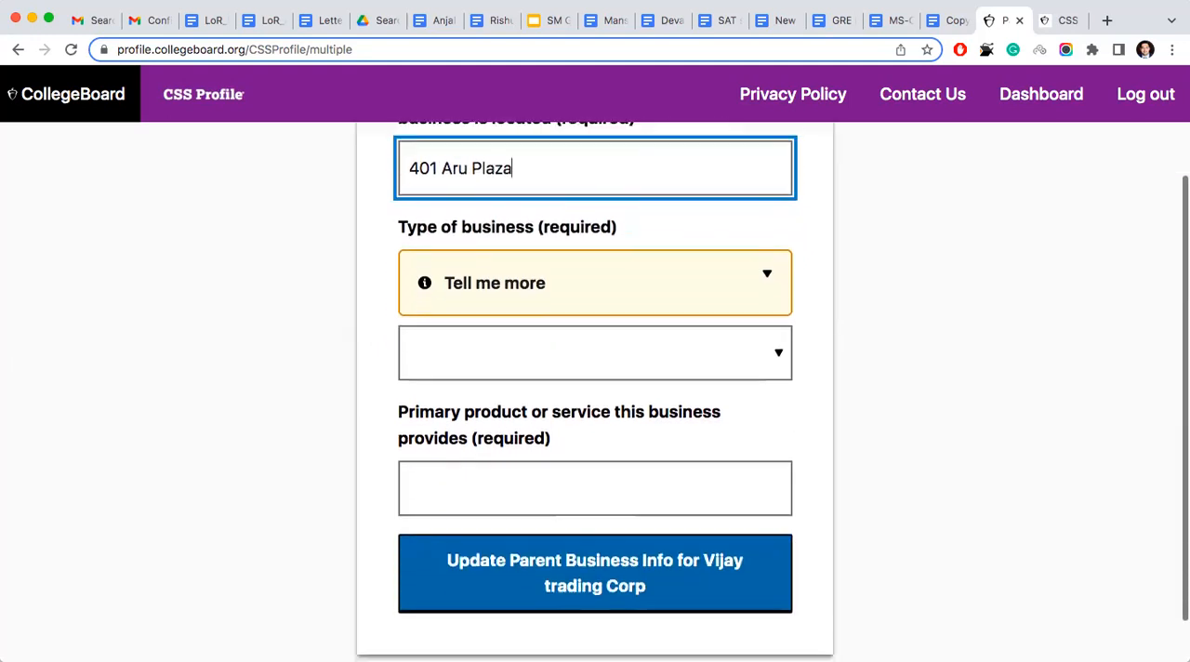
pyautogui.click(475, 346)
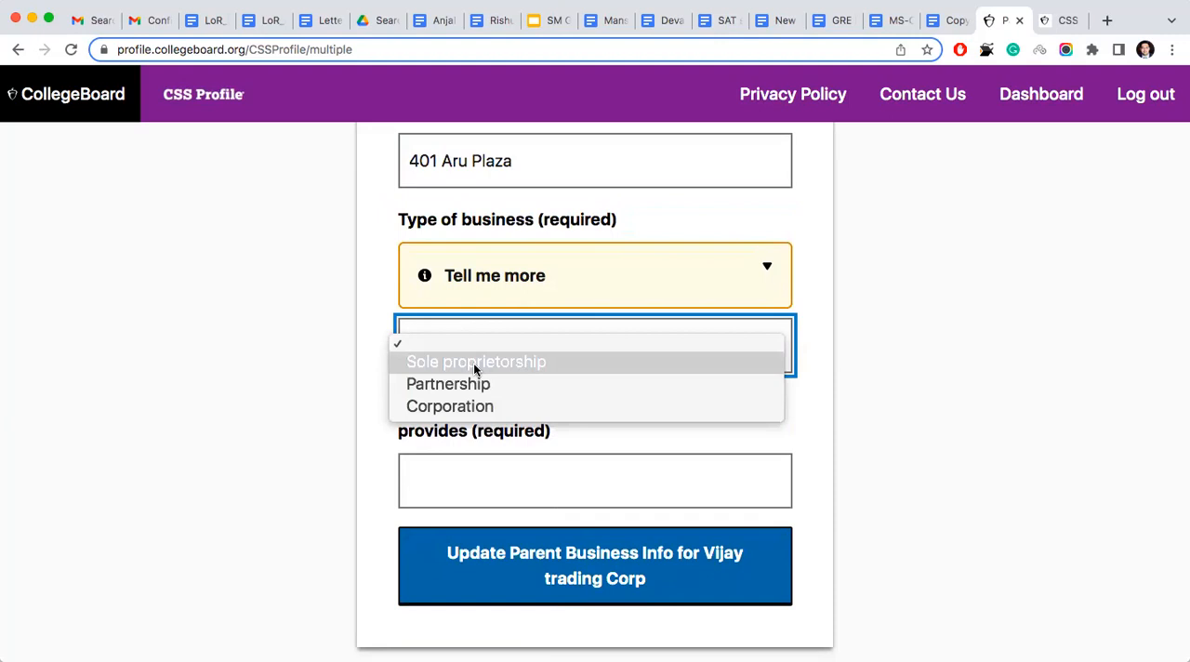
pyautogui.click(474, 362)
pyautogui.scroll(-1, 473, 362)
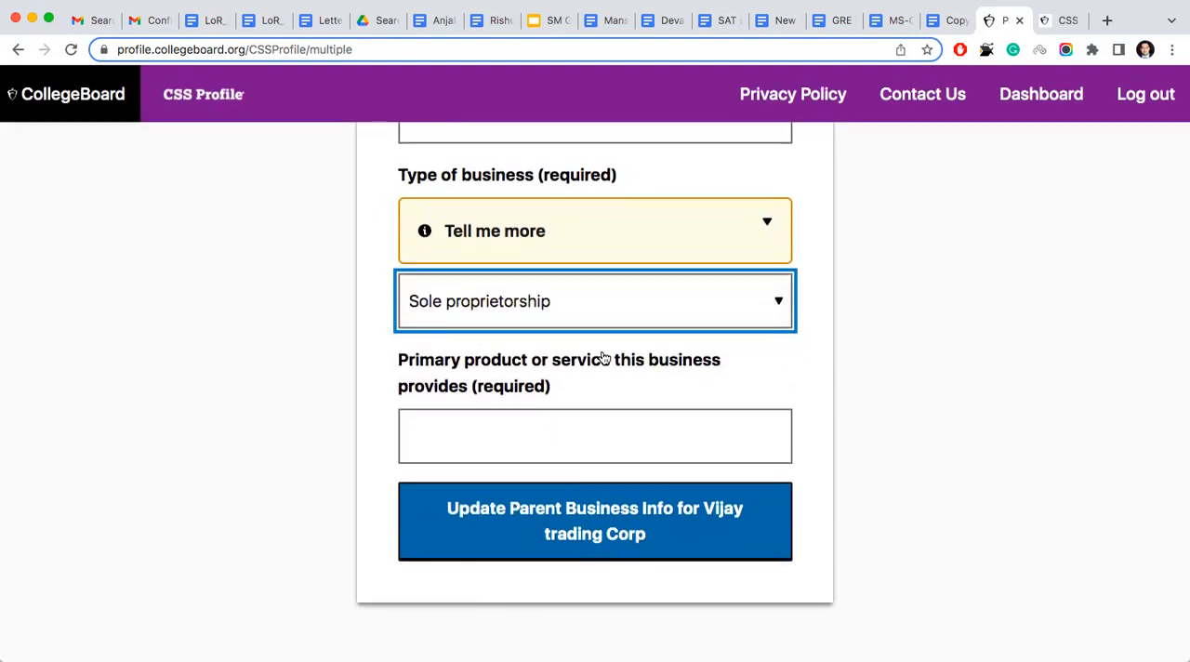
# - Enter "Trading of grain" as the primary product or service, update the entry, and save the Parent Business Info page
pyautogui.click(566, 434)
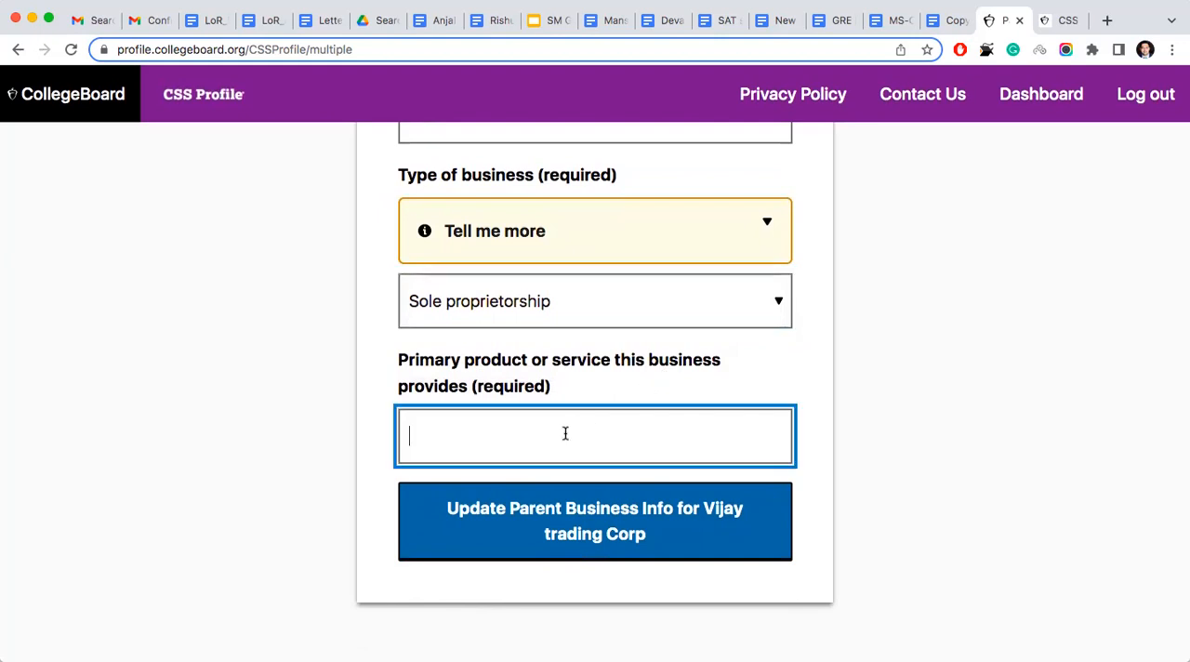
pyautogui.write('T')
pyautogui.press('BackSpace')
pyautogui.write('Trainging fo')
pyautogui.press('BackSpace')
pyautogui.press('BackSpace')
pyautogui.press('BackSpace')
pyautogui.press('BackSpace')
pyautogui.press('BackSpace')
pyautogui.press('BackSpace')
pyautogui.press('BackSpace')
pyautogui.press('BackSpace')
pyautogui.press('BackSpace')
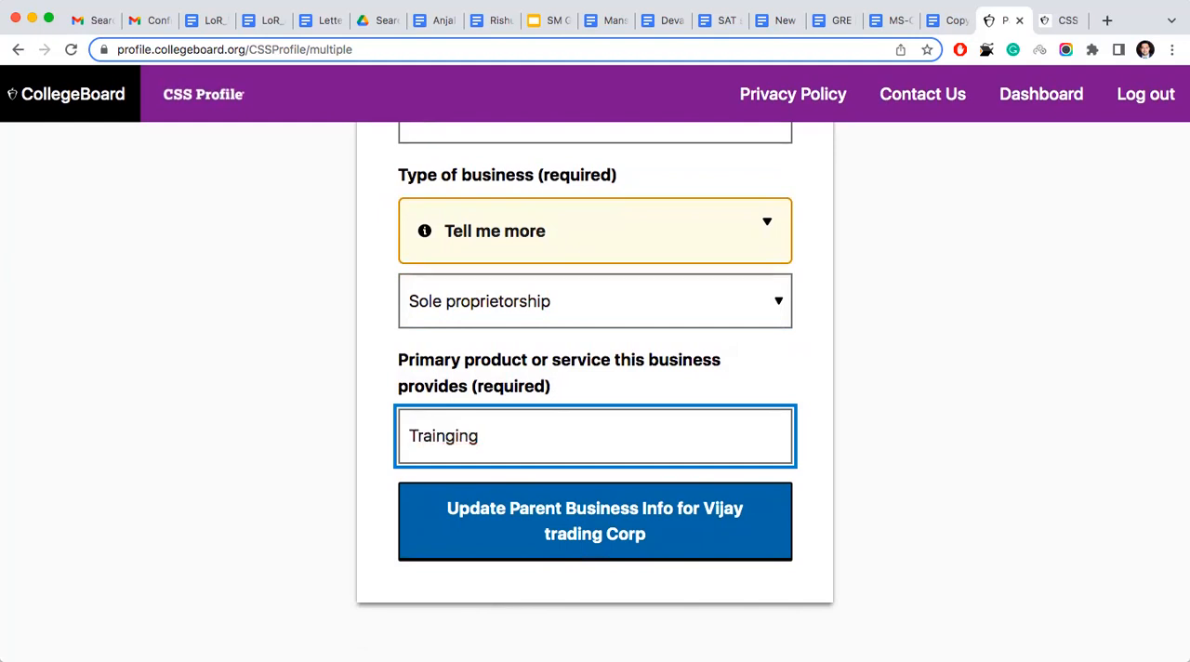
pyautogui.write('ding of grain')
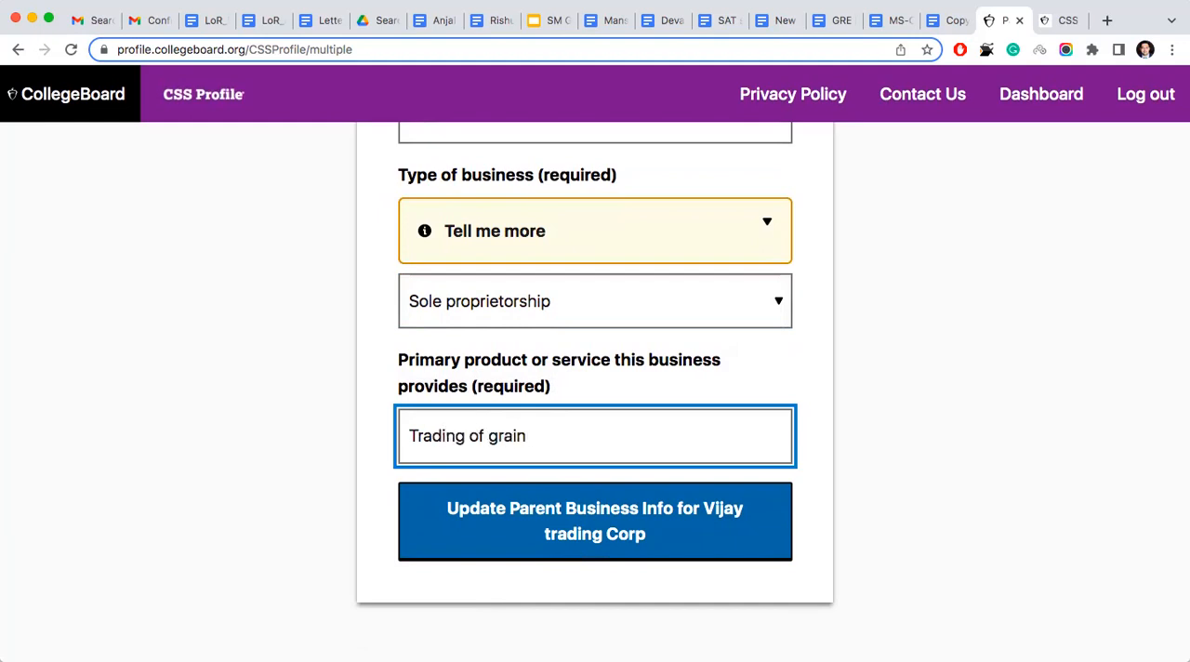
pyautogui.click(617, 505)
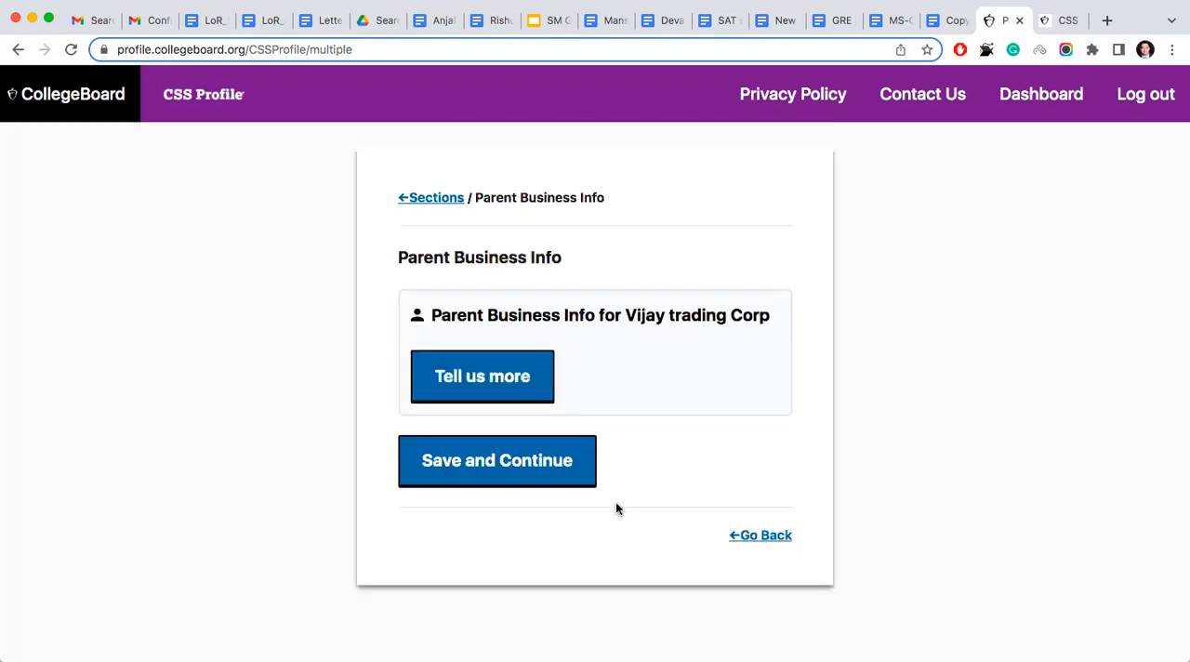
pyautogui.click(517, 481)
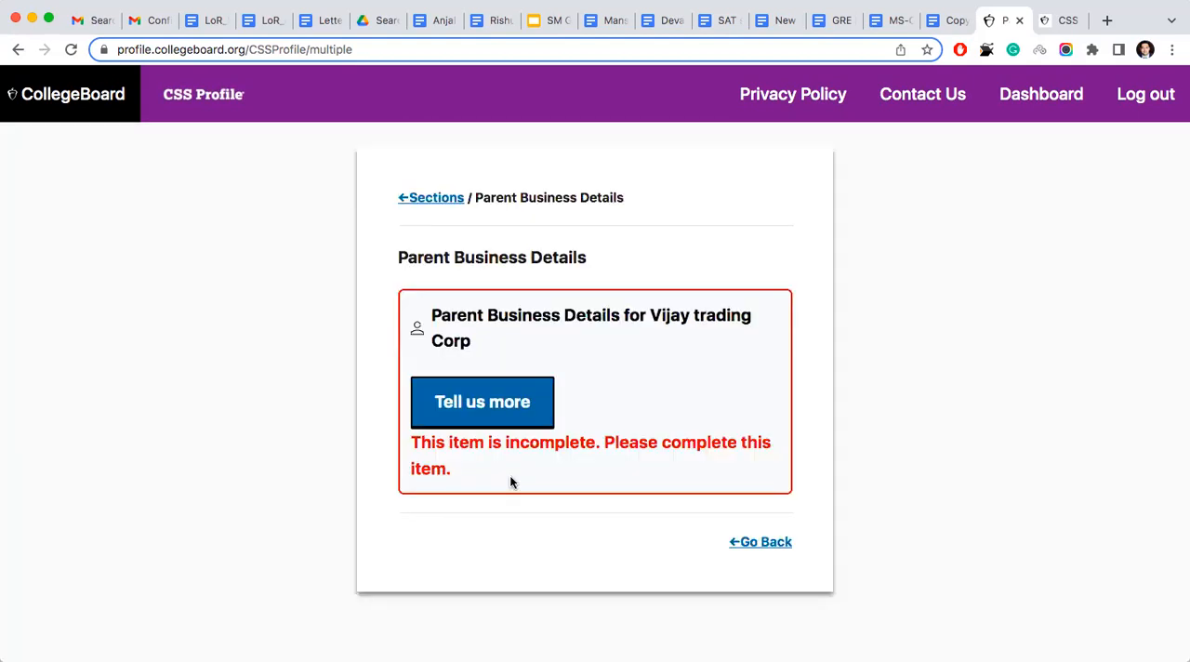
# - Open the Parent Business Details form, enter the owning parent's full name, and set the parent ownership percentage to 100
pyautogui.click(526, 410)
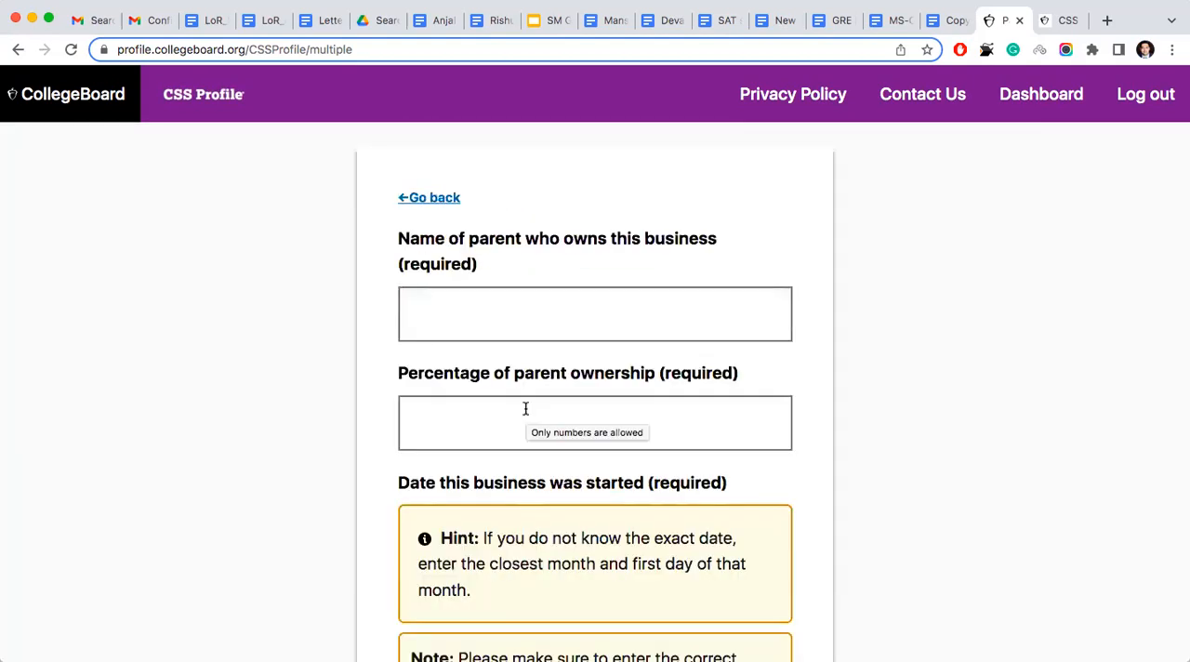
pyautogui.click(513, 313)
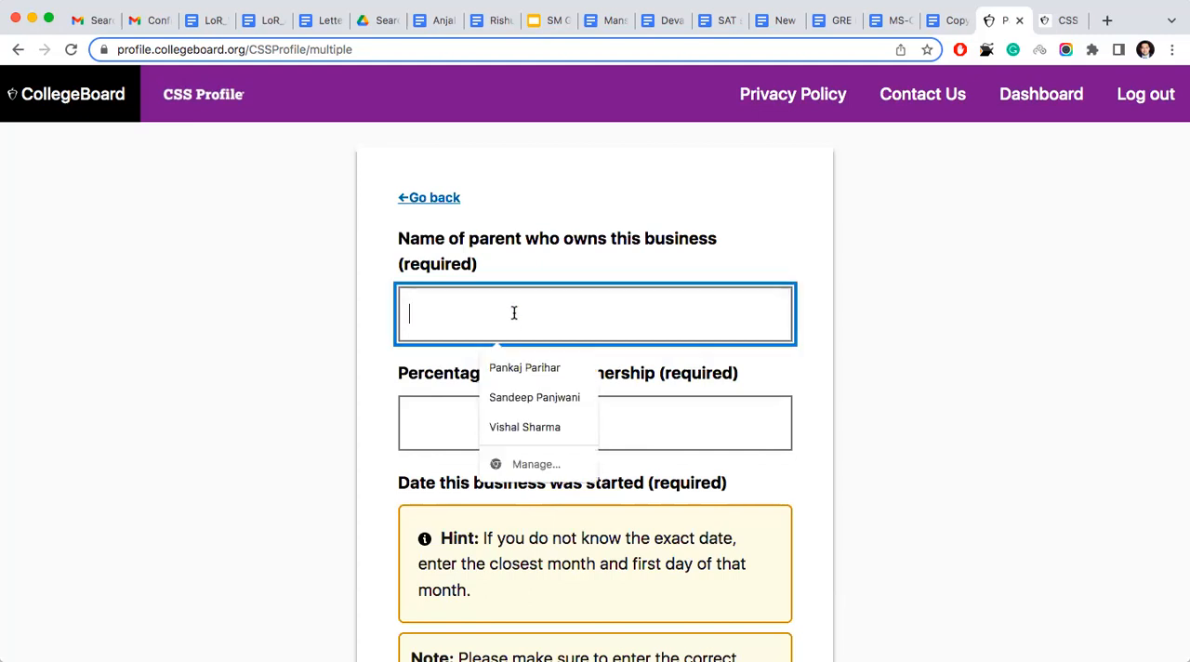
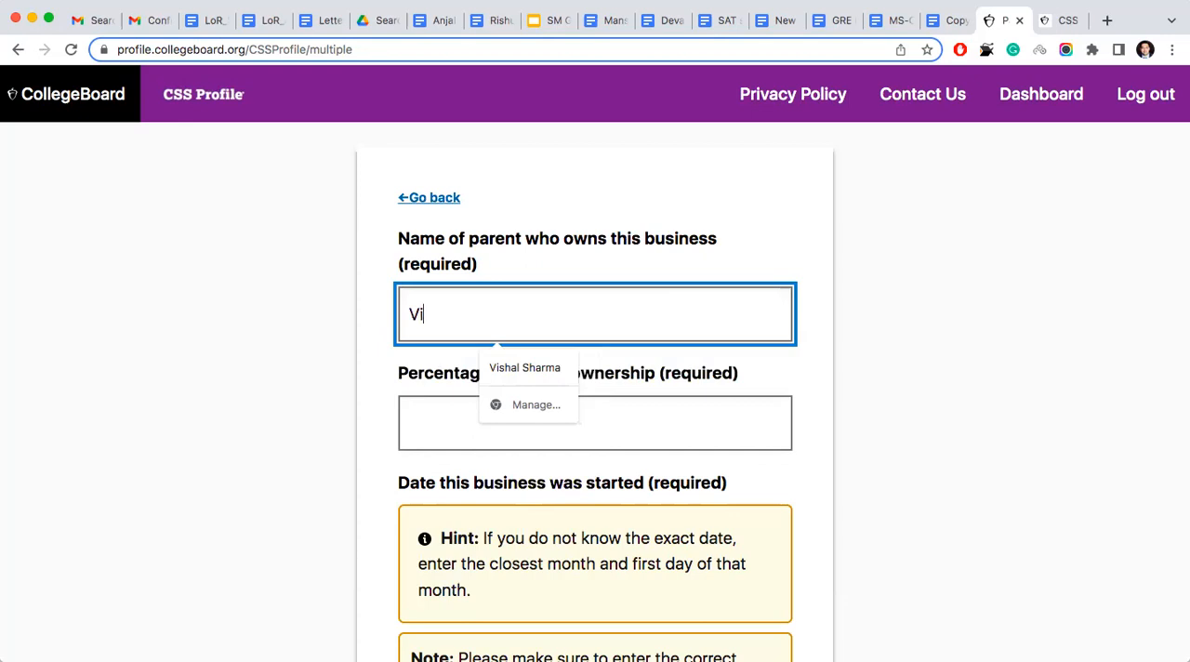
pyautogui.click(537, 434)
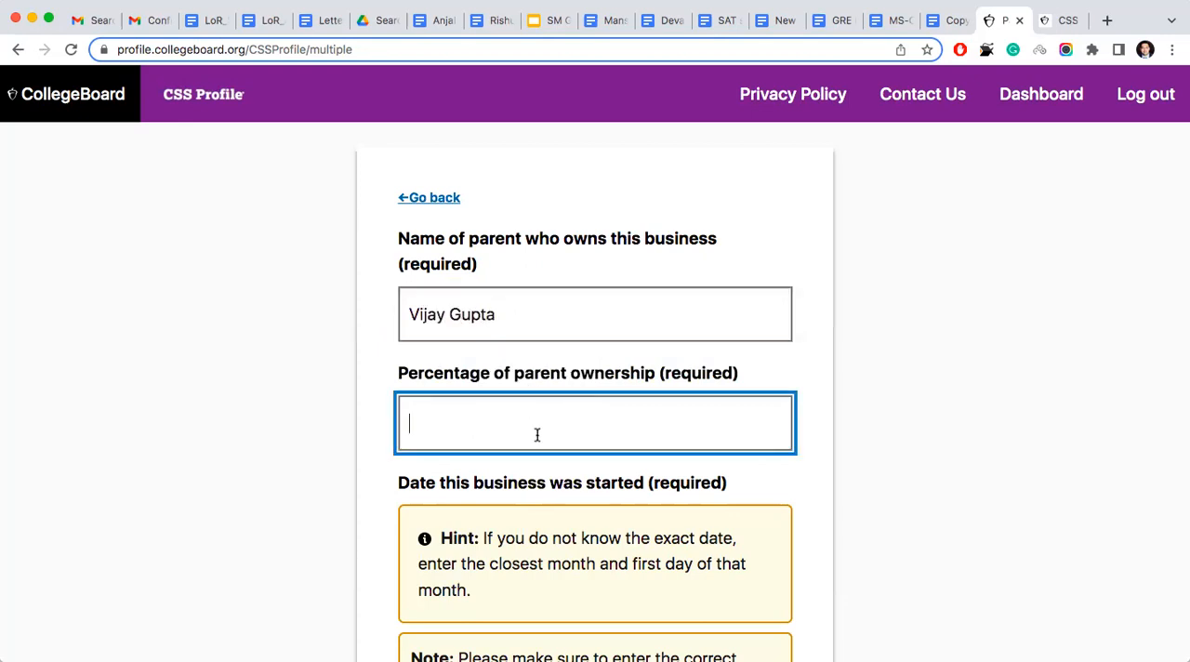
pyautogui.write('100')
# - Set the date the business was started to 01/01/2010
pyautogui.scroll(-3, 536, 331)
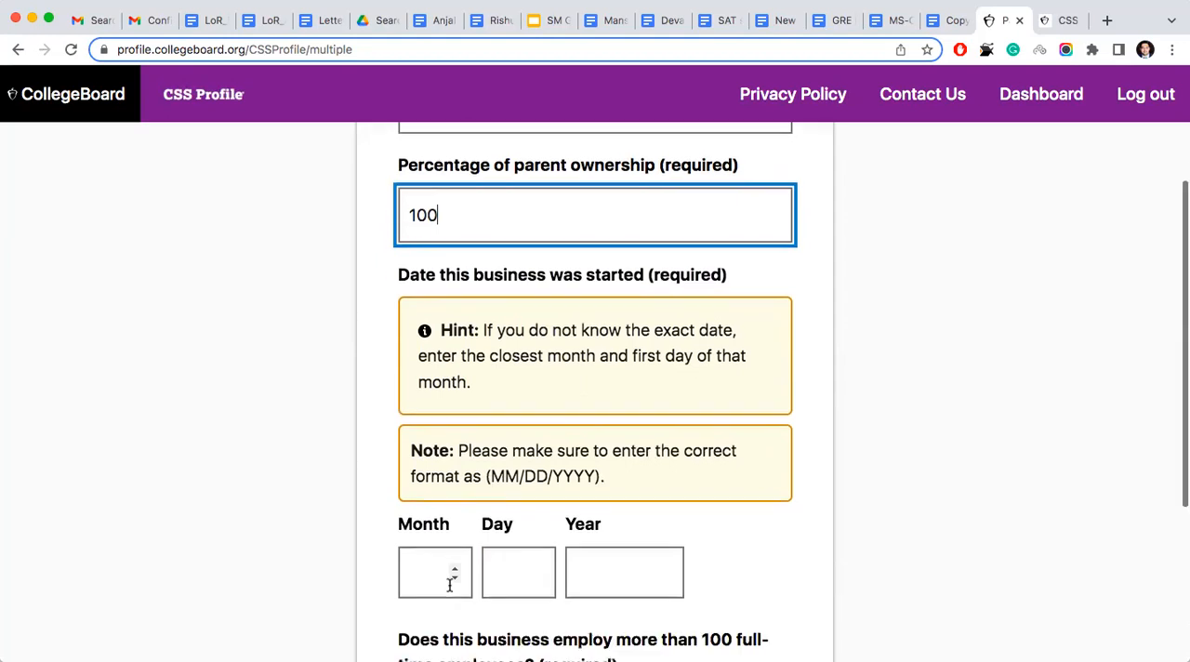
pyautogui.scroll(-2, 455, 576)
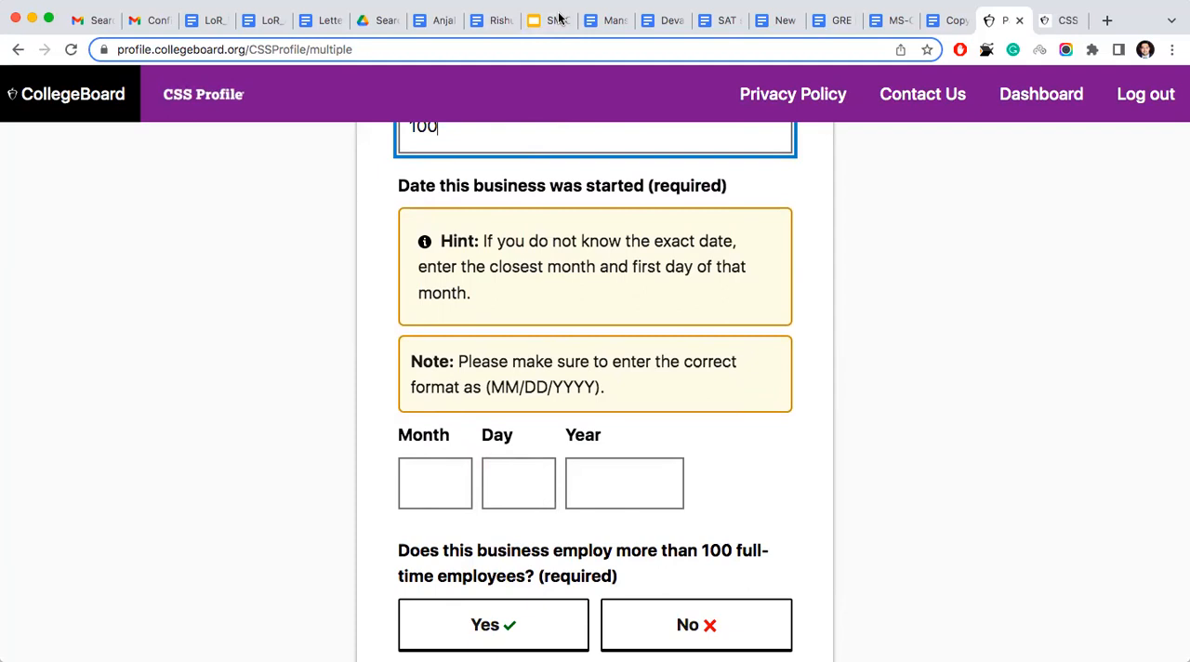
pyautogui.click(432, 480)
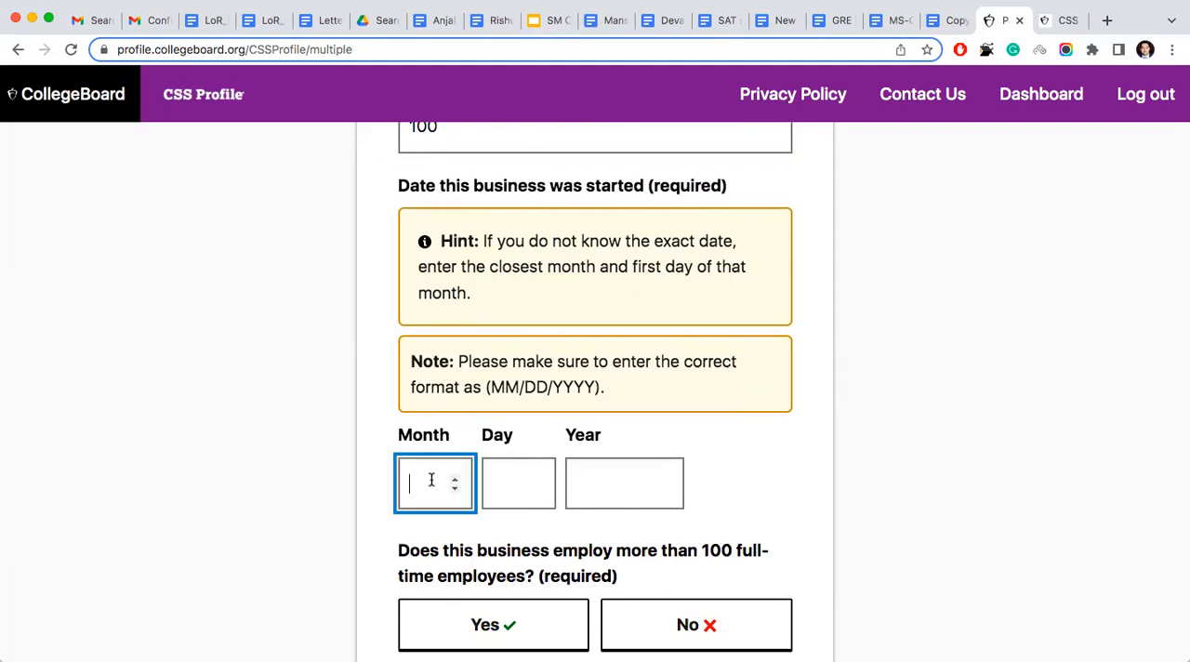
pyautogui.write('01')
pyautogui.click(515, 502)
pyautogui.write('01')
pyautogui.click(615, 480)
pyautogui.write('2013')
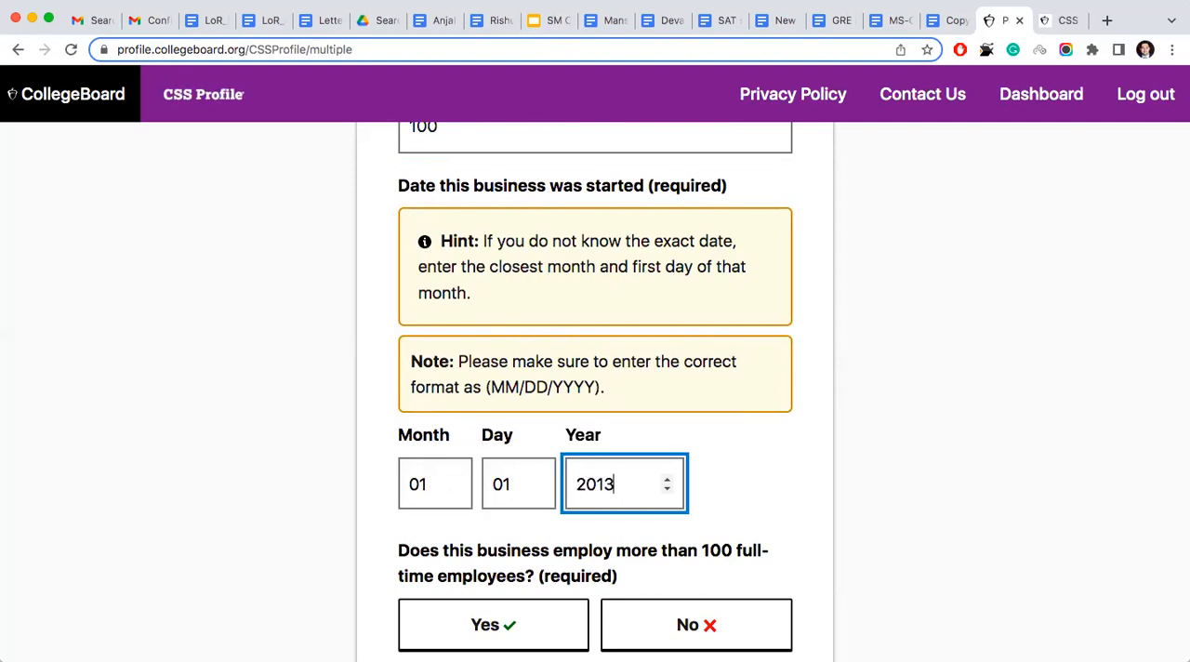
# - Answer No to the business employing more than 100 full-time employees, and update the Parent Business Details entry
pyautogui.scroll(-5, 615, 481)
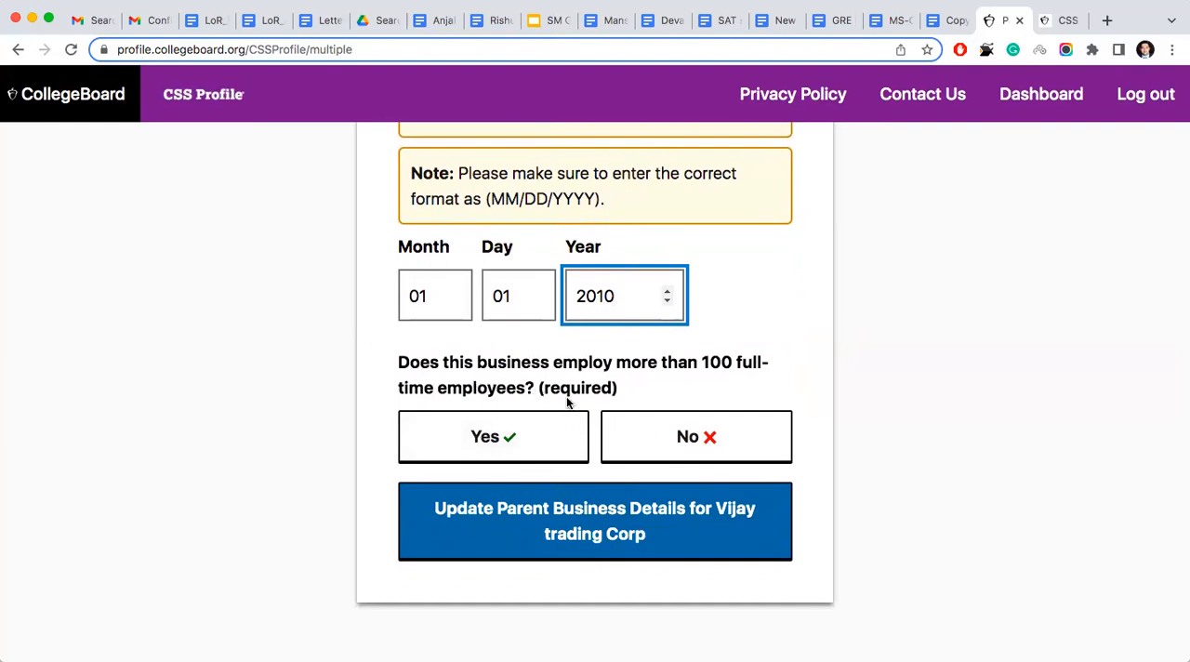
pyautogui.click(618, 427)
pyautogui.click(588, 539)
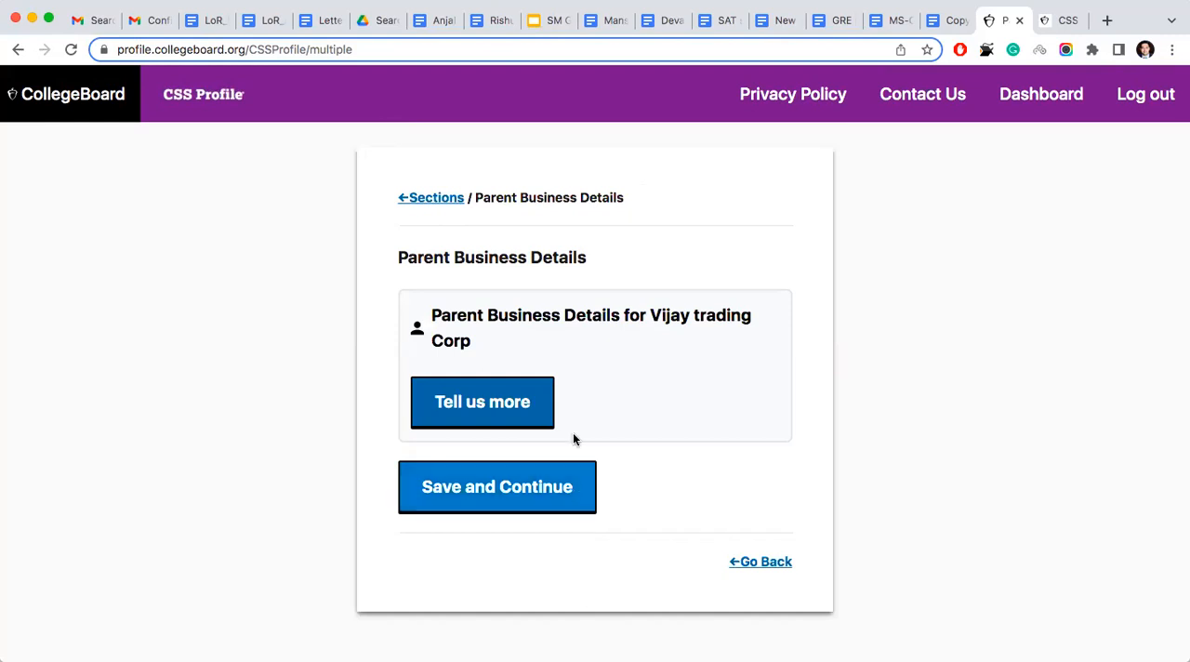
# - Reopen the business details to review the answers, update the entry again, and save the Parent Business Details page
pyautogui.click(532, 402)
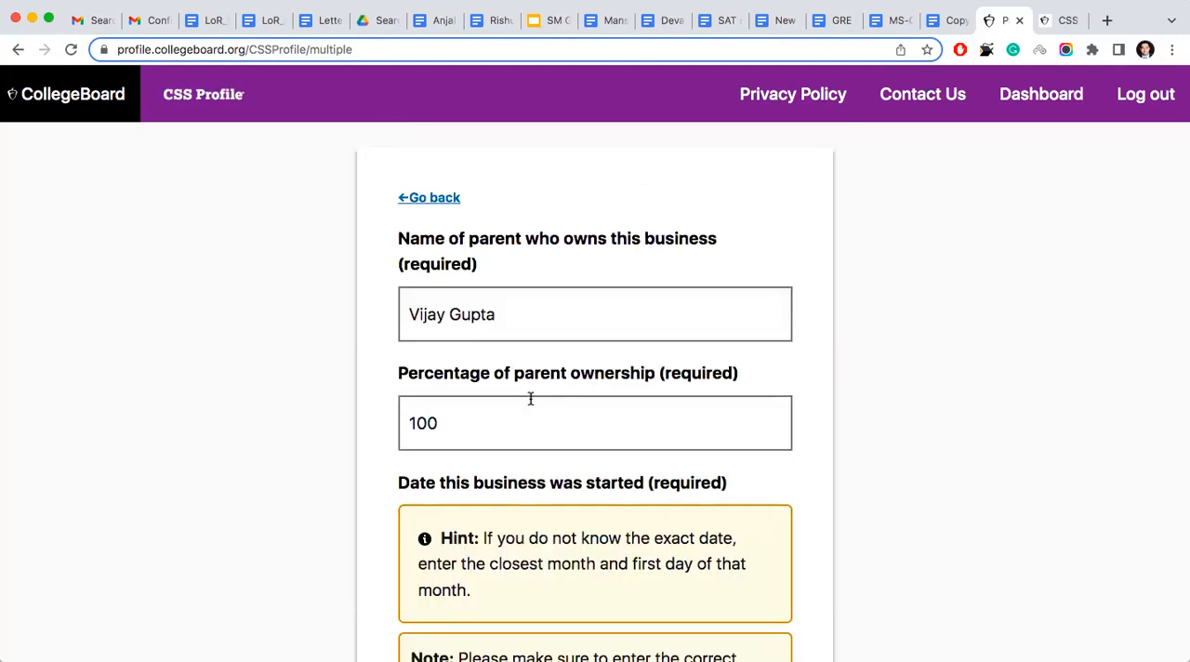
pyautogui.scroll(-10, 531, 398)
pyautogui.click(623, 518)
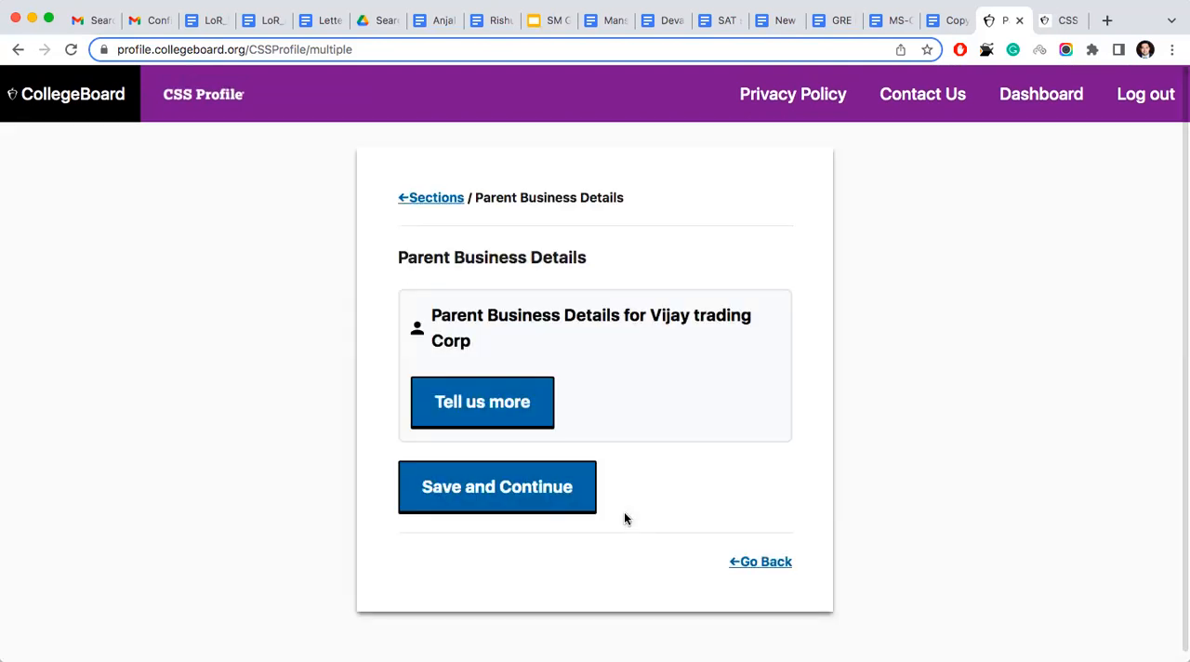
pyautogui.click(525, 493)
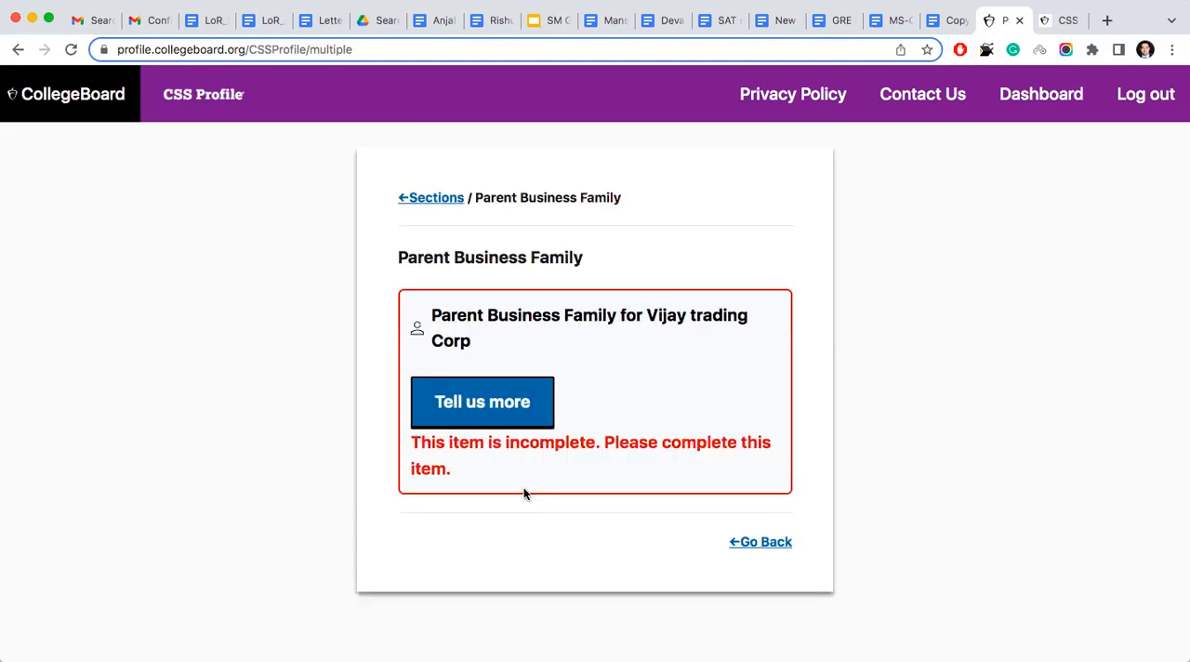
# - Answer No to other family members having ownership in the business, and save the Parent Business Family page
pyautogui.click(519, 403)
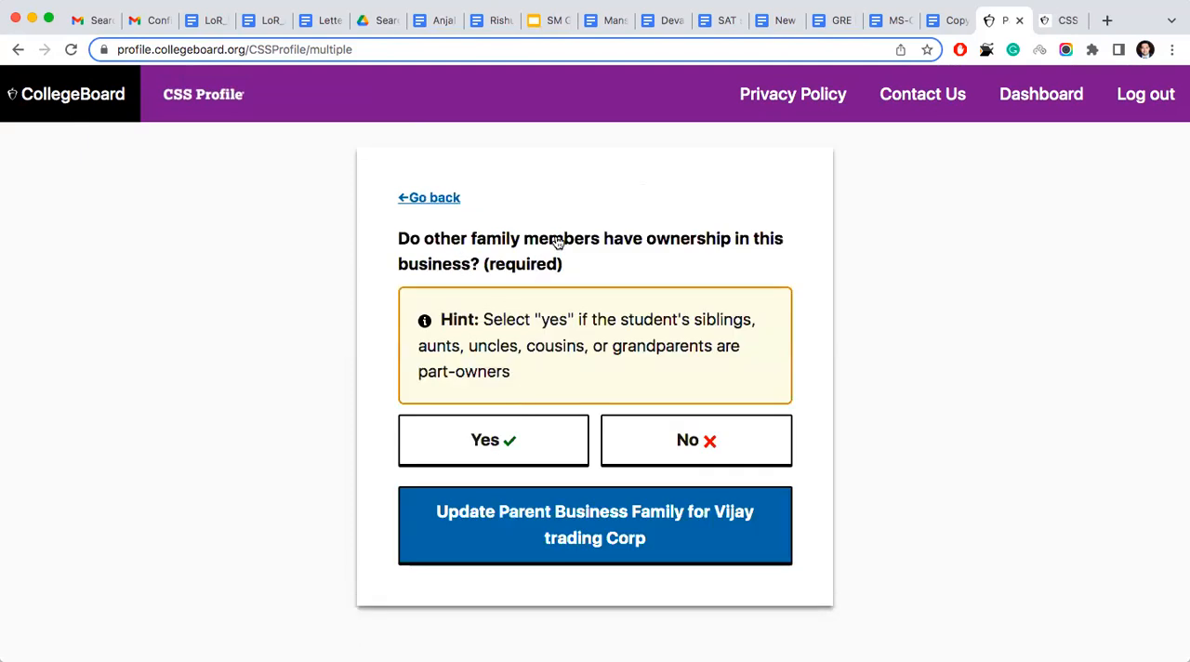
pyautogui.click(650, 439)
pyautogui.click(608, 526)
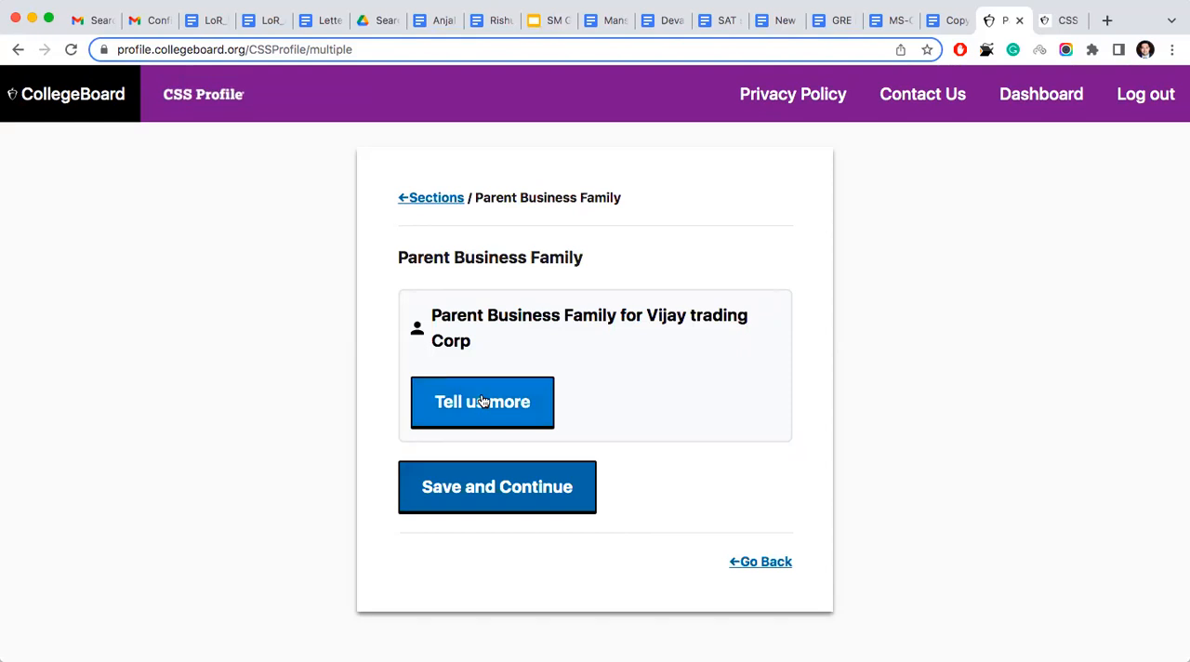
pyautogui.click(496, 494)
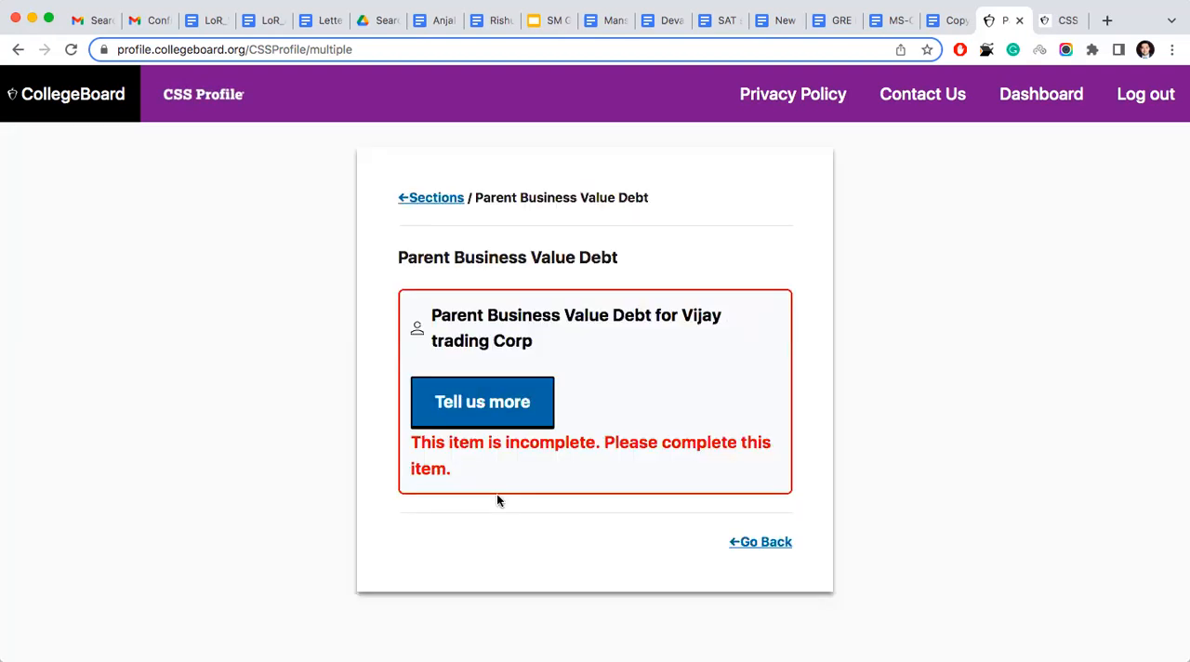
# - Open the Parent Business Value Debt entry, expand the market value guidance, and set the business's current market value to 19500000
pyautogui.click(496, 386)
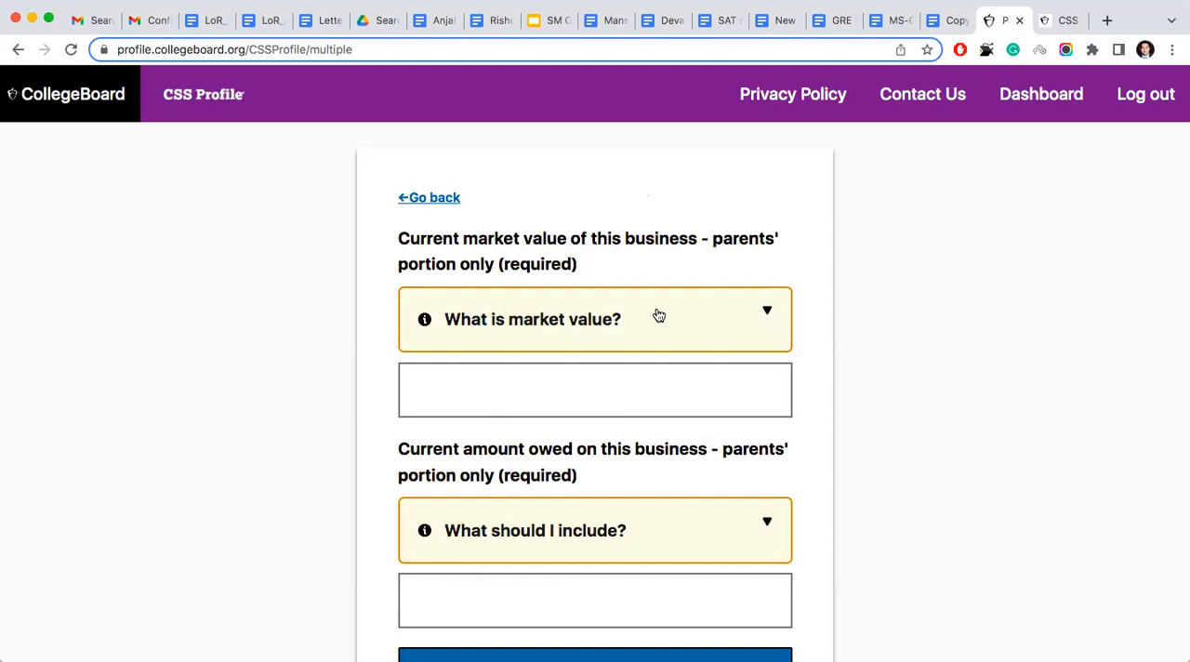
pyautogui.click(646, 336)
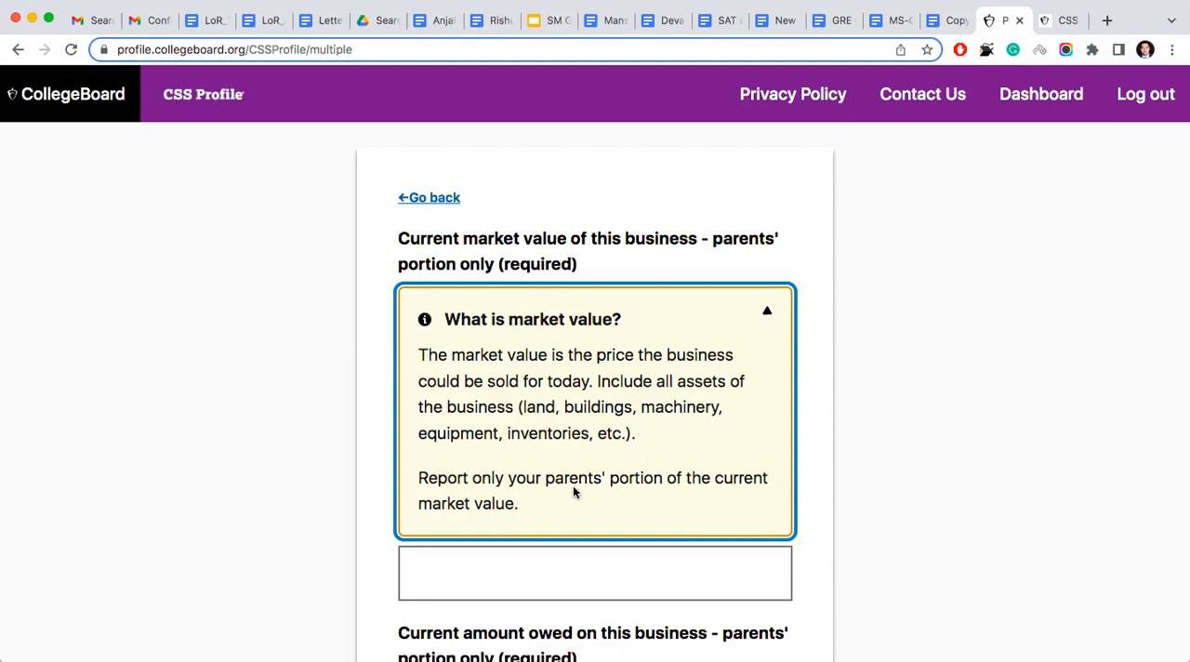
pyautogui.scroll(-1, 573, 490)
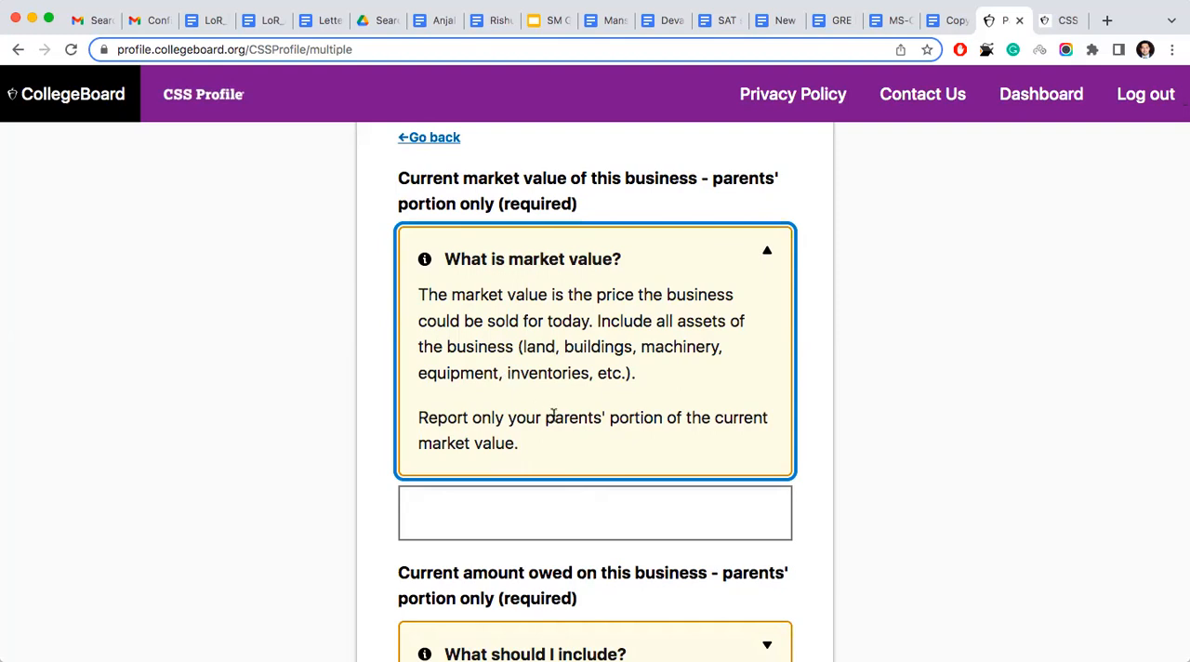
pyautogui.click(480, 517)
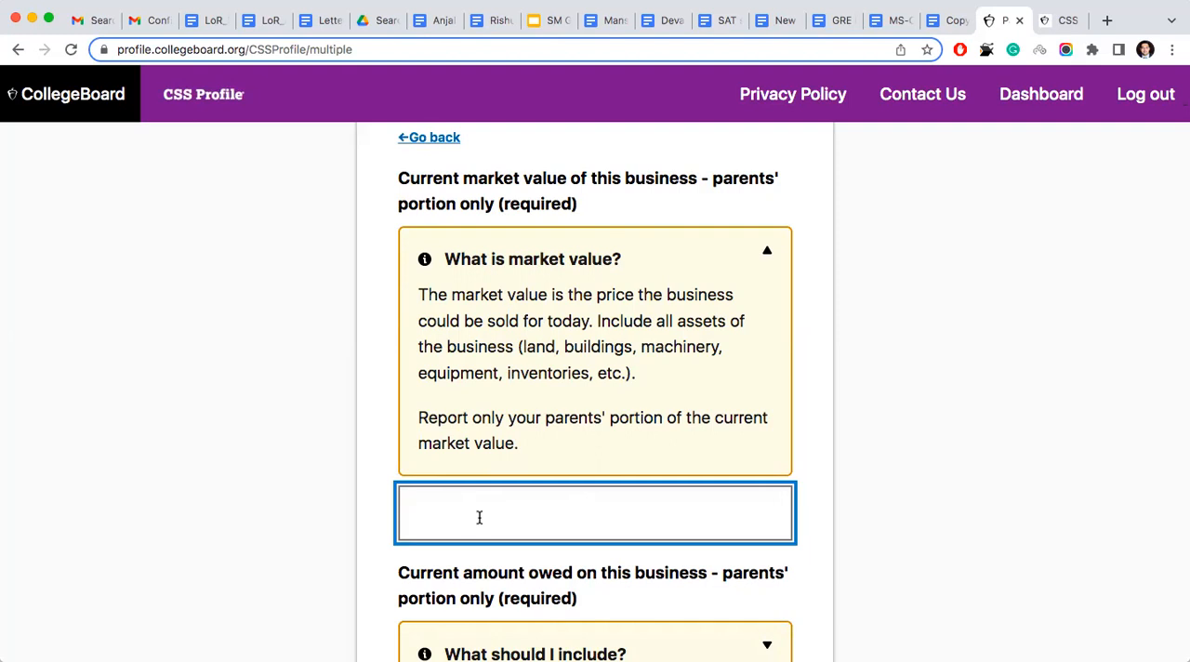
pyautogui.write('1950000')
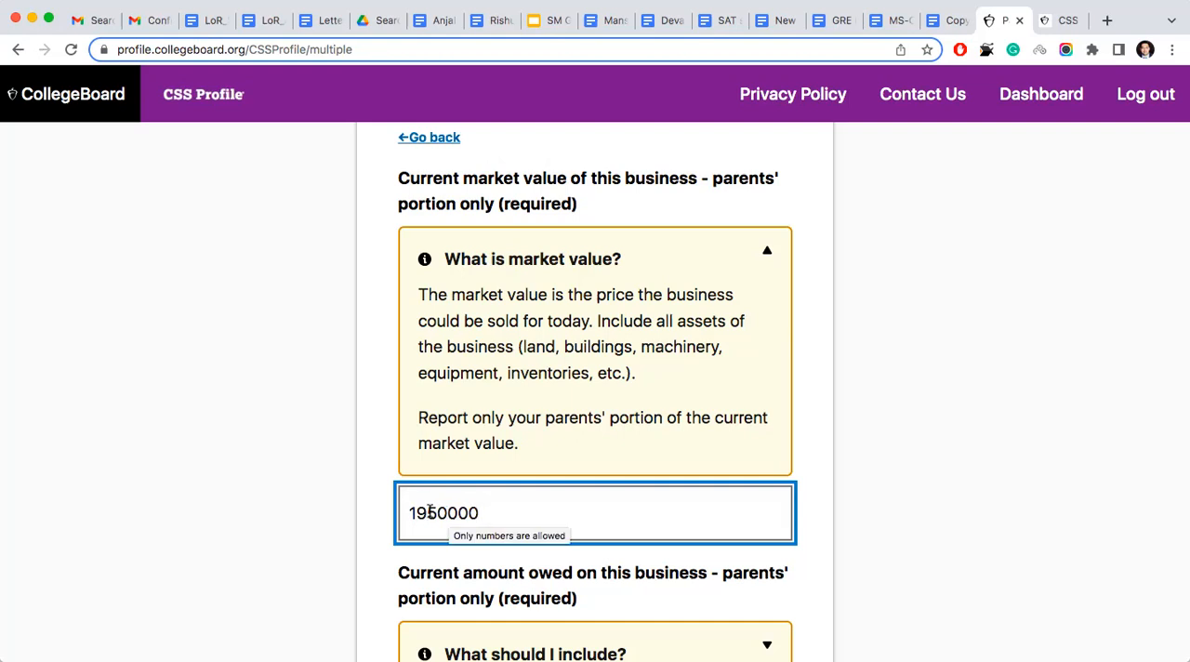
pyautogui.write('0')
pyautogui.scroll(-5, 418, 506)
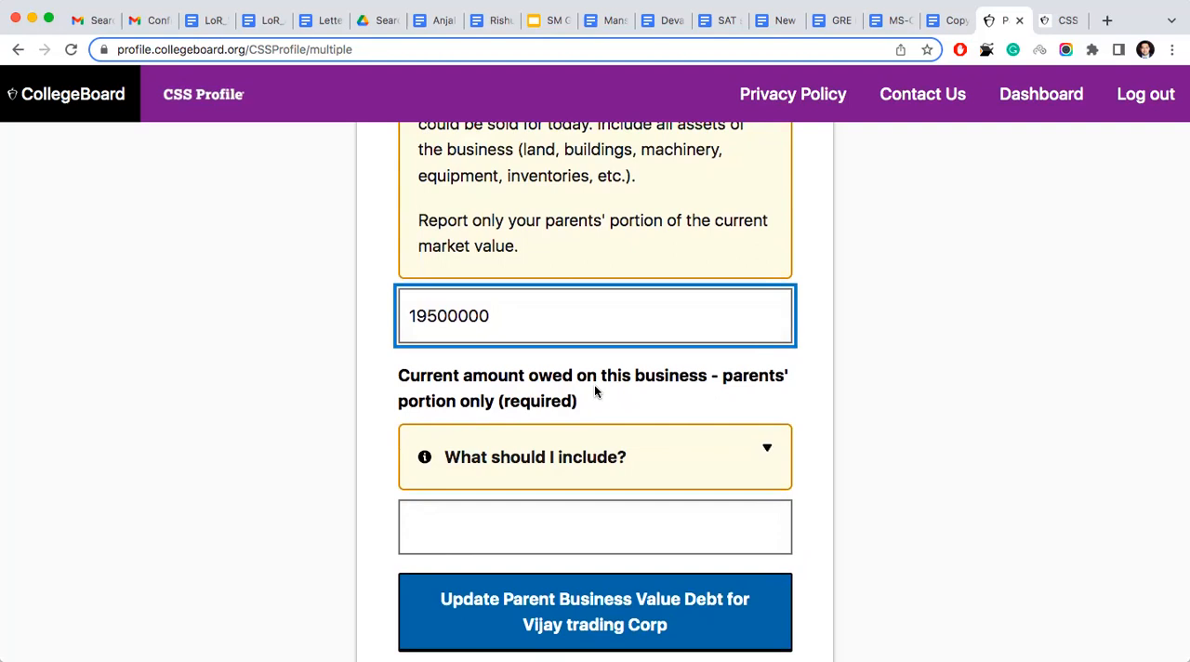
# - Read the guidance on business debt, set the amount owed to 0, and update and save the Parent Business Value Debt page
pyautogui.click(549, 459)
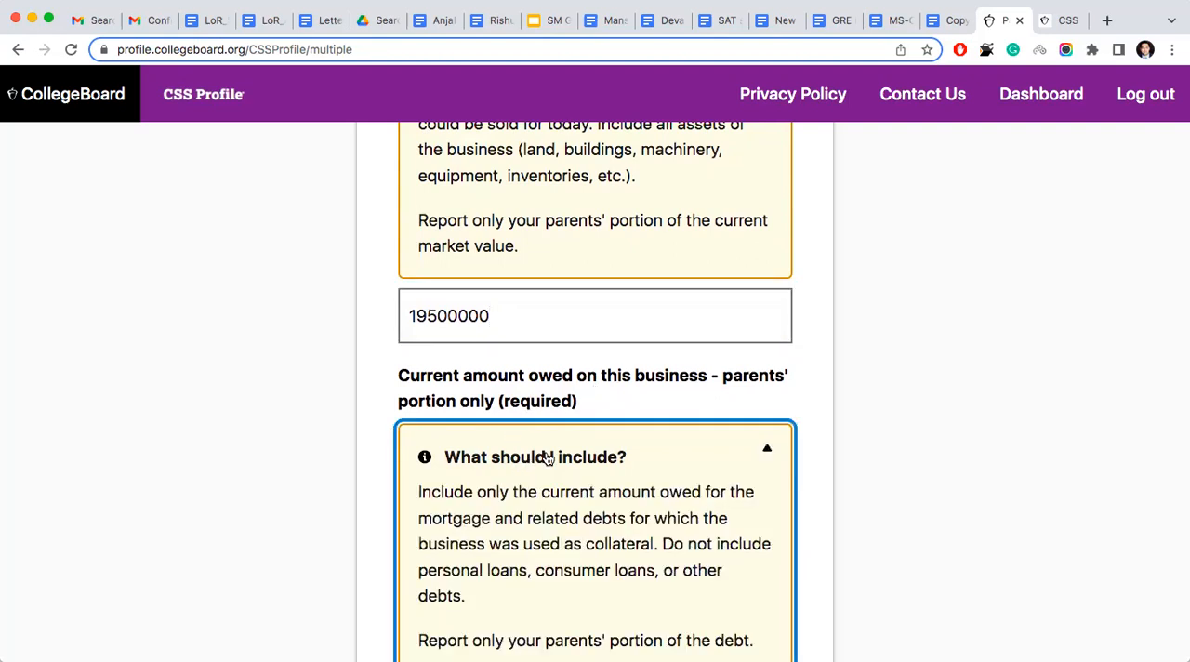
pyautogui.scroll(-2, 549, 458)
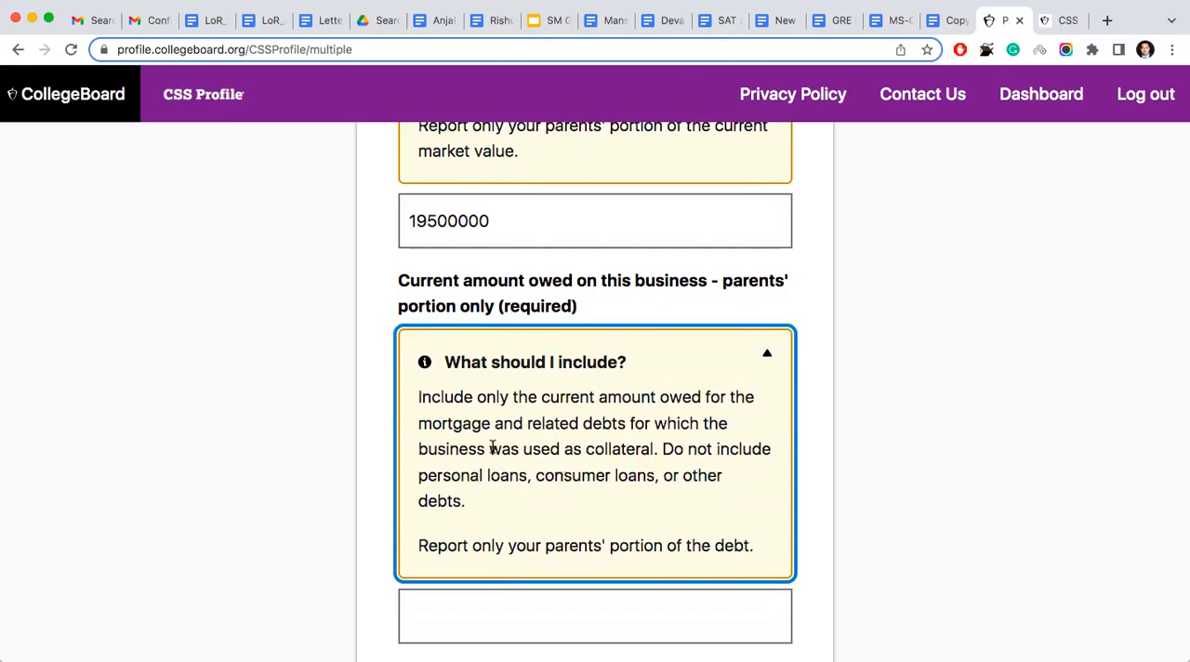
pyautogui.moveTo(481, 423); pyautogui.dragTo(490, 422)
pyautogui.click(312, 434)
pyautogui.click(494, 628)
pyautogui.write('0')
pyautogui.scroll(-2, 520, 595)
pyautogui.click(602, 523)
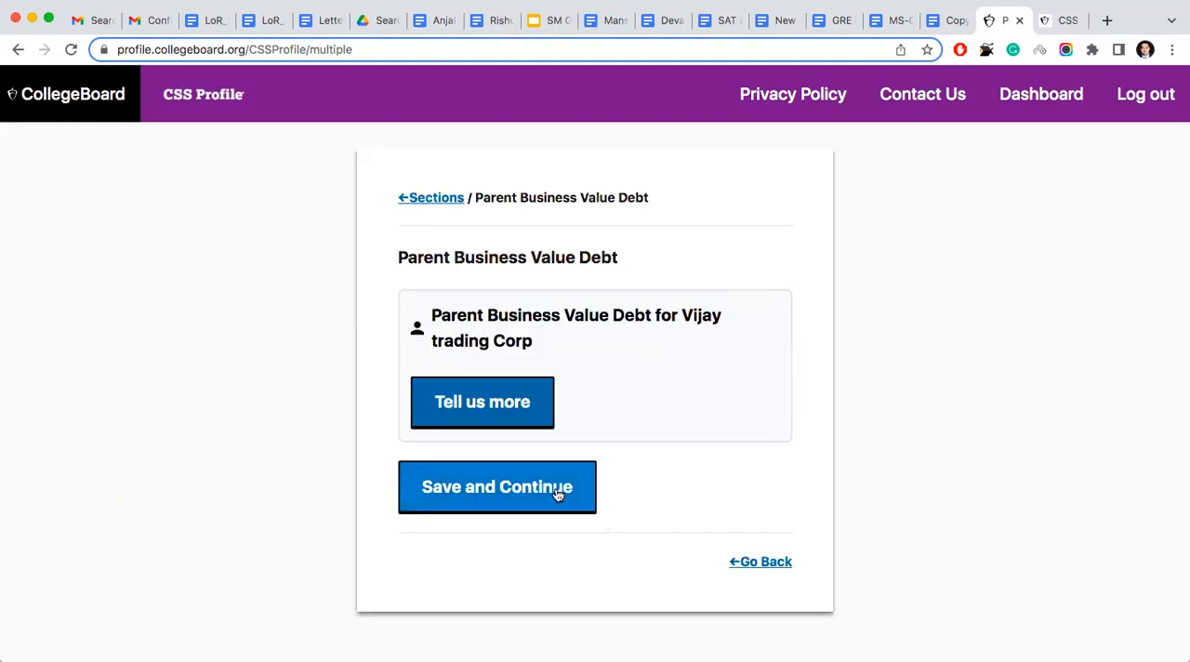
pyautogui.click(555, 490)
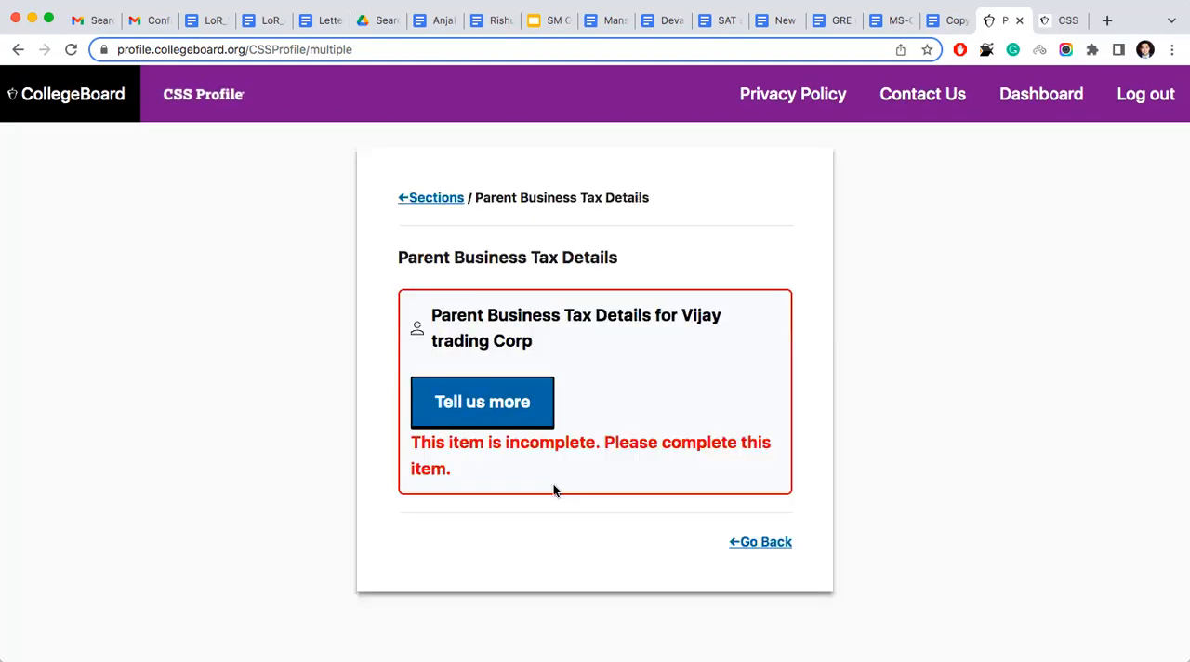
# - Open the Parent Business Tax Details entry and choose "Other - Enter form type in additional information below" as the tax form
pyautogui.click(520, 410)
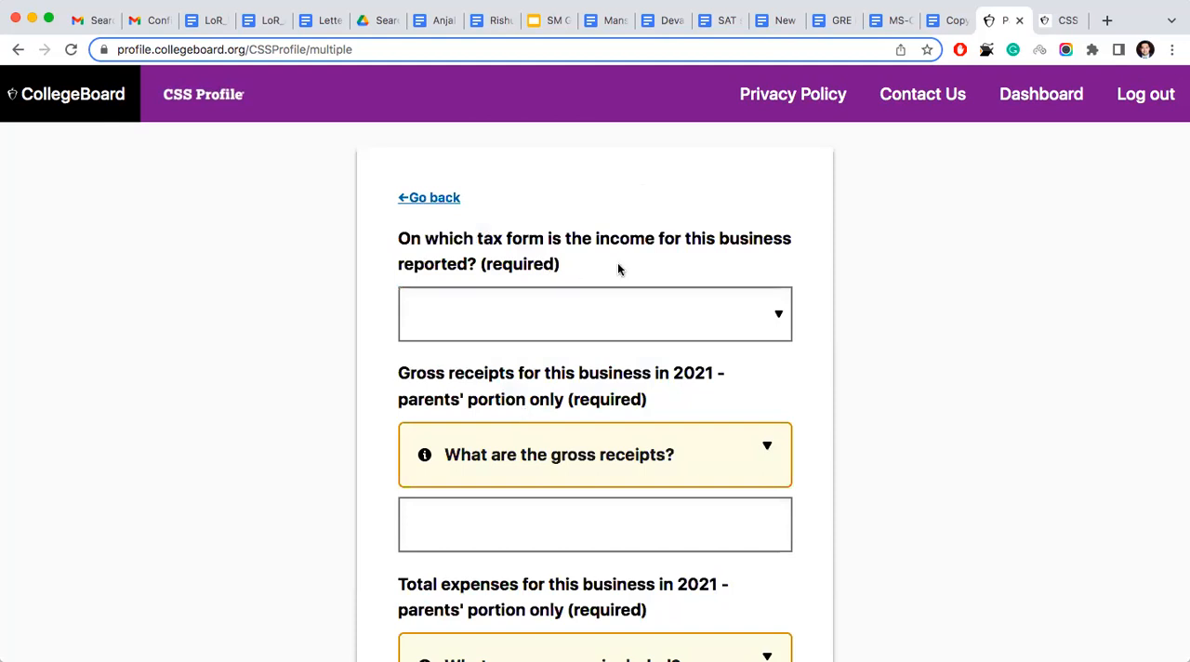
pyautogui.click(642, 334)
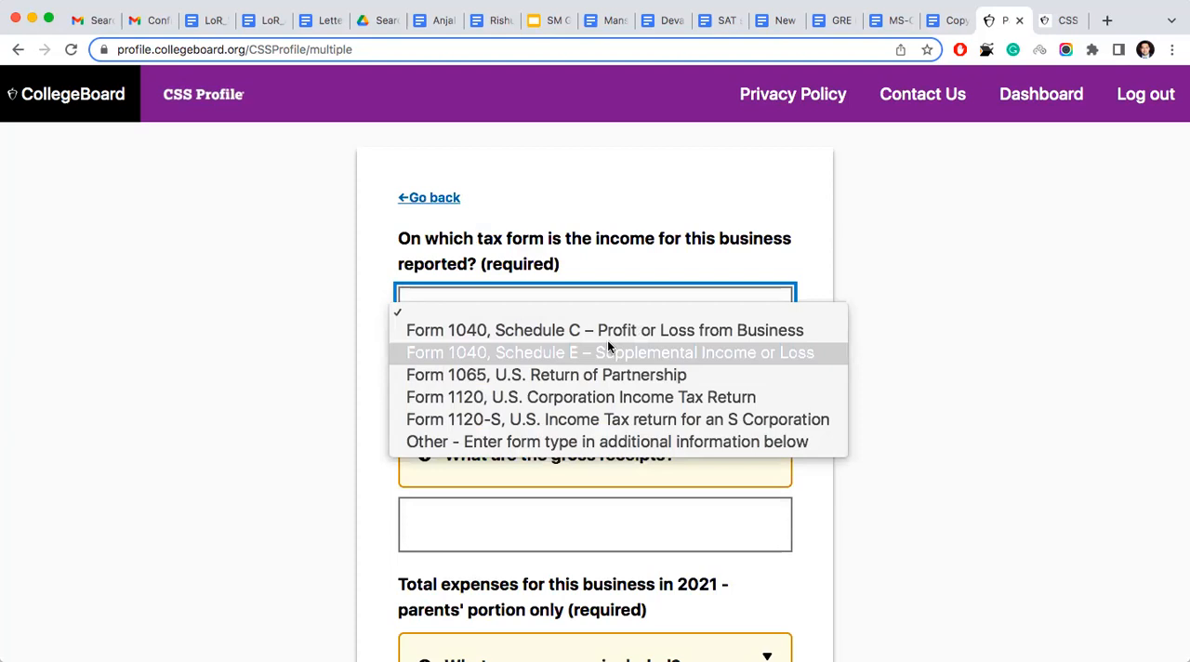
pyautogui.click(589, 442)
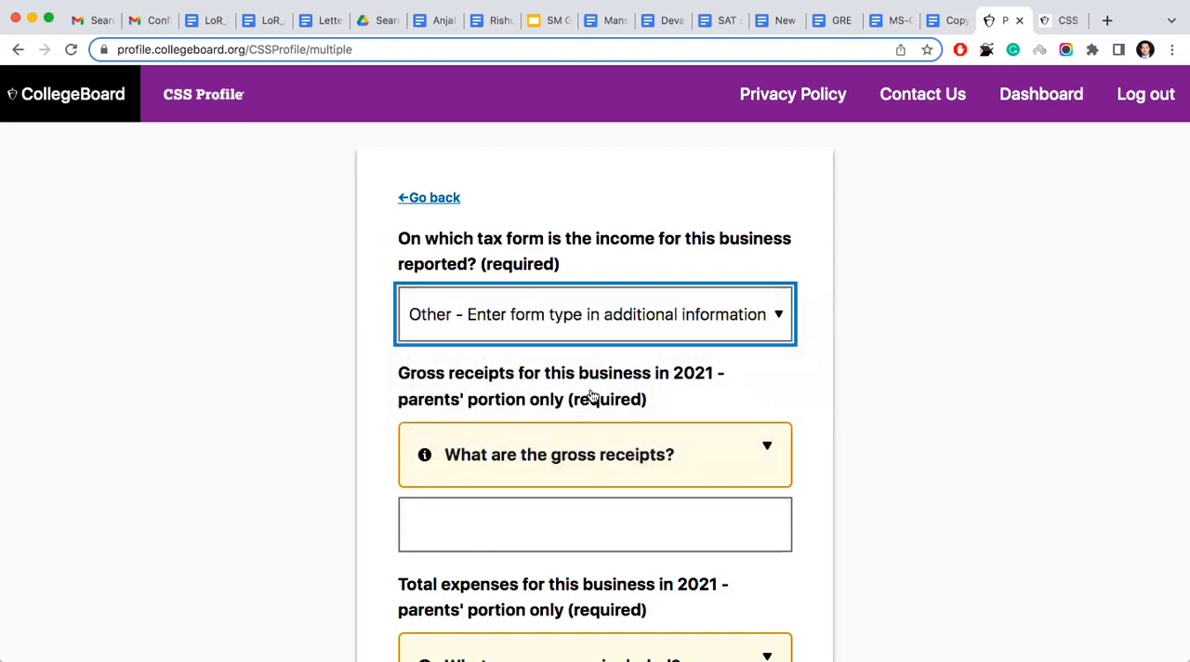
pyautogui.click(527, 533)
pyautogui.scroll(-2, 527, 536)
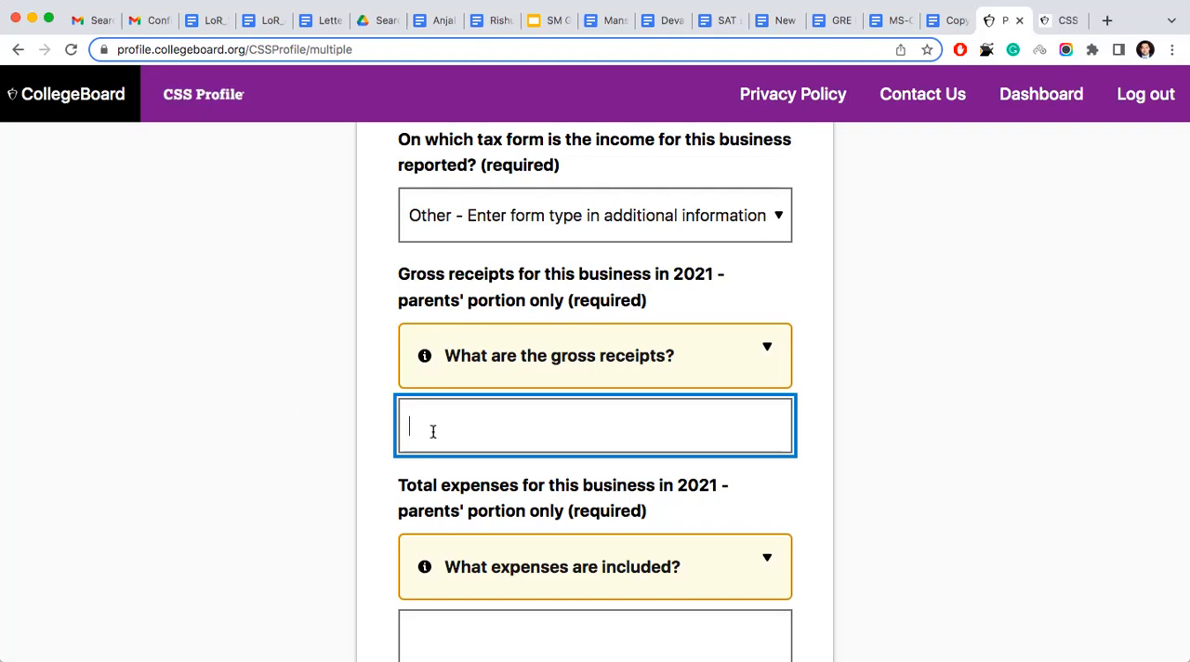
pyautogui.write('1500000')
pyautogui.scroll(-1, 526, 493)
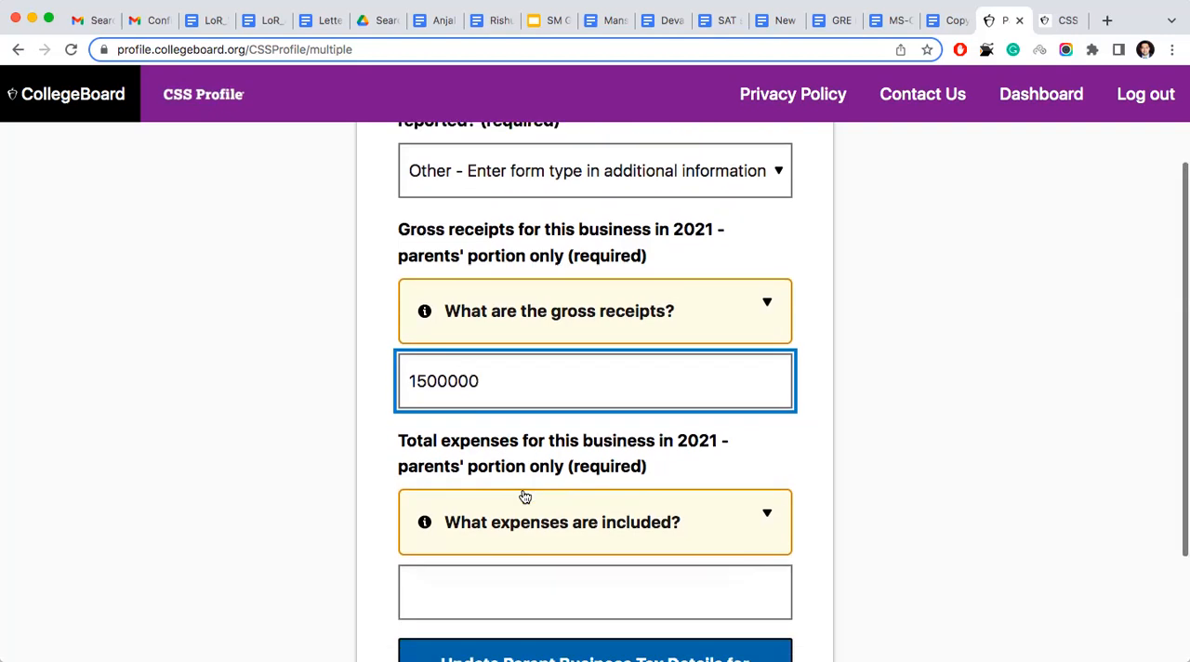
pyautogui.scroll(2, 361, 357)
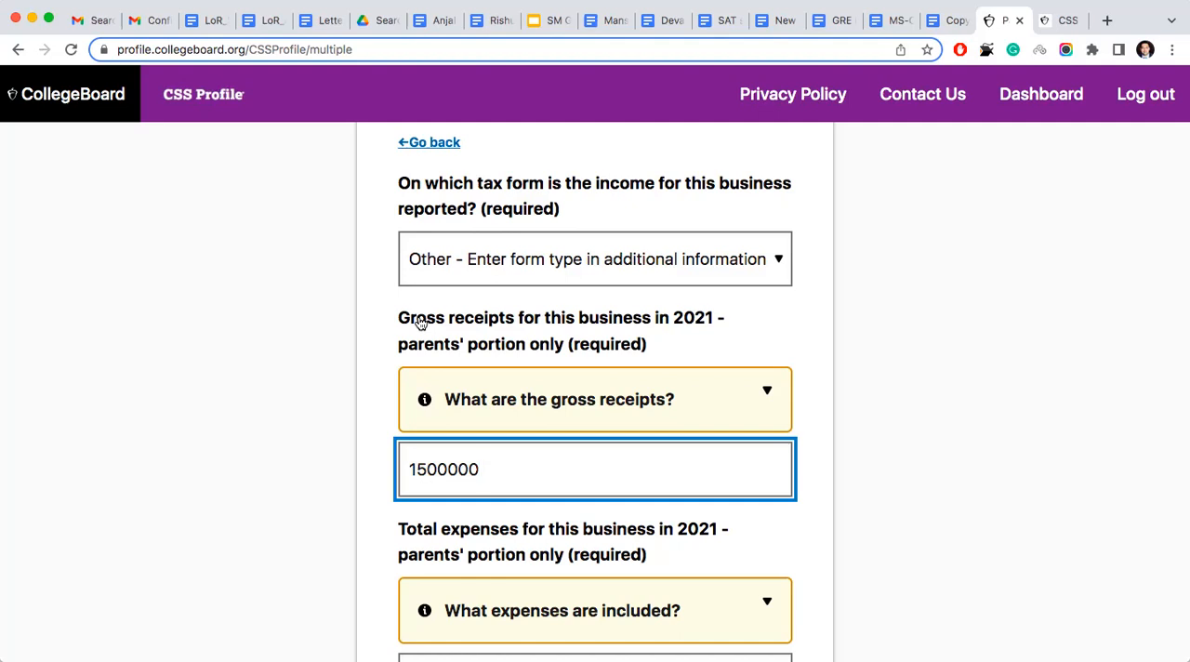
pyautogui.scroll(2, 420, 322)
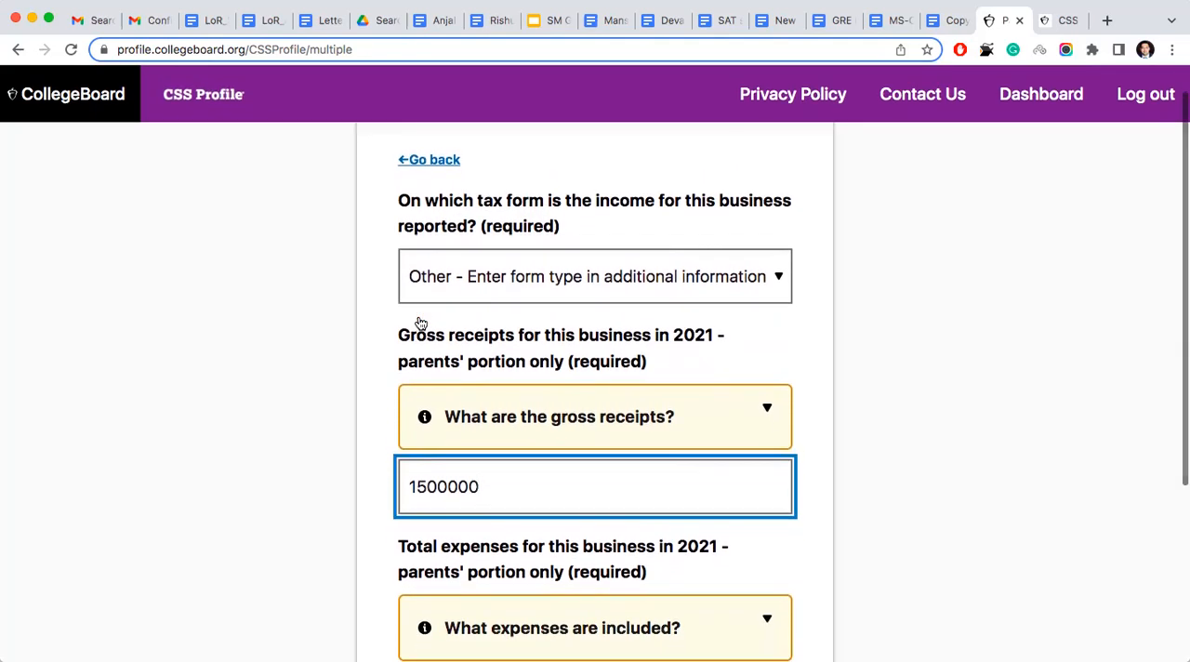
pyautogui.scroll(-2, 420, 322)
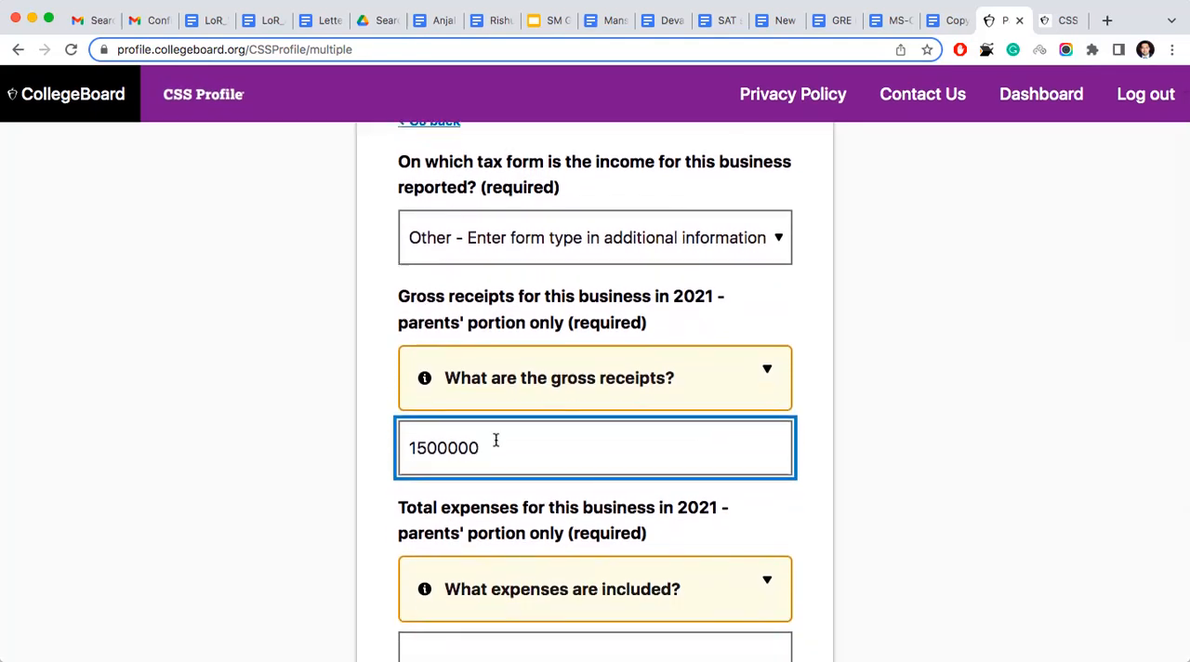
pyautogui.press('BackSpace')
pyautogui.press('BackSpace')
pyautogui.press('BackSpace')
pyautogui.press('BackSpace')
pyautogui.press('BackSpace')
pyautogui.press('BackSpace')
pyautogui.press('BackSpace')
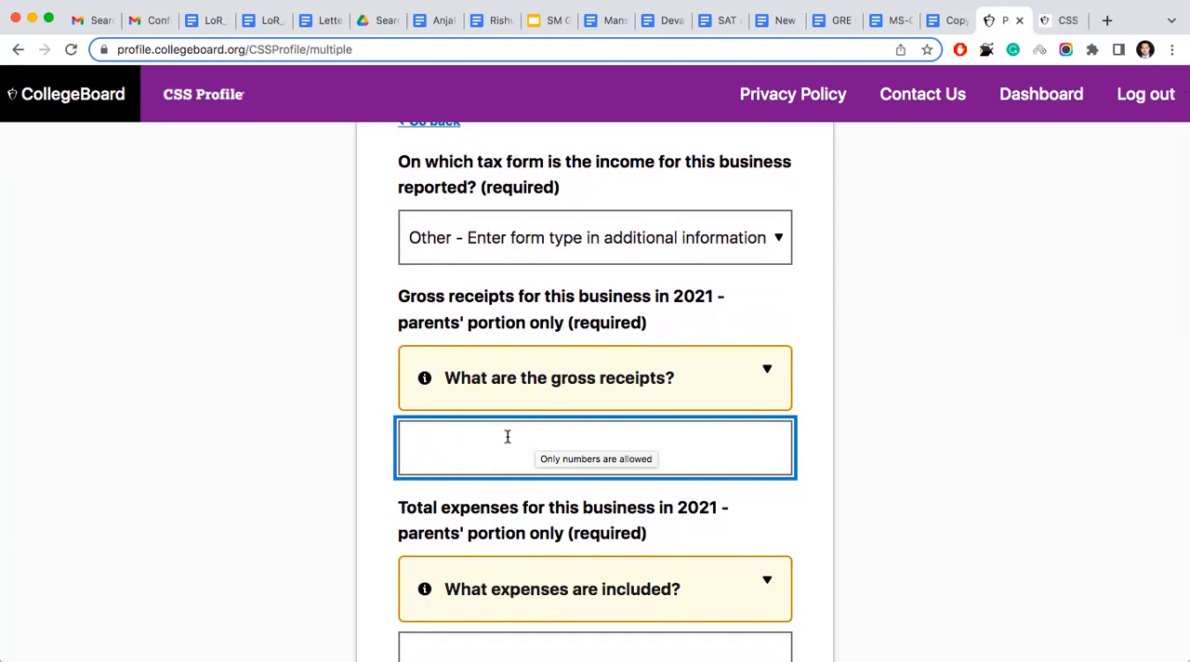
# - Set the parents' portion of the 2021 gross receipts for the business to 150000000
pyautogui.click(508, 436)
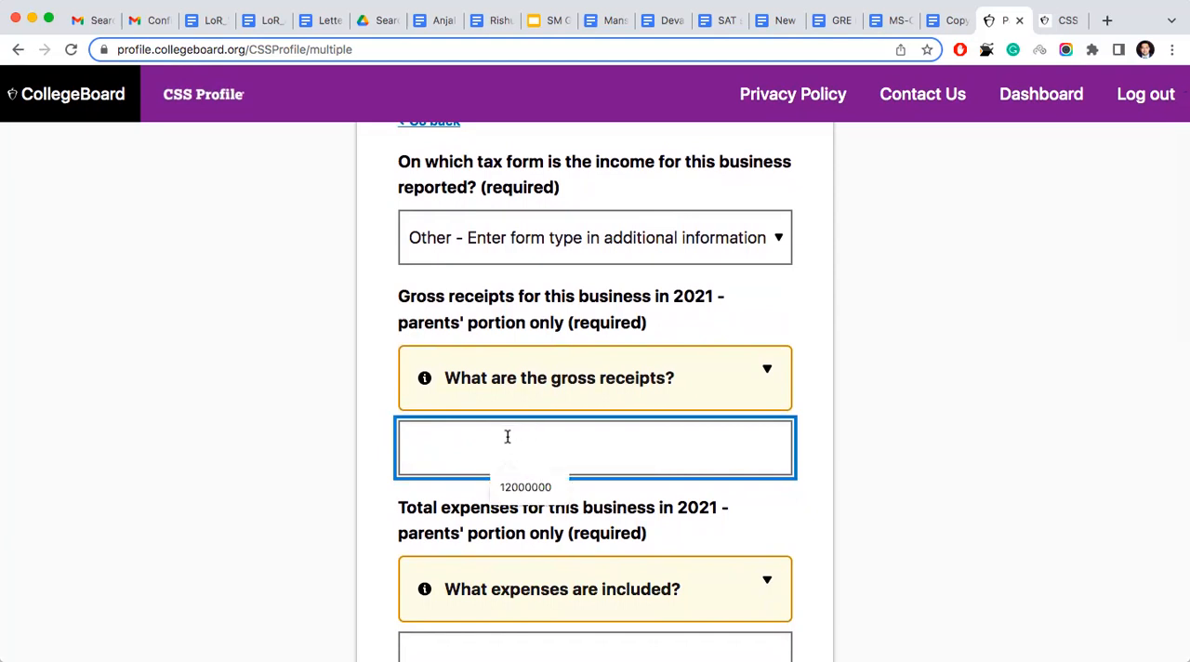
pyautogui.write('1500000')
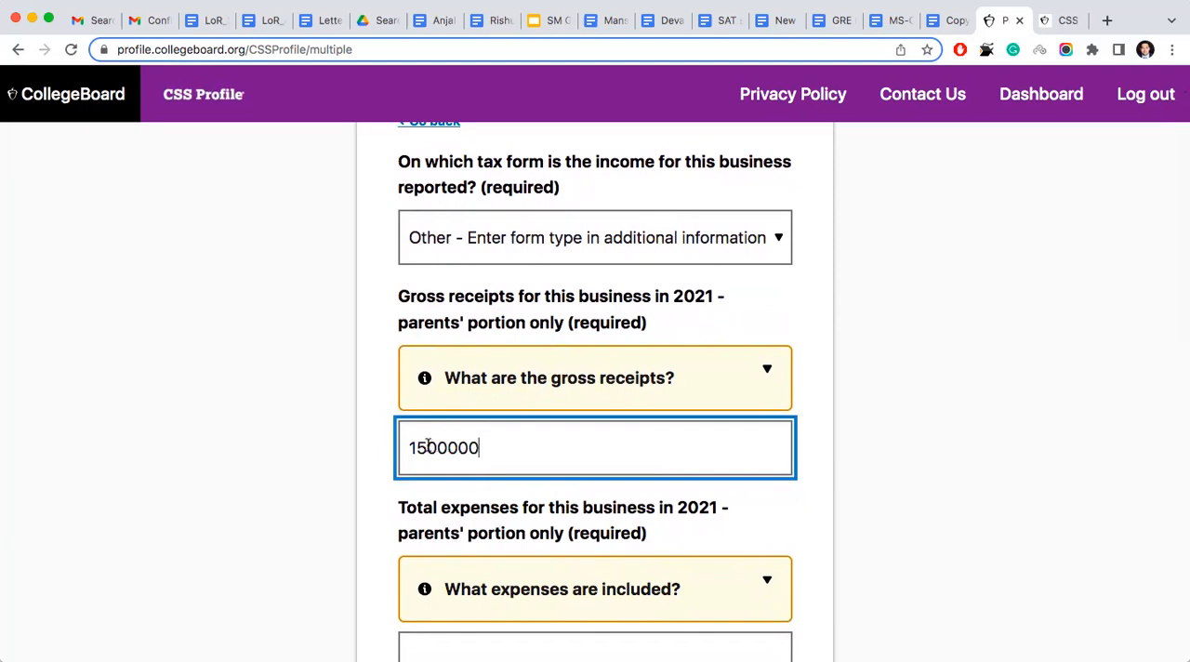
pyautogui.write('00')
# - Set the 2021 total expenses for the business to 0 and update the Parent Business Tax Details entry
pyautogui.scroll(-3, 568, 447)
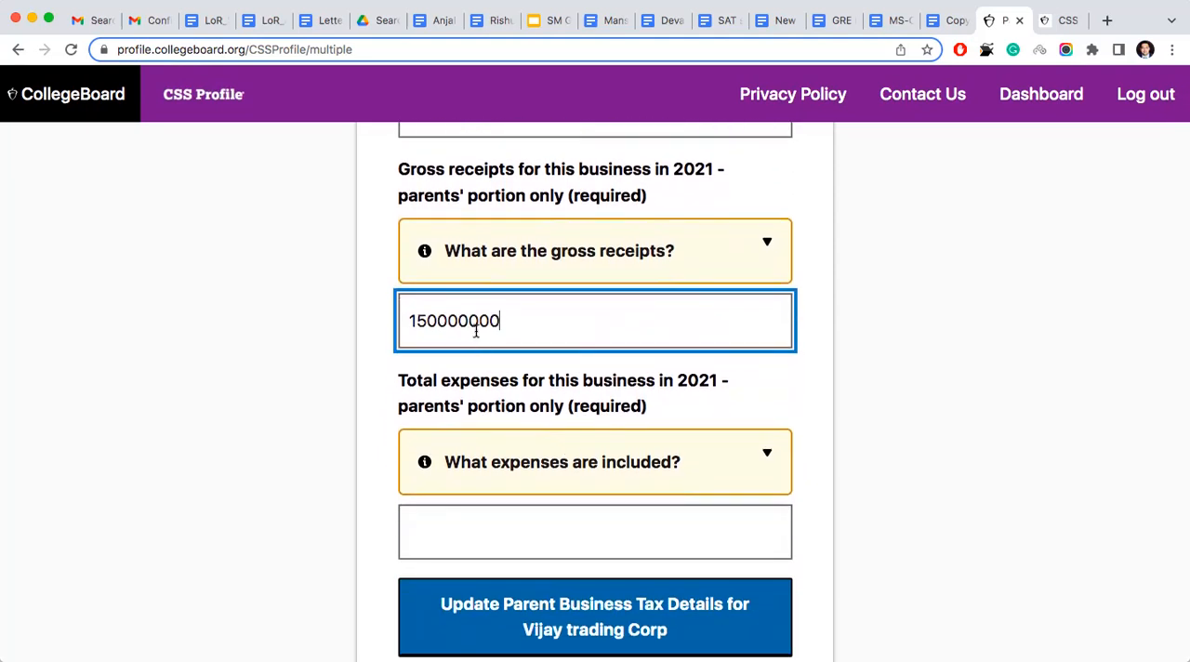
pyautogui.click(489, 522)
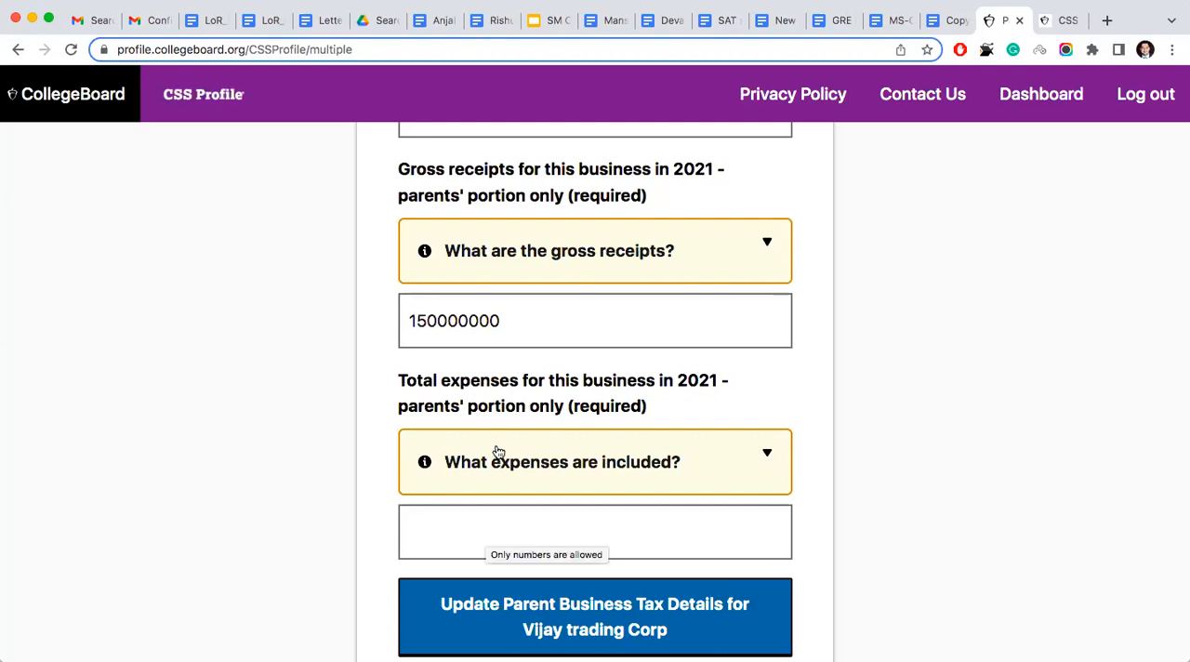
pyautogui.click(500, 521)
pyautogui.write('000')
pyautogui.press('BackSpace')
pyautogui.press('BackSpace')
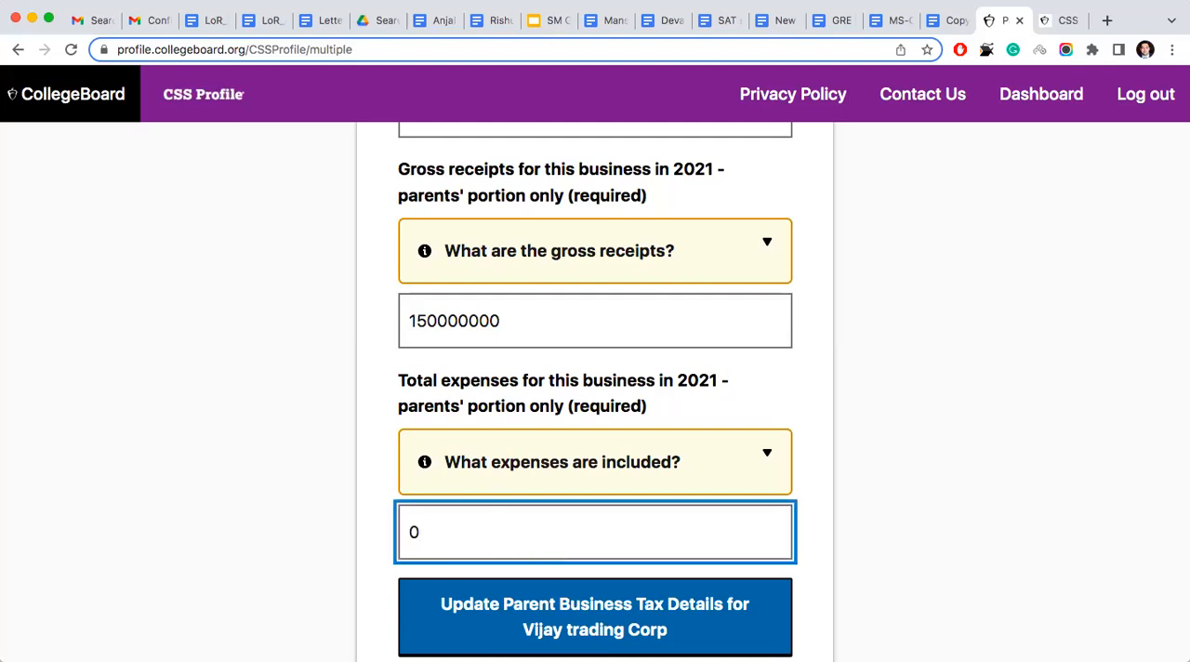
pyautogui.click(669, 628)
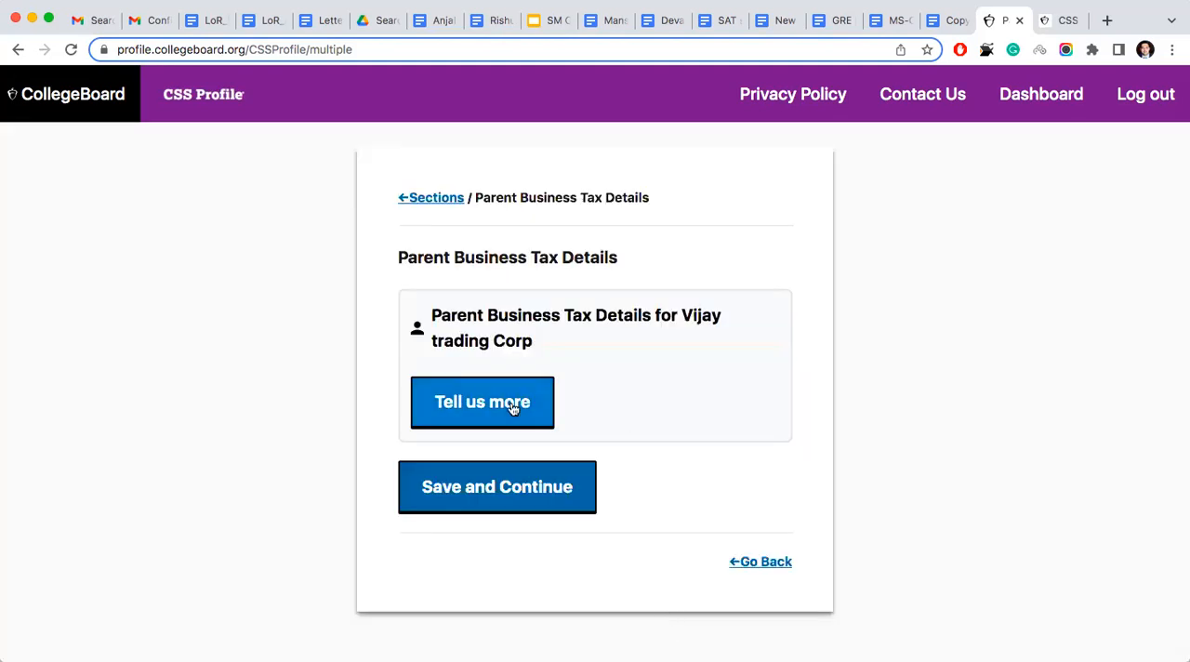
# - Reopen the business tax details to review the answers, update the entry again, and save the Parent Business Tax Details page
pyautogui.click(512, 409)
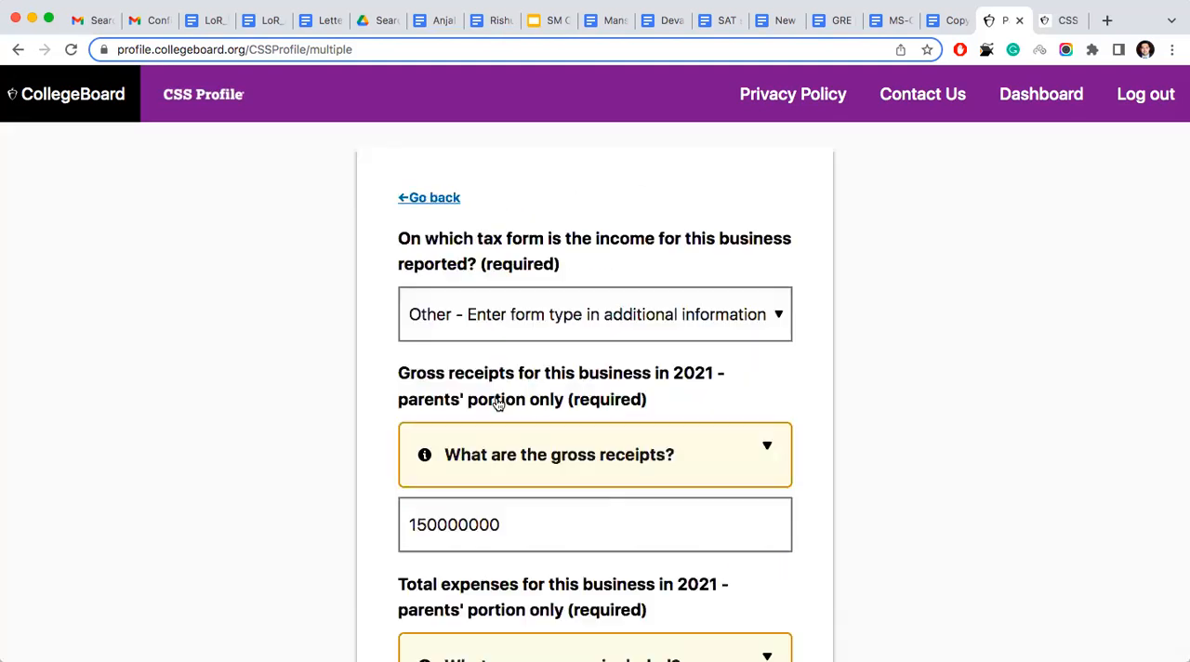
pyautogui.scroll(-5, 498, 402)
pyautogui.click(579, 535)
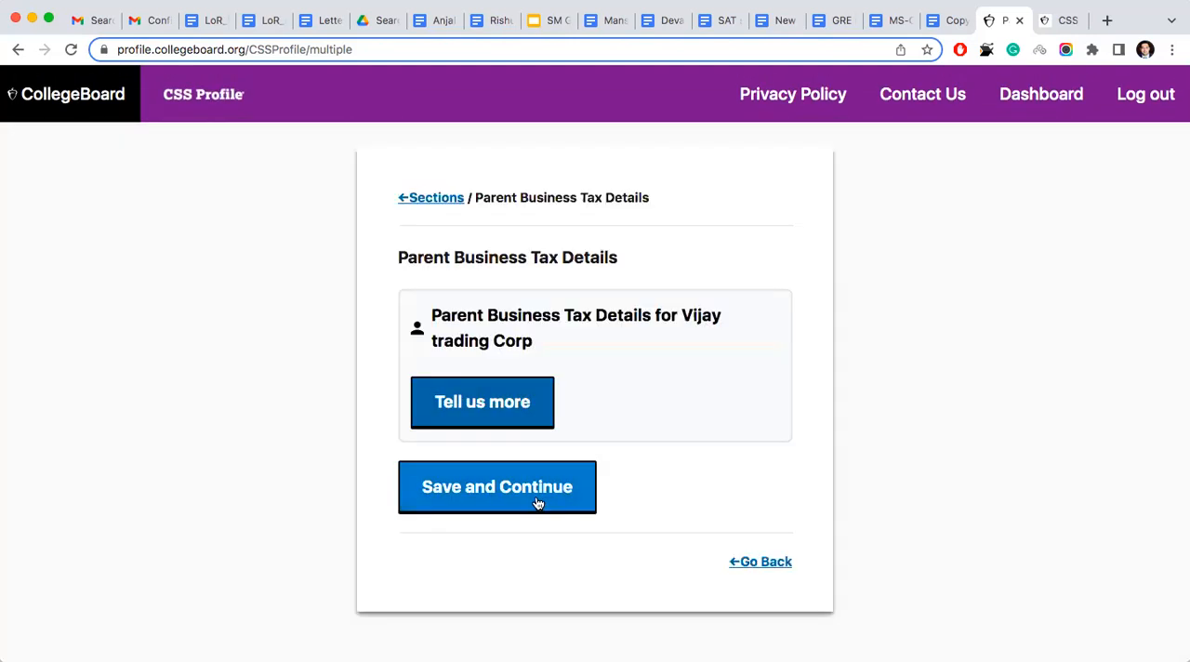
pyautogui.click(535, 500)
# - Answer No to other family members receiving a salary or wages from the business, and update the Parent Business Salaries entry
pyautogui.click(509, 420)
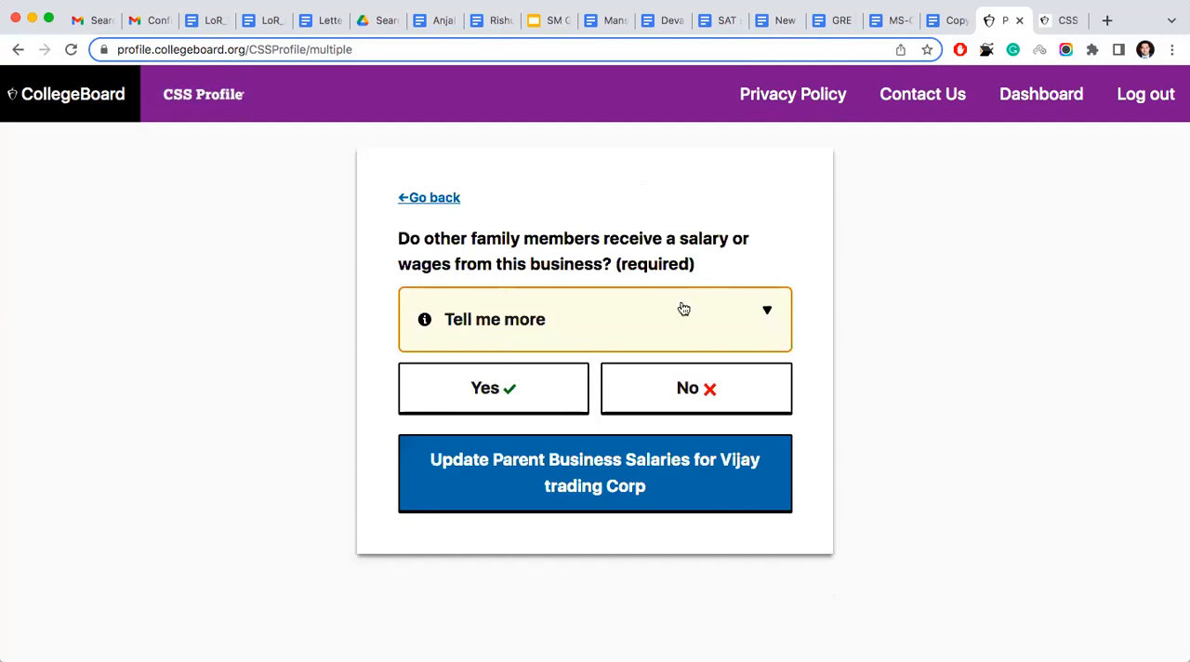
pyautogui.click(687, 403)
pyautogui.click(627, 473)
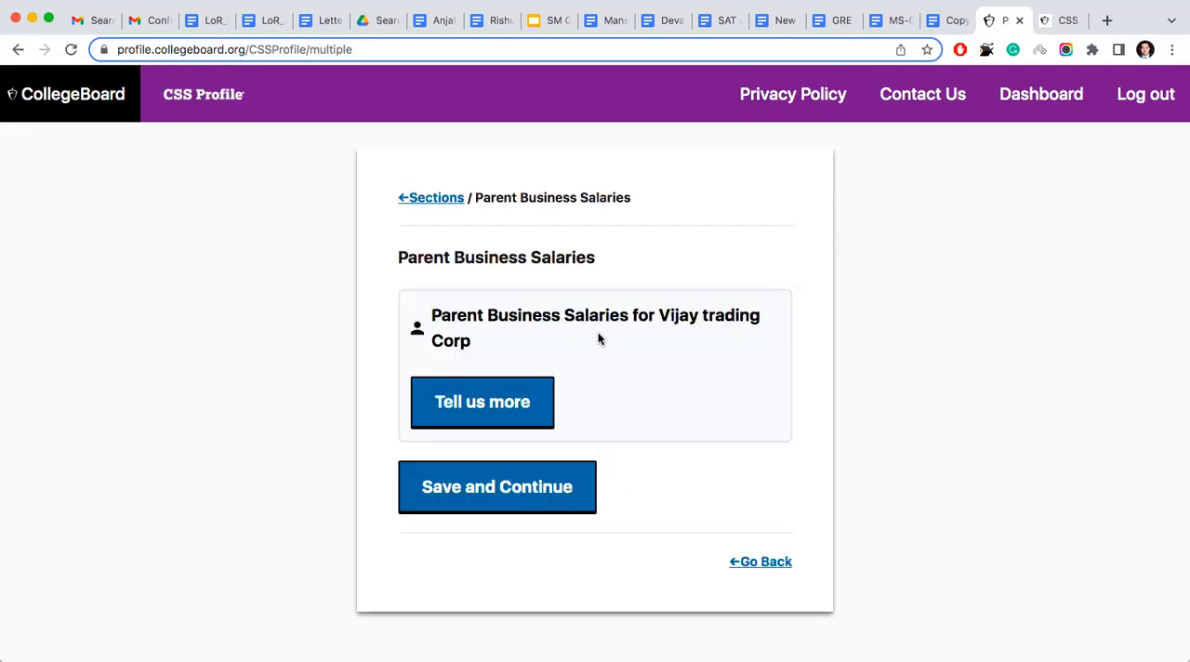
# - Reopen the business salaries entry, select No again, update it, and save the Parent Business Salaries page
pyautogui.click(499, 405)
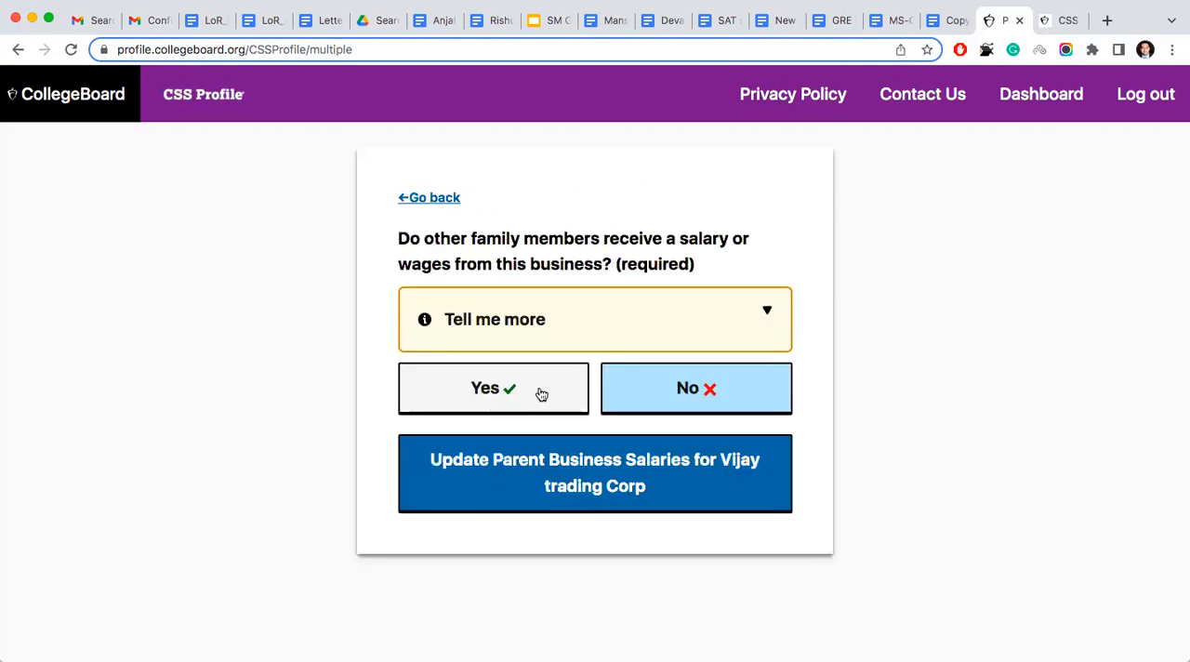
pyautogui.click(712, 388)
pyautogui.click(650, 468)
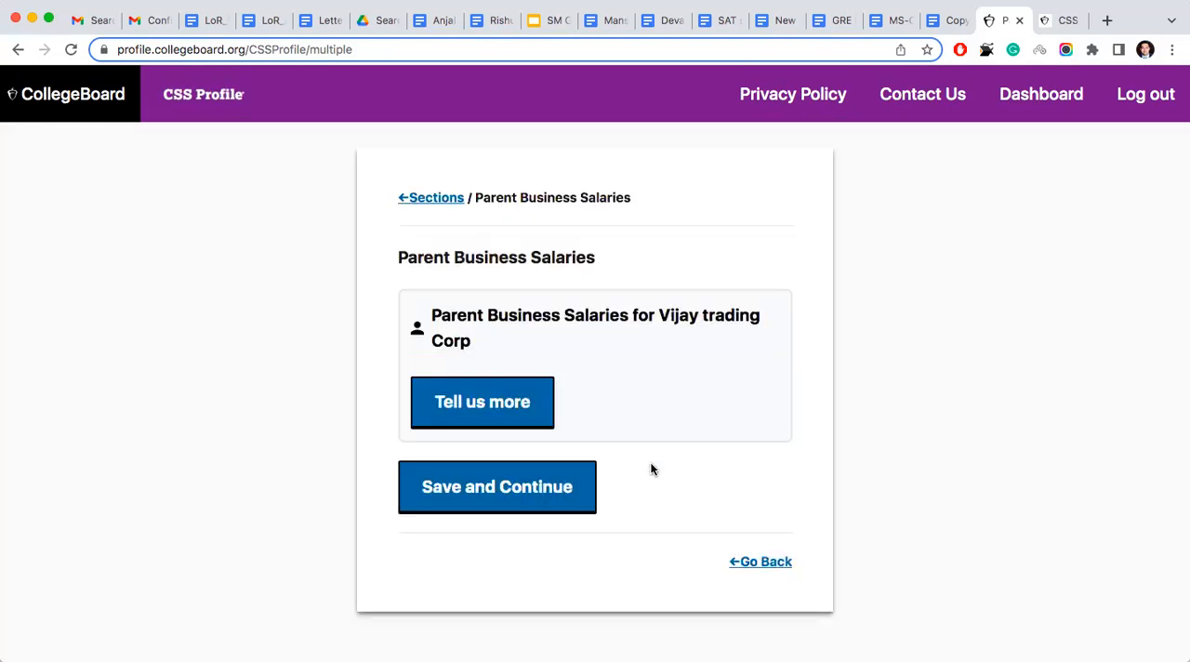
pyautogui.click(525, 482)
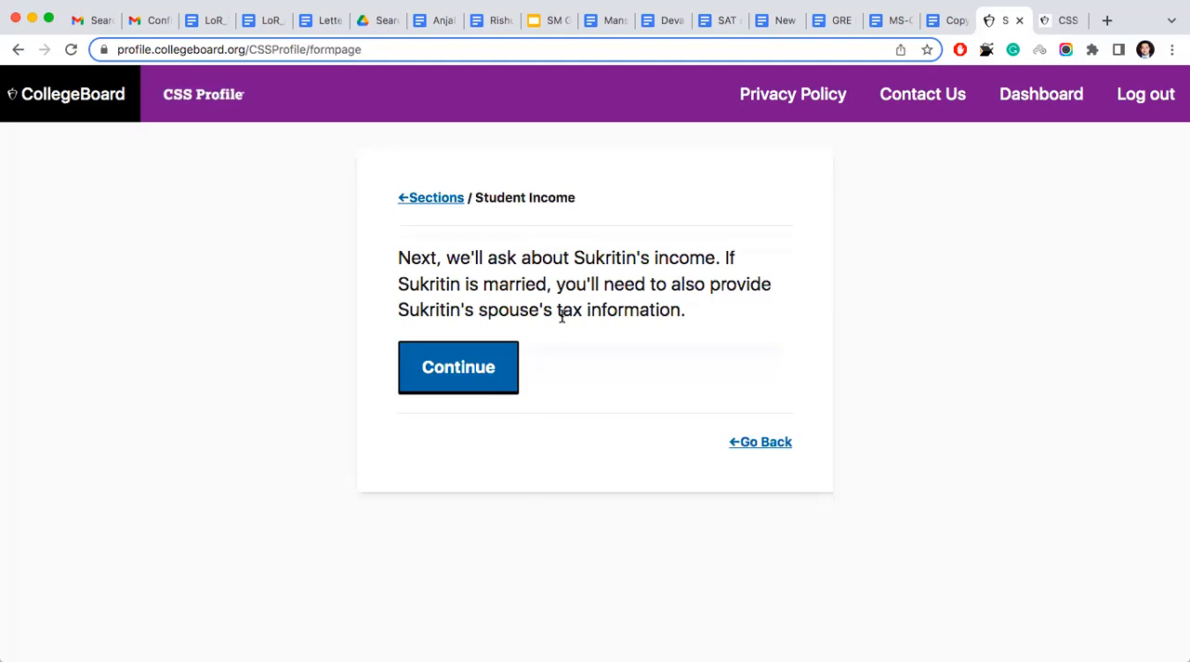
# - Set the student's 2021 tax return status to "Not filed, and not required to file, a tax return", save it, and continue to the Student Non-filer income question
pyautogui.click(471, 356)
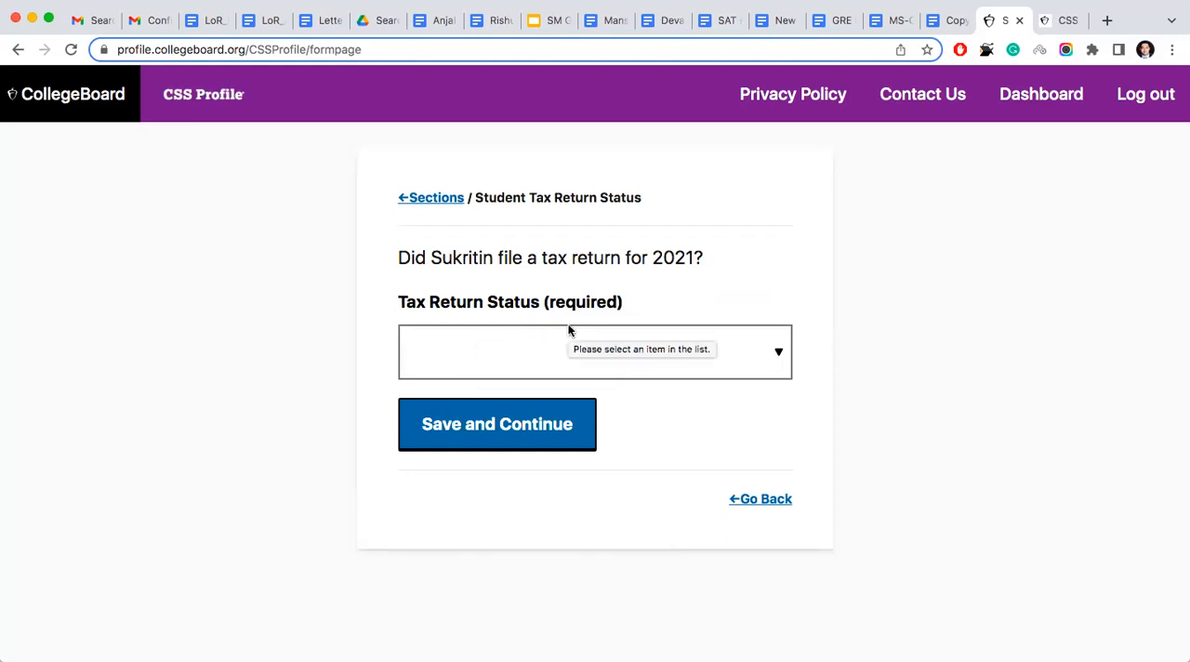
pyautogui.click(629, 348)
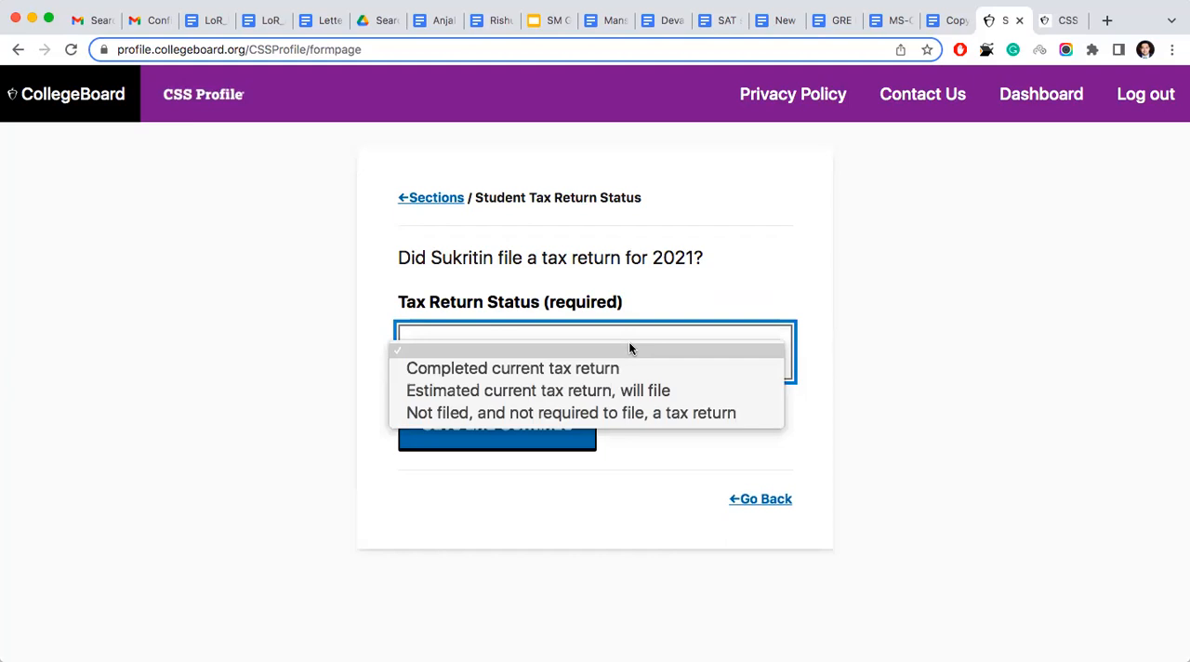
pyautogui.click(574, 413)
pyautogui.click(536, 424)
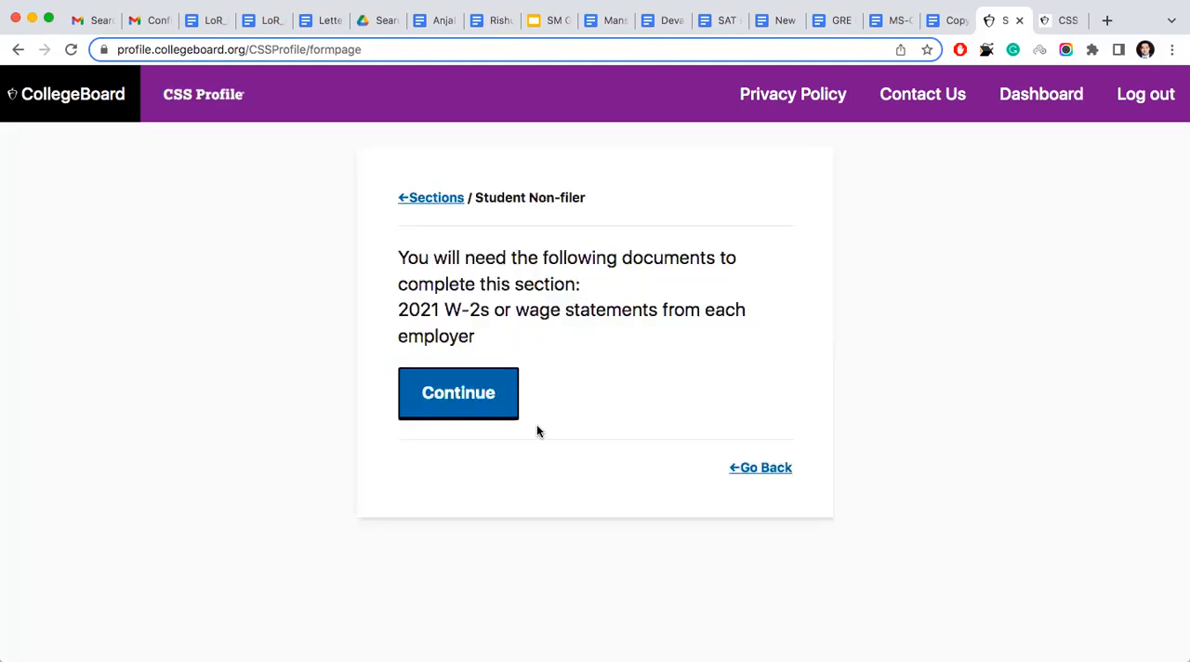
pyautogui.click(480, 395)
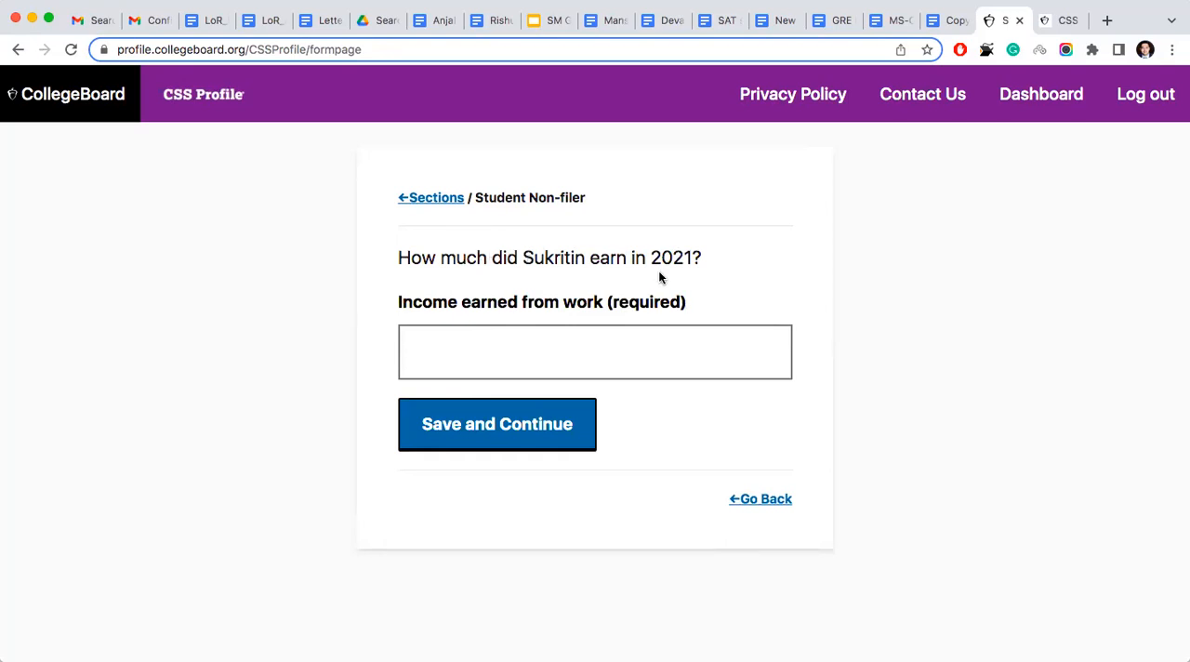
# - Enter 0 for the student's 2021 income earned from work and 0 for interest income, saving both Student Non-filer pages
pyautogui.click(616, 340)
pyautogui.write('0')
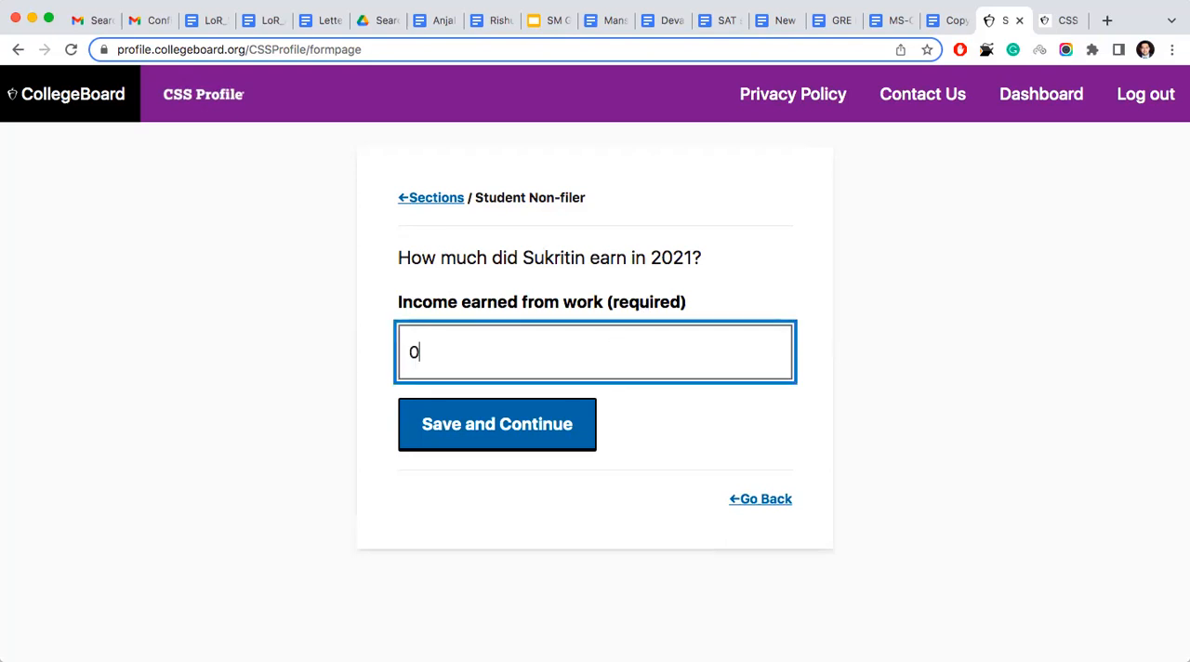
pyautogui.click(585, 427)
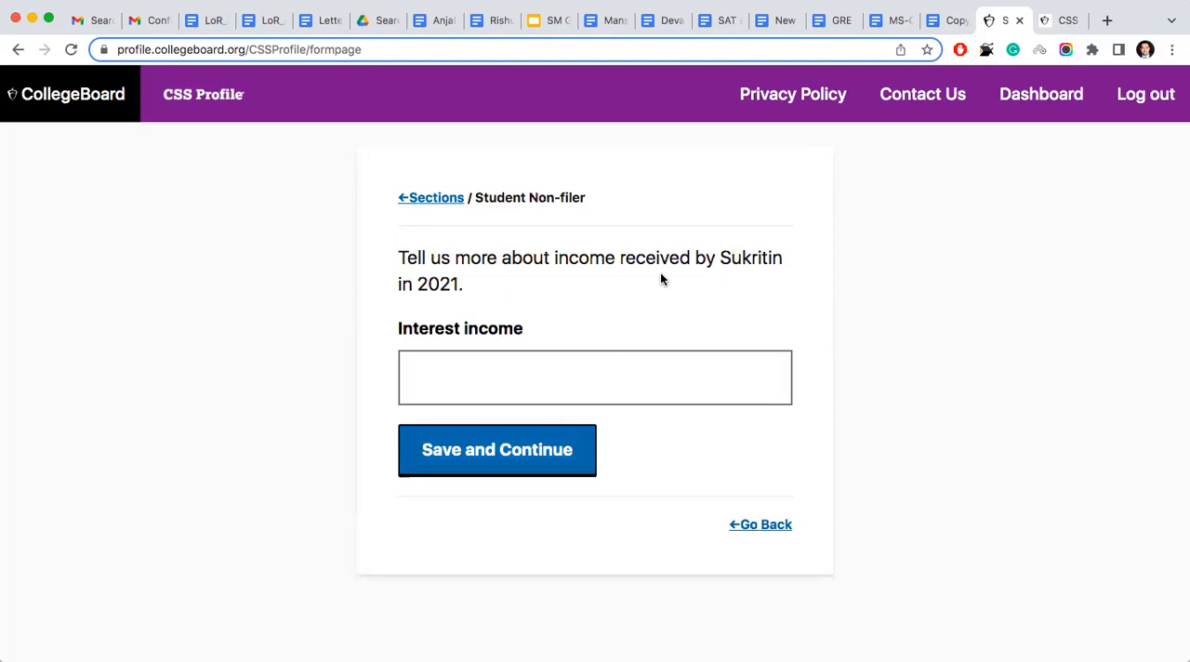
pyautogui.click(512, 385)
pyautogui.write('0')
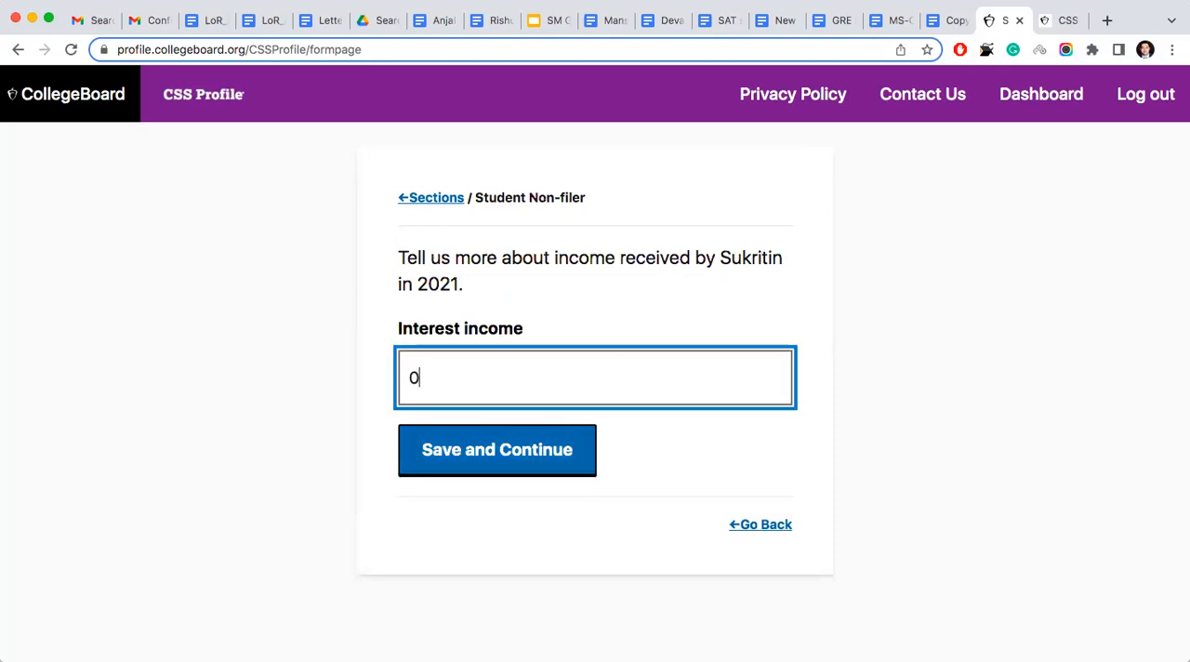
pyautogui.click(509, 450)
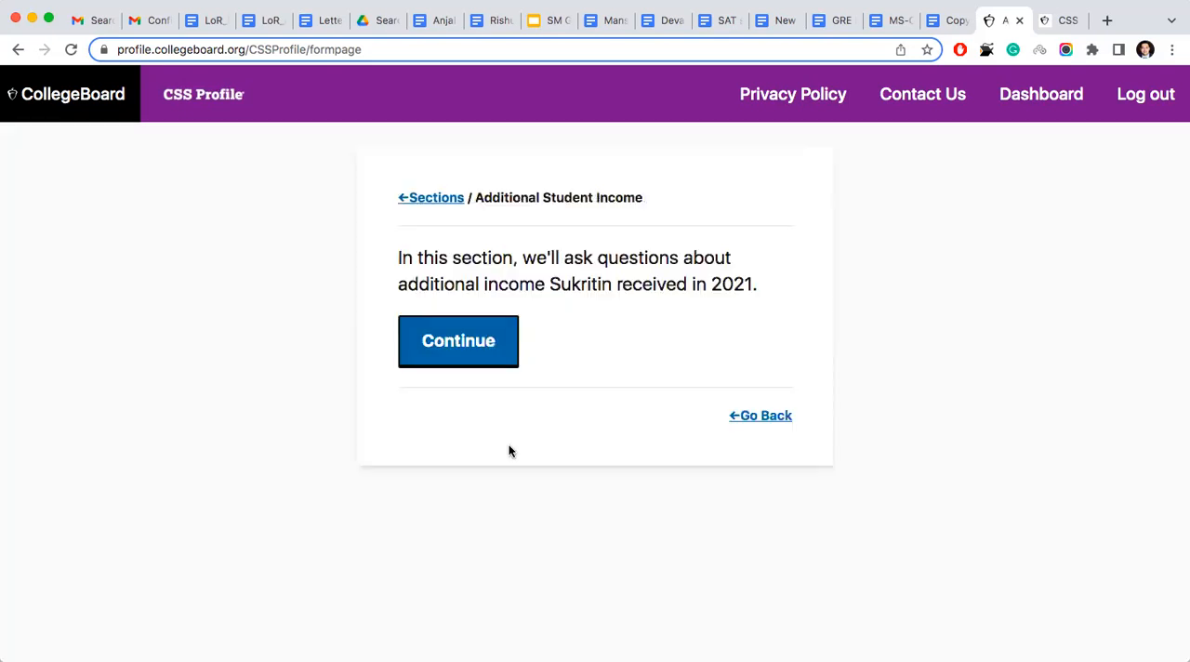
# - Start the Additional Student Income section, enter 0 for taxable earnings from need-based work programs, grants and scholarships, and save
pyautogui.click(491, 342)
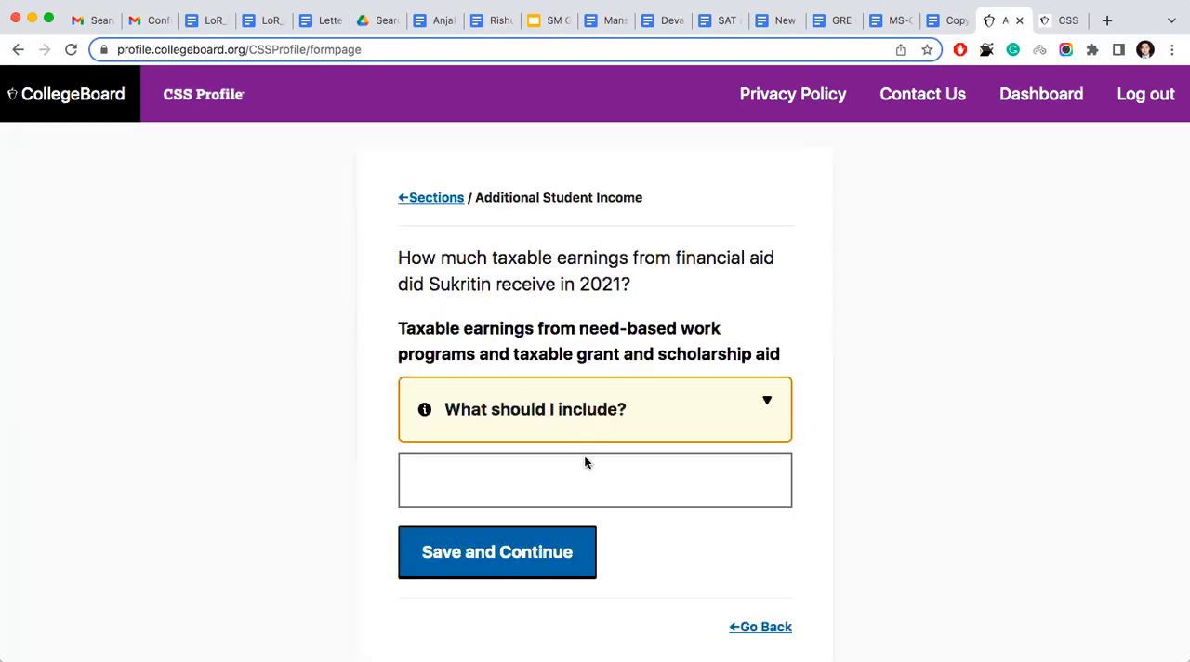
pyautogui.click(568, 479)
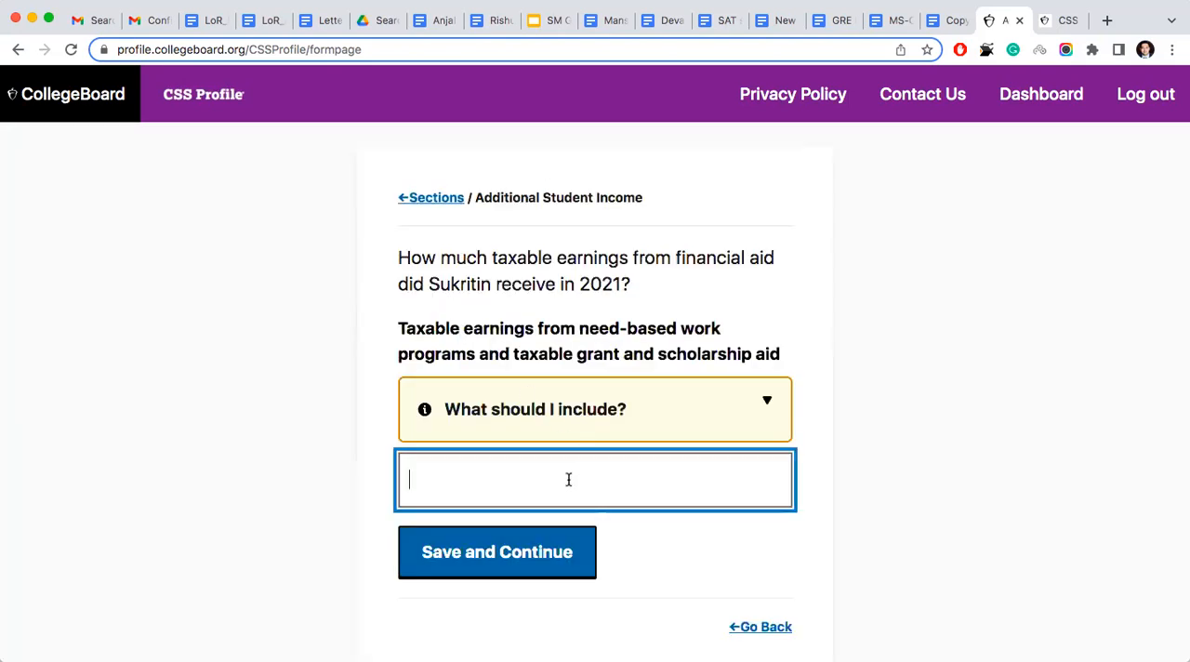
pyautogui.write('0')
pyautogui.click(574, 573)
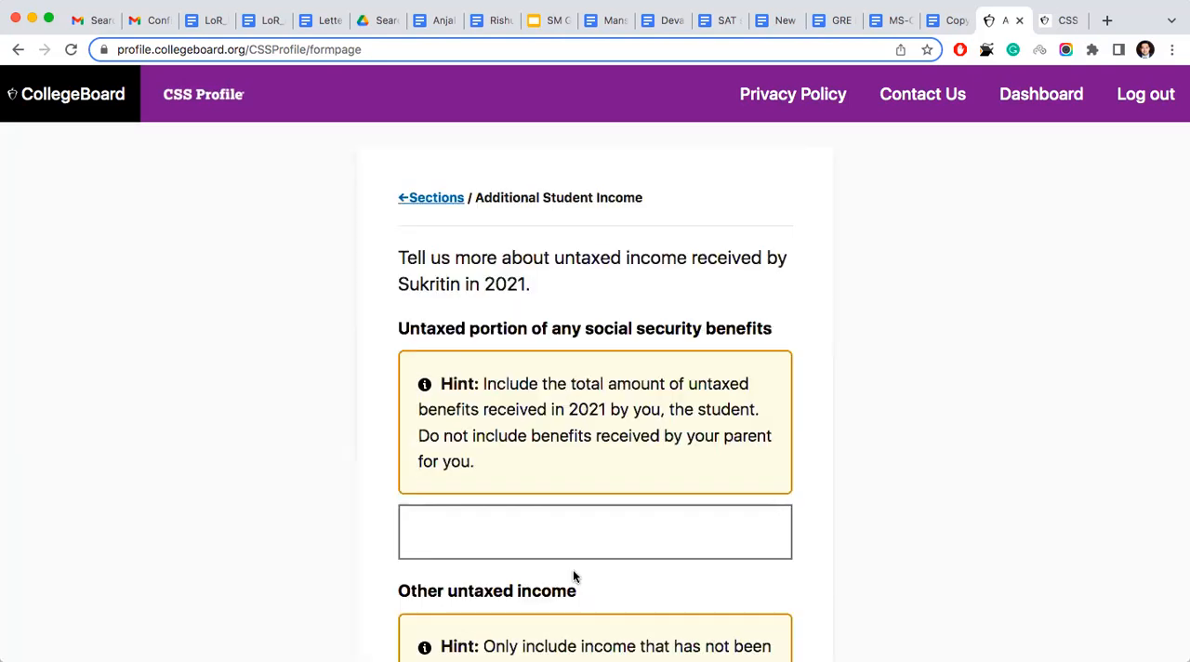
# - Enter 0 for the untaxed portion of social security benefits and 0 for other untaxed income, and save the page
pyautogui.scroll(-2, 574, 577)
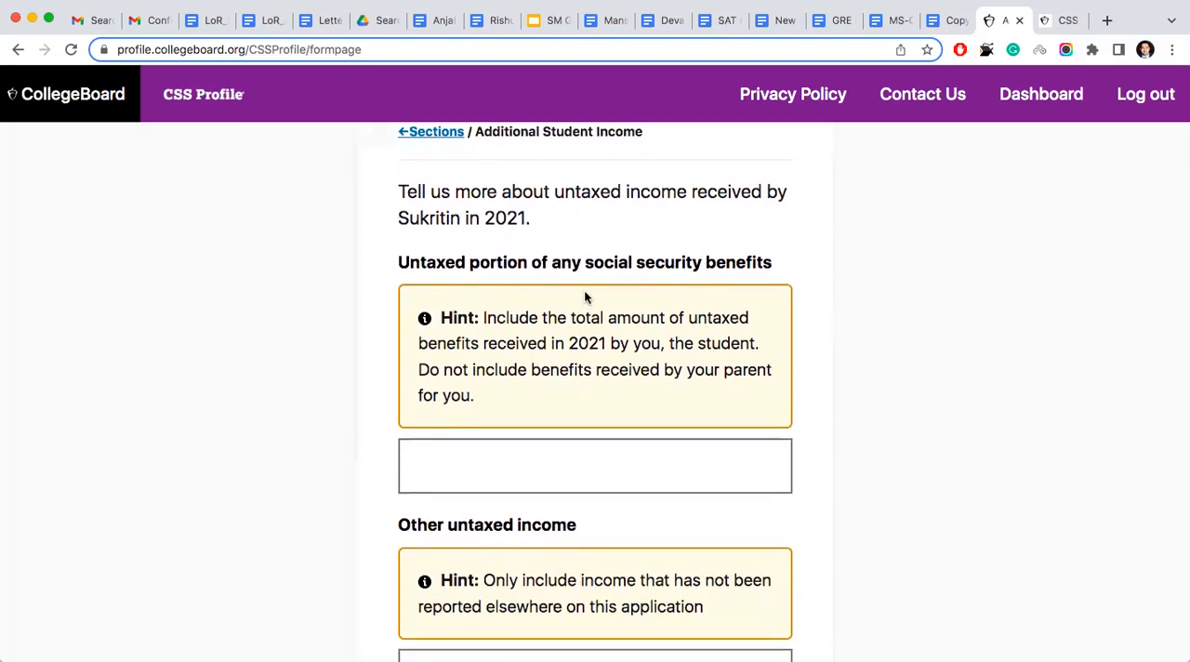
pyautogui.click(504, 459)
pyautogui.write('0')
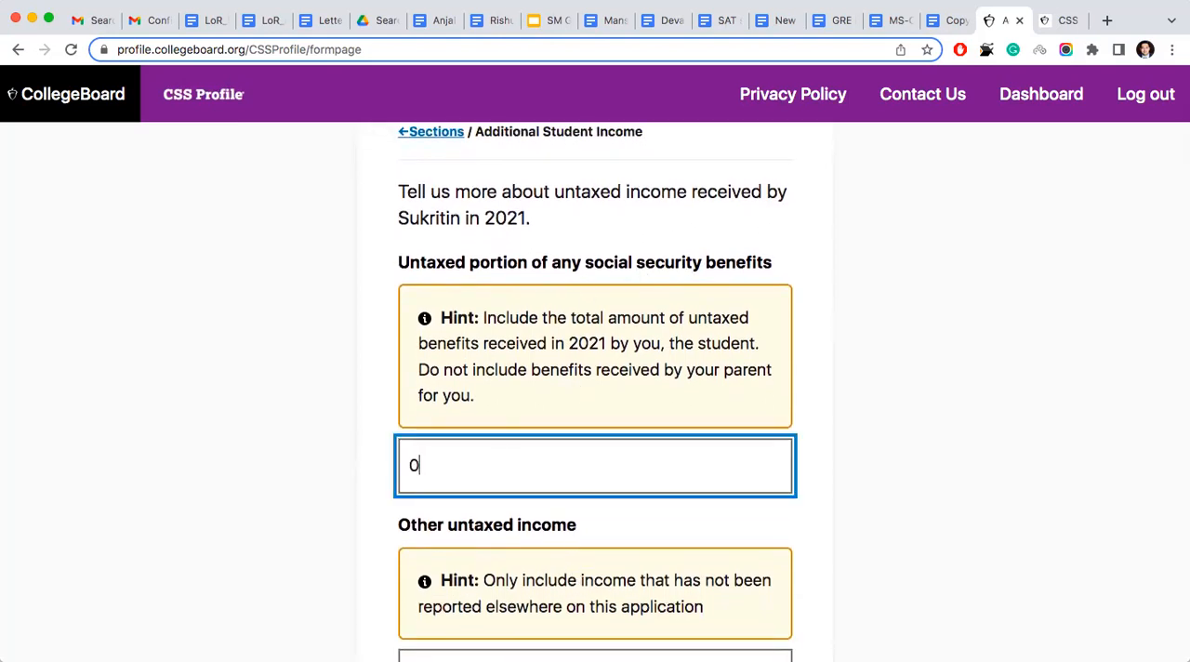
pyautogui.scroll(-5, 502, 470)
pyautogui.click(485, 414)
pyautogui.write('0')
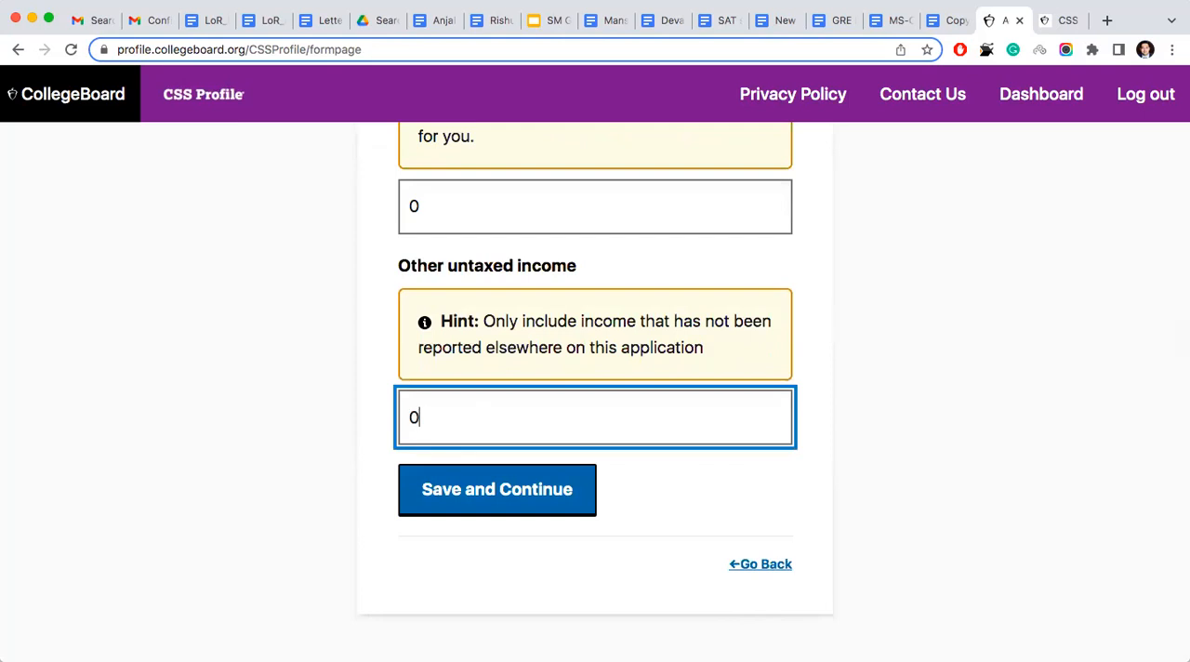
pyautogui.click(474, 484)
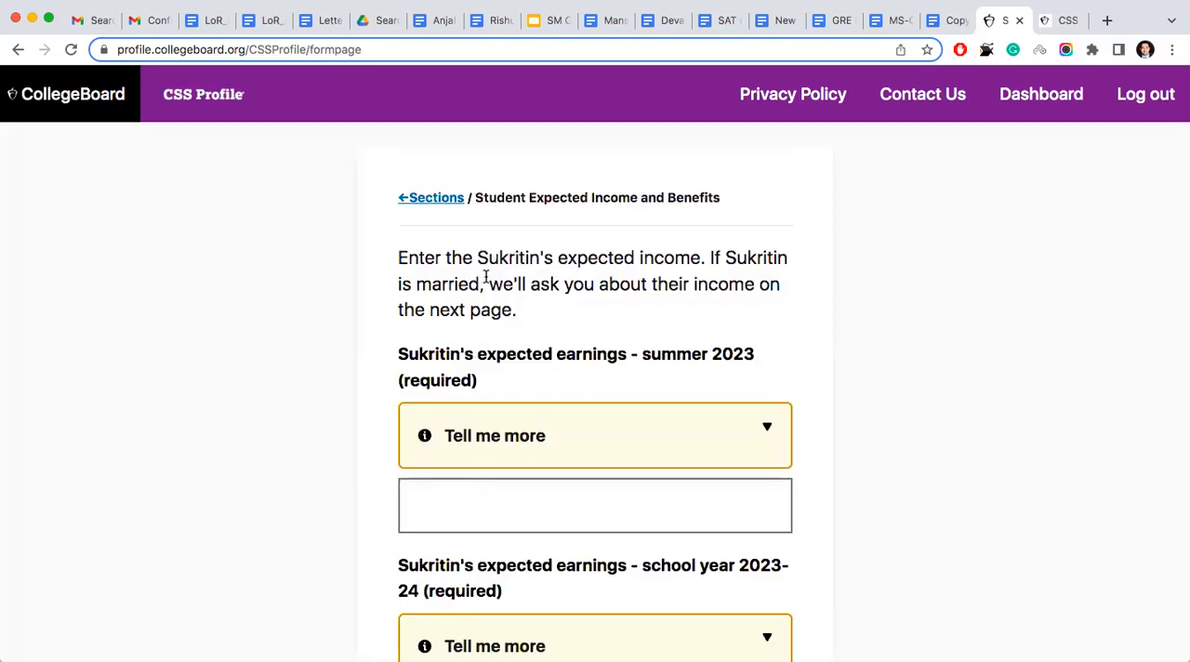
# - Enter 0 for the student's expected earnings for both summer 2023 and school year 2023-24
pyautogui.scroll(-1, 549, 428)
pyautogui.click(523, 446)
pyautogui.write('0')
pyautogui.scroll(-3, 522, 446)
pyautogui.click(520, 403)
pyautogui.write('0')
# - Enter 0 for the student's expected other taxed income for both summer 2023 and school year 2023-24
pyautogui.scroll(-3, 512, 414)
pyautogui.click(502, 419)
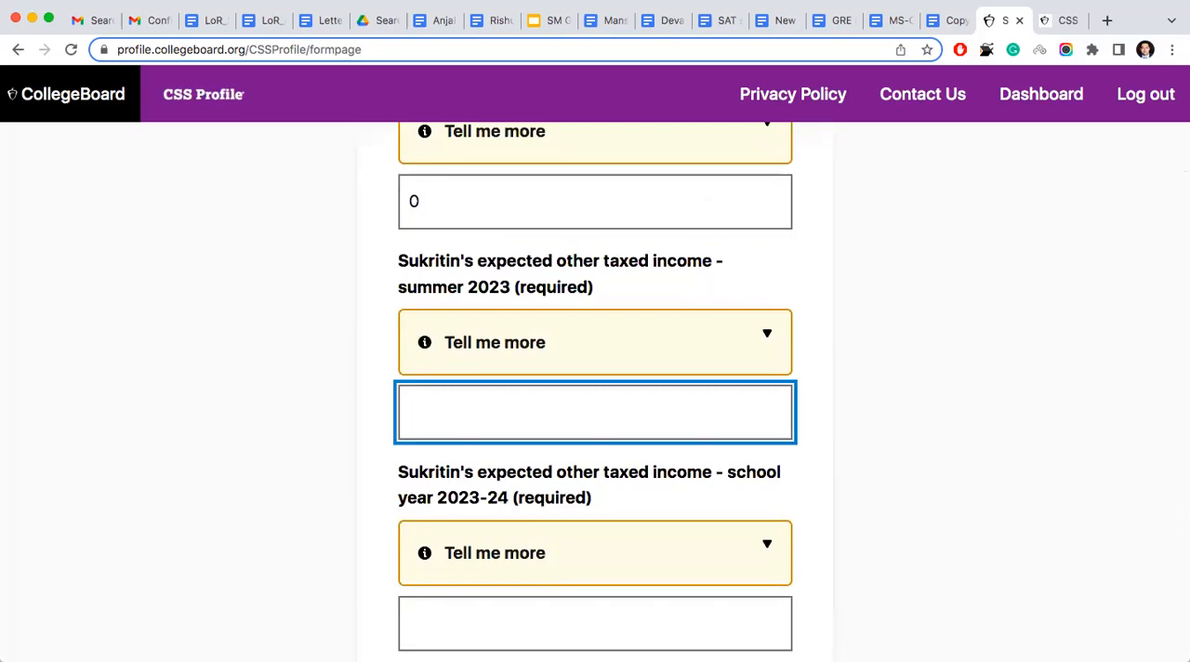
pyautogui.write('0')
pyautogui.scroll(-2, 497, 465)
pyautogui.click(498, 488)
pyautogui.write('0')
# - Enter 0 in the remaining amount fields and save the Student Expected Income and Benefits page
pyautogui.scroll(-3, 497, 477)
pyautogui.click(497, 477)
pyautogui.scroll(1, 497, 477)
pyautogui.write('0')
pyautogui.scroll(-3, 499, 471)
pyautogui.click(497, 477)
pyautogui.write('0')
pyautogui.click(498, 554)
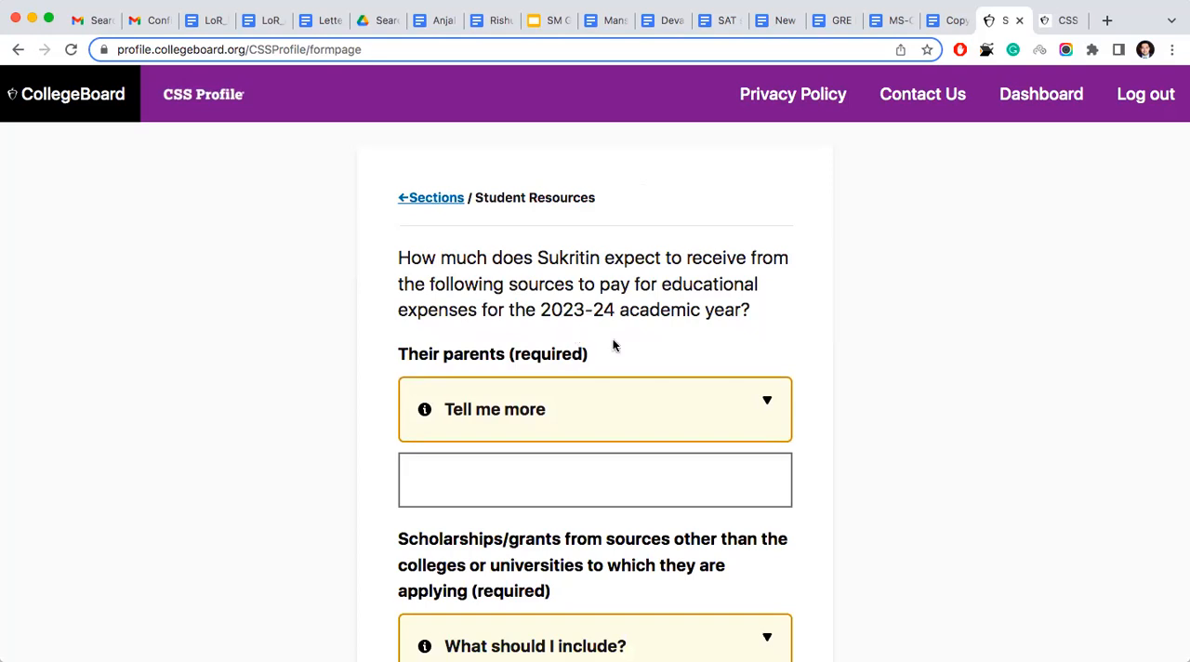
# - Read the guidance on the parents' contribution for 2023-24 educational expenses, and enter 1000000 as the expected amount from the parents
pyautogui.click(670, 409)
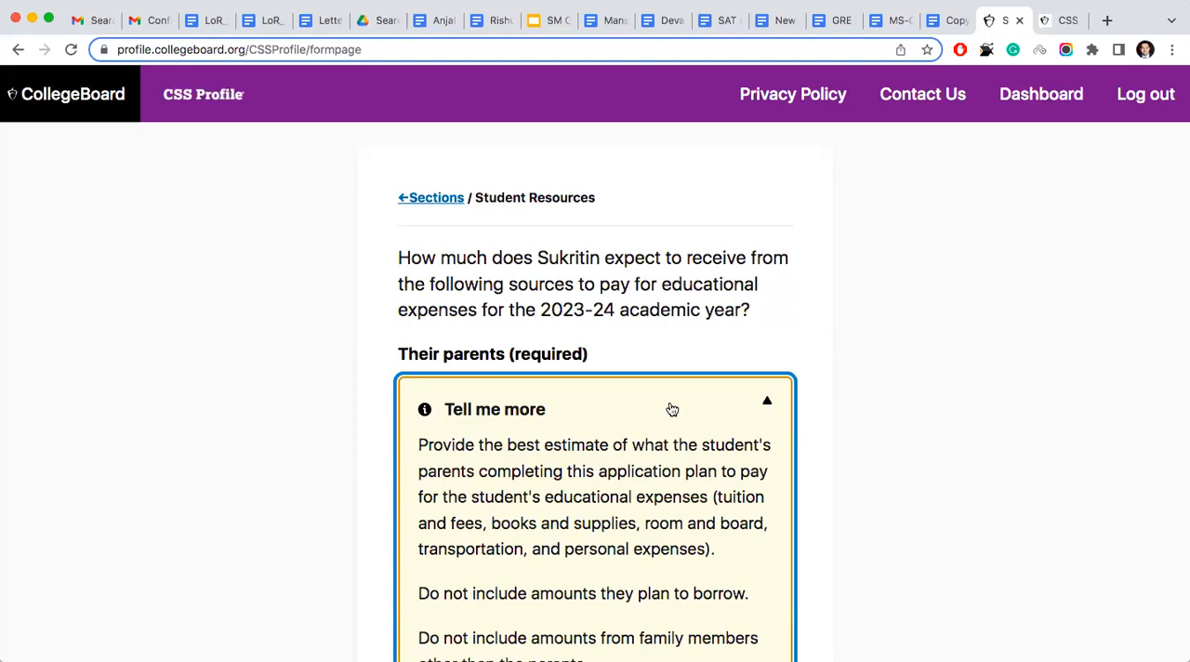
pyautogui.scroll(-2, 565, 459)
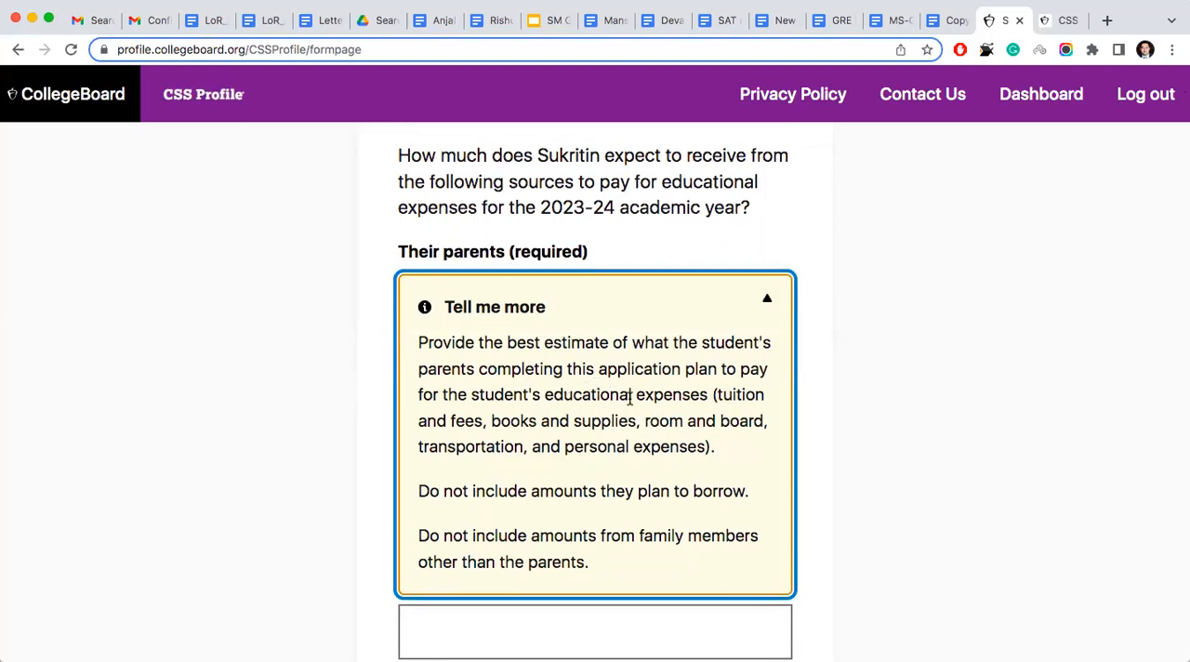
pyautogui.click(301, 376)
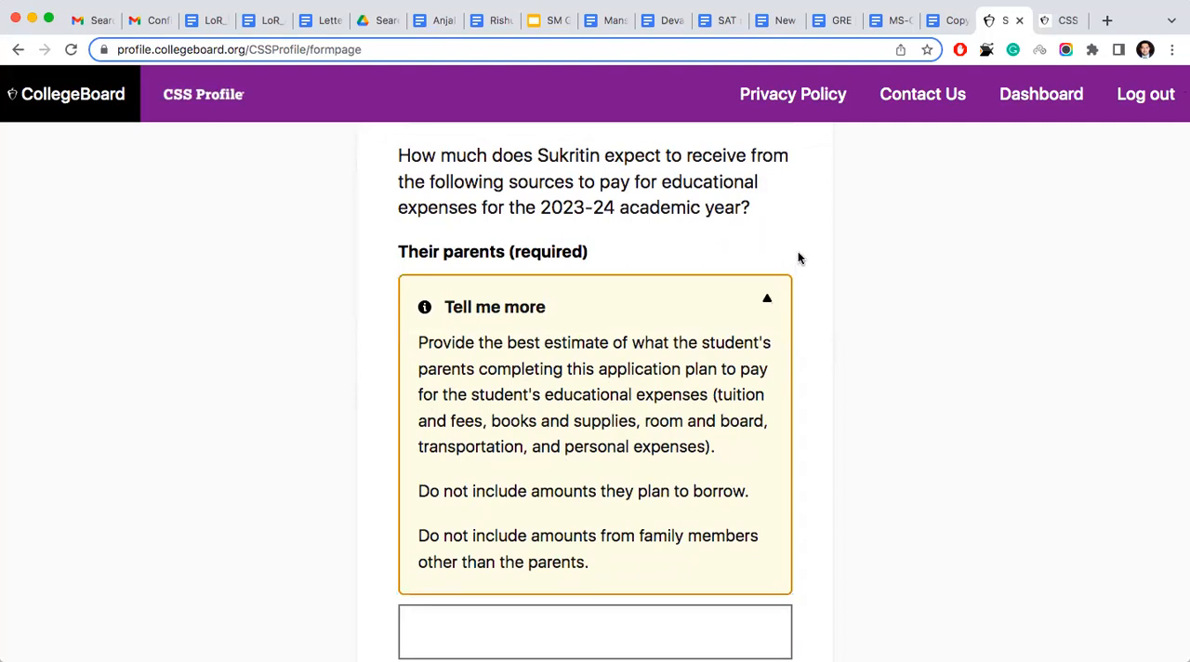
pyautogui.click(769, 298)
pyautogui.click(659, 380)
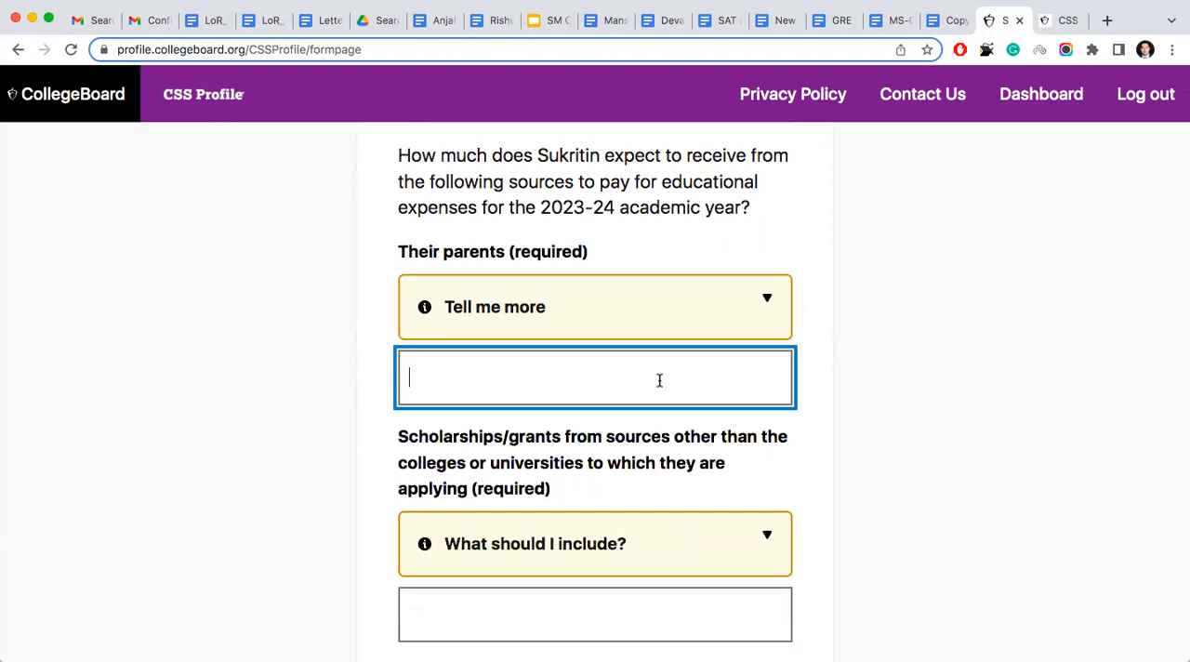
pyautogui.write('10000')
pyautogui.write('00')
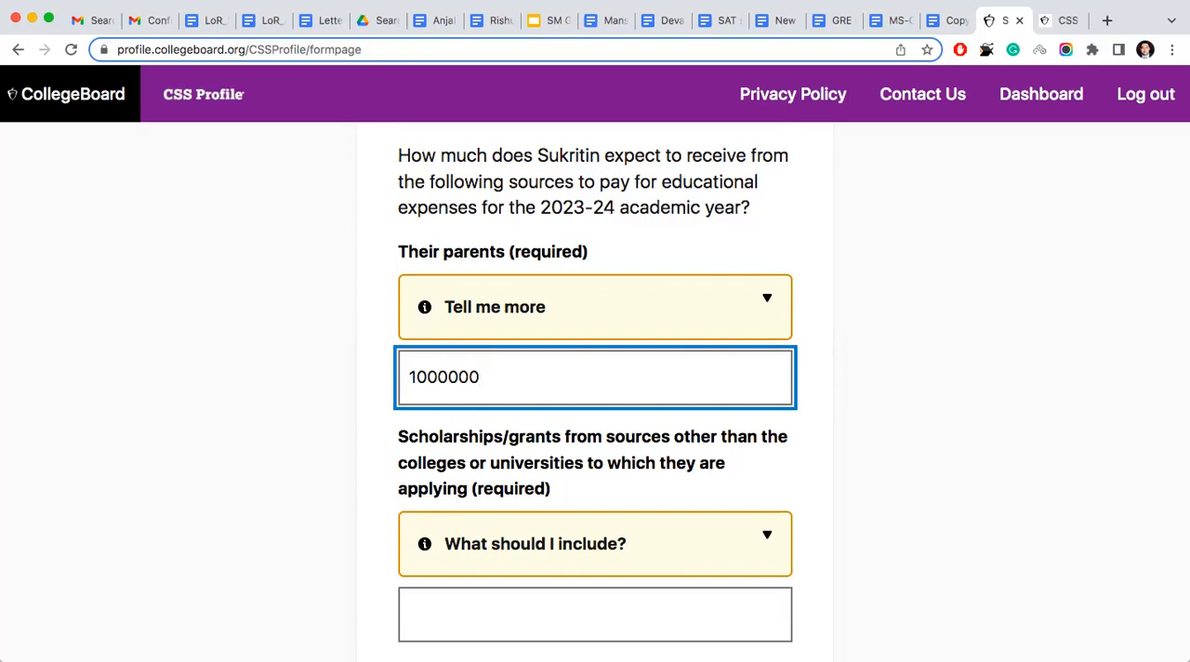
# - Change the expected amount from the parents to 25000
pyautogui.press('BackSpace')
pyautogui.press('BackSpace')
pyautogui.press('BackSpace')
pyautogui.press('BackSpace')
pyautogui.press('BackSpace')
pyautogui.press('BackSpace')
pyautogui.press('BackSpace')
pyautogui.write('25000')
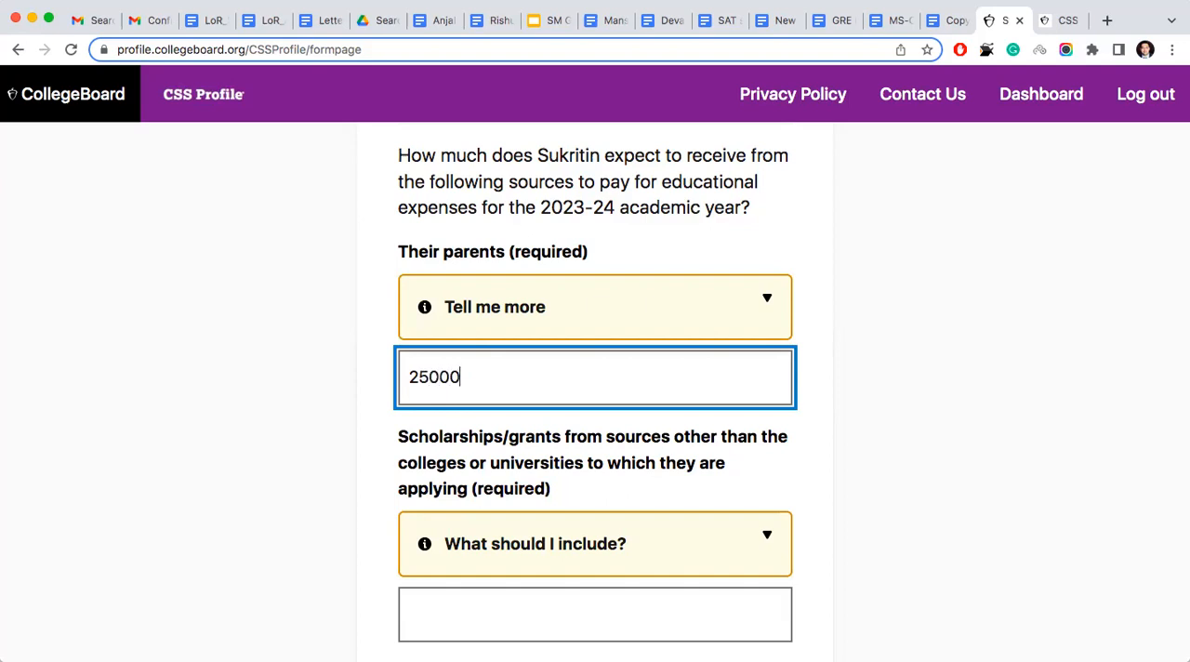
pyautogui.write('00')
# - Set the expected amount from the parents back to 1000000
pyautogui.press('BackSpace')
pyautogui.press('BackSpace')
pyautogui.press('BackSpace')
pyautogui.press('BackSpace')
pyautogui.press('BackSpace')
pyautogui.press('BackSpace')
pyautogui.press('BackSpace')
pyautogui.write('1000000')
# - Enter 0 for scholarships and grants from sources other than the colleges or universities being applied to
pyautogui.scroll(-2, 595, 391)
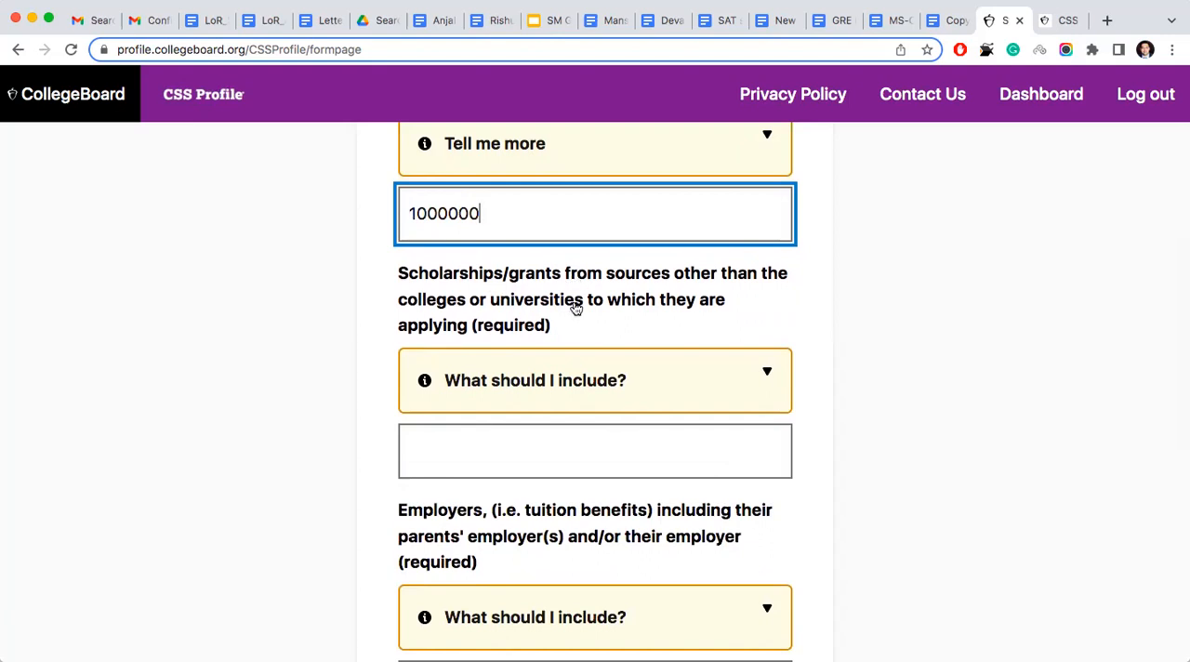
pyautogui.click(574, 448)
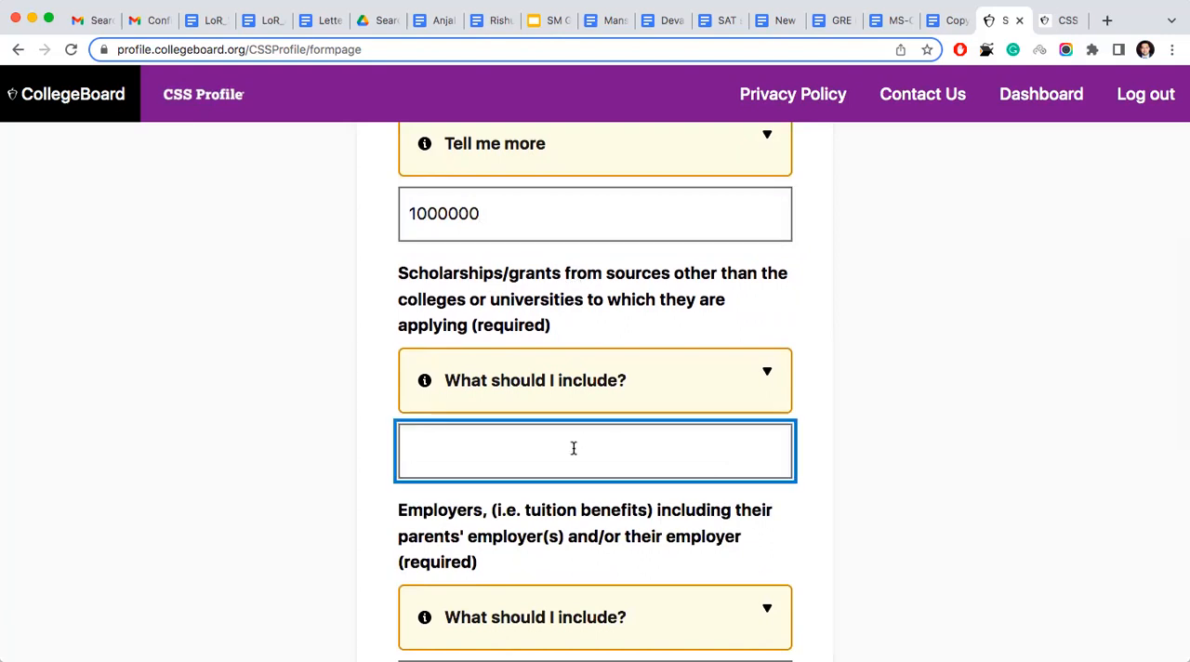
pyautogui.write('0')
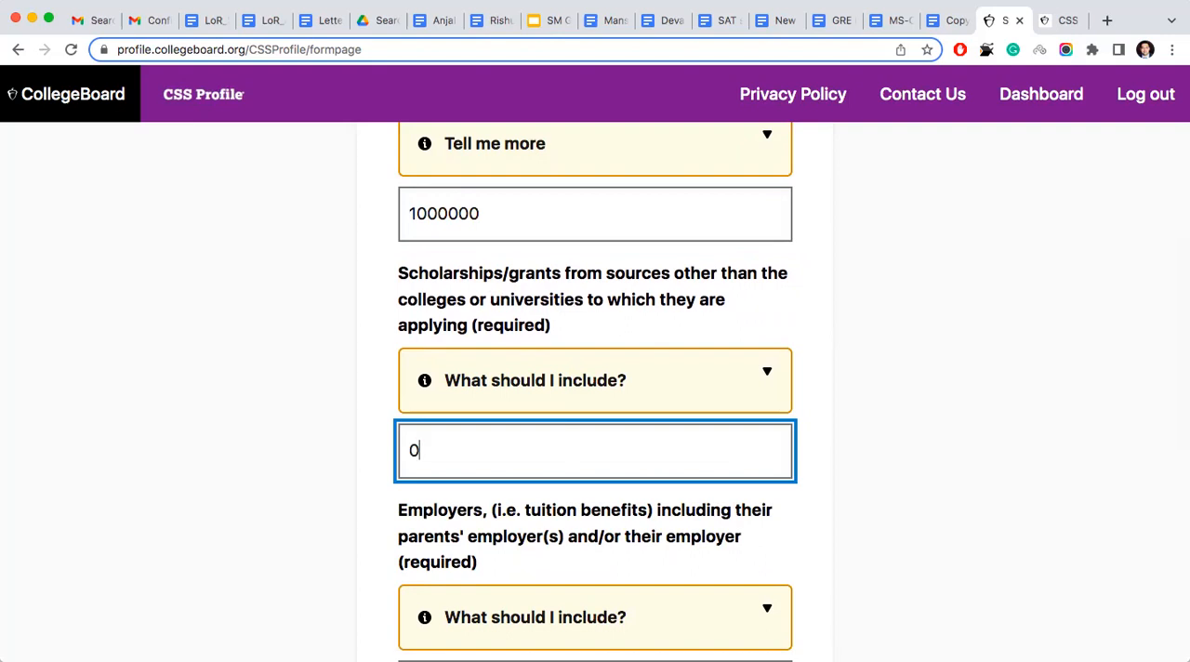
# - Review the parent and scholarship amounts and the remaining funding-source questions on the Student Resources page
pyautogui.scroll(-5, 538, 338)
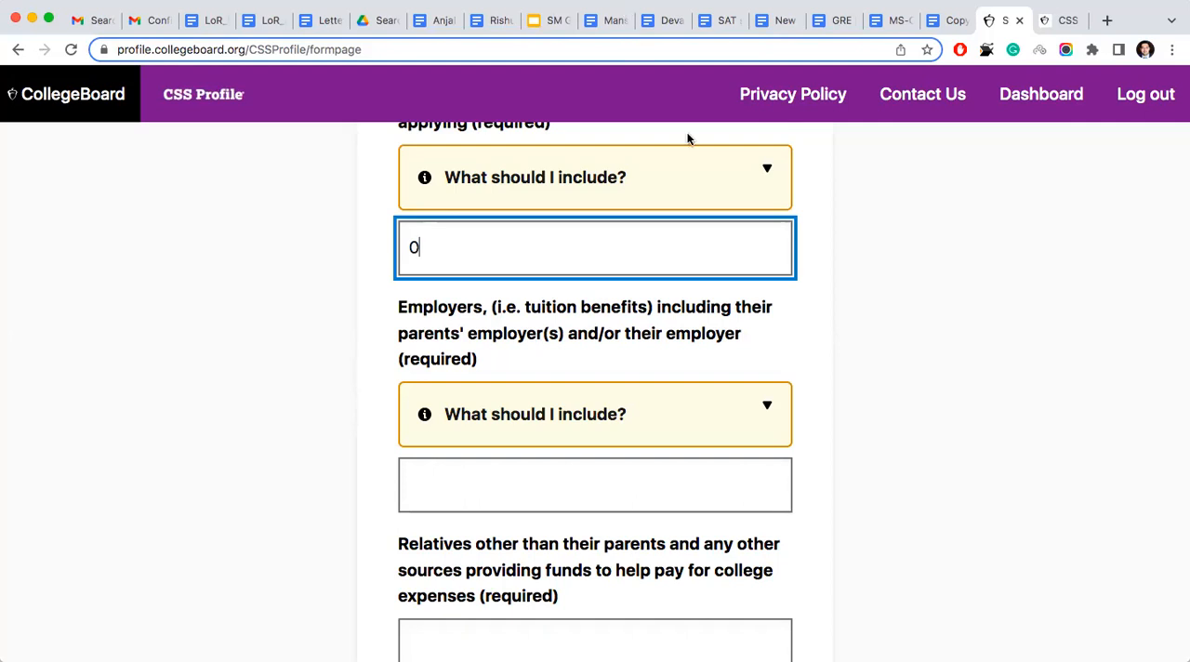
pyautogui.scroll(3, 249, 321)
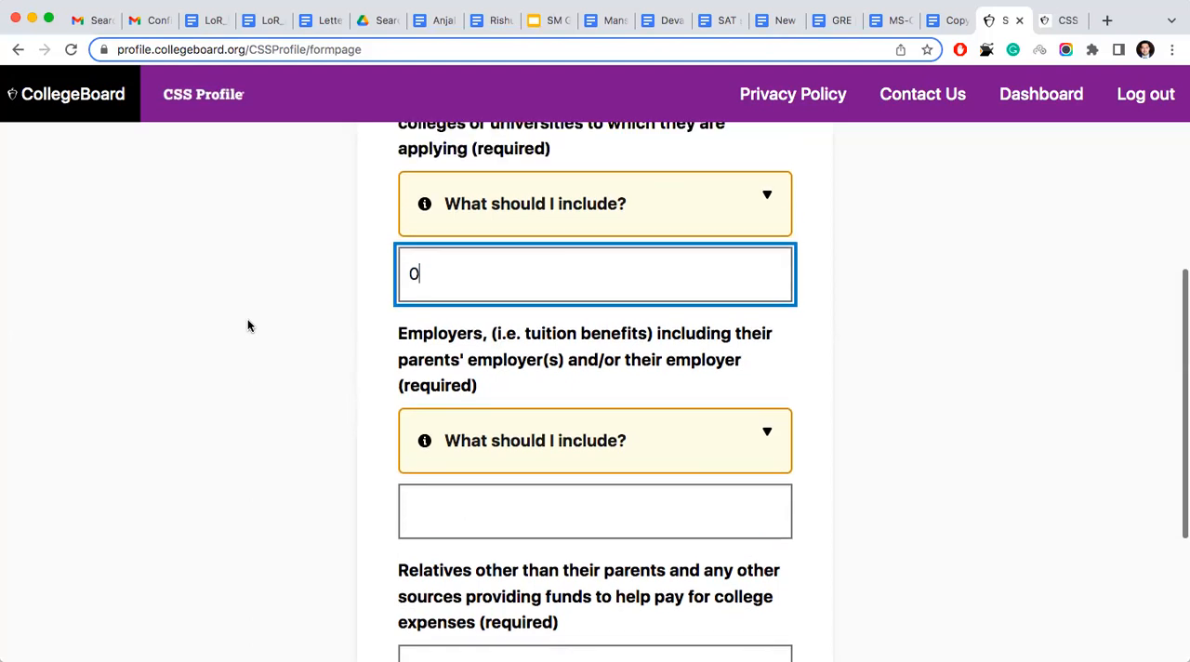
pyautogui.scroll(3, 248, 325)
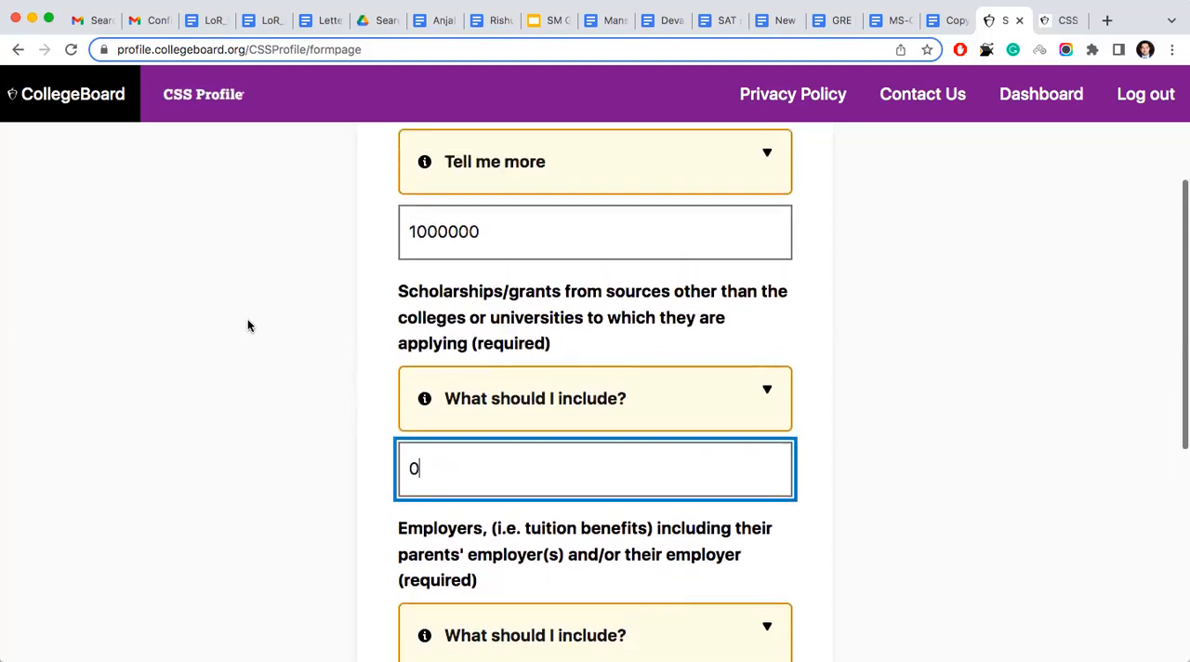
pyautogui.scroll(1, 247, 326)
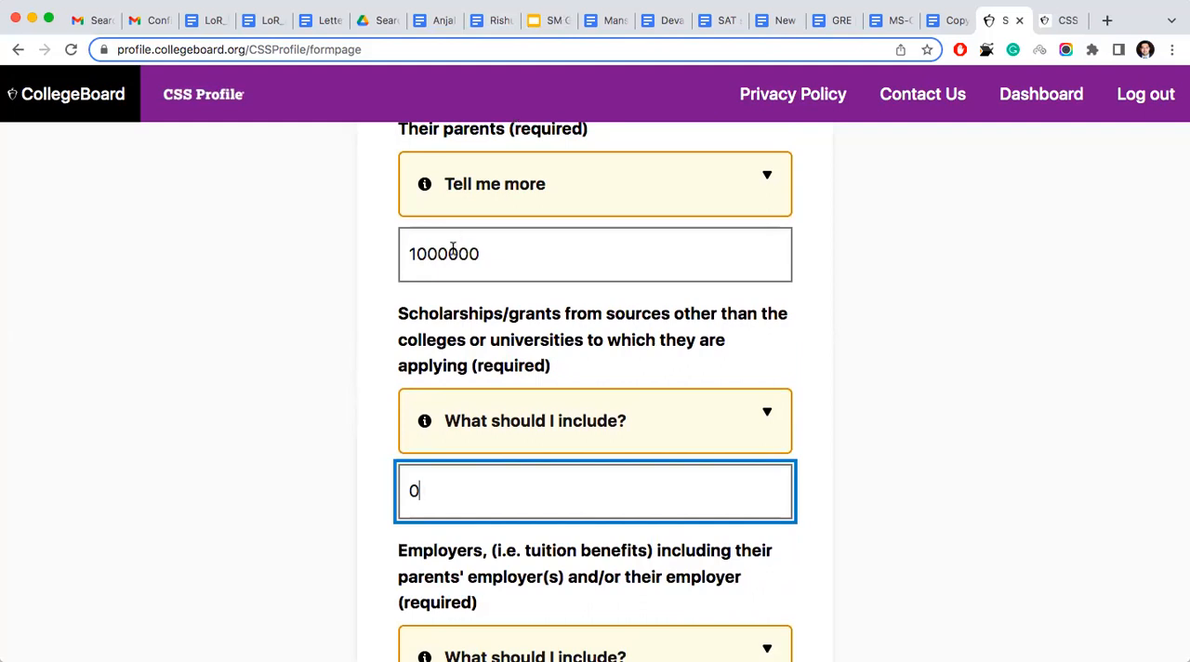
pyautogui.scroll(1, 484, 244)
pyautogui.scroll(3, 484, 244)
pyautogui.scroll(-3, 484, 245)
pyautogui.scroll(-6, 484, 245)
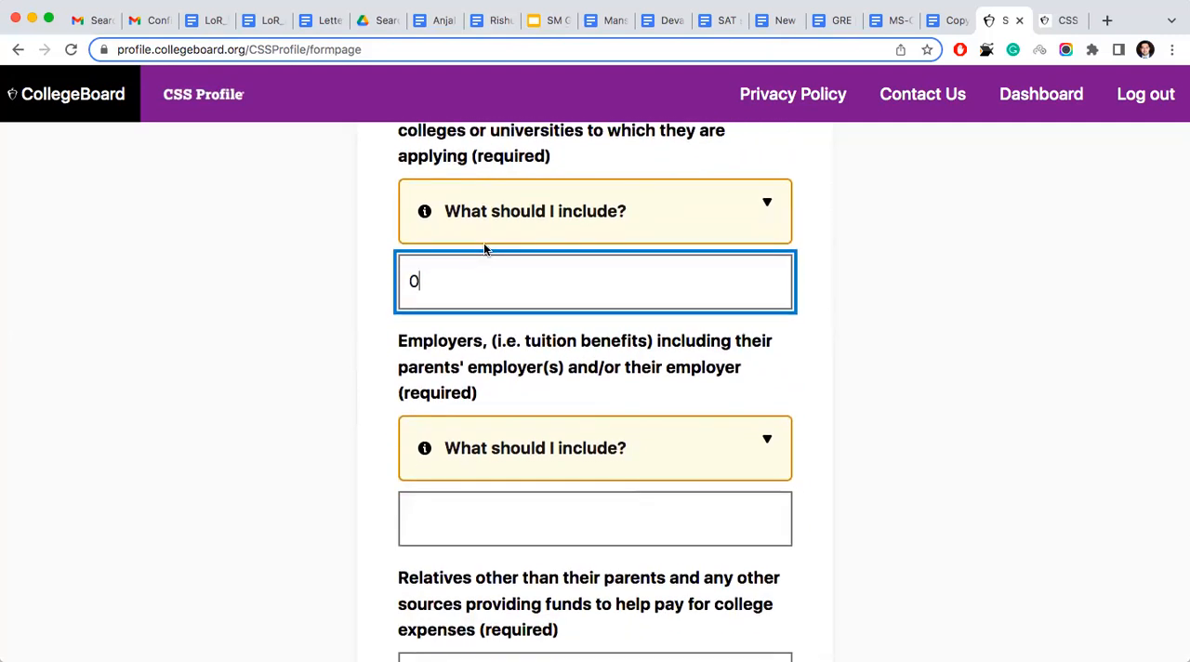
pyautogui.scroll(-3, 329, 367)
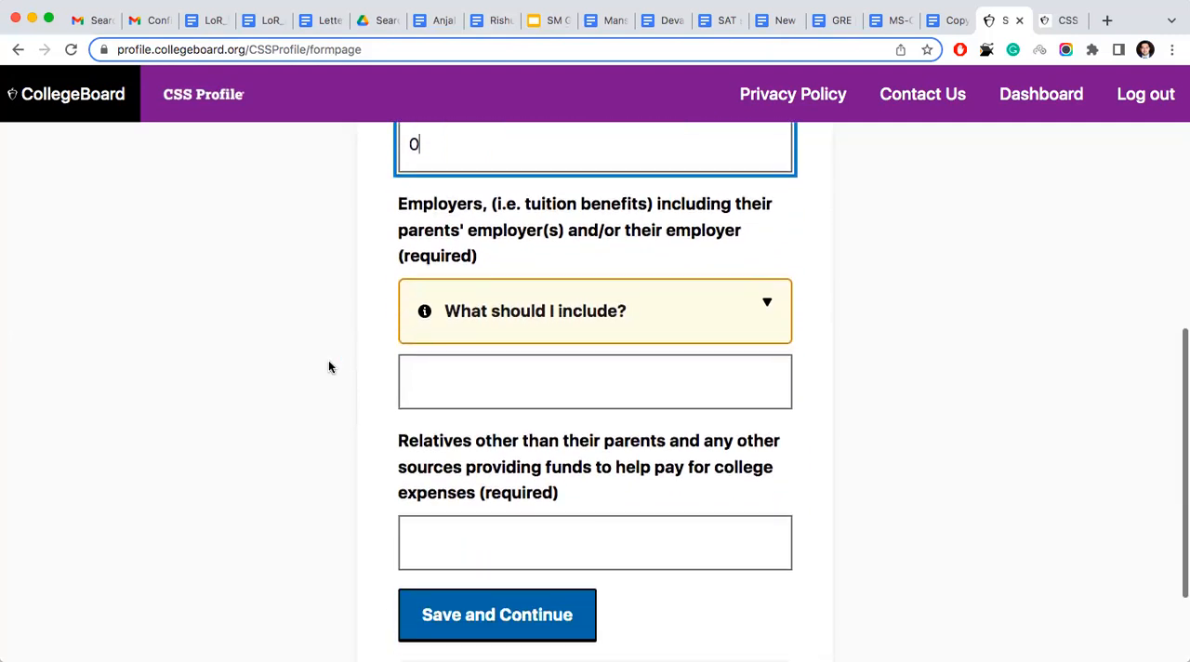
# - Enter 0 for employer tuition benefits and 0 for funds from relatives and other sources, and save the Student Resources page
pyautogui.click(499, 371)
pyautogui.write('o')
pyautogui.press('BackSpace')
pyautogui.write('0')
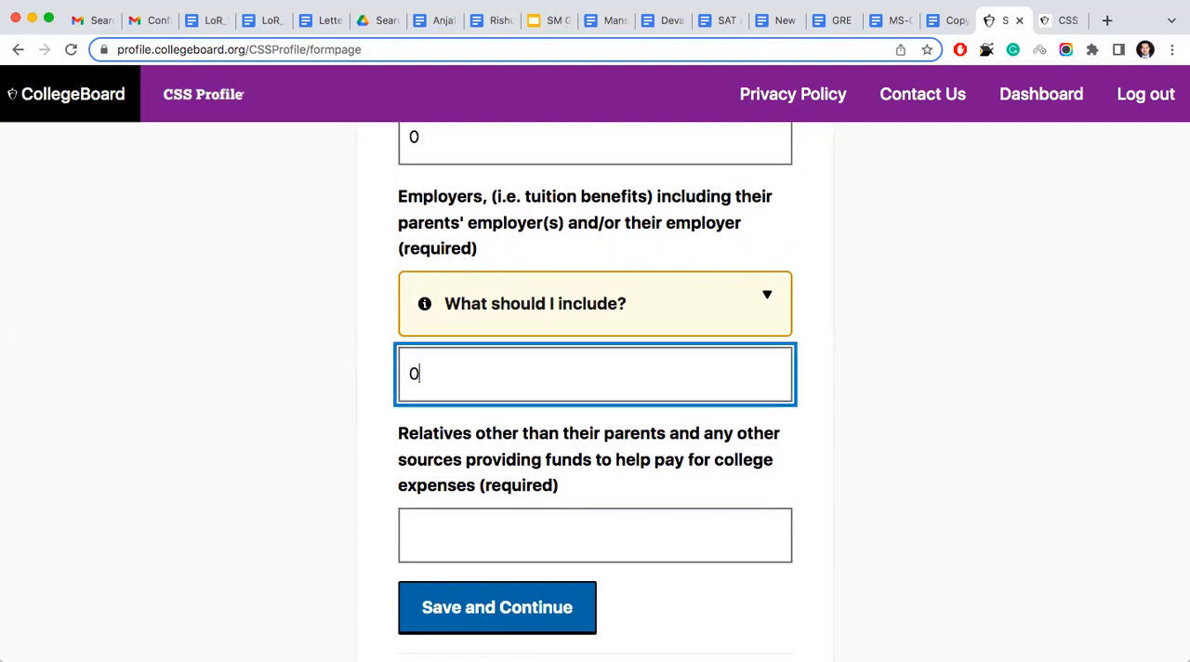
pyautogui.click(483, 527)
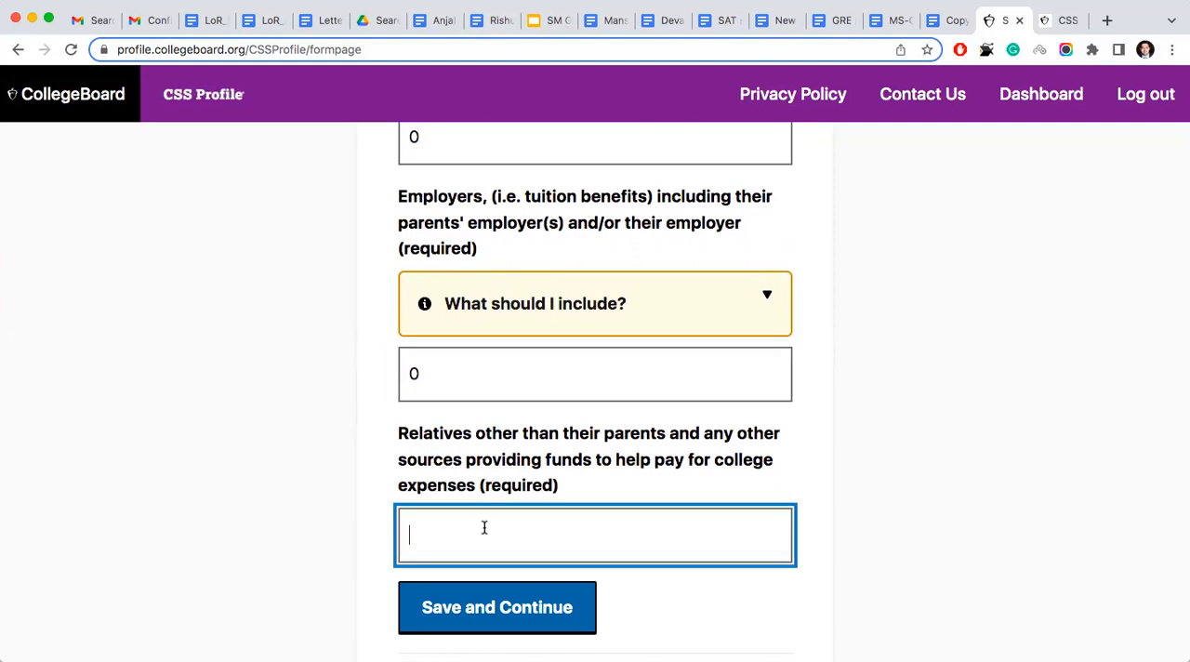
pyautogui.write('0')
pyautogui.click(484, 602)
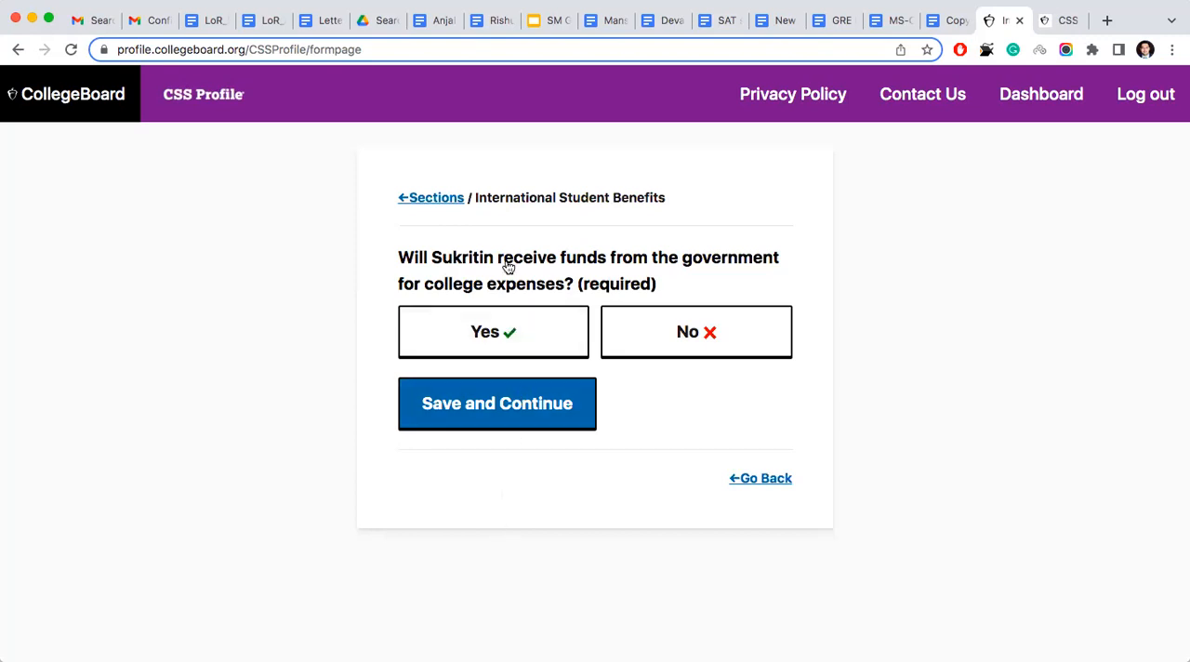
# - Answer No to receiving college funds from the government and from agencies or foundations, saving each answer
pyautogui.click(632, 327)
pyautogui.click(515, 418)
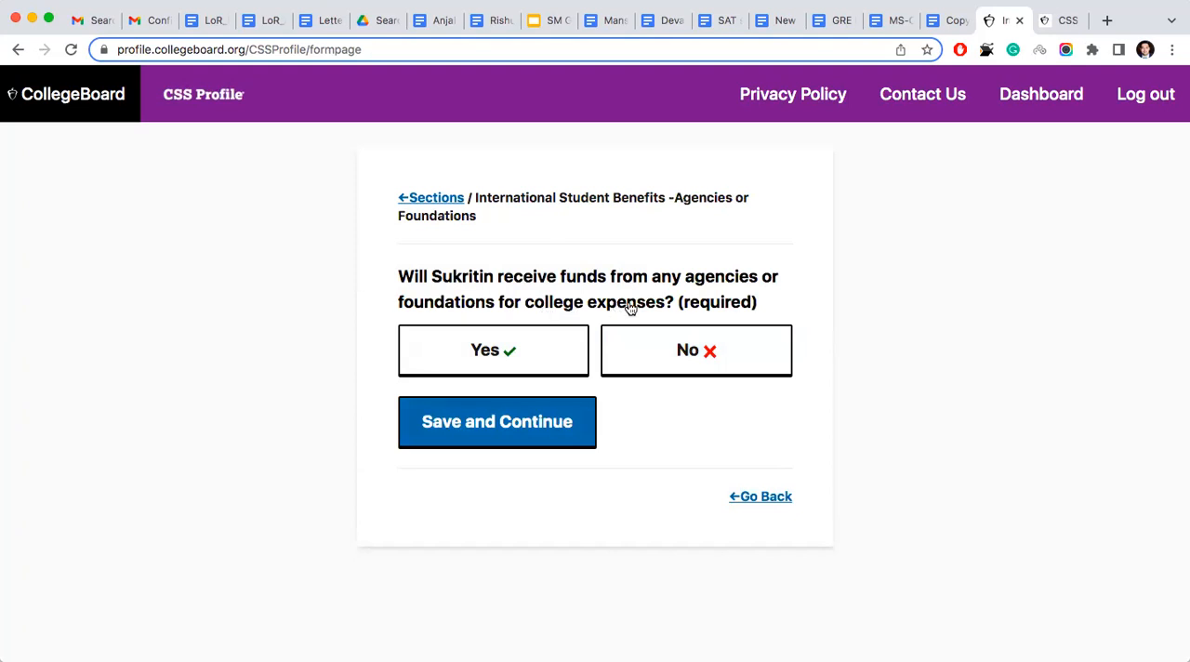
pyautogui.click(649, 362)
pyautogui.click(499, 437)
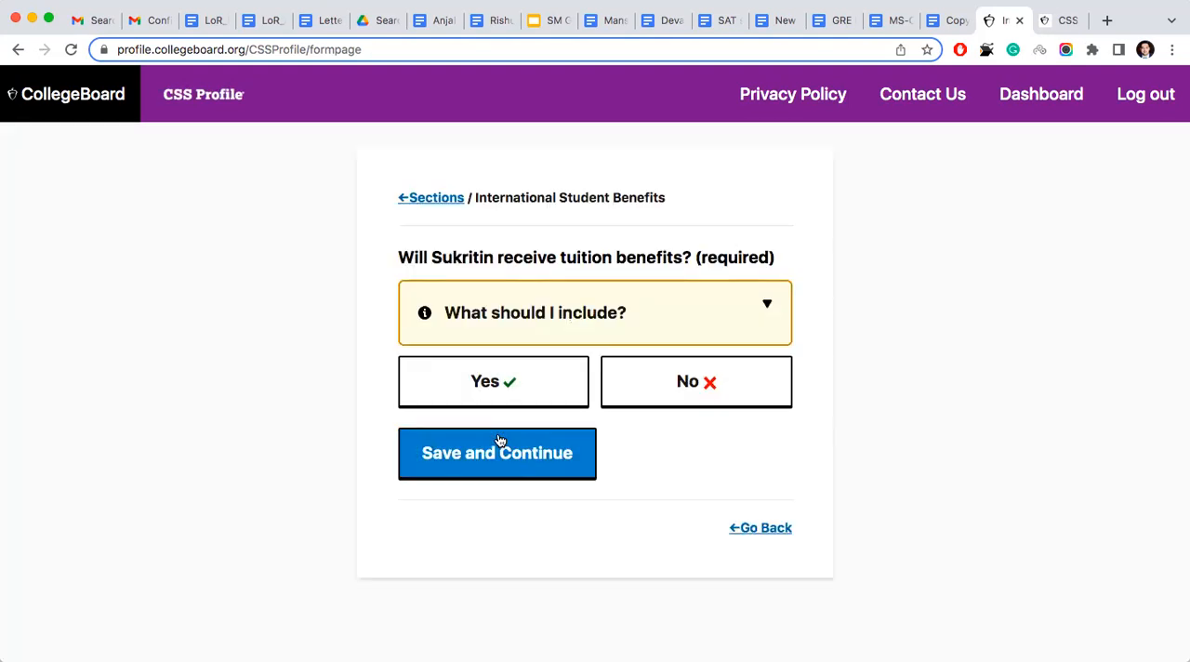
# - Check the guidance on what counts as tuition benefits, answer No to receiving them, and save the answer
pyautogui.click(596, 307)
pyautogui.click(337, 377)
pyautogui.click(768, 306)
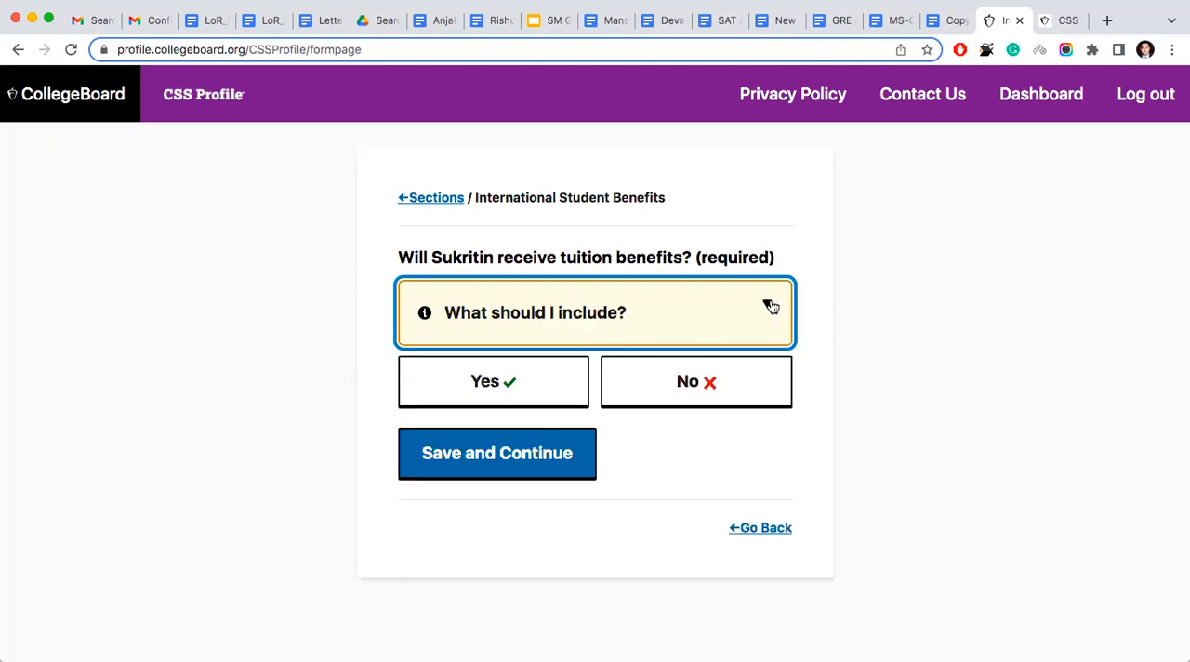
pyautogui.click(686, 384)
pyautogui.click(528, 465)
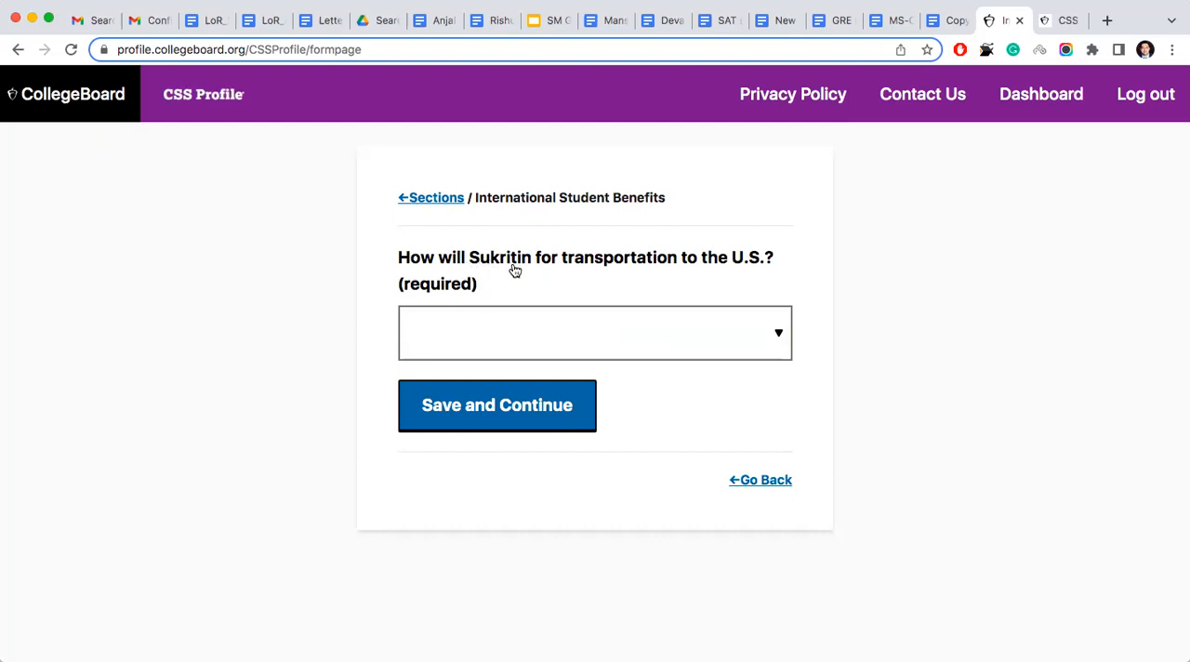
# - Select Parents' income/savings as the way the student will pay for transportation to the U.S., and save the answer
pyautogui.click(606, 348)
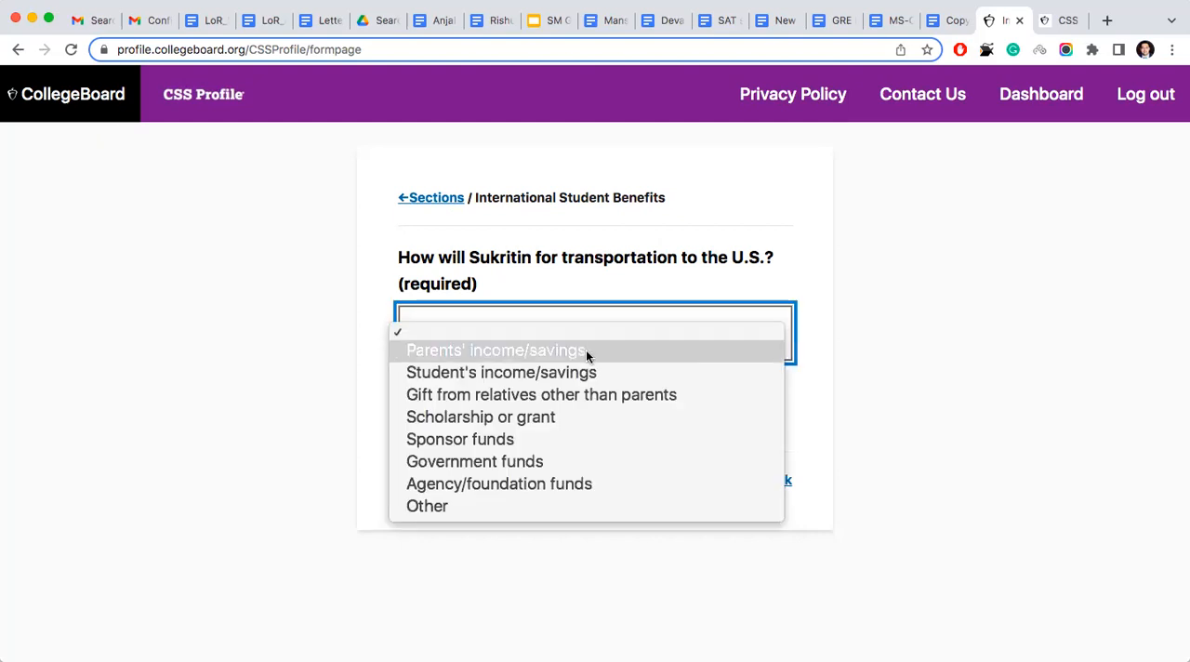
pyautogui.click(586, 351)
pyautogui.click(577, 339)
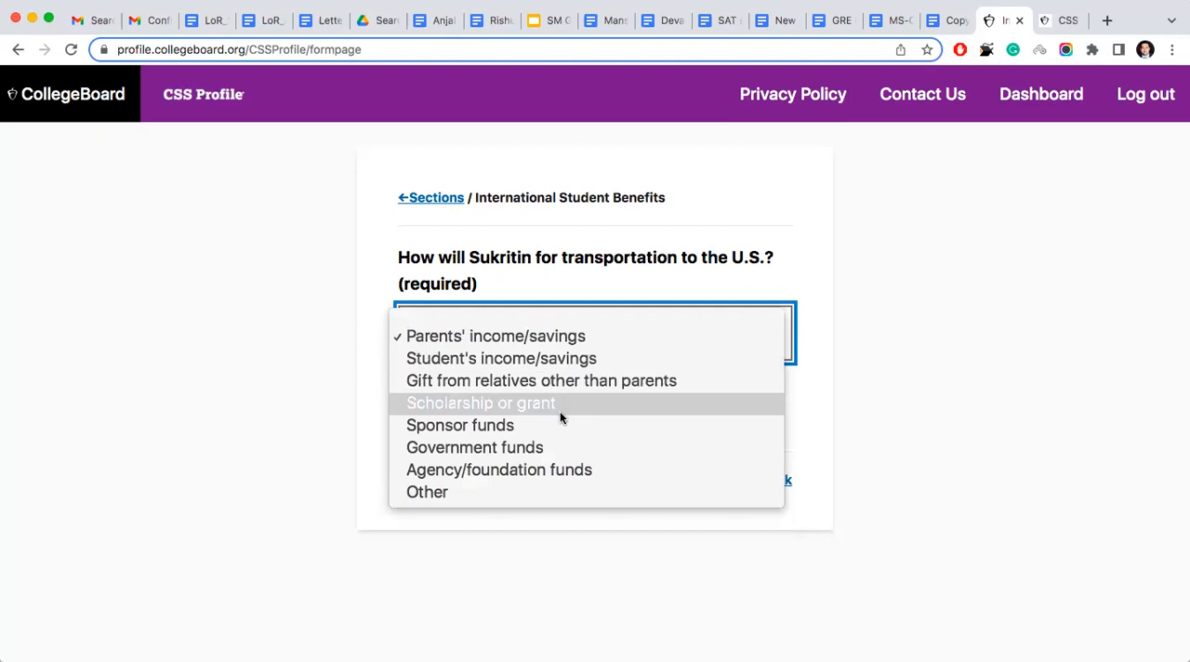
pyautogui.click(343, 425)
pyautogui.click(491, 426)
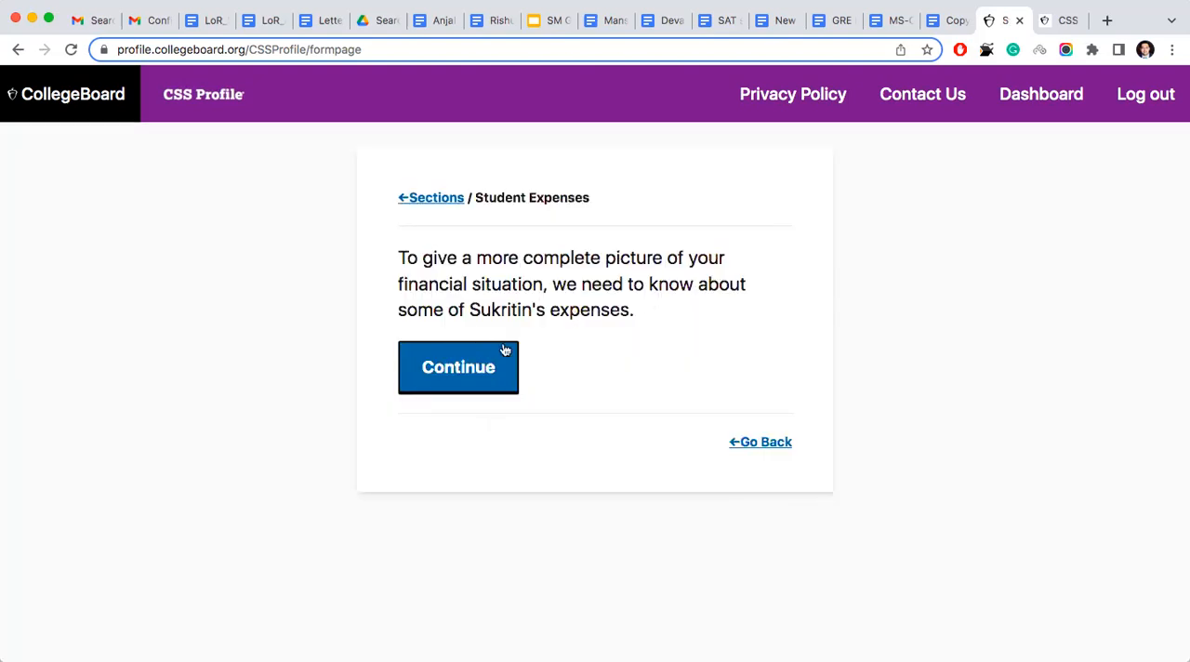
# - In Student Expenses, enter 0 for child support paid and 0 for uninsured medical and dental expenses in 2021, saving each answer
pyautogui.click(478, 366)
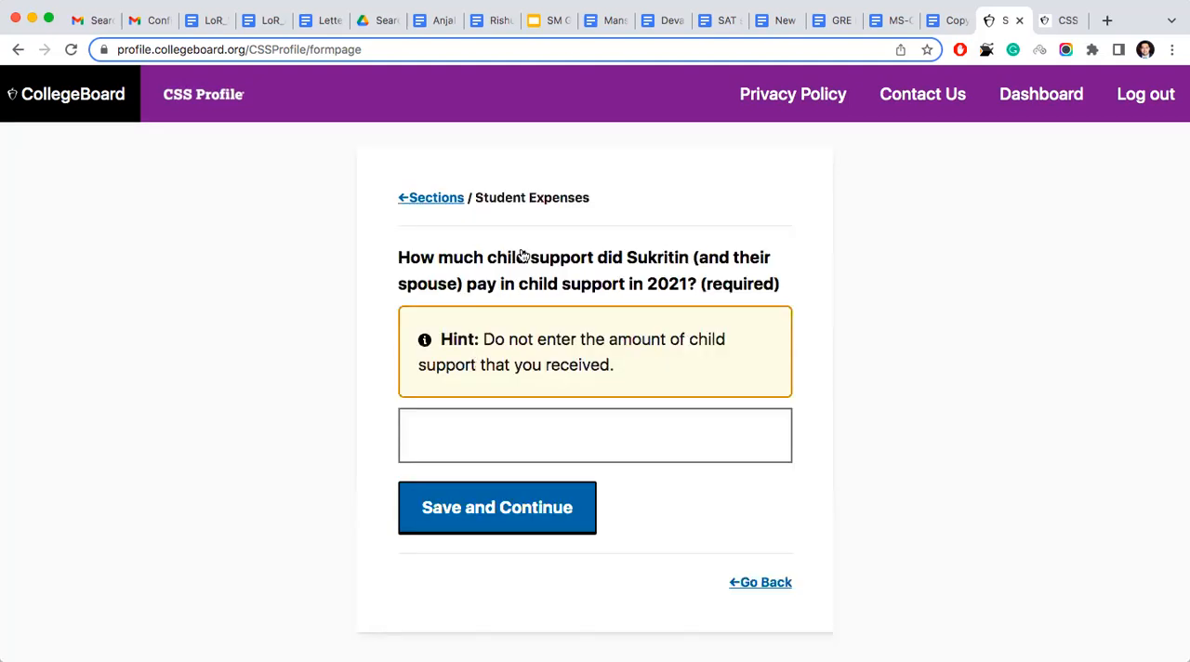
pyautogui.click(600, 442)
pyautogui.write('0')
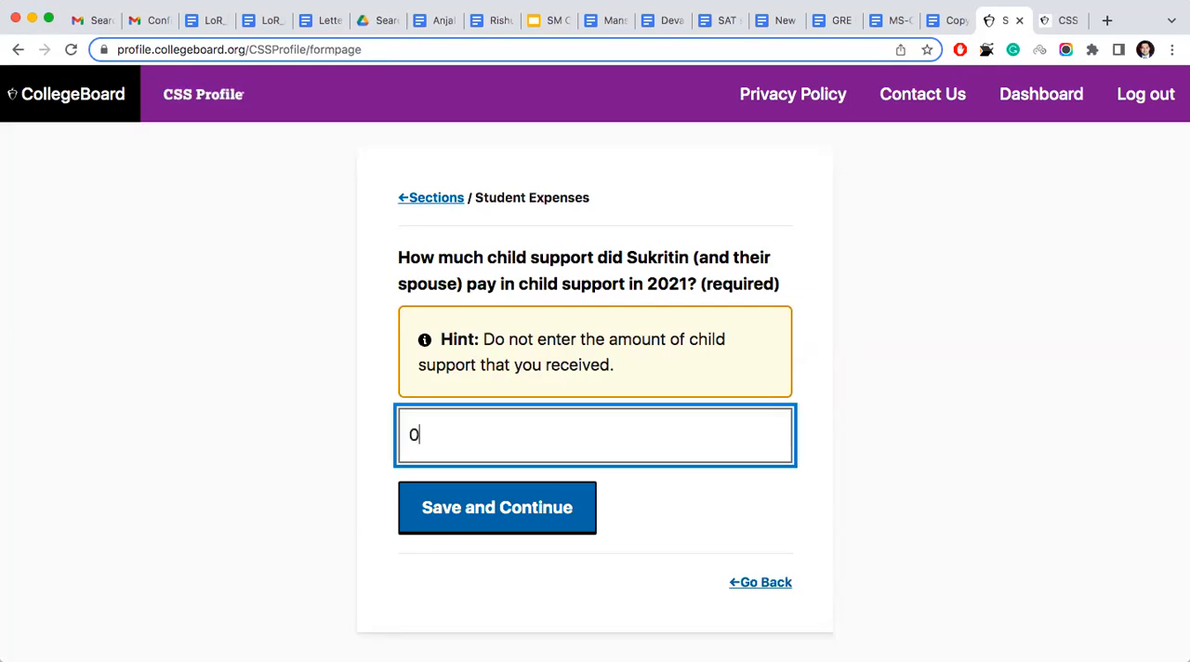
pyautogui.click(559, 518)
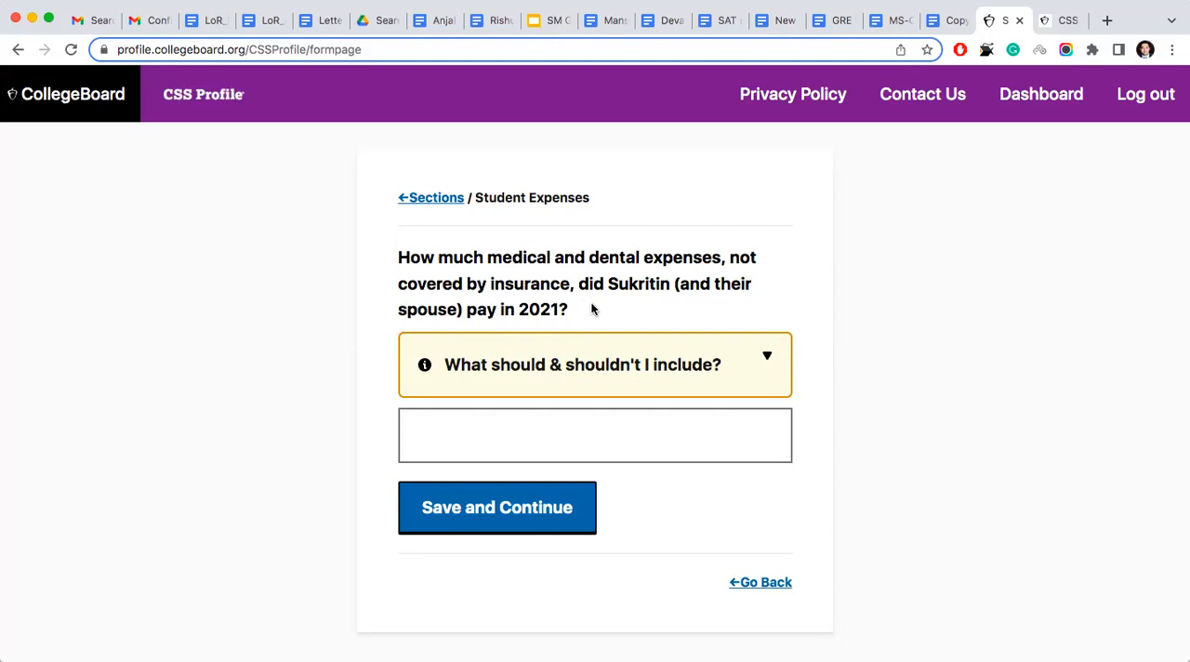
pyautogui.click(558, 439)
pyautogui.write('0')
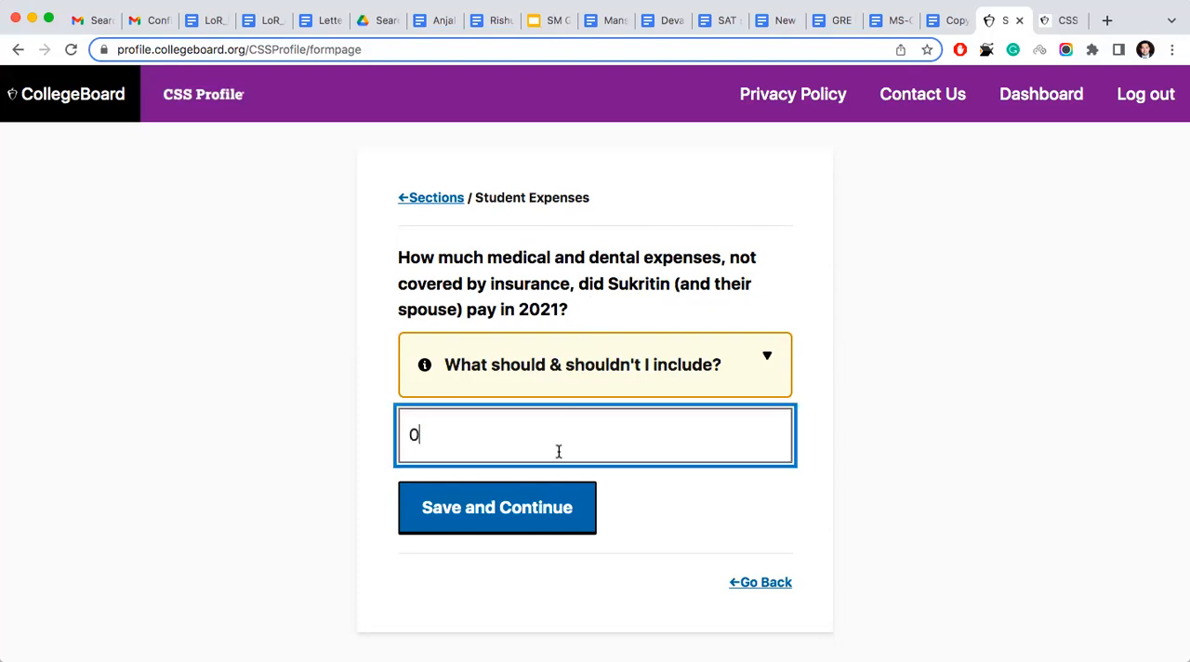
pyautogui.click(551, 525)
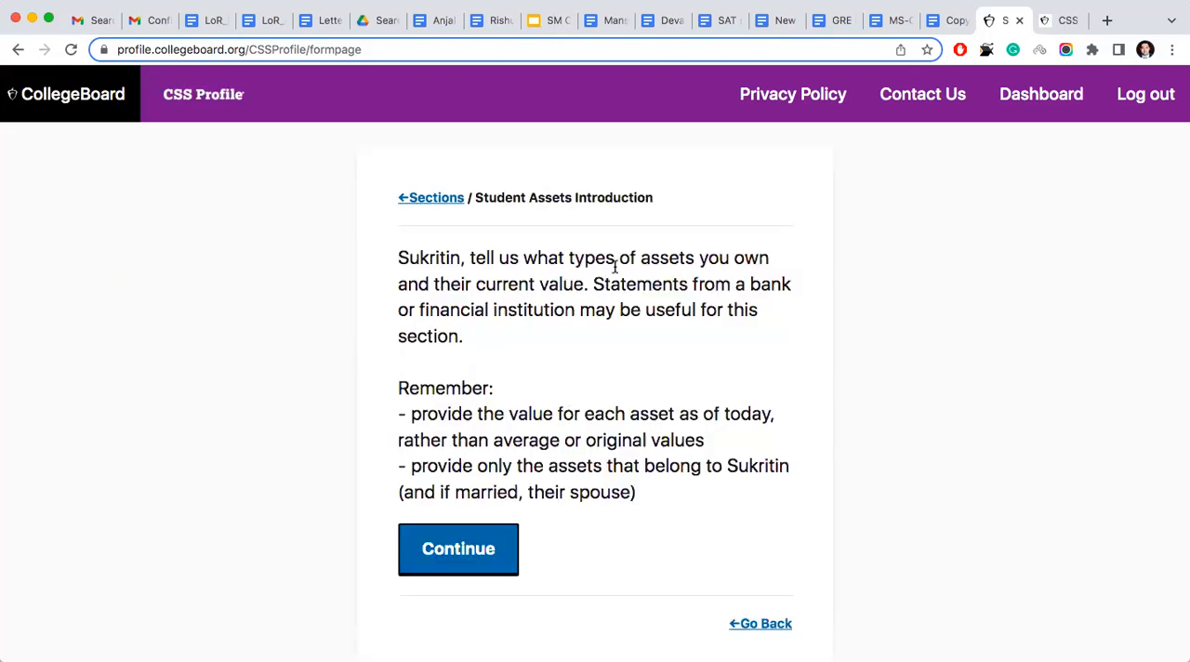
# - Continue past the Student Assets introduction and complete the Student Asset Types page to reach the asset details
pyautogui.click(486, 552)
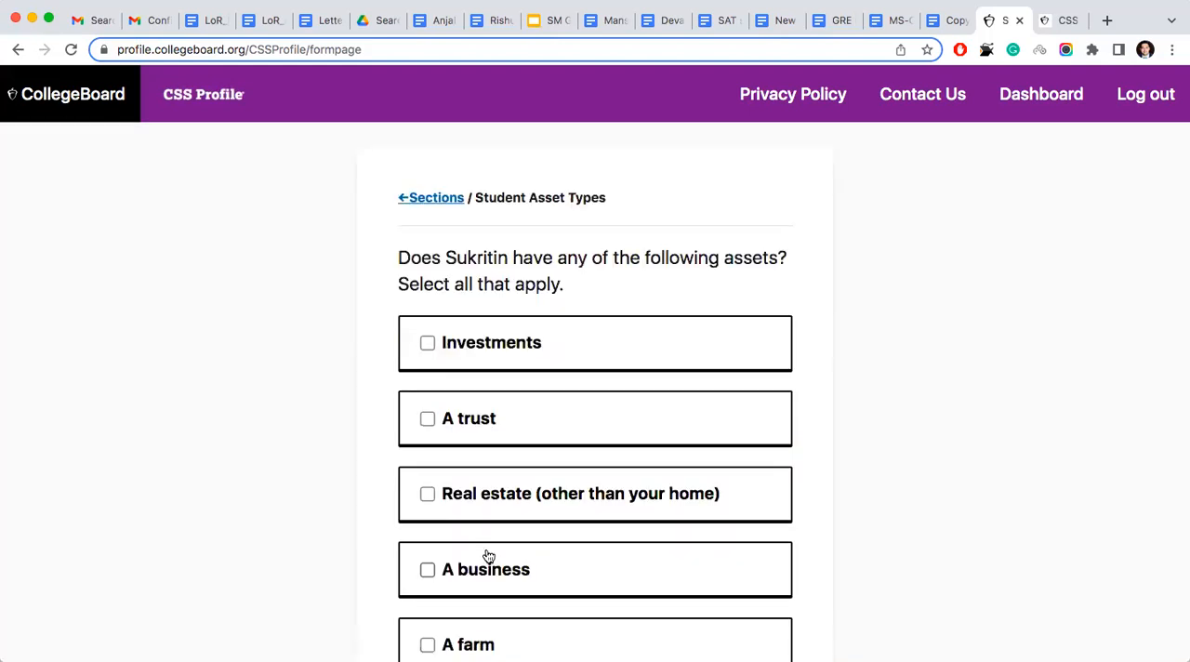
pyautogui.scroll(-3, 489, 556)
pyautogui.click(484, 602)
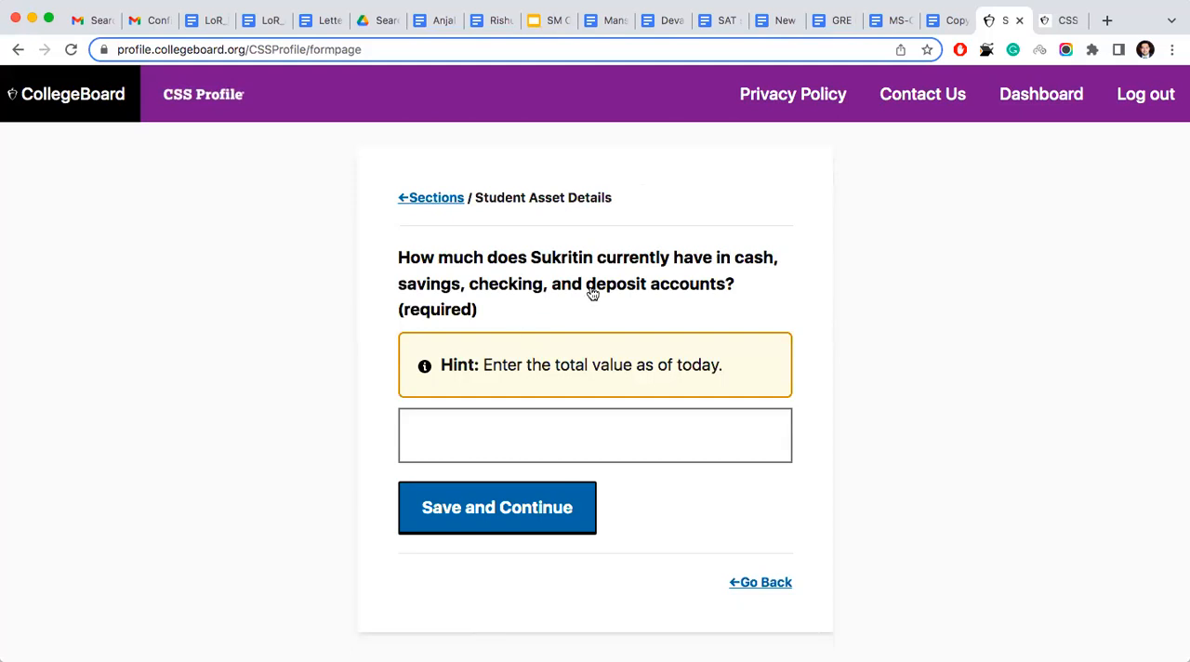
# - Enter 0 for the student's cash, savings, checking and deposit accounts, answer No to owning retirement assets, and save both answers
pyautogui.click(553, 429)
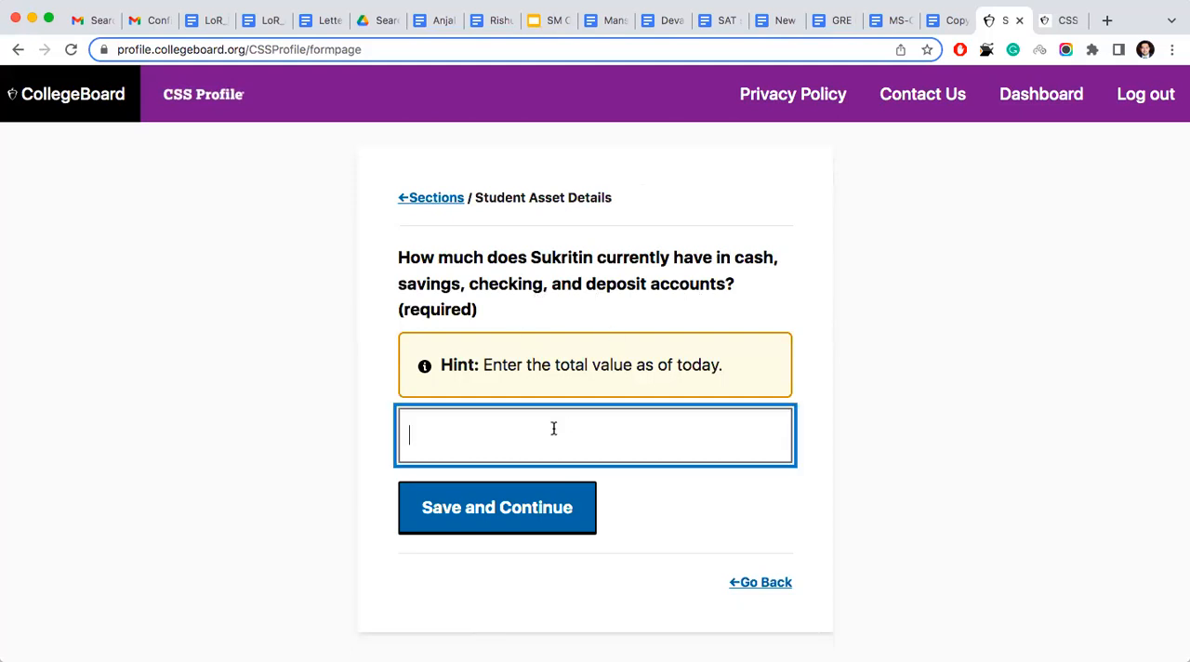
pyautogui.write('0')
pyautogui.click(536, 502)
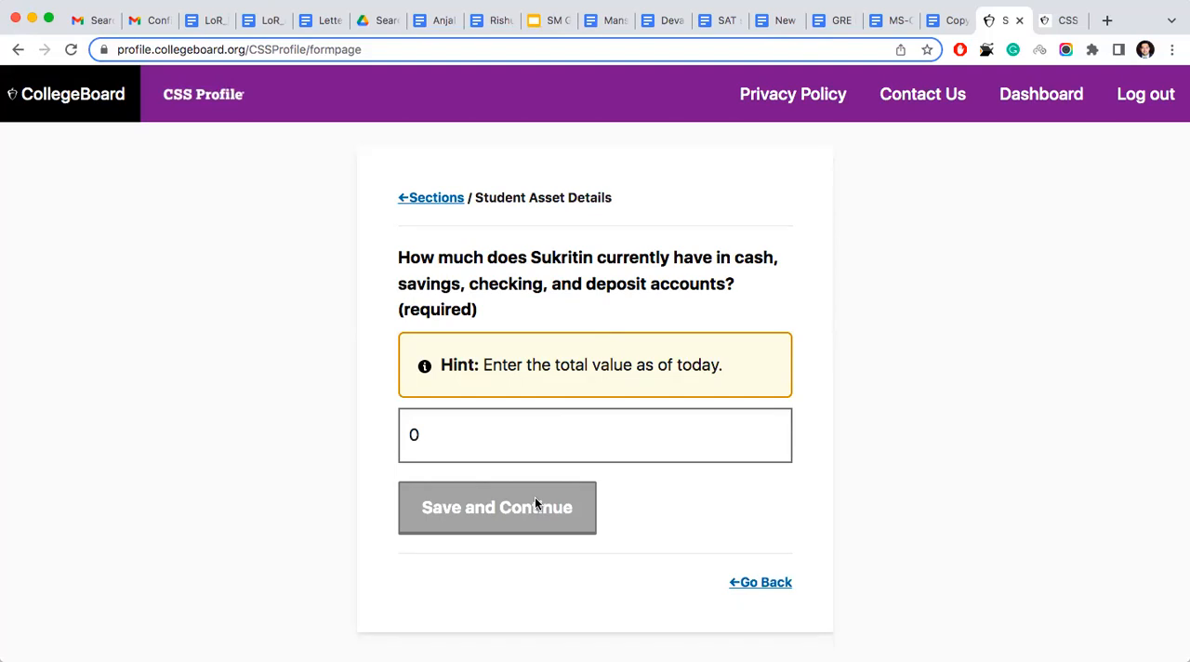
pyautogui.click(534, 504)
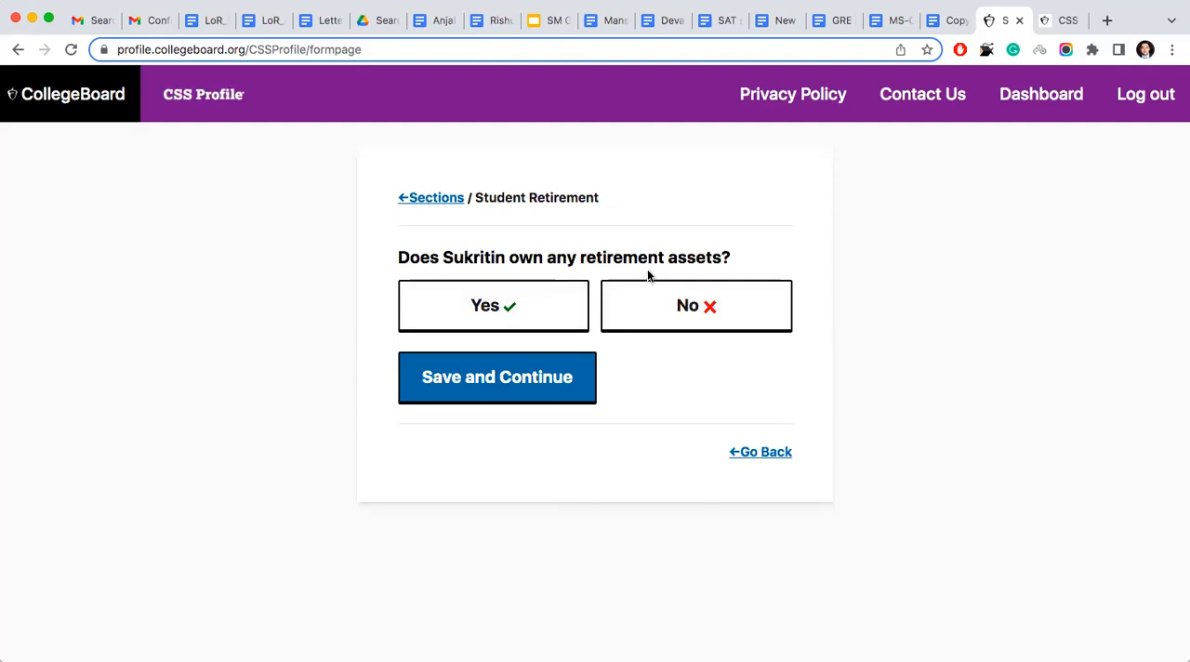
pyautogui.click(653, 316)
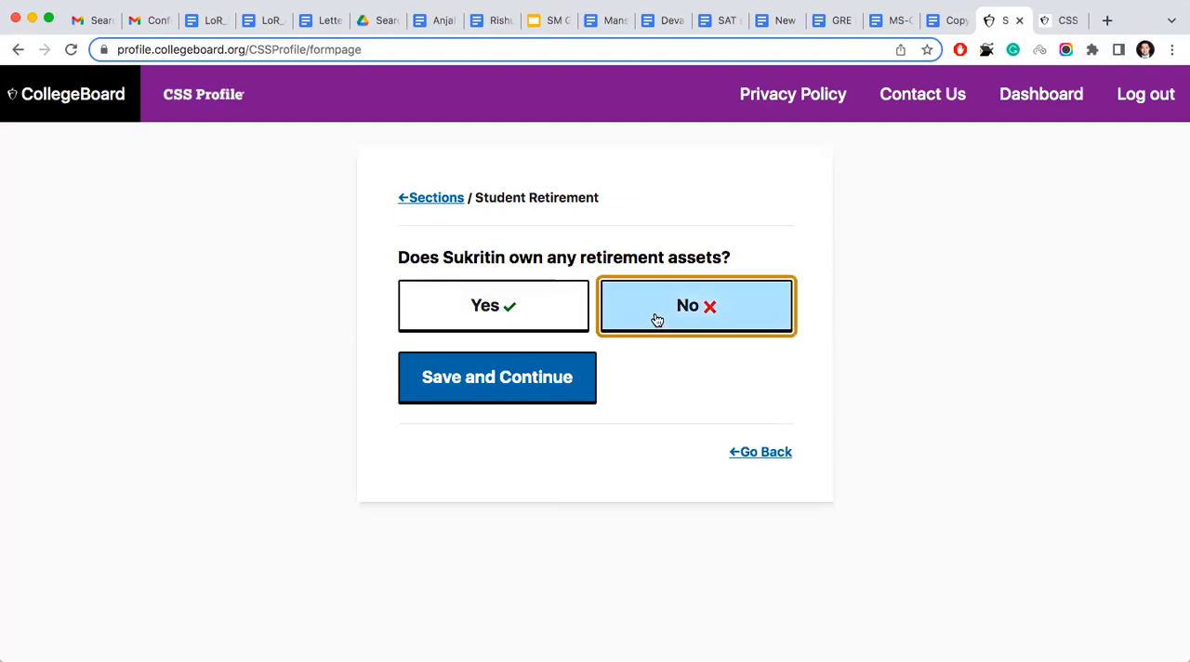
pyautogui.click(560, 377)
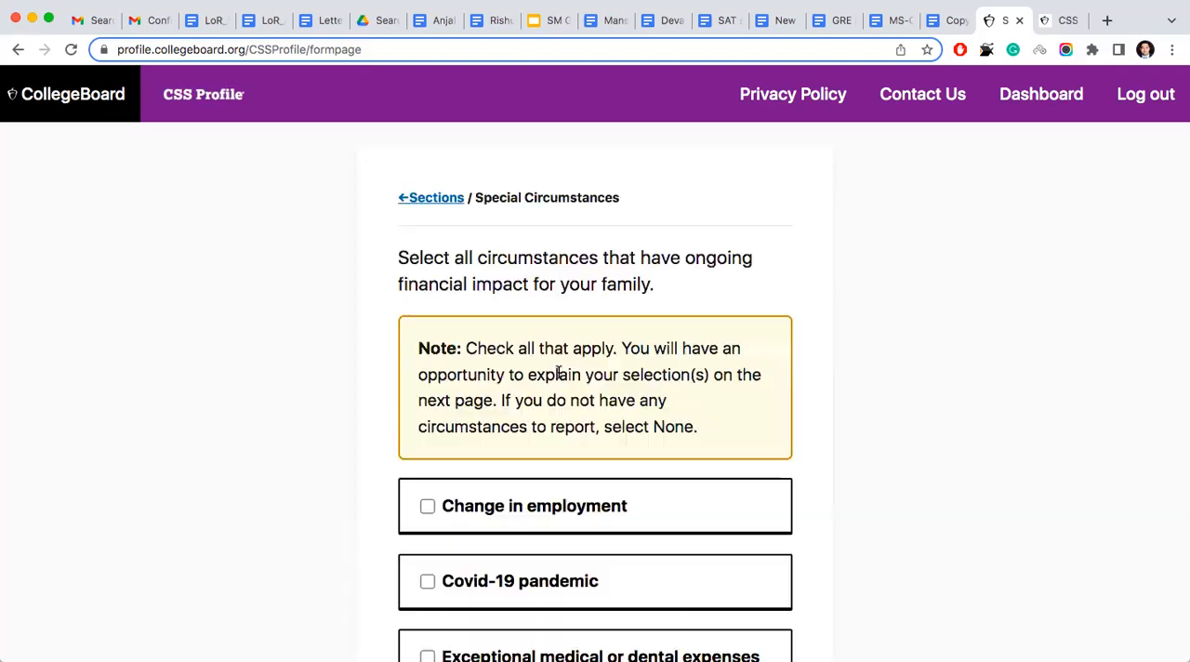
# - Examine the note and the full list of circumstances with ongoing financial impact on the Special Circumstances page
pyautogui.scroll(-2, 558, 373)
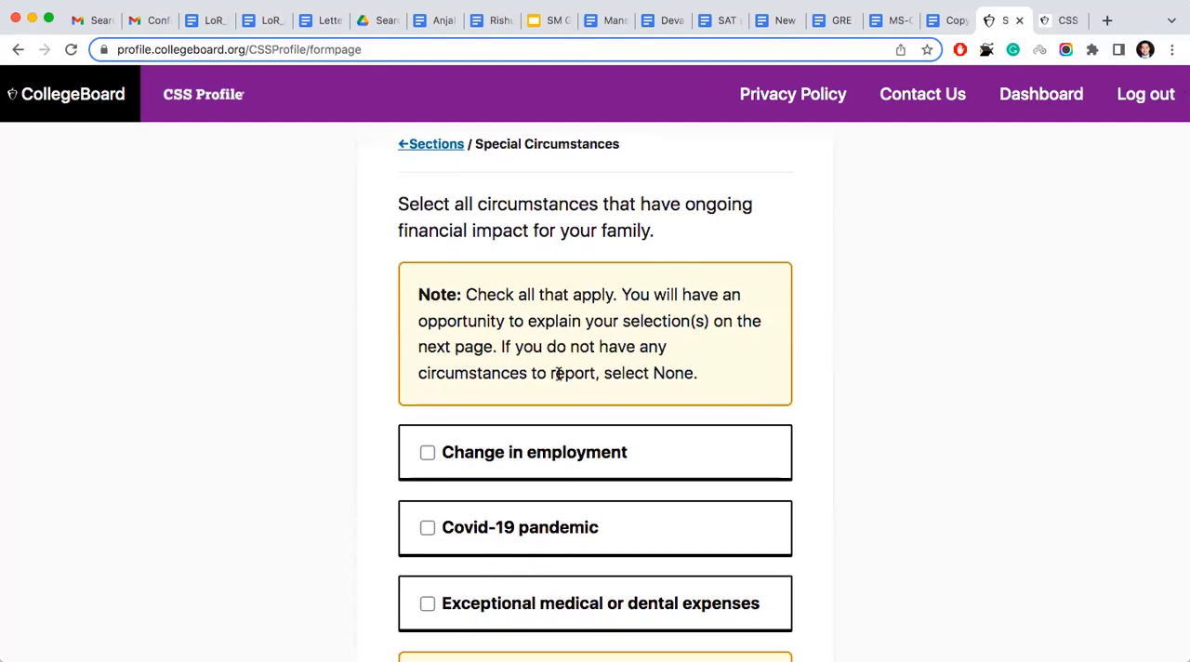
pyautogui.scroll(-3, 557, 373)
pyautogui.scroll(-4, 560, 381)
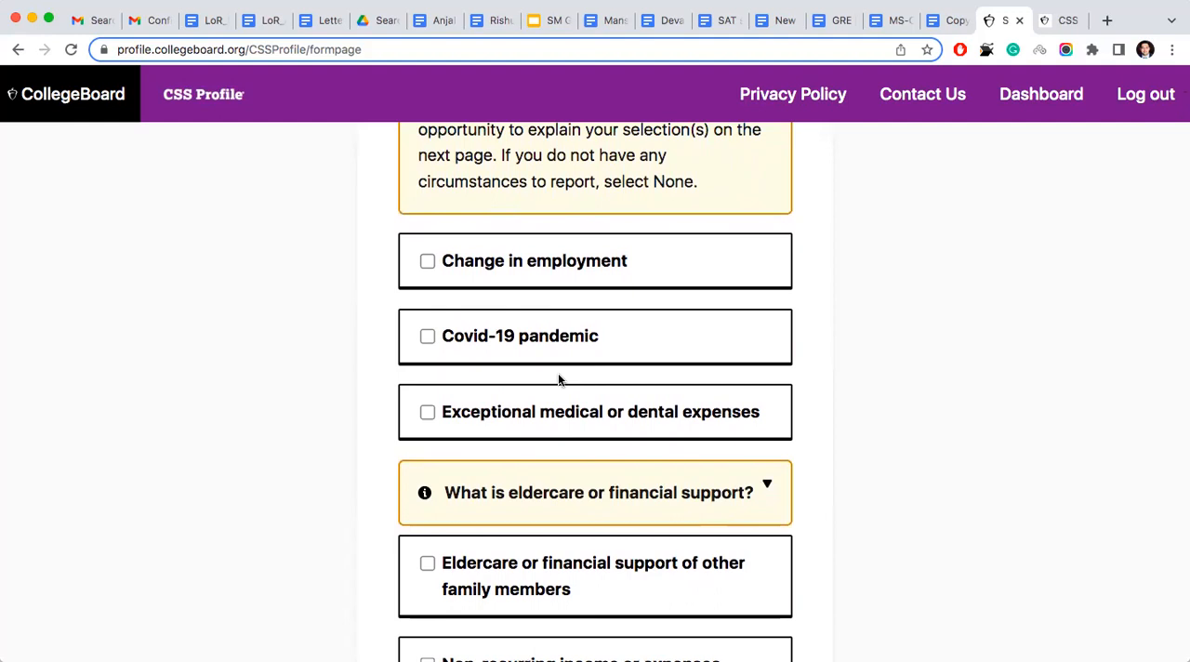
pyautogui.scroll(-1, 535, 394)
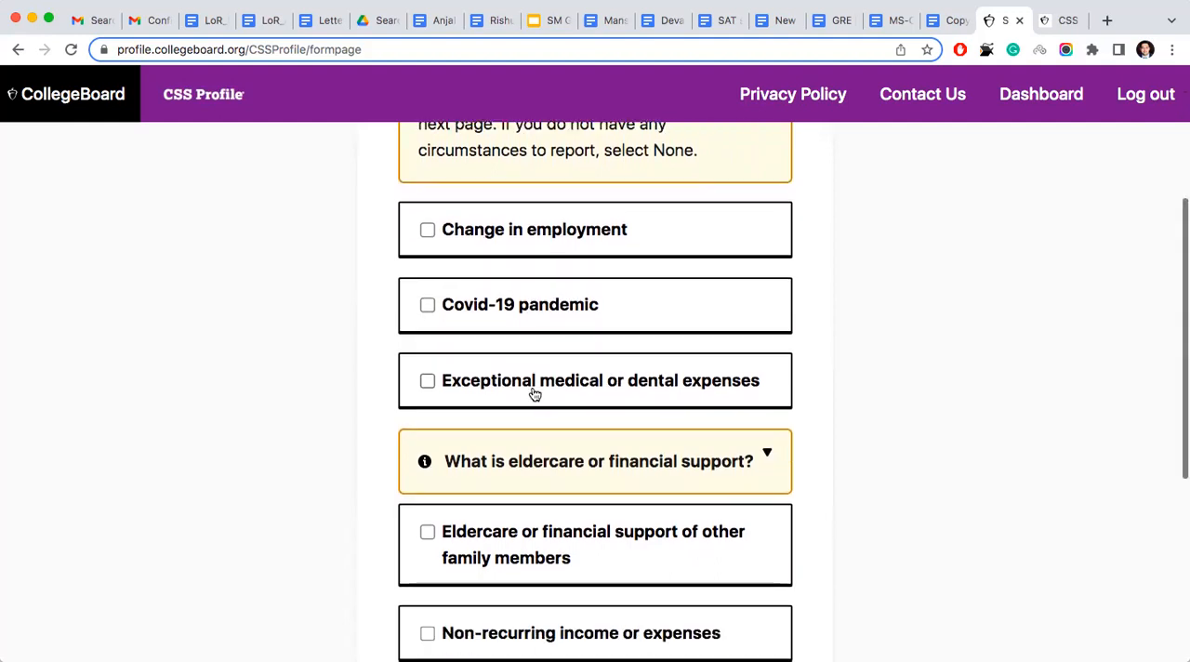
pyautogui.scroll(1, 534, 394)
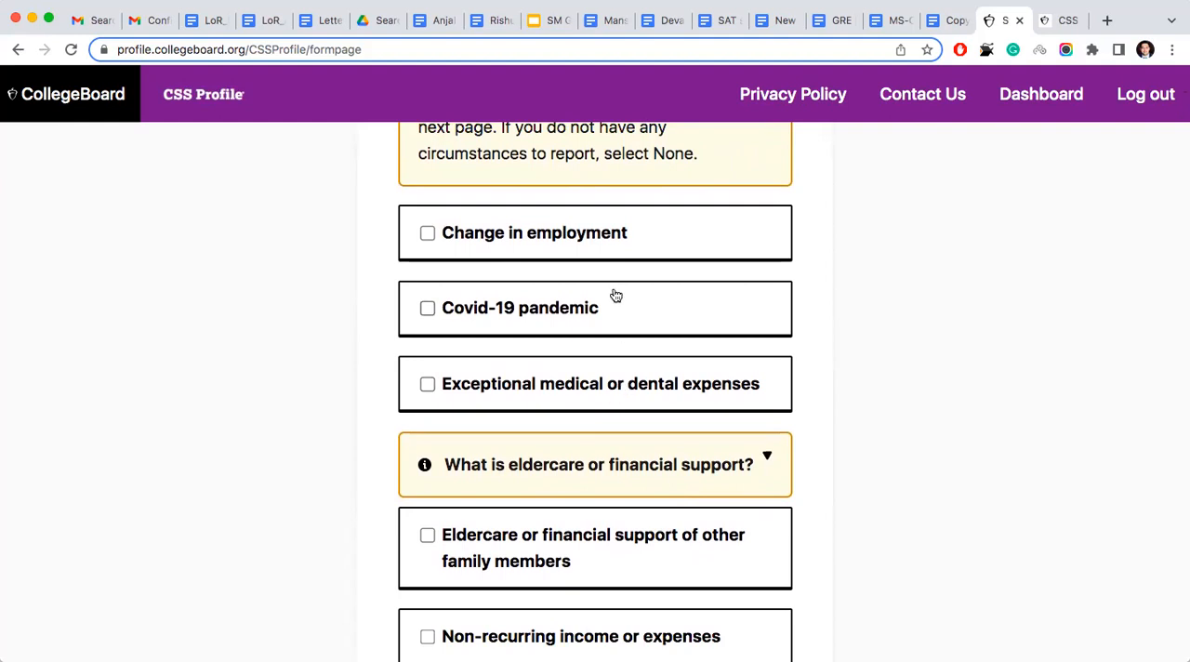
pyautogui.scroll(-5, 616, 295)
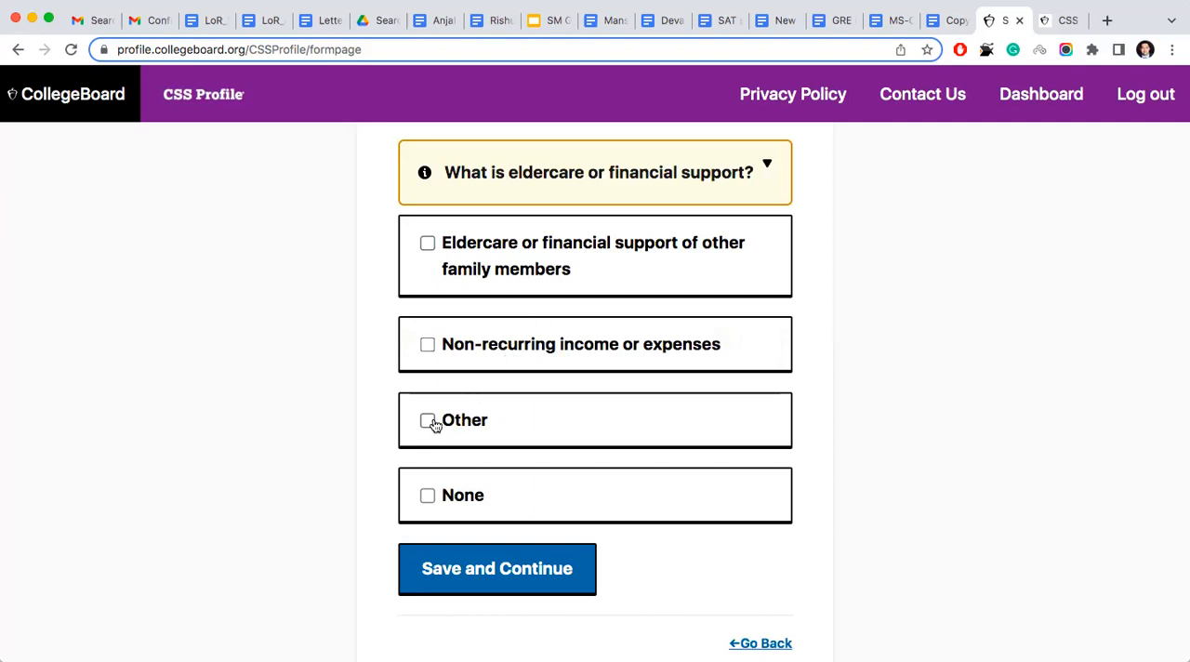
pyautogui.scroll(1, 432, 422)
pyautogui.scroll(5, 435, 423)
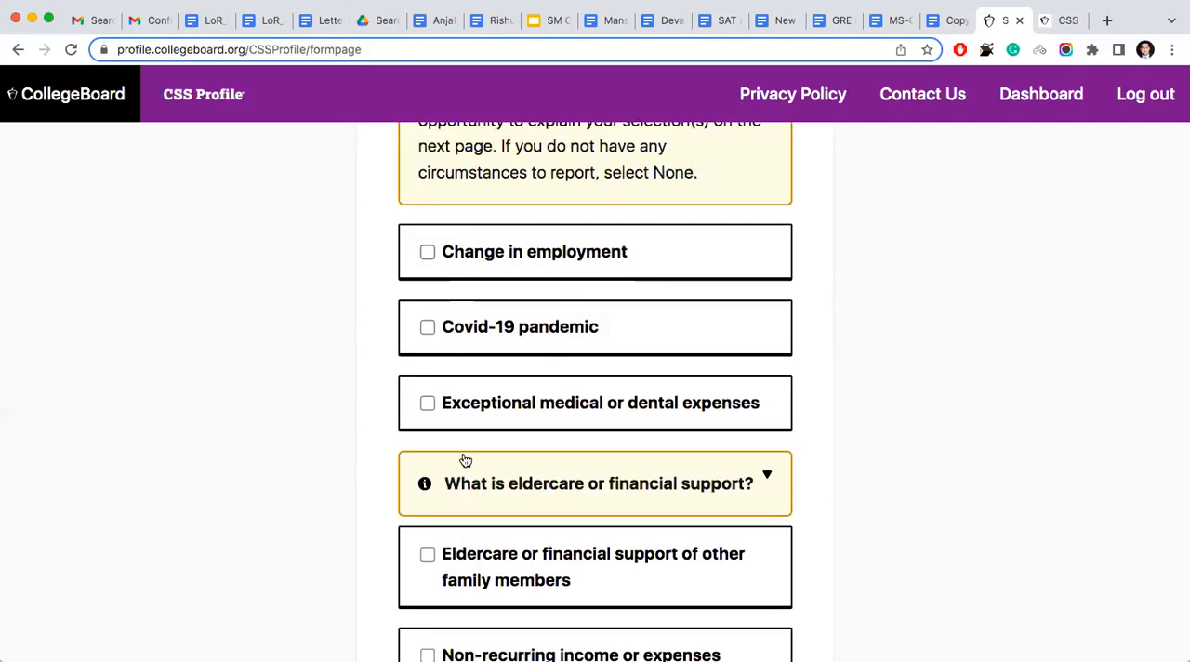
pyautogui.scroll(-8, 465, 457)
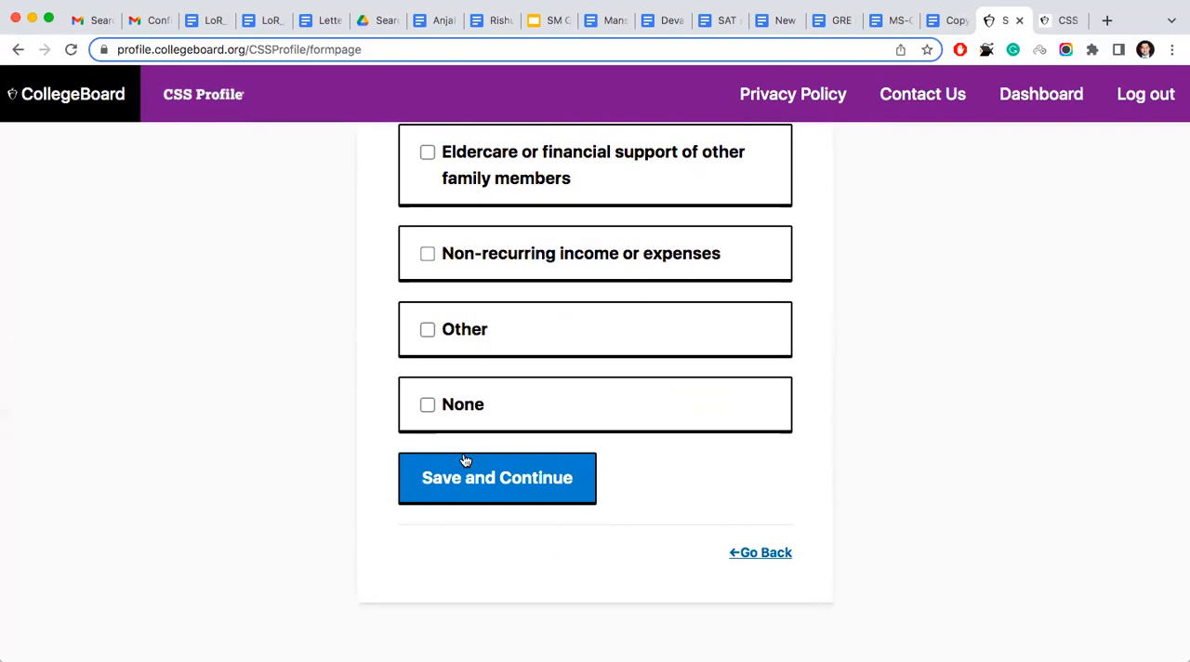
pyautogui.scroll(5, 504, 335)
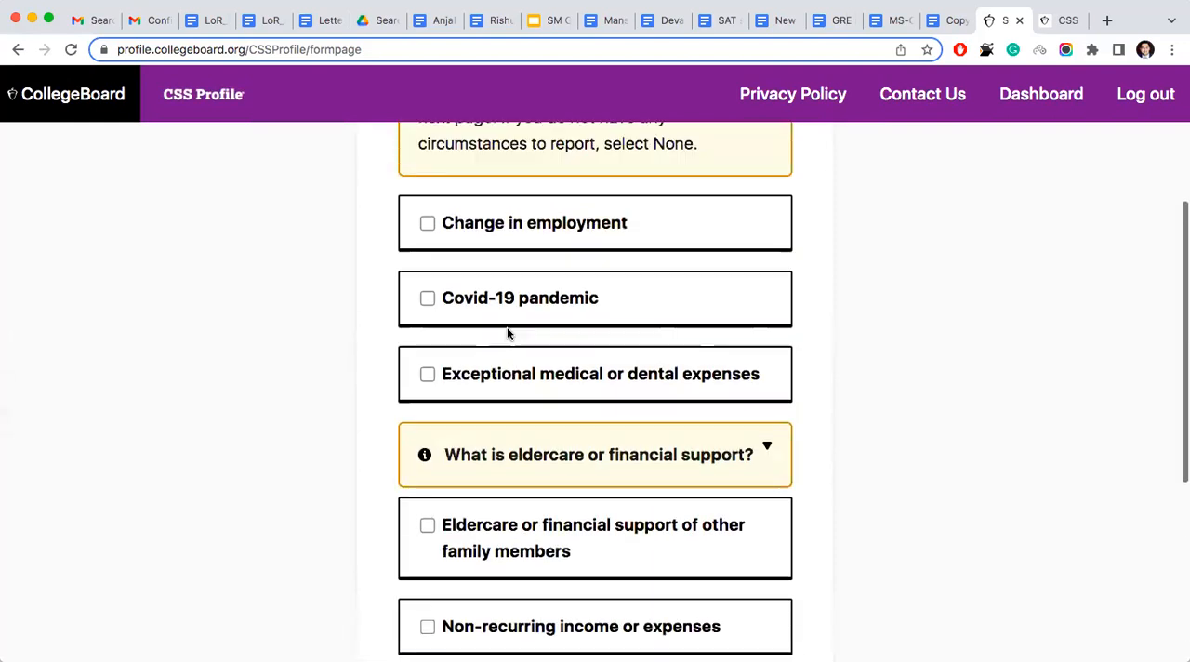
pyautogui.scroll(-5, 508, 333)
# - Choose None as the family's special circumstances and save the section
pyautogui.click(478, 487)
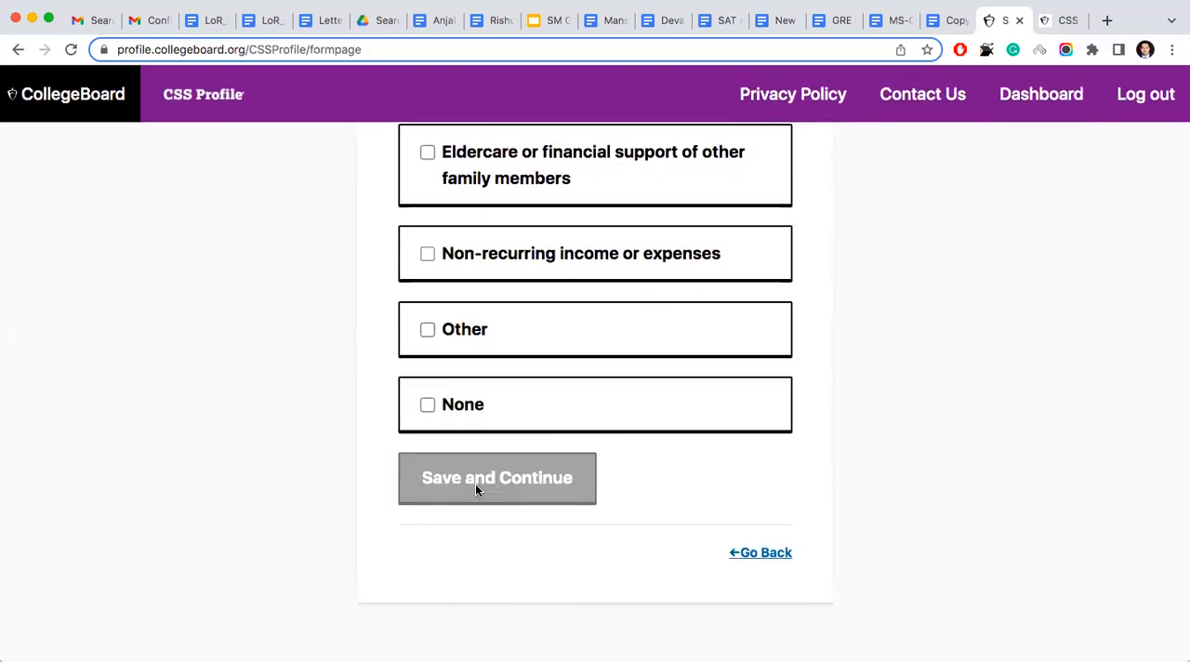
pyautogui.scroll(6, 476, 491)
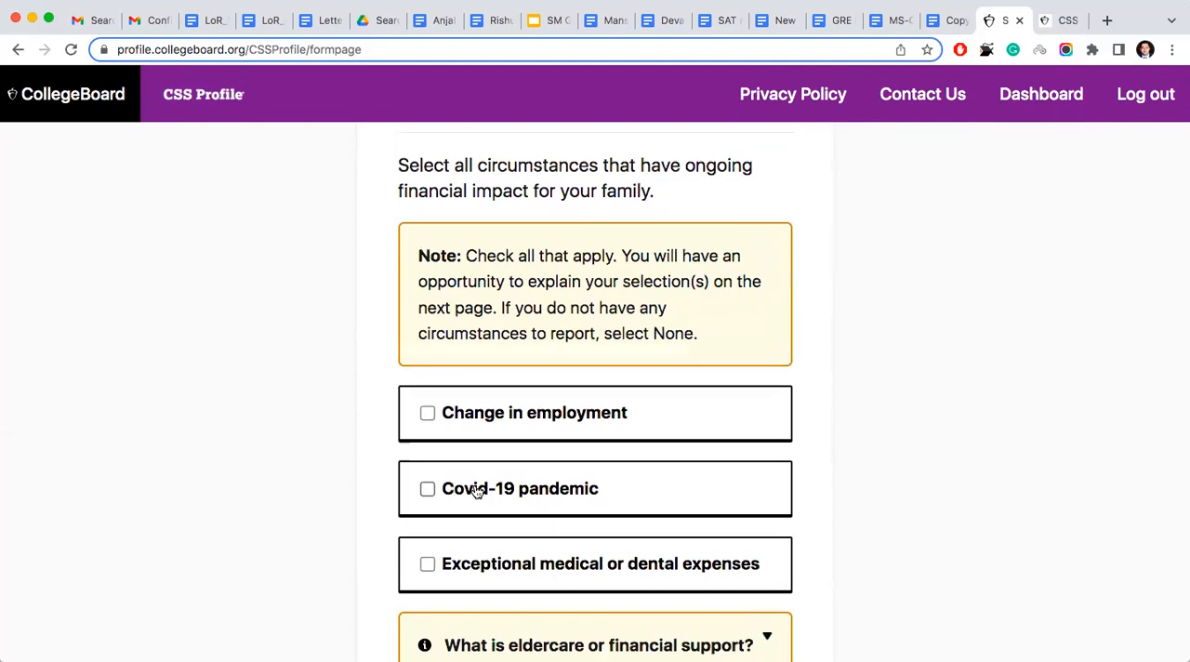
pyautogui.scroll(-5, 476, 491)
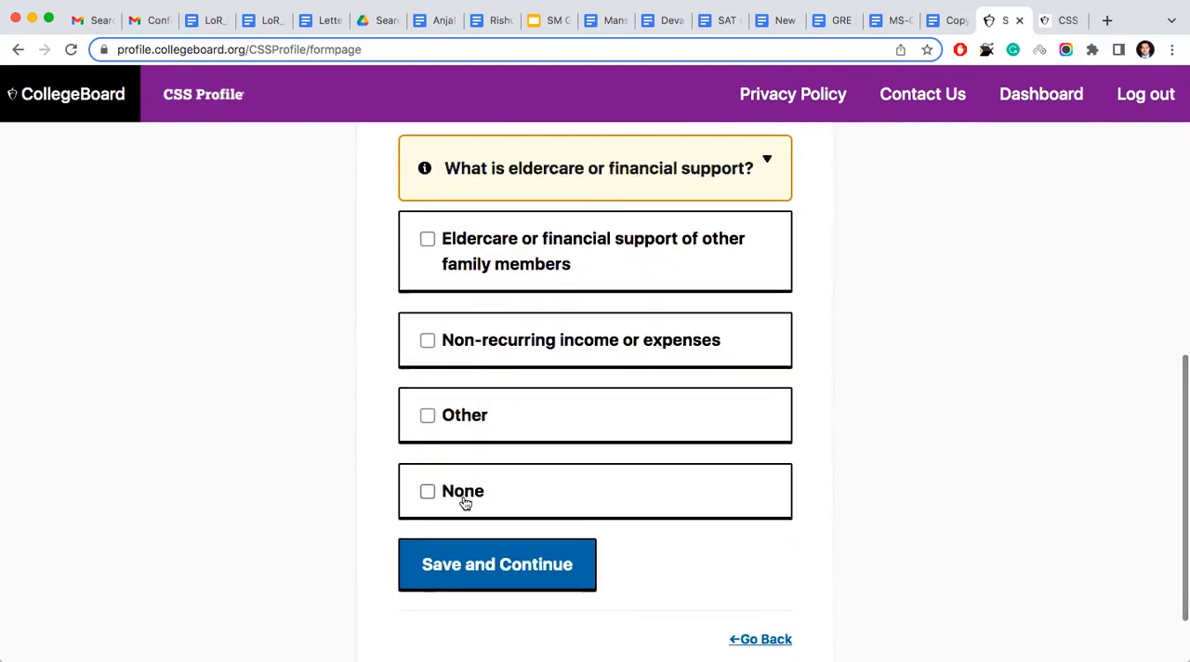
pyautogui.click(465, 497)
pyautogui.click(472, 559)
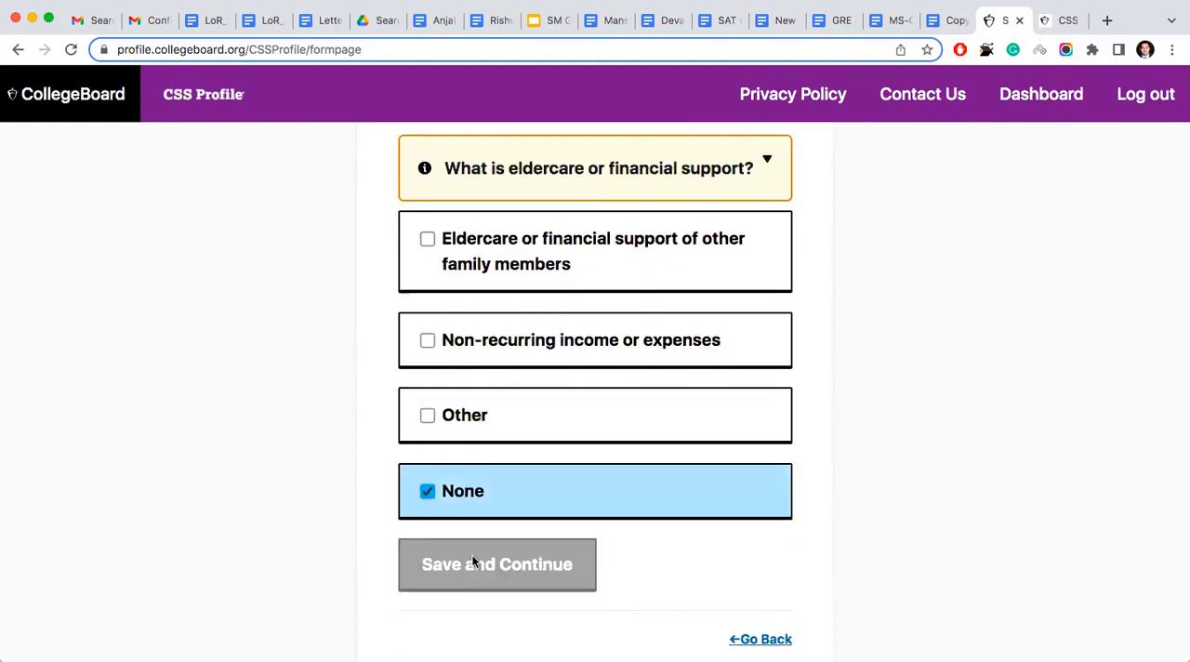
# - Review the completion status of all 16 sections in the Application Checklist
pyautogui.scroll(-20, 472, 561)
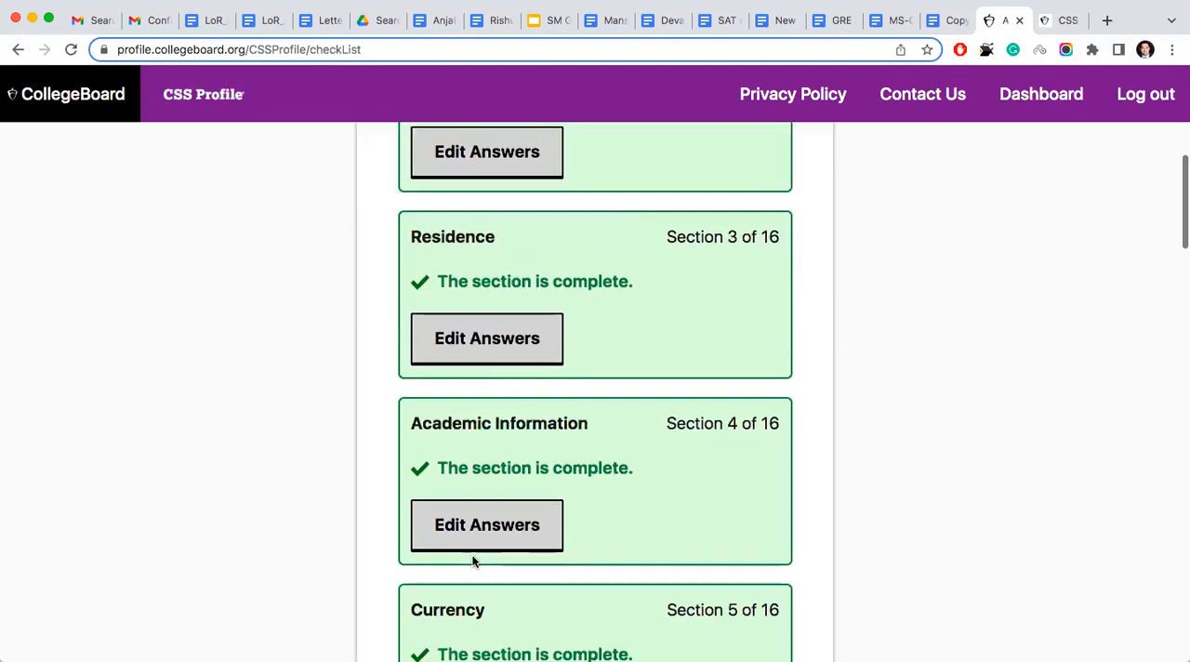
pyautogui.scroll(-8, 472, 557)
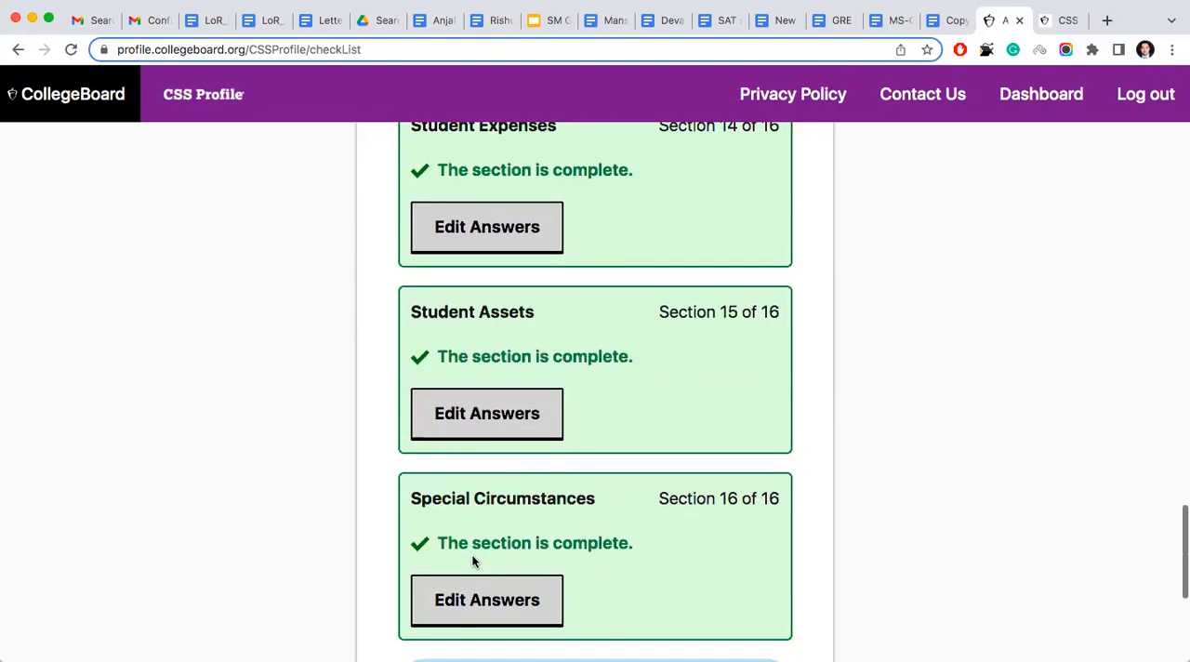
pyautogui.scroll(4, 472, 558)
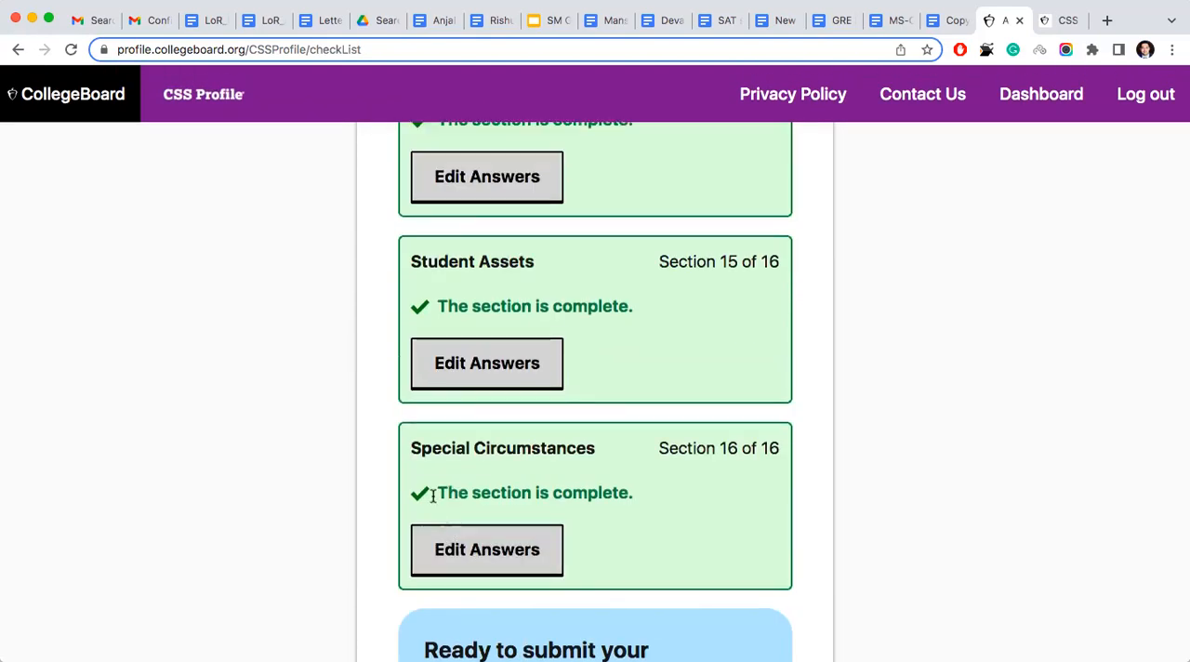
pyautogui.scroll(20, 432, 497)
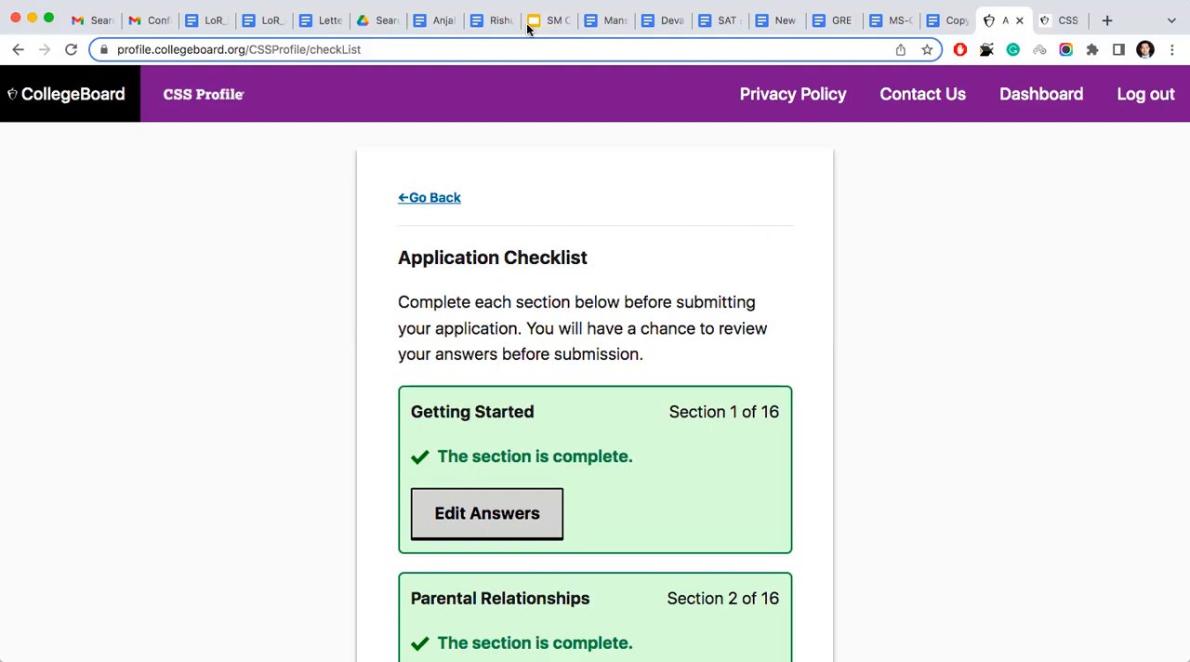
# - Open the Dashboard and check the application status and Drexel University's priority filing date under Colleges & Programs
pyautogui.click(1025, 99)
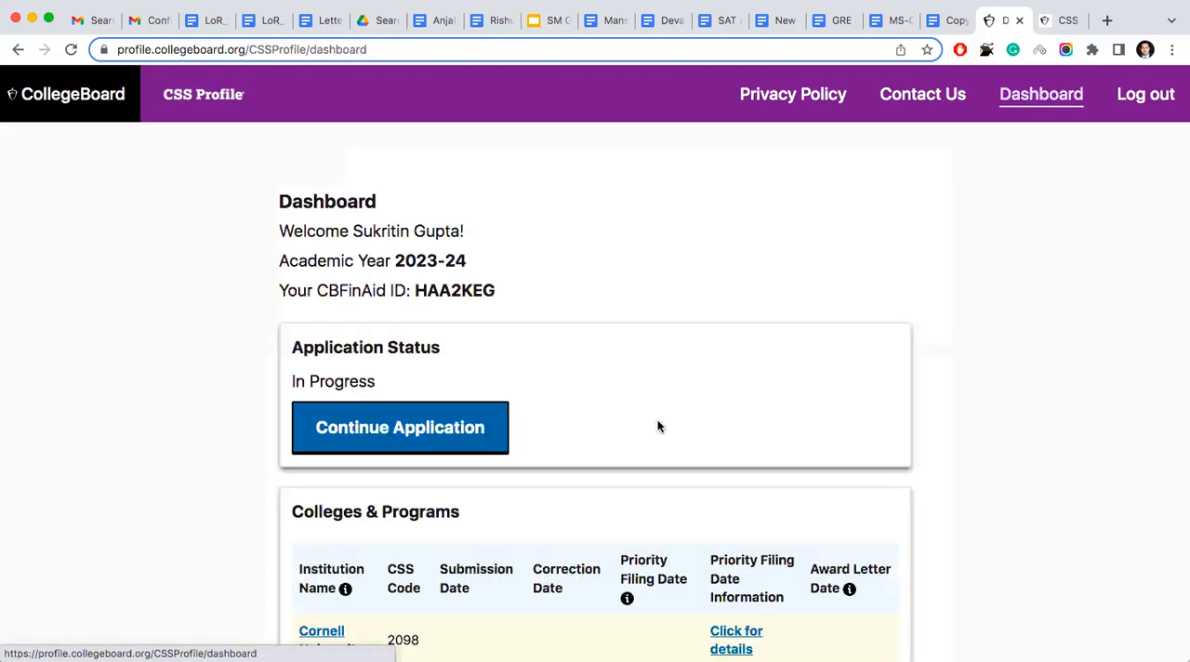
pyautogui.scroll(-3, 657, 423)
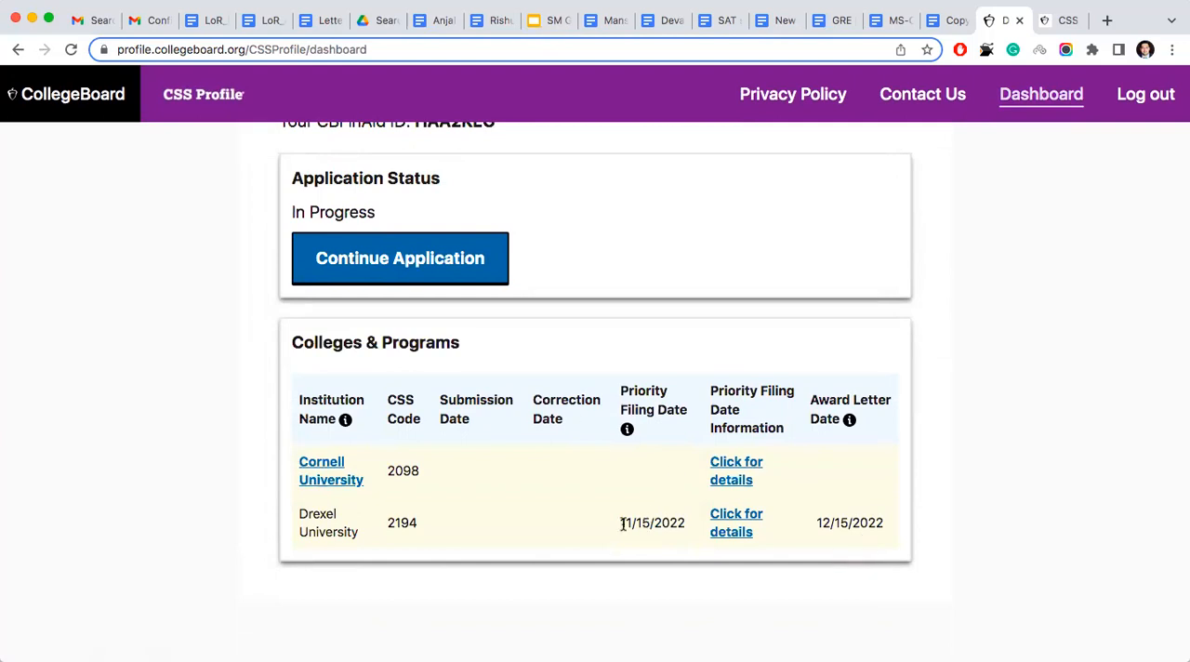
pyautogui.moveTo(619, 521); pyautogui.dragTo(686, 528)
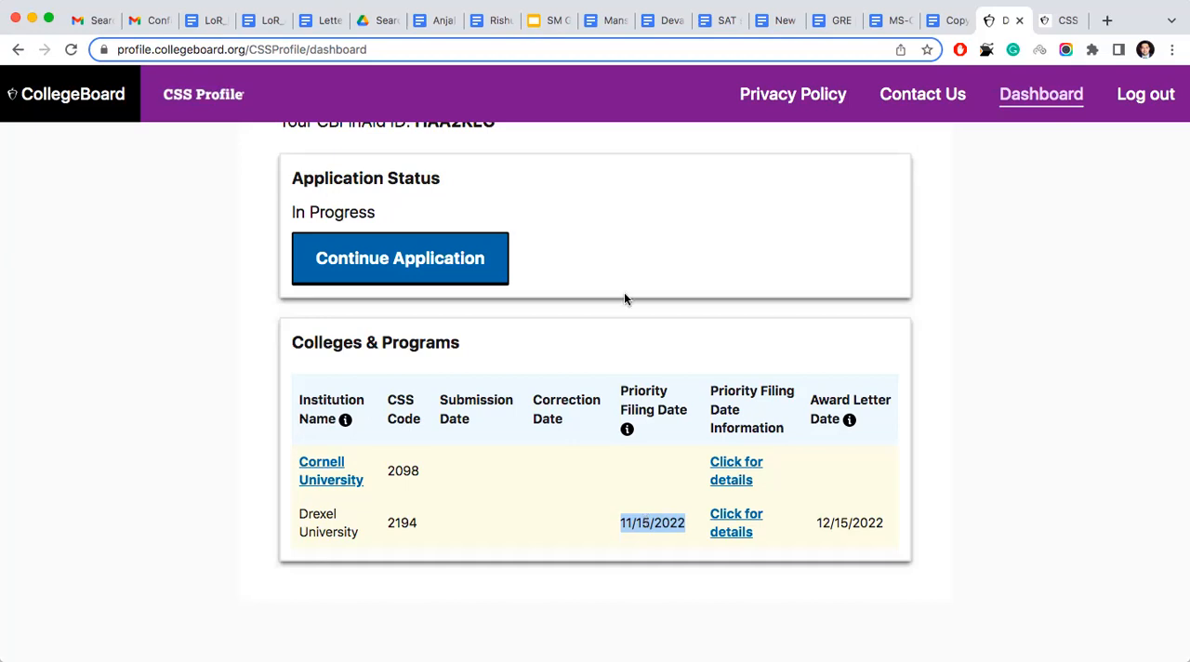
pyautogui.scroll(2, 624, 291)
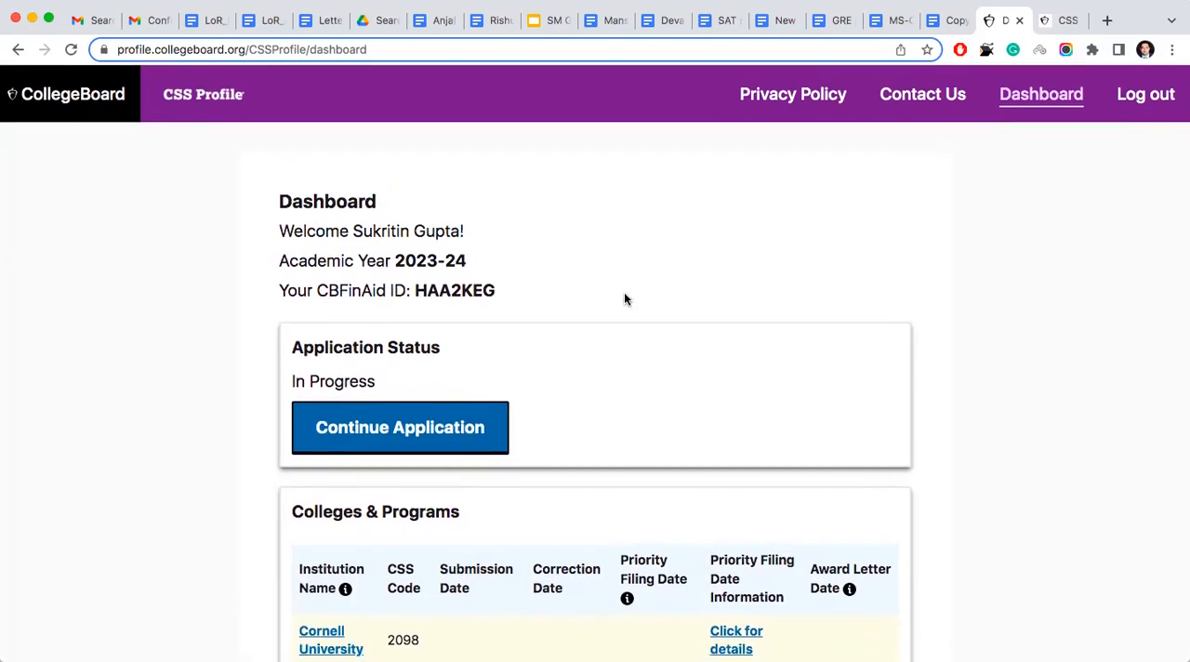